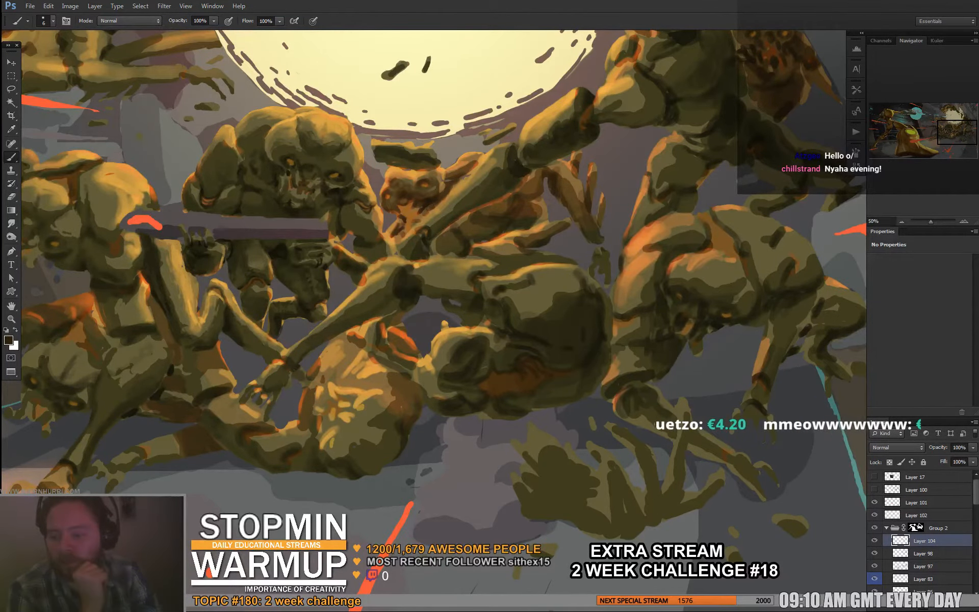
- Show the painting in full-screen view and look over the whole composition, from the creature pile to the golden armored figure
{"action": "key", "text": "alt+Tab"}
{"action": "left_click_drag", "start_coordinate": [510, 52], "coordinate": [0, 81]}
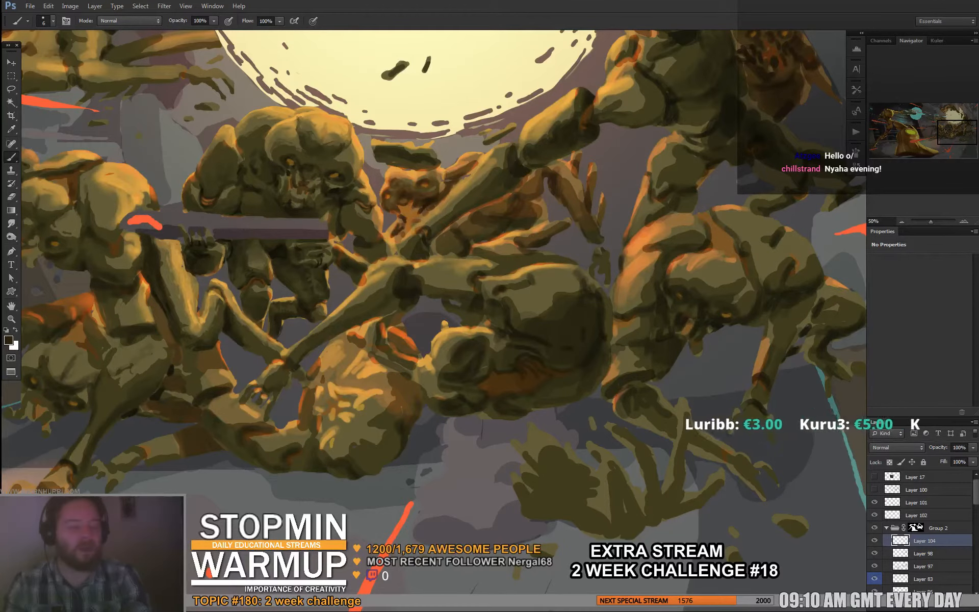
{"action": "key", "text": "ctrl+minus"}
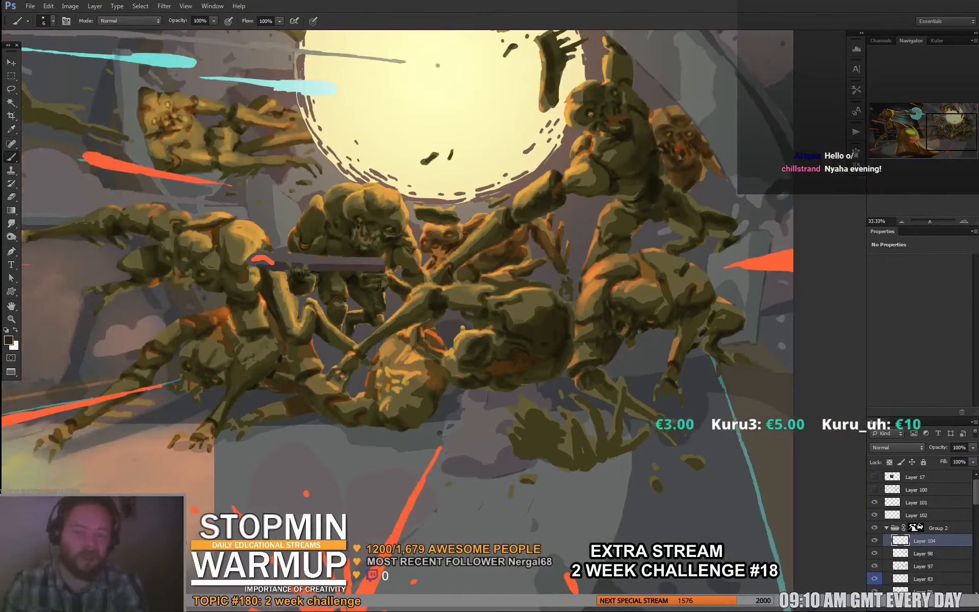
{"action": "key", "text": "f"}
{"action": "left_click_drag", "start_coordinate": [280, 230], "coordinate": [715, 386]}
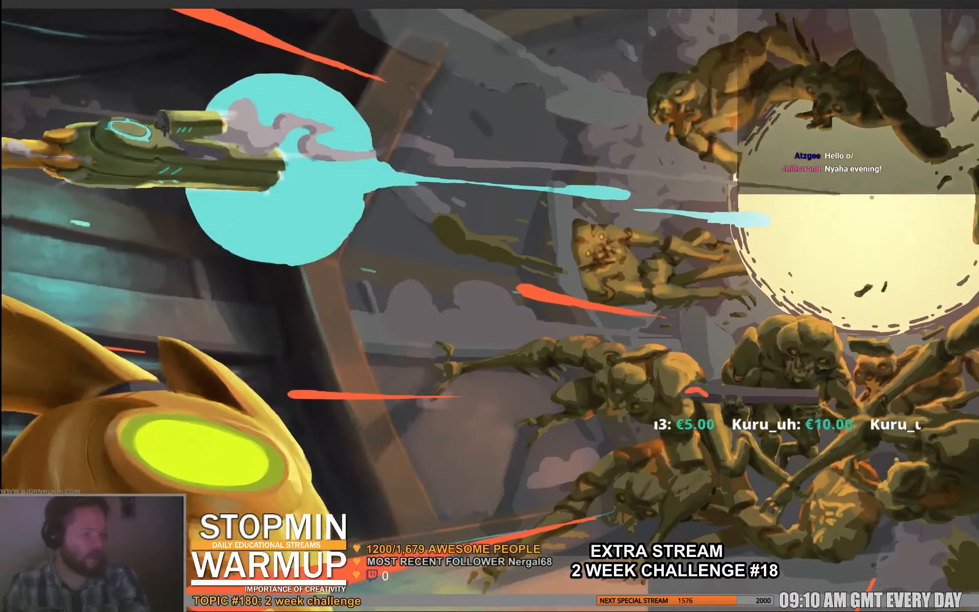
{"action": "left_click_drag", "start_coordinate": [255, 357], "coordinate": [727, 238]}
{"action": "key", "text": "ctrl+minus"}
{"action": "key", "text": "ctrl+minus"}
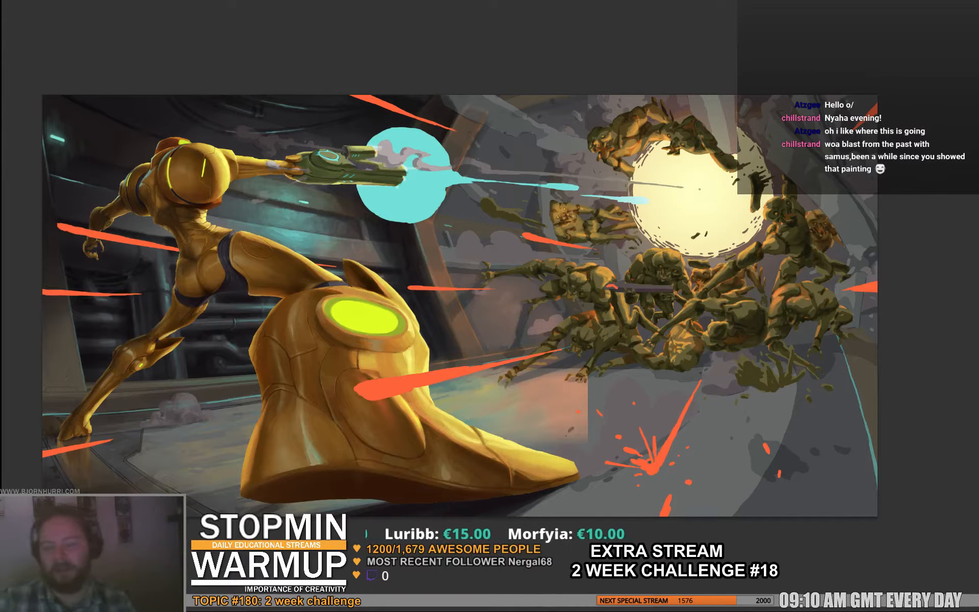
- Examine the creature pile in front of the glowing sphere and the armored figure at closer range
{"action": "key", "text": "ctrl+plus"}
{"action": "key", "text": "ctrl+plus"}
{"action": "key", "text": "ctrl+plus"}
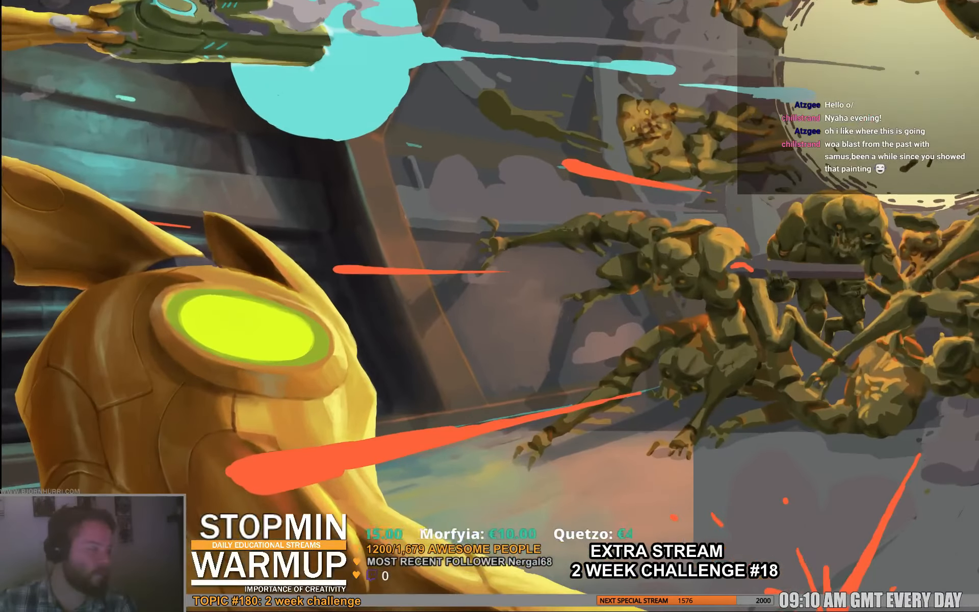
{"action": "left_click_drag", "start_coordinate": [587, 306], "coordinate": [377, 292]}
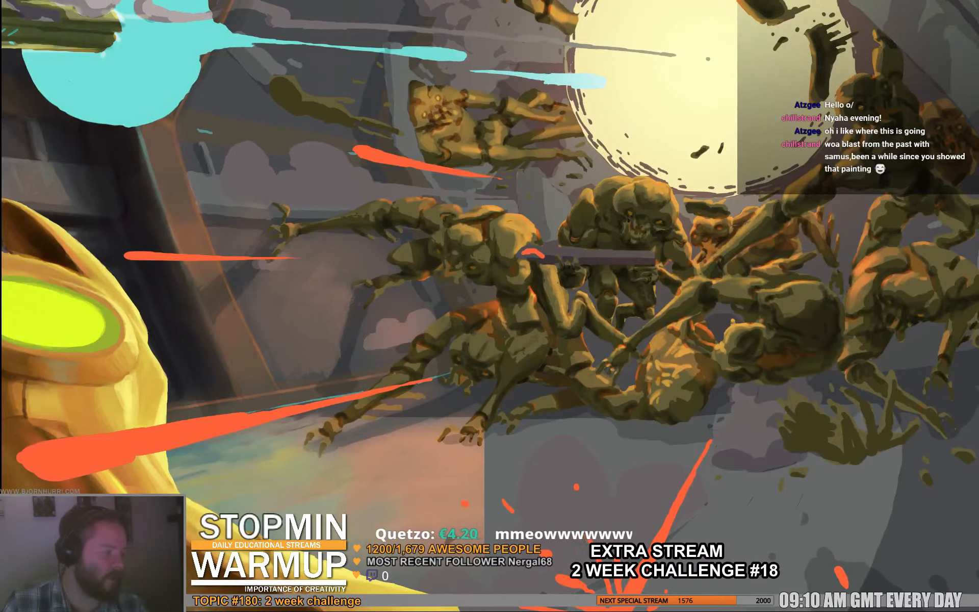
{"action": "right_click", "coordinate": [488, 226]}
{"action": "key", "text": "Escape"}
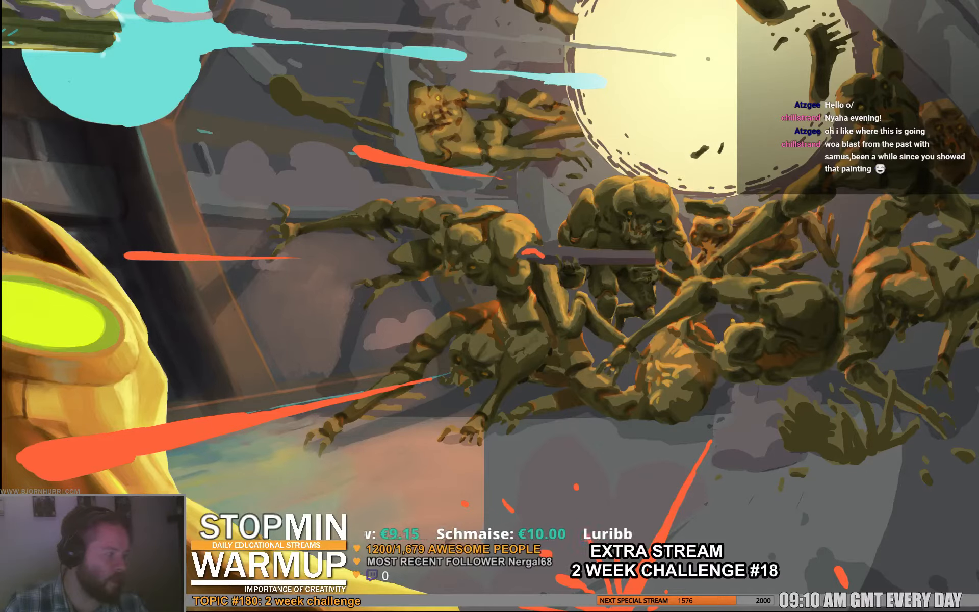
{"action": "left_click_drag", "start_coordinate": [536, 281], "coordinate": [455, 347]}
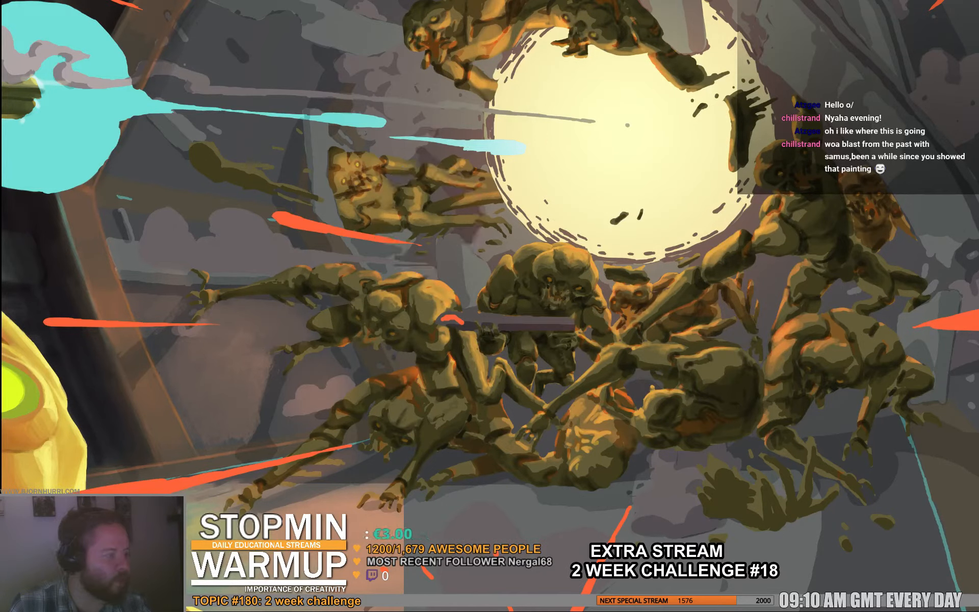
{"action": "mouse_move", "coordinate": [540, 285]}
{"action": "left_mouse_down"}
{"action": "mouse_move", "coordinate": [411, 304]}
{"action": "mouse_move", "coordinate": [410, 285]}
{"action": "mouse_move", "coordinate": [314, 390]}
{"action": "mouse_move", "coordinate": [796, 314]}
{"action": "left_mouse_up"}
{"action": "mouse_move", "coordinate": [286, 347]}
{"action": "left_mouse_down"}
{"action": "mouse_move", "coordinate": [744, 282]}
{"action": "mouse_move", "coordinate": [670, 377]}
{"action": "mouse_move", "coordinate": [591, 251]}
{"action": "mouse_move", "coordinate": [540, 90]}
{"action": "mouse_move", "coordinate": [510, 294]}
{"action": "left_mouse_up"}
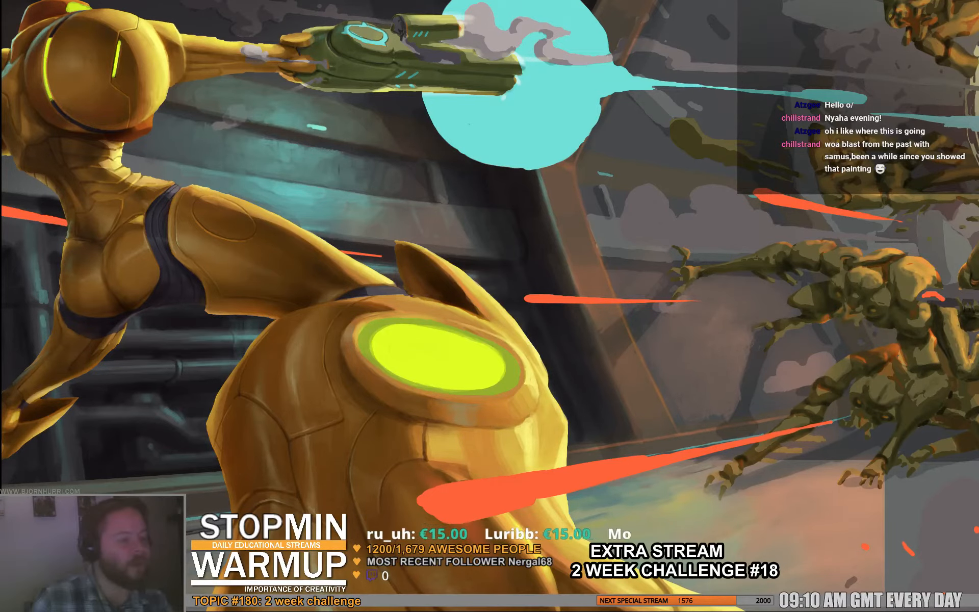
{"action": "left_click_drag", "start_coordinate": [714, 278], "coordinate": [256, 300]}
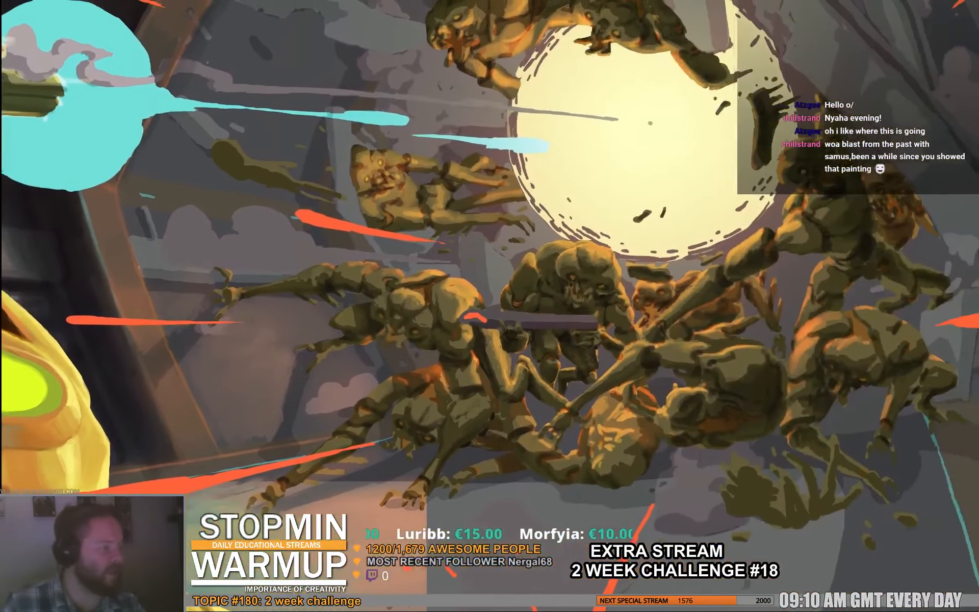
{"action": "left_click_drag", "start_coordinate": [510, 306], "coordinate": [473, 233]}
- Leave full-screen view and compare the creatures with and without the line art on Layer 100, keeping Layer 101 visible
{"action": "key", "text": "f"}
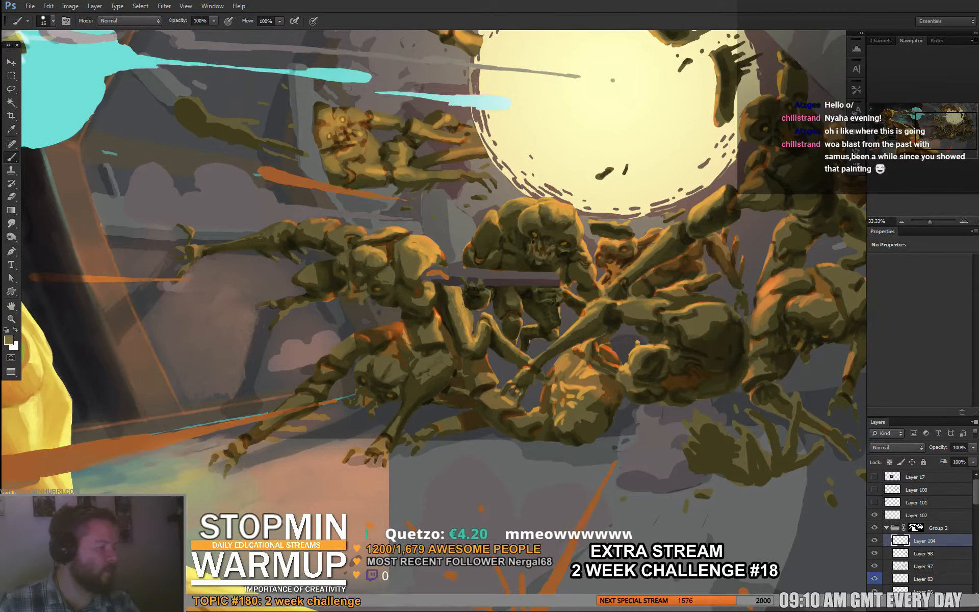
{"action": "left_click", "coordinate": [875, 503]}
{"action": "left_click", "coordinate": [874, 490]}
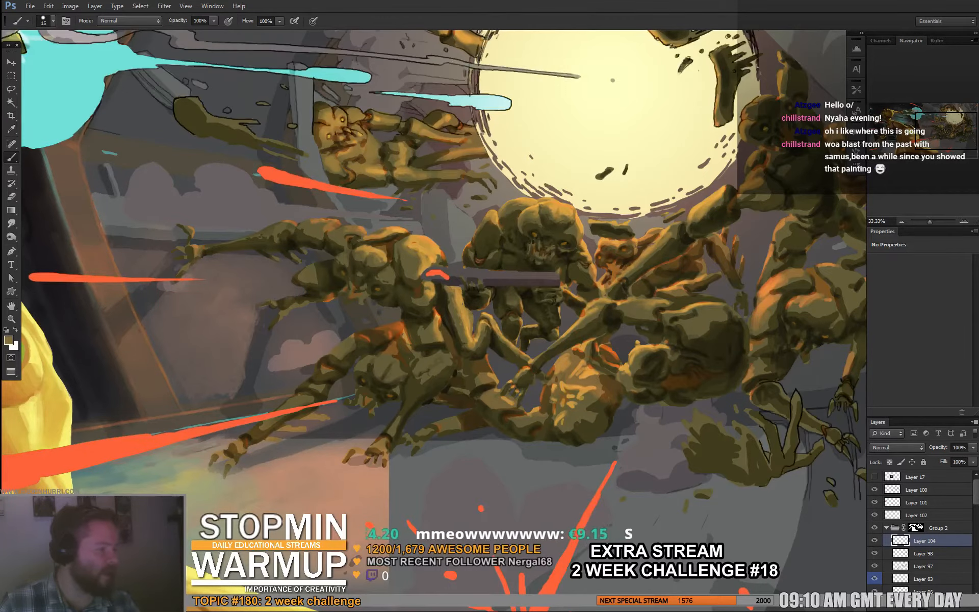
{"action": "left_click", "coordinate": [874, 490]}
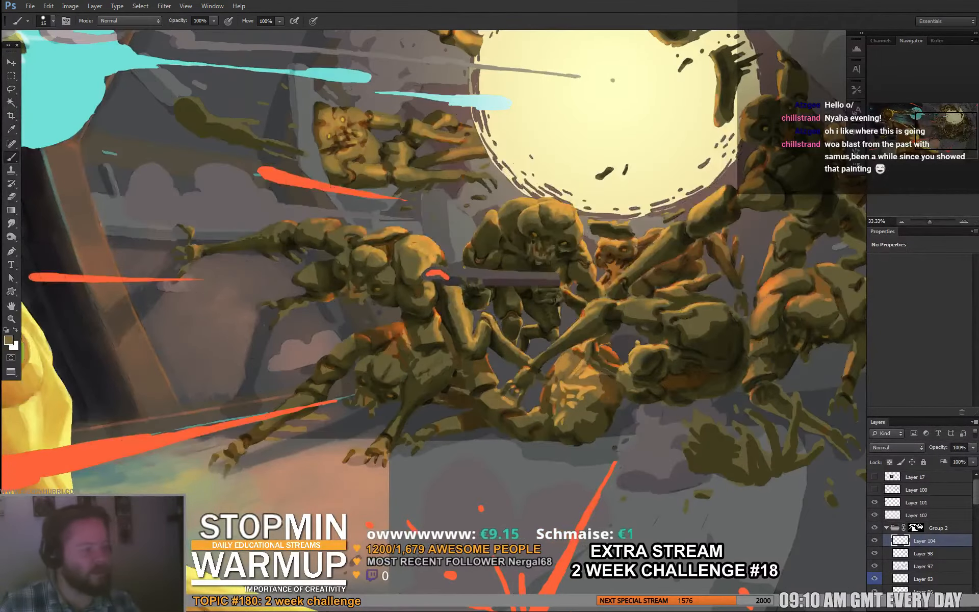
{"action": "left_click", "coordinate": [874, 490]}
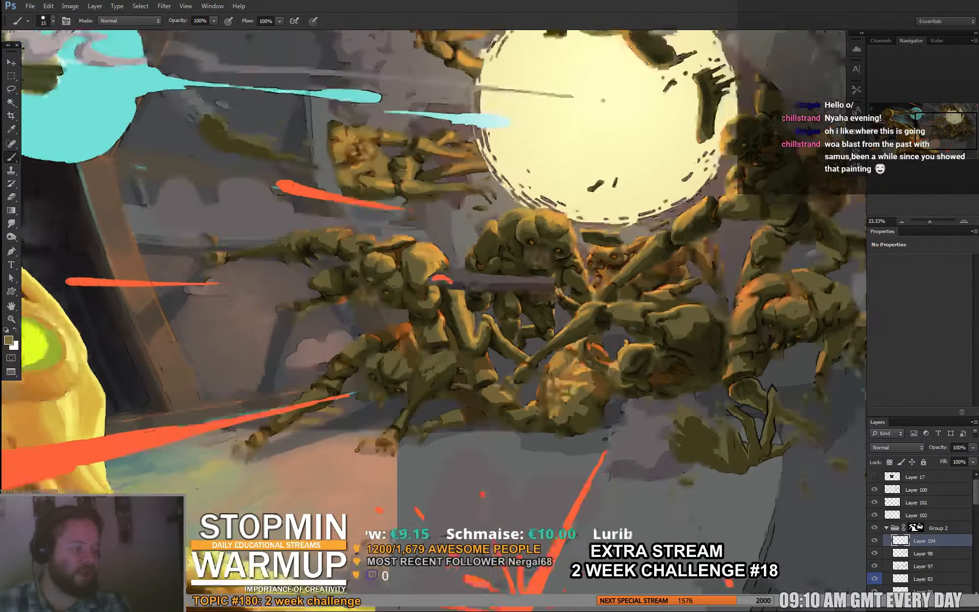
- Compare the whole painting with and without the Layer 100 line art, leaving that layer hidden
{"action": "key", "text": "ctrl+minus"}
{"action": "key", "text": "ctrl+minus"}
{"action": "left_click_drag", "start_coordinate": [762, 203], "coordinate": [530, 163]}
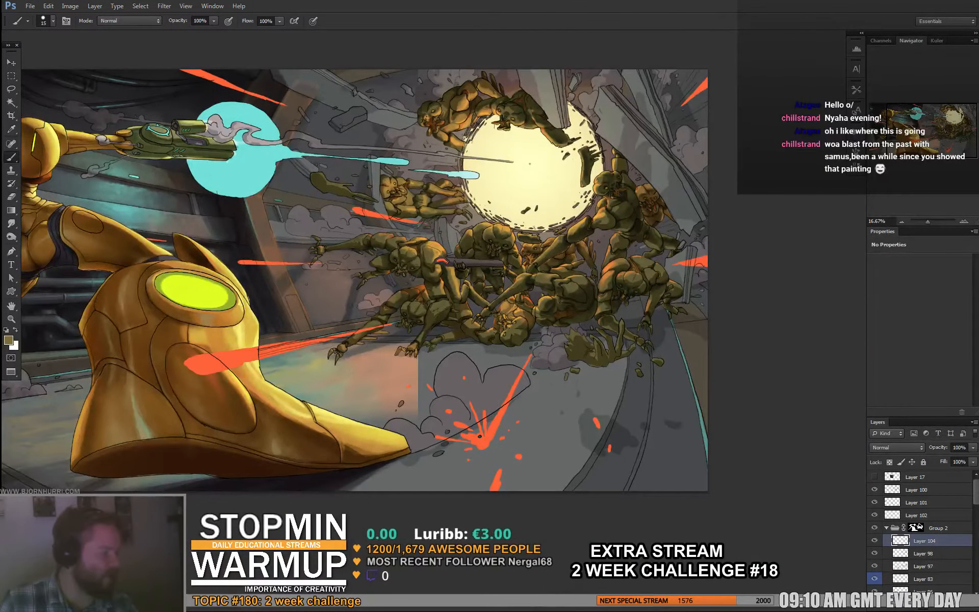
{"action": "left_click", "coordinate": [874, 490]}
{"action": "left_click", "coordinate": [875, 489]}
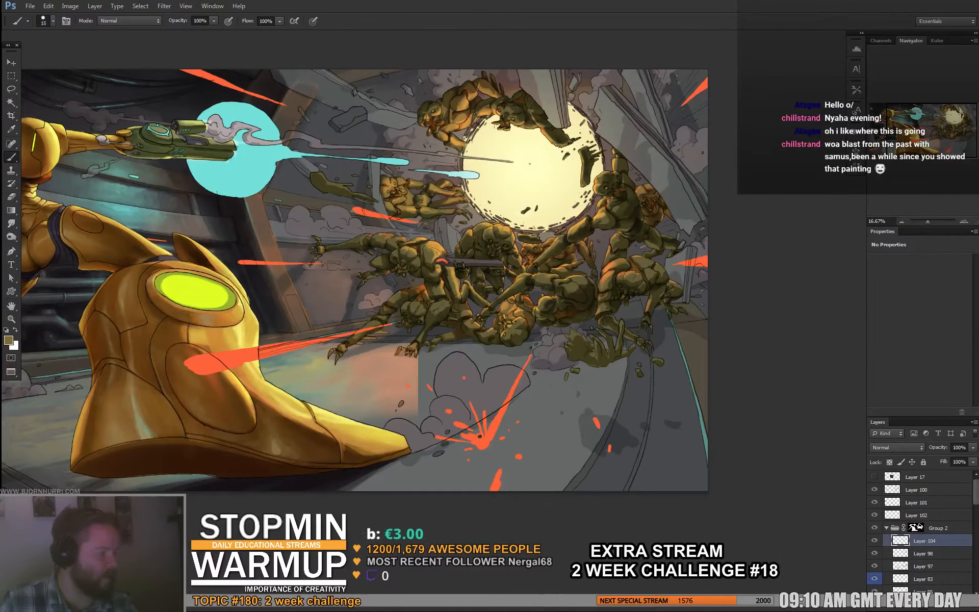
{"action": "left_click", "coordinate": [875, 489]}
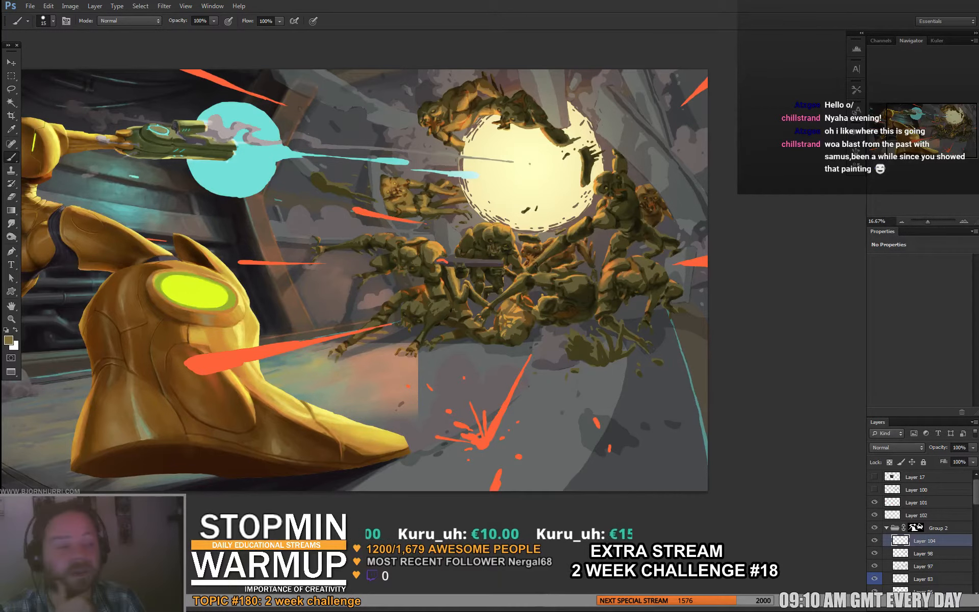
- Close the armored-figure painting and bring up the pirate painting with the wine barrels
{"action": "left_click", "coordinate": [30, 6]}
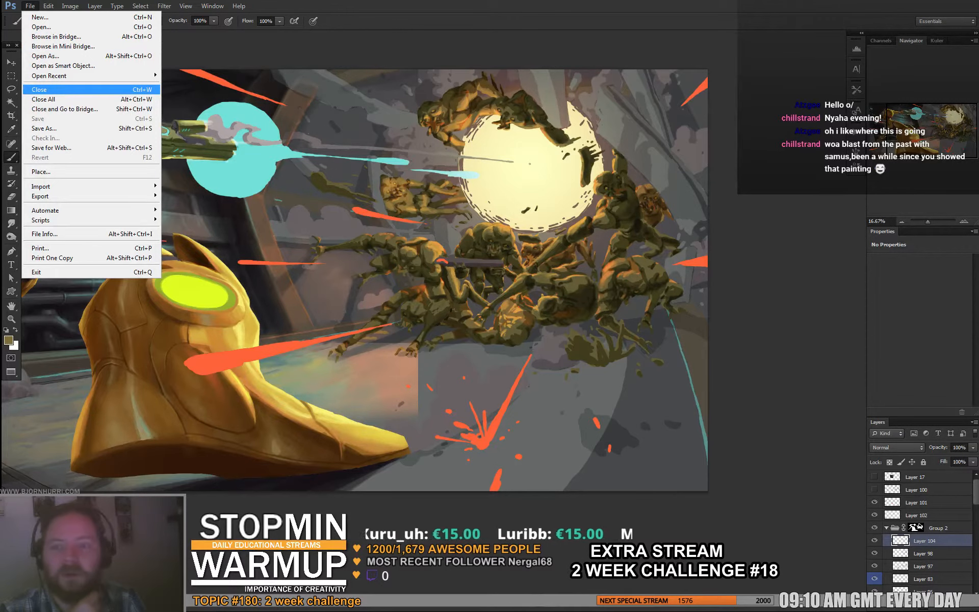
{"action": "left_click", "coordinate": [41, 89]}
{"action": "left_click", "coordinate": [498, 232]}
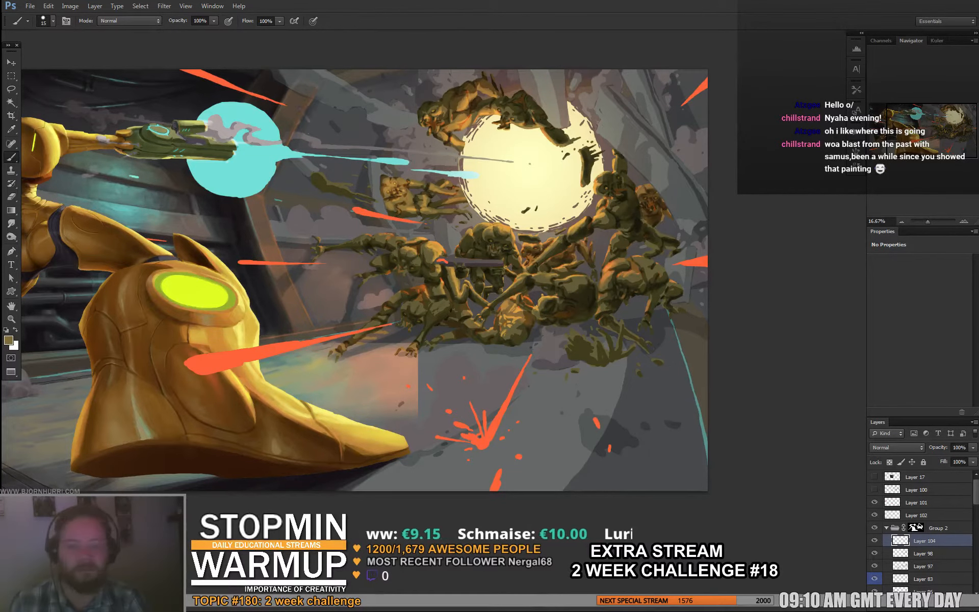
{"action": "key", "text": "ctrl+Tab"}
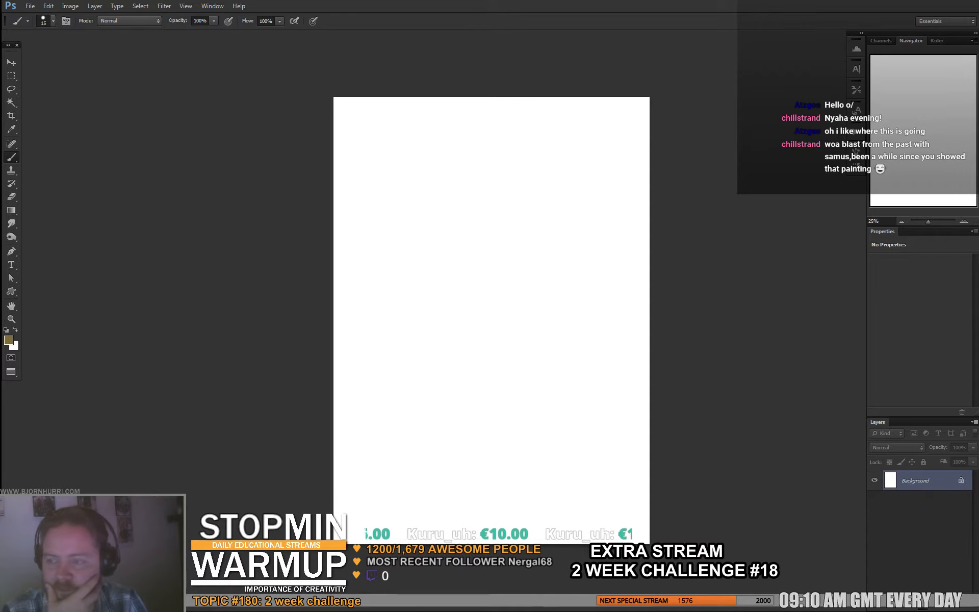
{"action": "key", "text": "ctrl+w"}
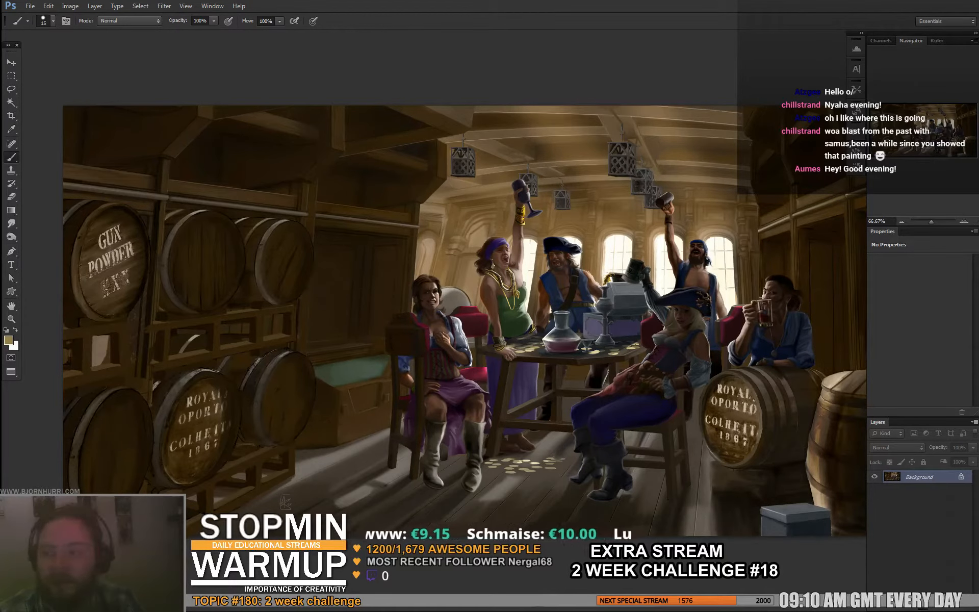
- Switch to Discord, open the 2weekchallenge_18 channel, and view the dark hall painting with the light beam enlarged
{"action": "left_click_drag", "start_coordinate": [0, 84], "coordinate": [469, 82]}
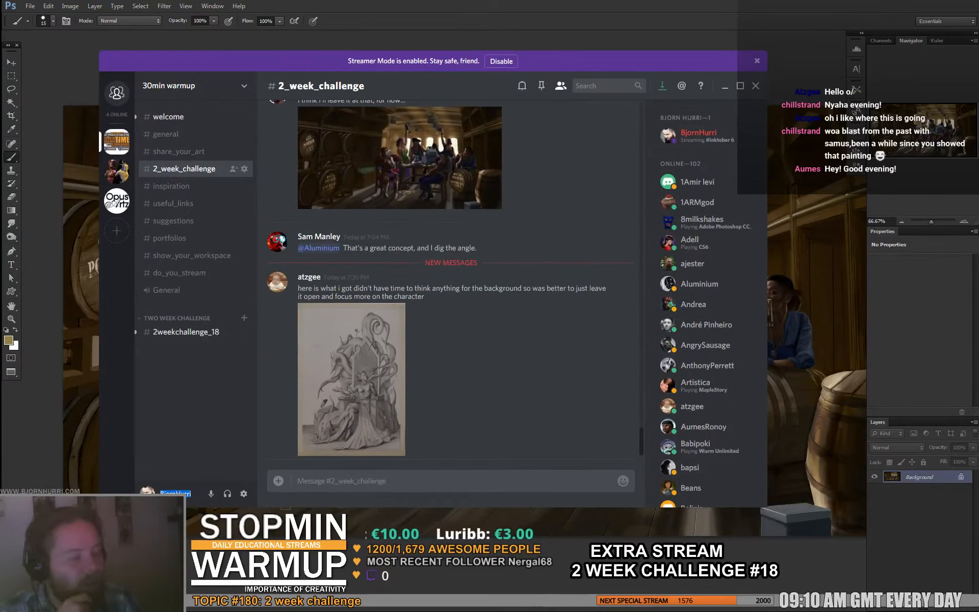
{"action": "left_click", "coordinate": [186, 332]}
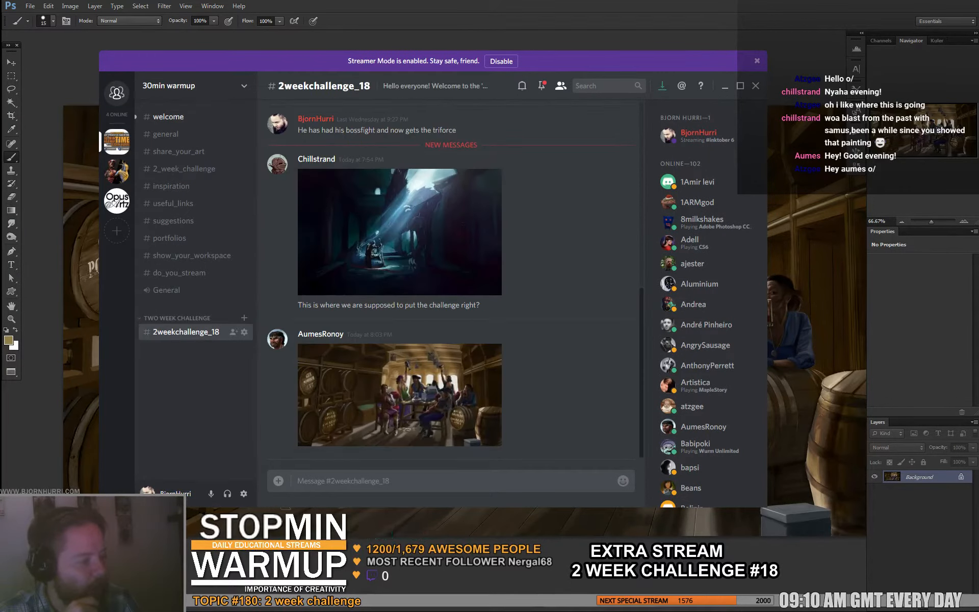
{"action": "scroll", "coordinate": [454, 280], "scroll_direction": "up", "scroll_amount": 2}
{"action": "scroll", "coordinate": [454, 280], "scroll_direction": "down", "scroll_amount": 2}
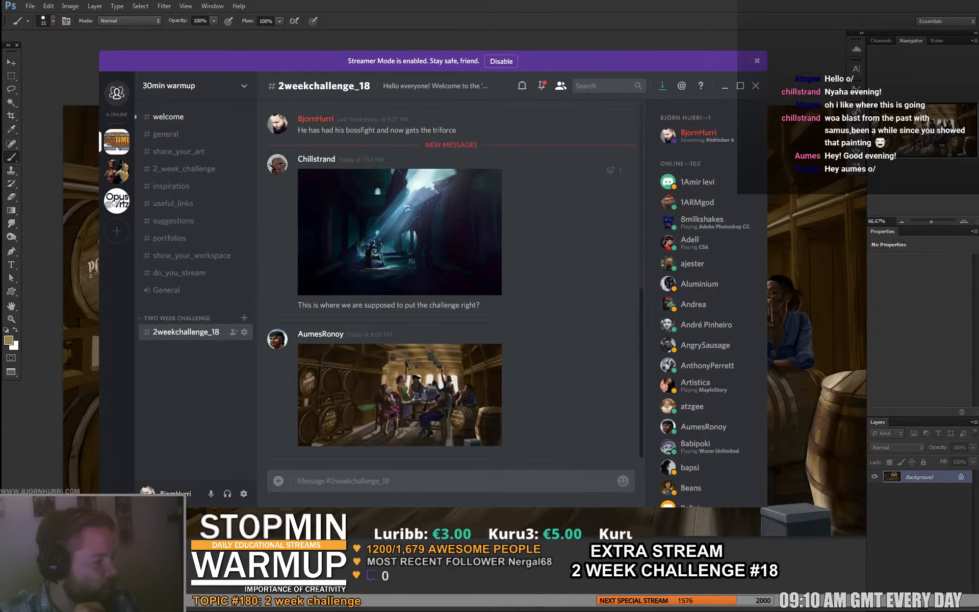
{"action": "left_click", "coordinate": [400, 232]}
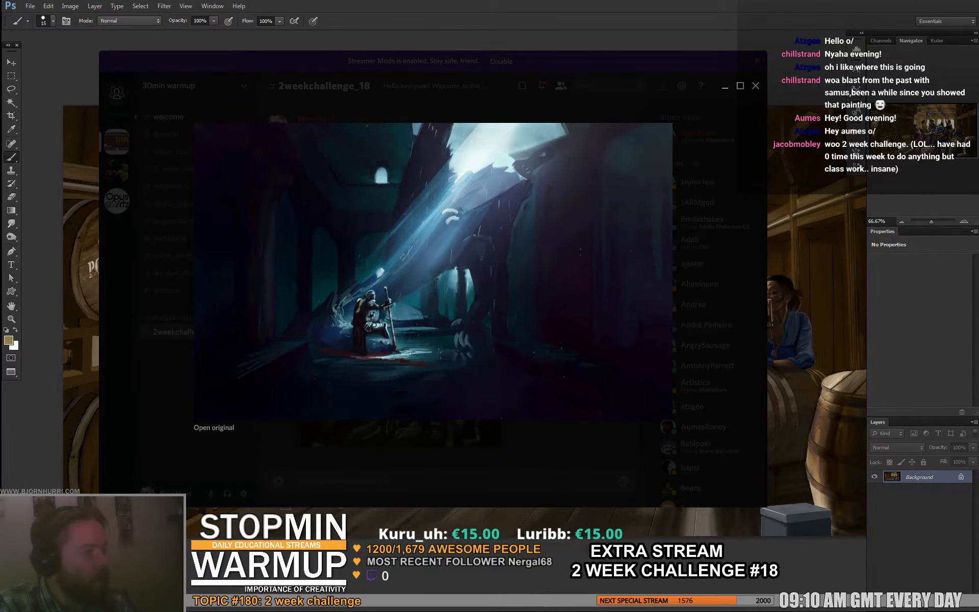
{"action": "key", "text": "Escape"}
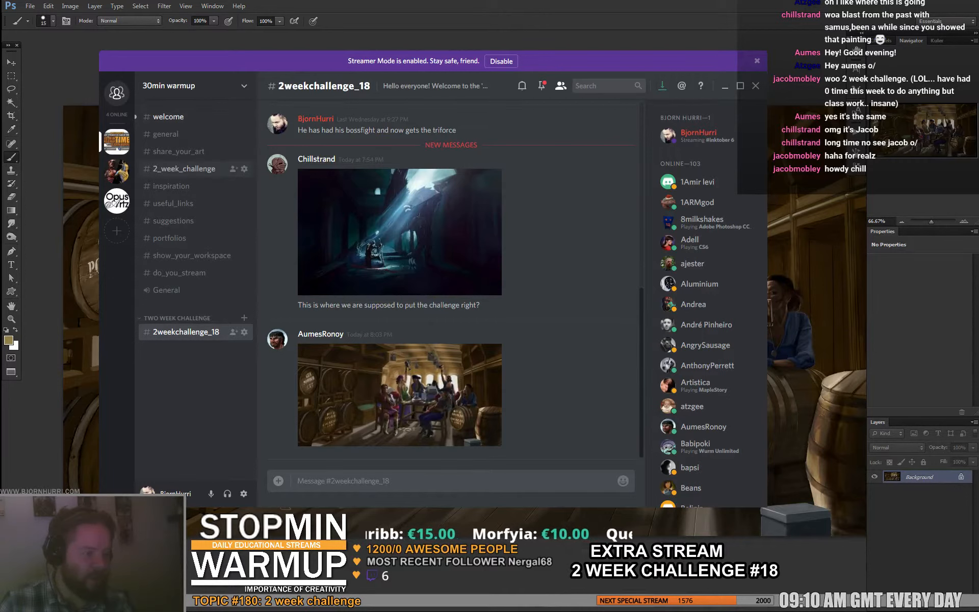
- Check the 2_week_challenge channel and enlarge the pirate painting posted in 2weekchallenge_18
{"action": "left_click", "coordinate": [184, 169]}
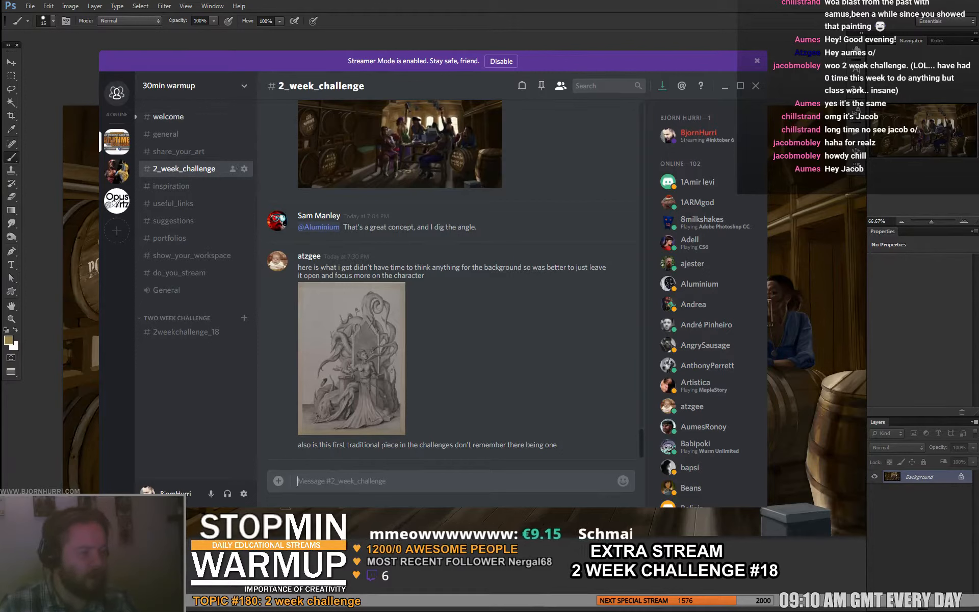
{"action": "left_click", "coordinate": [186, 332]}
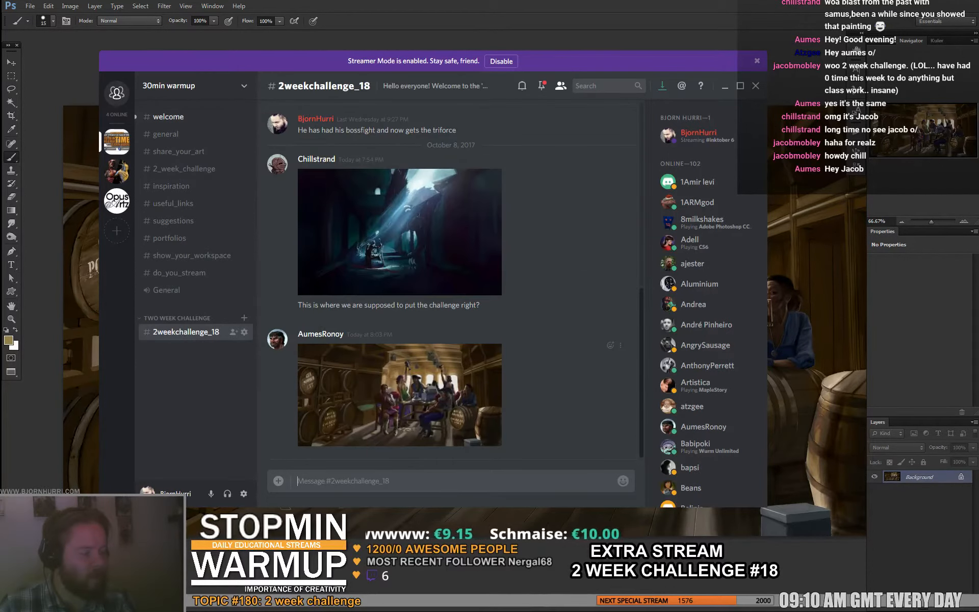
{"action": "left_click", "coordinate": [399, 394]}
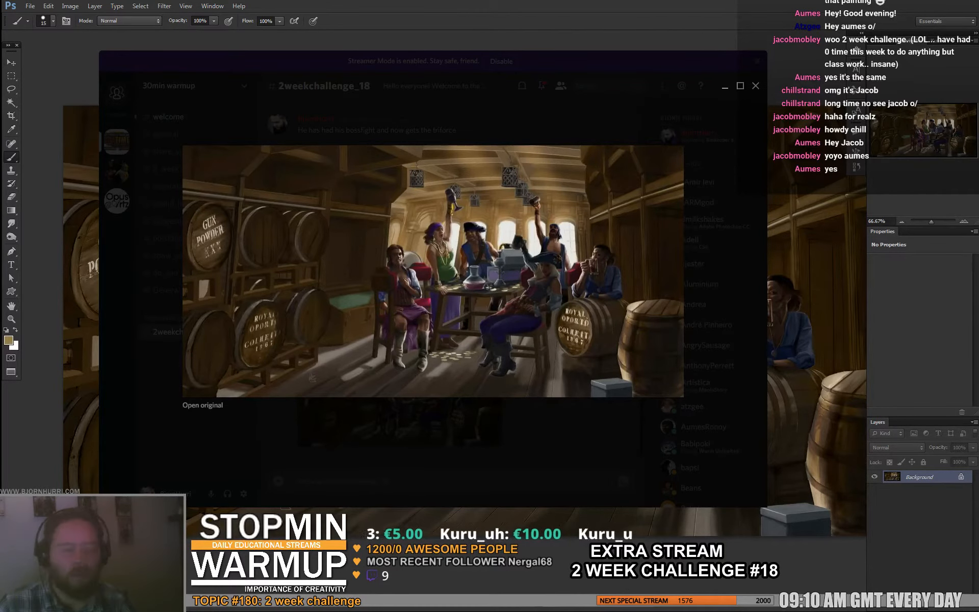
- Return to Photoshop and cycle through the open documents, ending on the pirate painting
{"action": "left_click_drag", "start_coordinate": [502, 339], "coordinate": [539, 4]}
{"action": "key", "text": "ctrl+z"}
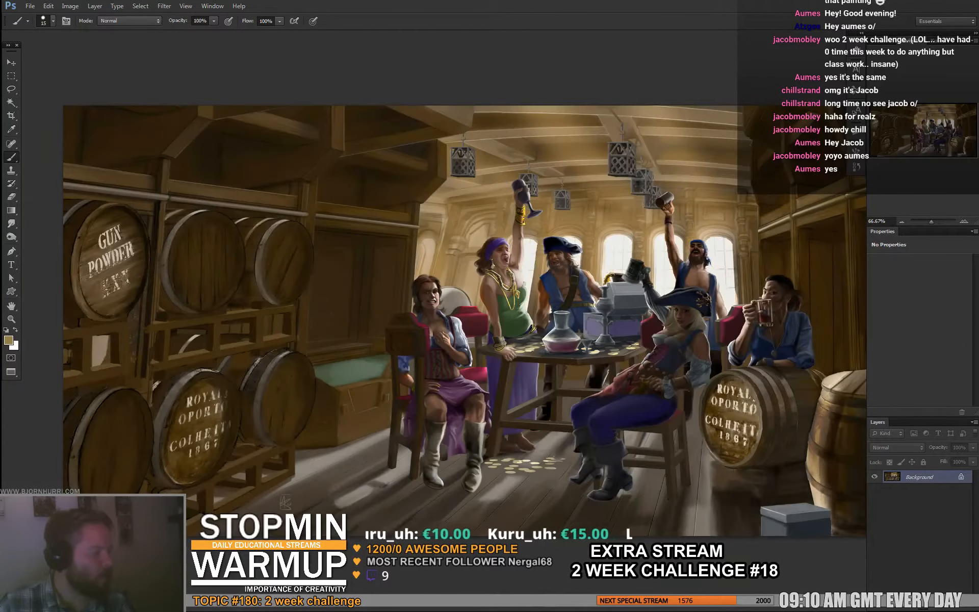
{"action": "key", "text": "ctrl+Tab"}
{"action": "key", "text": "ctrl+Tab"}
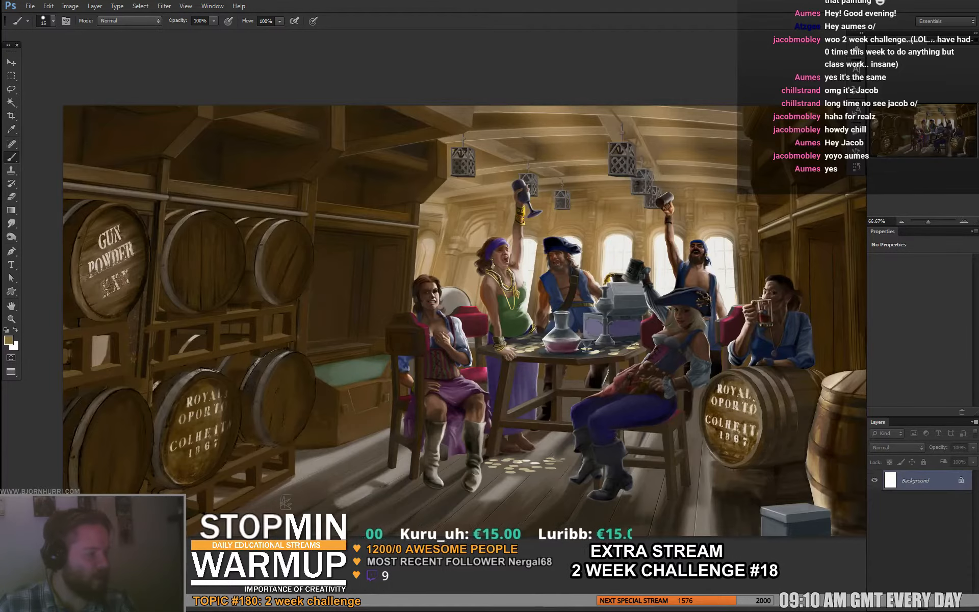
{"action": "key", "text": "ctrl+Tab"}
{"action": "key", "text": "ctrl+Tab"}
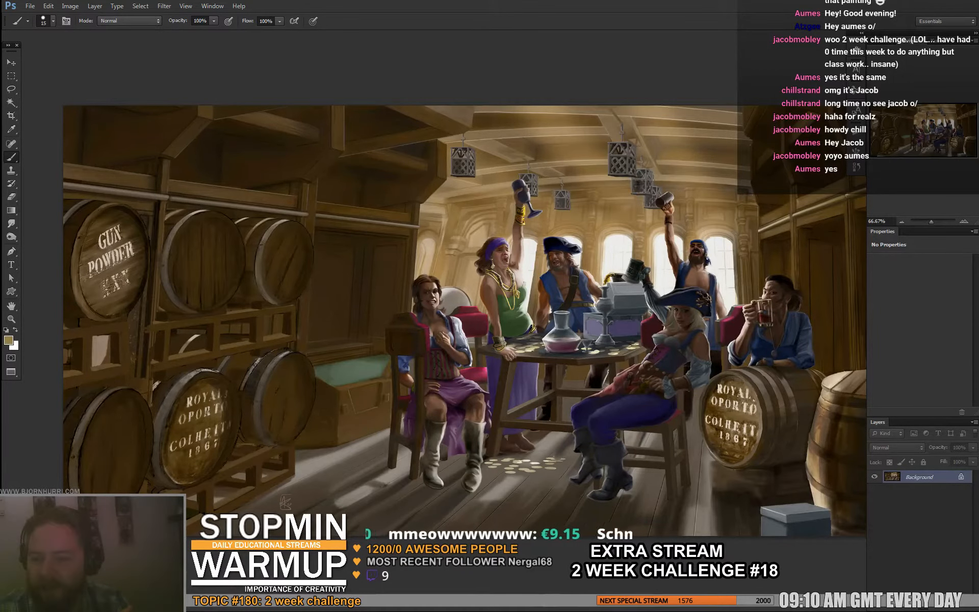
- Switch back to Discord, close the enlarged image, and check the welcome and 2weekchallenge_18 channels for new posts
{"action": "key", "text": "alt+Tab"}
{"action": "key", "text": "Escape"}
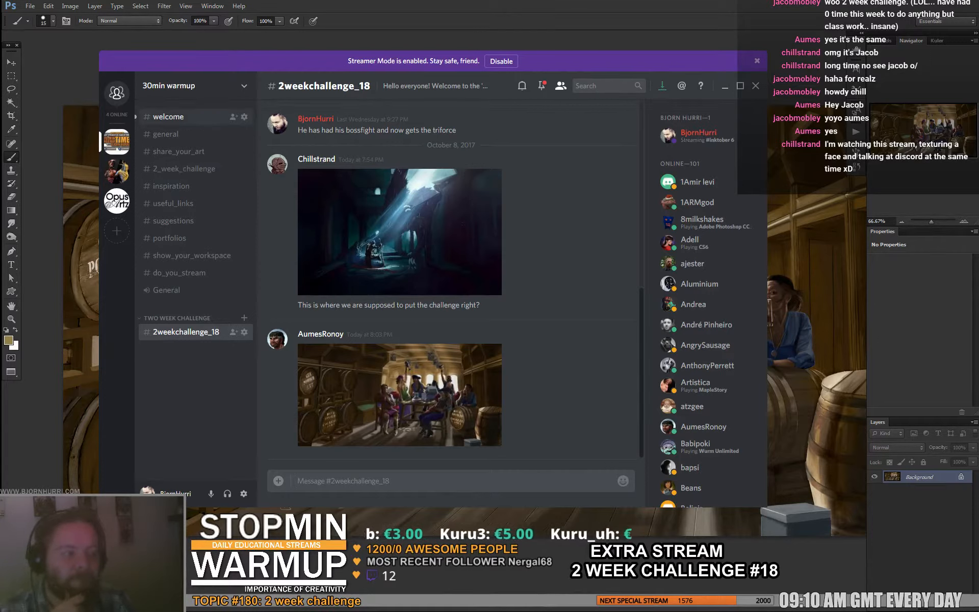
{"action": "left_click", "coordinate": [170, 117]}
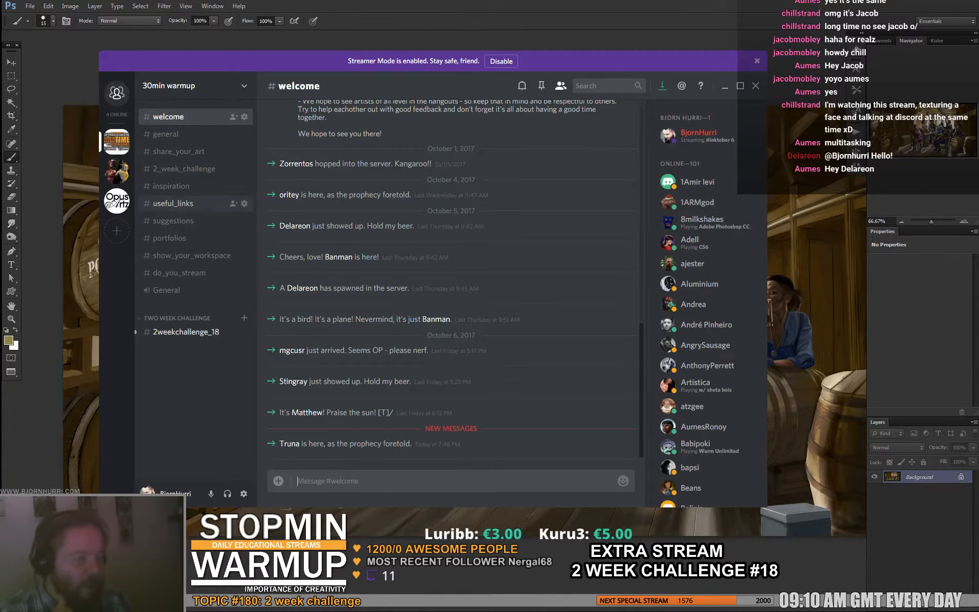
{"action": "left_click", "coordinate": [187, 332]}
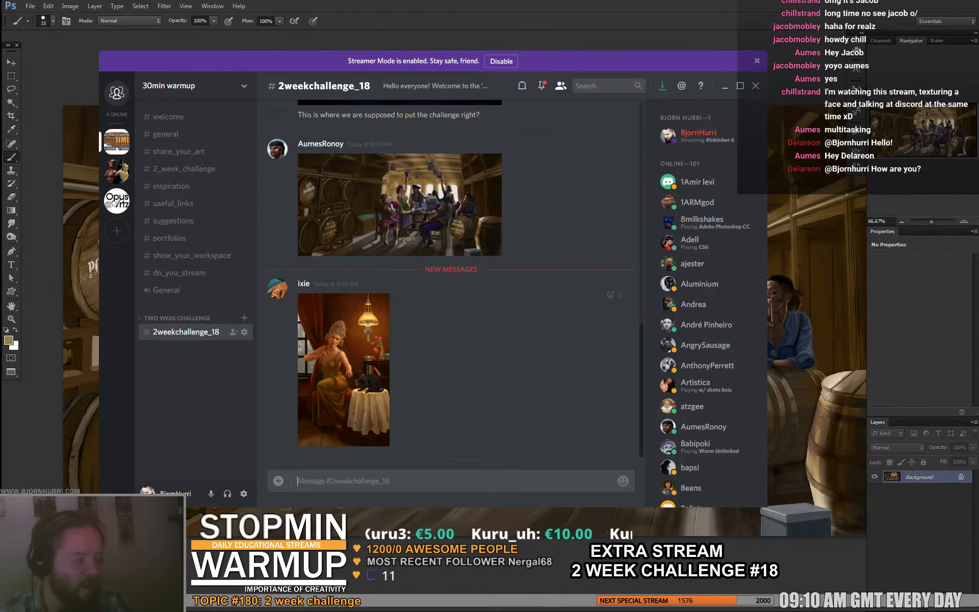
- Enlarge the woman-and-cat painting posted in 2weekchallenge_18, close it, and switch back to Photoshop
{"action": "left_click", "coordinate": [344, 370]}
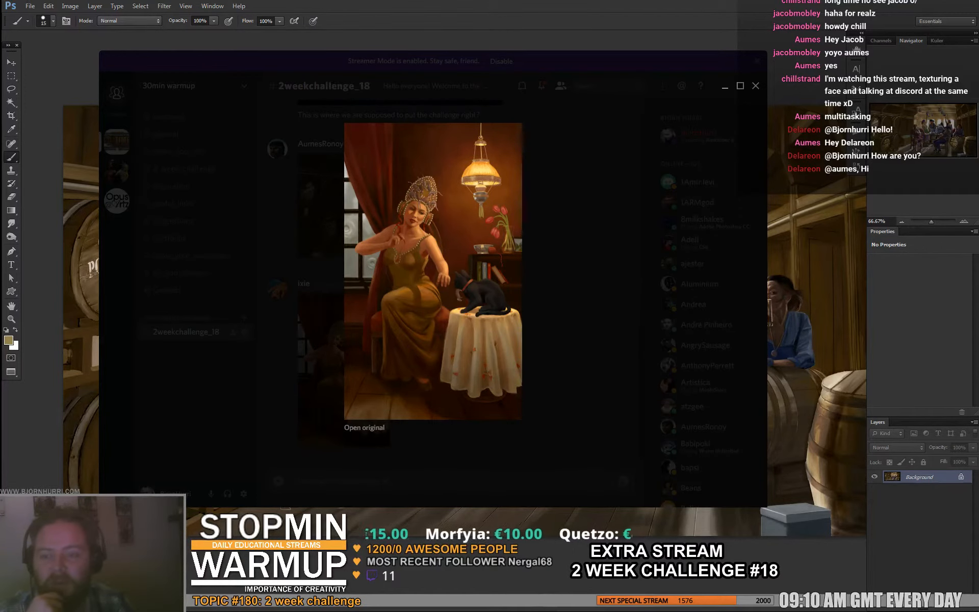
{"action": "key", "text": "Escape"}
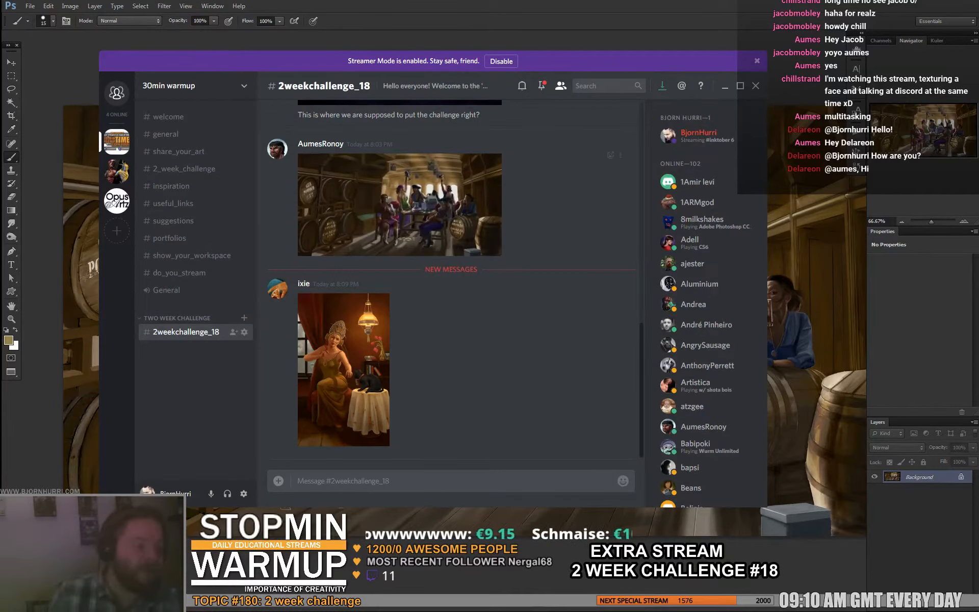
{"action": "key", "text": "alt+Tab"}
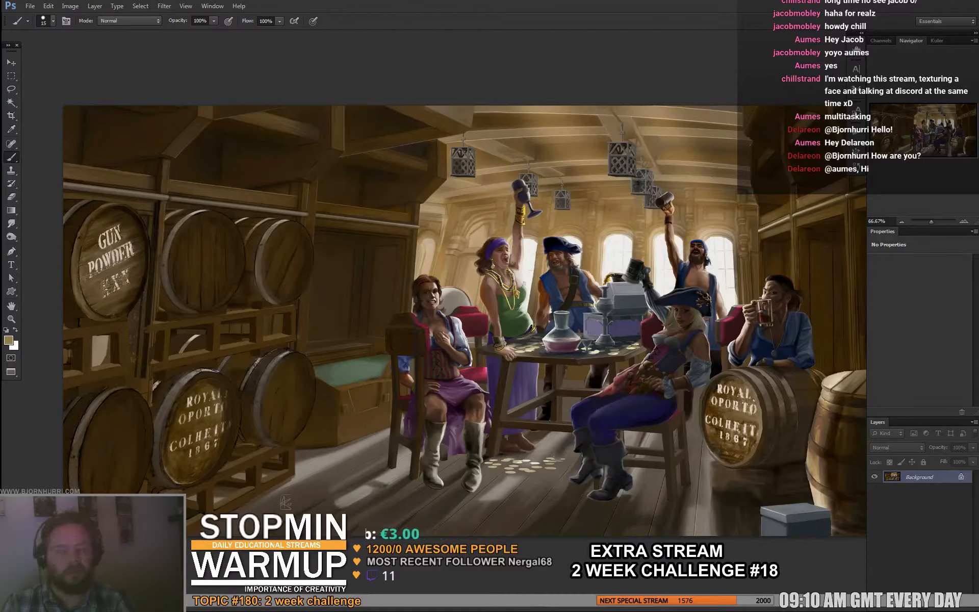
- Cycle through the open documents to view the woman-and-cat, reaper chess, and dark blue attic paintings
{"action": "key", "text": "ctrl+Tab"}
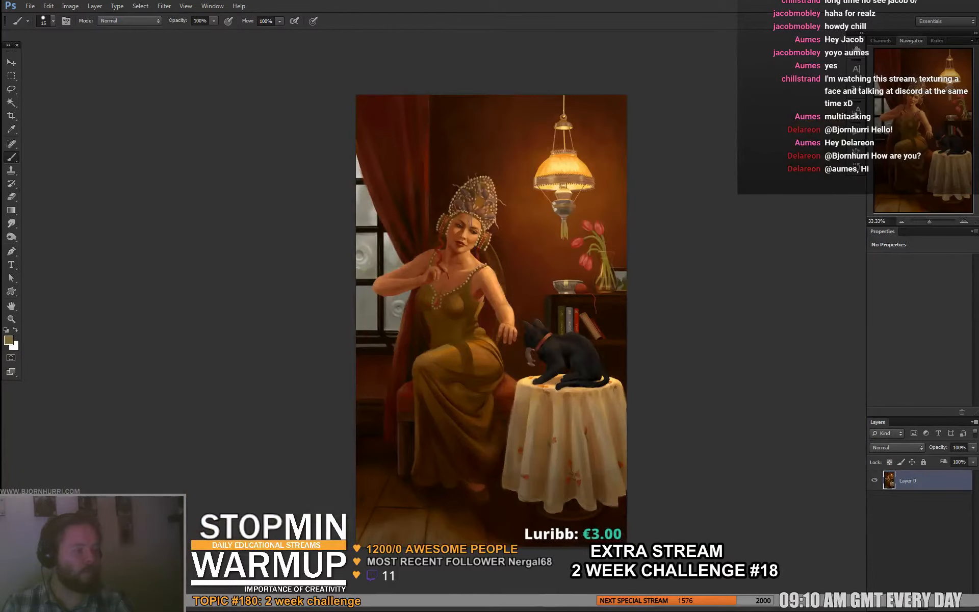
{"action": "key", "text": "ctrl+Tab"}
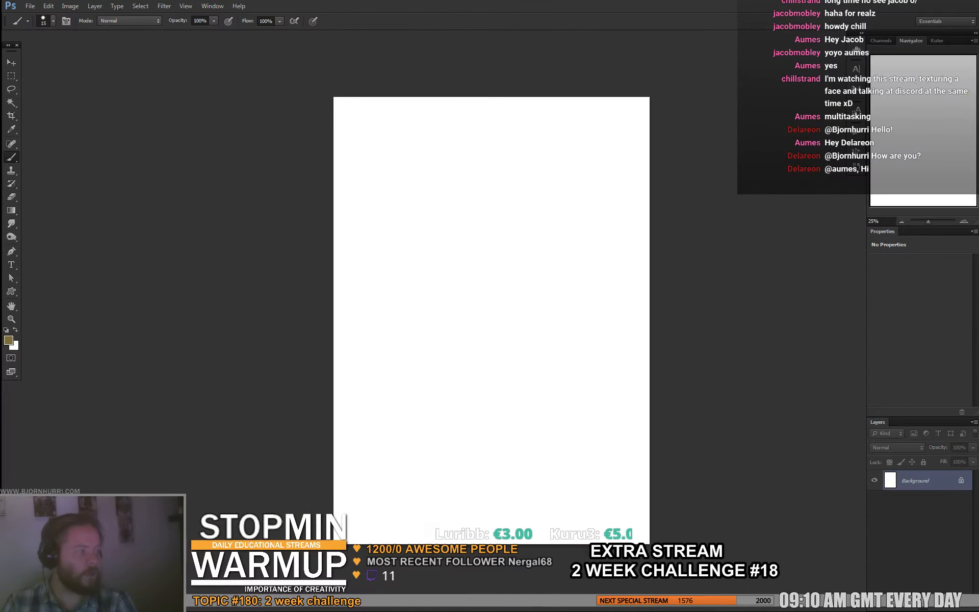
{"action": "key", "text": "ctrl+Tab"}
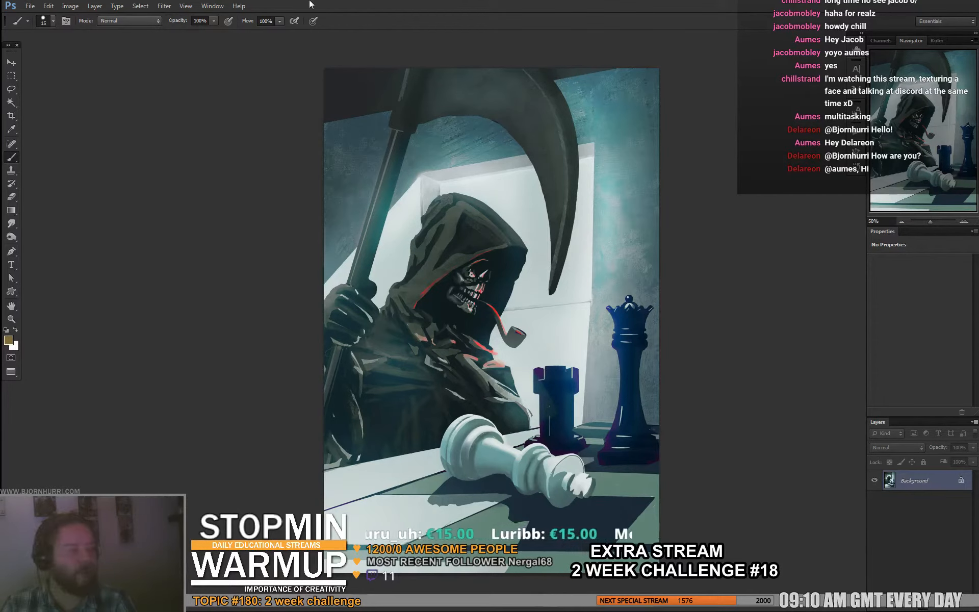
{"action": "key", "text": "ctrl+Tab"}
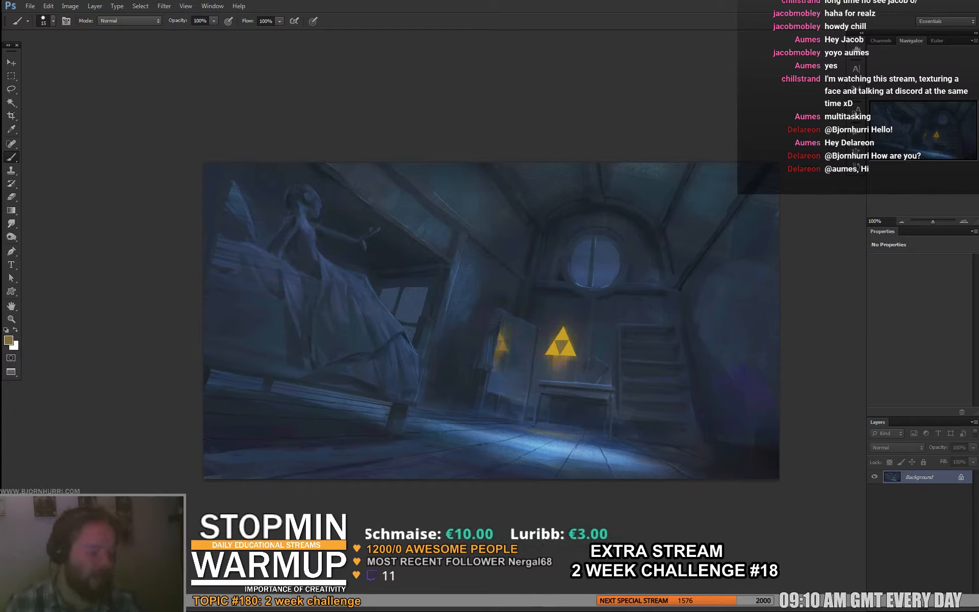
{"action": "left_click", "coordinate": [30, 6]}
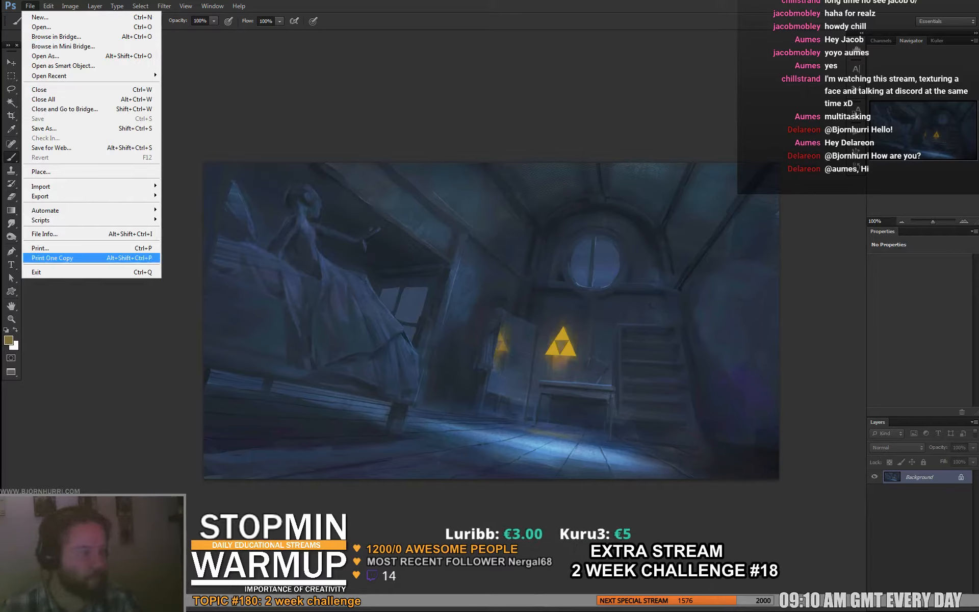
{"action": "key", "text": "Escape"}
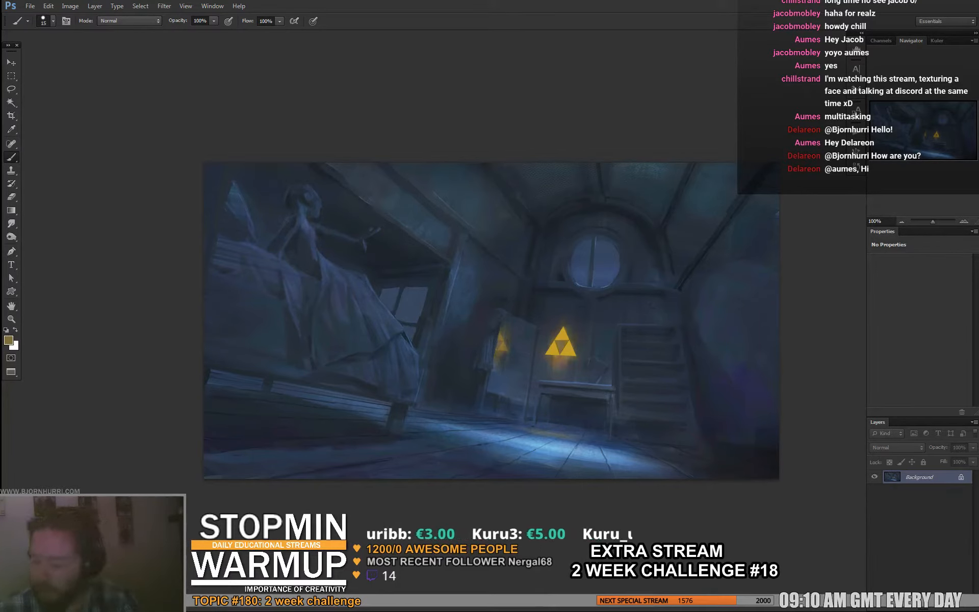
- Bring up the reaper chess painting, check its file name in a windowed view, and return to full screen
{"action": "key", "text": "ctrl+Tab"}
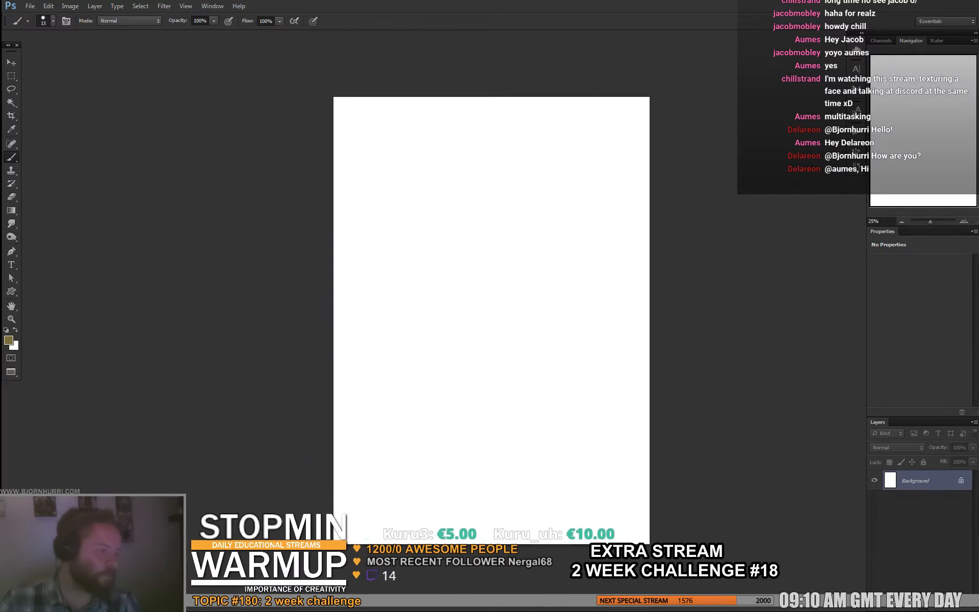
{"action": "key", "text": "ctrl+Tab"}
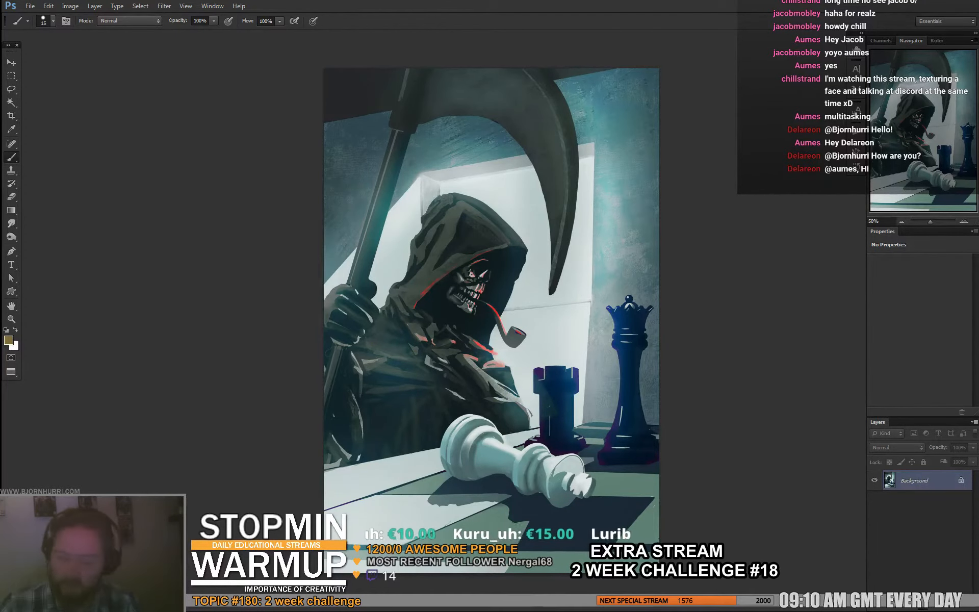
{"action": "key", "text": "f"}
{"action": "key", "text": "f"}
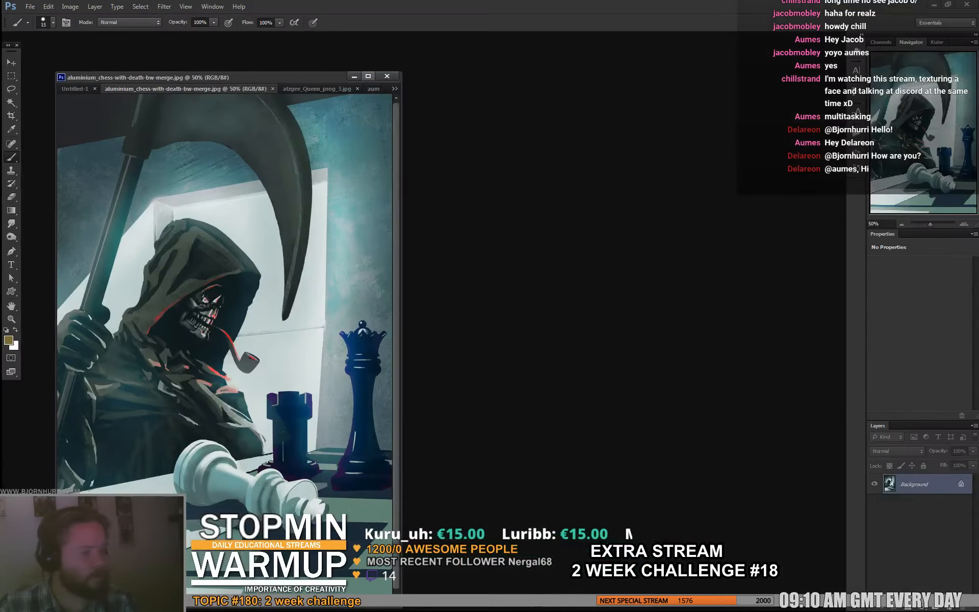
{"action": "key", "text": "f"}
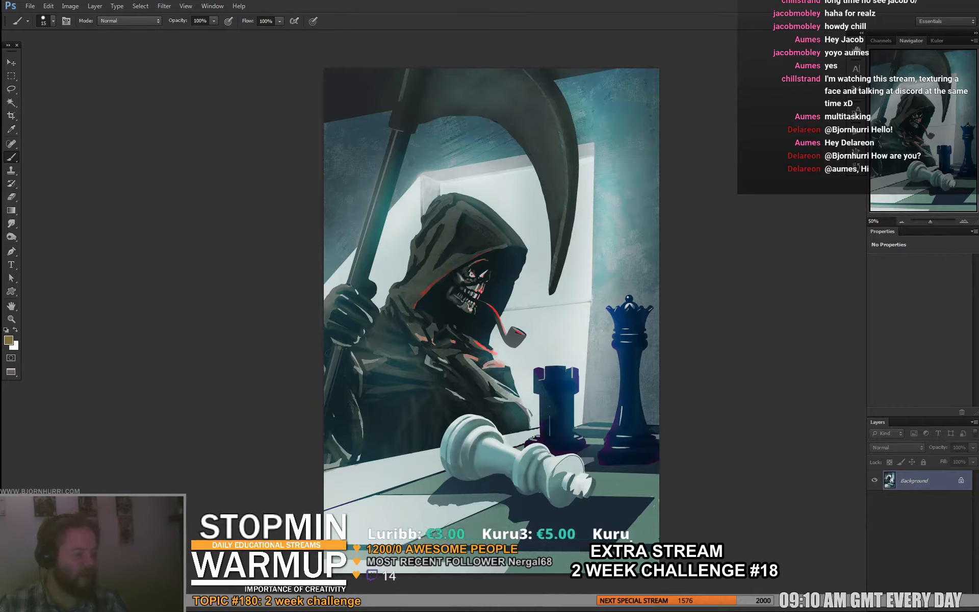
- Add a new layer to the reaper chess painting and flip the canvas horizontally
{"action": "key", "text": "ctrl+shift+alt+n"}
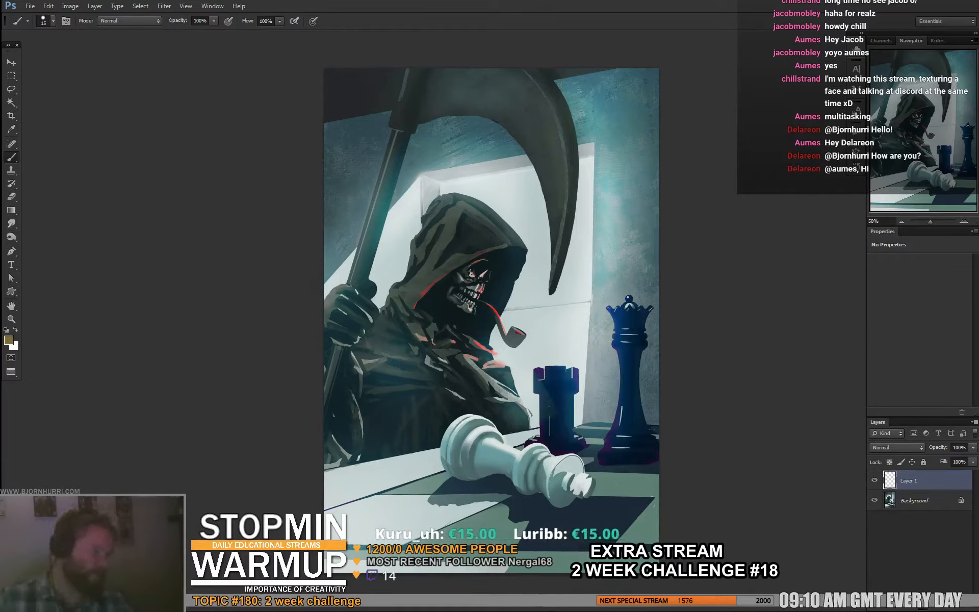
{"action": "left_click", "coordinate": [69, 6]}
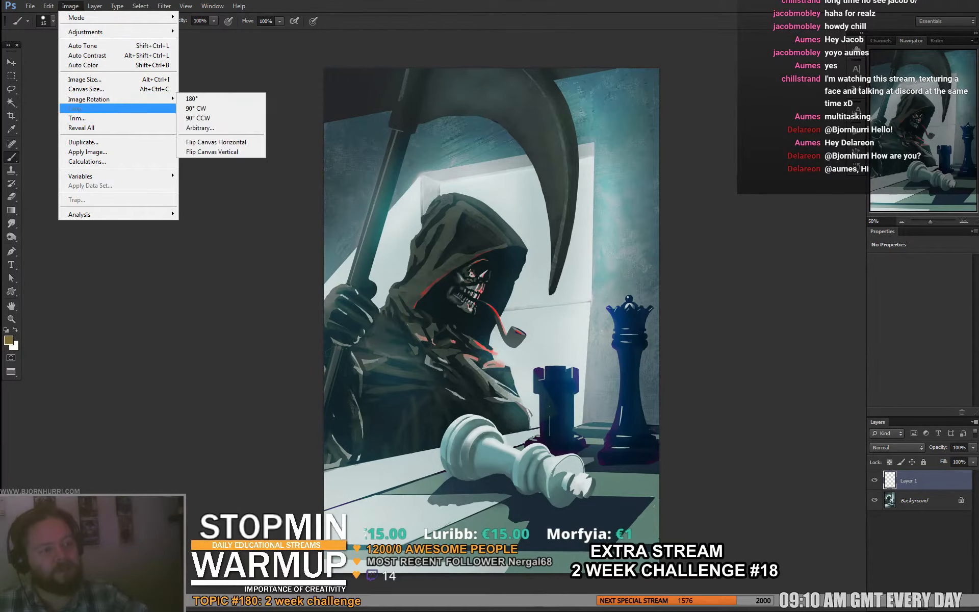
{"action": "left_click", "coordinate": [216, 142]}
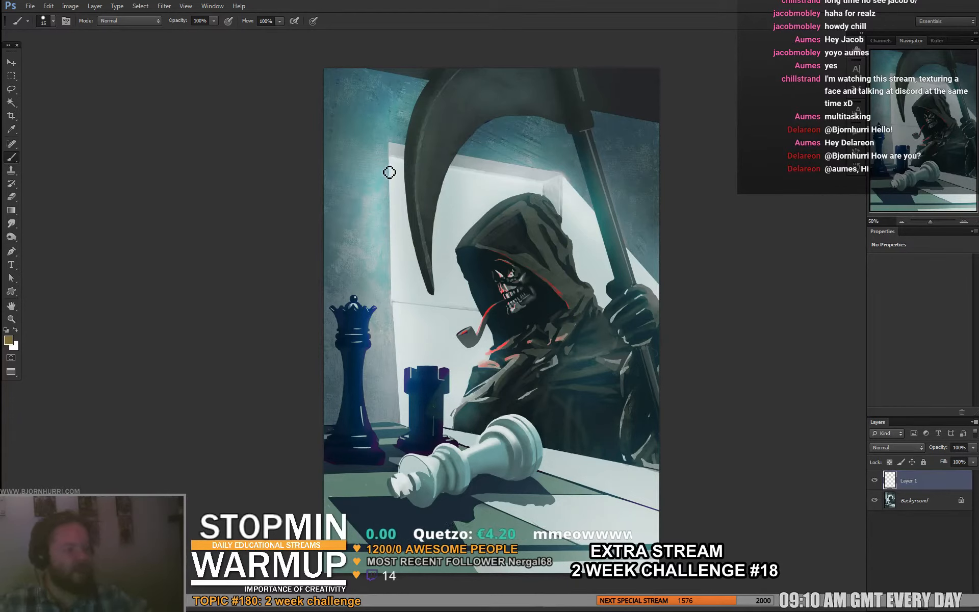
- Try brush lines along the edges of the bright window behind the reaper, undoing each one
{"action": "mouse_move", "coordinate": [389, 140]}
{"action": "left_mouse_down"}
{"action": "mouse_move", "coordinate": [399, 347]}
{"action": "mouse_move", "coordinate": [433, 474]}
{"action": "left_mouse_up"}
{"action": "key", "text": "ctrl+z"}
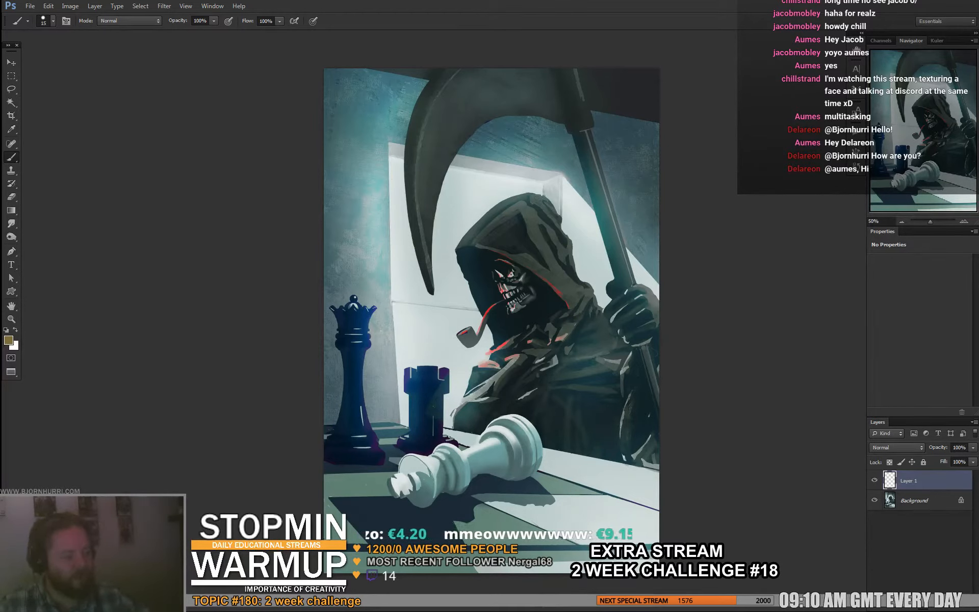
{"action": "mouse_move", "coordinate": [407, 433]}
{"action": "left_mouse_down"}
{"action": "mouse_move", "coordinate": [384, 289]}
{"action": "mouse_move", "coordinate": [388, 128]}
{"action": "left_mouse_up"}
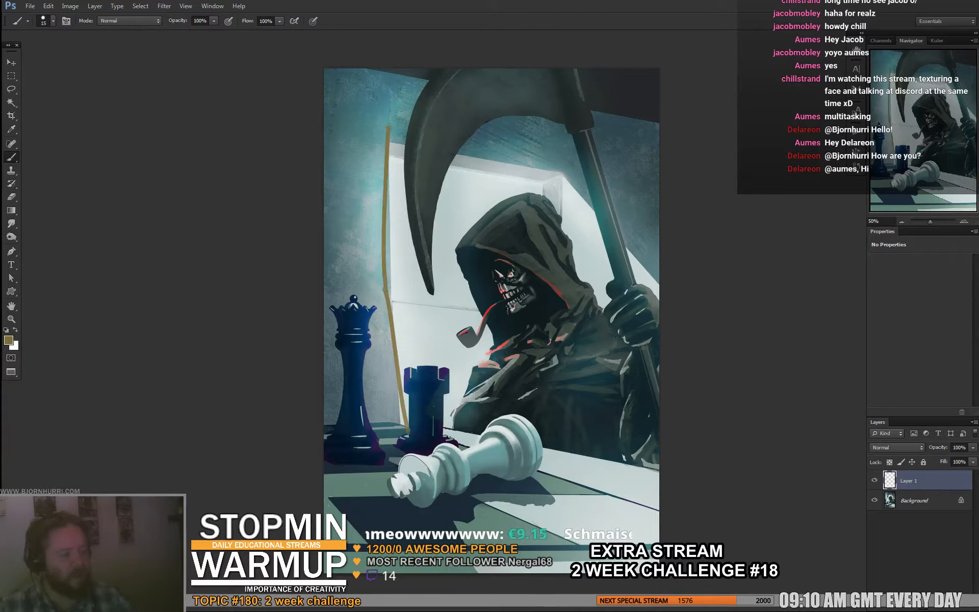
{"action": "left_click_drag", "start_coordinate": [558, 170], "coordinate": [658, 265]}
{"action": "key", "text": "ctrl+alt+z"}
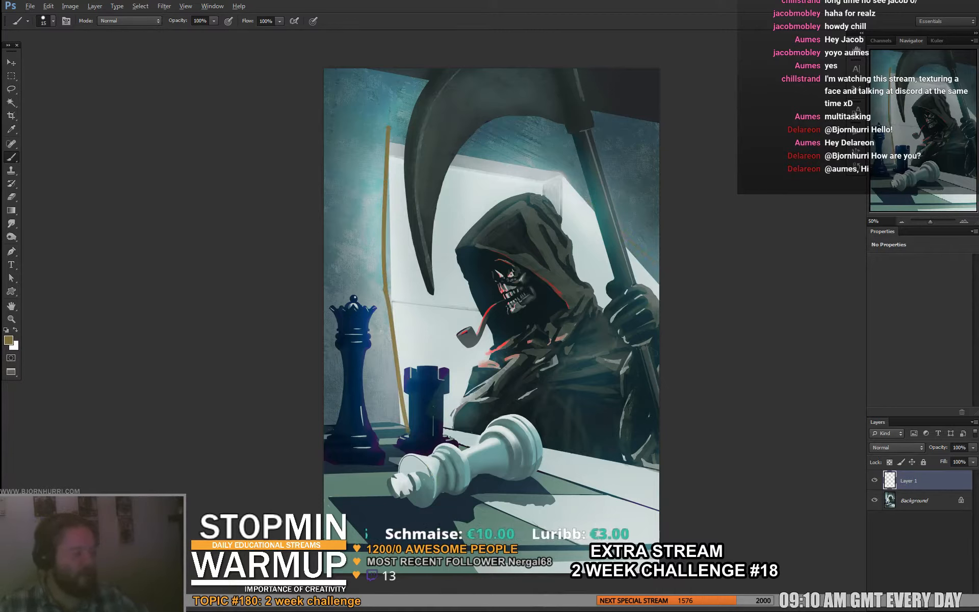
{"action": "key", "text": "ctrl+alt+z"}
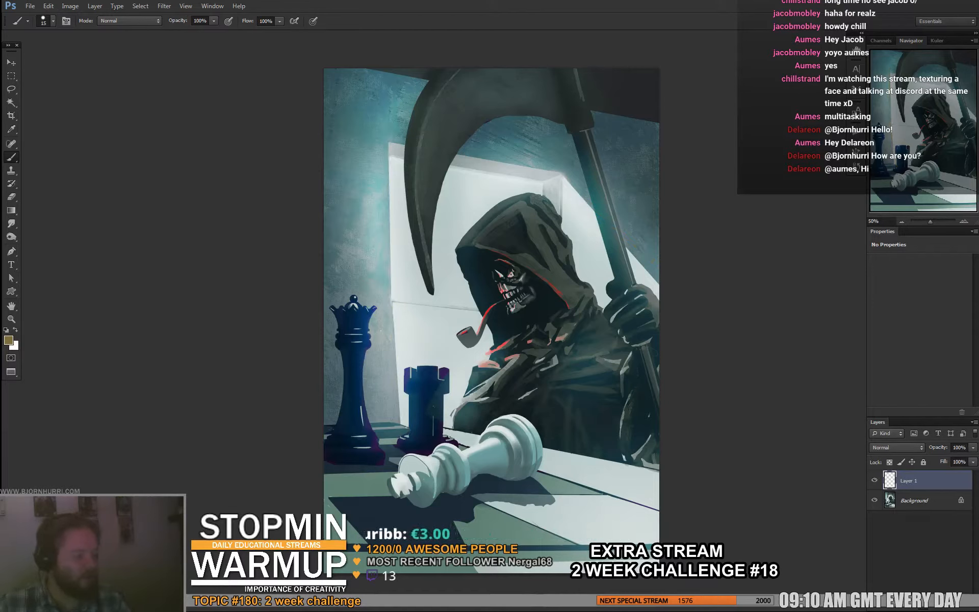
- Try perspective guide lines along the ceiling edge and across the wall and window, undoing each one
{"action": "left_click_drag", "start_coordinate": [367, 69], "coordinate": [659, 125]}
{"action": "key", "text": "ctrl+alt+z"}
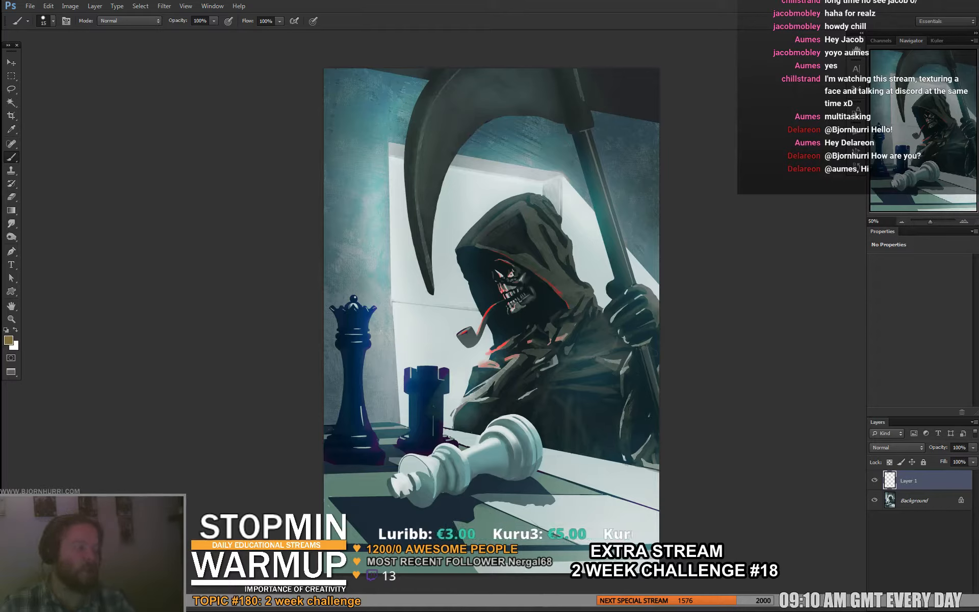
{"action": "left_click_drag", "start_coordinate": [328, 295], "coordinate": [659, 334]}
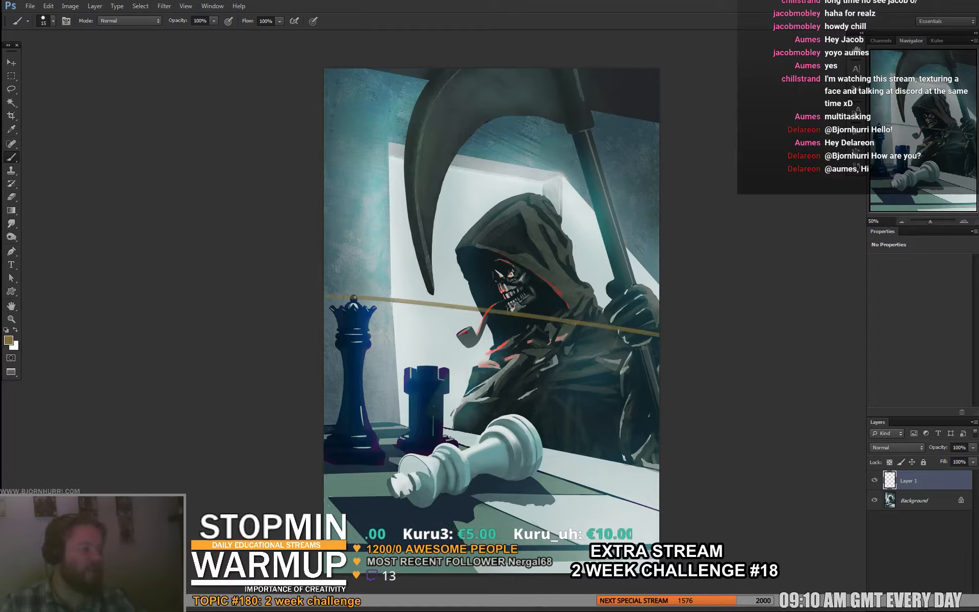
{"action": "left_click_drag", "start_coordinate": [326, 117], "coordinate": [660, 189]}
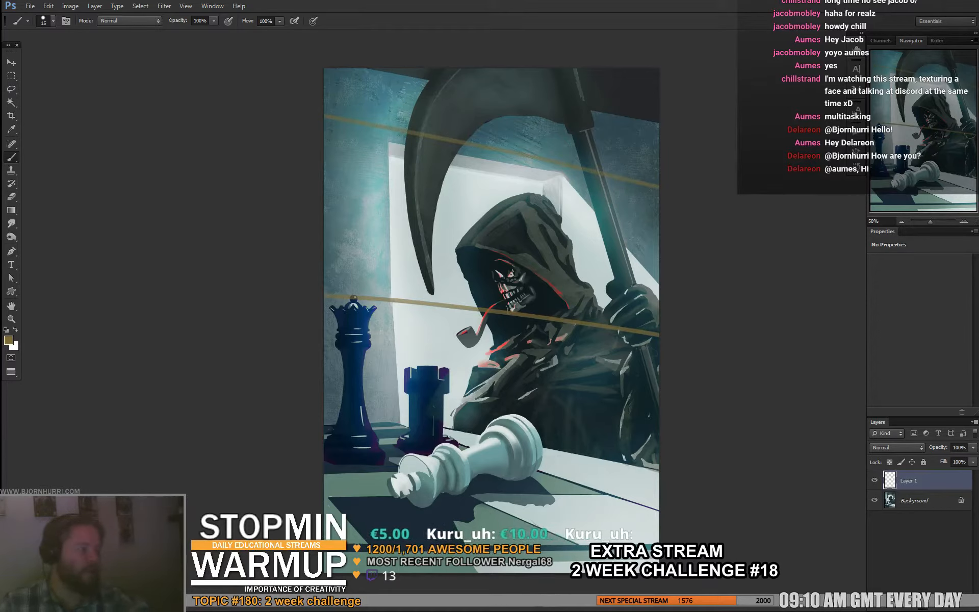
{"action": "key", "text": "ctrl+alt+z"}
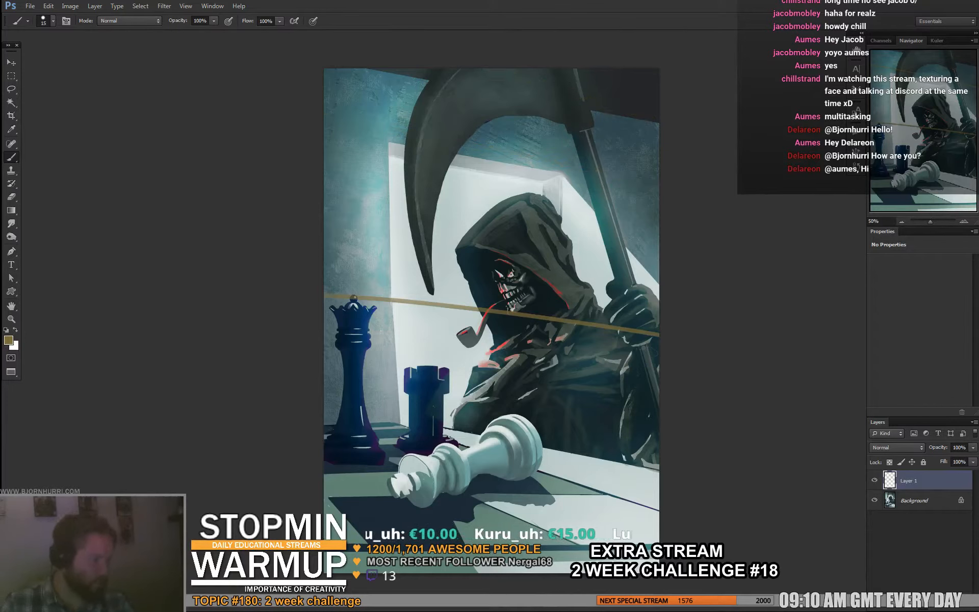
{"action": "key", "text": "ctrl+alt+z"}
- Set the brush size to 143 and paint dark tones over the ceiling edge and upper wall around the scythe
{"action": "right_click", "coordinate": [587, 122]}
{"action": "type", "text": "143"}
{"action": "key", "text": "Return"}
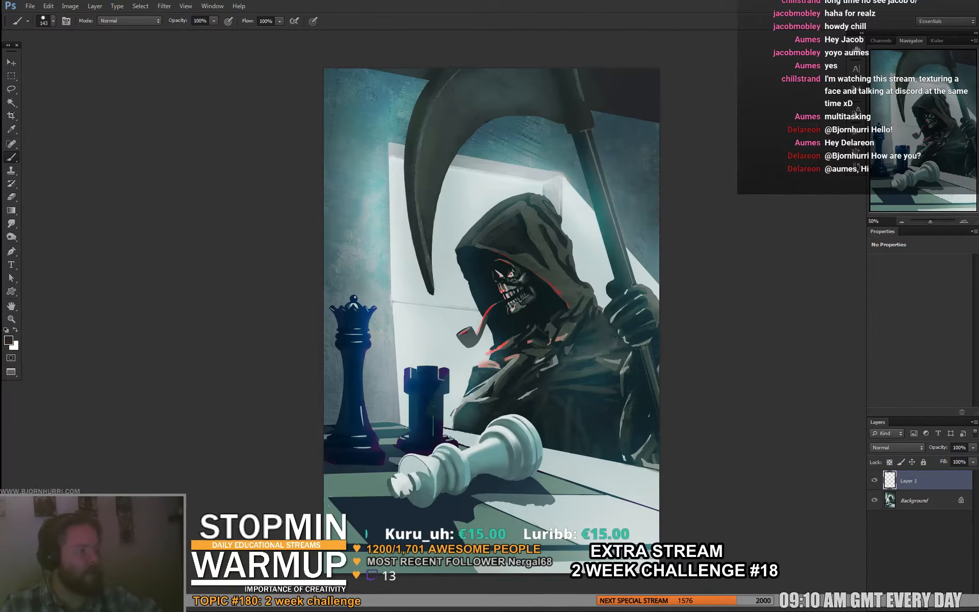
{"action": "left_click_drag", "start_coordinate": [608, 122], "coordinate": [658, 147]}
{"action": "mouse_move", "coordinate": [559, 118]}
{"action": "left_mouse_down"}
{"action": "mouse_move", "coordinate": [516, 119]}
{"action": "mouse_move", "coordinate": [550, 131]}
{"action": "mouse_move", "coordinate": [502, 134]}
{"action": "left_mouse_up"}
{"action": "mouse_move", "coordinate": [405, 71]}
{"action": "left_mouse_down"}
{"action": "mouse_move", "coordinate": [329, 76]}
{"action": "mouse_move", "coordinate": [416, 87]}
{"action": "mouse_move", "coordinate": [332, 110]}
{"action": "mouse_move", "coordinate": [423, 127]}
{"action": "left_mouse_up"}
{"action": "left_click", "coordinate": [369, 104], "text": "alt"}
{"action": "mouse_move", "coordinate": [349, 134]}
{"action": "left_mouse_down"}
{"action": "mouse_move", "coordinate": [390, 108]}
{"action": "mouse_move", "coordinate": [398, 122]}
{"action": "left_mouse_up"}
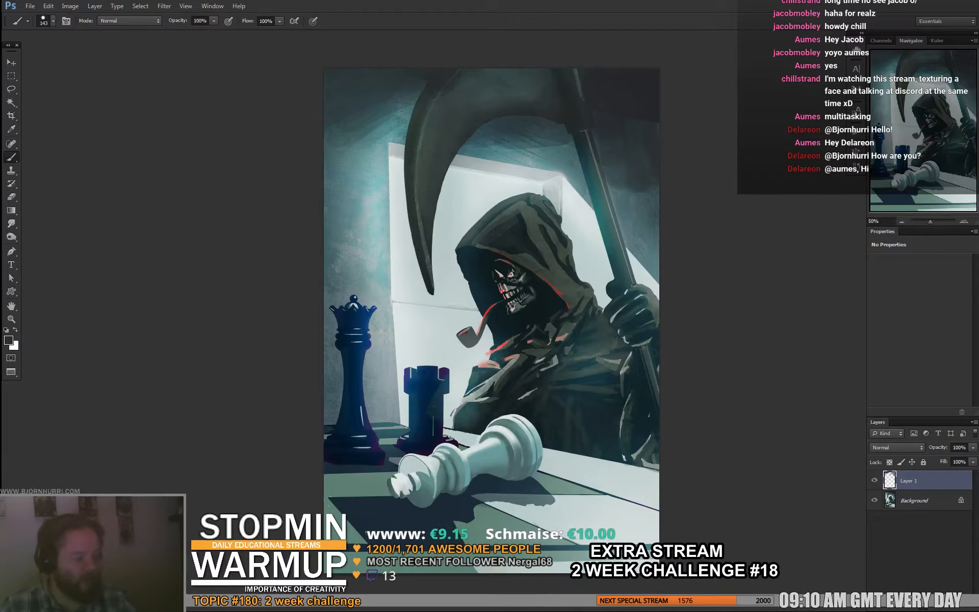
- Paint dark blue tones over the wall beside the window, from above the queen up toward the ceiling
{"action": "left_click", "coordinate": [334, 431], "text": "alt"}
{"action": "mouse_move", "coordinate": [329, 354]}
{"action": "left_mouse_down"}
{"action": "mouse_move", "coordinate": [329, 412]}
{"action": "mouse_move", "coordinate": [331, 372]}
{"action": "left_mouse_up"}
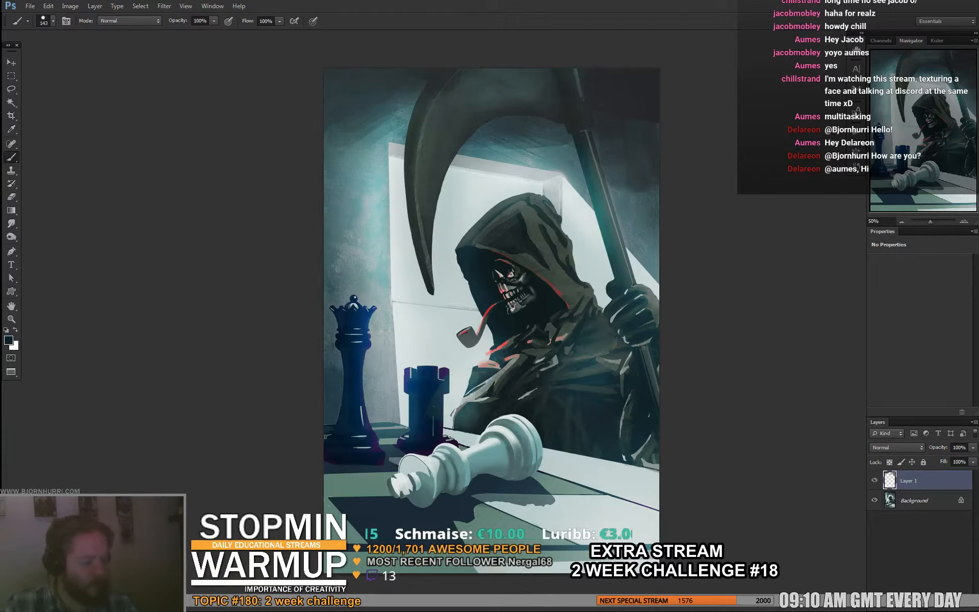
{"action": "left_click_drag", "start_coordinate": [341, 316], "coordinate": [342, 289]}
{"action": "left_click_drag", "start_coordinate": [367, 153], "coordinate": [342, 250]}
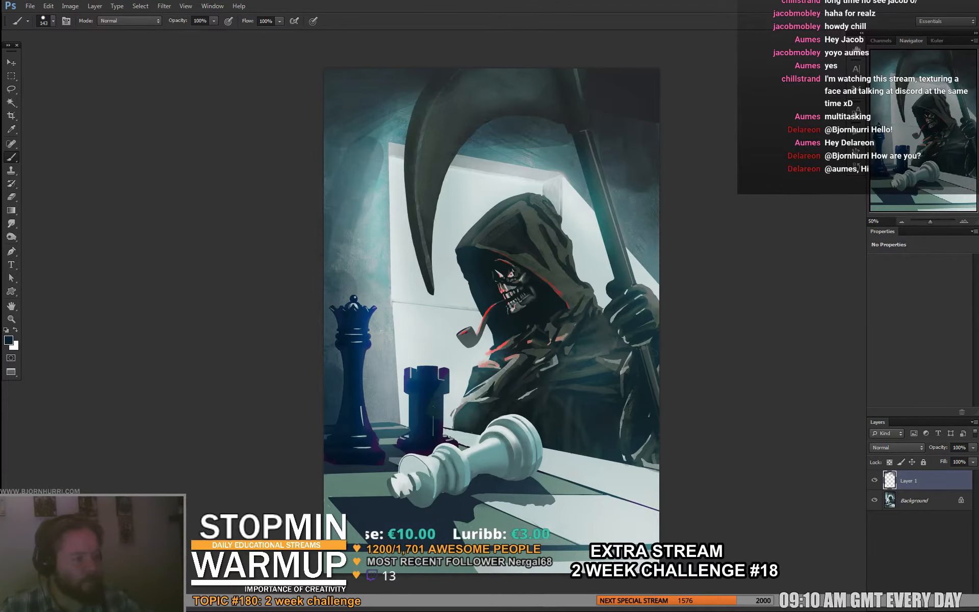
{"action": "left_click", "coordinate": [361, 176], "text": "alt"}
{"action": "left_click_drag", "start_coordinate": [358, 188], "coordinate": [352, 242]}
{"action": "mouse_move", "coordinate": [376, 153]}
{"action": "left_mouse_down"}
{"action": "mouse_move", "coordinate": [358, 268]}
{"action": "mouse_move", "coordinate": [369, 289]}
{"action": "left_mouse_up"}
{"action": "left_click_drag", "start_coordinate": [387, 245], "coordinate": [372, 249]}
- Sample lighter tones and brush over the lower window edge and wall between the queen and rook
{"action": "left_click", "coordinate": [377, 431], "text": "alt"}
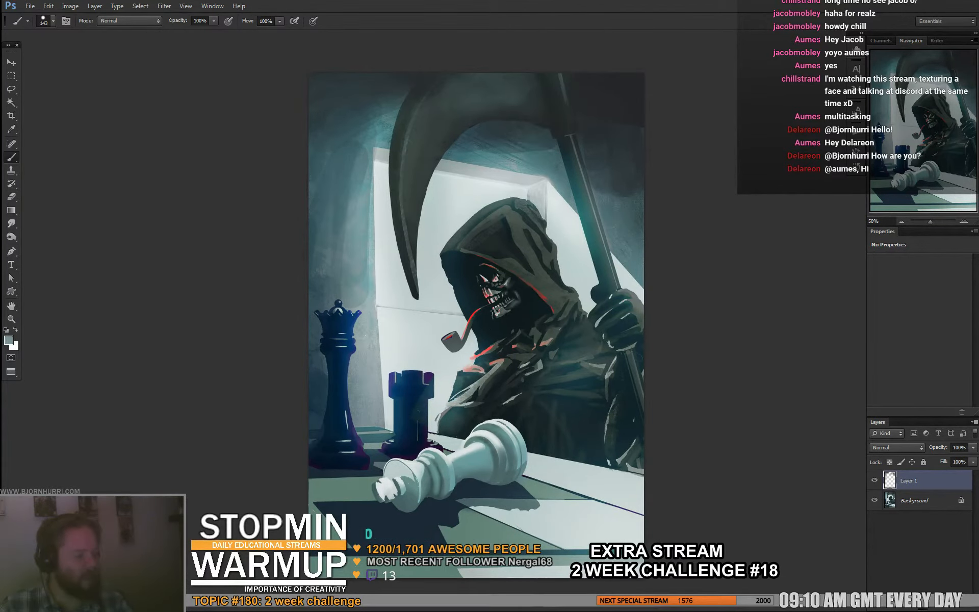
{"action": "mouse_move", "coordinate": [378, 426]}
{"action": "left_mouse_down"}
{"action": "mouse_move", "coordinate": [386, 403]}
{"action": "mouse_move", "coordinate": [371, 421]}
{"action": "mouse_move", "coordinate": [366, 384]}
{"action": "mouse_move", "coordinate": [387, 326]}
{"action": "left_mouse_up"}
{"action": "left_click", "coordinate": [383, 356], "text": "alt"}
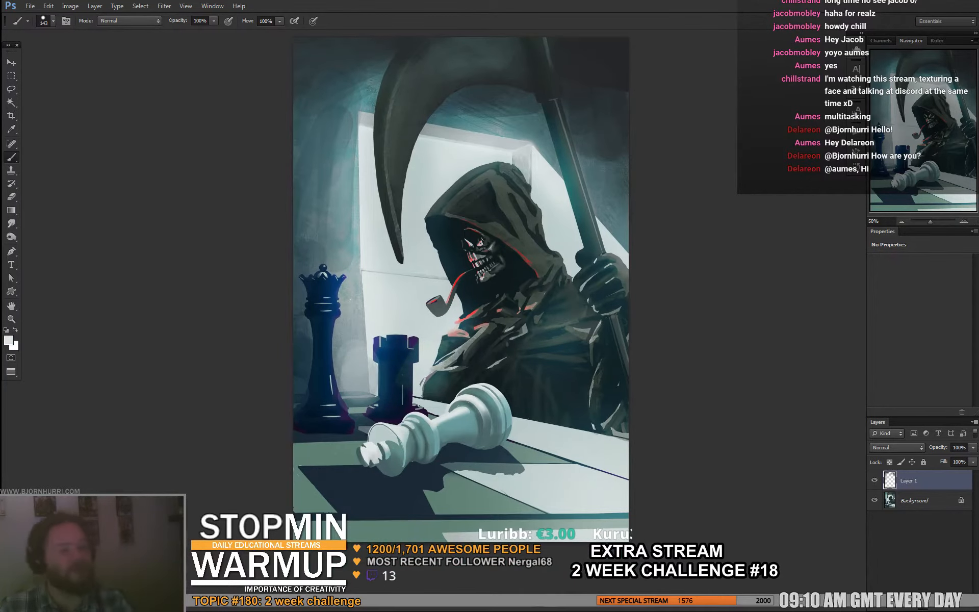
- Flip the canvas horizontally back to the painting's original orientation and keep the Brush tool active
{"action": "left_click", "coordinate": [70, 6]}
{"action": "mouse_move", "coordinate": [90, 99]}
{"action": "left_click", "coordinate": [214, 141]}
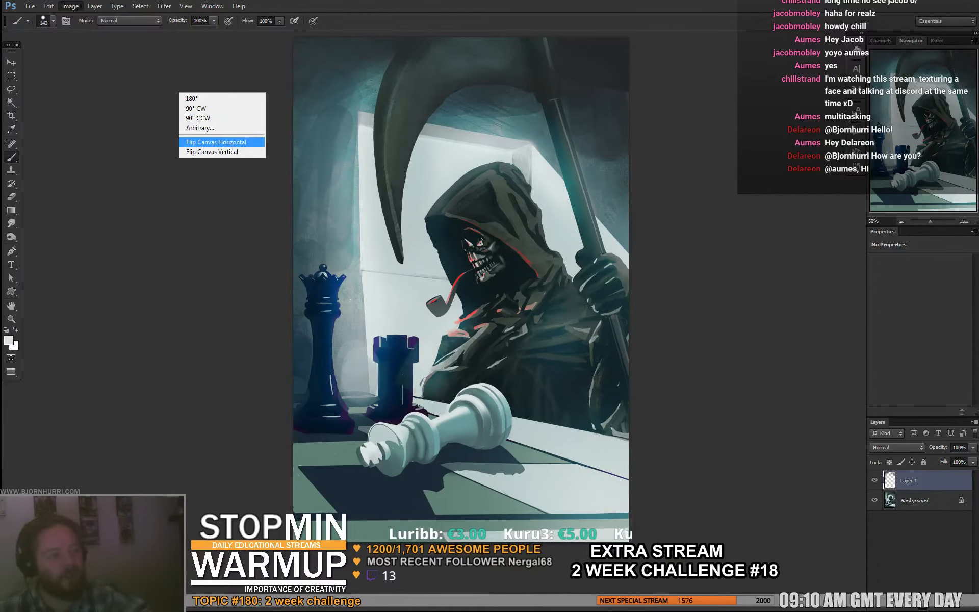
{"action": "left_click_drag", "start_coordinate": [587, 435], "coordinate": [518, 440]}
{"action": "key", "text": "e"}
{"action": "key", "text": "b"}
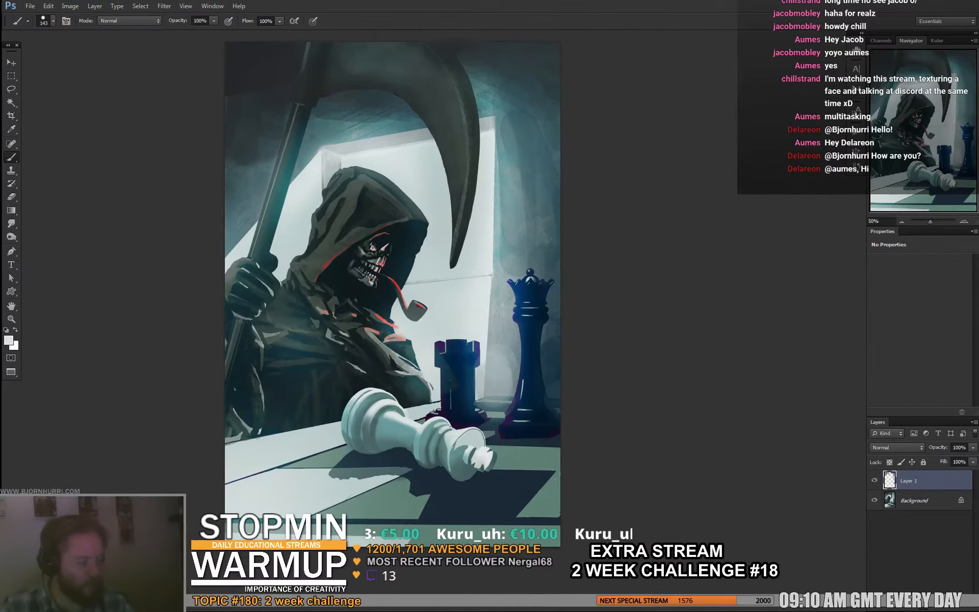
- Brush light tones onto the wall between the window edge and the queen, and sample a gray-teal tone
{"action": "left_click_drag", "start_coordinate": [503, 356], "coordinate": [503, 348]}
{"action": "mouse_move", "coordinate": [503, 352]}
{"action": "left_mouse_down"}
{"action": "mouse_move", "coordinate": [520, 323]}
{"action": "mouse_move", "coordinate": [503, 381]}
{"action": "left_mouse_up"}
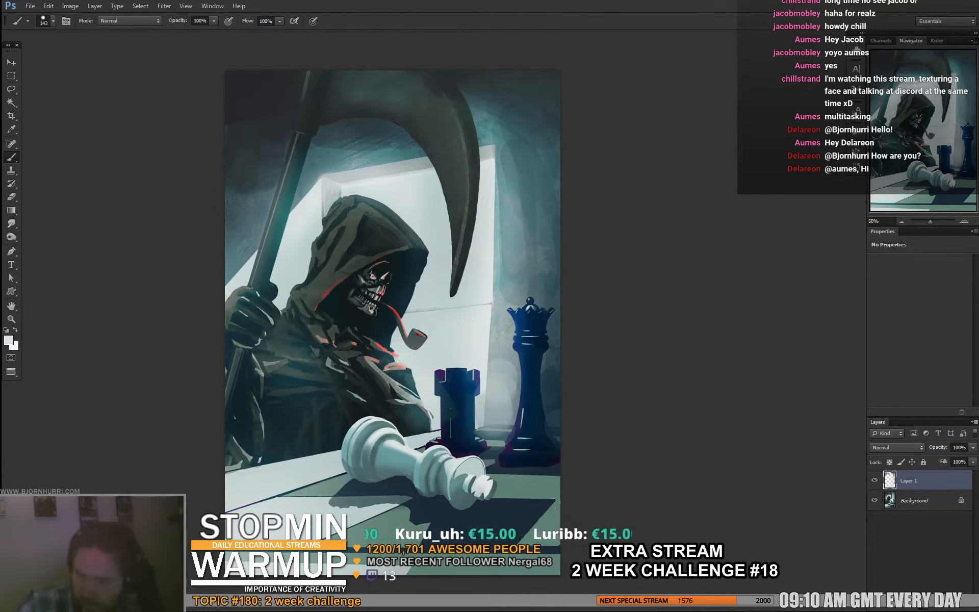
{"action": "left_click_drag", "start_coordinate": [510, 376], "coordinate": [504, 380]}
{"action": "left_click", "coordinate": [545, 392], "text": "alt"}
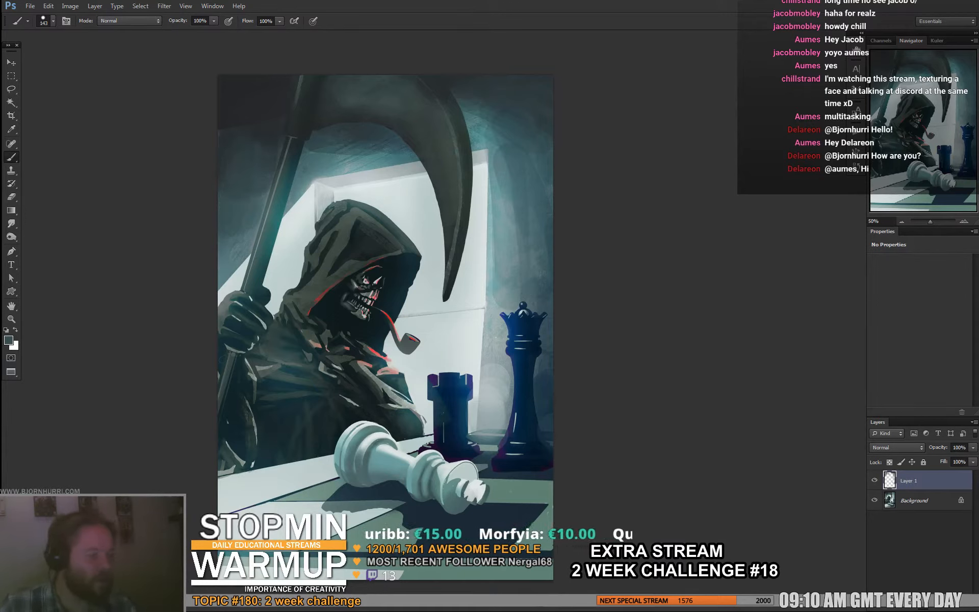
- Paint a warm tan light streak beside the scythe handle above the reaper's hand with a 30 px brush, and sample a gray-green tone
{"action": "right_click", "coordinate": [298, 250]}
{"action": "left_click", "coordinate": [321, 274]}
{"action": "left_click", "coordinate": [239, 274], "text": "alt"}
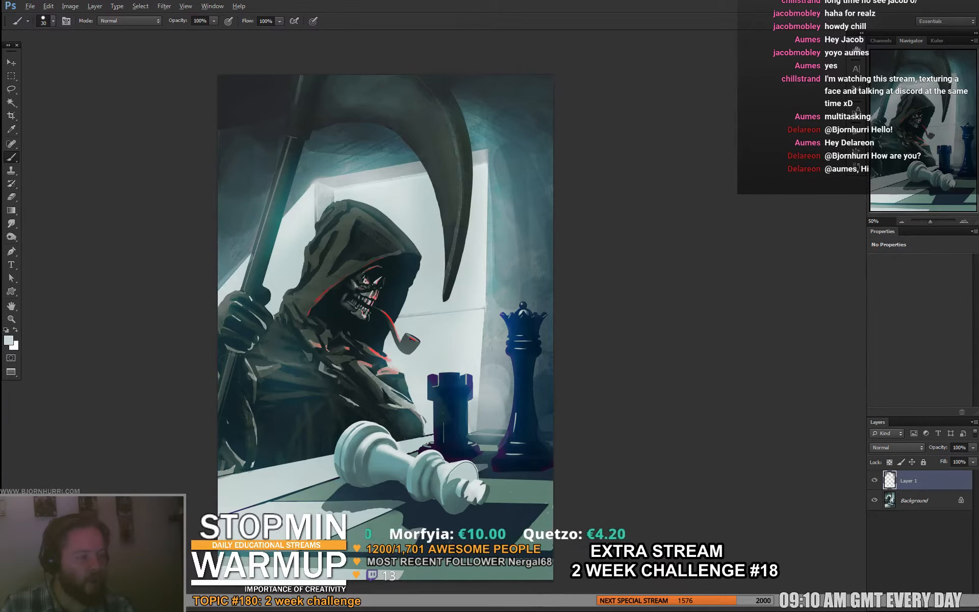
{"action": "left_click", "coordinate": [312, 182], "text": "alt"}
{"action": "left_click", "coordinate": [8, 340]}
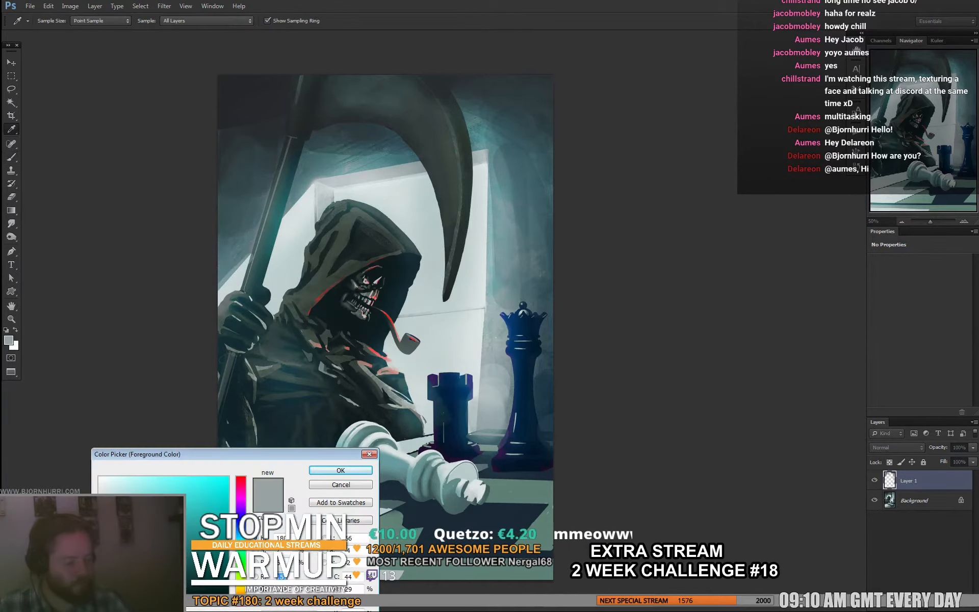
{"action": "left_click", "coordinate": [232, 590]}
{"action": "left_click", "coordinate": [139, 510]}
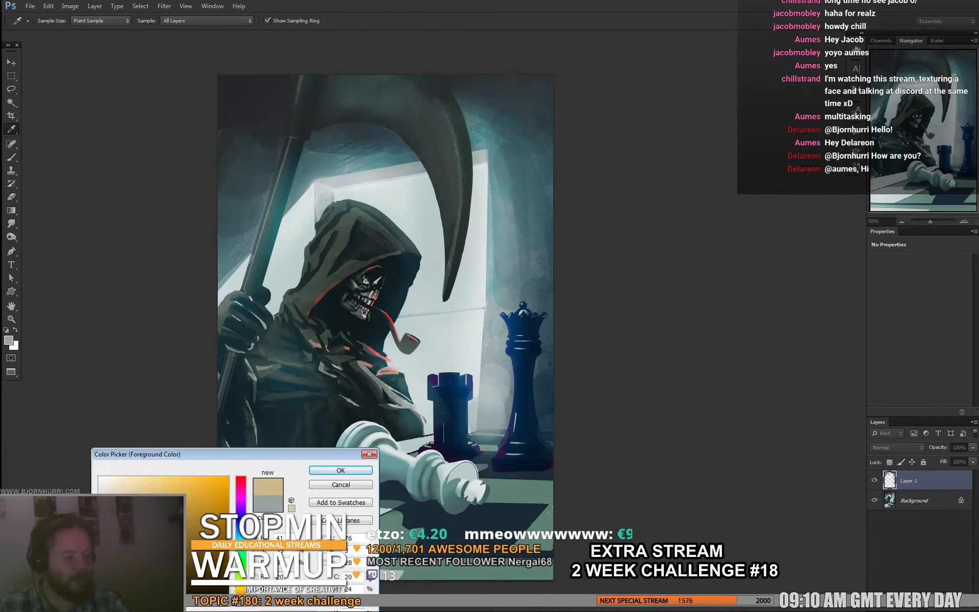
{"action": "left_click", "coordinate": [341, 471]}
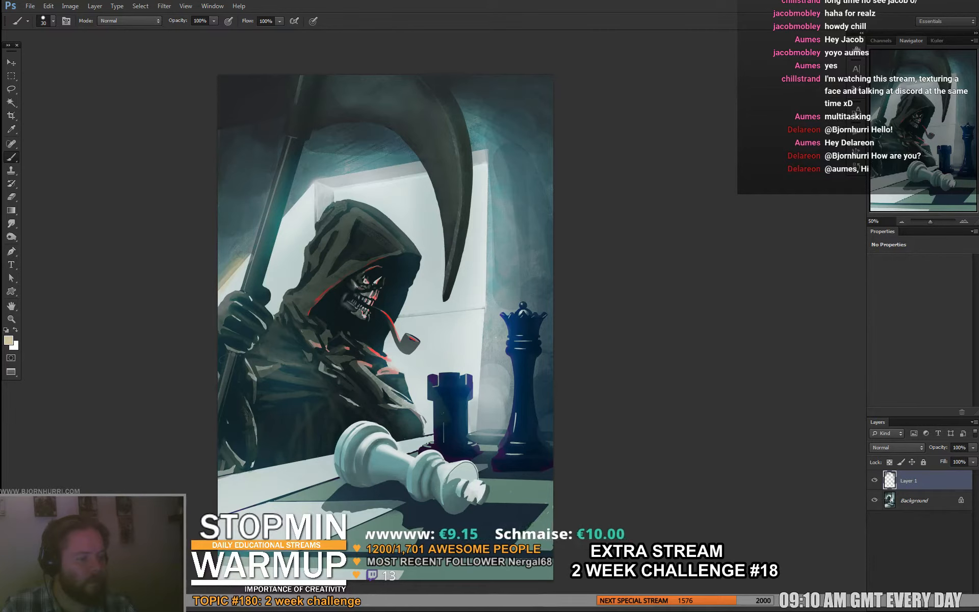
{"action": "key", "text": "e"}
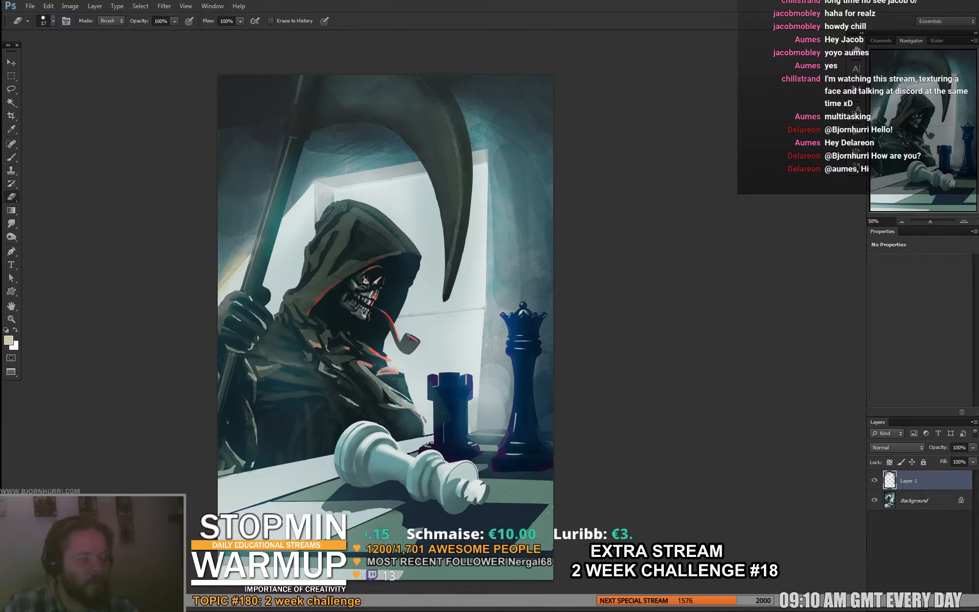
{"action": "key", "text": "b"}
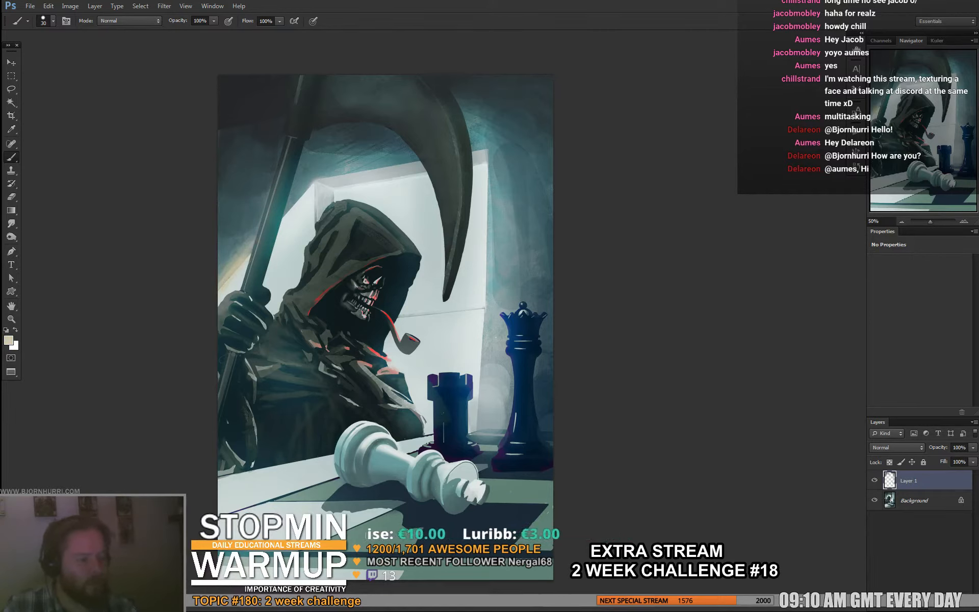
{"action": "left_click", "coordinate": [289, 207], "text": "alt"}
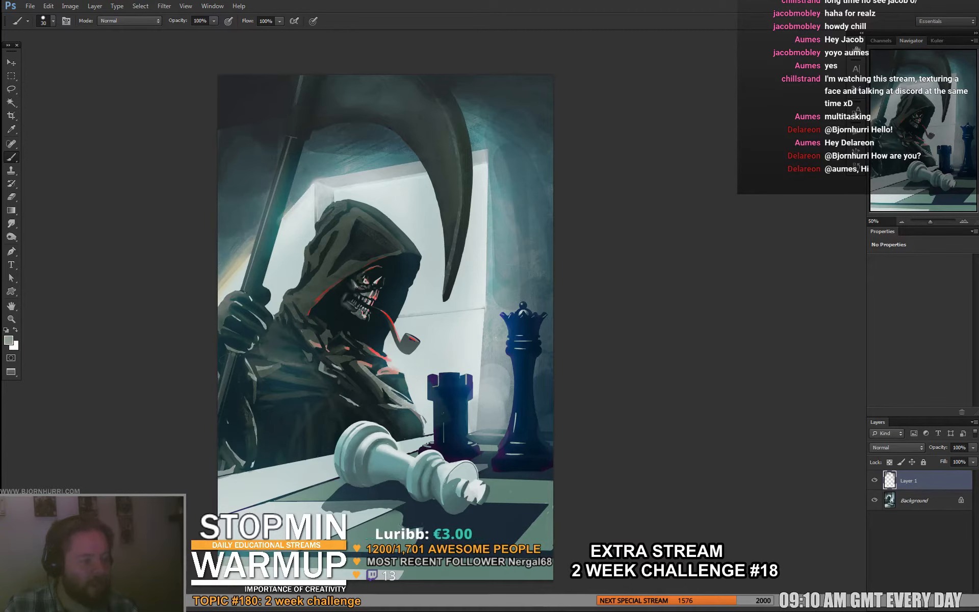
- Sketch black finger outlines over the hand gripping the scythe on a new layer, using a 9 px brush
{"action": "left_click_drag", "start_coordinate": [357, 306], "coordinate": [396, 291]}
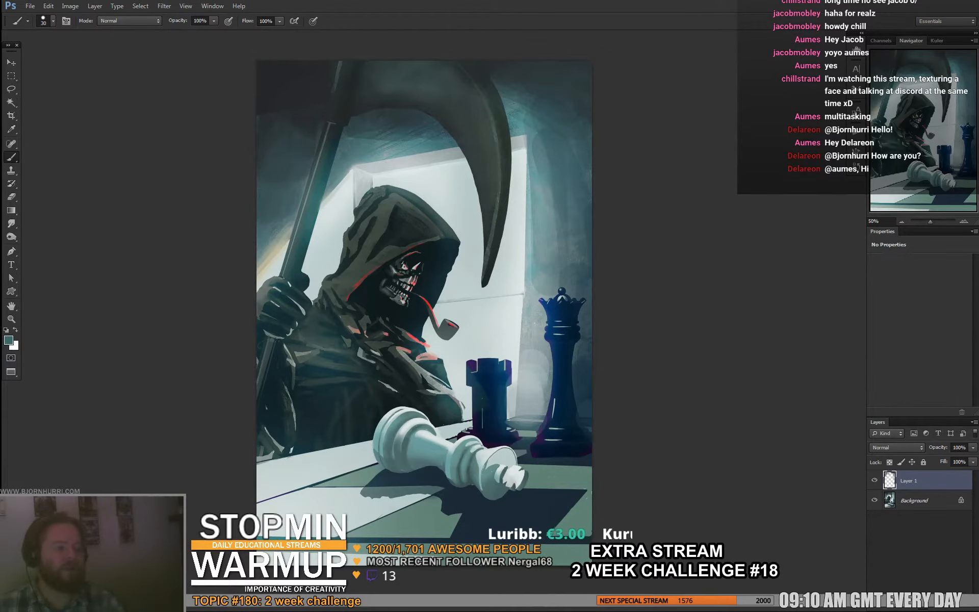
{"action": "right_click", "coordinate": [285, 351]}
{"action": "left_click", "coordinate": [300, 376]}
{"action": "left_click", "coordinate": [286, 352], "text": "alt"}
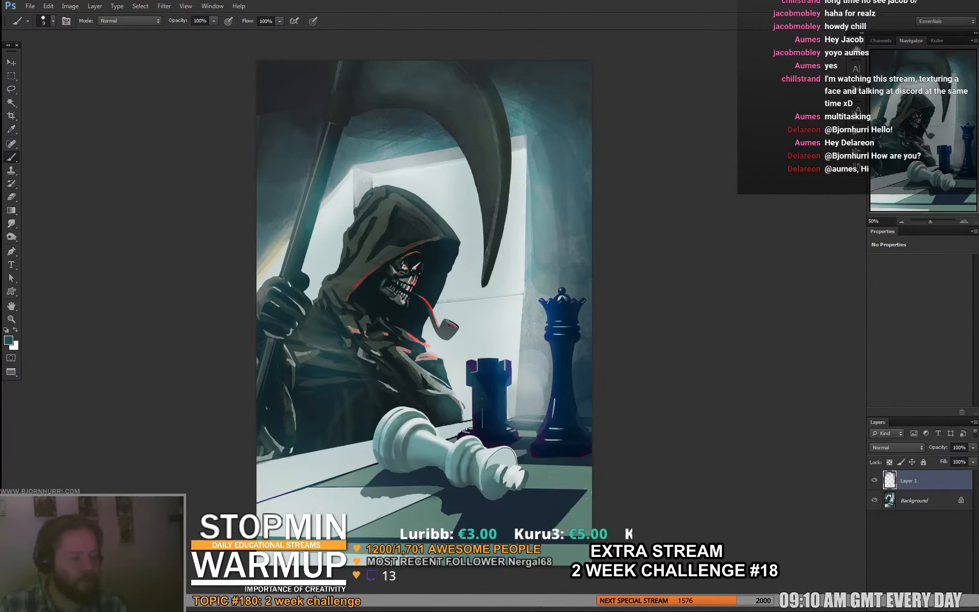
{"action": "key", "text": "x"}
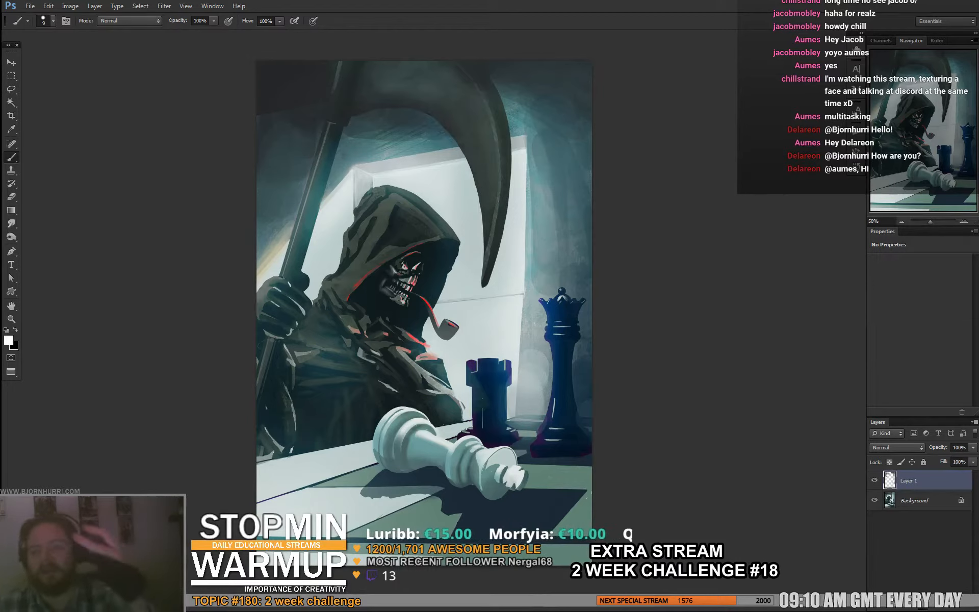
{"action": "left_click", "coordinate": [271, 282], "text": "alt"}
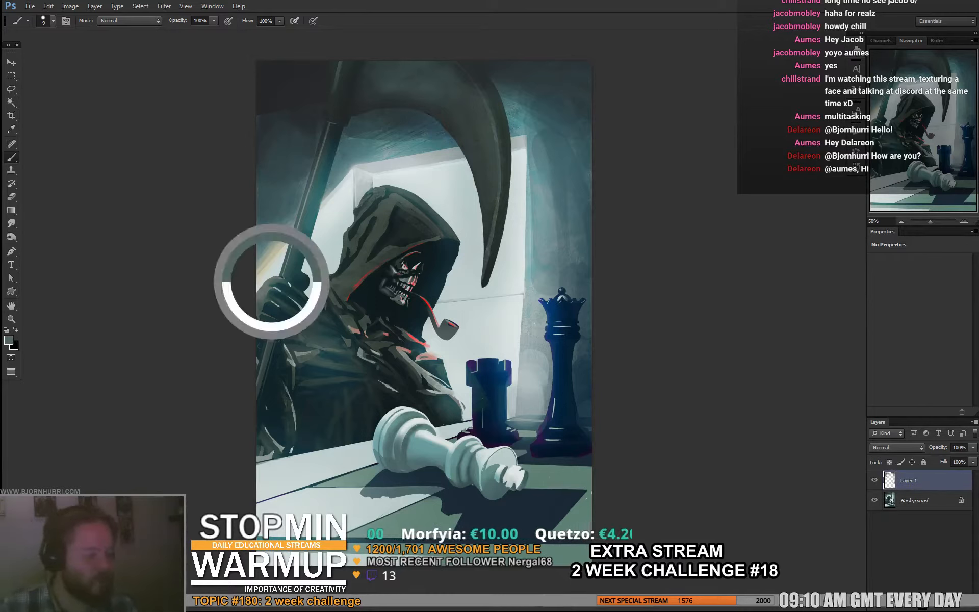
{"action": "key", "text": "d"}
{"action": "key", "text": "x"}
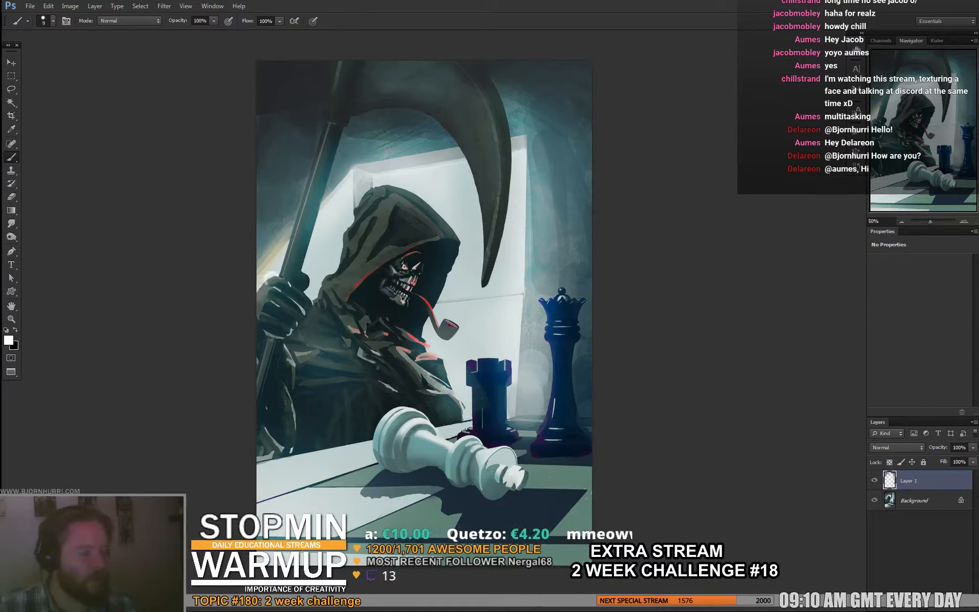
{"action": "key", "text": "ctrl+shift+alt+n"}
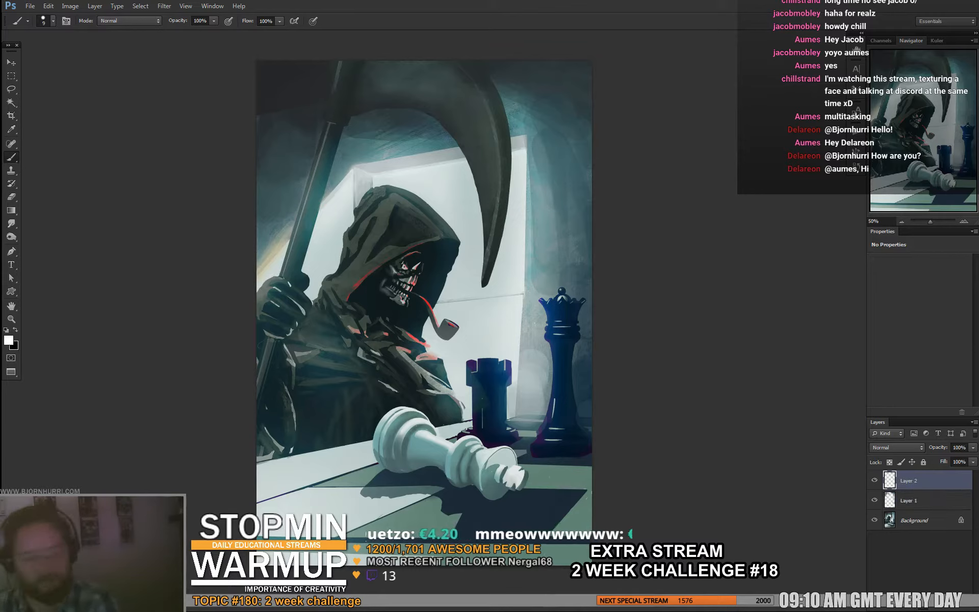
{"action": "key", "text": "x"}
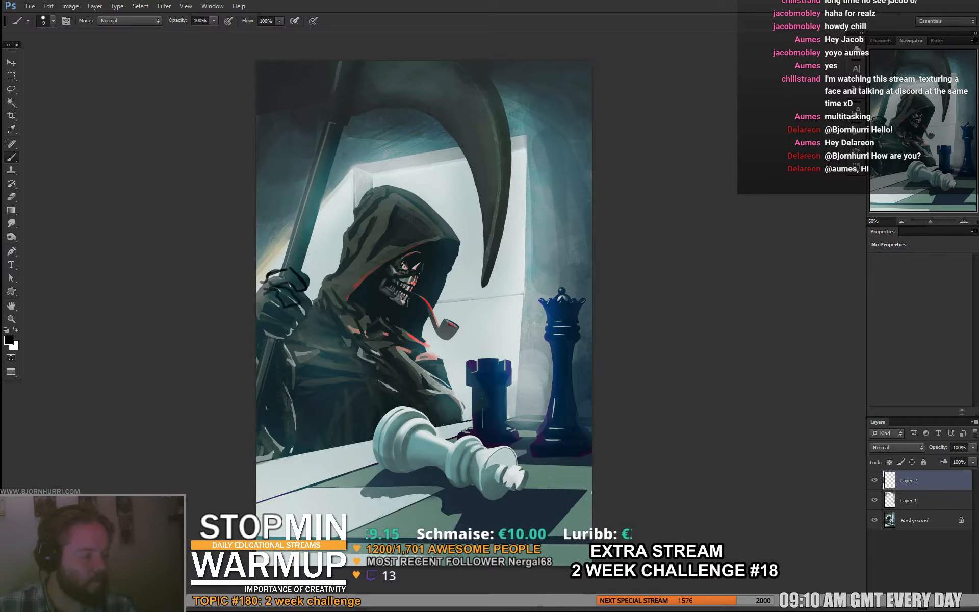
{"action": "mouse_move", "coordinate": [309, 298]}
{"action": "left_mouse_down"}
{"action": "mouse_move", "coordinate": [301, 263]}
{"action": "mouse_move", "coordinate": [310, 293]}
{"action": "left_mouse_up"}
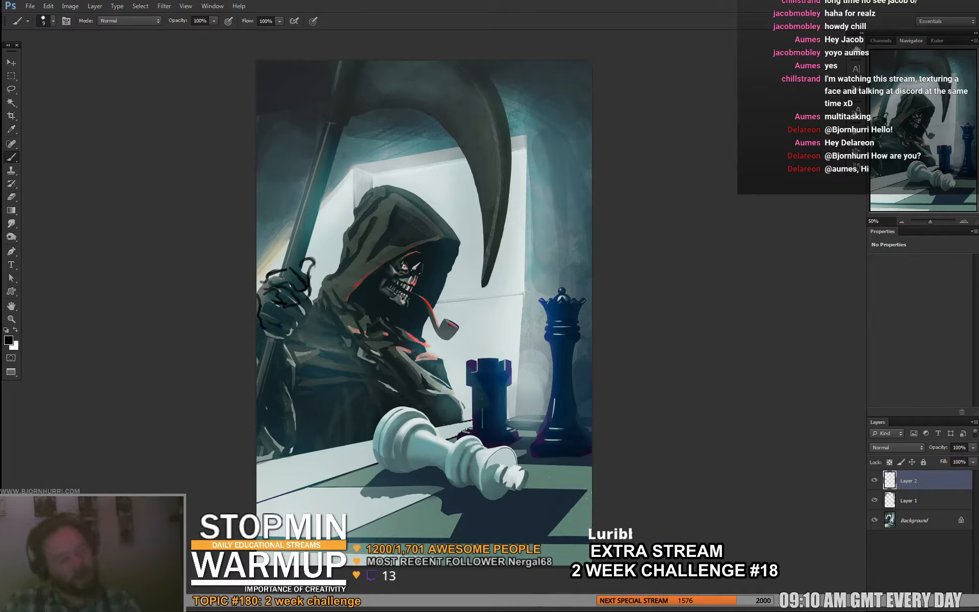
- Hide the hand sketch layer and add a new layer directly above Layer 1
{"action": "left_click", "coordinate": [874, 480]}
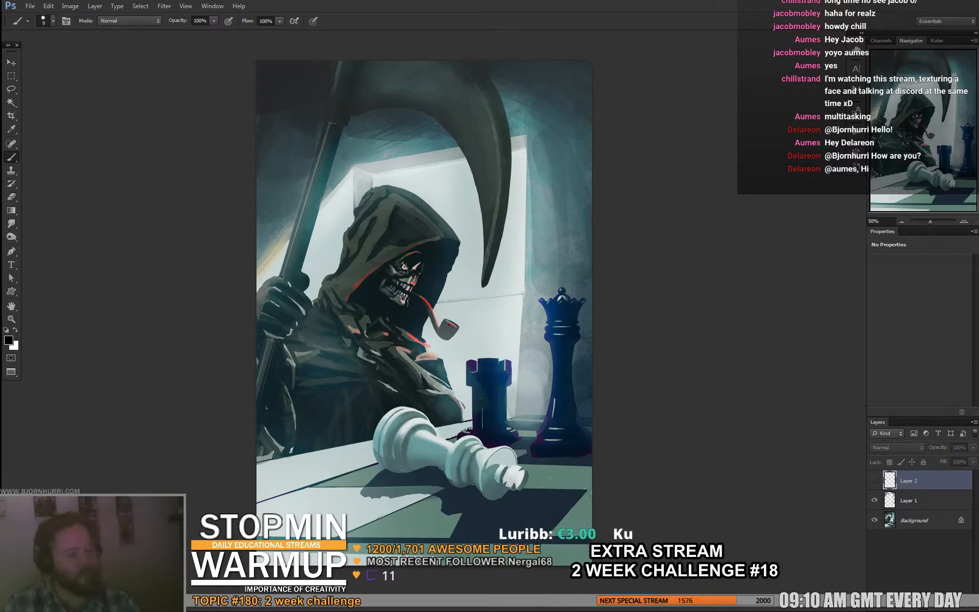
{"action": "left_click", "coordinate": [918, 501]}
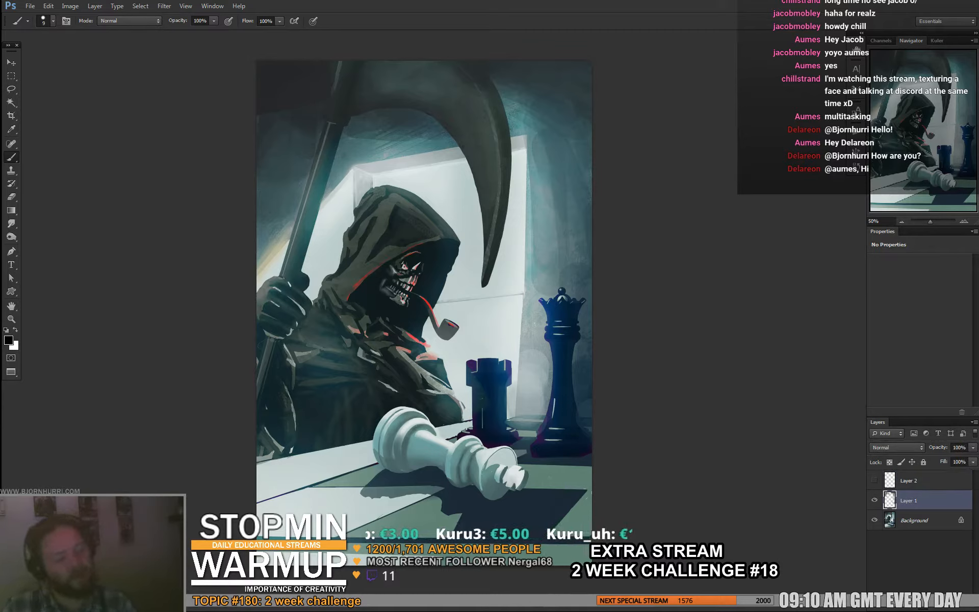
{"action": "key", "text": "ctrl+shift+alt+n"}
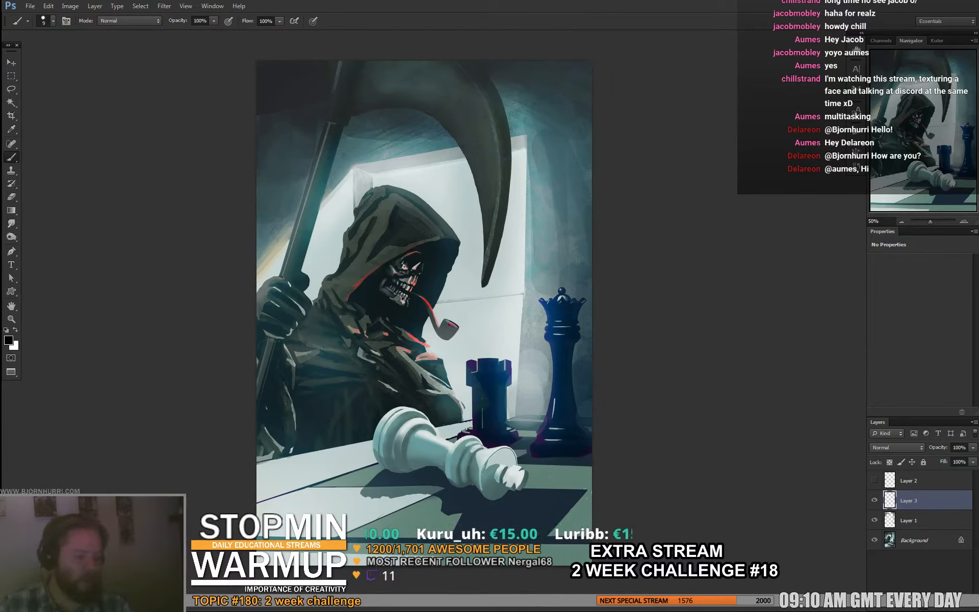
- Try outlining a long hanging sleeve in black from the reaper's wrist down to the table edge, and undo it
{"action": "mouse_move", "coordinate": [281, 339]}
{"action": "left_mouse_down"}
{"action": "mouse_move", "coordinate": [327, 462]}
{"action": "mouse_move", "coordinate": [350, 457]}
{"action": "mouse_move", "coordinate": [285, 336]}
{"action": "left_mouse_up"}
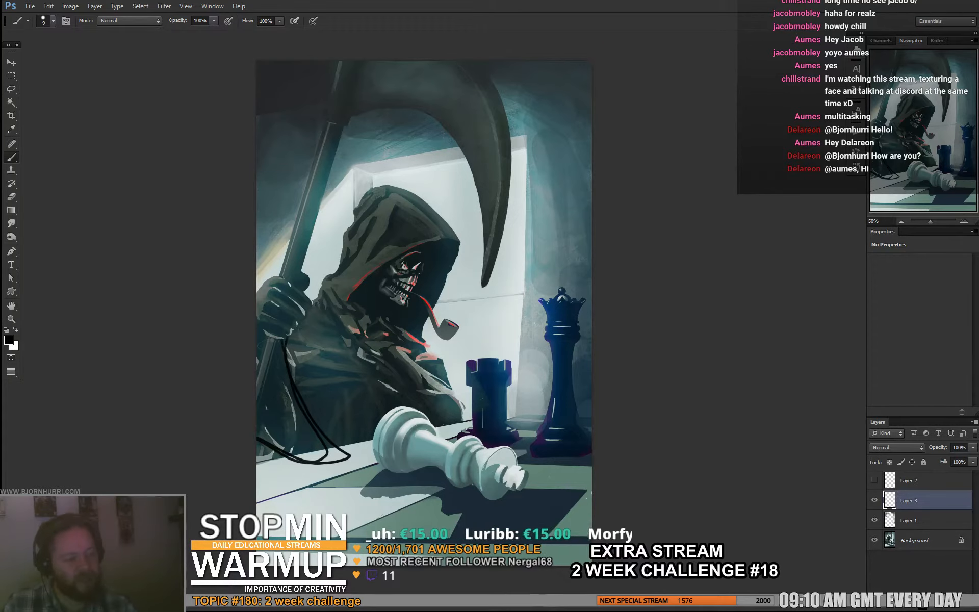
{"action": "key", "text": "ctrl+z"}
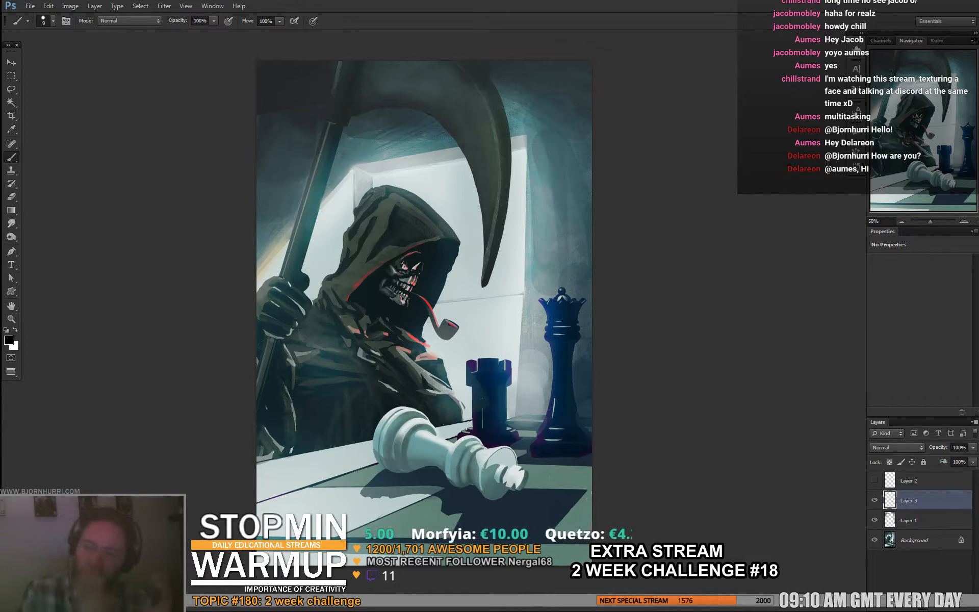
{"action": "right_click", "coordinate": [533, 531]}
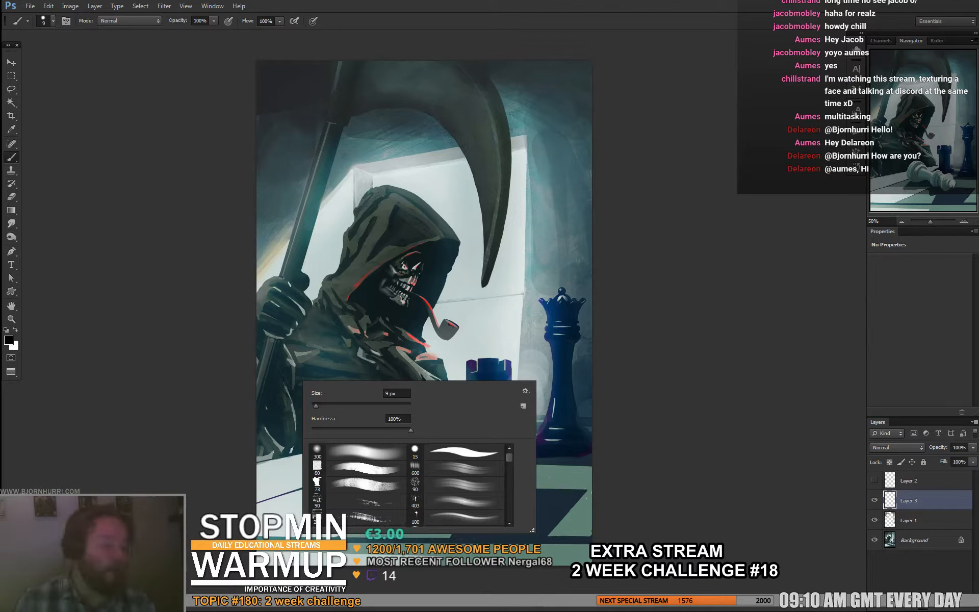
{"action": "key", "text": "Escape"}
- Paint dark cloth tones over the sleeve below the raised hand with a 56 px brush, sampling colors from the robe
{"action": "right_click", "coordinate": [306, 364]}
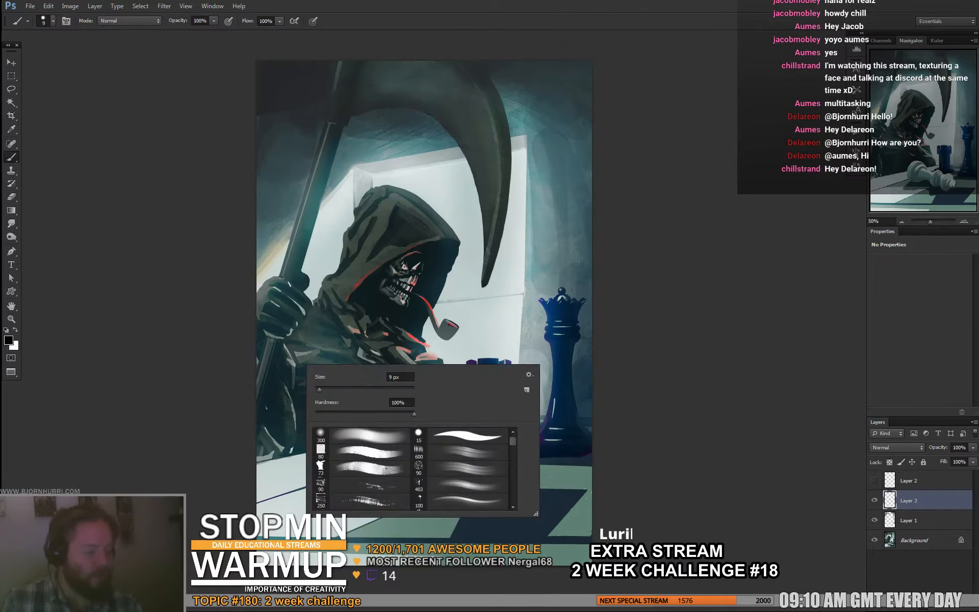
{"action": "left_click", "coordinate": [343, 389]}
{"action": "left_click", "coordinate": [295, 353], "text": "alt"}
{"action": "mouse_move", "coordinate": [294, 357]}
{"action": "left_mouse_down"}
{"action": "mouse_move", "coordinate": [291, 391]}
{"action": "mouse_move", "coordinate": [289, 351]}
{"action": "left_mouse_up"}
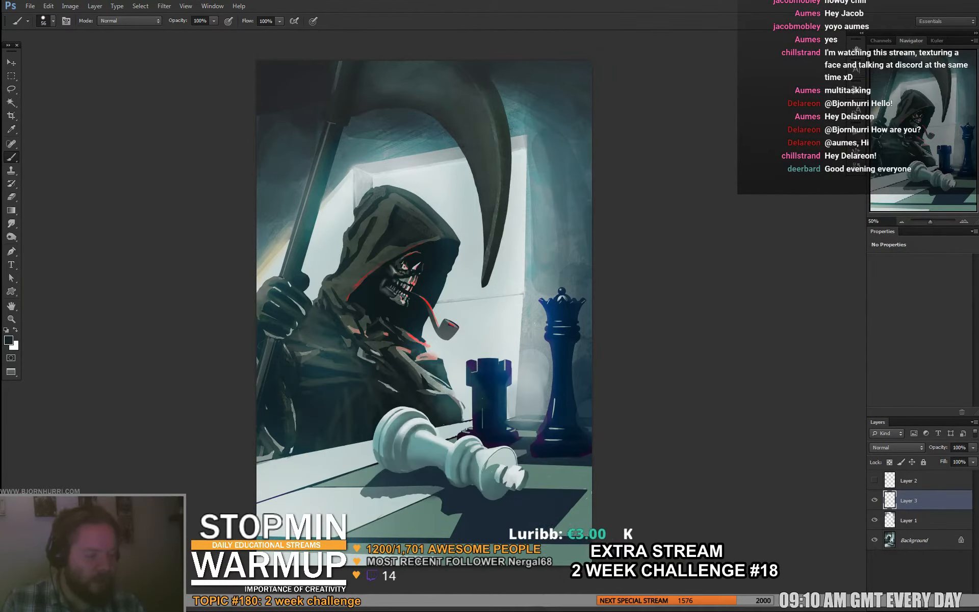
{"action": "left_click", "coordinate": [293, 352], "text": "alt"}
{"action": "left_click", "coordinate": [298, 403], "text": "alt"}
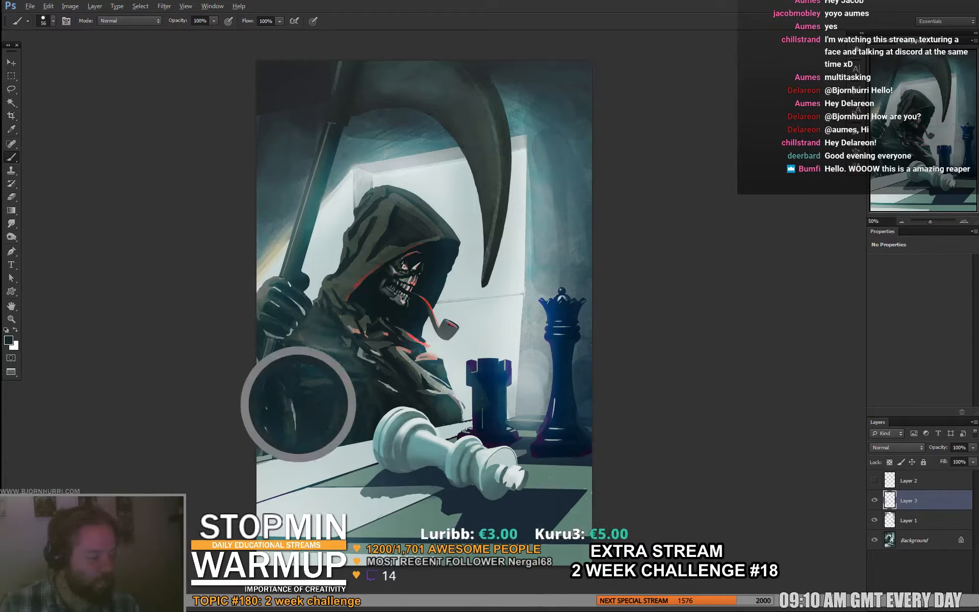
{"action": "left_click_drag", "start_coordinate": [291, 404], "coordinate": [293, 429]}
{"action": "left_click", "coordinate": [306, 370], "text": "alt"}
{"action": "left_click_drag", "start_coordinate": [299, 348], "coordinate": [295, 370]}
{"action": "left_click", "coordinate": [304, 354], "text": "alt"}
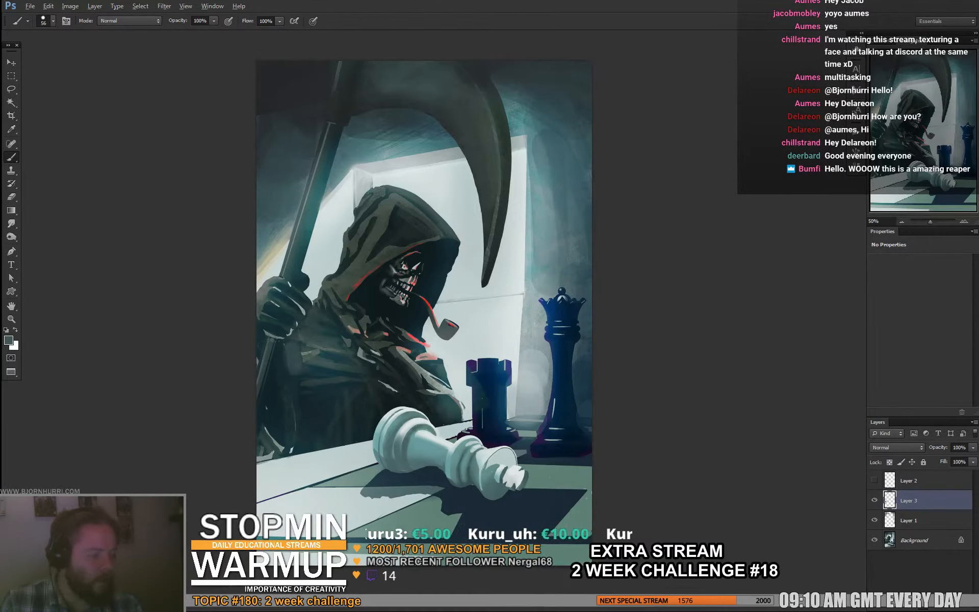
- Reduce the brush to 26 px and refine the folds of the sleeve below the raised hand
{"action": "right_click", "coordinate": [310, 386]}
{"action": "left_click", "coordinate": [332, 411]}
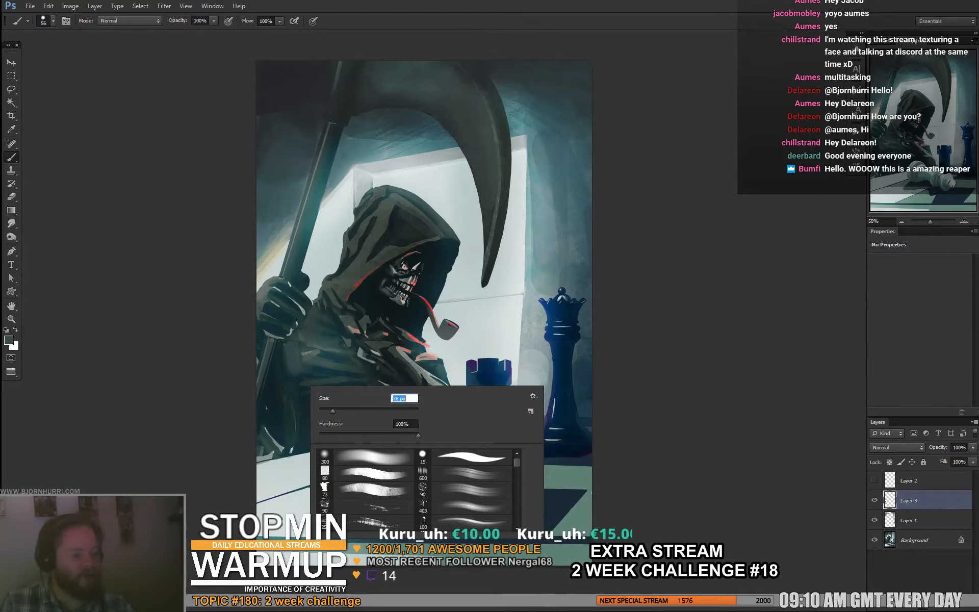
{"action": "left_click", "coordinate": [296, 372], "text": "alt"}
{"action": "left_click", "coordinate": [294, 375], "text": "alt"}
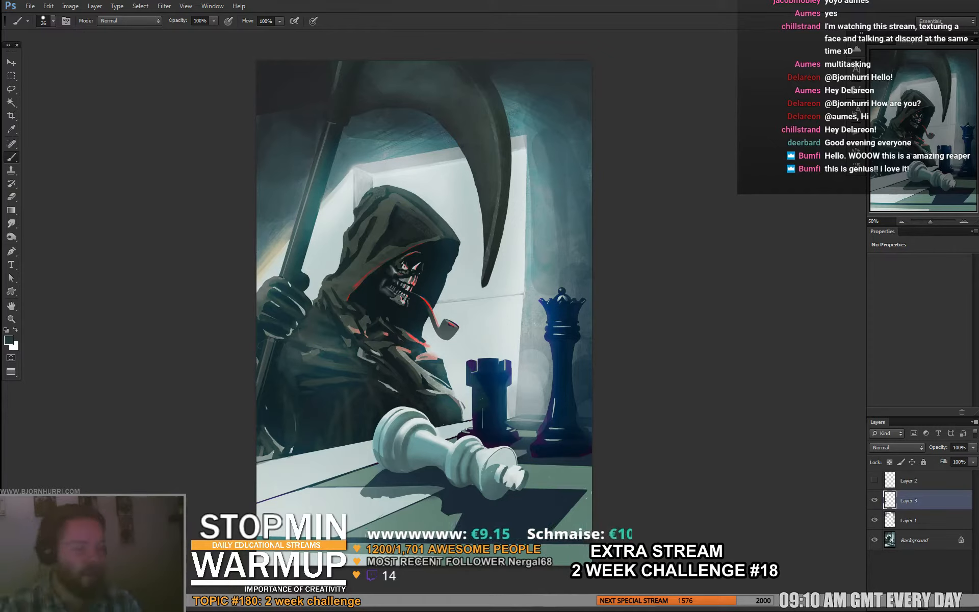
- Add an Impact text layer near the painting's lower edge reading "WORK BY" followed by the artist's handle
{"action": "key", "text": "y"}
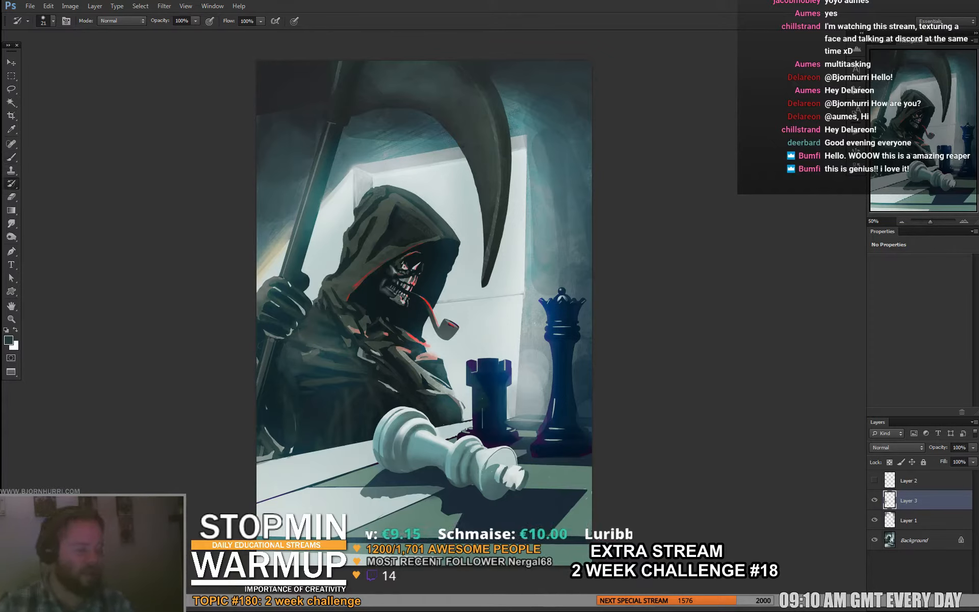
{"action": "key", "text": "t"}
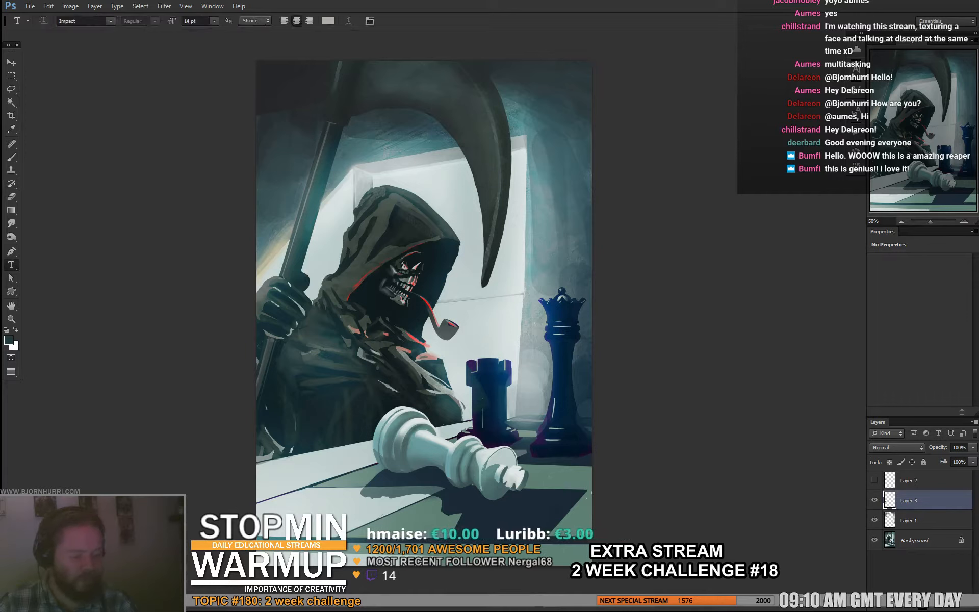
{"action": "left_click", "coordinate": [424, 515]}
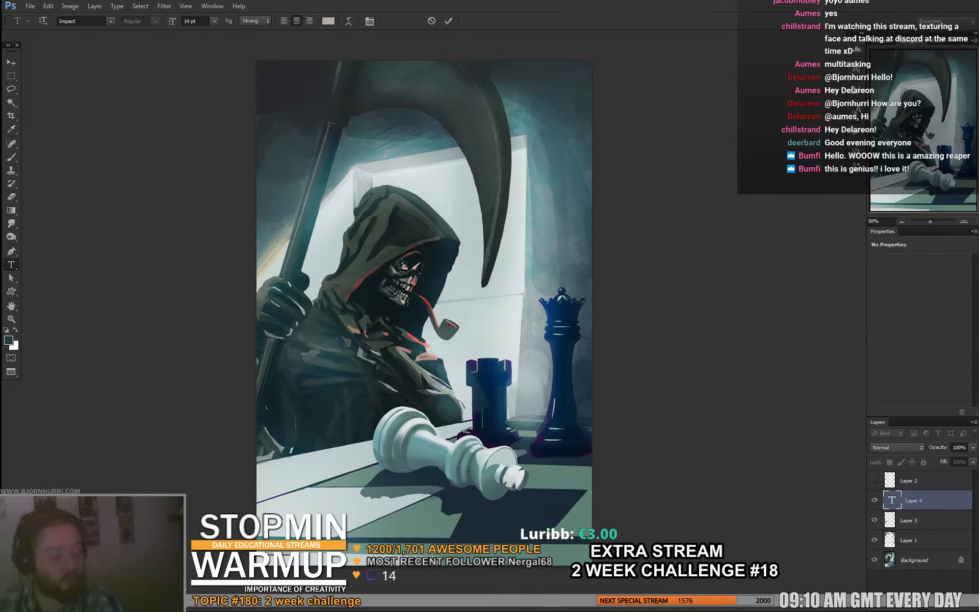
{"action": "key", "text": "ctrl+Return"}
- Scale the credit text to about 880% and position it along the painting's lower edge
{"action": "key", "text": "ctrl+t"}
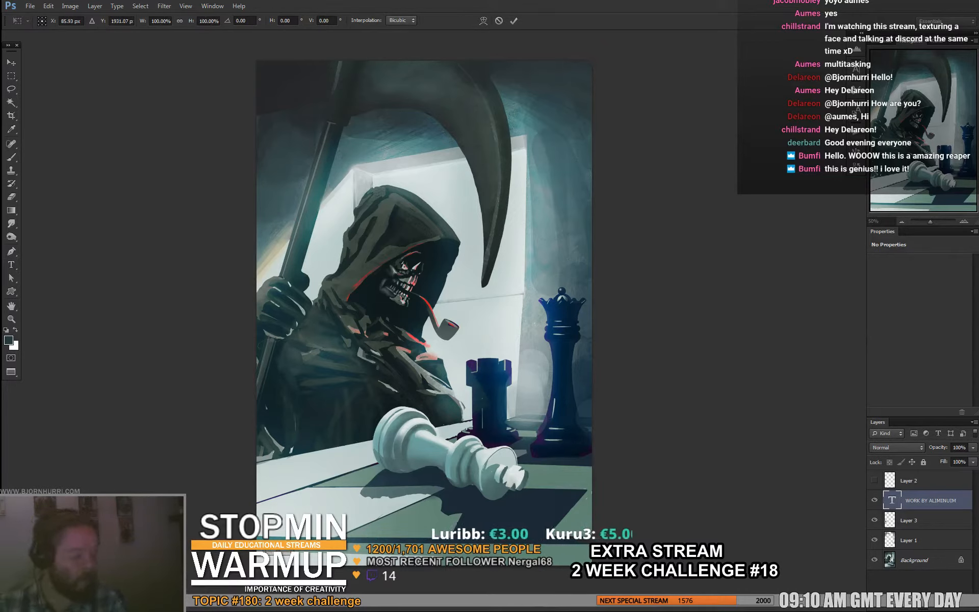
{"action": "left_click_drag", "start_coordinate": [292, 551], "coordinate": [405, 534]}
{"action": "left_click_drag", "start_coordinate": [347, 553], "coordinate": [493, 550]}
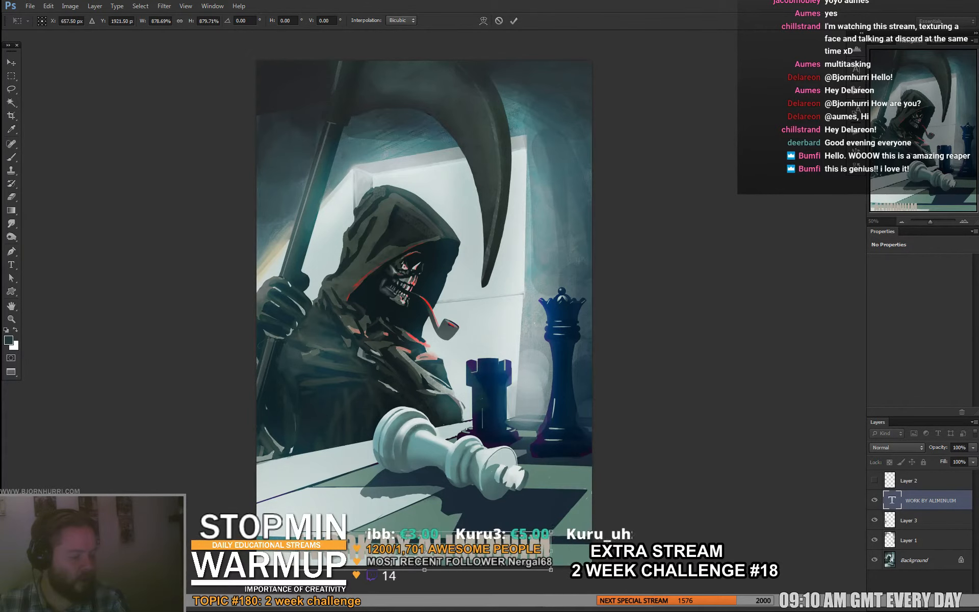
{"action": "key", "text": "Return"}
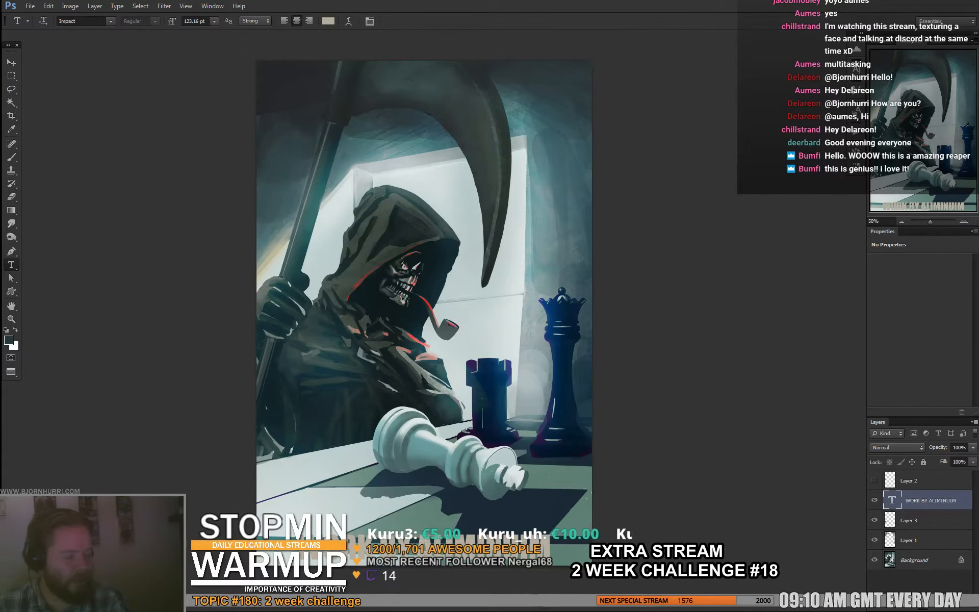
- Correct the misspelled artist's handle in the credit text and commit the edit
{"action": "left_click", "coordinate": [449, 552]}
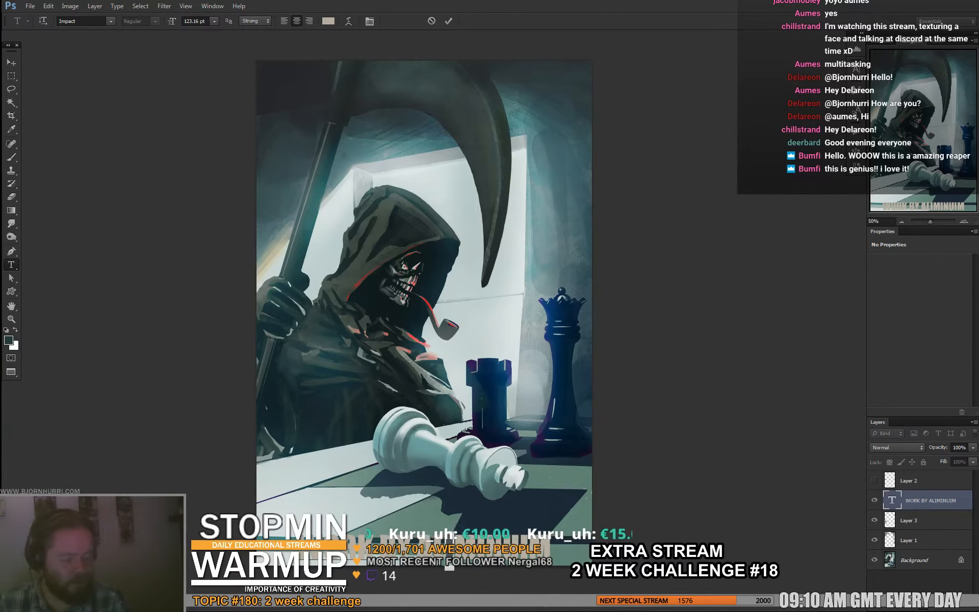
{"action": "key", "text": "BackSpace"}
{"action": "type", "text": "U"}
{"action": "key", "text": "ctrl+Return"}
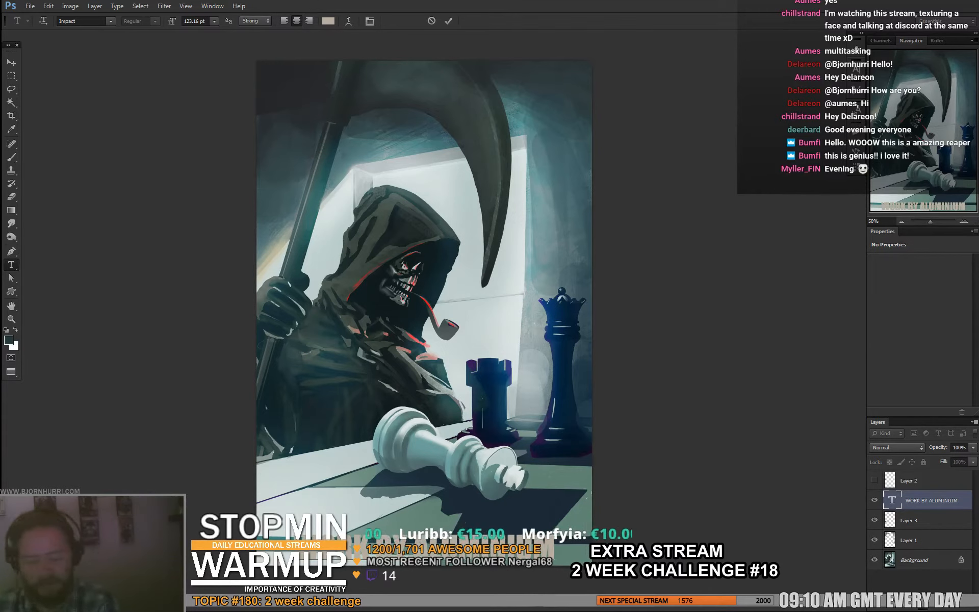
- Fix the ending of the artist's handle in the Impact credit text and commit the text layer
{"action": "key", "text": "Return"}
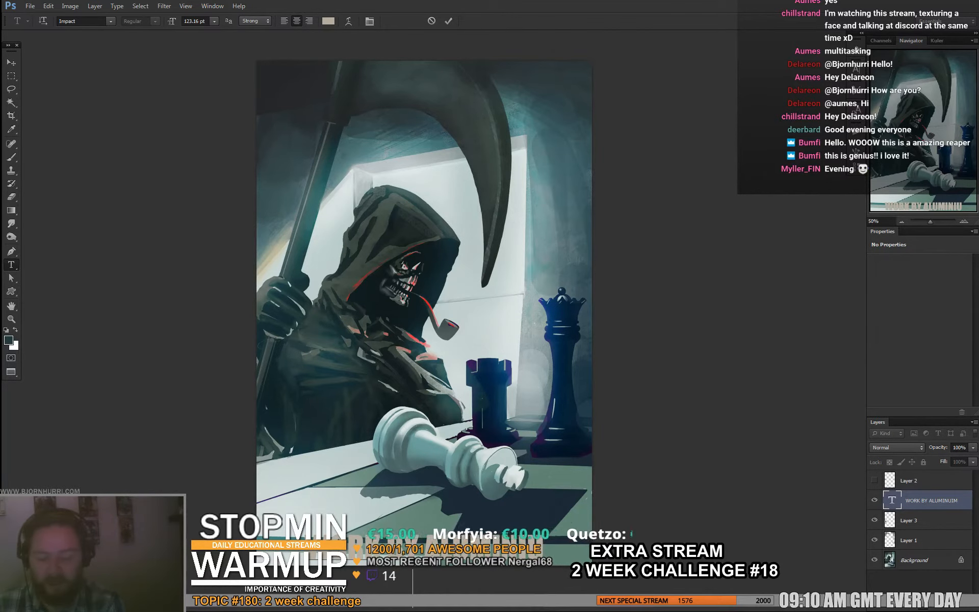
{"action": "key", "text": "ctrl+Return"}
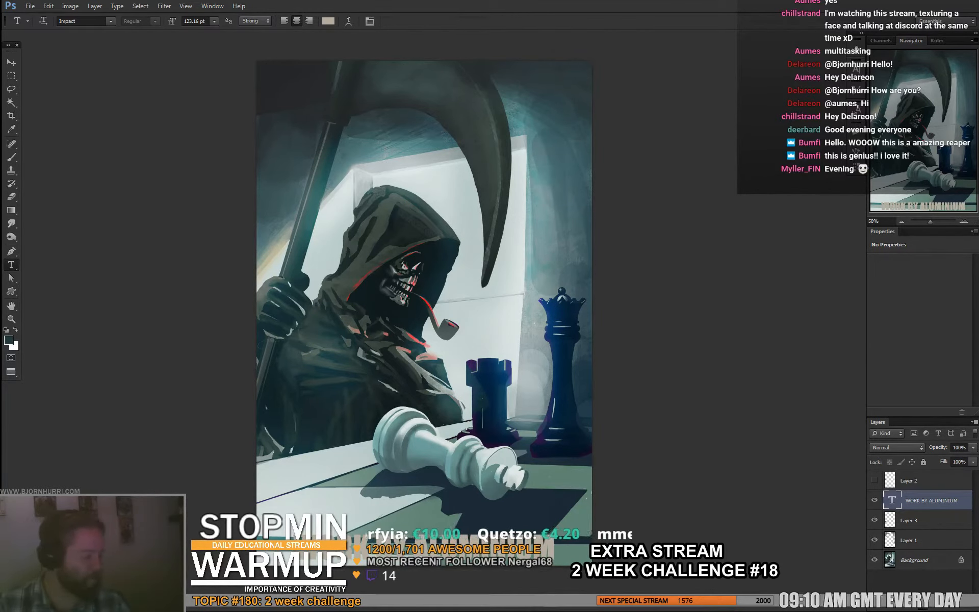
- Repaint the fingers and shading of the hand gripping the scythe on Layer 3 with the 26 px brush
{"action": "left_click", "coordinate": [885, 519]}
{"action": "key", "text": "b"}
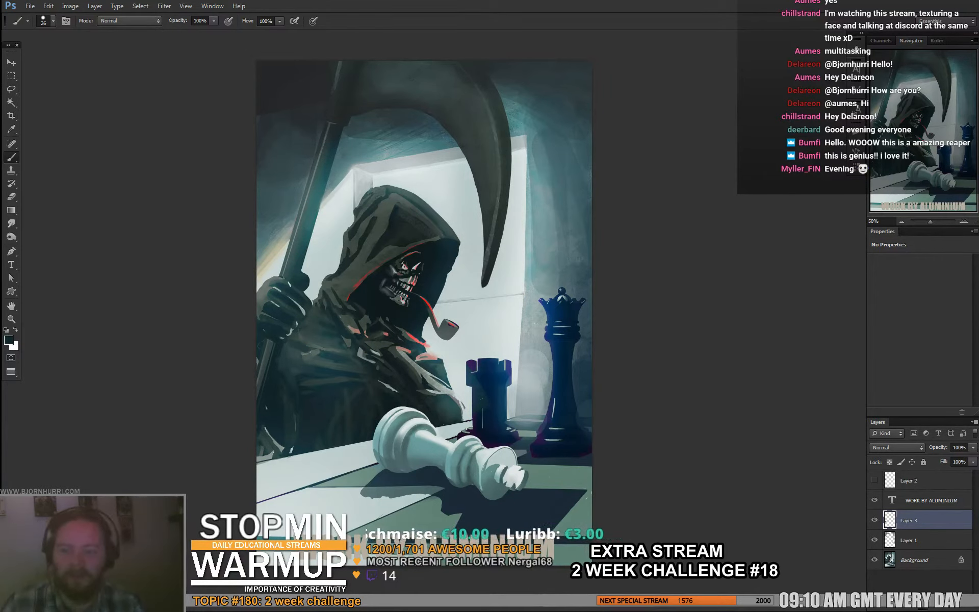
{"action": "left_click", "coordinate": [367, 143], "text": "alt"}
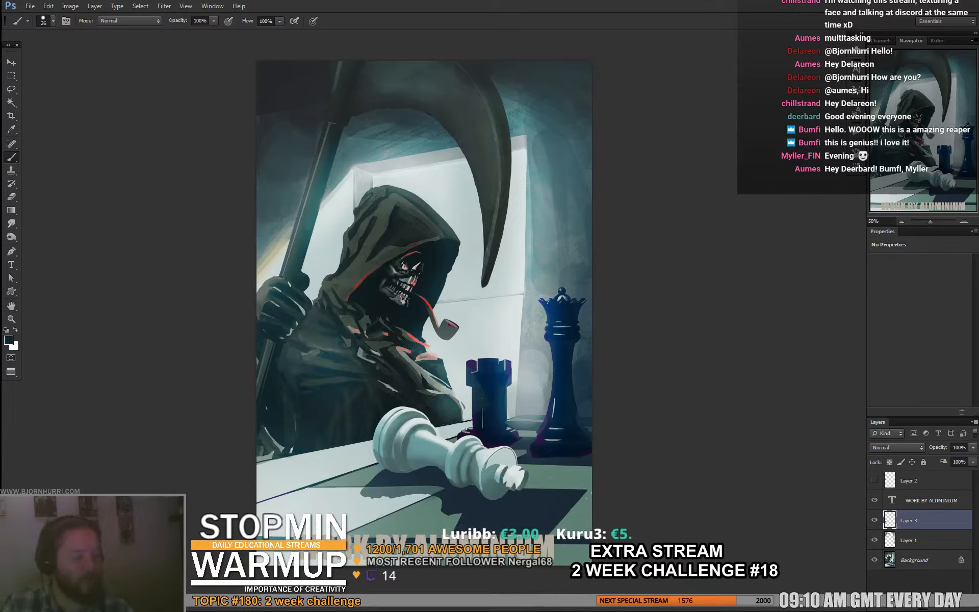
{"action": "left_click", "coordinate": [274, 280], "text": "alt"}
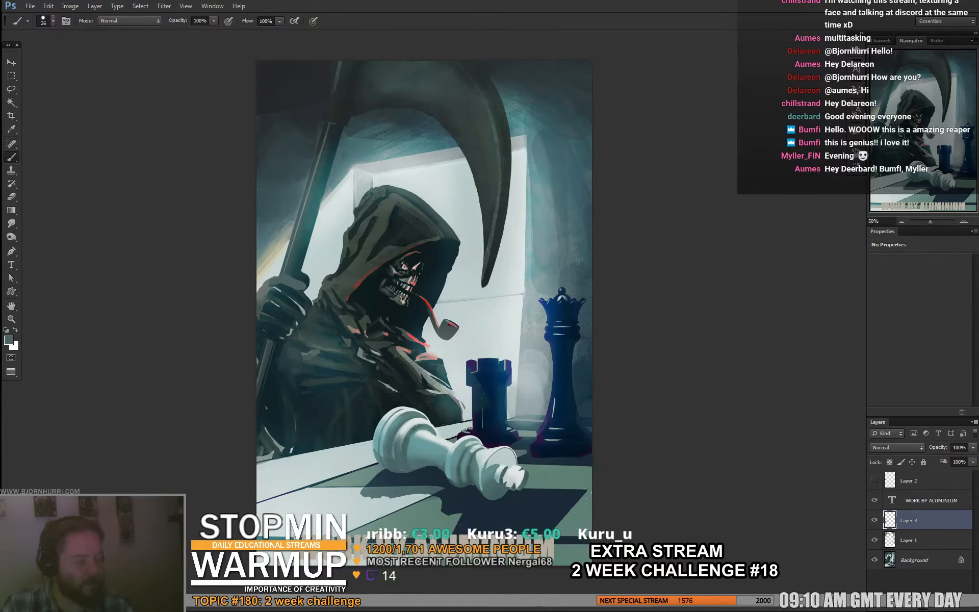
{"action": "left_click", "coordinate": [302, 293], "text": "alt"}
{"action": "left_click_drag", "start_coordinate": [297, 284], "coordinate": [300, 301]}
{"action": "left_click", "coordinate": [294, 272], "text": "alt"}
{"action": "left_click", "coordinate": [314, 270], "text": "alt"}
{"action": "left_click", "coordinate": [301, 290], "text": "alt"}
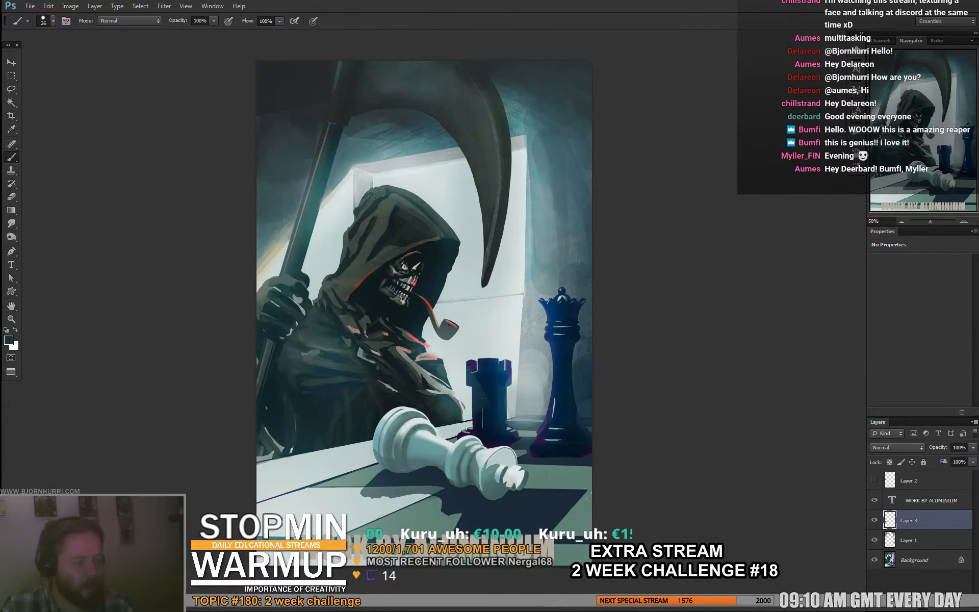
{"action": "left_click", "coordinate": [265, 290], "text": "alt"}
{"action": "left_click", "coordinate": [291, 293], "text": "alt"}
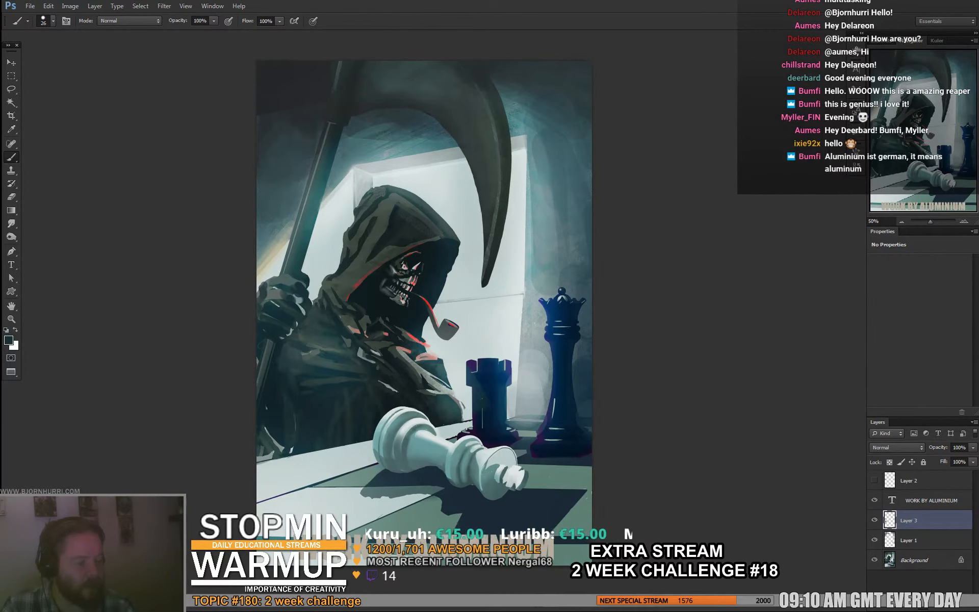
- Paint dark strokes over the sleeve beside the scythe handle, below the gripping hand
{"action": "left_click_drag", "start_coordinate": [425, 306], "coordinate": [422, 303]}
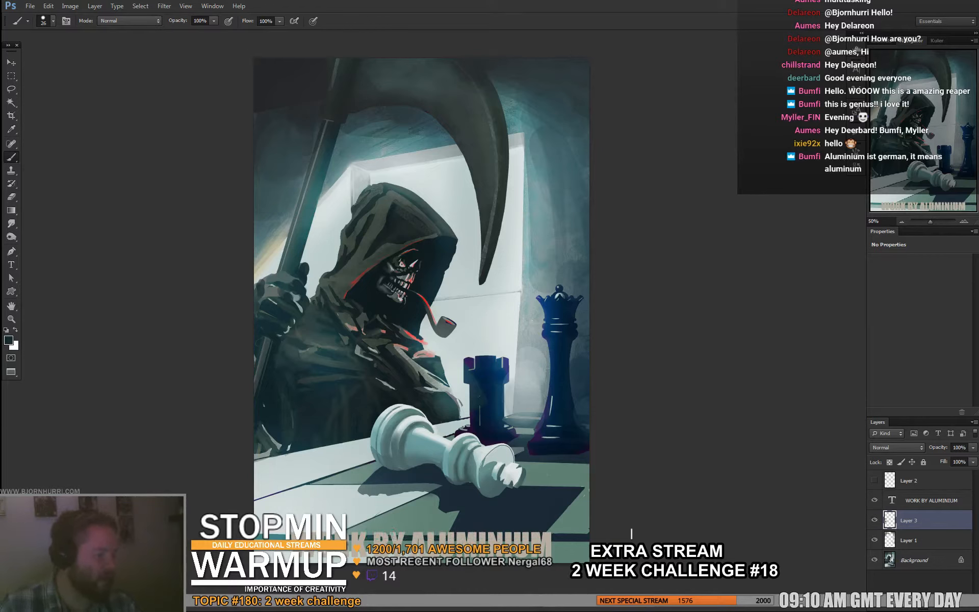
{"action": "left_click", "coordinate": [315, 345], "text": "alt"}
{"action": "mouse_move", "coordinate": [282, 360]}
{"action": "left_mouse_down"}
{"action": "mouse_move", "coordinate": [286, 388]}
{"action": "mouse_move", "coordinate": [283, 351]}
{"action": "mouse_move", "coordinate": [282, 365]}
{"action": "left_mouse_up"}
{"action": "left_click", "coordinate": [293, 389], "text": "alt"}
{"action": "left_click_drag", "start_coordinate": [282, 374], "coordinate": [282, 356]}
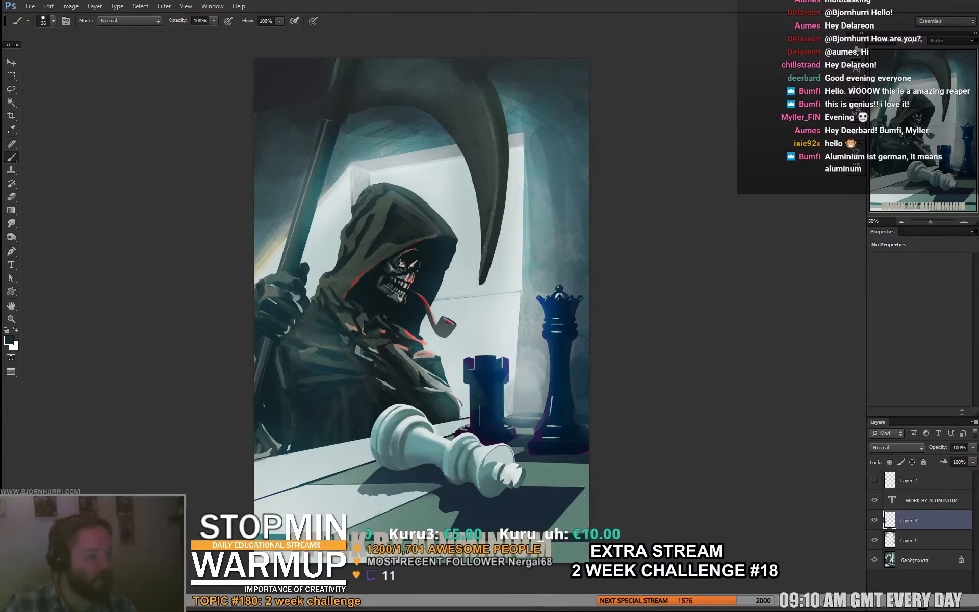
- Sketch a grey bony hand across the reaper's chest on a new layer above Layer 3, using a 12 px brush
{"action": "key", "text": "ctrl+shift+alt+n"}
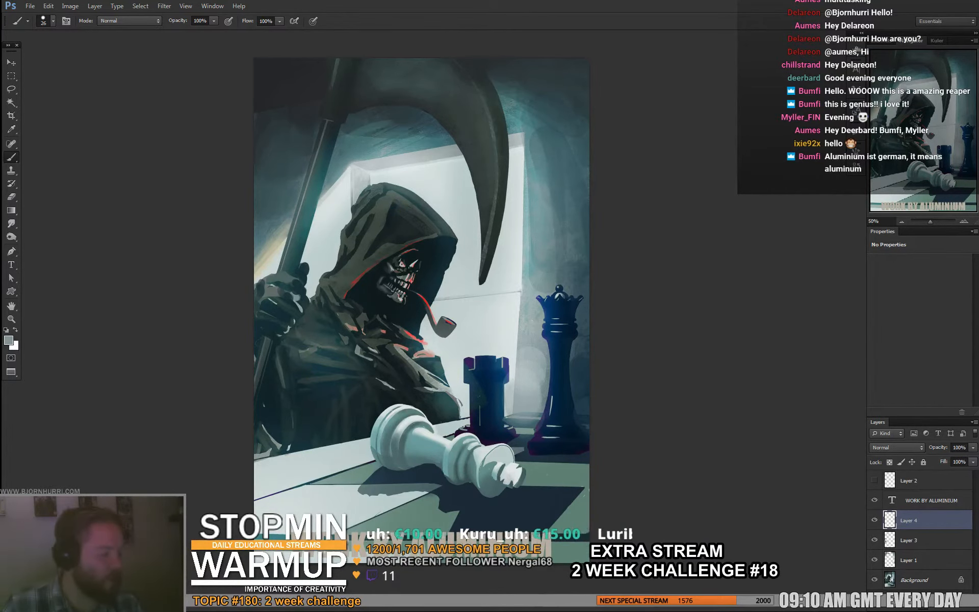
{"action": "right_click", "coordinate": [381, 334]}
{"action": "mouse_move", "coordinate": [402, 359]}
{"action": "left_mouse_down"}
{"action": "mouse_move", "coordinate": [381, 336]}
{"action": "mouse_move", "coordinate": [394, 348]}
{"action": "mouse_move", "coordinate": [354, 367]}
{"action": "mouse_move", "coordinate": [389, 365]}
{"action": "mouse_move", "coordinate": [393, 374]}
{"action": "left_mouse_up"}
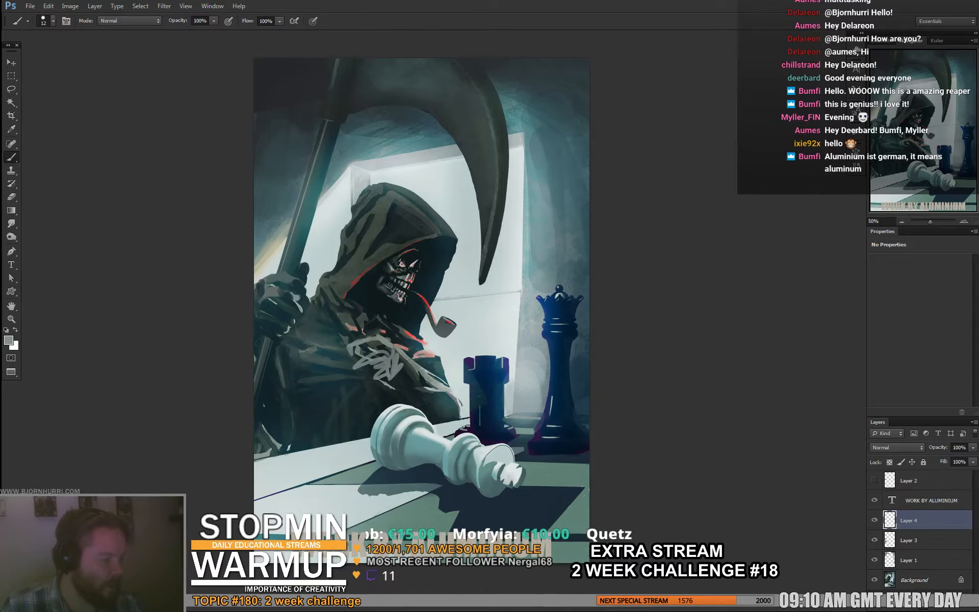
{"action": "left_click", "coordinate": [401, 378], "text": "alt"}
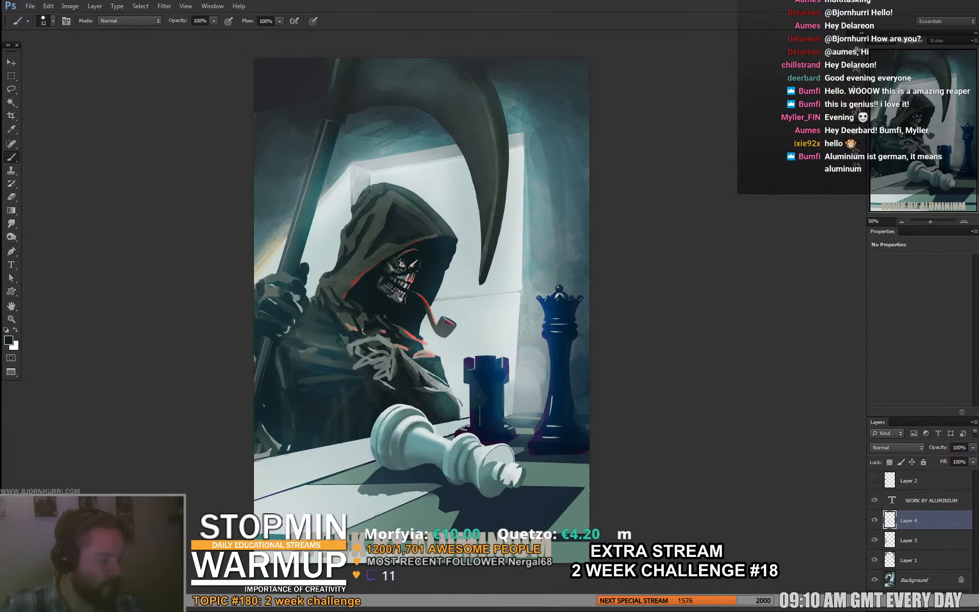
{"action": "left_click", "coordinate": [391, 361], "text": "alt"}
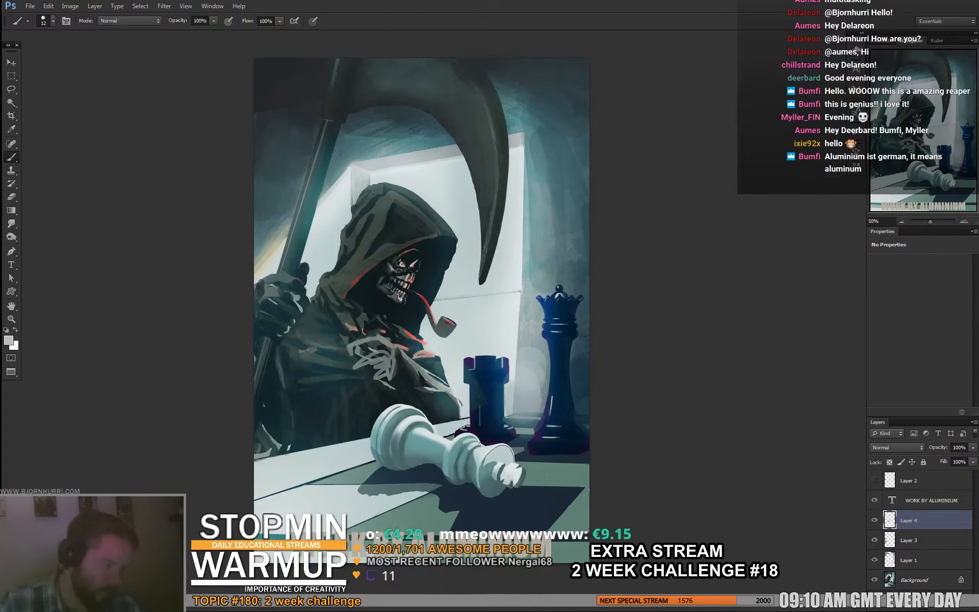
{"action": "left_click", "coordinate": [384, 333], "text": "alt"}
{"action": "left_click_drag", "start_coordinate": [373, 337], "coordinate": [387, 346]}
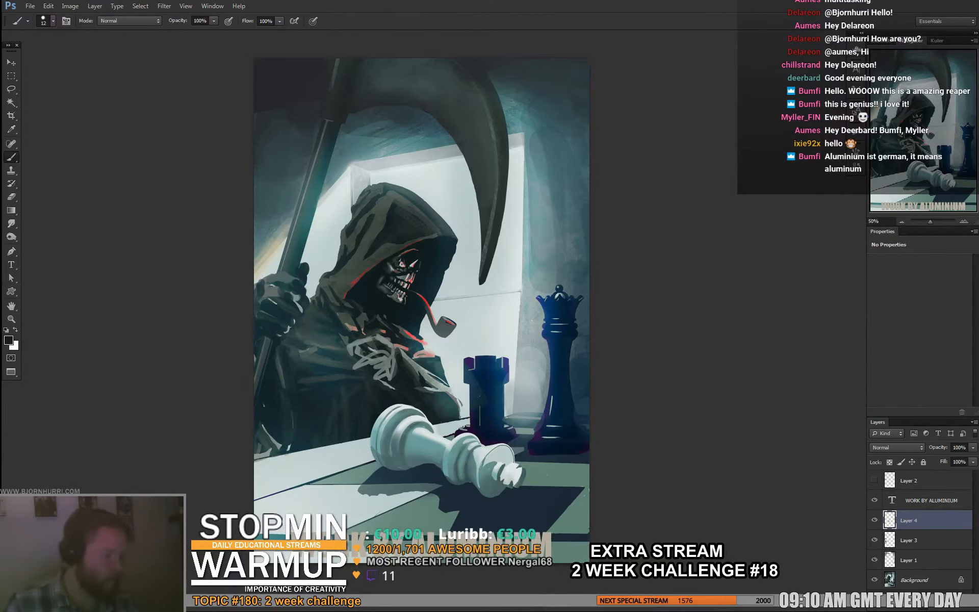
- Darken the sleeve's edge above the fallen king and deepen the shading on the pipe
{"action": "left_click_drag", "start_coordinate": [418, 352], "coordinate": [428, 271]}
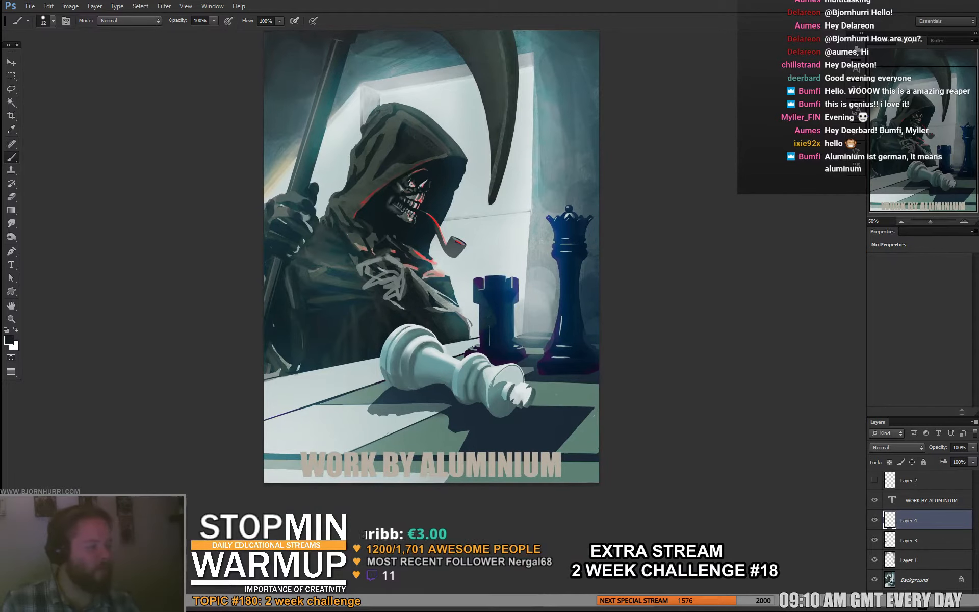
{"action": "left_click", "coordinate": [432, 205], "text": "alt"}
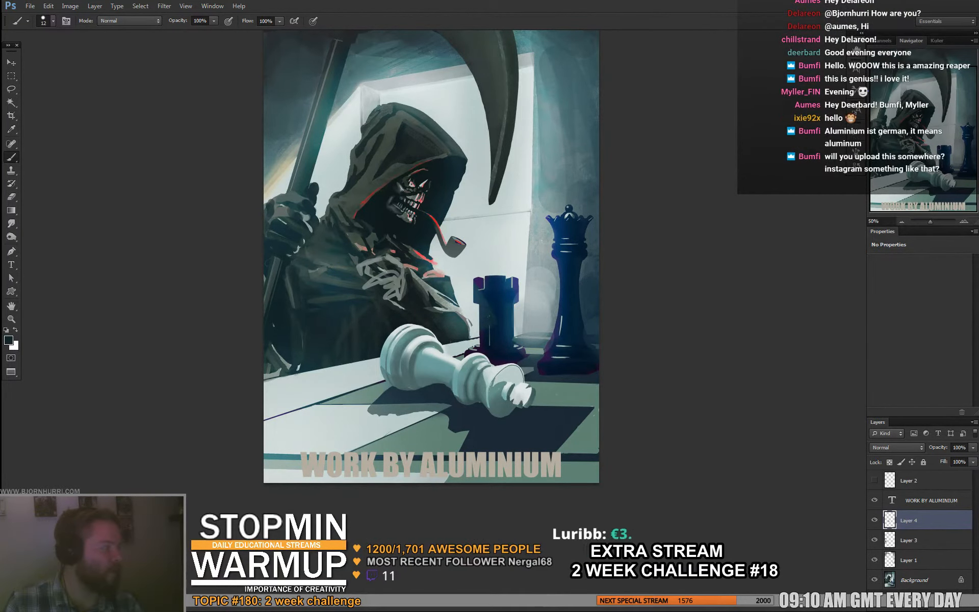
{"action": "left_click_drag", "start_coordinate": [490, 317], "coordinate": [449, 344]}
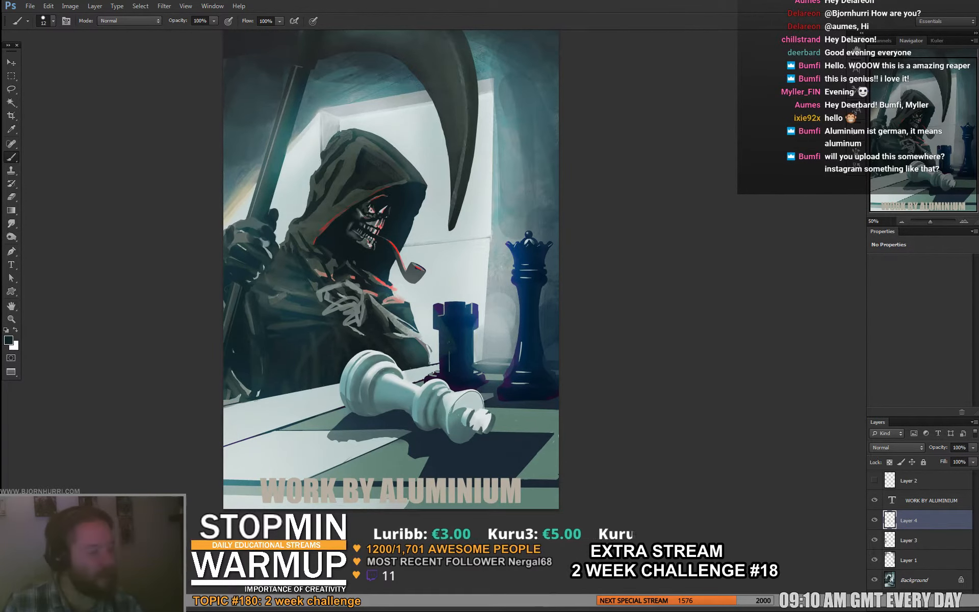
{"action": "left_click_drag", "start_coordinate": [449, 344], "coordinate": [449, 344]}
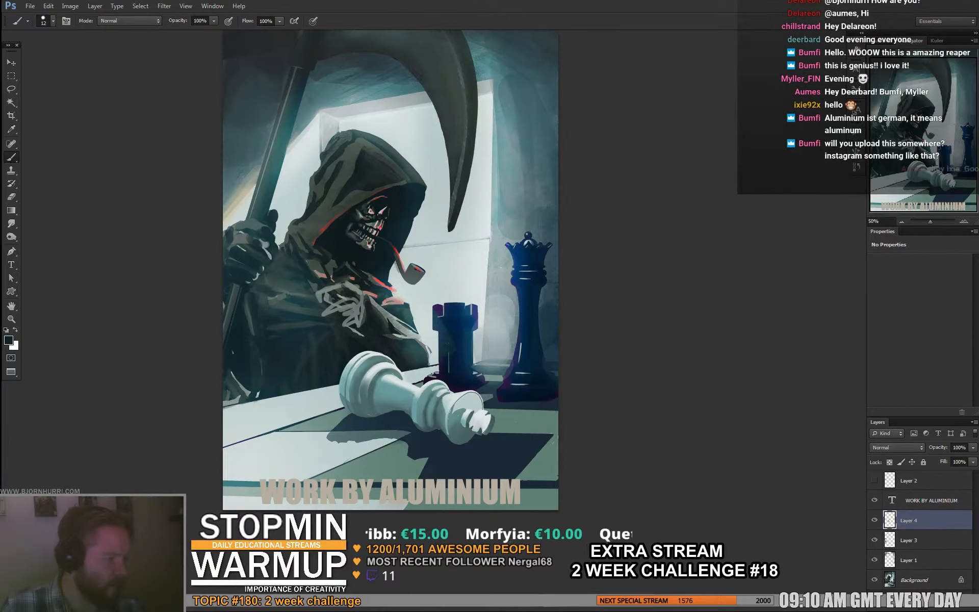
{"action": "left_click", "coordinate": [416, 279], "text": "alt"}
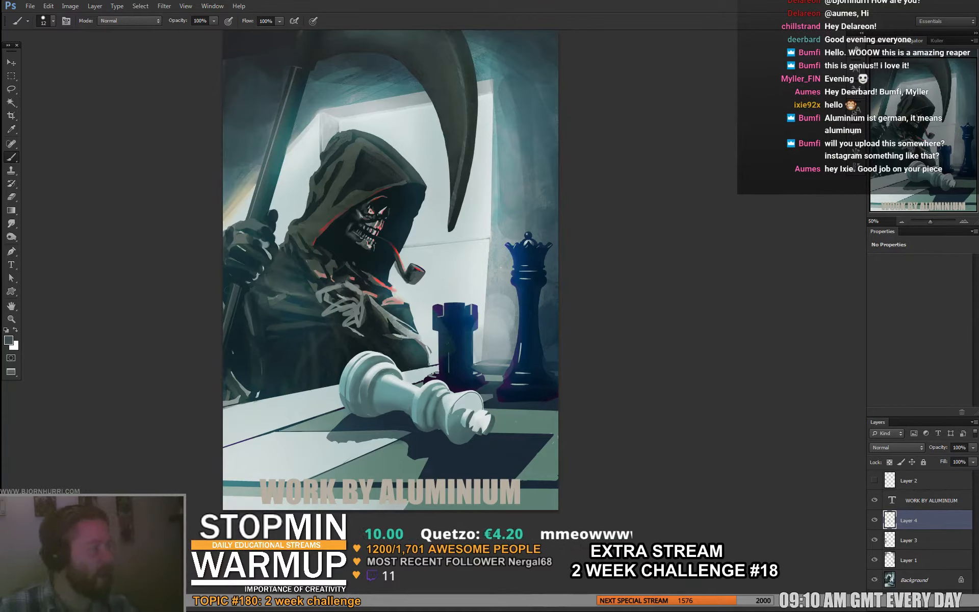
{"action": "left_click", "coordinate": [395, 219], "text": "alt"}
- Touch up the hood and face area with the brush enlarged to 50 px, finishing at 15 px
{"action": "right_click", "coordinate": [382, 176]}
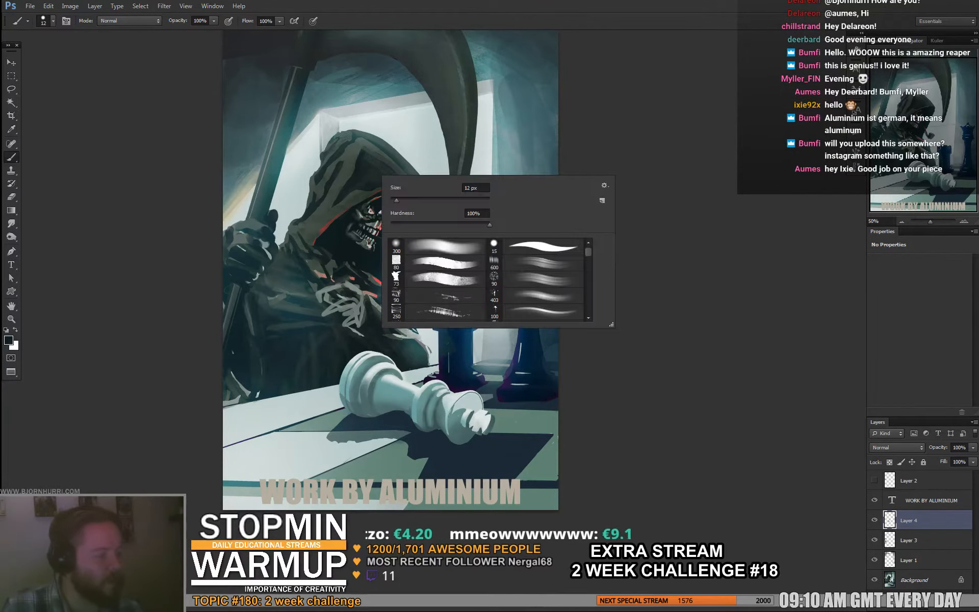
{"action": "left_click", "coordinate": [415, 199]}
{"action": "key", "text": "Return"}
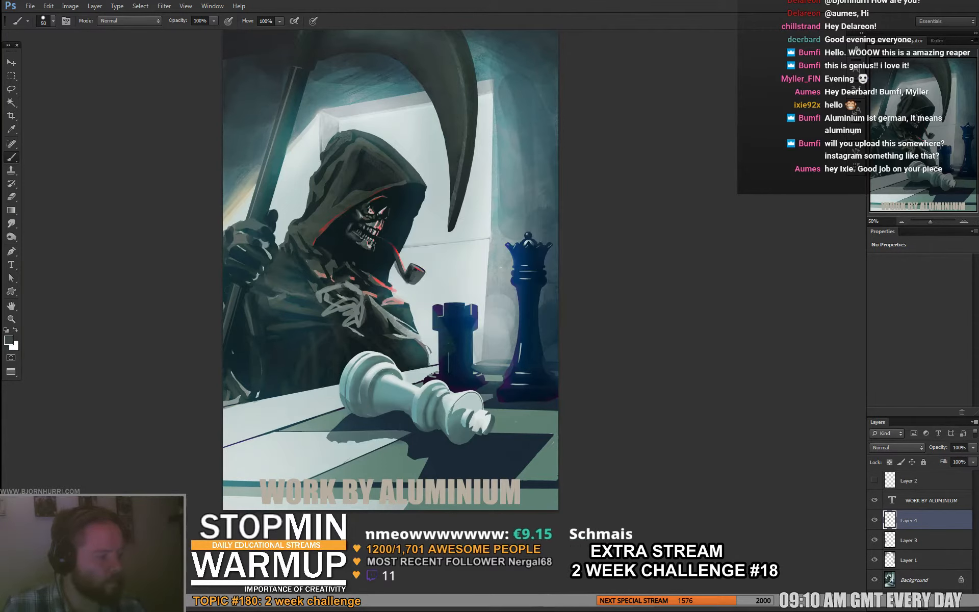
{"action": "right_click", "coordinate": [383, 160]}
{"action": "type", "text": "15"}
{"action": "key", "text": "Return"}
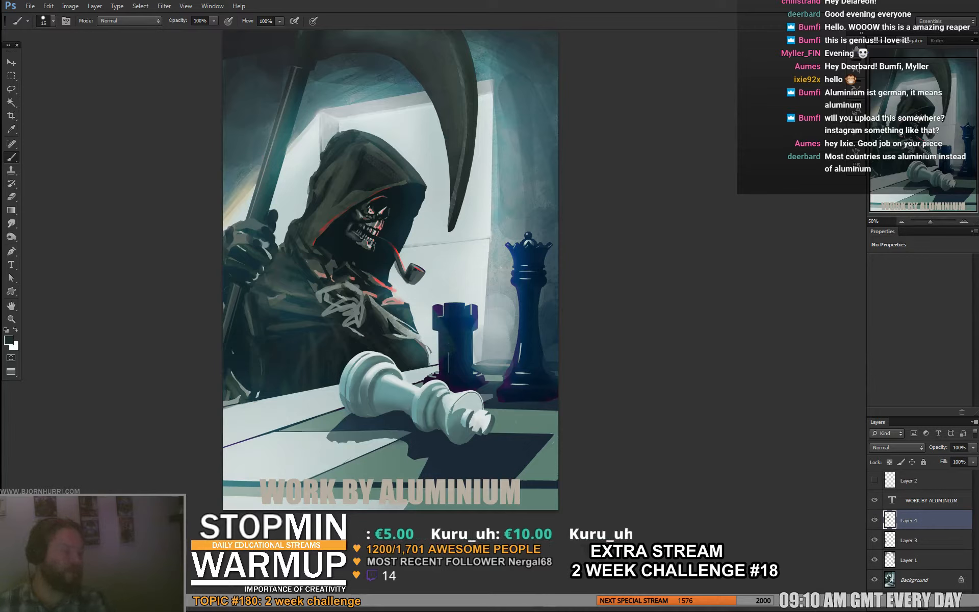
- Hide the credit text and merge the paint layers with a pasted merged copy of the whole painting
{"action": "left_click", "coordinate": [874, 501]}
{"action": "key", "text": "ctrl+a"}
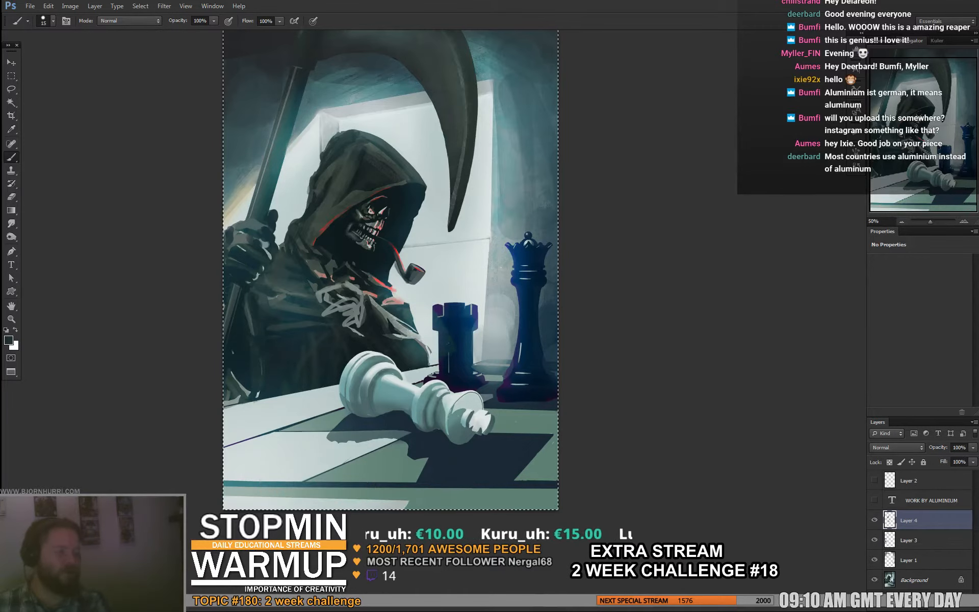
{"action": "key", "text": "ctrl+shift+c"}
{"action": "key", "text": "ctrl+v"}
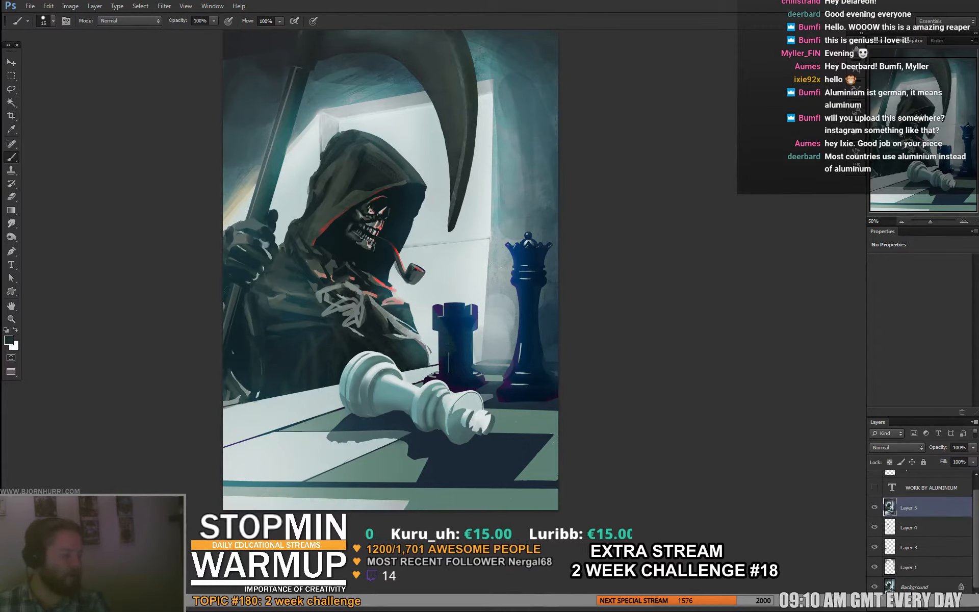
{"action": "left_click", "coordinate": [918, 567], "text": "shift"}
{"action": "key", "text": "ctrl+e"}
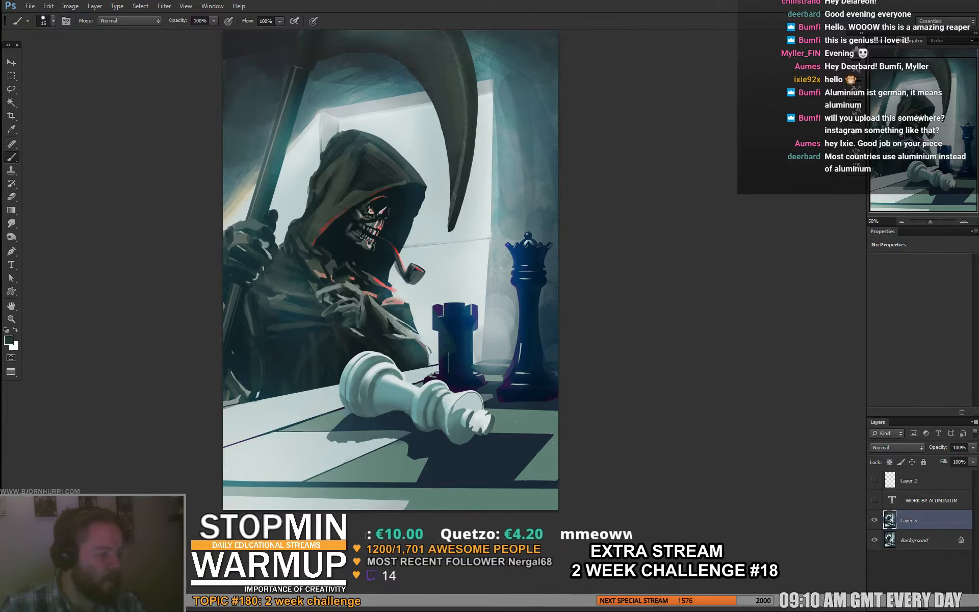
- Paint over the bony hand on the chest, blending its grey lines into the dark robe
{"action": "left_click", "coordinate": [361, 302], "text": "alt"}
{"action": "left_click_drag", "start_coordinate": [359, 290], "coordinate": [360, 301]}
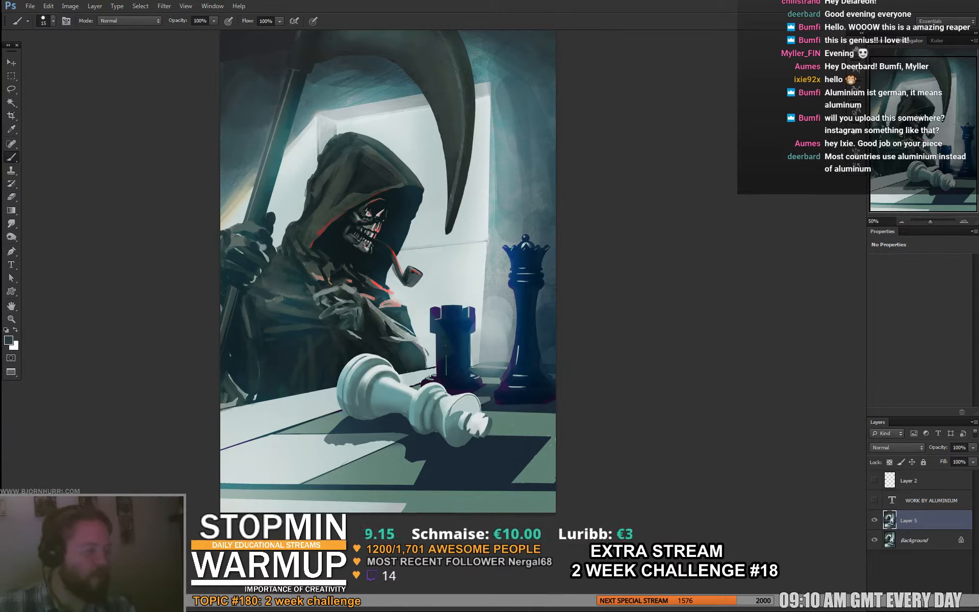
- Lasso the skull face onto its own layer, rotate it about 10.5°, scale it to about 101% and shift it deeper into the hood
{"action": "key", "text": "l"}
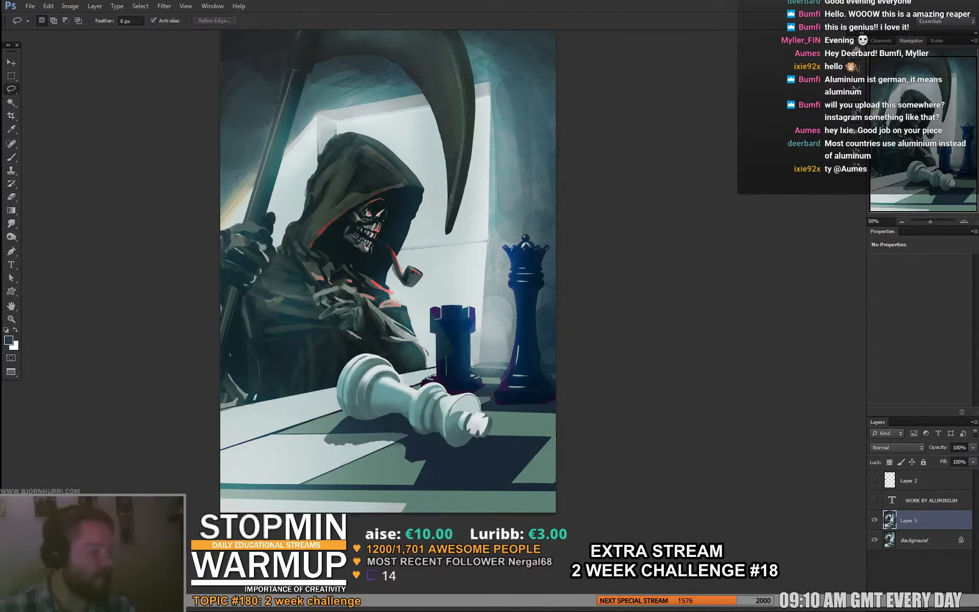
{"action": "mouse_move", "coordinate": [386, 193]}
{"action": "left_mouse_down"}
{"action": "mouse_move", "coordinate": [334, 250]}
{"action": "mouse_move", "coordinate": [392, 196]}
{"action": "mouse_move", "coordinate": [425, 197]}
{"action": "left_mouse_up"}
{"action": "key", "text": "ctrl+j"}
{"action": "key", "text": "ctrl+t"}
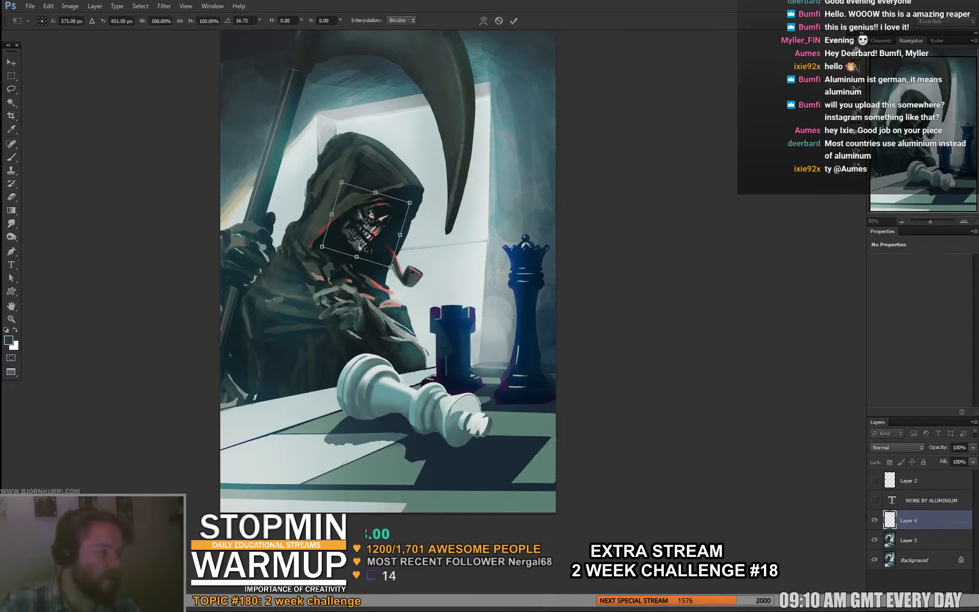
{"action": "left_click_drag", "start_coordinate": [372, 229], "coordinate": [378, 224]}
{"action": "left_click_drag", "start_coordinate": [424, 188], "coordinate": [422, 186]}
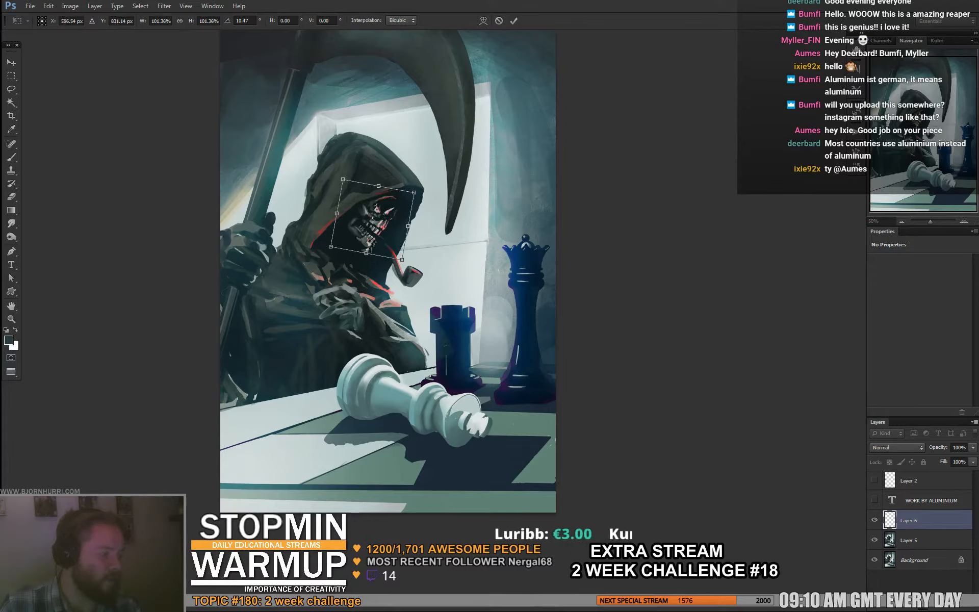
{"action": "key", "text": "Return"}
- Apply the skull's transform and brush dark and grey touches around its eye, cheek and hood edge at 15 px
{"action": "key", "text": "b"}
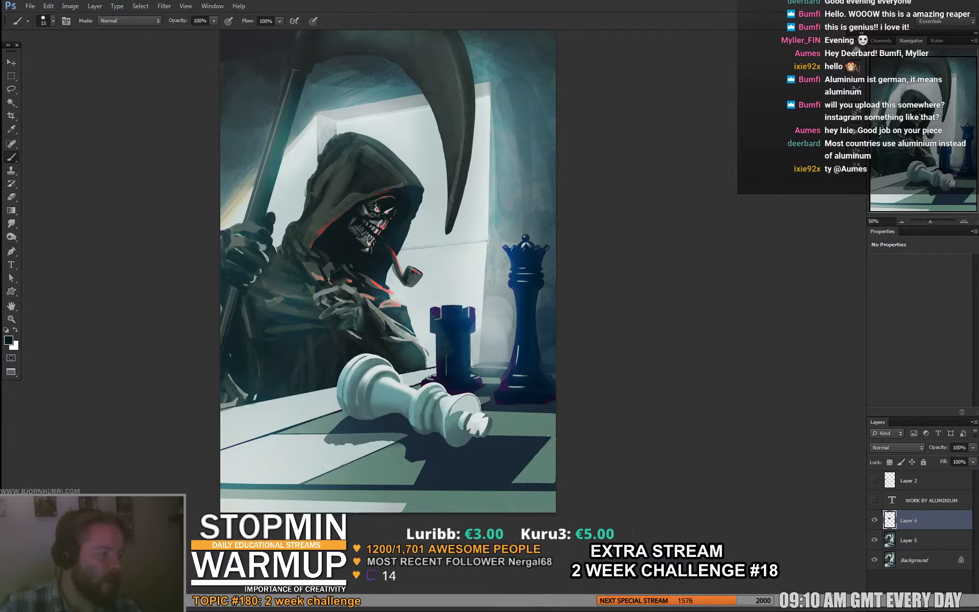
{"action": "left_click", "coordinate": [366, 210], "text": "alt"}
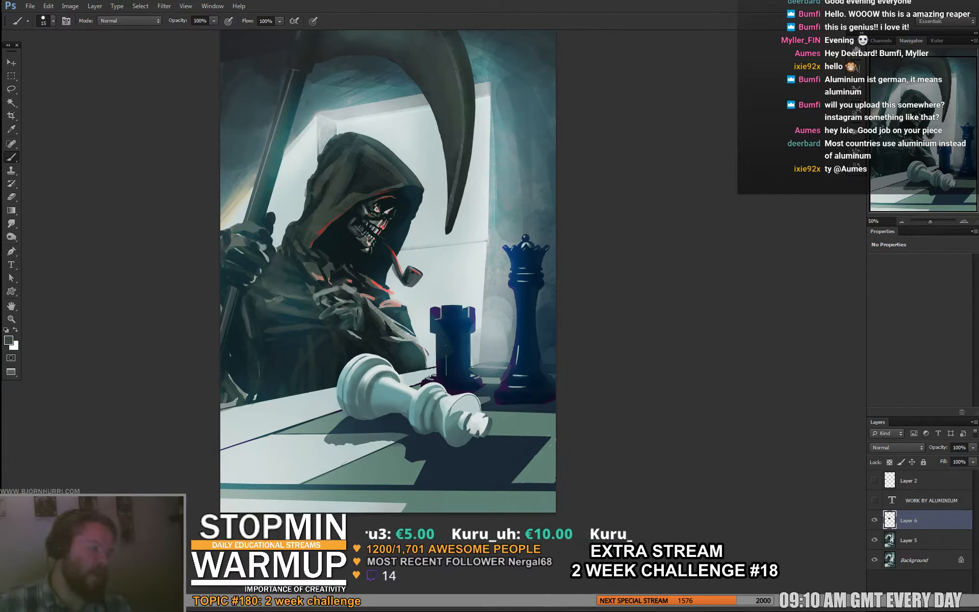
{"action": "left_click", "coordinate": [375, 231], "text": "alt"}
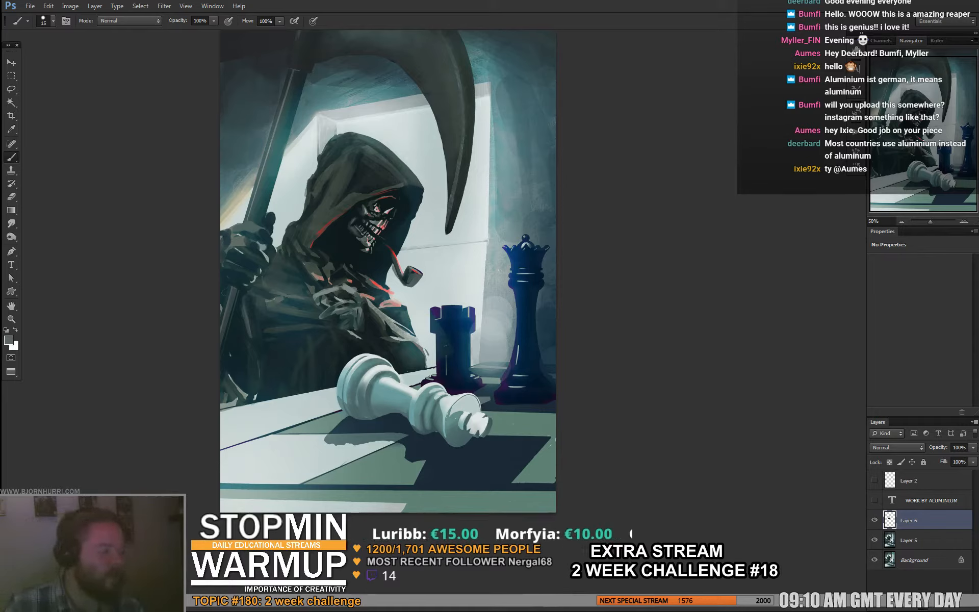
{"action": "left_click", "coordinate": [402, 206], "text": "alt"}
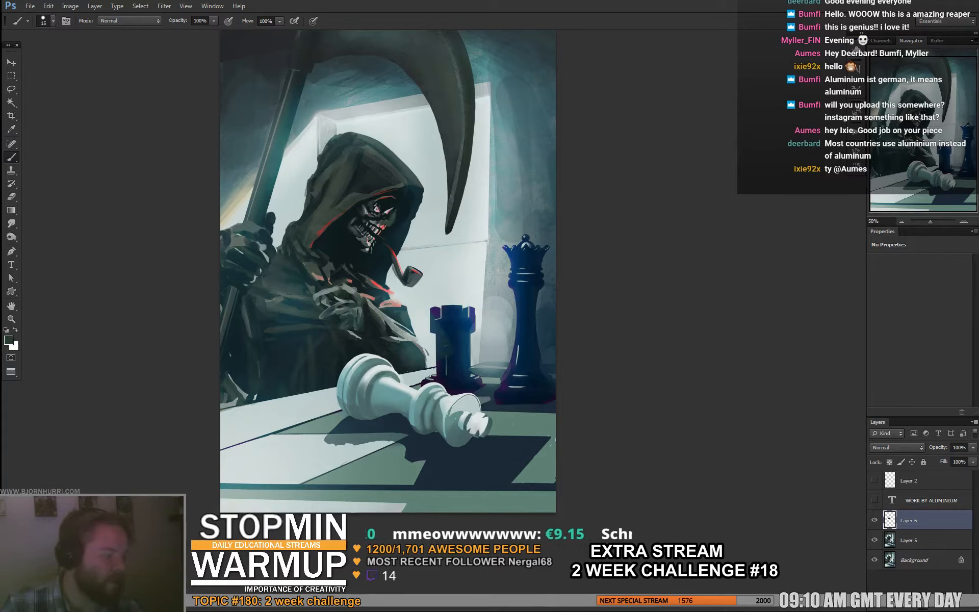
- Reduce the brush to 7 px and paint dark grey detail along the skull's temple and the shadowed side of its face
{"action": "right_click", "coordinate": [417, 206]}
{"action": "left_click", "coordinate": [429, 231]}
{"action": "left_click", "coordinate": [405, 208], "text": "alt"}
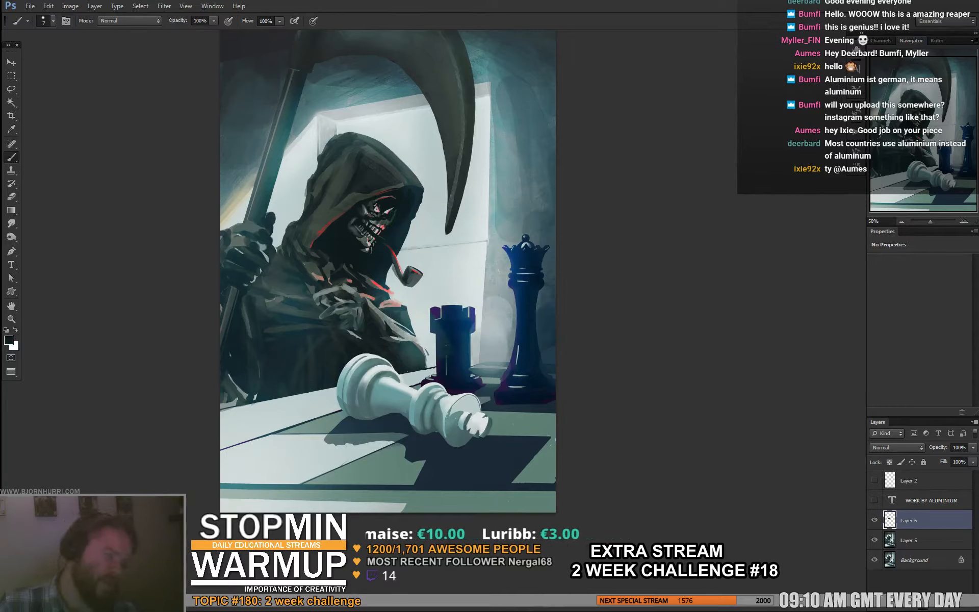
{"action": "left_click", "coordinate": [353, 222], "text": "alt"}
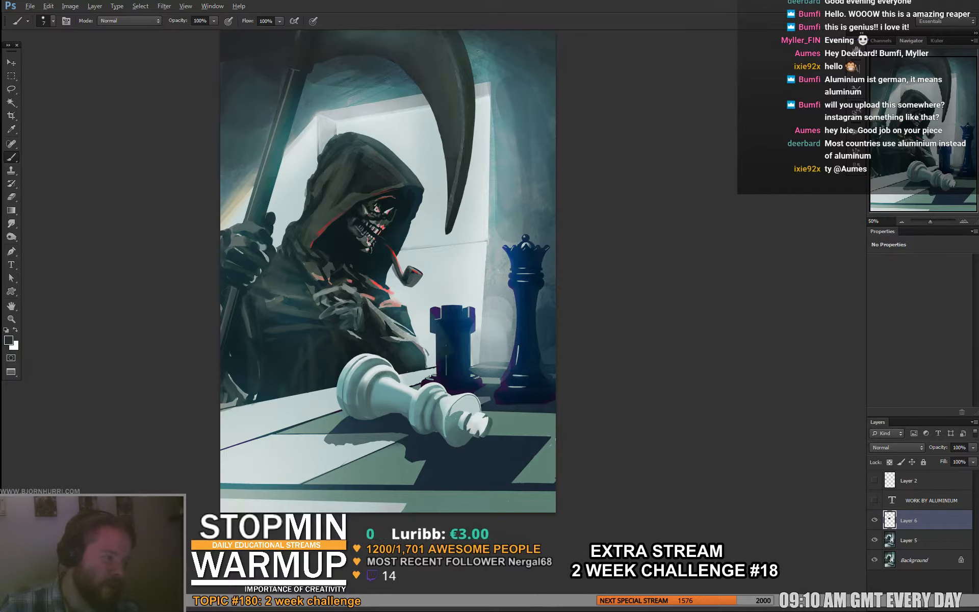
{"action": "left_click", "coordinate": [344, 236], "text": "alt"}
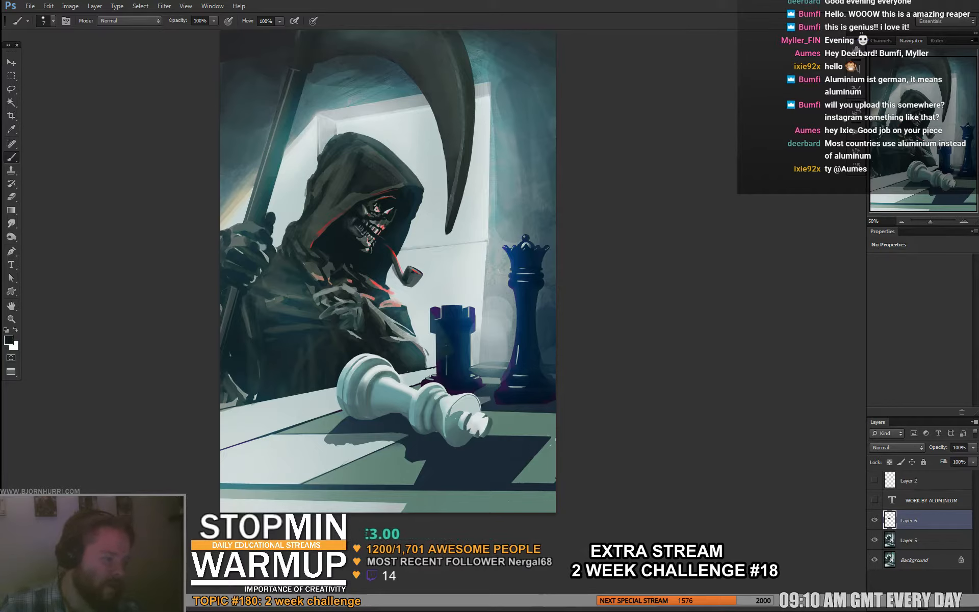
{"action": "left_click", "coordinate": [355, 218], "text": "alt"}
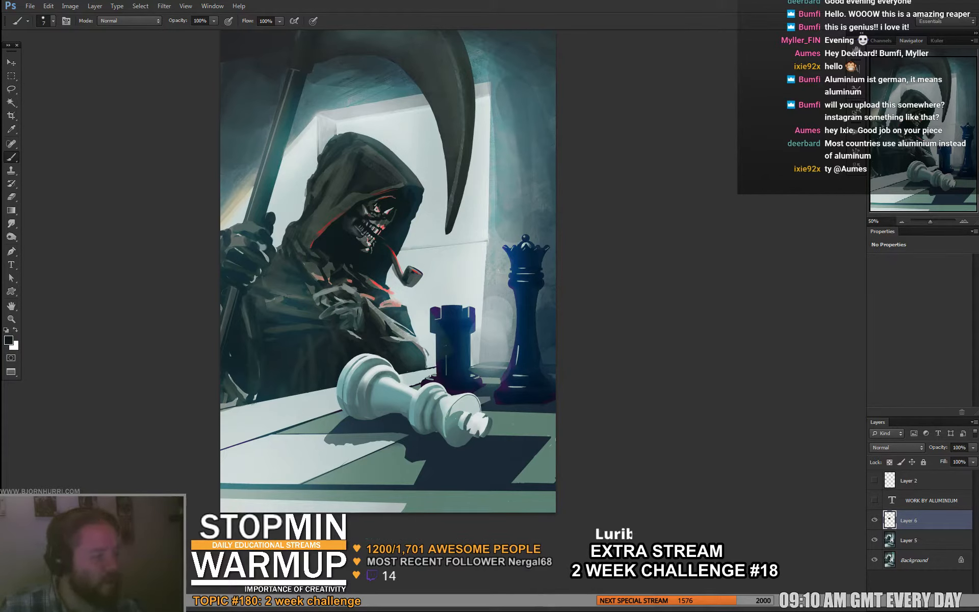
{"action": "left_click", "coordinate": [364, 213], "text": "alt"}
{"action": "left_click", "coordinate": [365, 204], "text": "alt"}
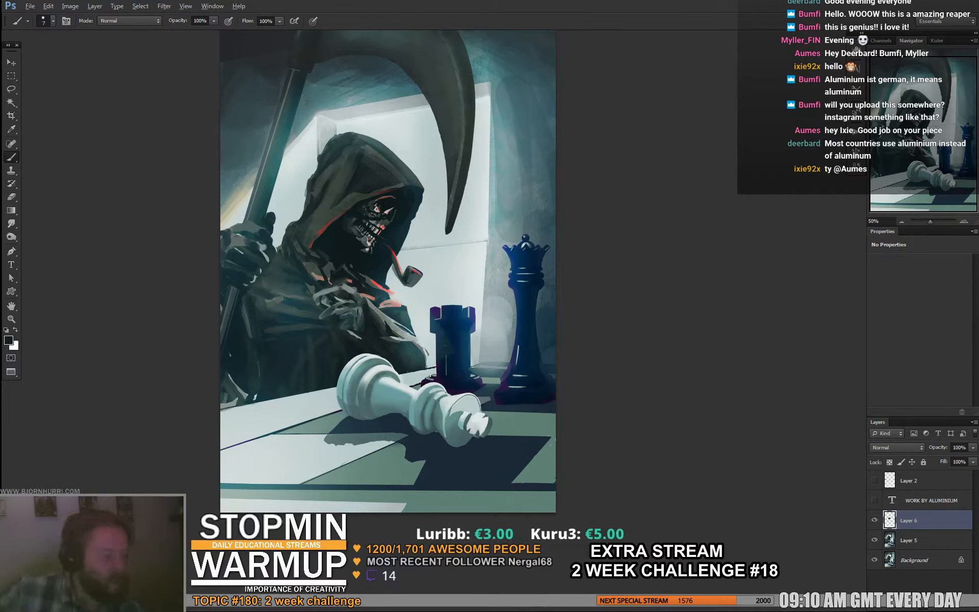
- Shape the skull's cheekbone and jaw with fine strokes in dark and mid greys sampled from the painting
{"action": "left_click", "coordinate": [371, 217], "text": "alt"}
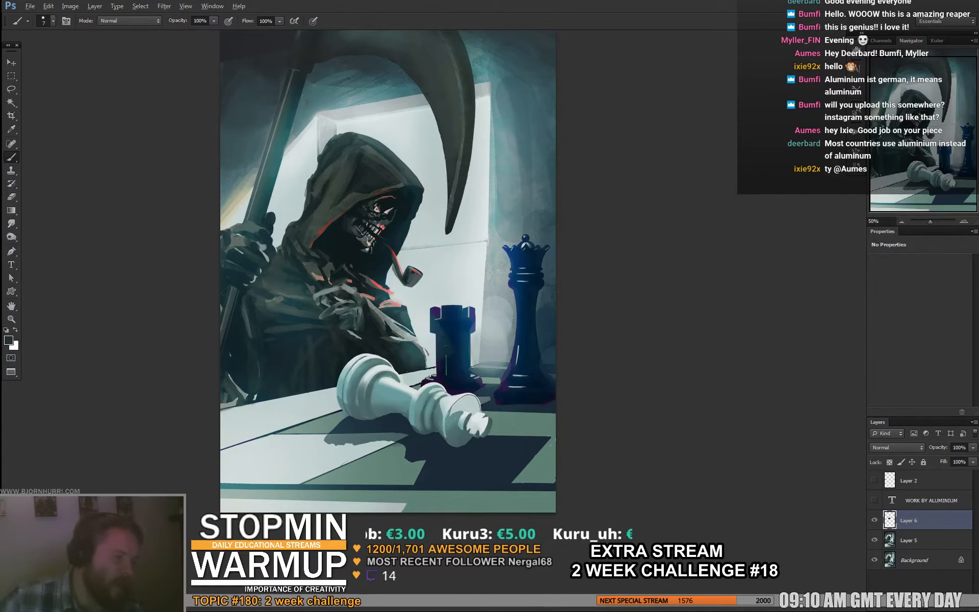
{"action": "left_click", "coordinate": [357, 239], "text": "alt"}
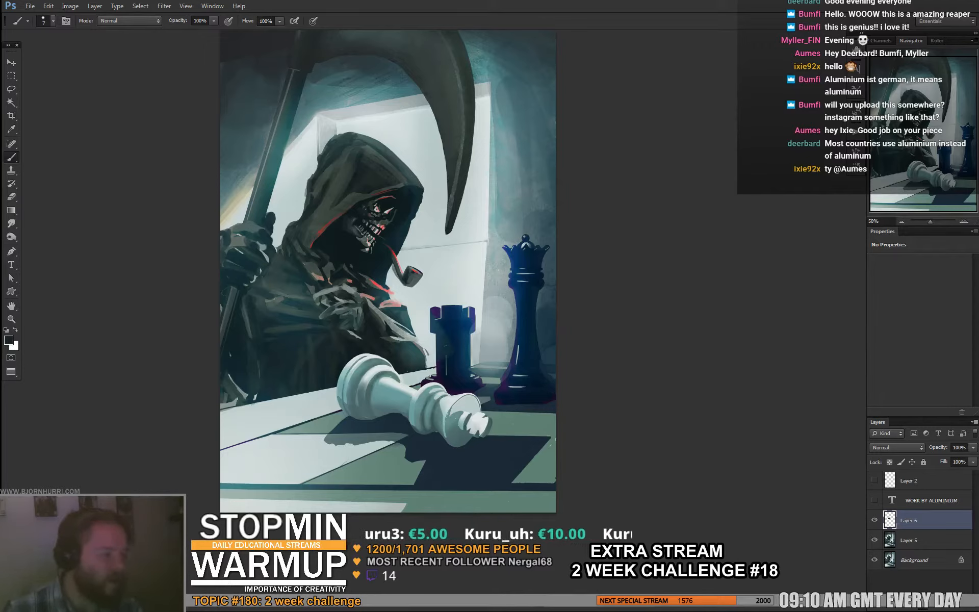
{"action": "left_click", "coordinate": [357, 236], "text": "alt"}
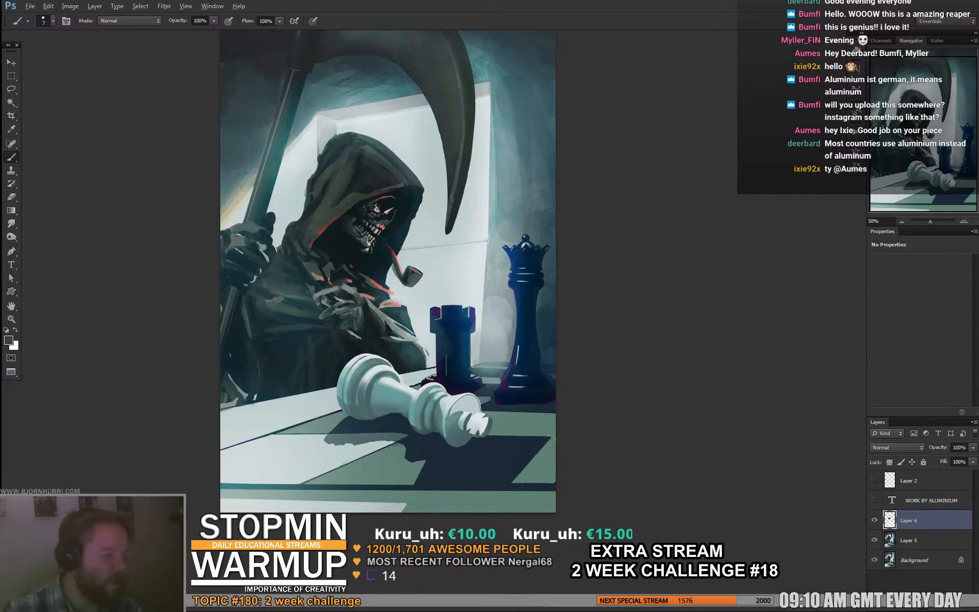
{"action": "left_click", "coordinate": [352, 222], "text": "alt"}
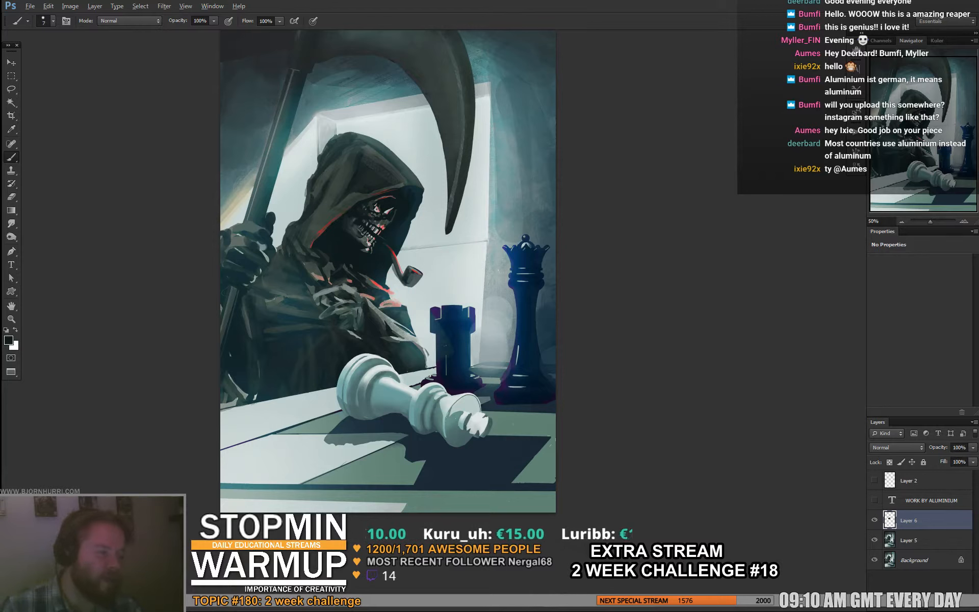
{"action": "left_click", "coordinate": [351, 222], "text": "alt"}
{"action": "left_click", "coordinate": [359, 222], "text": "alt"}
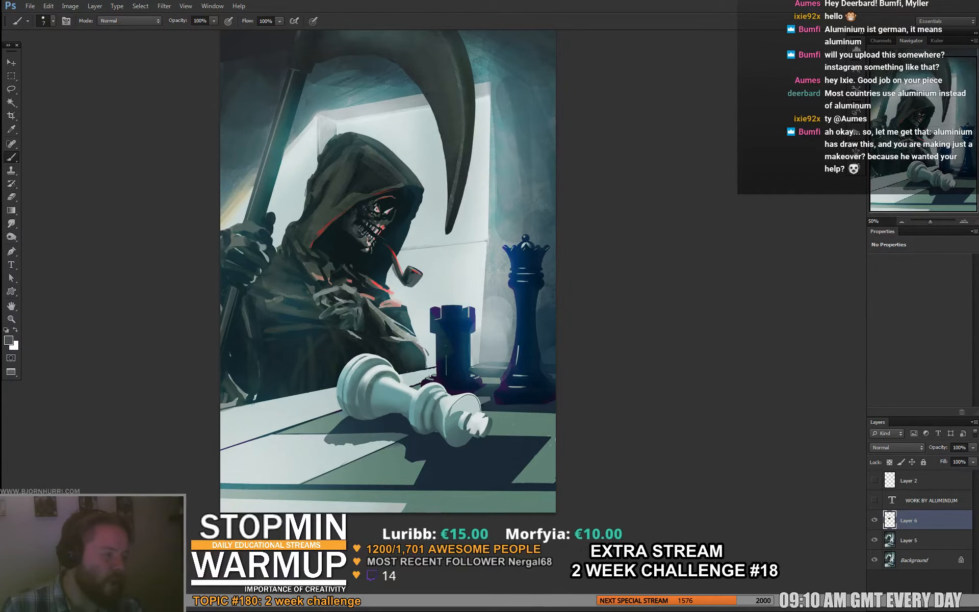
{"action": "left_click", "coordinate": [369, 224], "text": "alt"}
{"action": "left_click", "coordinate": [371, 229], "text": "alt"}
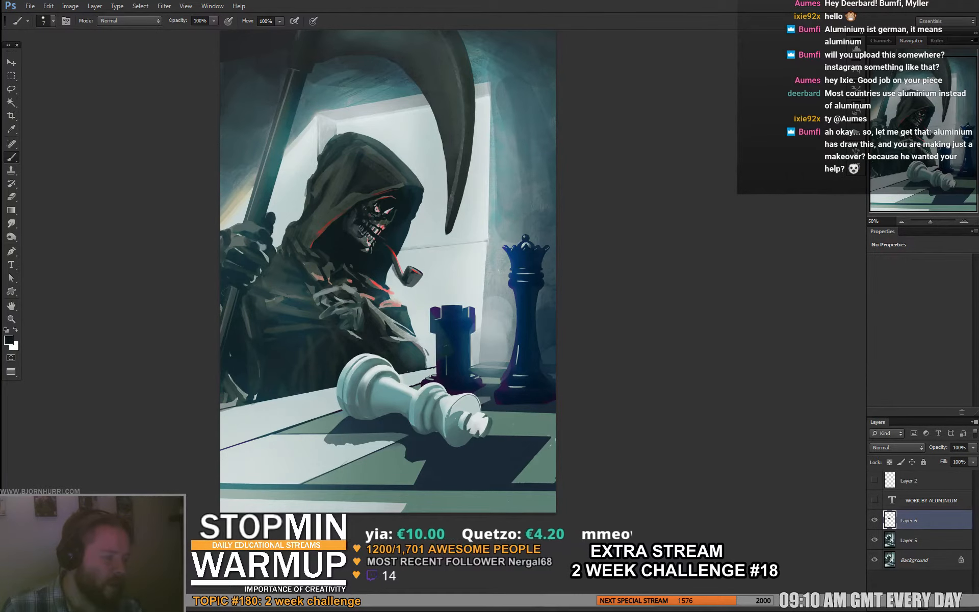
- Refine the skull's eye sockets and nose with small dark, grey and reddish strokes
{"action": "left_click", "coordinate": [379, 215], "text": "alt"}
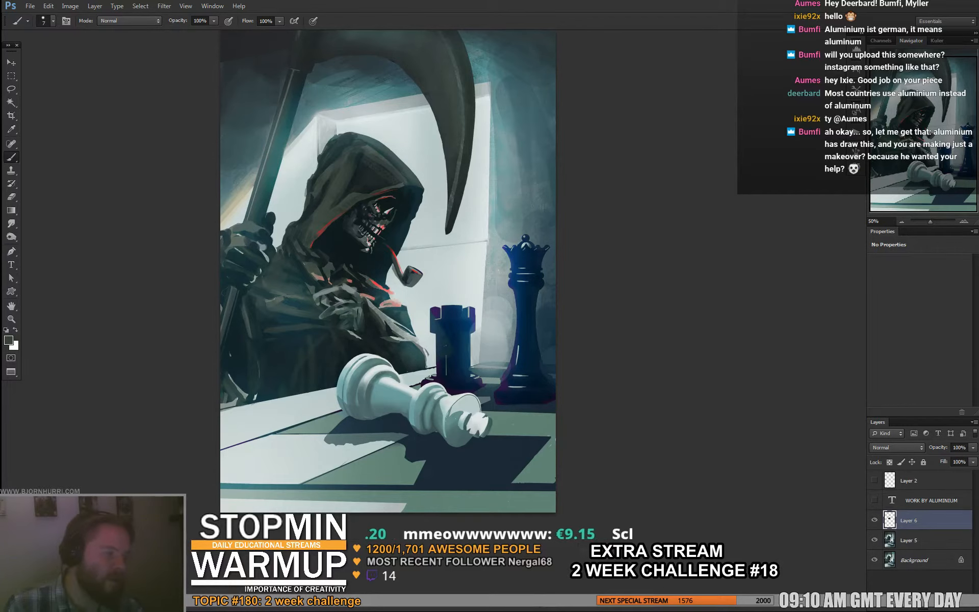
{"action": "left_click", "coordinate": [381, 204], "text": "alt"}
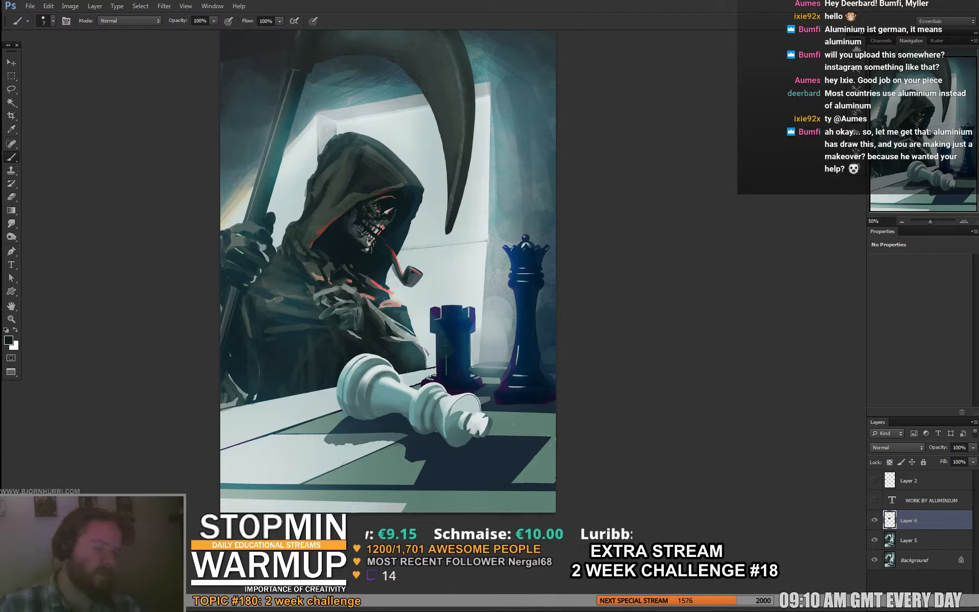
{"action": "left_click", "coordinate": [379, 234], "text": "alt"}
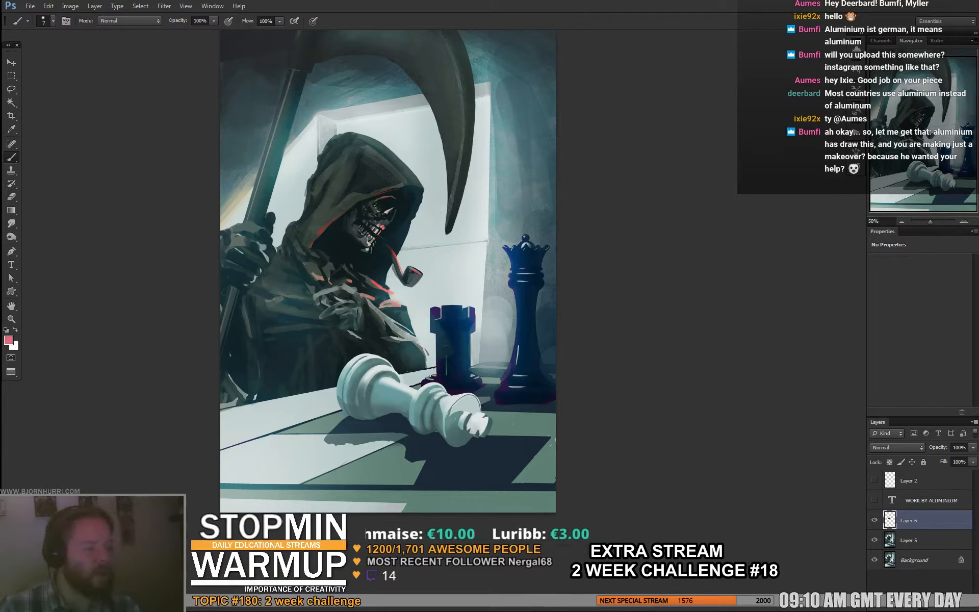
{"action": "left_click", "coordinate": [386, 213], "text": "alt"}
{"action": "left_click", "coordinate": [385, 218], "text": "alt"}
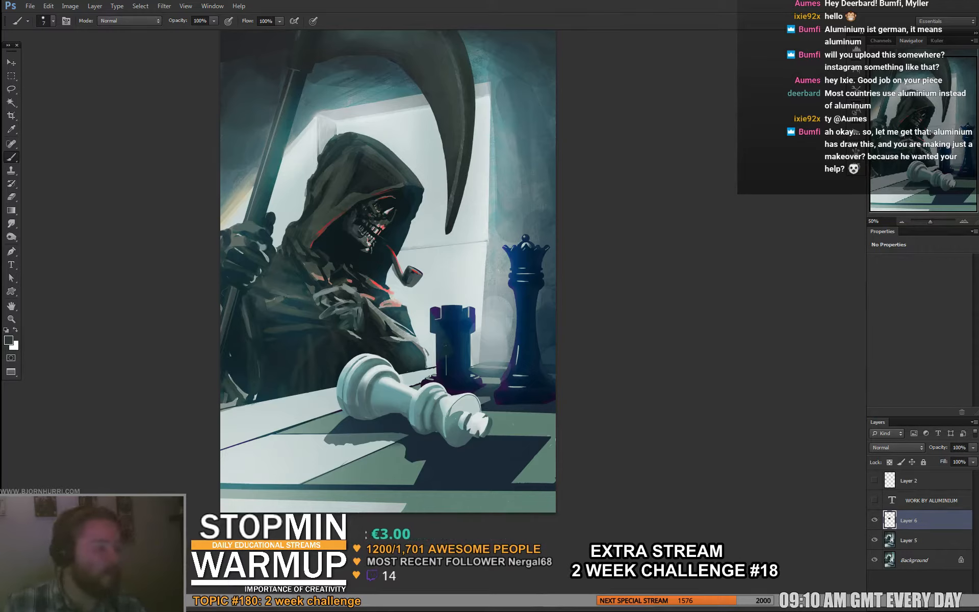
{"action": "left_click", "coordinate": [382, 217], "text": "alt"}
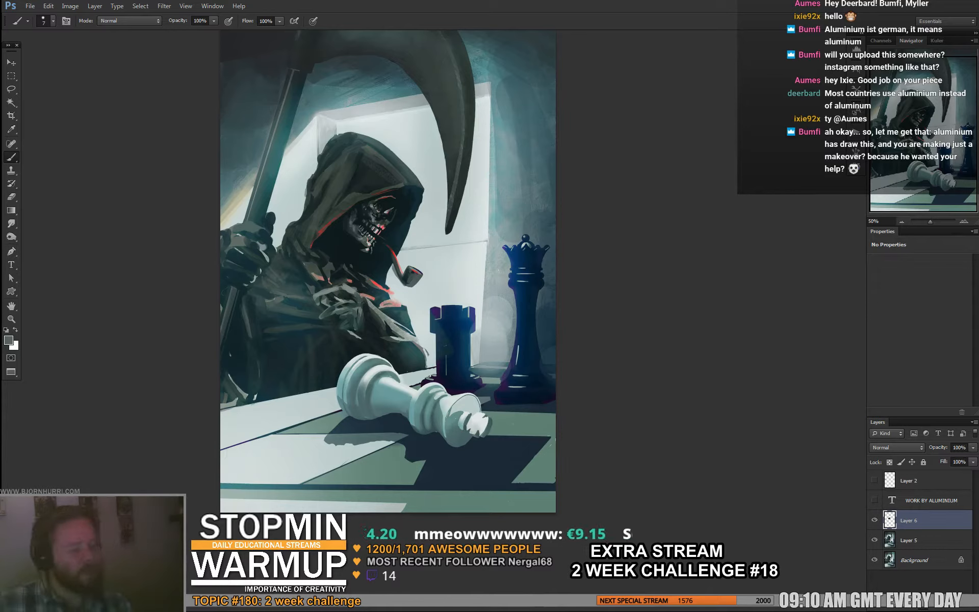
- Set the brush to 20 px and paint a pale stroke down the window recess edge between the rook and queen
{"action": "left_click", "coordinate": [307, 335], "text": "alt"}
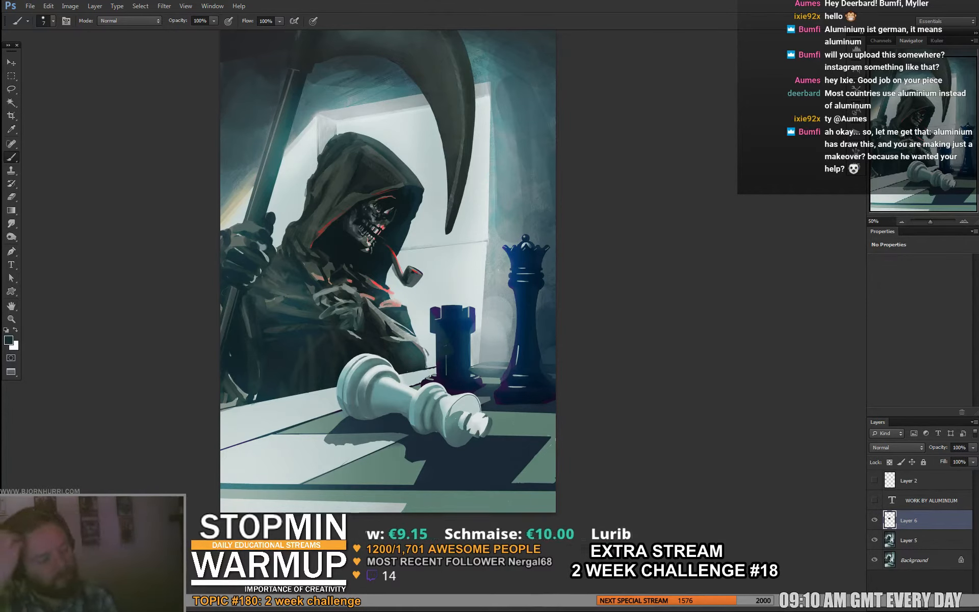
{"action": "left_click", "coordinate": [433, 286], "text": "alt"}
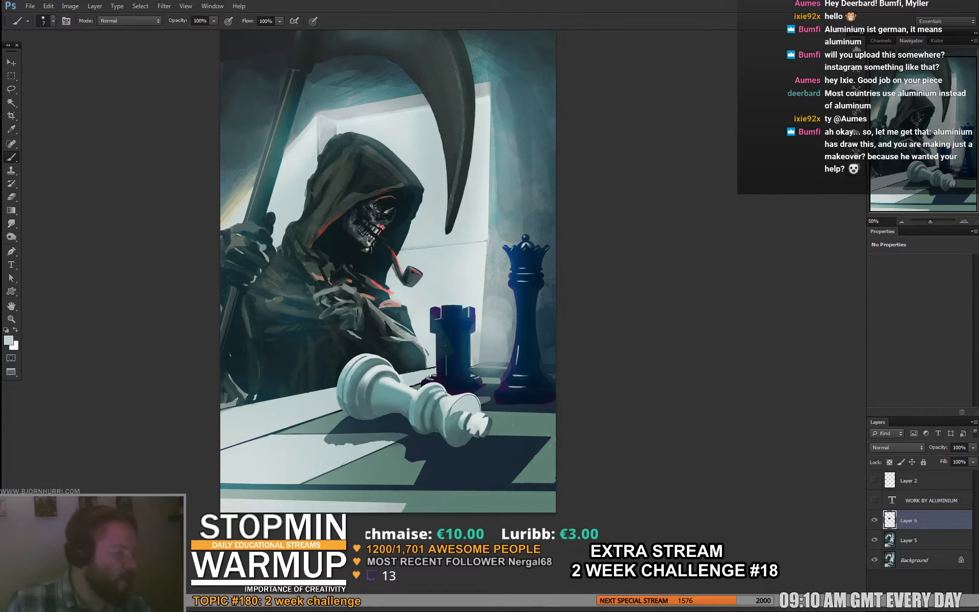
{"action": "left_click", "coordinate": [483, 256], "text": "alt"}
{"action": "right_click", "coordinate": [483, 256]}
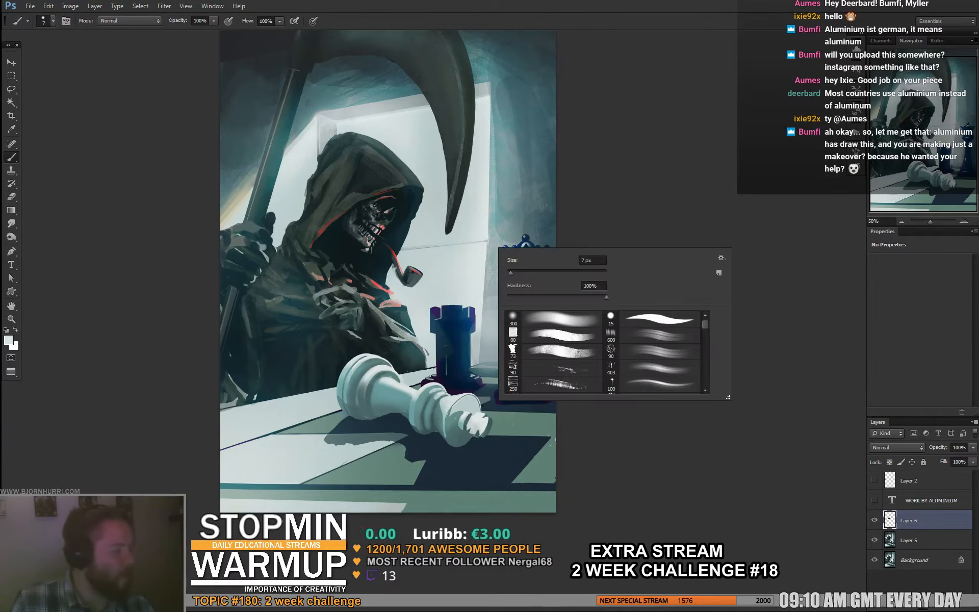
{"action": "type", "text": "20"}
{"action": "key", "text": "Return"}
{"action": "left_click_drag", "start_coordinate": [484, 270], "coordinate": [486, 352]}
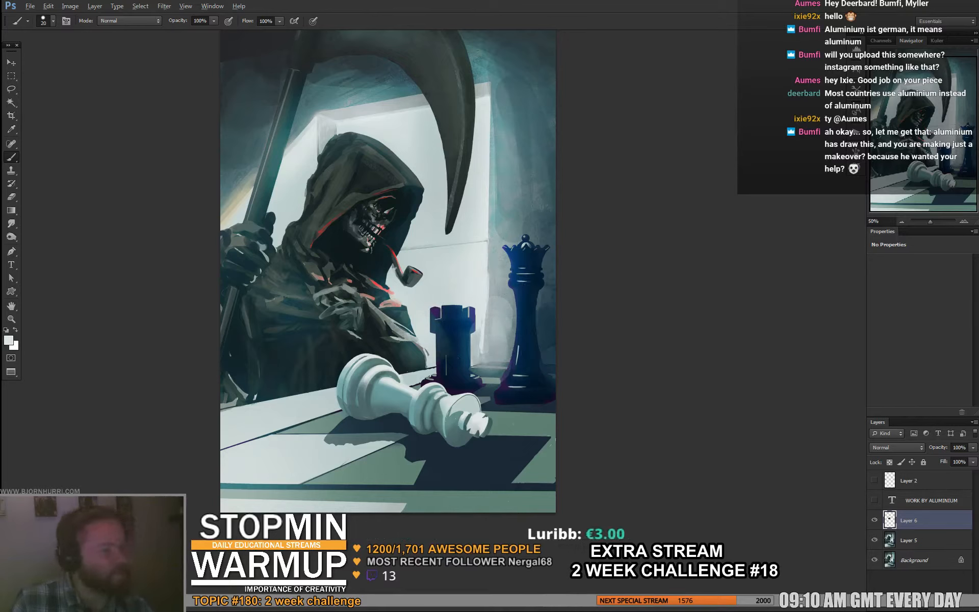
- Enlarge the brush to 76 px and soften the upper edge of the window recess above the hood with teal tones
{"action": "left_click", "coordinate": [357, 101], "text": "alt"}
{"action": "right_click", "coordinate": [351, 141]}
{"action": "left_click_drag", "start_coordinate": [383, 167], "coordinate": [388, 167]}
{"action": "key", "text": "Return"}
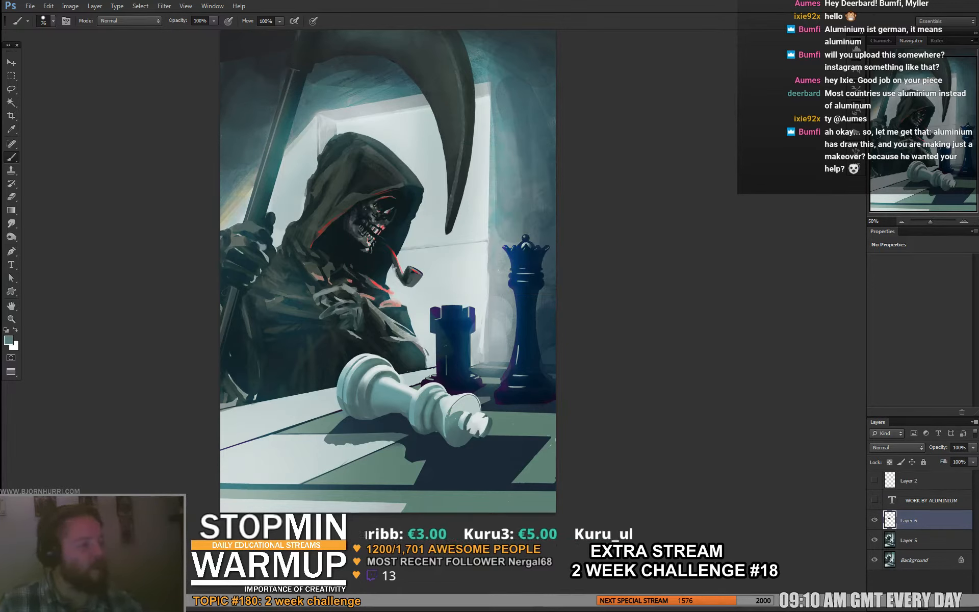
{"action": "key", "text": "e"}
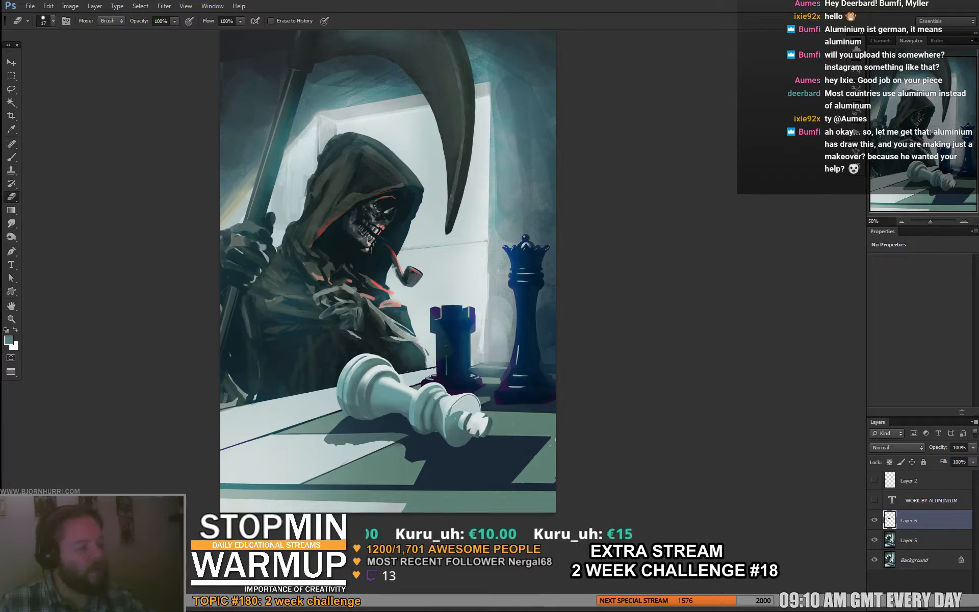
{"action": "key", "text": "b"}
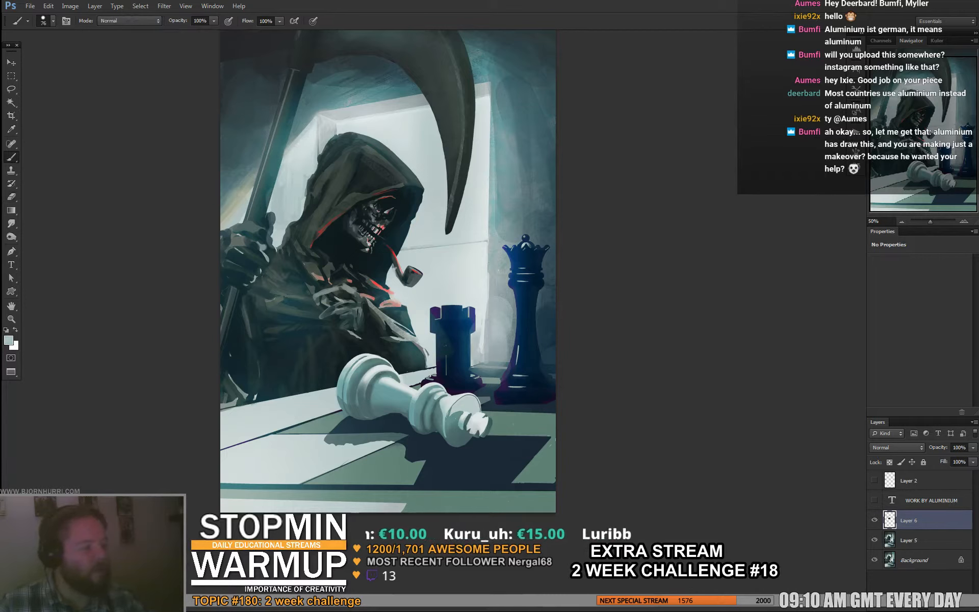
- Set the brush to 27 px and sample a dark tone from the robe below the skull's jaw
{"action": "right_click", "coordinate": [447, 245]}
{"action": "left_click", "coordinate": [458, 269]}
{"action": "left_click", "coordinate": [357, 271], "text": "alt"}
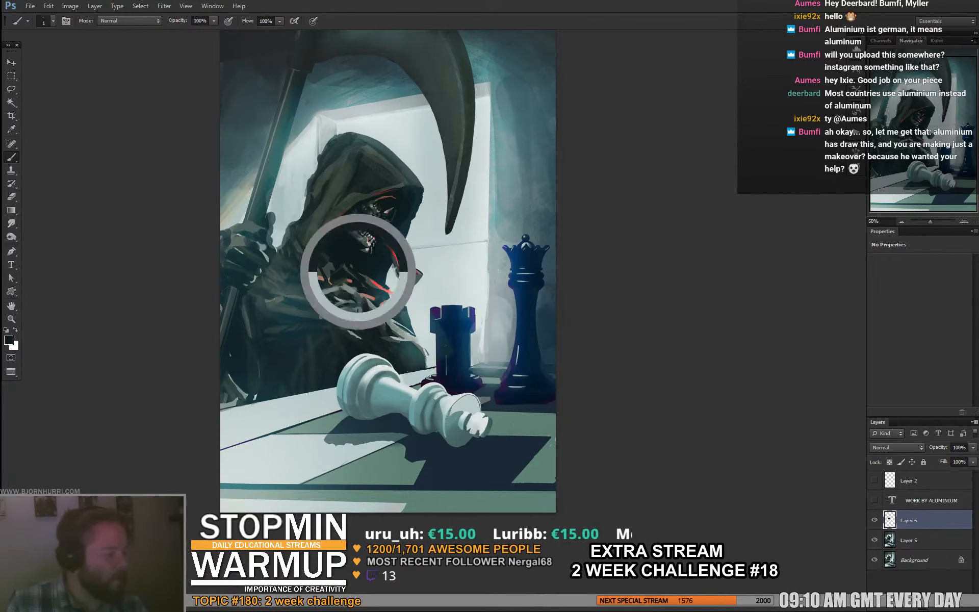
{"action": "right_click", "coordinate": [378, 254]}
{"action": "left_click", "coordinate": [400, 279]}
{"action": "key", "text": "Return"}
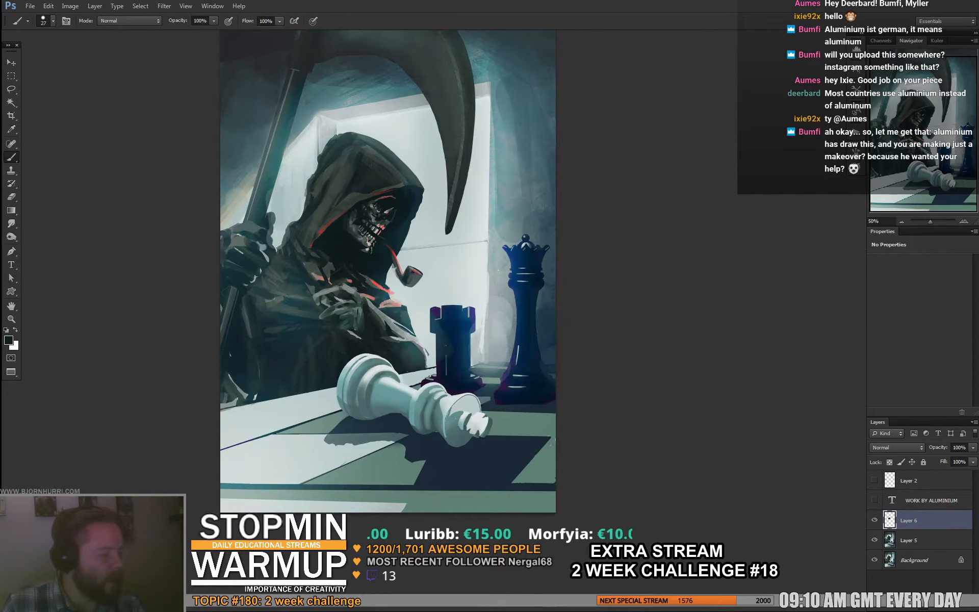
- Reduce the brush to 7 px and touch up the bowl of the smoking pipe
{"action": "right_click", "coordinate": [428, 255]}
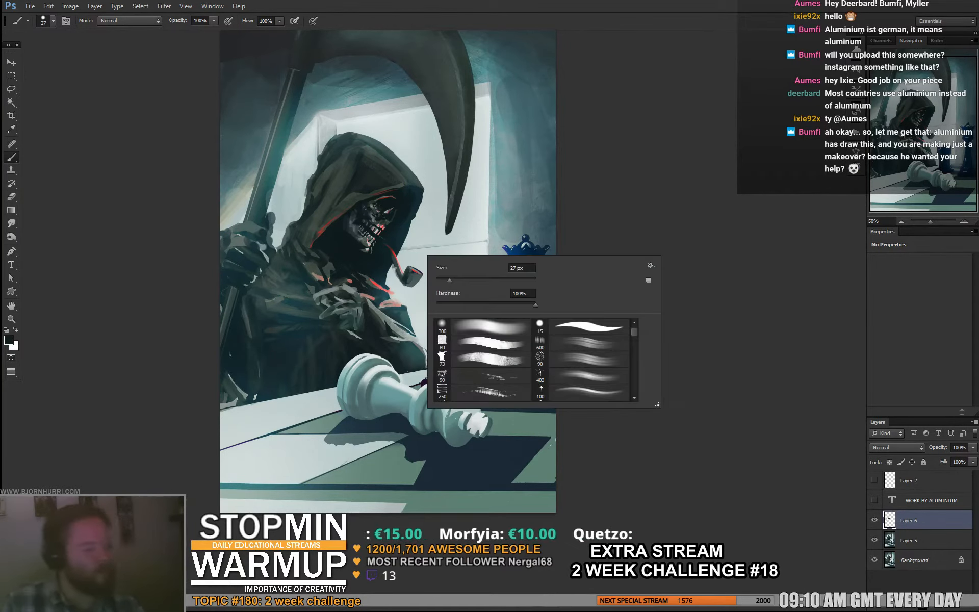
{"action": "left_click", "coordinate": [440, 280]}
{"action": "key", "text": "Return"}
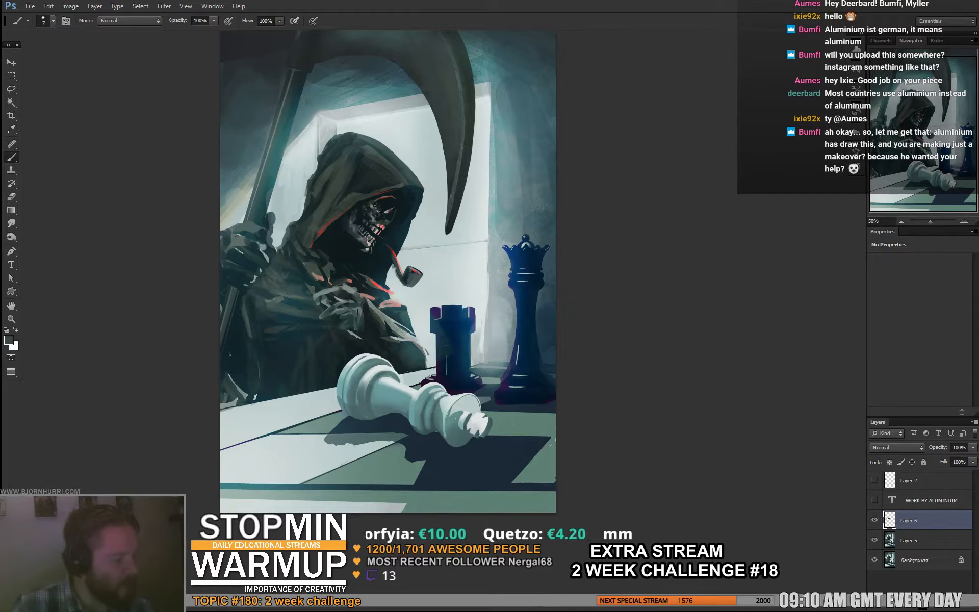
{"action": "left_click", "coordinate": [416, 274], "text": "alt"}
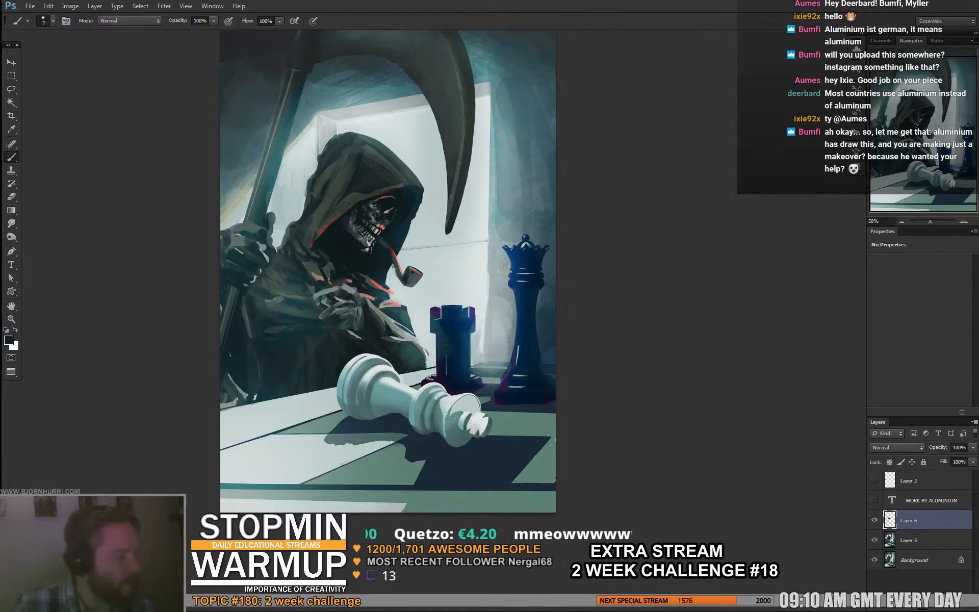
- Enlarge the brush to 29 px and paint strokes over the pale wall above the pipe, near the scythe tip
{"action": "right_click", "coordinate": [427, 261]}
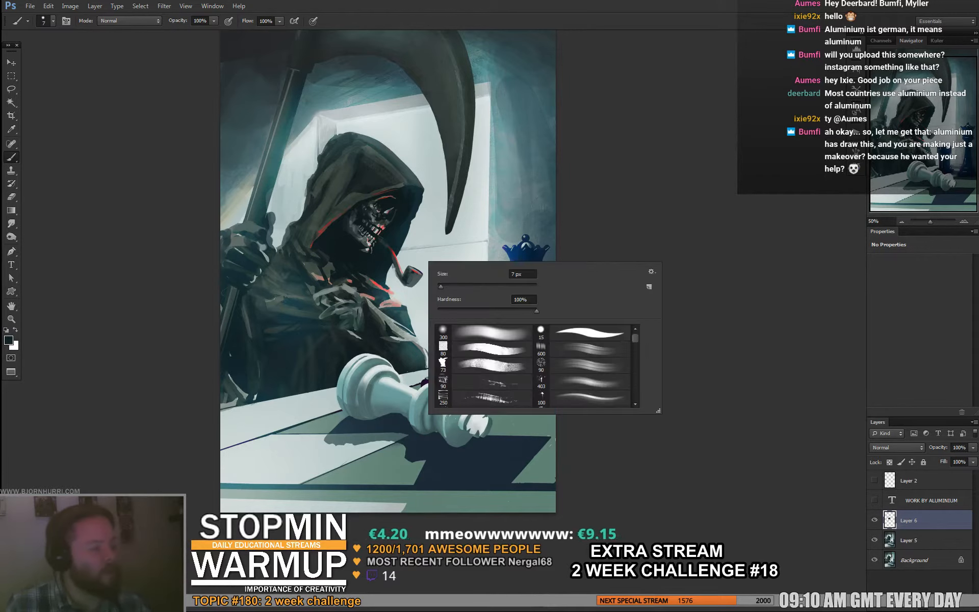
{"action": "left_click", "coordinate": [449, 286]}
{"action": "key", "text": "Return"}
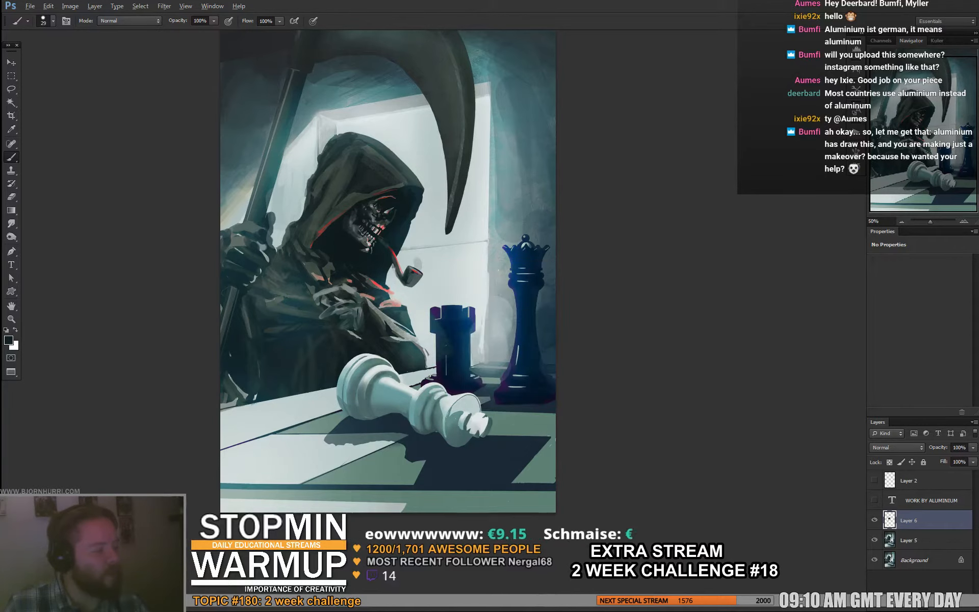
{"action": "left_click", "coordinate": [451, 214], "text": "alt"}
{"action": "left_click_drag", "start_coordinate": [441, 205], "coordinate": [436, 218]}
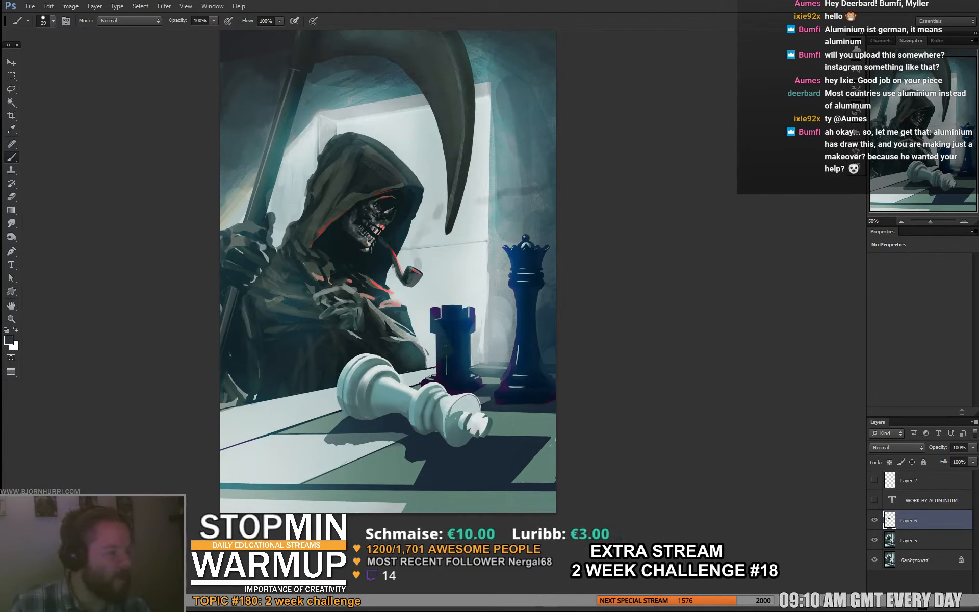
- Paint grey smoke wisps across the wall from the scythe tip towards the painting's edge, undoing the last dab
{"action": "mouse_move", "coordinate": [517, 190]}
{"action": "left_mouse_down"}
{"action": "mouse_move", "coordinate": [473, 208]}
{"action": "mouse_move", "coordinate": [540, 197]}
{"action": "mouse_move", "coordinate": [461, 211]}
{"action": "left_mouse_up"}
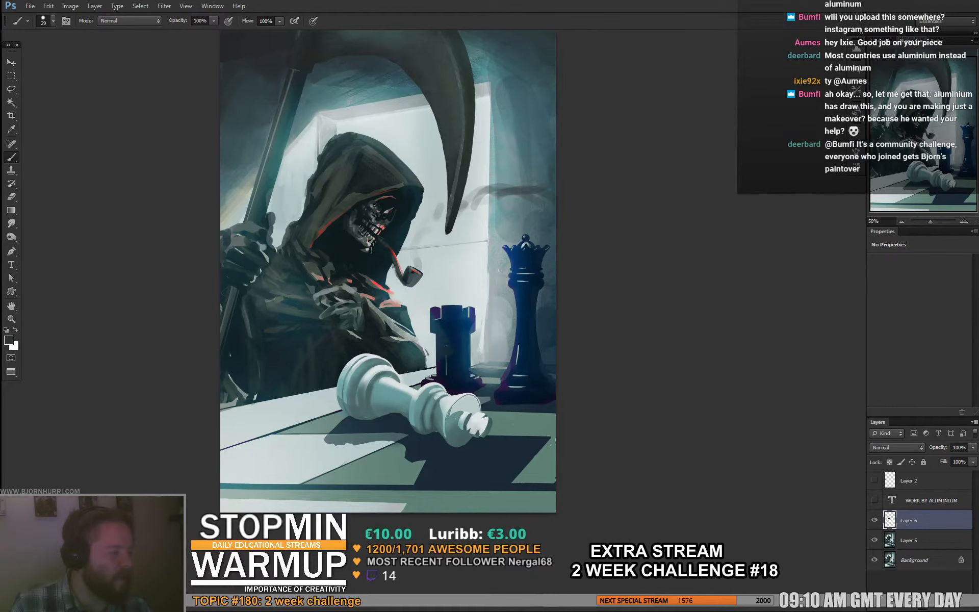
{"action": "mouse_move", "coordinate": [510, 187]}
{"action": "left_mouse_down"}
{"action": "mouse_move", "coordinate": [474, 198]}
{"action": "mouse_move", "coordinate": [538, 180]}
{"action": "left_mouse_up"}
{"action": "left_click", "coordinate": [502, 189], "text": "alt"}
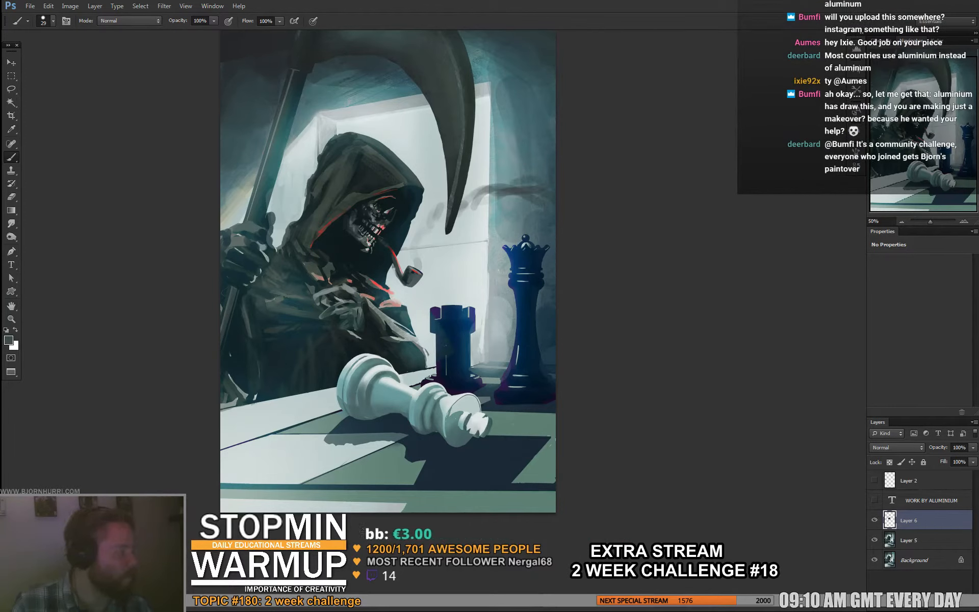
{"action": "key", "text": "ctrl+z"}
- Reduce the brush to 6 px and touch up the skull's face with sampled grey and black tones
{"action": "right_click", "coordinate": [406, 207]}
{"action": "left_click", "coordinate": [418, 231]}
{"action": "left_click", "coordinate": [386, 211], "text": "alt"}
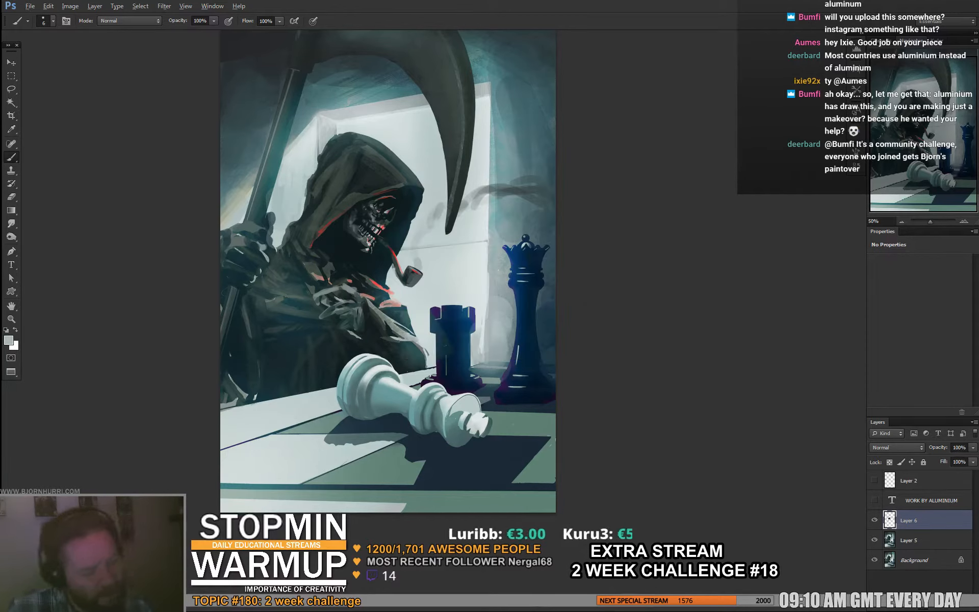
{"action": "left_click", "coordinate": [389, 203], "text": "alt"}
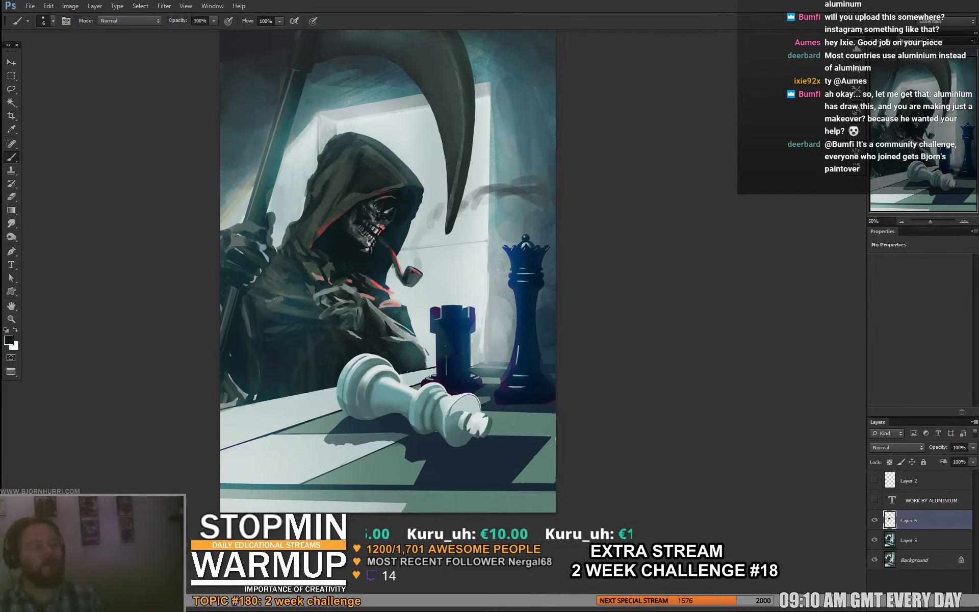
- Erase and soften the smoke wisp beside the scythe tip with a 70 px eraser
{"action": "key", "text": "e"}
{"action": "right_click", "coordinate": [539, 188]}
{"action": "mouse_move", "coordinate": [491, 196]}
{"action": "left_mouse_down"}
{"action": "mouse_move", "coordinate": [524, 190]}
{"action": "mouse_move", "coordinate": [461, 207]}
{"action": "left_mouse_up"}
{"action": "left_click", "coordinate": [583, 213]}
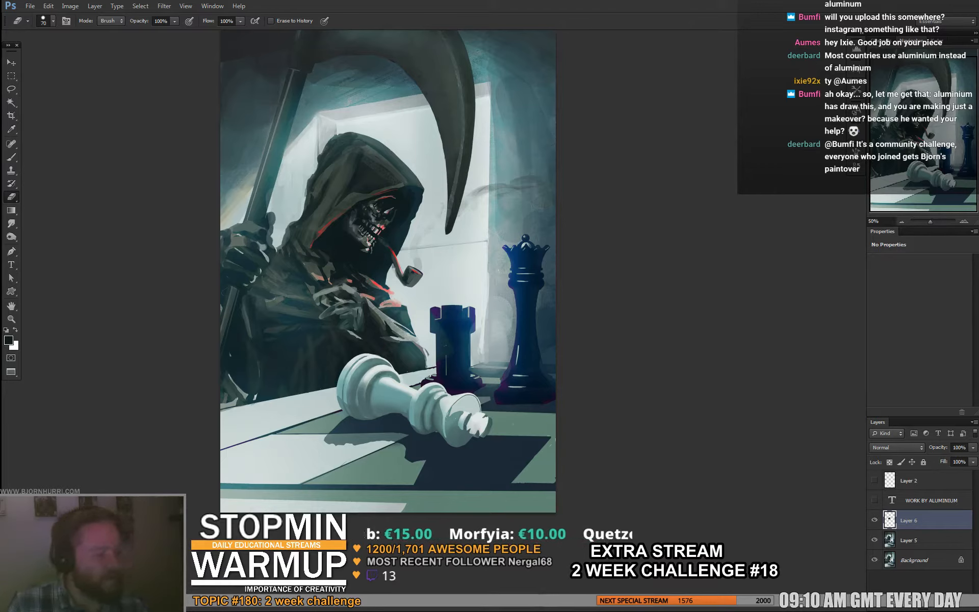
- Set the brush to 28 px and blend dark tones into the robe's folds around the reaper's arm
{"action": "key", "text": "b"}
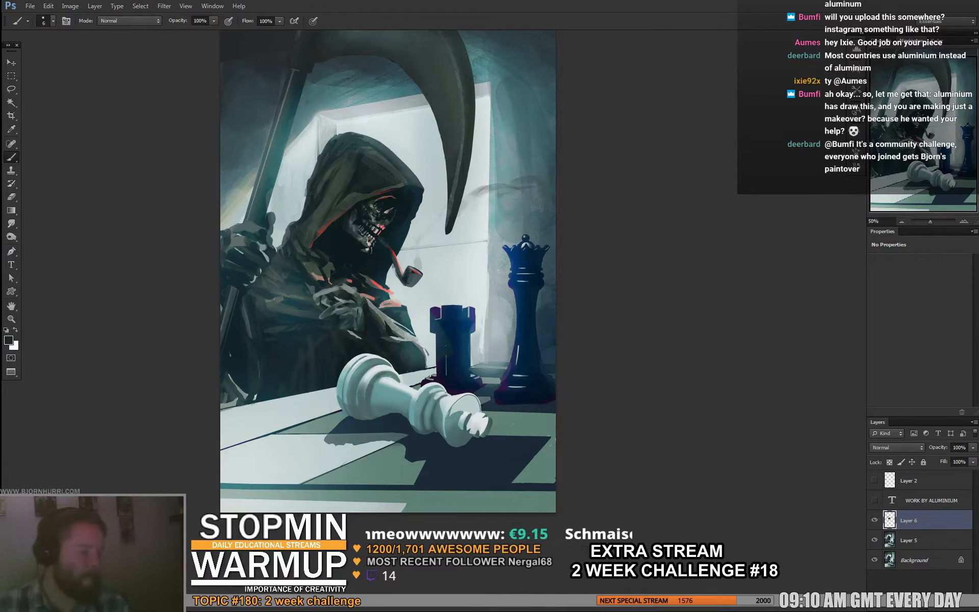
{"action": "right_click", "coordinate": [353, 345]}
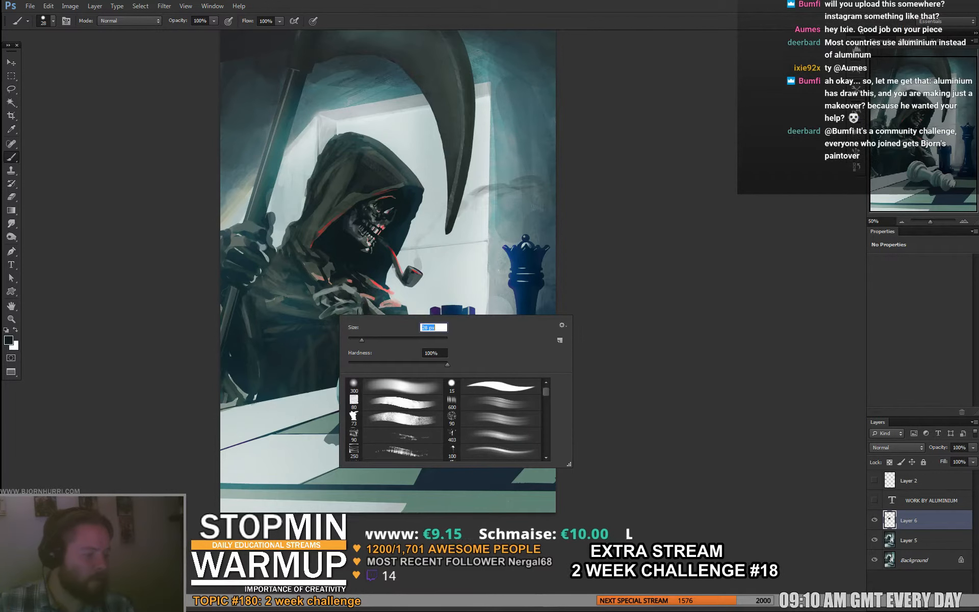
{"action": "key", "text": "Return"}
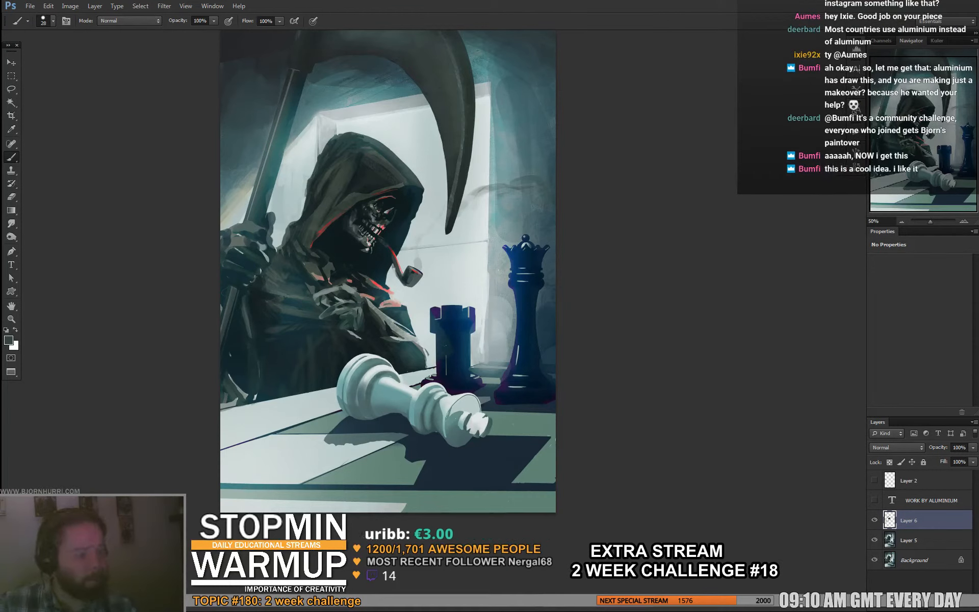
{"action": "key", "text": "e"}
{"action": "key", "text": "b"}
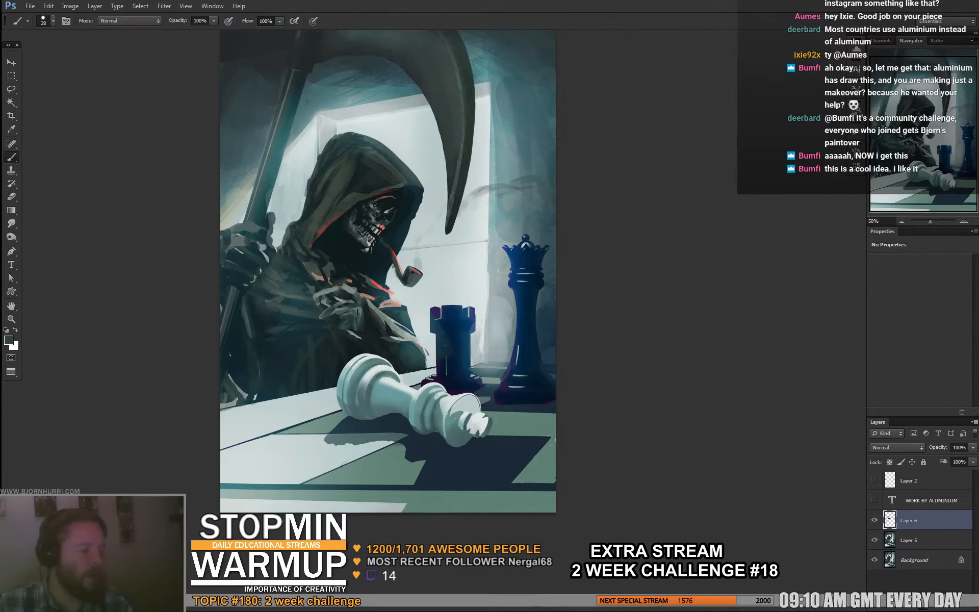
{"action": "left_click_drag", "start_coordinate": [367, 312], "coordinate": [356, 304]}
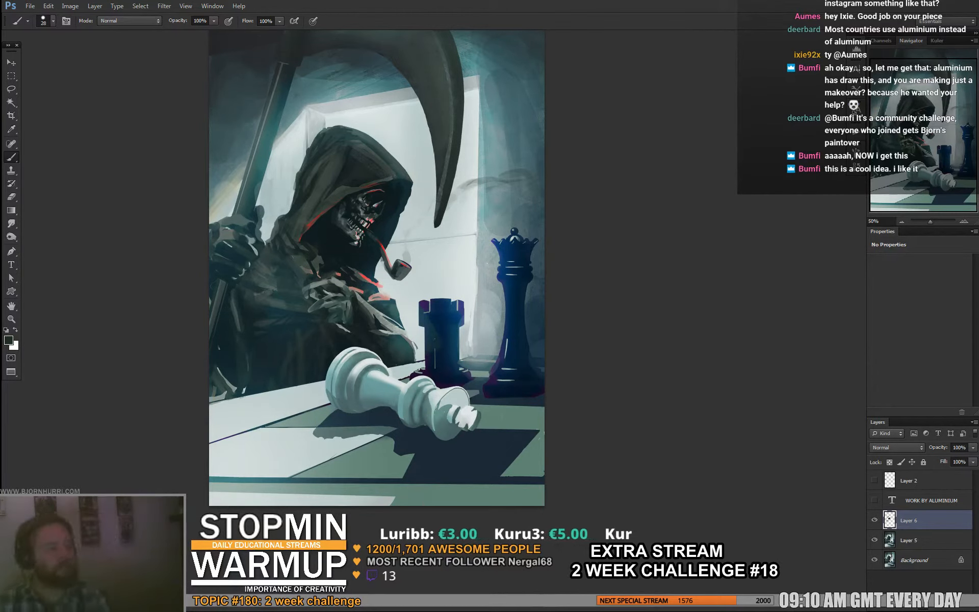
{"action": "left_click_drag", "start_coordinate": [344, 298], "coordinate": [377, 336]}
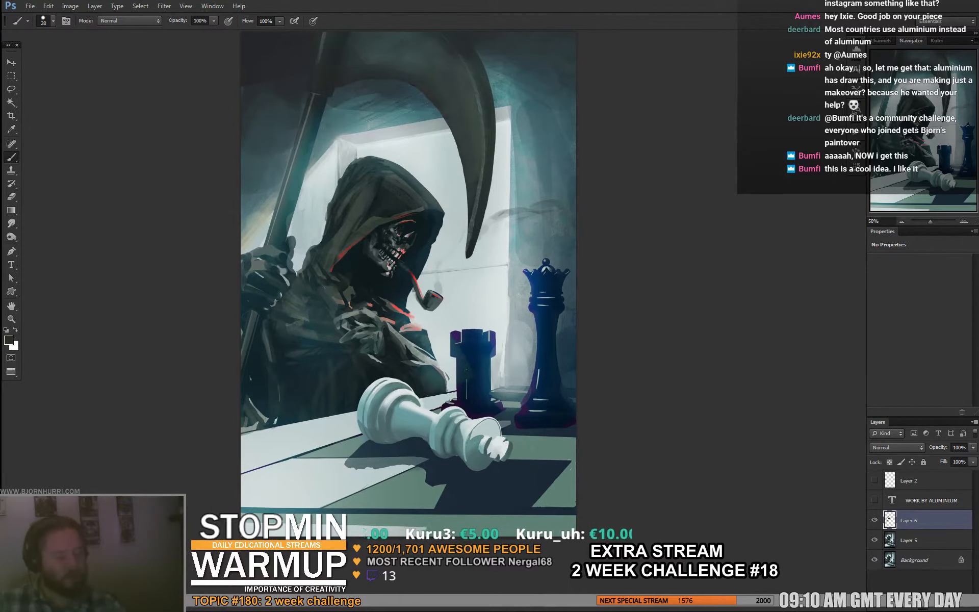
- Paint grey smudges on the pale foreground square of the chessboard, then reduce the brush to 4 px
{"action": "left_click", "coordinate": [250, 510], "text": "alt"}
{"action": "mouse_move", "coordinate": [242, 493]}
{"action": "left_mouse_down"}
{"action": "mouse_move", "coordinate": [249, 504]}
{"action": "mouse_move", "coordinate": [306, 497]}
{"action": "left_mouse_up"}
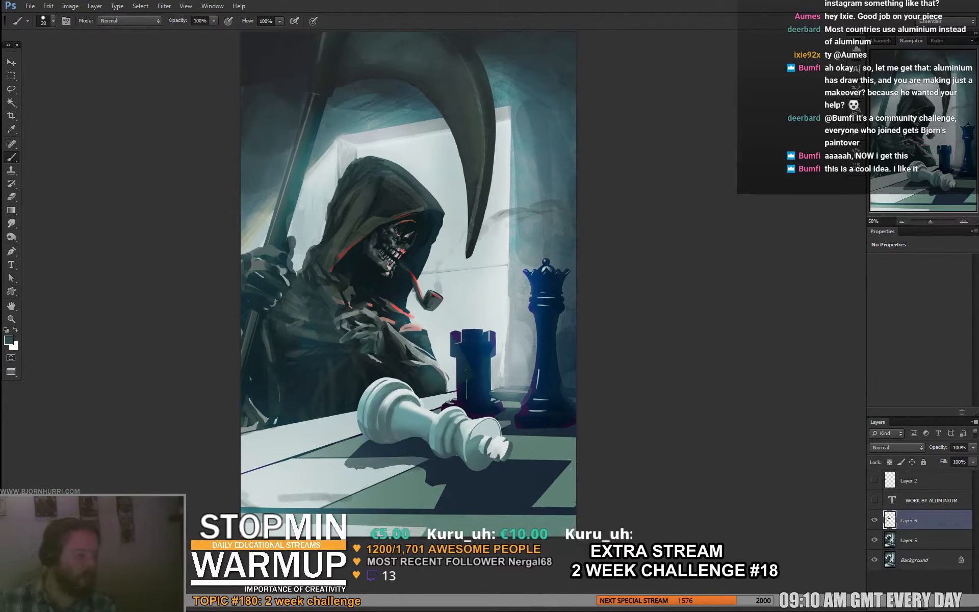
{"action": "right_click", "coordinate": [335, 460]}
{"action": "type", "text": "4"}
{"action": "key", "text": "Return"}
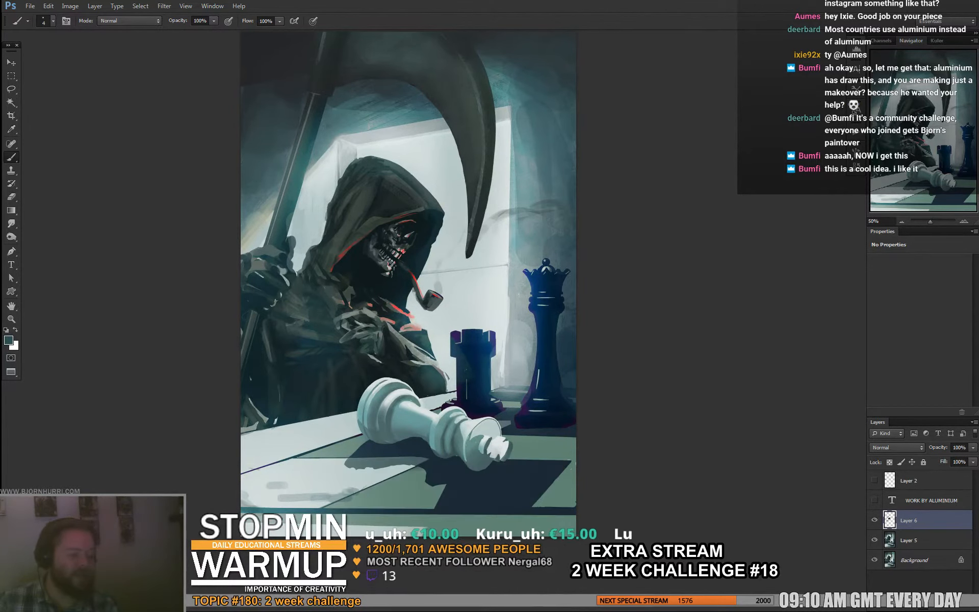
- Set the brush to 7 px and add small worn marks along the board's pale border and front squares
{"action": "right_click", "coordinate": [326, 448]}
{"action": "type", "text": "7"}
{"action": "key", "text": "Return"}
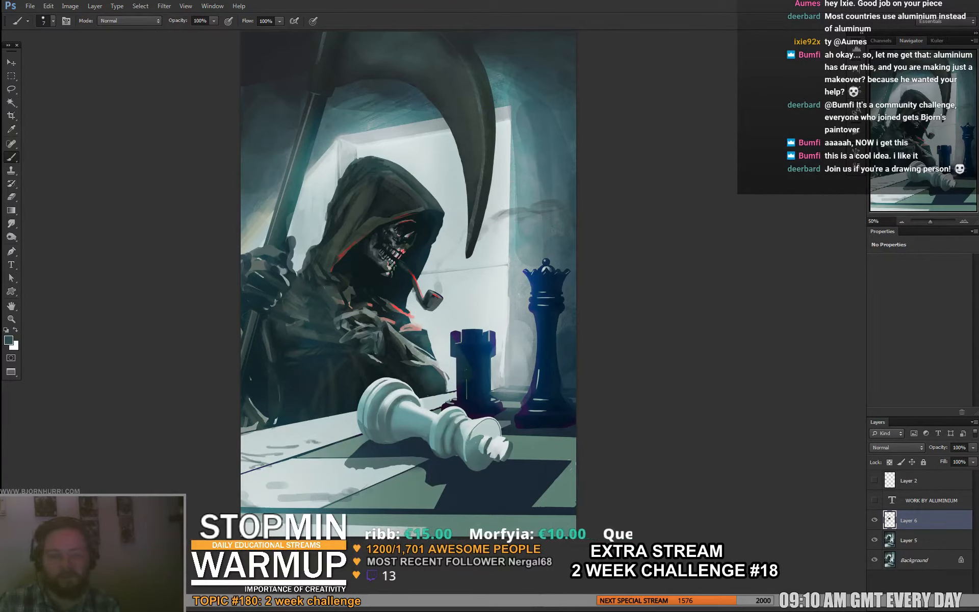
{"action": "left_click", "coordinate": [266, 438], "text": "alt"}
{"action": "left_click_drag", "start_coordinate": [258, 432], "coordinate": [325, 445]}
{"action": "left_click", "coordinate": [335, 442], "text": "alt"}
{"action": "mouse_move", "coordinate": [374, 490]}
{"action": "left_mouse_down"}
{"action": "mouse_move", "coordinate": [338, 511]}
{"action": "mouse_move", "coordinate": [393, 496]}
{"action": "left_mouse_up"}
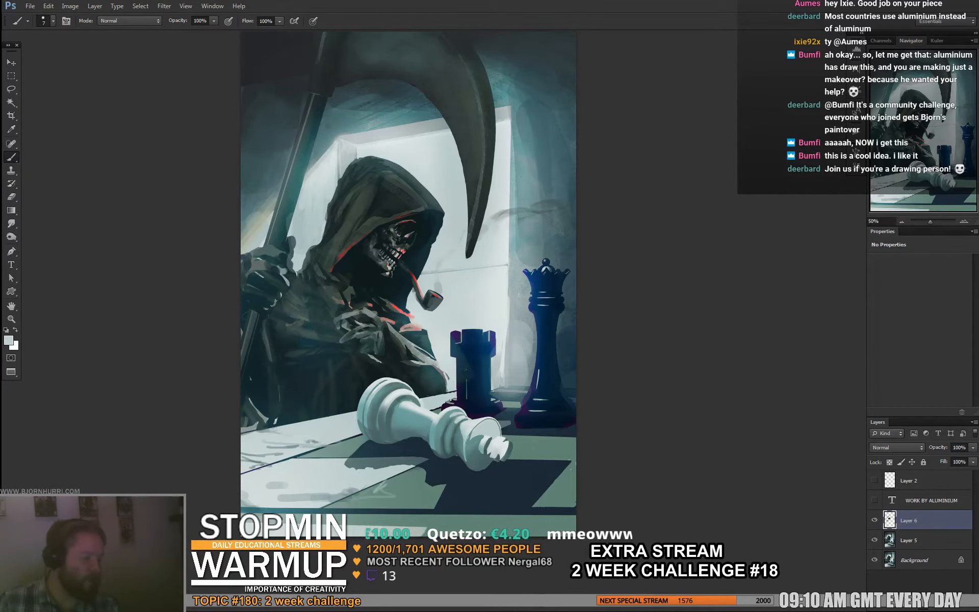
- Enlarge the brush to 46 px and sample a dark tone from the front of the chessboard
{"action": "left_click", "coordinate": [423, 484], "text": "alt"}
{"action": "right_click", "coordinate": [422, 472]}
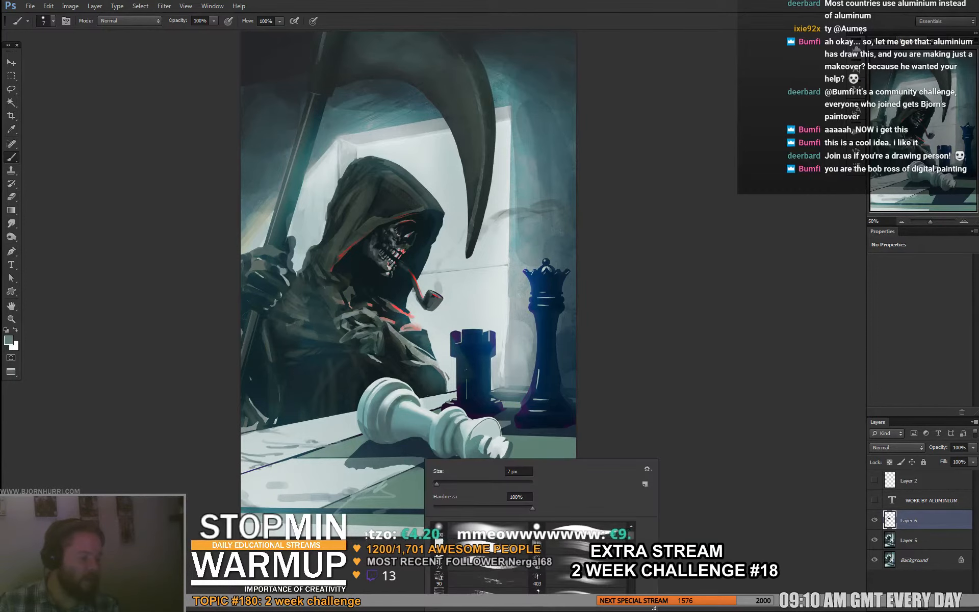
{"action": "left_click_drag", "start_coordinate": [435, 481], "coordinate": [444, 482]}
{"action": "left_click", "coordinate": [397, 508], "text": "alt"}
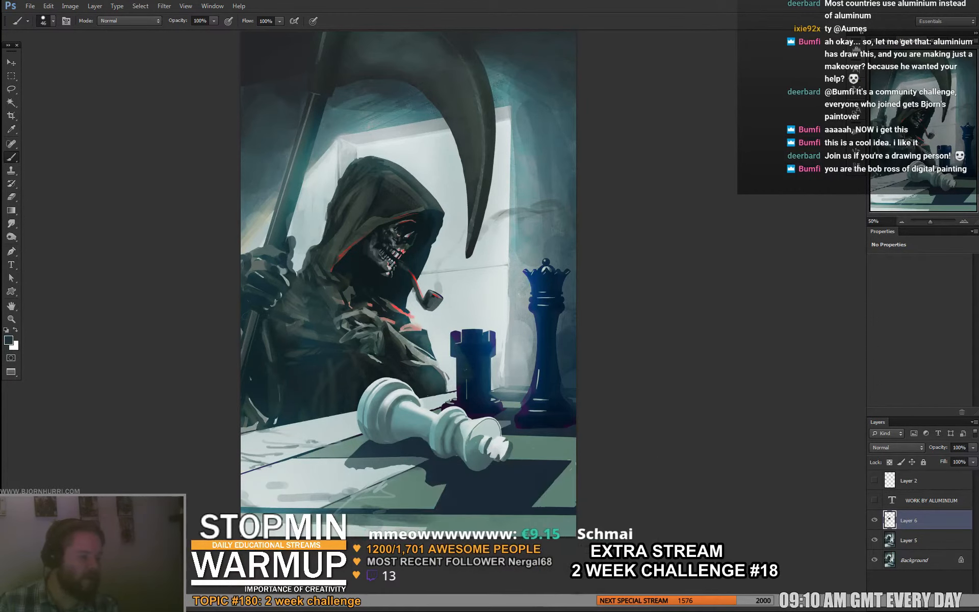
- Lasso the front of the chessboard, copy it to a new layer and skew it vertically by 5.73°
{"action": "key", "text": "l"}
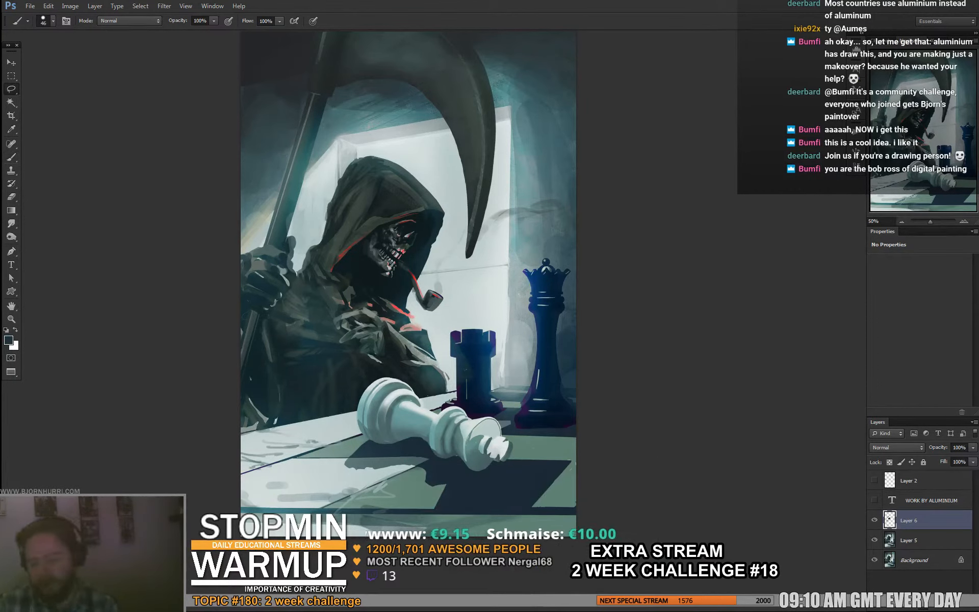
{"action": "left_click_drag", "start_coordinate": [315, 474], "coordinate": [581, 536]}
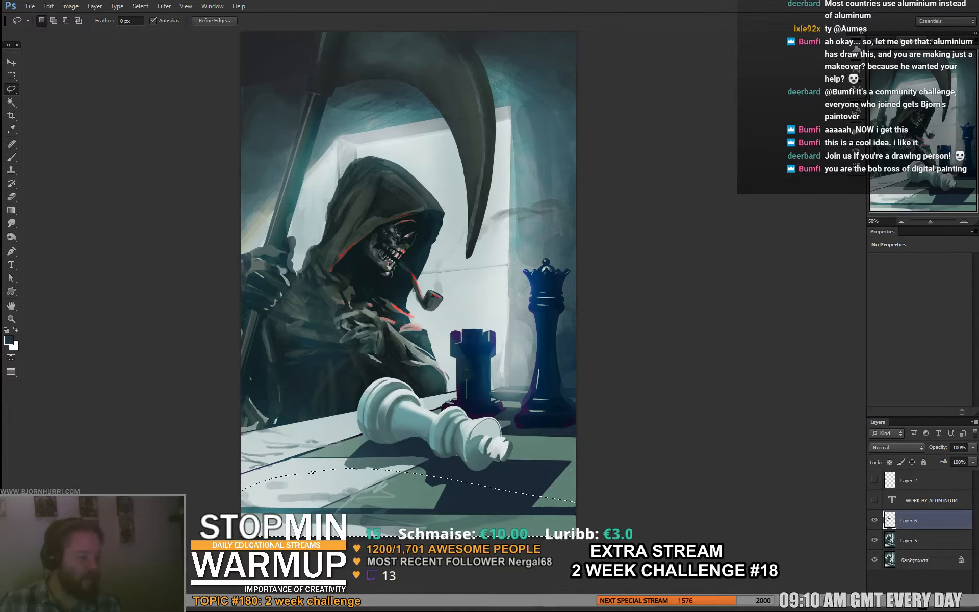
{"action": "key", "text": "ctrl+j"}
{"action": "key", "text": "ctrl+t"}
{"action": "left_click_drag", "start_coordinate": [241, 502], "coordinate": [240, 469]}
{"action": "left_click_drag", "start_coordinate": [408, 492], "coordinate": [407, 516]}
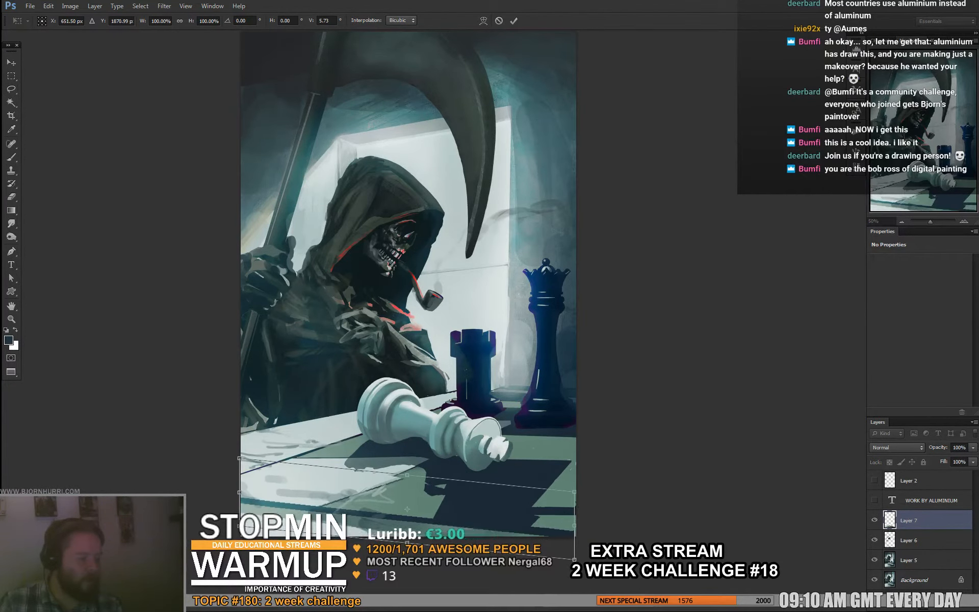
{"action": "key", "text": "Return"}
- Repaint the foreground squares and the fallen king's shadow with the 46 px brush in sampled green and dark tones
{"action": "key", "text": "b"}
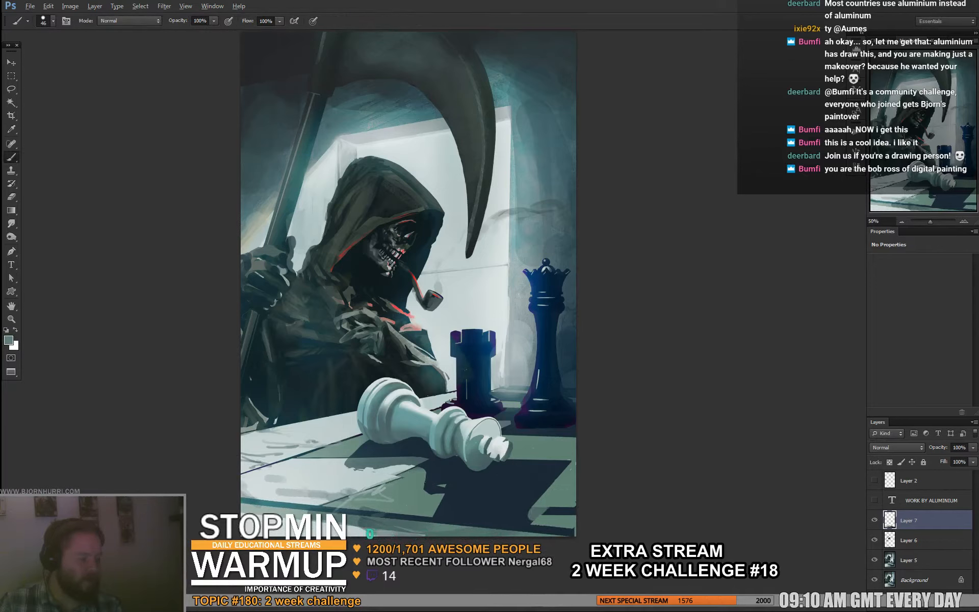
{"action": "left_click", "coordinate": [448, 500], "text": "alt"}
{"action": "mouse_move", "coordinate": [439, 498]}
{"action": "left_mouse_down"}
{"action": "mouse_move", "coordinate": [421, 506]}
{"action": "mouse_move", "coordinate": [409, 492]}
{"action": "mouse_move", "coordinate": [368, 497]}
{"action": "left_mouse_up"}
{"action": "mouse_move", "coordinate": [425, 470]}
{"action": "left_mouse_down"}
{"action": "mouse_move", "coordinate": [363, 504]}
{"action": "mouse_move", "coordinate": [380, 506]}
{"action": "left_mouse_up"}
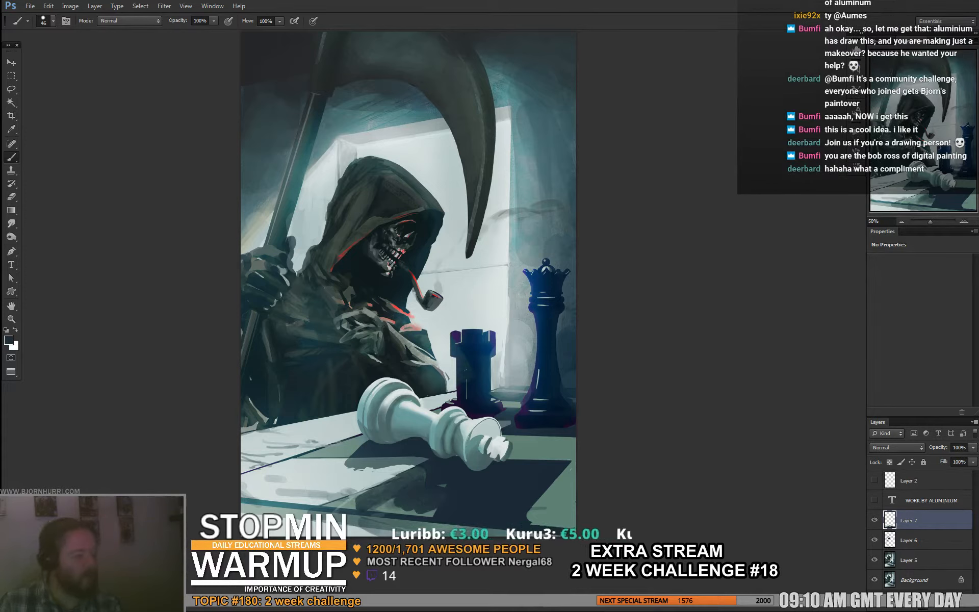
{"action": "mouse_move", "coordinate": [573, 464]}
{"action": "left_mouse_down"}
{"action": "mouse_move", "coordinate": [571, 453]}
{"action": "mouse_move", "coordinate": [572, 463]}
{"action": "left_mouse_up"}
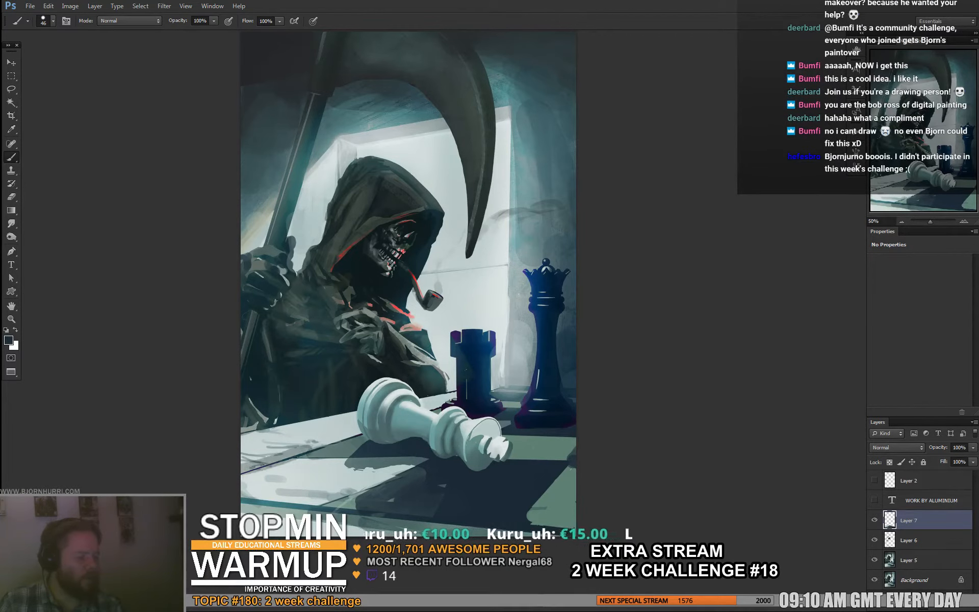
- Set the brush to 16 px and clean up the board's pale border with long strokes along its edge
{"action": "right_click", "coordinate": [449, 402]}
{"action": "type", "text": "16"}
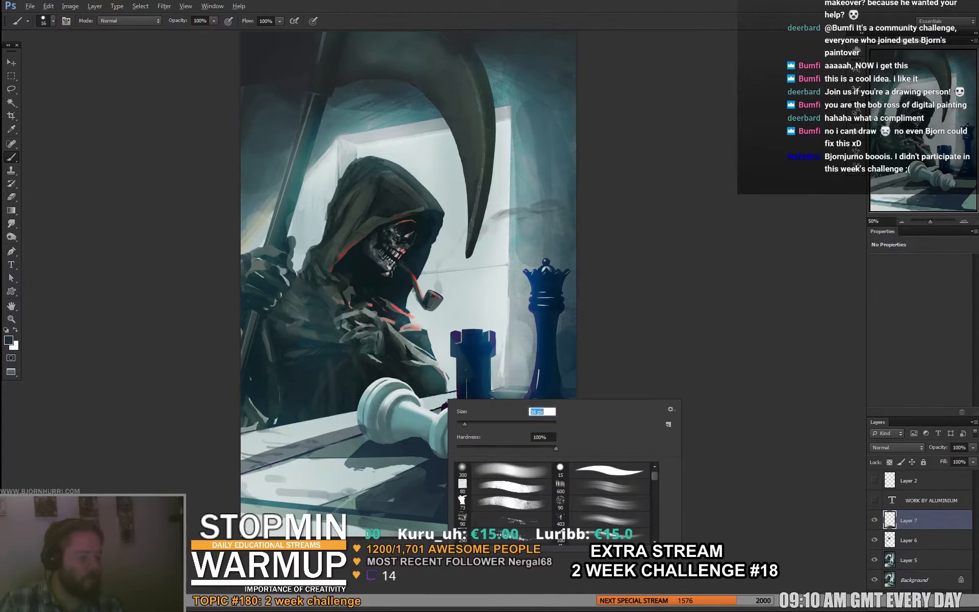
{"action": "key", "text": "Return"}
{"action": "left_click", "coordinate": [317, 432], "text": "alt"}
{"action": "left_click_drag", "start_coordinate": [351, 428], "coordinate": [242, 465]}
{"action": "left_click_drag", "start_coordinate": [320, 436], "coordinate": [241, 461]}
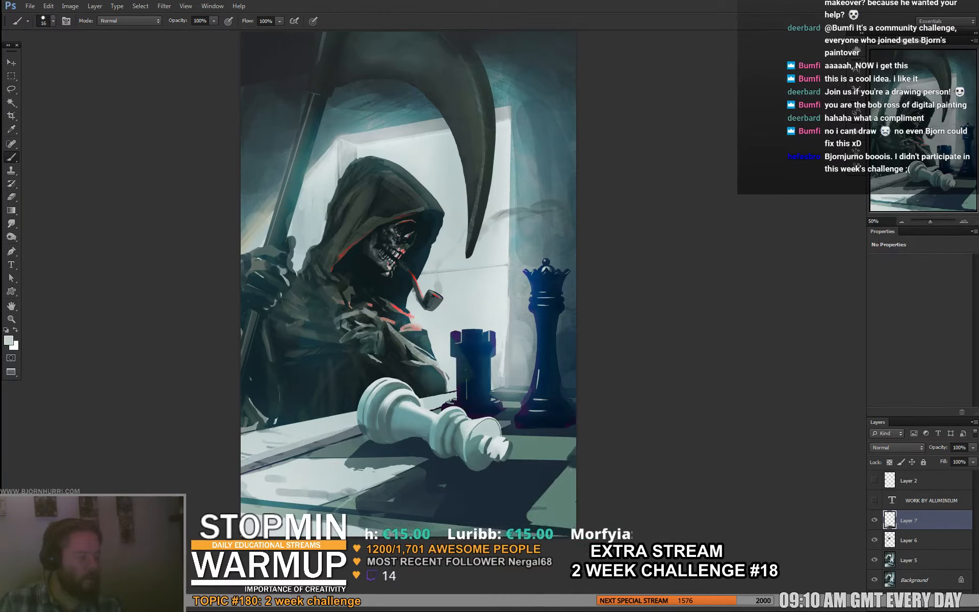
- Paint dark teal strokes over the chessboard's front edge below the king's shadow
{"action": "left_click", "coordinate": [537, 511], "text": "alt"}
{"action": "mouse_move", "coordinate": [530, 508]}
{"action": "left_mouse_down"}
{"action": "mouse_move", "coordinate": [546, 508]}
{"action": "mouse_move", "coordinate": [543, 526]}
{"action": "left_mouse_up"}
{"action": "left_click", "coordinate": [521, 516], "text": "alt"}
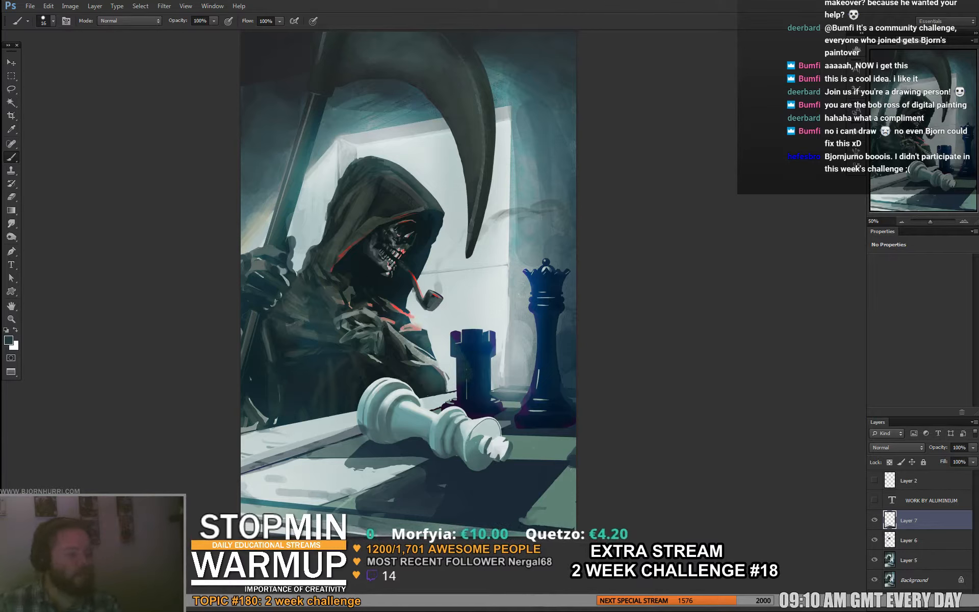
- Switch to a soft 391 px brush and darken the front of the chessboard on a new layer
{"action": "right_click", "coordinate": [374, 474]}
{"action": "left_click", "coordinate": [430, 511]}
{"action": "left_click", "coordinate": [467, 464]}
{"action": "key", "text": "Return"}
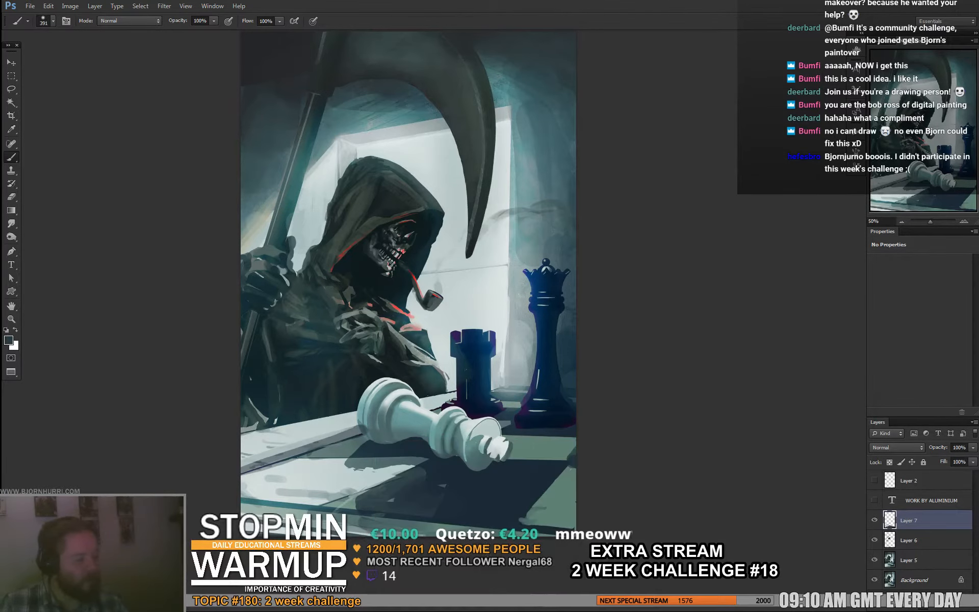
{"action": "key", "text": "ctrl+shift+alt+n"}
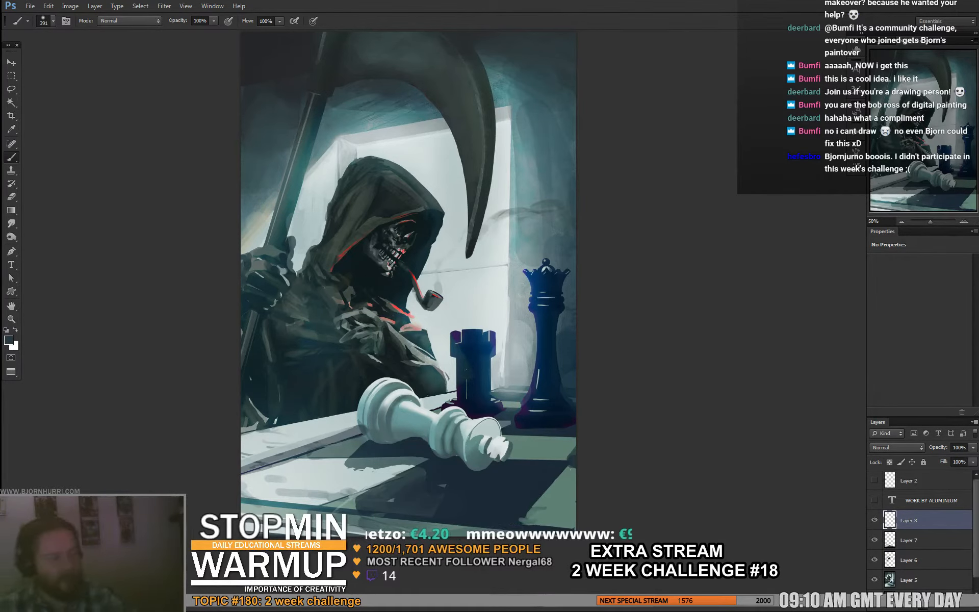
{"action": "left_click", "coordinate": [459, 492], "text": "alt"}
{"action": "mouse_move", "coordinate": [247, 530]}
{"action": "left_mouse_down"}
{"action": "mouse_move", "coordinate": [278, 515]}
{"action": "mouse_move", "coordinate": [242, 505]}
{"action": "mouse_move", "coordinate": [278, 522]}
{"action": "left_mouse_up"}
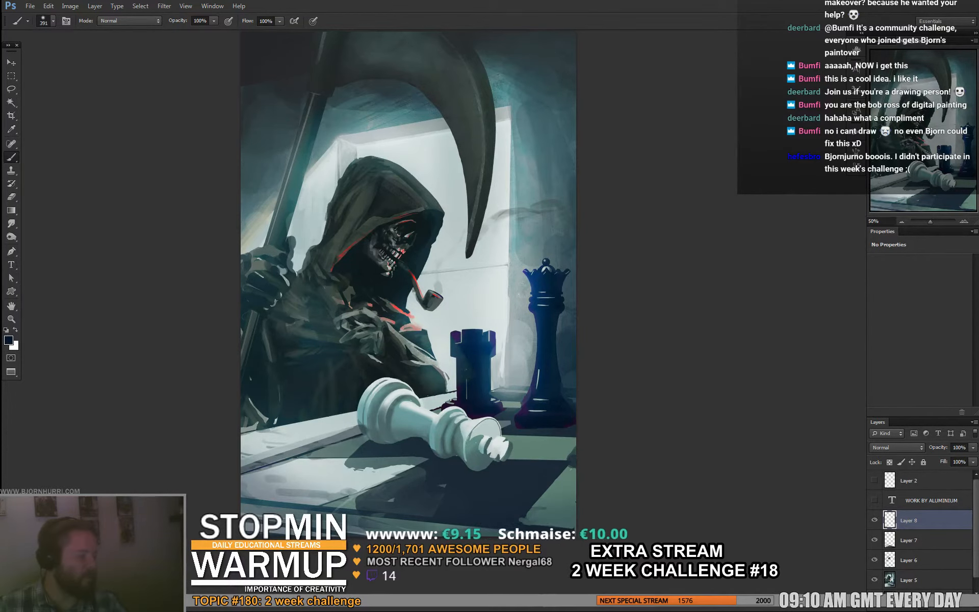
- Undo the pale stroke and glaze a soft dark tone over the reaper's hand and the wall behind the scythe shaft
{"action": "left_click_drag", "start_coordinate": [408, 285], "coordinate": [386, 316]}
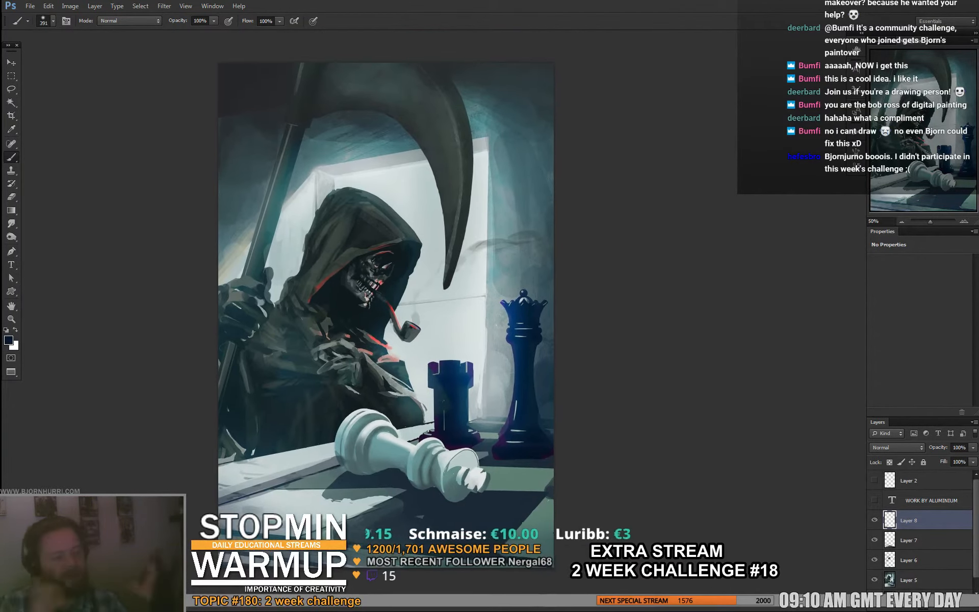
{"action": "left_click", "coordinate": [232, 255], "text": "alt"}
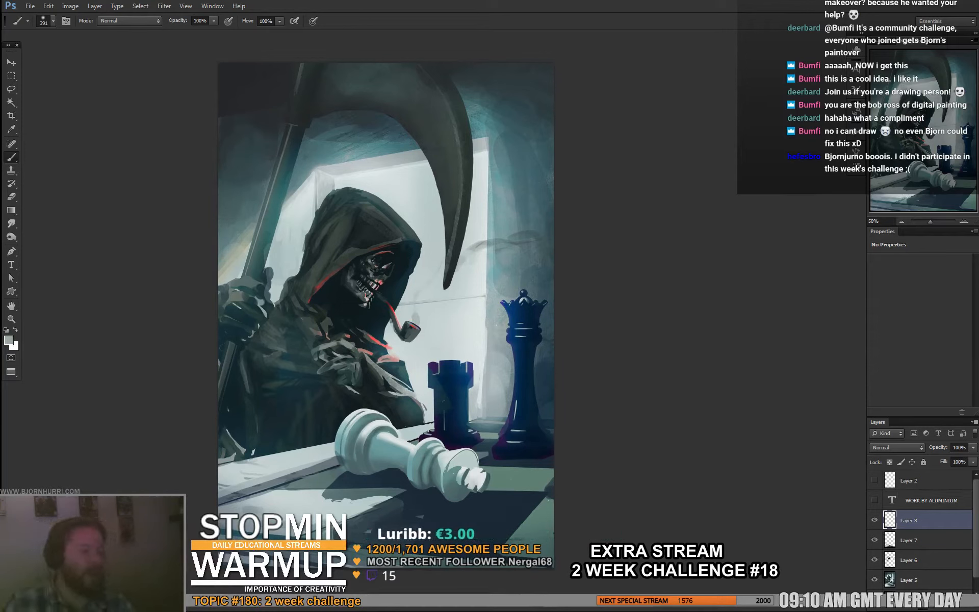
{"action": "key", "text": "ctrl+z"}
{"action": "left_click", "coordinate": [239, 291], "text": "alt"}
{"action": "mouse_move", "coordinate": [240, 242]}
{"action": "left_mouse_down"}
{"action": "mouse_move", "coordinate": [227, 283]}
{"action": "mouse_move", "coordinate": [228, 262]}
{"action": "mouse_move", "coordinate": [233, 246]}
{"action": "mouse_move", "coordinate": [227, 314]}
{"action": "left_mouse_up"}
{"action": "left_click", "coordinate": [338, 304], "text": "alt"}
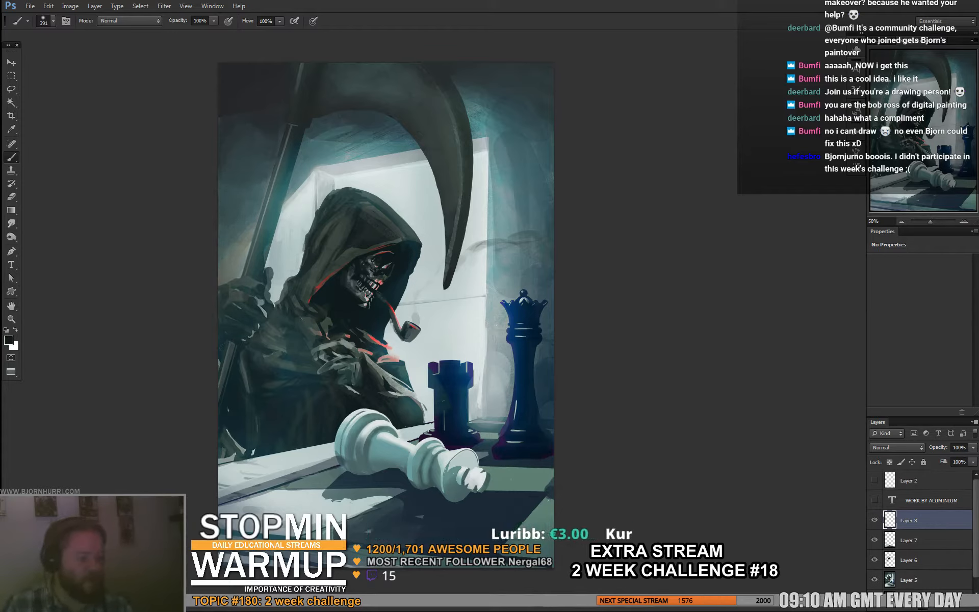
- Select the whole canvas and paste a merged copy of all visible layers as a new layer
{"action": "left_click_drag", "start_coordinate": [387, 306], "coordinate": [367, 314]}
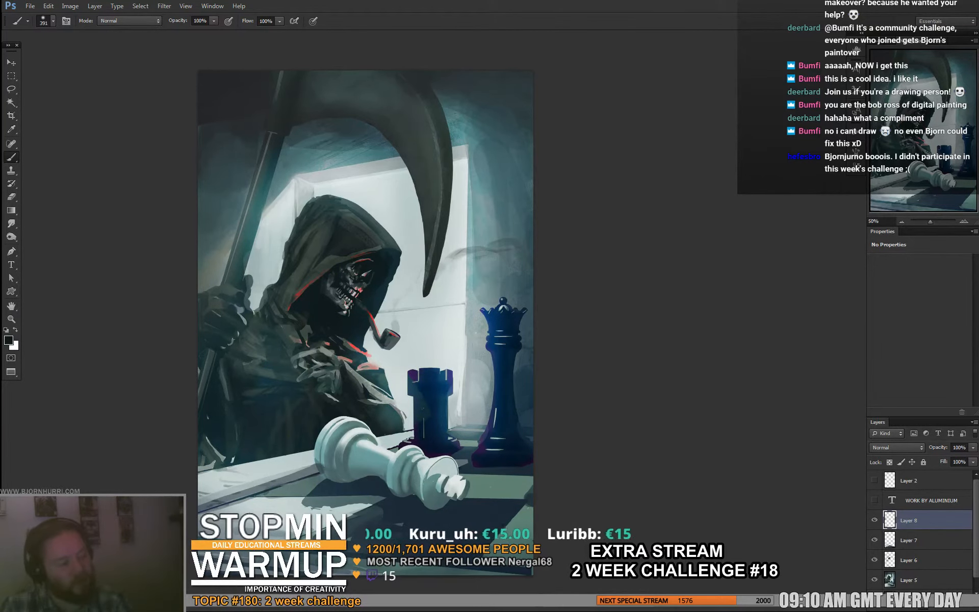
{"action": "left_click_drag", "start_coordinate": [367, 315], "coordinate": [367, 316]}
{"action": "key", "text": "ctrl+a"}
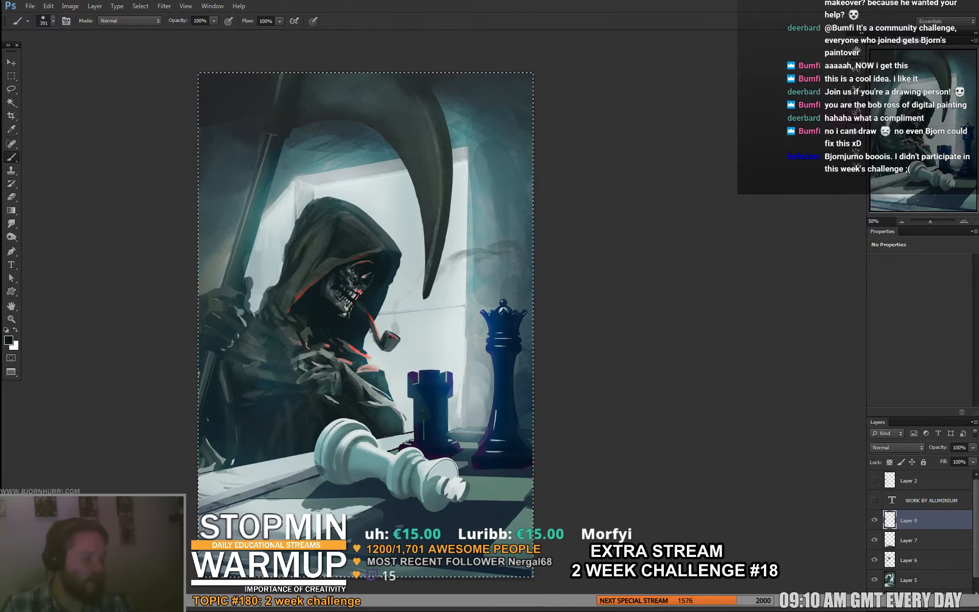
{"action": "key", "text": "ctrl+shift+c"}
{"action": "key", "text": "ctrl+v"}
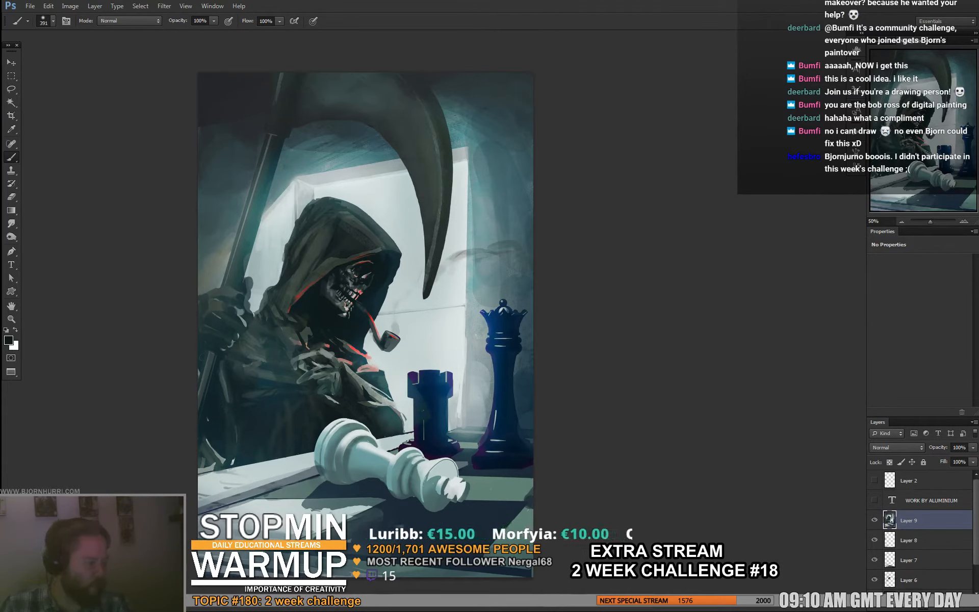
- Merge the paintover layers from Layer 5 up to the merged copy into a single layer above the Background
{"action": "scroll", "coordinate": [920, 533], "scroll_direction": "down", "scroll_amount": 2}
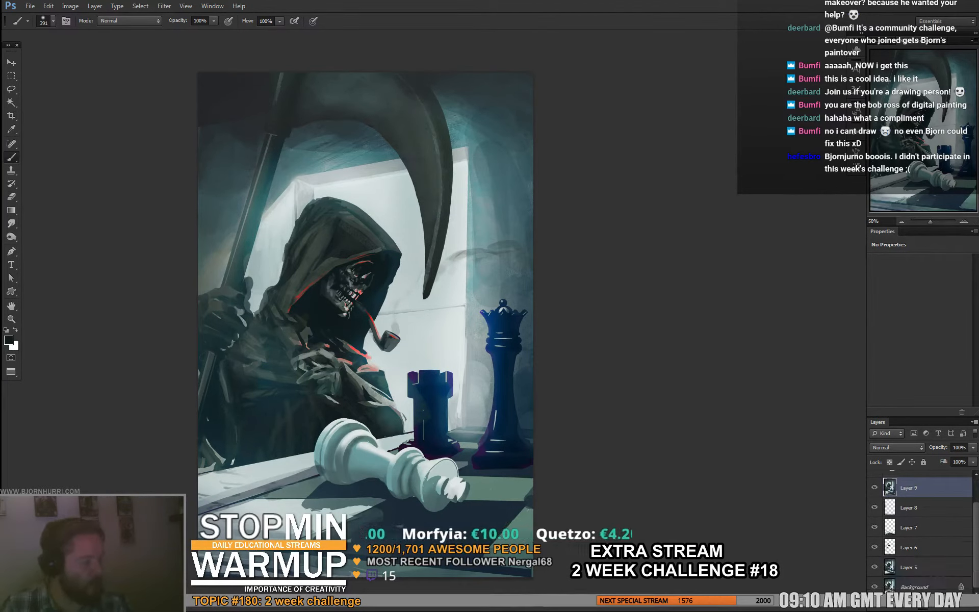
{"action": "left_click", "coordinate": [921, 567], "text": "shift"}
{"action": "key", "text": "ctrl+e"}
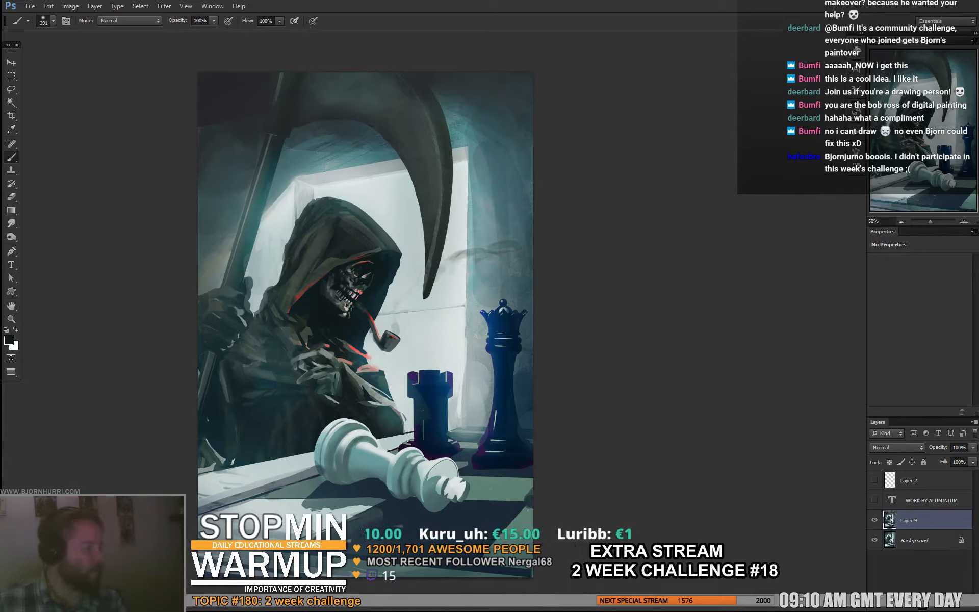
- Add a Color Dodge layer and set up a soft 484 px brush with teal sampled from the wall behind the scythe
{"action": "key", "text": "ctrl+shift+alt+n"}
{"action": "left_click", "coordinate": [896, 448]}
{"action": "left_click", "coordinate": [892, 274]}
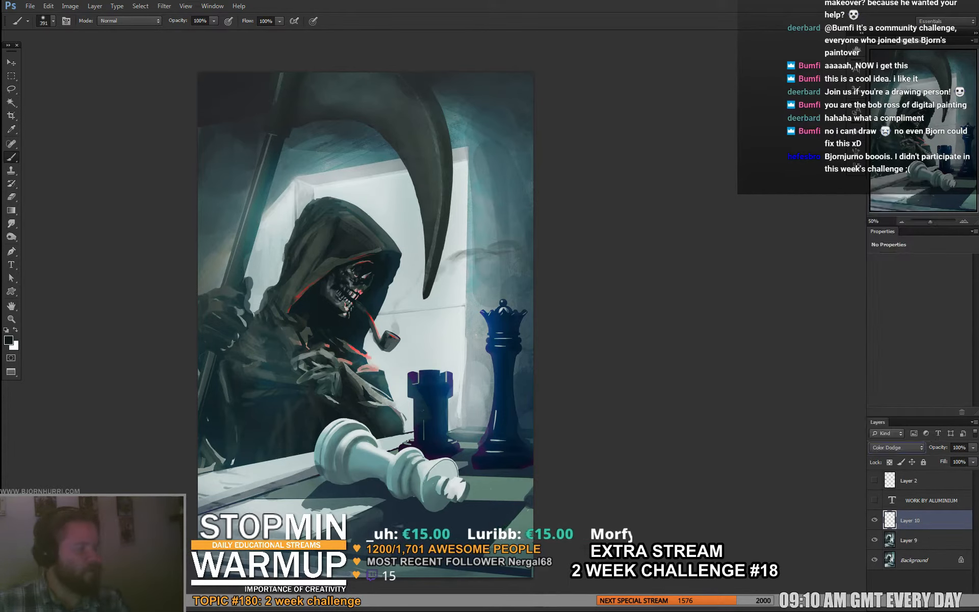
{"action": "left_click", "coordinate": [373, 161], "text": "alt"}
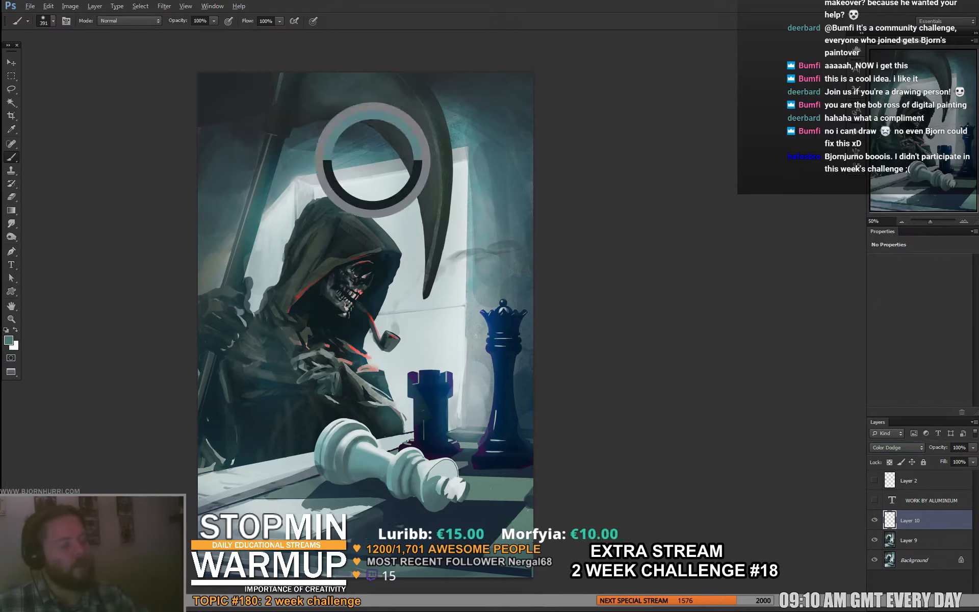
{"action": "right_click", "coordinate": [393, 226]}
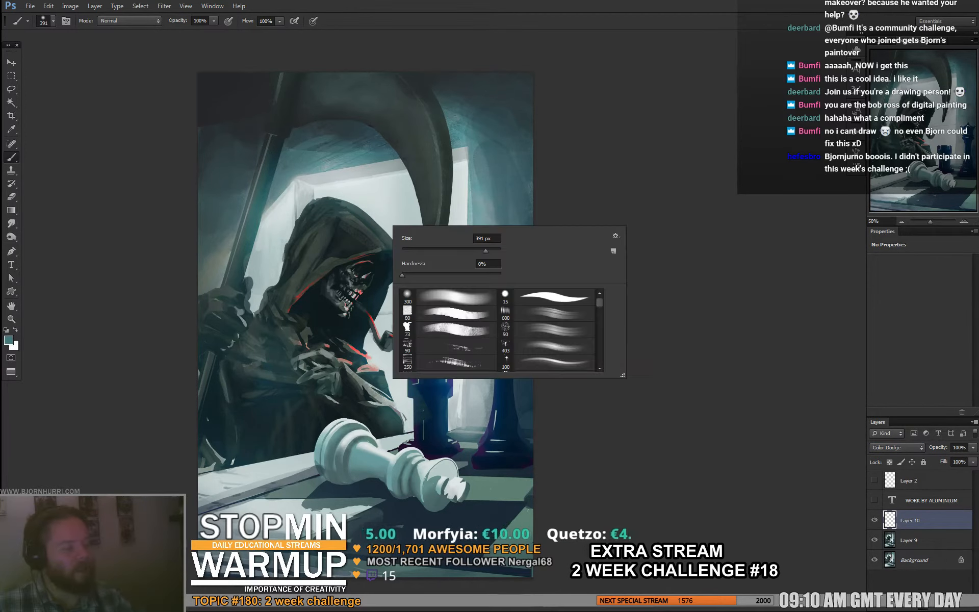
{"action": "left_click", "coordinate": [439, 297]}
{"action": "left_click_drag", "start_coordinate": [483, 251], "coordinate": [490, 250]}
{"action": "key", "text": "Return"}
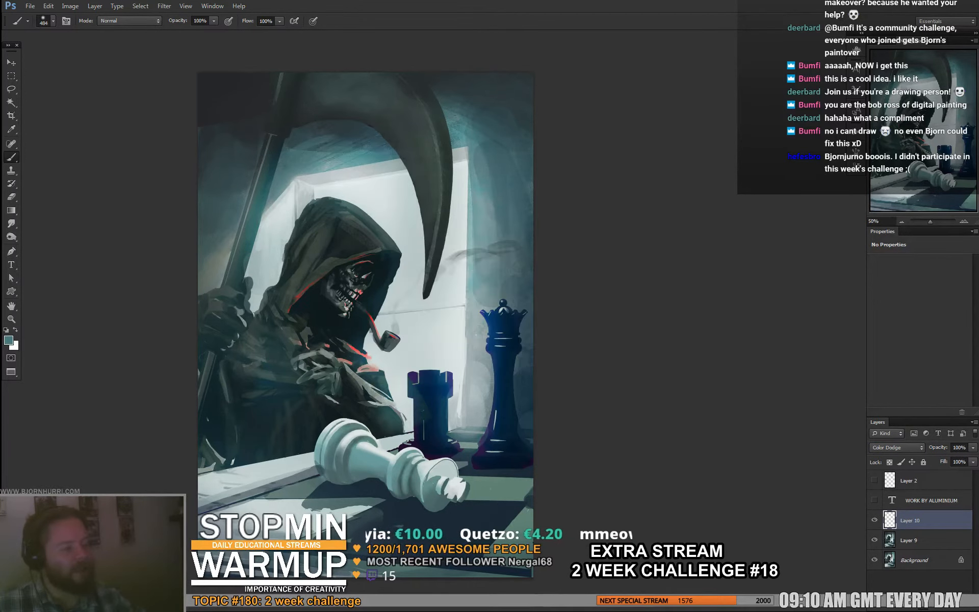
- Paint a soft glow along the scythe shaft and in the gap between the rook and the queen
{"action": "left_click", "coordinate": [231, 251]}
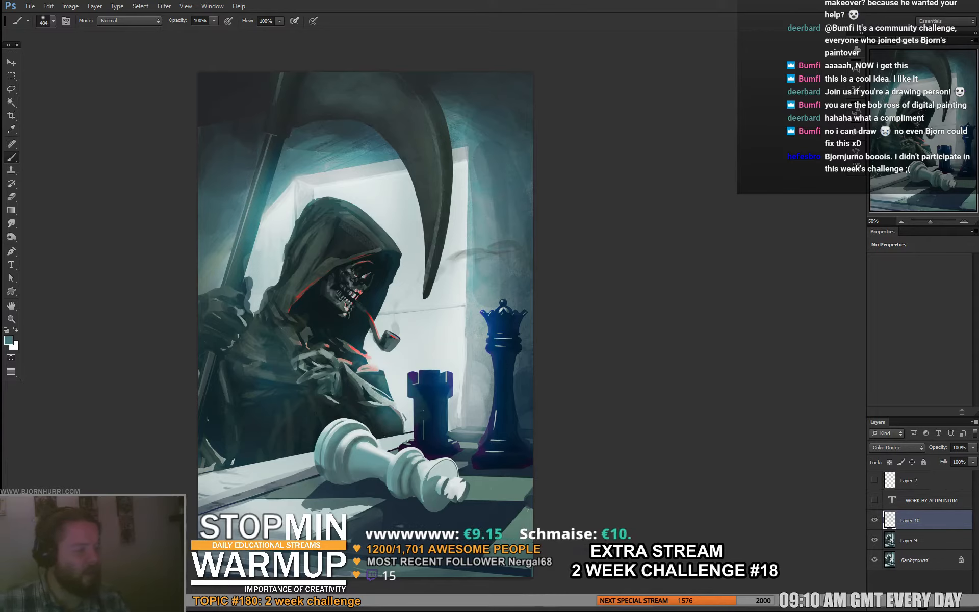
{"action": "left_click", "coordinate": [465, 385]}
{"action": "left_click", "coordinate": [464, 379]}
{"action": "left_click", "coordinate": [469, 401]}
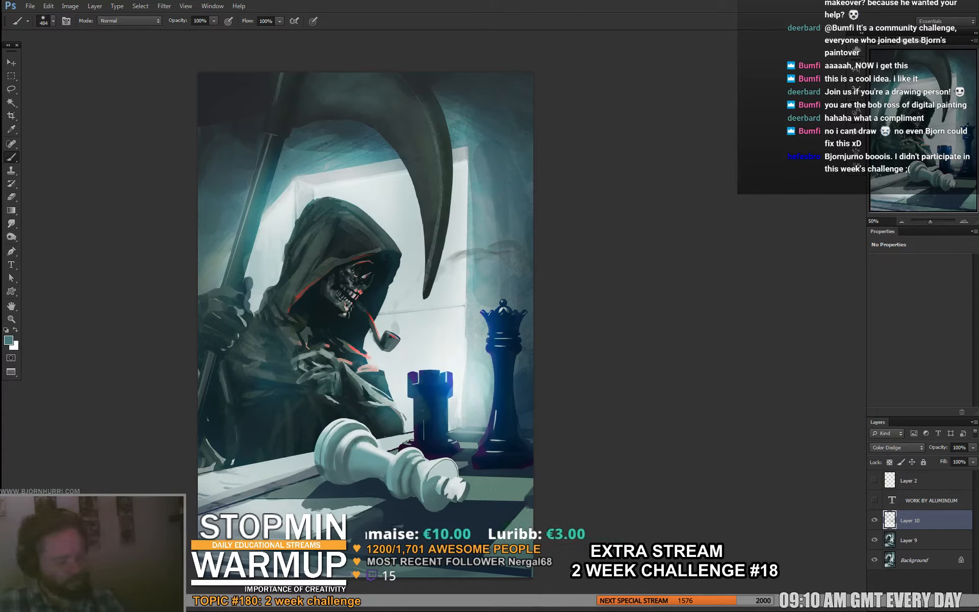
- Add a new layer and softly darken the front of the chessboard with a dark blue-grey
{"action": "key", "text": "ctrl+shift+alt+n"}
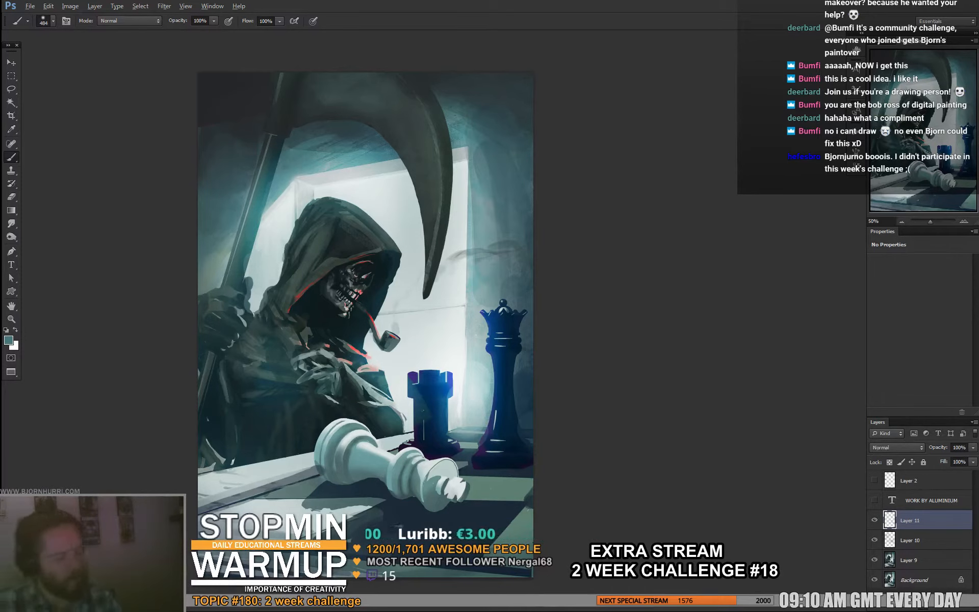
{"action": "left_click", "coordinate": [402, 516], "text": "alt"}
{"action": "left_click_drag", "start_coordinate": [336, 553], "coordinate": [255, 554]}
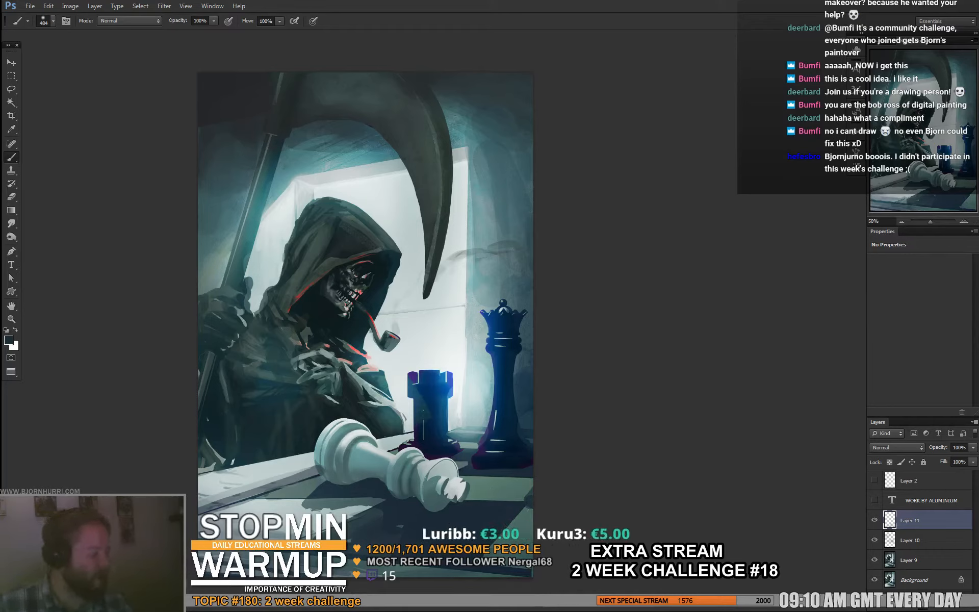
- Add a Hue/Saturation adjustment layer and set the saturation of the Reds to -100
{"action": "left_click", "coordinate": [924, 600]}
{"action": "left_click", "coordinate": [913, 479]}
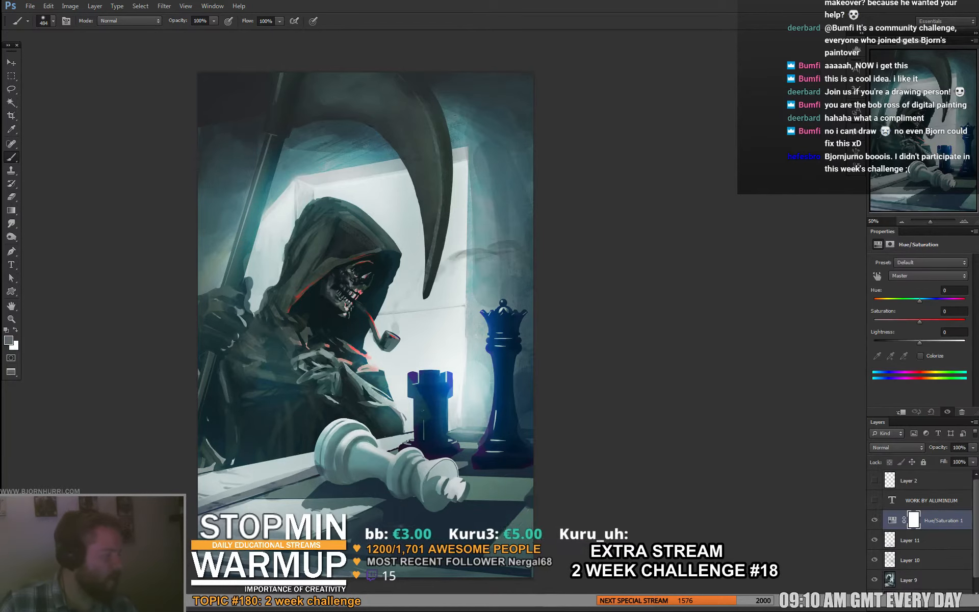
{"action": "left_click", "coordinate": [928, 275]}
{"action": "left_click", "coordinate": [917, 293]}
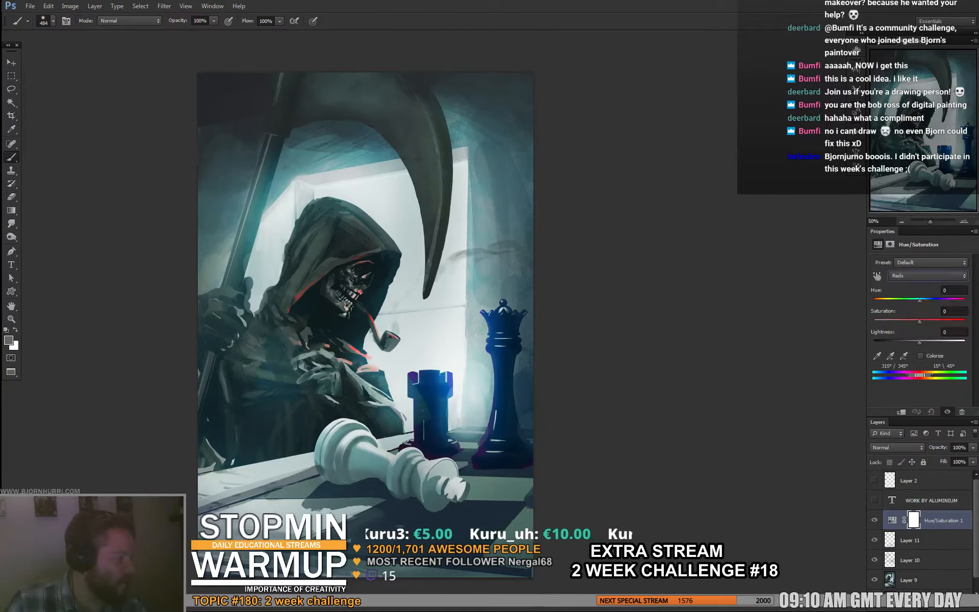
{"action": "left_click_drag", "start_coordinate": [906, 321], "coordinate": [874, 322]}
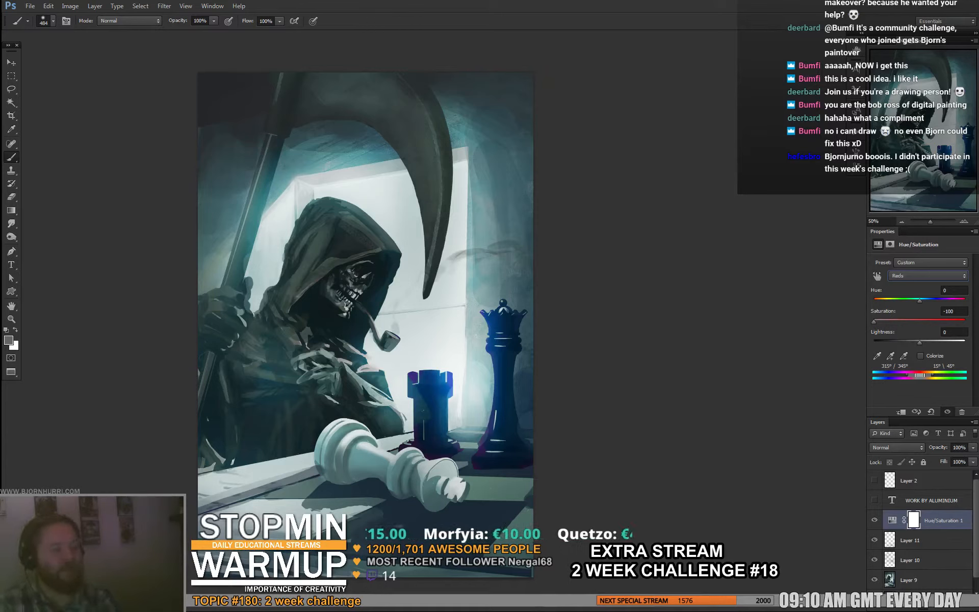
- Add a Soft Light layer and glaze a soft dark tone sampled from the painting over the reaper's cloak
{"action": "key", "text": "ctrl+shift+alt+n"}
{"action": "left_click", "coordinate": [891, 447]}
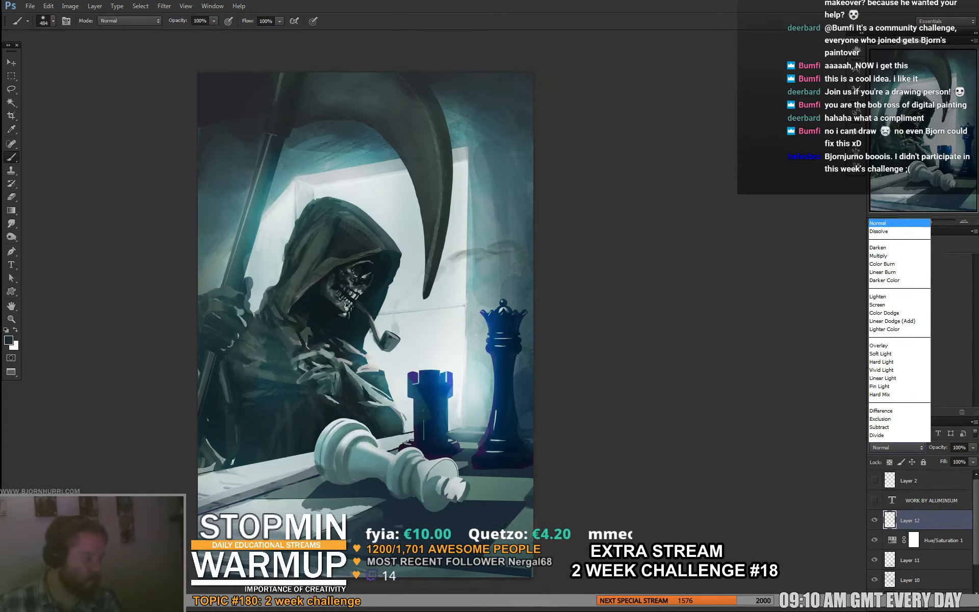
{"action": "left_click", "coordinate": [893, 315]}
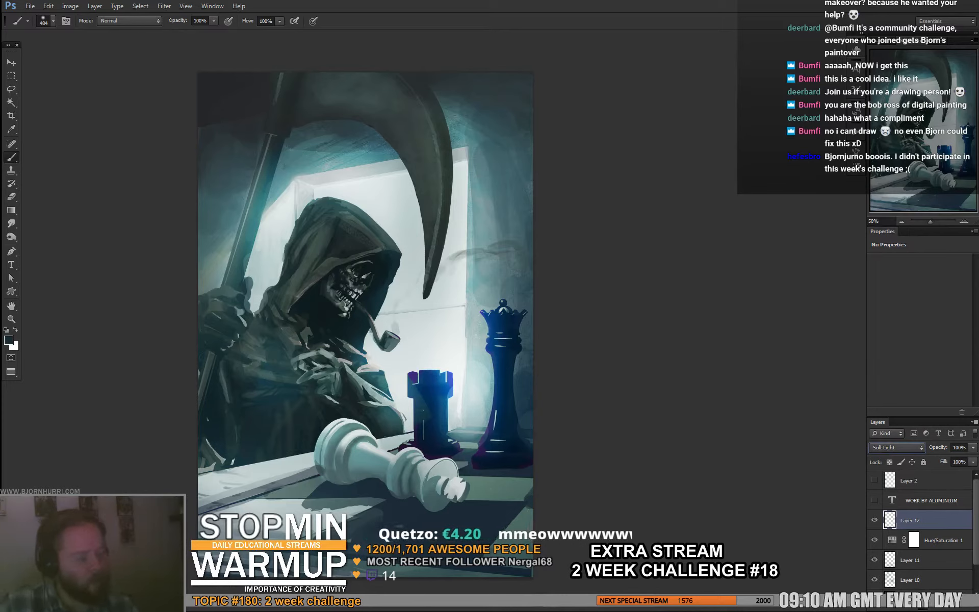
{"action": "left_click", "coordinate": [317, 304], "text": "alt"}
{"action": "left_click_drag", "start_coordinate": [263, 366], "coordinate": [227, 352]}
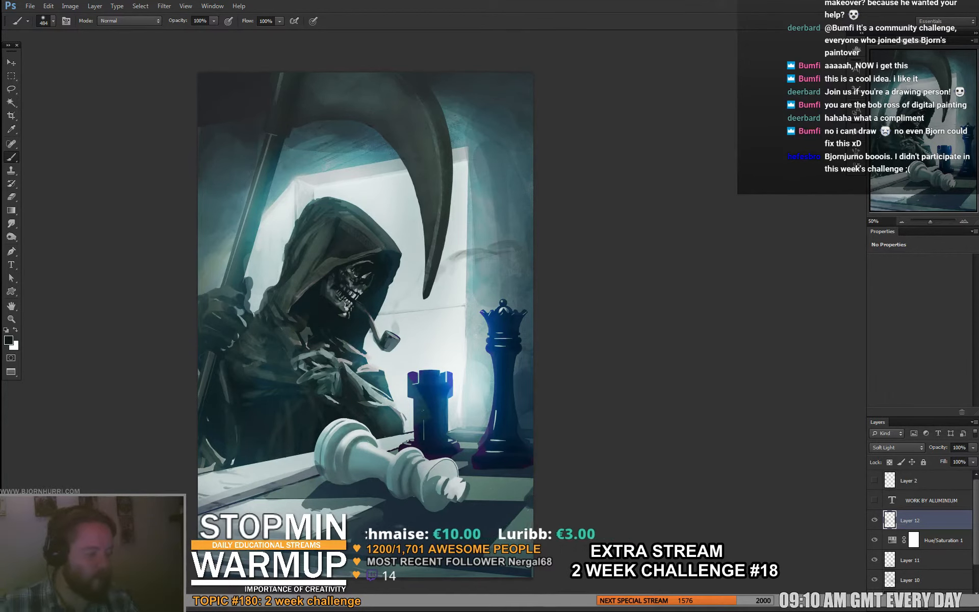
- Paste a merged copy of the whole canvas and merge it with the paintover layers down to Layer 9
{"action": "scroll", "coordinate": [366, 316], "scroll_direction": "down", "scroll_amount": 1}
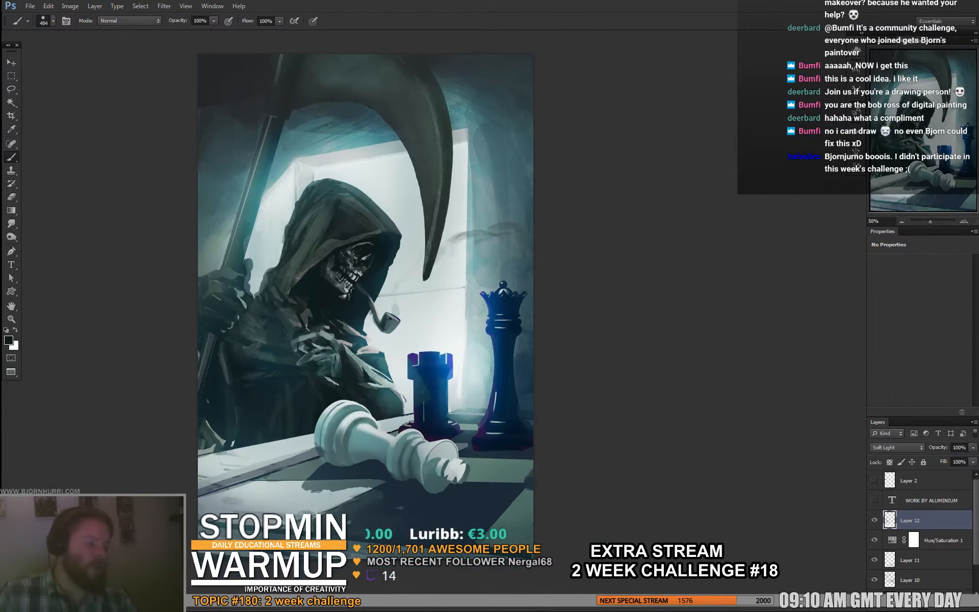
{"action": "left_click_drag", "start_coordinate": [366, 316], "coordinate": [363, 319]}
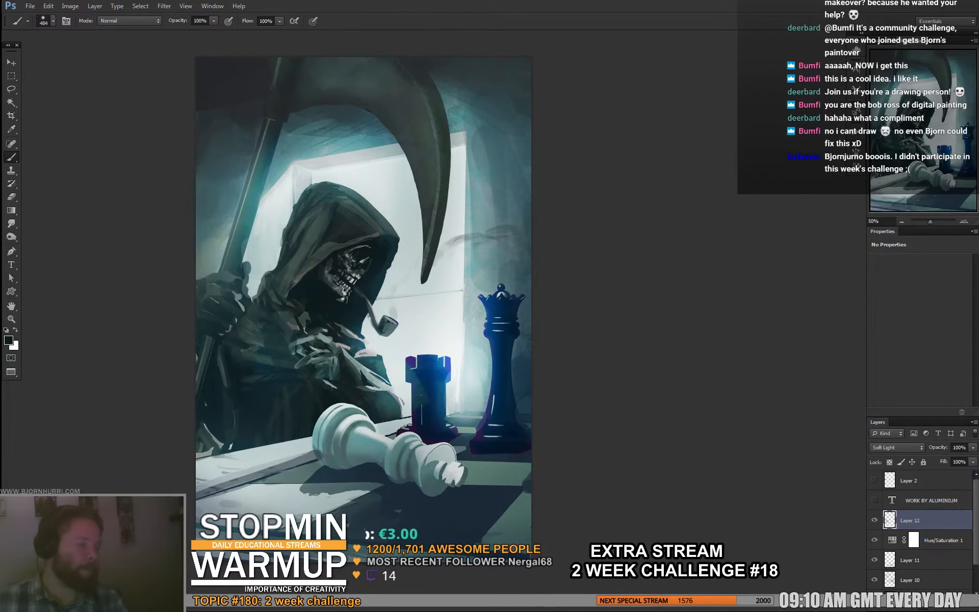
{"action": "key", "text": "ctrl+a"}
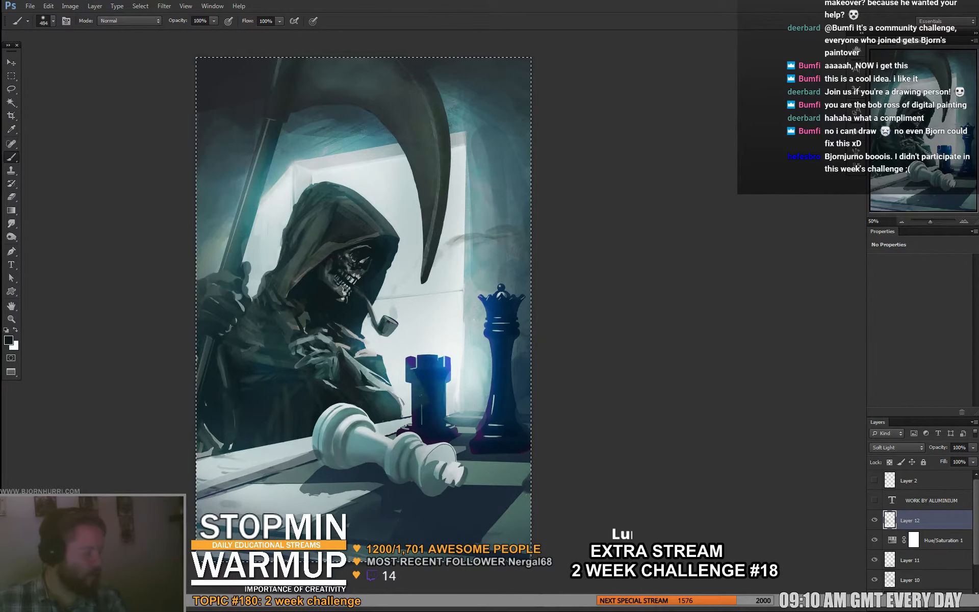
{"action": "key", "text": "ctrl+shift+c"}
{"action": "key", "text": "ctrl+v"}
{"action": "left_click", "coordinate": [918, 567], "text": "shift"}
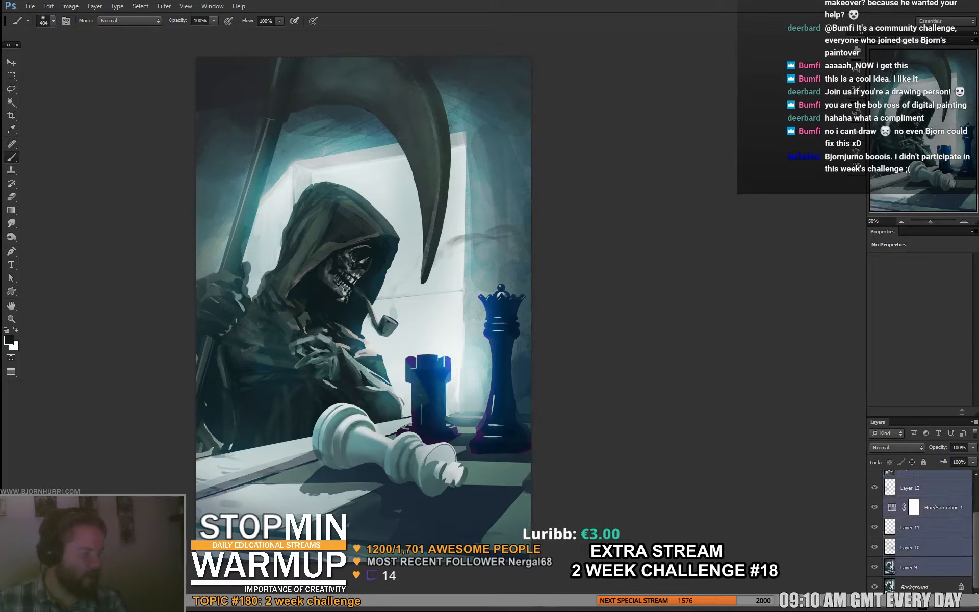
{"action": "key", "text": "ctrl+e"}
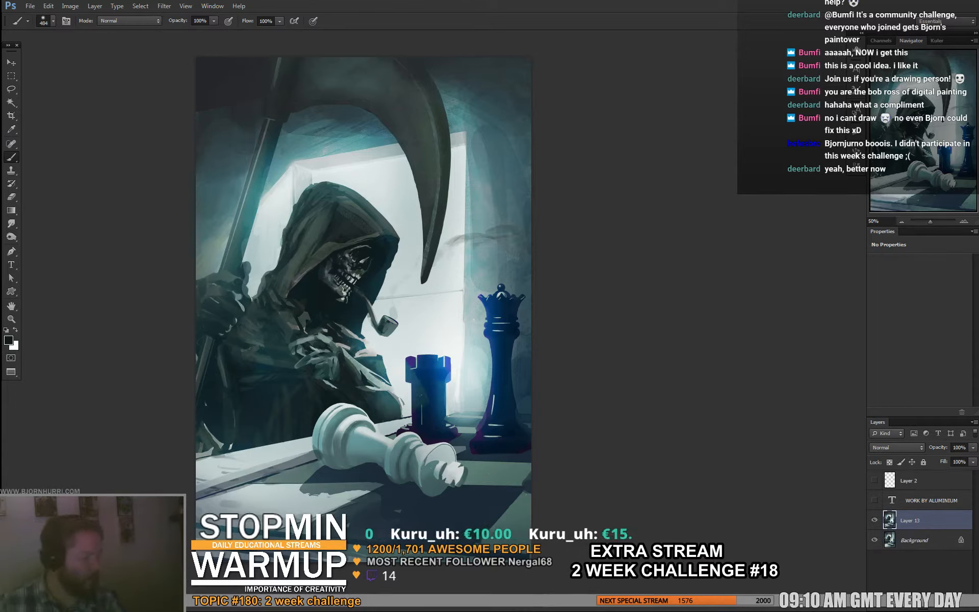
- Add a new layer and set up a hard round 43 px brush with pale grey sampled from the lit wall
{"action": "key", "text": "ctrl+shift+alt+n"}
{"action": "right_click", "coordinate": [507, 537]}
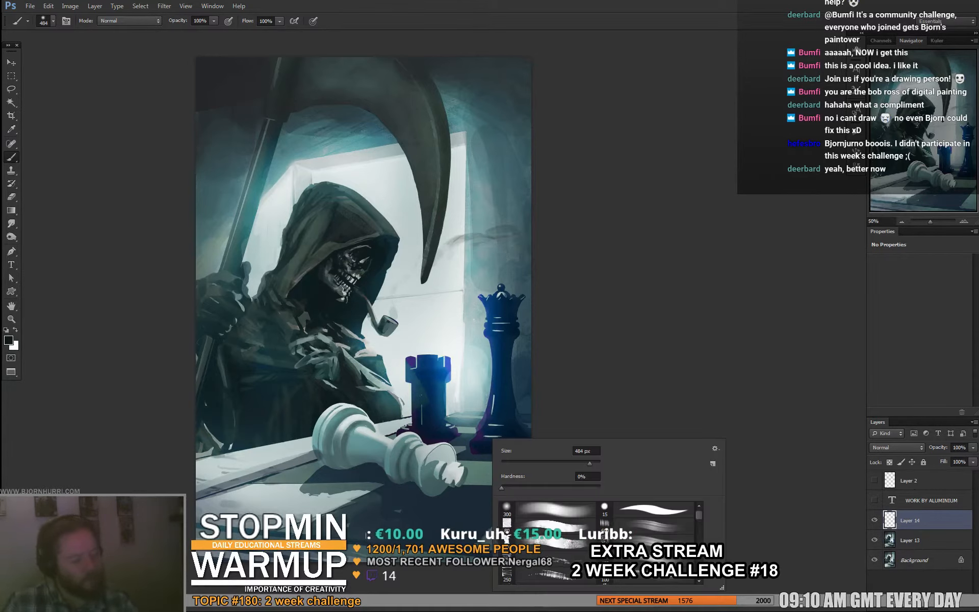
{"action": "left_click", "coordinate": [549, 526]}
{"action": "left_click", "coordinate": [548, 510]}
{"action": "mouse_move", "coordinate": [502, 488]}
{"action": "left_mouse_down"}
{"action": "mouse_move", "coordinate": [601, 488]}
{"action": "mouse_move", "coordinate": [522, 464]}
{"action": "left_mouse_up"}
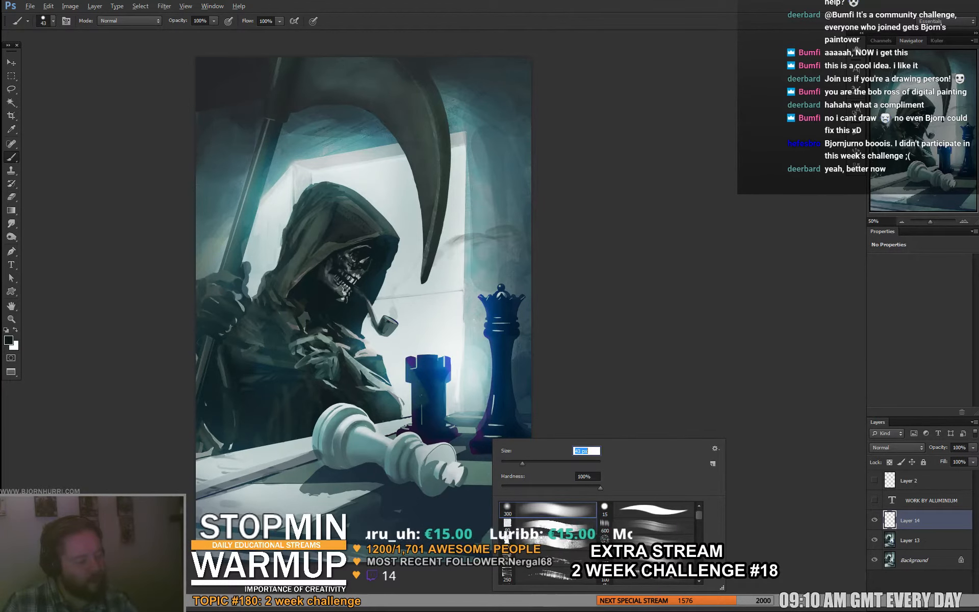
{"action": "left_click", "coordinate": [467, 332], "text": "alt"}
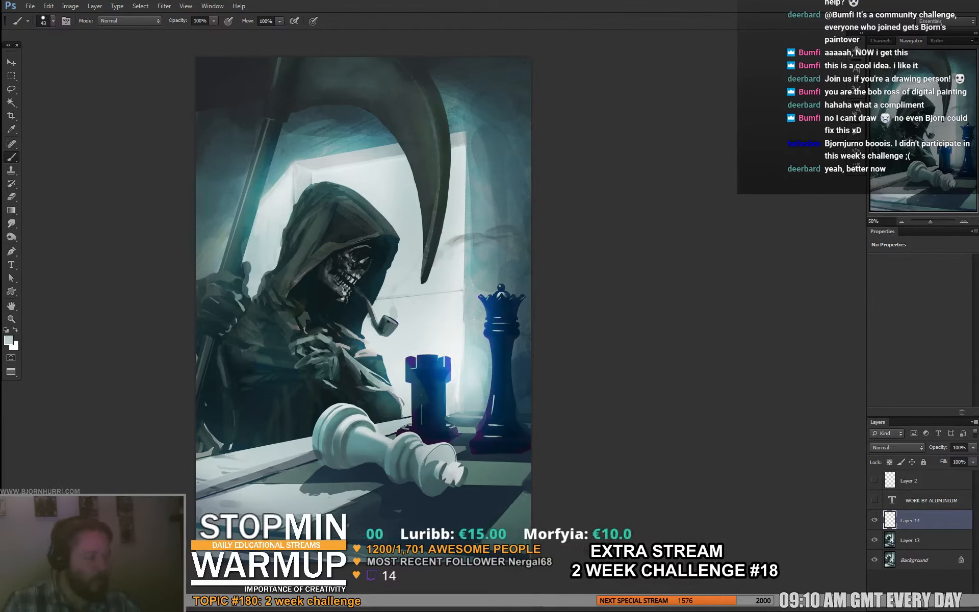
- Paint faint vertical reflections onto the chessboard below the fallen king's crown, using colours sampled from the board and the lit wall
{"action": "mouse_move", "coordinate": [460, 455]}
{"action": "left_mouse_down"}
{"action": "mouse_move", "coordinate": [456, 440]}
{"action": "mouse_move", "coordinate": [460, 457]}
{"action": "left_mouse_up"}
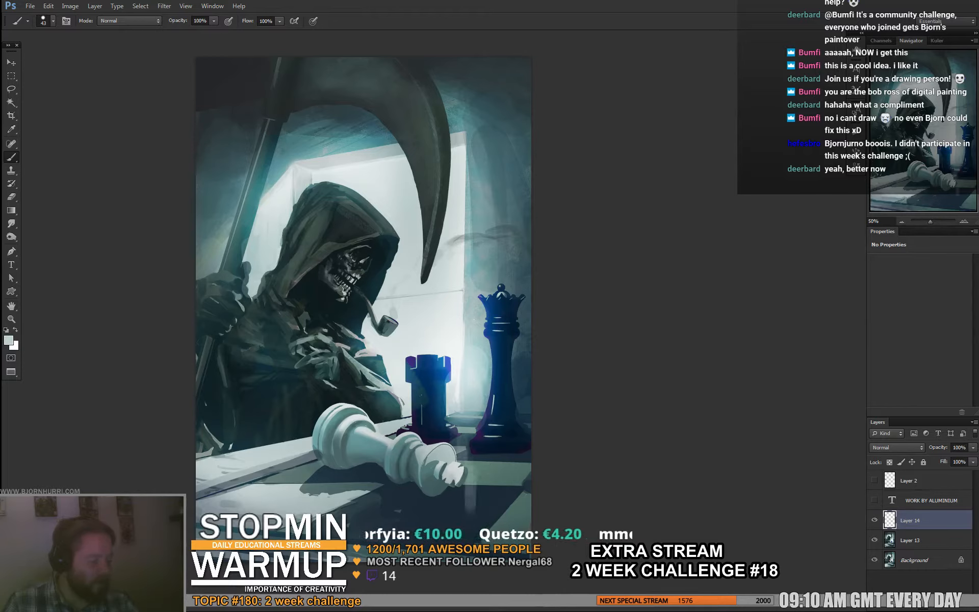
{"action": "left_click_drag", "start_coordinate": [483, 484], "coordinate": [474, 532]}
{"action": "left_click", "coordinate": [475, 515], "text": "alt"}
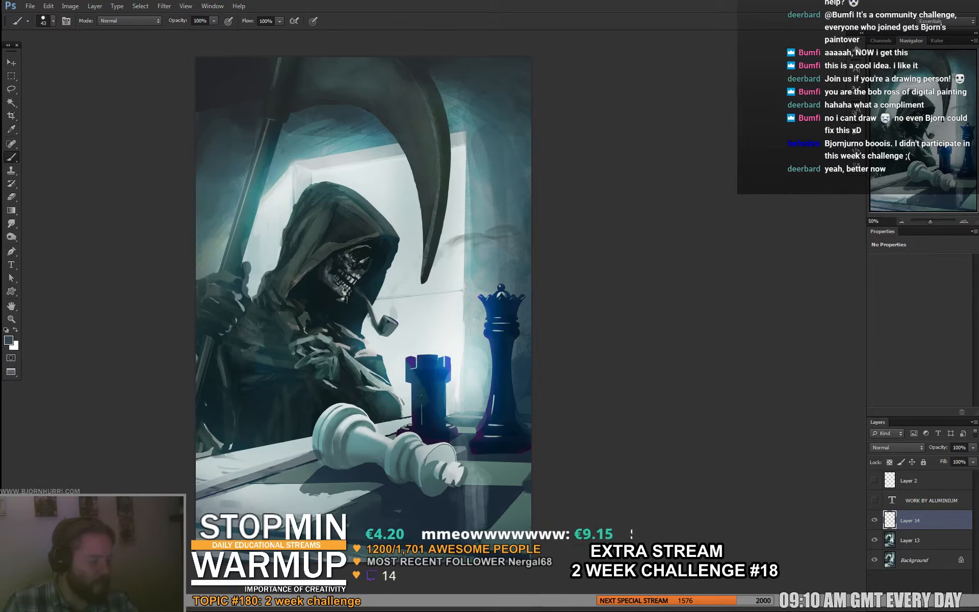
{"action": "key", "text": "e"}
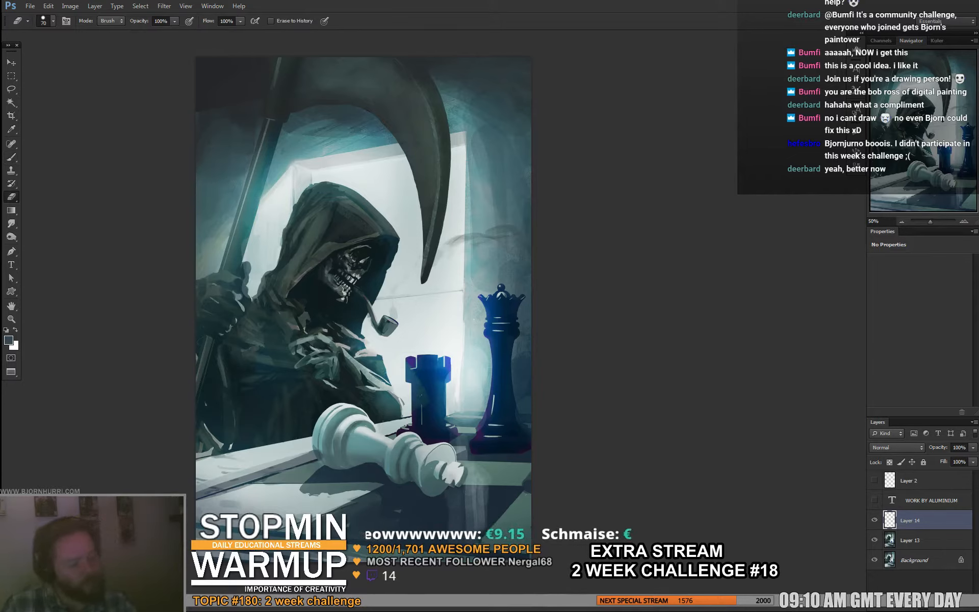
{"action": "key", "text": "b"}
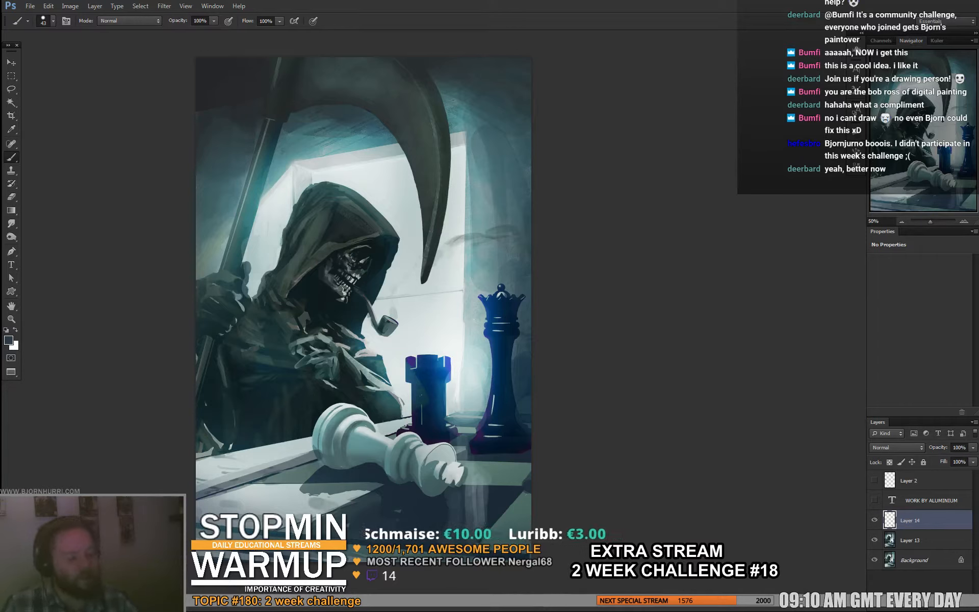
{"action": "left_click", "coordinate": [413, 315], "text": "alt"}
{"action": "left_click", "coordinate": [433, 293], "text": "alt"}
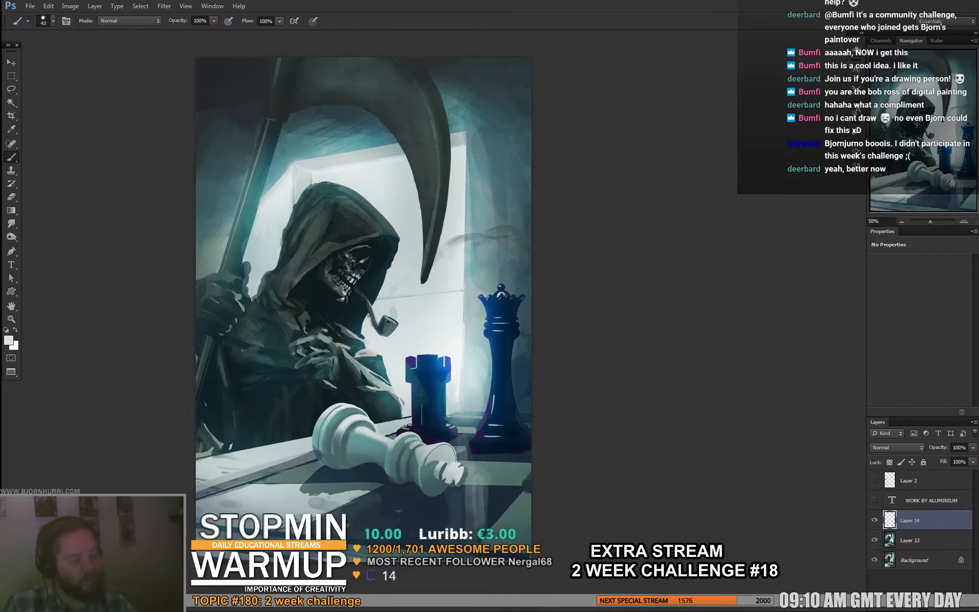
{"action": "left_click", "coordinate": [475, 237], "text": "alt"}
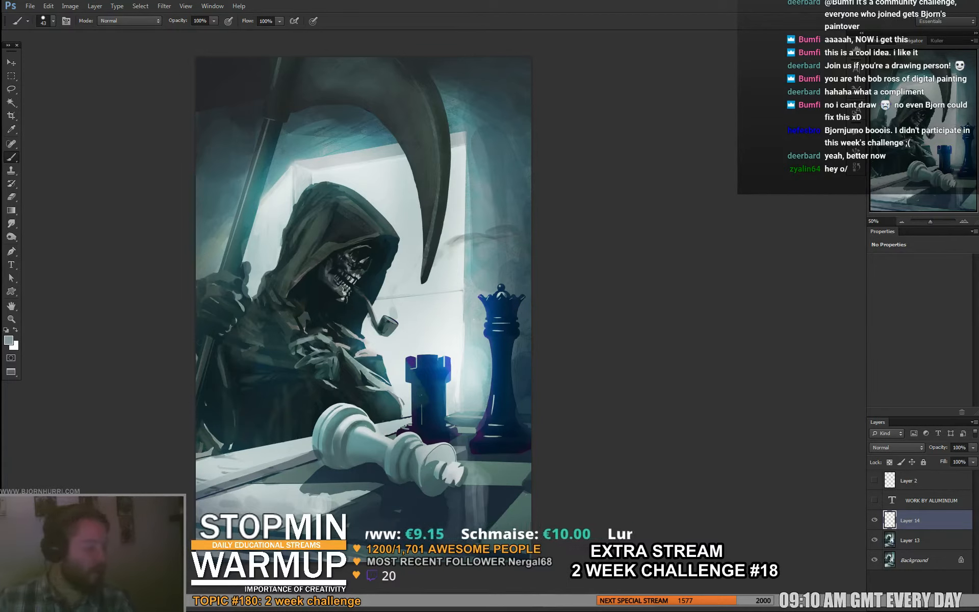
- Paste another merged copy of the canvas and merge it with the reflection layer and the paintover layer below
{"action": "key", "text": "ctrl+a"}
{"action": "key", "text": "ctrl+shift+c"}
{"action": "key", "text": "ctrl+v"}
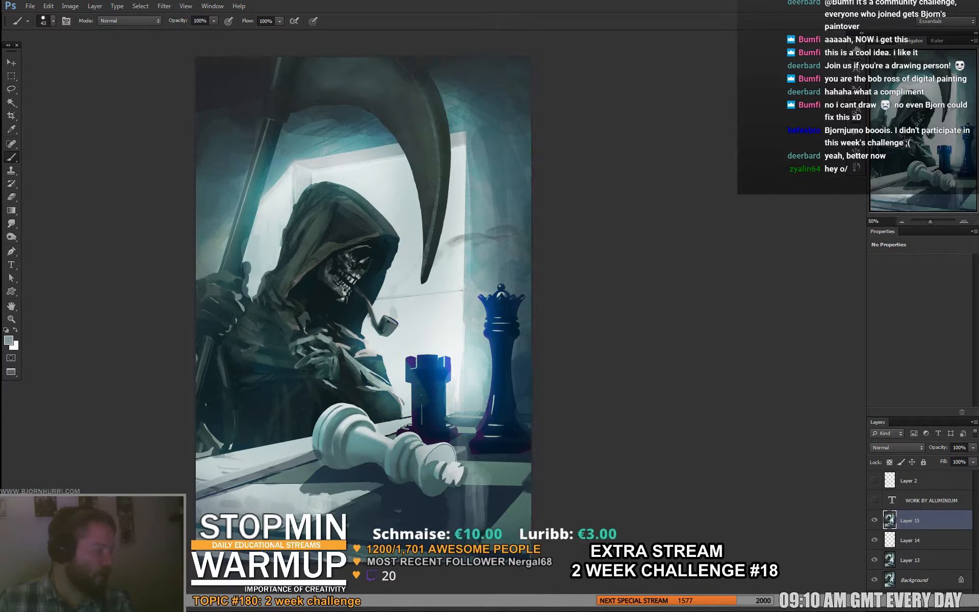
{"action": "left_click", "coordinate": [910, 560], "text": "shift"}
{"action": "key", "text": "ctrl+e"}
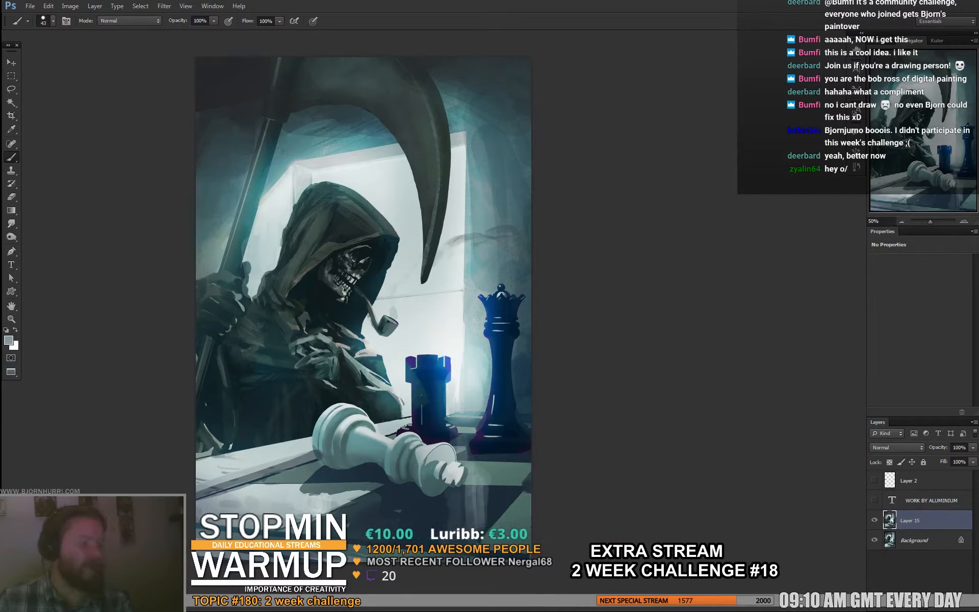
- Toggle the merged paintover layer's visibility repeatedly to compare it with the original painting
{"action": "left_click", "coordinate": [875, 520]}
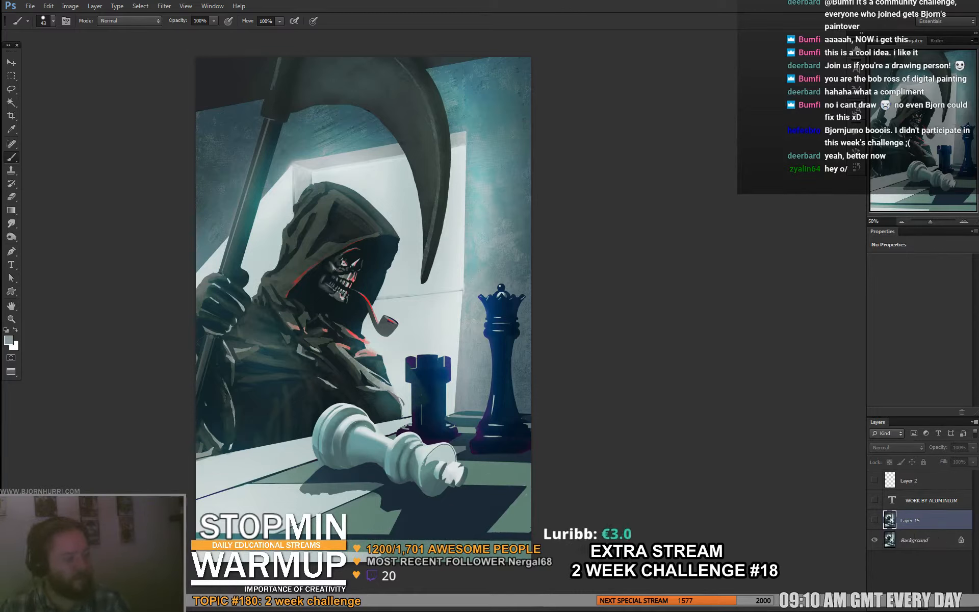
{"action": "left_click", "coordinate": [875, 519]}
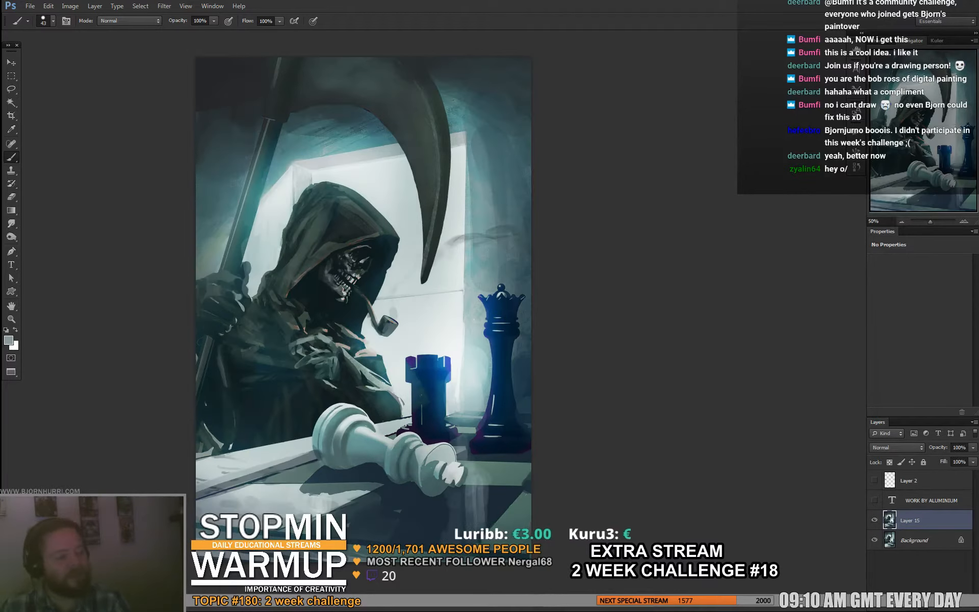
{"action": "left_click", "coordinate": [875, 520]}
{"action": "left_click", "coordinate": [874, 519]}
{"action": "left_click", "coordinate": [874, 520]}
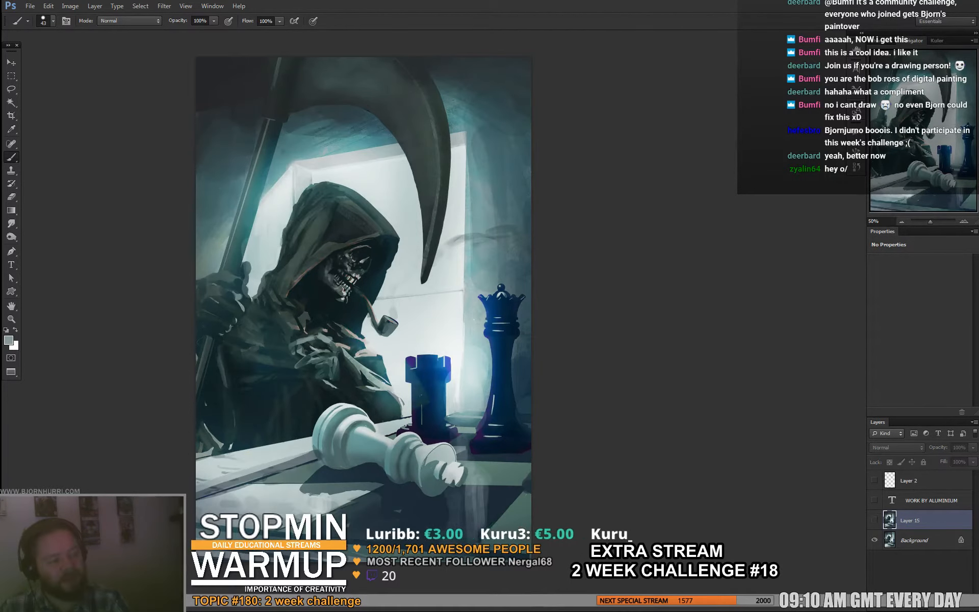
- Show the paintover layer and touch up the reaper's jaw and robe sleeve with sampled dark tones, using a 14 px brush
{"action": "left_click", "coordinate": [875, 520]}
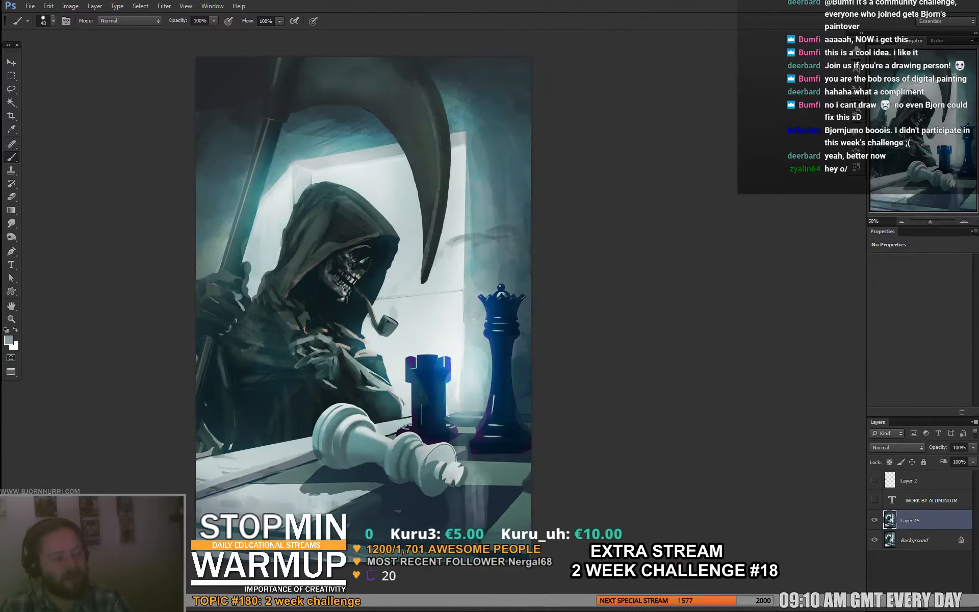
{"action": "left_click", "coordinate": [345, 309], "text": "alt"}
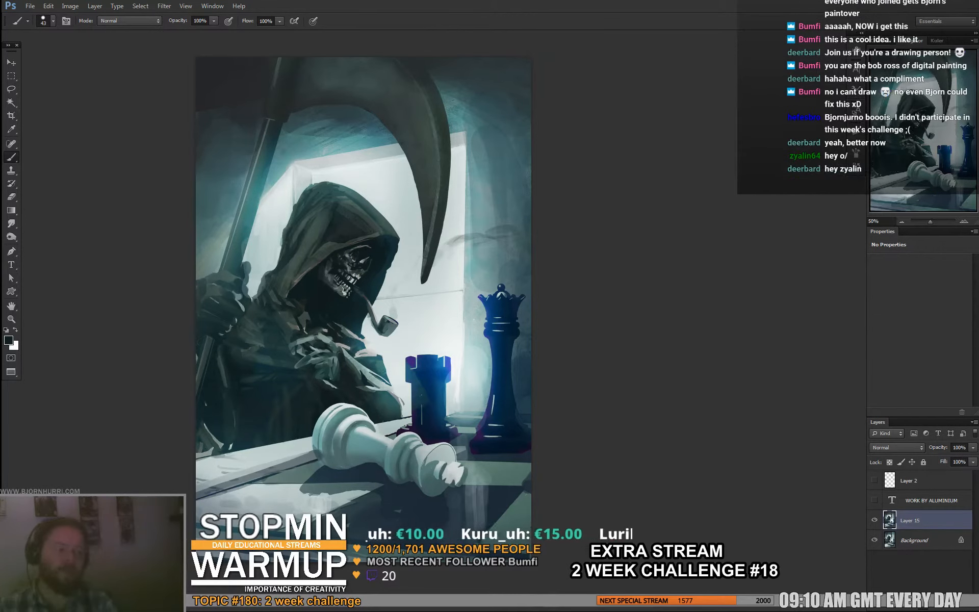
{"action": "left_click_drag", "start_coordinate": [345, 309], "coordinate": [348, 311]}
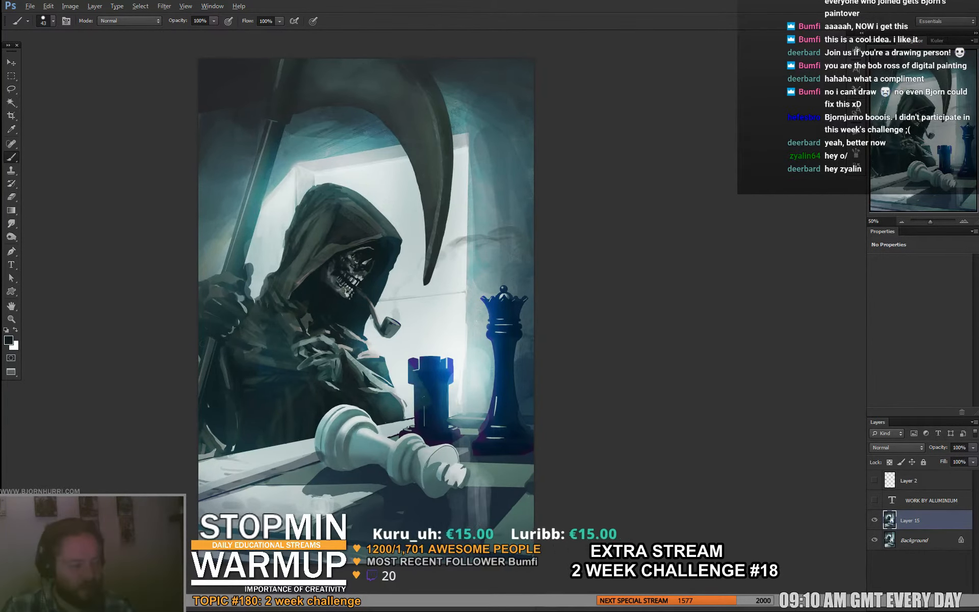
{"action": "right_click", "coordinate": [341, 282]}
{"action": "left_click", "coordinate": [354, 305]}
{"action": "key", "text": "Return"}
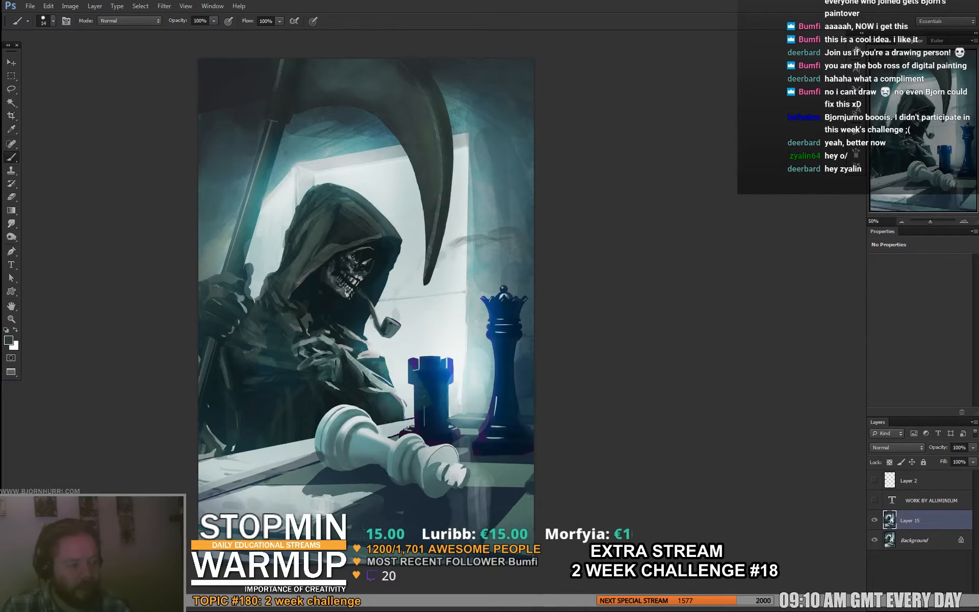
{"action": "left_click_drag", "start_coordinate": [312, 365], "coordinate": [308, 365]}
{"action": "left_click", "coordinate": [307, 368], "text": "alt"}
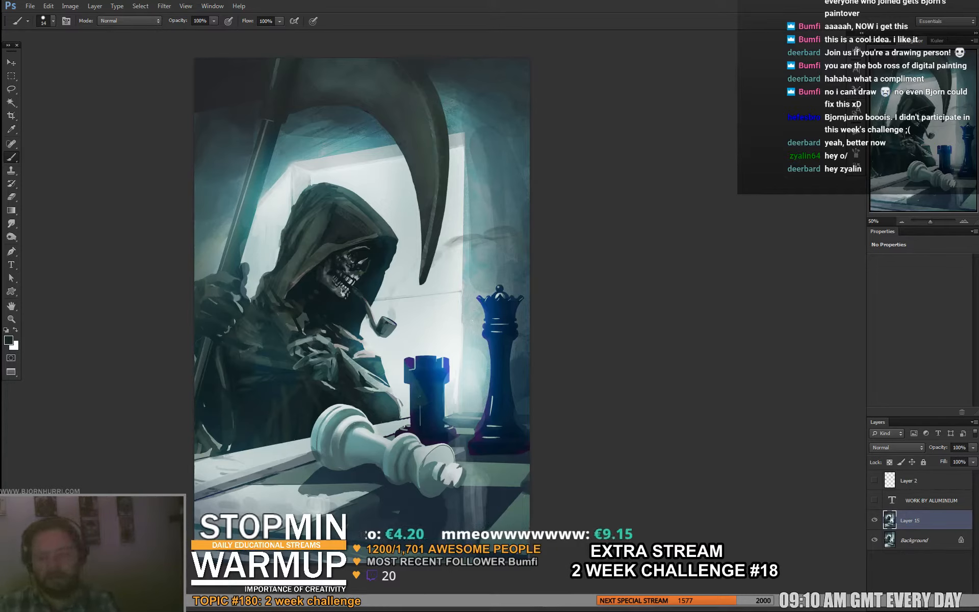
- Switch the paintover layer off and on several times to compare it with the original, leaving it shown
{"action": "left_click", "coordinate": [875, 521]}
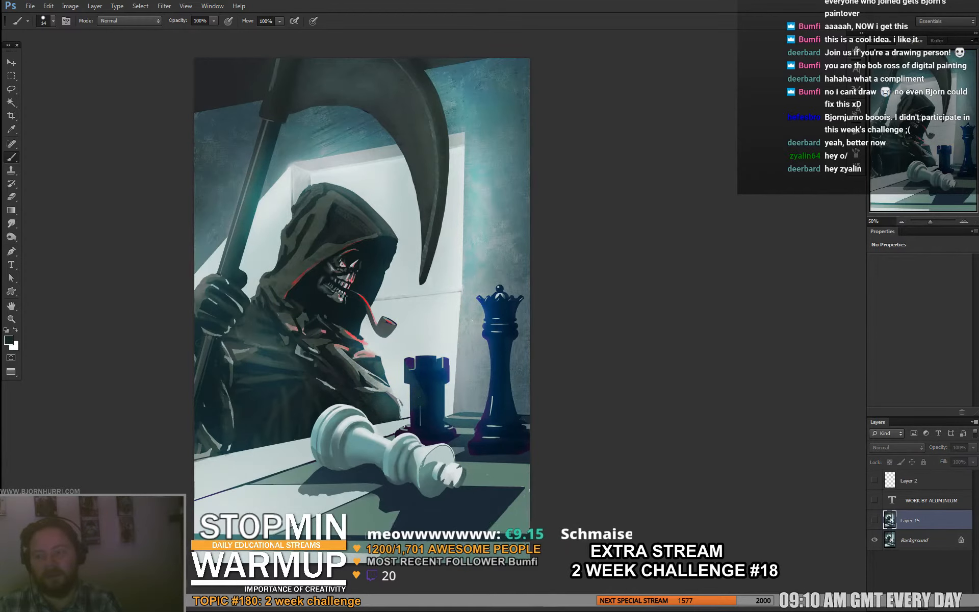
{"action": "left_click", "coordinate": [875, 520]}
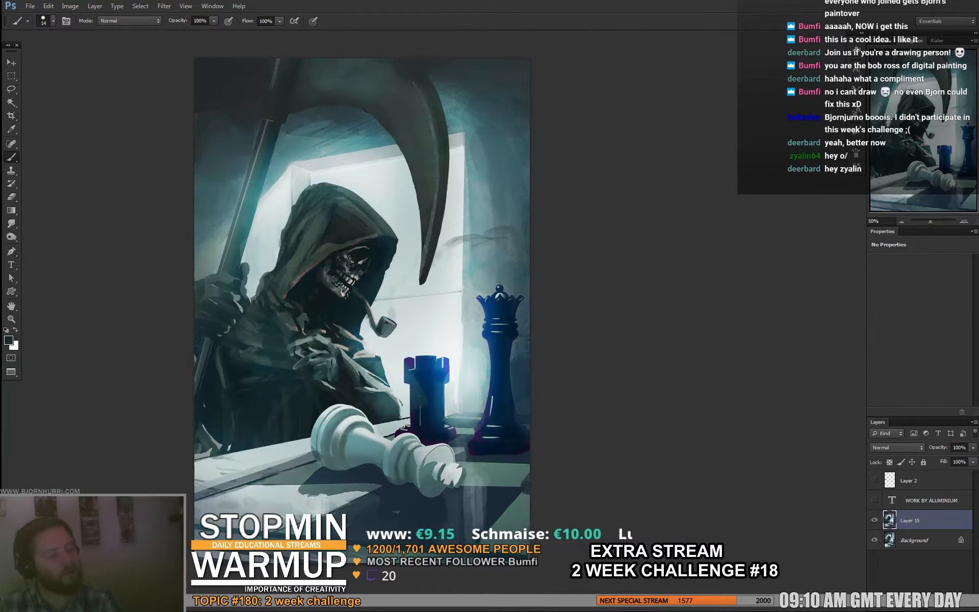
{"action": "left_click", "coordinate": [874, 520]}
{"action": "left_click", "coordinate": [875, 520]}
{"action": "left_click", "coordinate": [875, 520]}
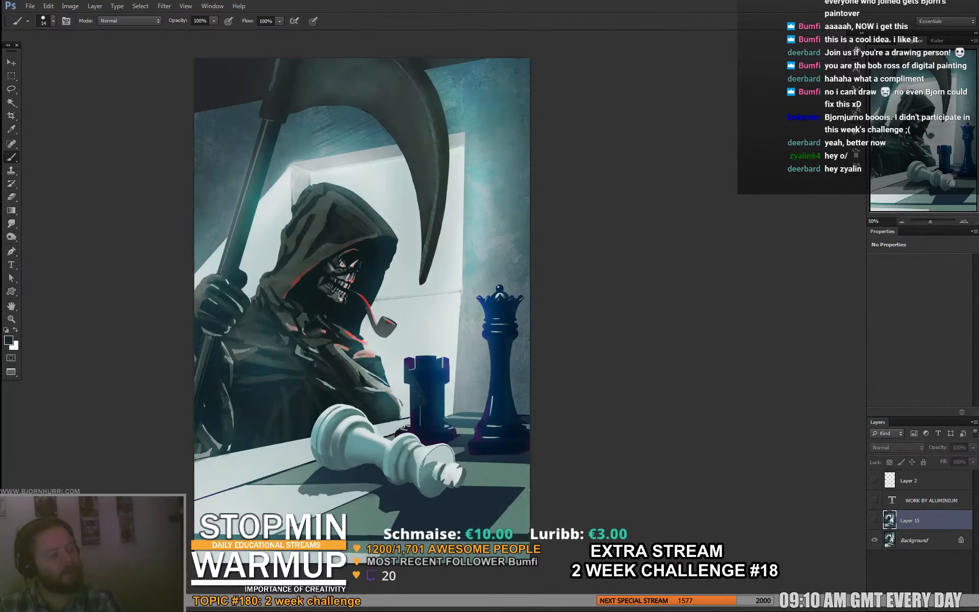
{"action": "left_click", "coordinate": [875, 520]}
{"action": "left_click", "coordinate": [875, 520]}
{"action": "left_click", "coordinate": [875, 520]}
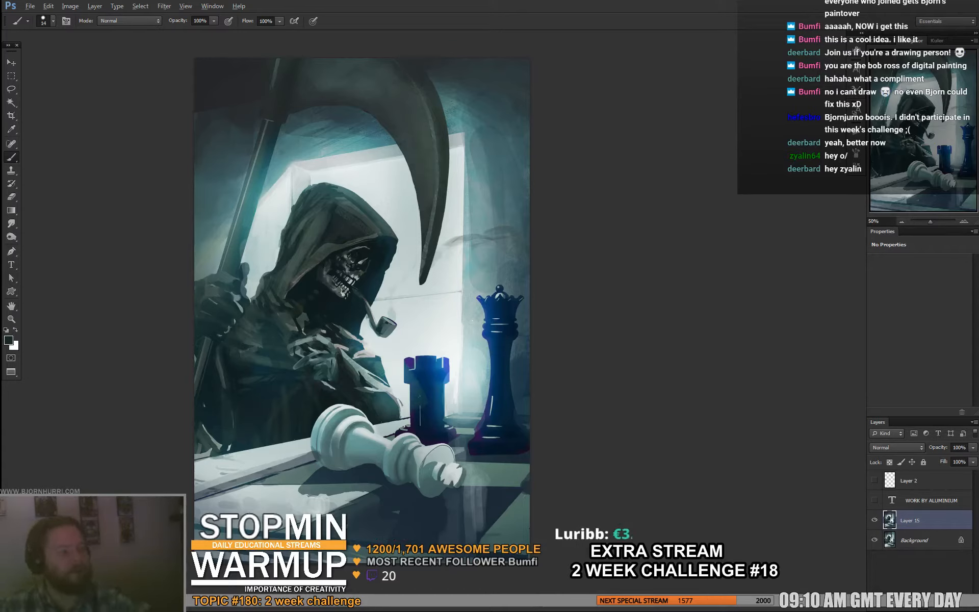
- Paint a chip into the scythe blade's inner edge with pale grey sampled from the lit wall, using a 17 px brush
{"action": "right_click", "coordinate": [336, 79]}
{"action": "key", "text": "Return"}
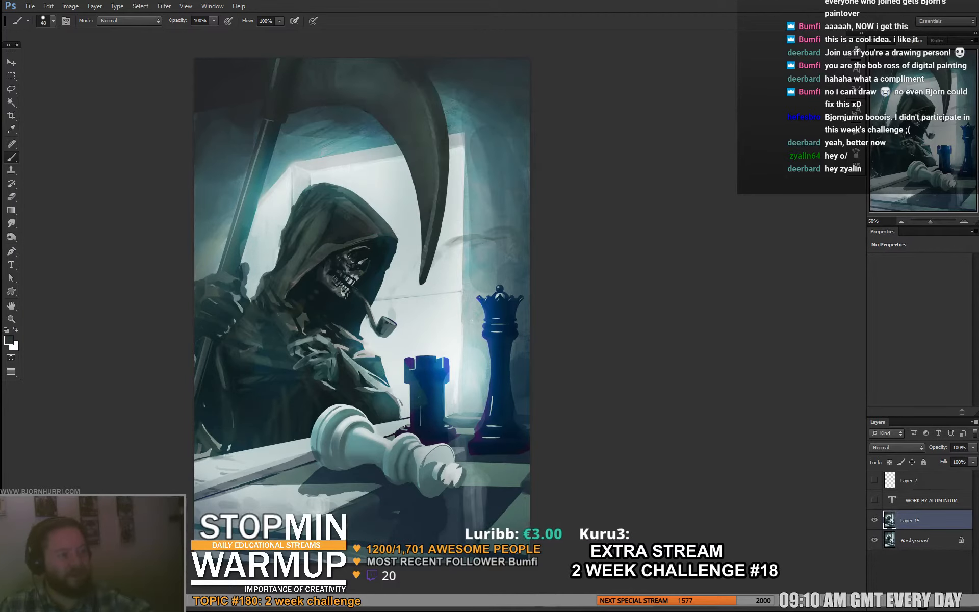
{"action": "left_click", "coordinate": [415, 155], "text": "alt"}
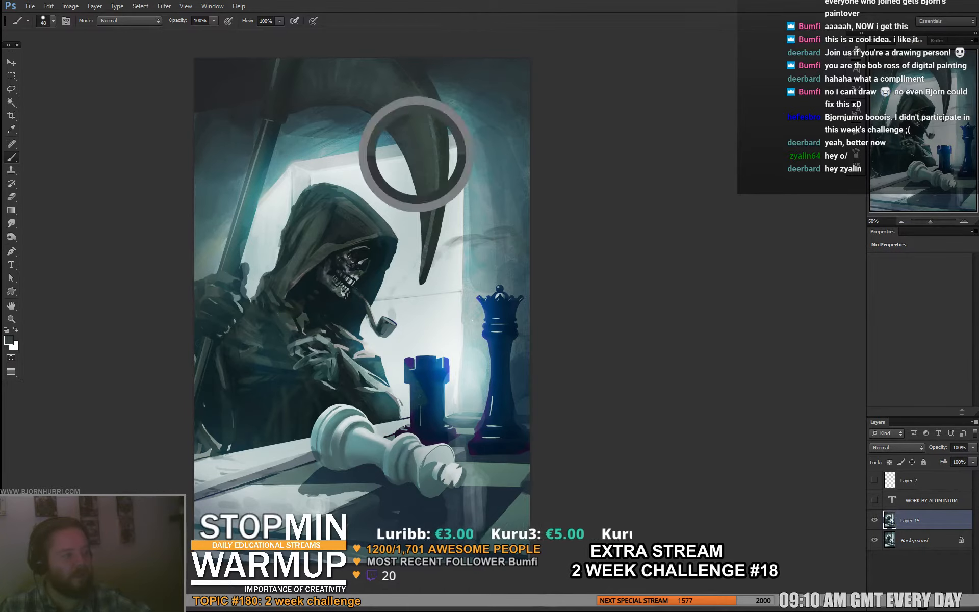
{"action": "right_click", "coordinate": [432, 148]}
{"action": "left_click_drag", "start_coordinate": [465, 173], "coordinate": [450, 173]}
{"action": "key", "text": "Return"}
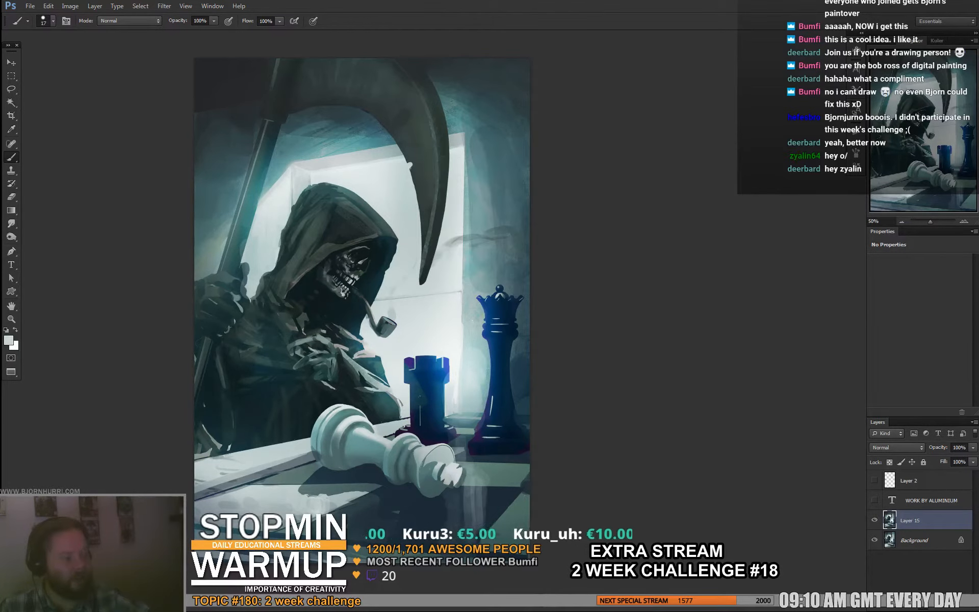
{"action": "left_click", "coordinate": [422, 199], "text": "alt"}
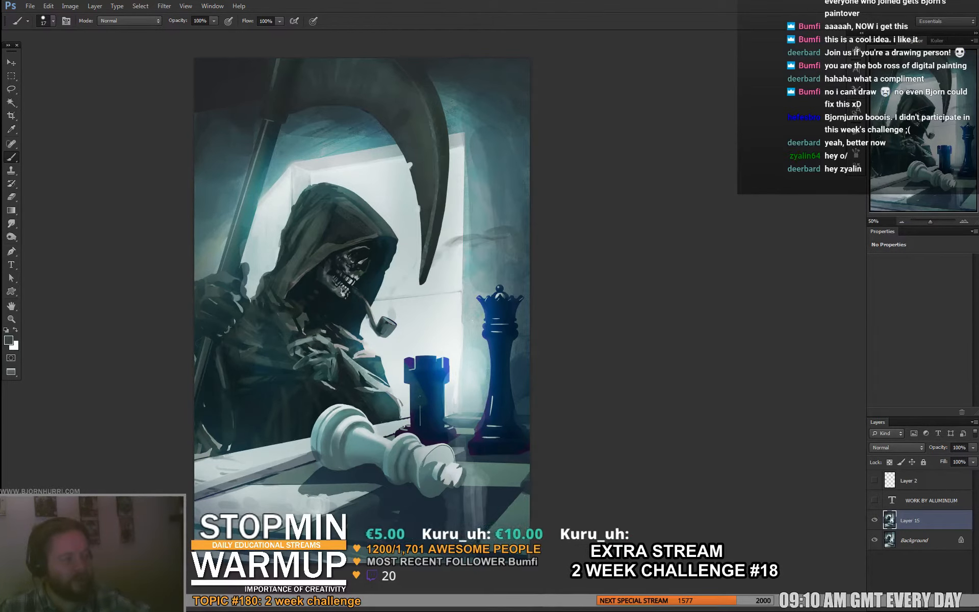
- Add smaller nicks along the scythe blade's inner and outer edges with a 6 px brush and colours sampled from the wall and blade
{"action": "right_click", "coordinate": [439, 173]}
{"action": "left_click_drag", "start_coordinate": [457, 198], "coordinate": [451, 199]}
{"action": "left_click", "coordinate": [415, 161], "text": "alt"}
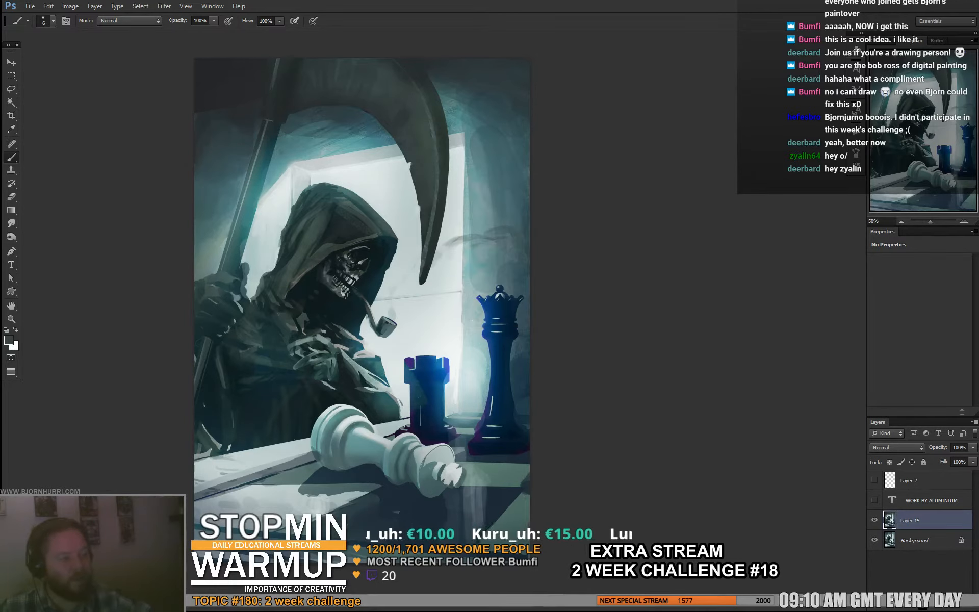
{"action": "left_click", "coordinate": [414, 196], "text": "alt"}
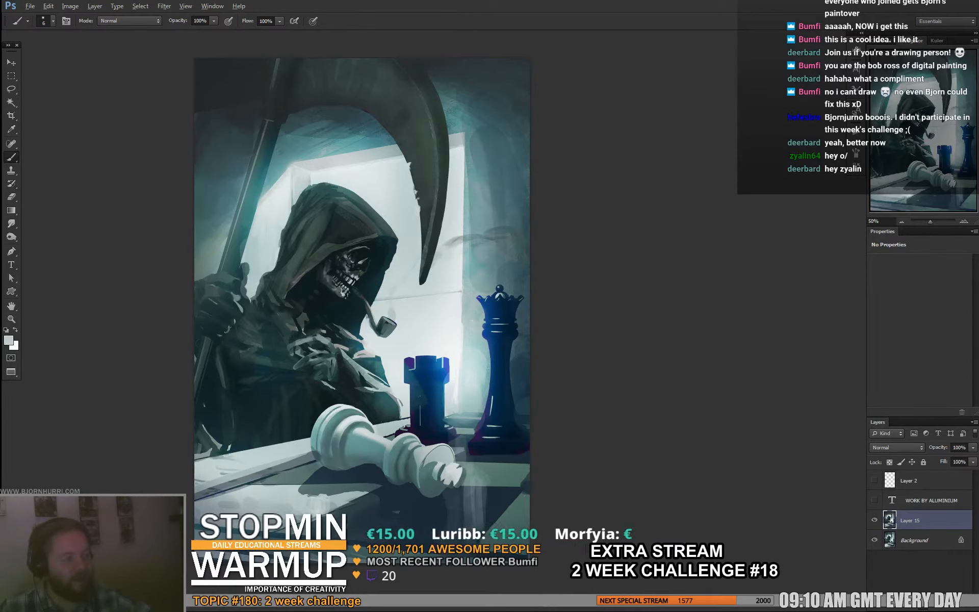
{"action": "left_click", "coordinate": [434, 186], "text": "alt"}
{"action": "left_click", "coordinate": [456, 124], "text": "alt"}
{"action": "left_click_drag", "start_coordinate": [433, 116], "coordinate": [435, 133]}
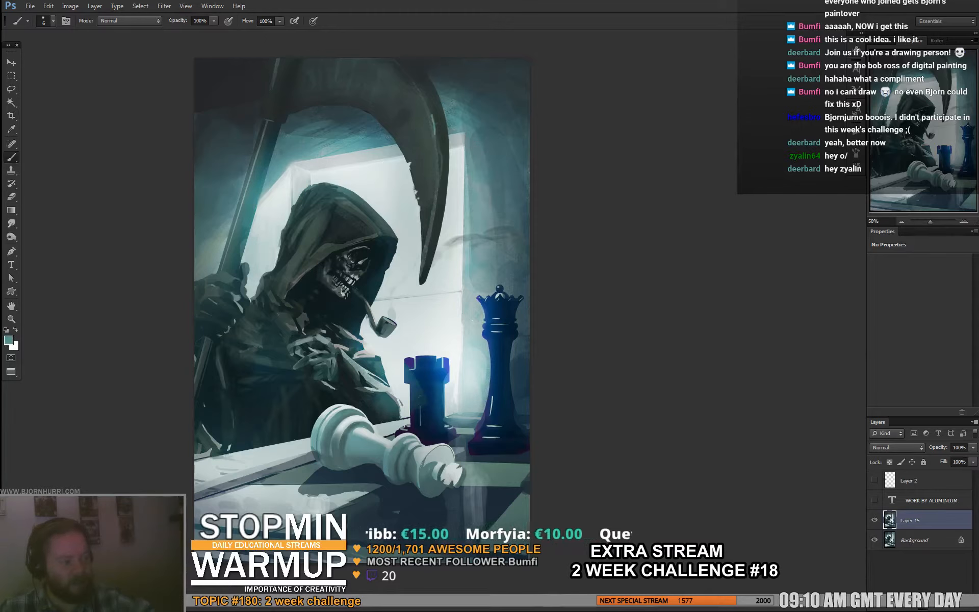
{"action": "left_click", "coordinate": [438, 143], "text": "alt"}
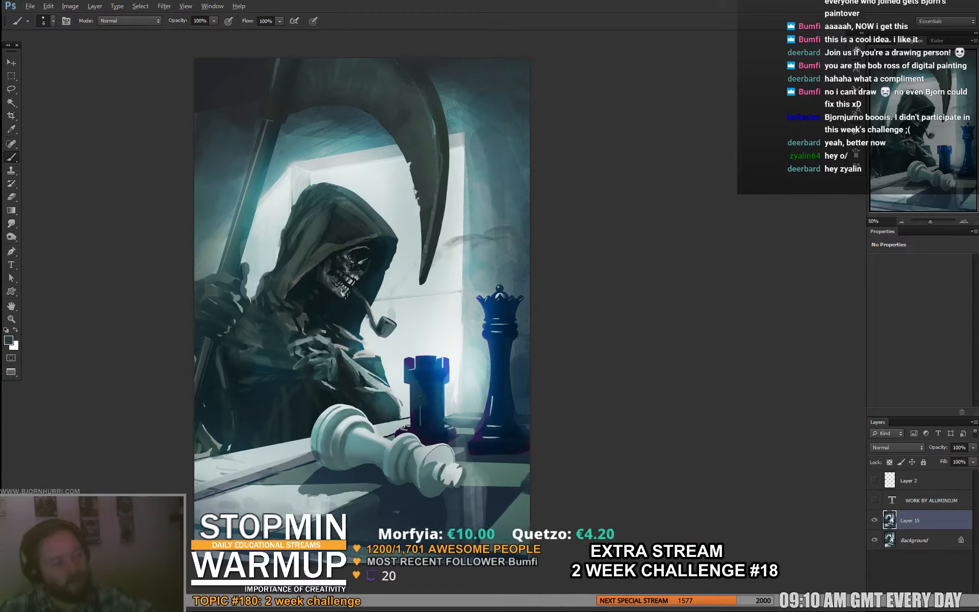
{"action": "left_click", "coordinate": [431, 127], "text": "alt"}
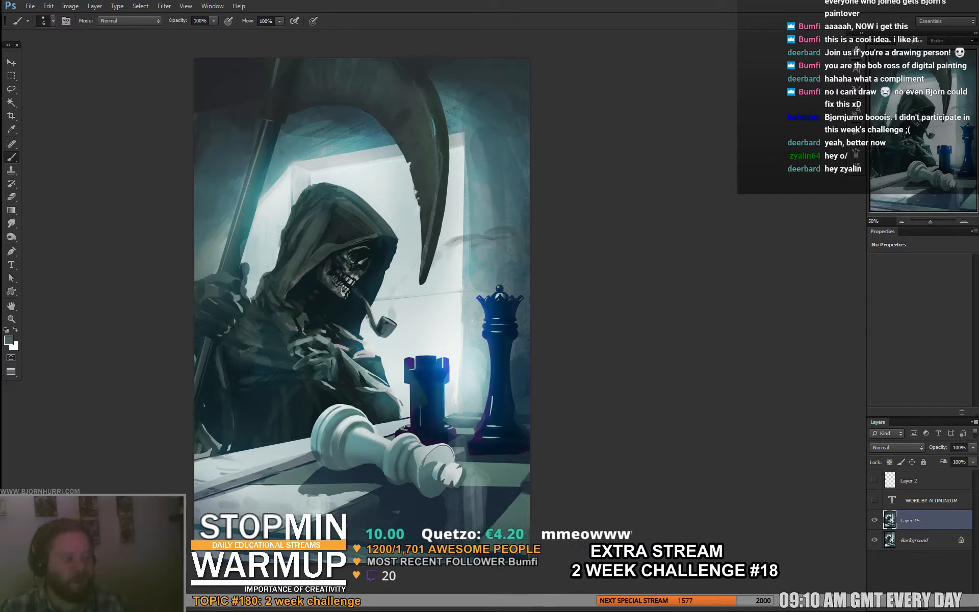
{"action": "left_click", "coordinate": [404, 129], "text": "alt"}
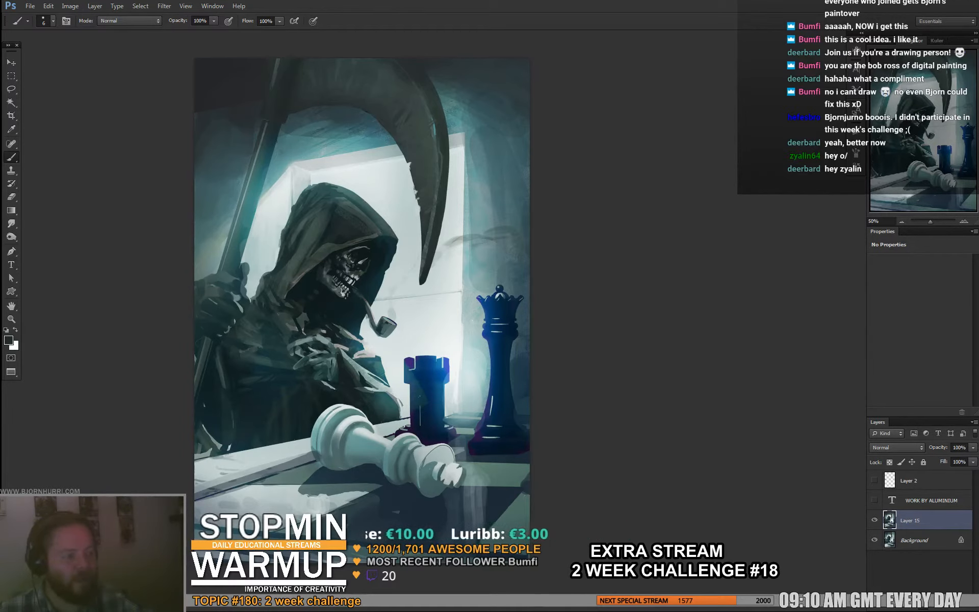
- Set the brush to 15 px and roughen the scythe handle above the reaper's hand with colours sampled nearby
{"action": "right_click", "coordinate": [275, 141]}
{"action": "type", "text": "15"}
{"action": "key", "text": "Return"}
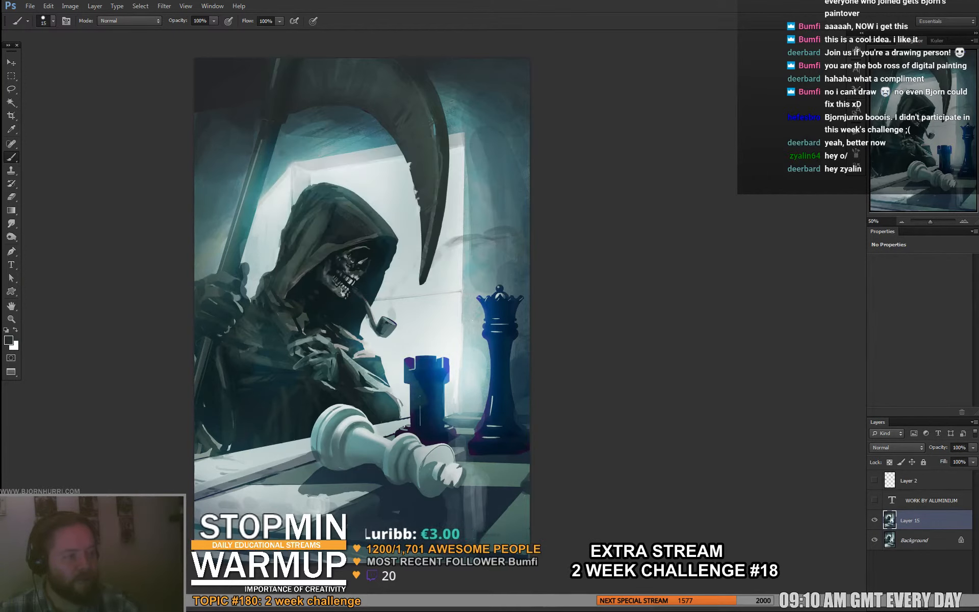
{"action": "left_click", "coordinate": [225, 245], "text": "alt"}
{"action": "left_click", "coordinate": [237, 209], "text": "alt"}
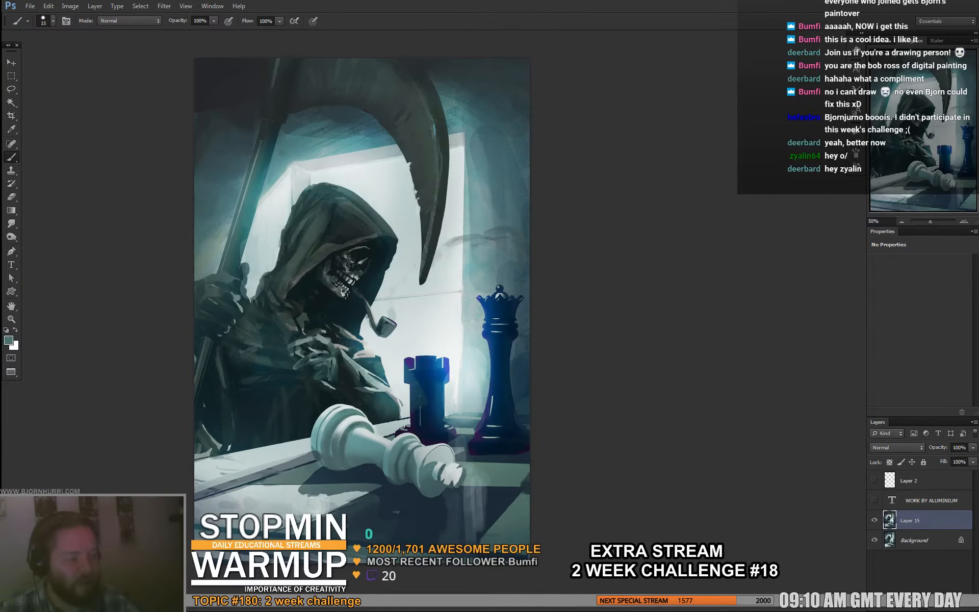
{"action": "left_click", "coordinate": [244, 217], "text": "alt"}
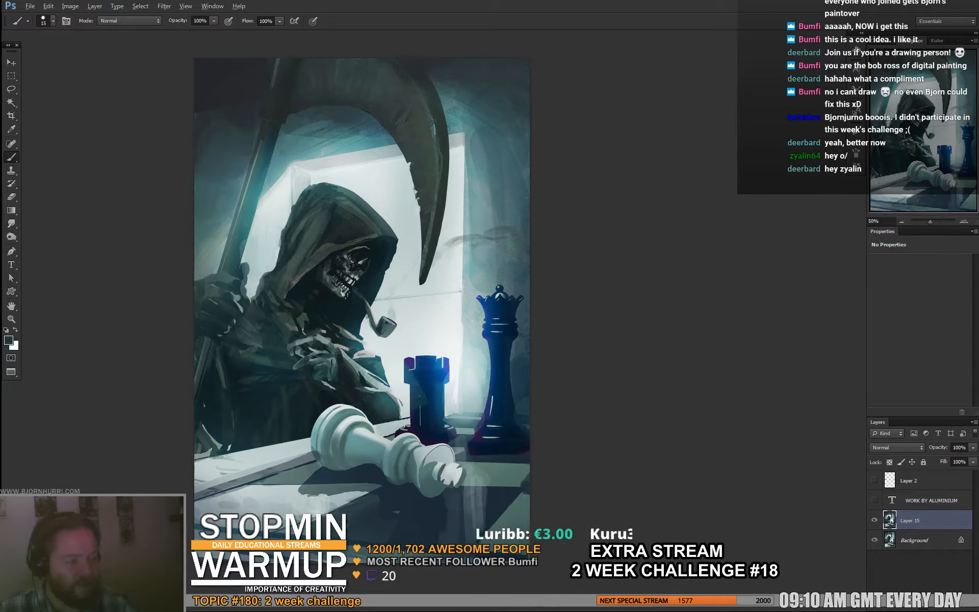
- Touch up the scythe handle around the gripping hand with dark grey-green tones sampled from the painting
{"action": "left_click", "coordinate": [206, 332], "text": "alt"}
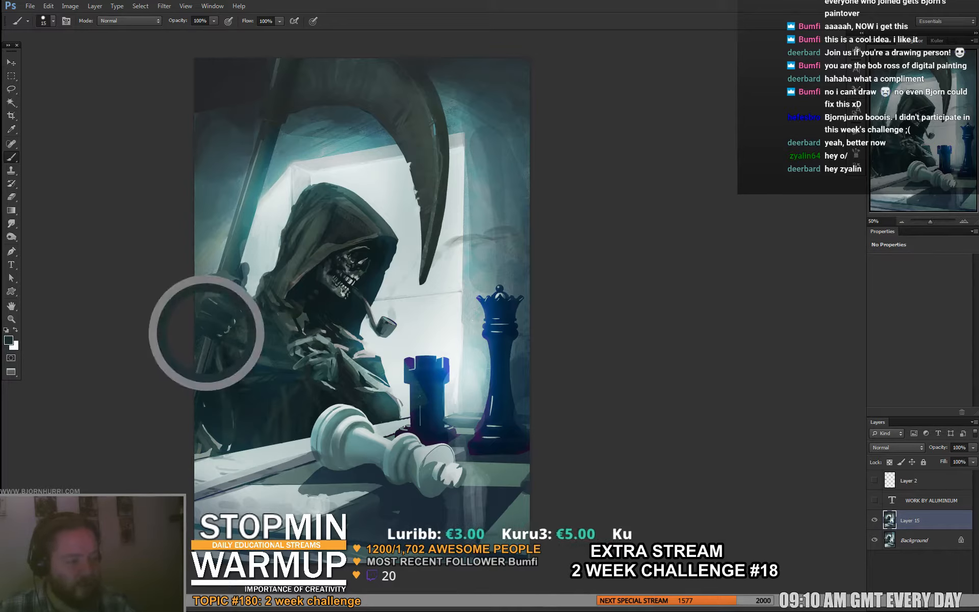
{"action": "left_click", "coordinate": [209, 339], "text": "alt"}
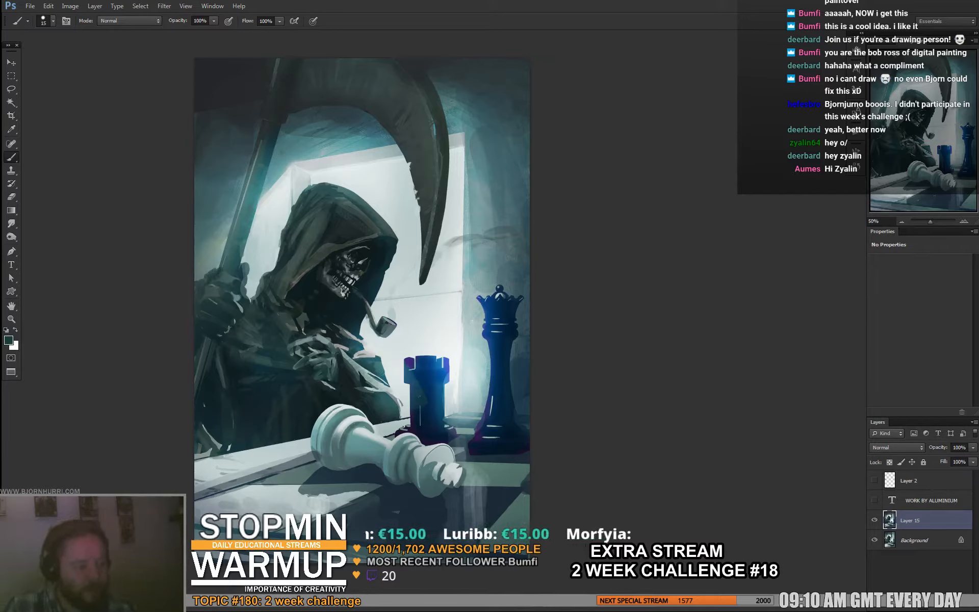
{"action": "left_click", "coordinate": [226, 279], "text": "alt"}
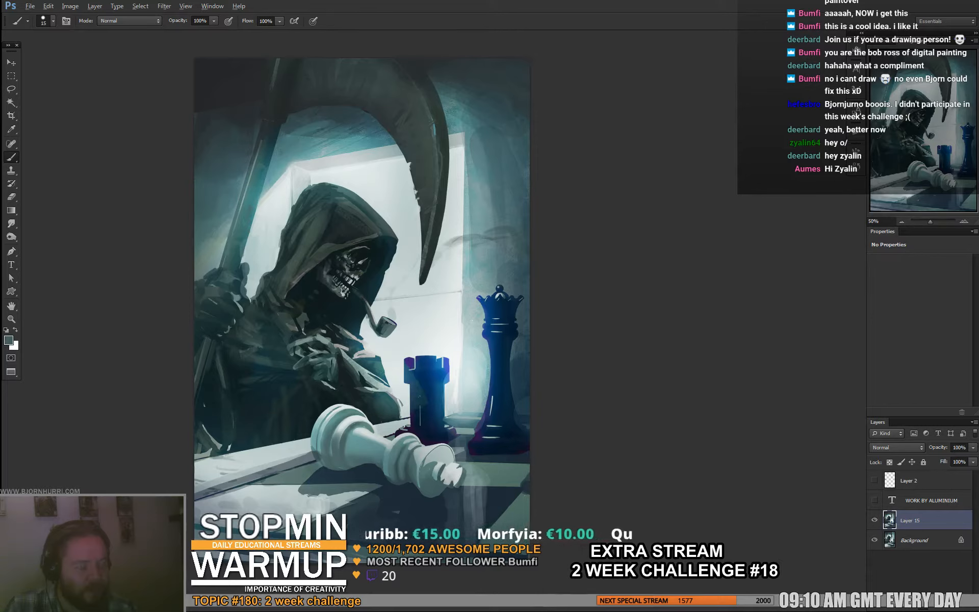
{"action": "left_click", "coordinate": [227, 287], "text": "alt"}
{"action": "left_click", "coordinate": [237, 283], "text": "alt"}
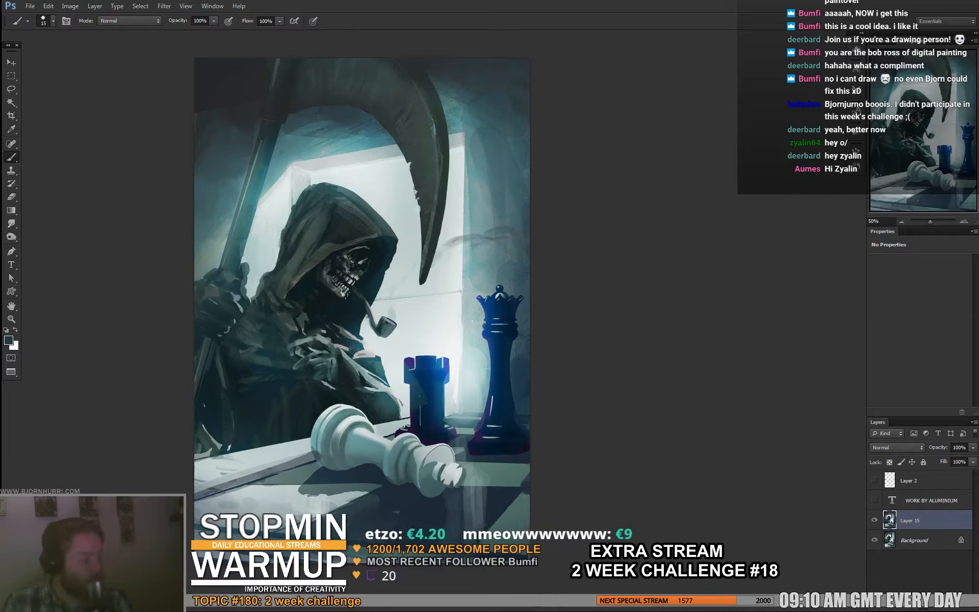
- Toggle the paintover layer repeatedly to compare the chipped scythe and reworked reaper with the original painting
{"action": "left_click", "coordinate": [875, 520]}
{"action": "left_click", "coordinate": [875, 520]}
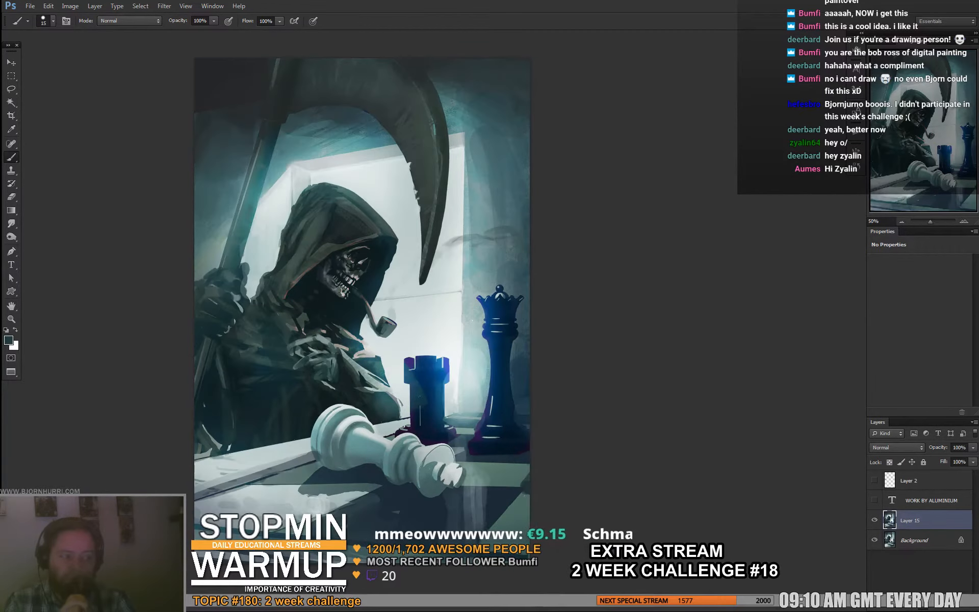
{"action": "left_click", "coordinate": [874, 520]}
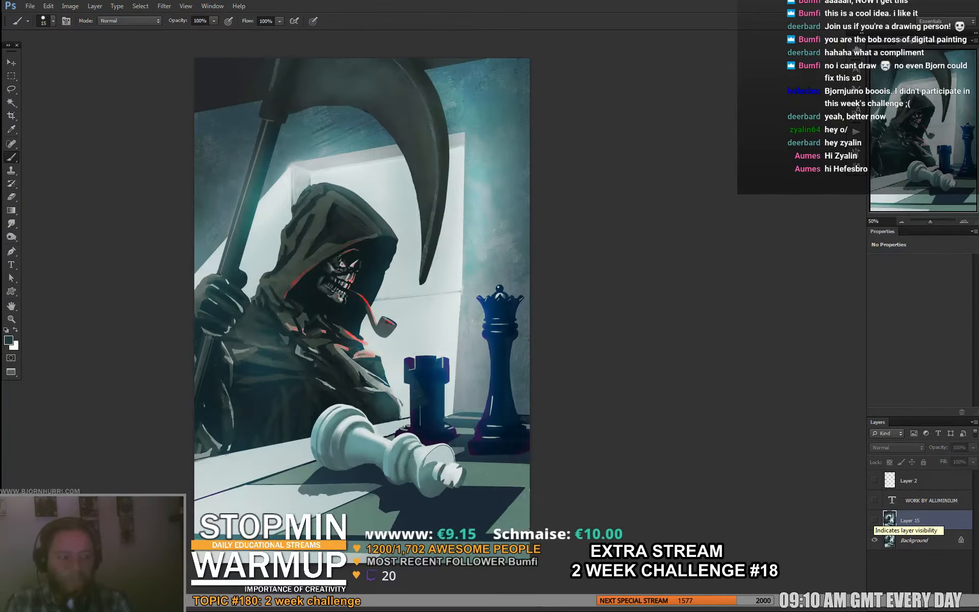
{"action": "left_click", "coordinate": [874, 520]}
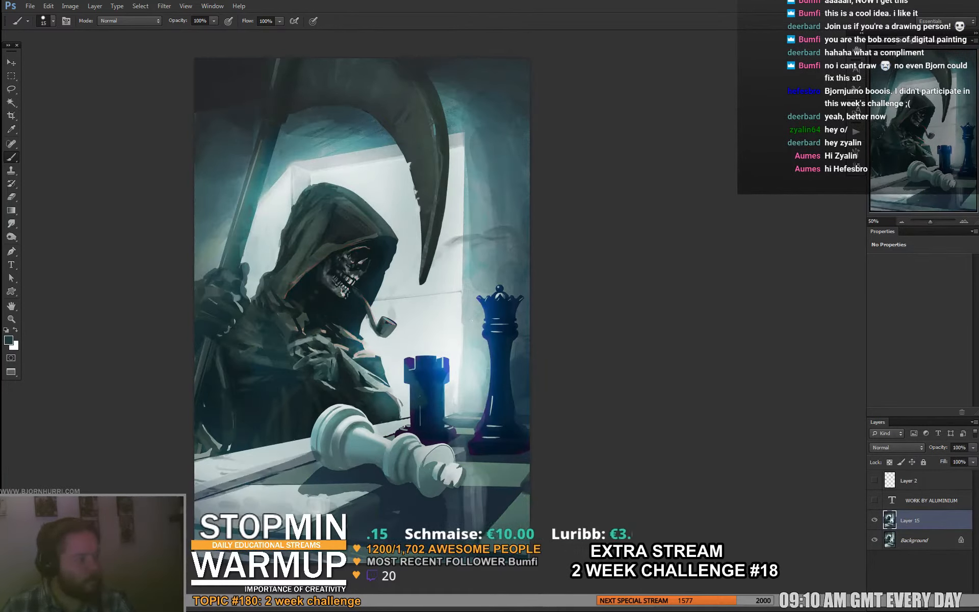
{"action": "left_click", "coordinate": [874, 520]}
{"action": "left_click", "coordinate": [874, 520]}
{"action": "left_click", "coordinate": [875, 520]}
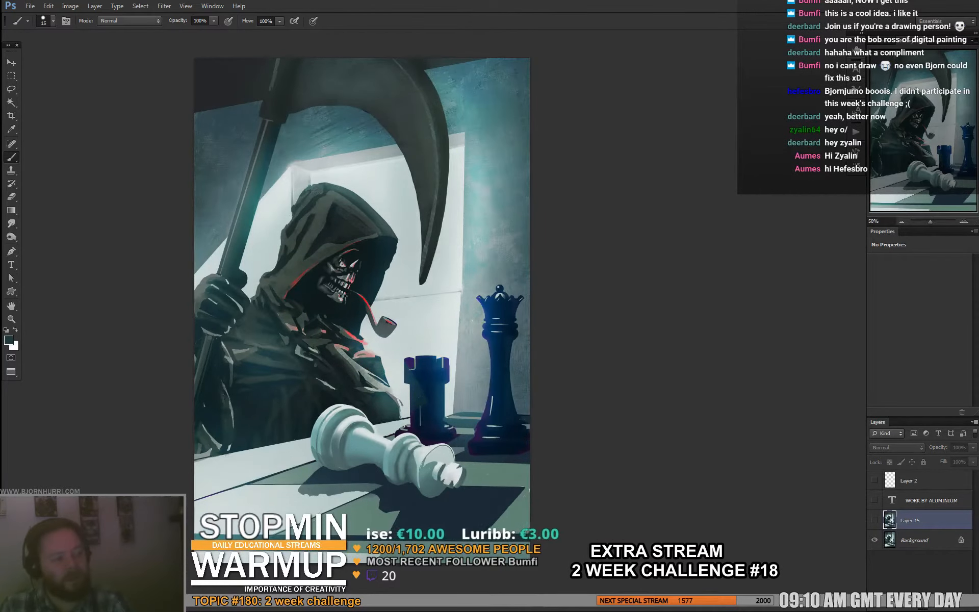
{"action": "left_click", "coordinate": [875, 520]}
{"action": "left_click", "coordinate": [875, 520]}
{"action": "left_click", "coordinate": [874, 520]}
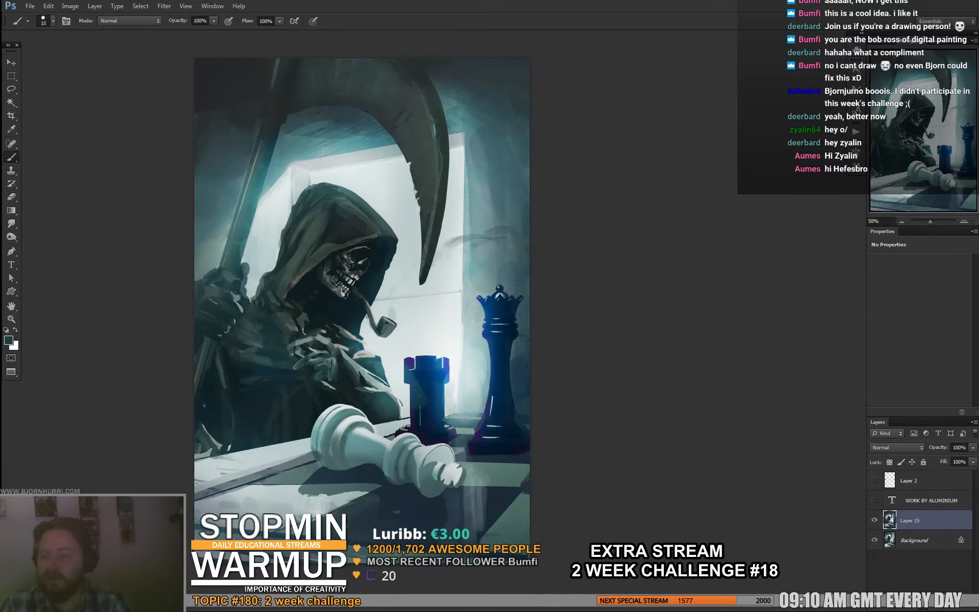
- Save the paintover as aluminium_chess-with-death-bw-merge.psd with layers and maximized compatibility, and close it to bring up the pencil throne drawing
{"action": "key", "text": "ctrl+shift+s"}
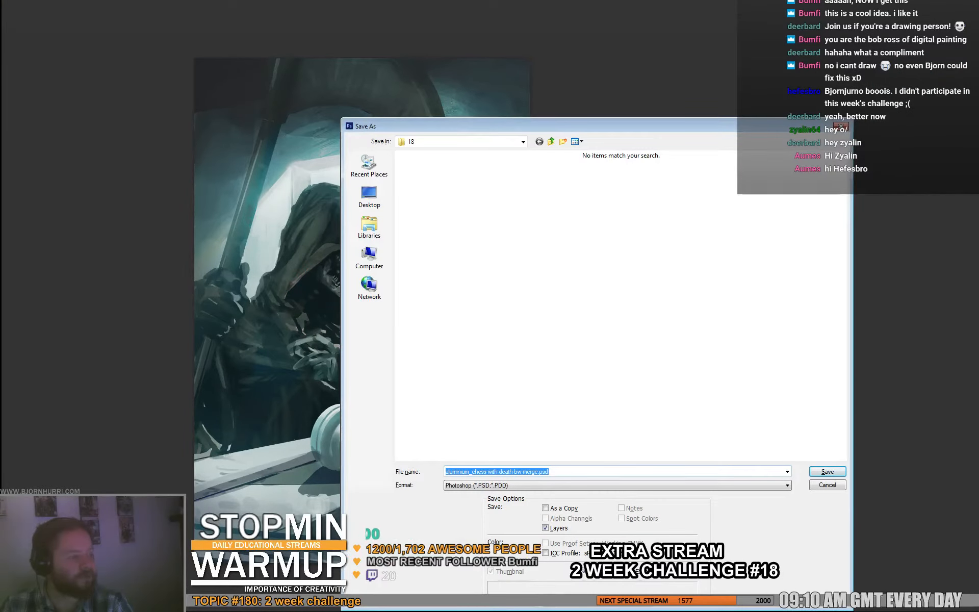
{"action": "key", "text": "Return"}
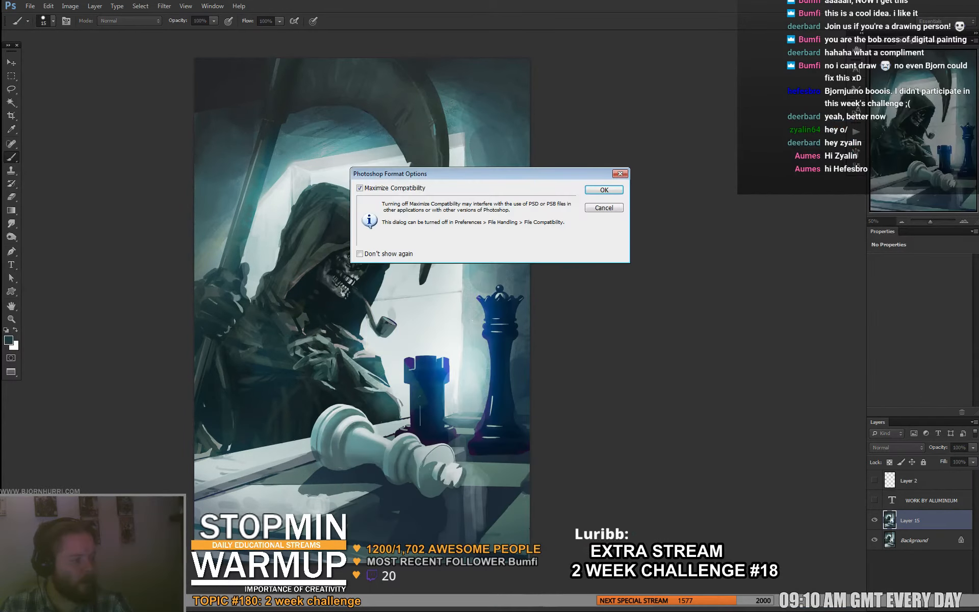
{"action": "key", "text": "Return"}
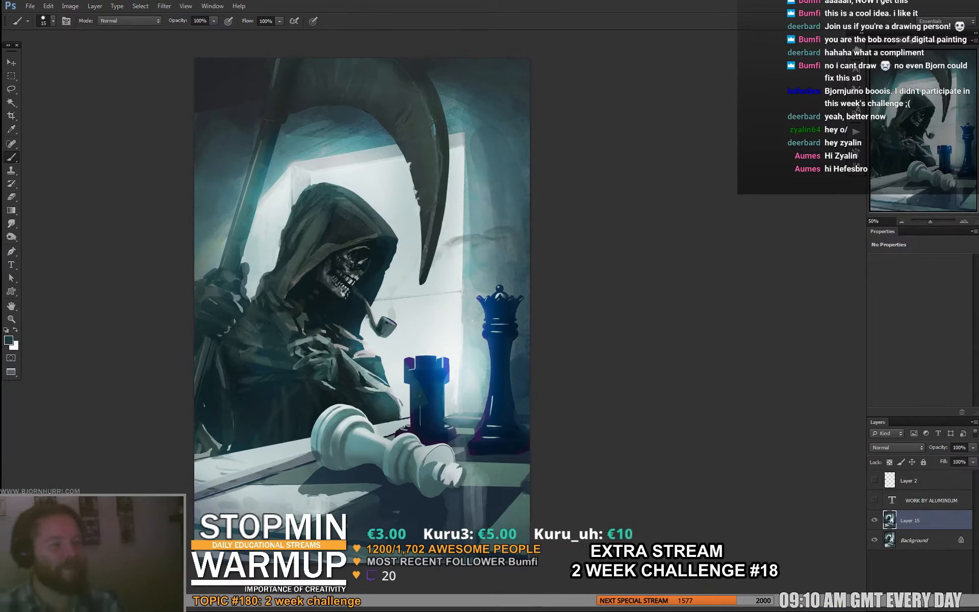
{"action": "key", "text": "ctrl+w"}
{"action": "key", "text": "f"}
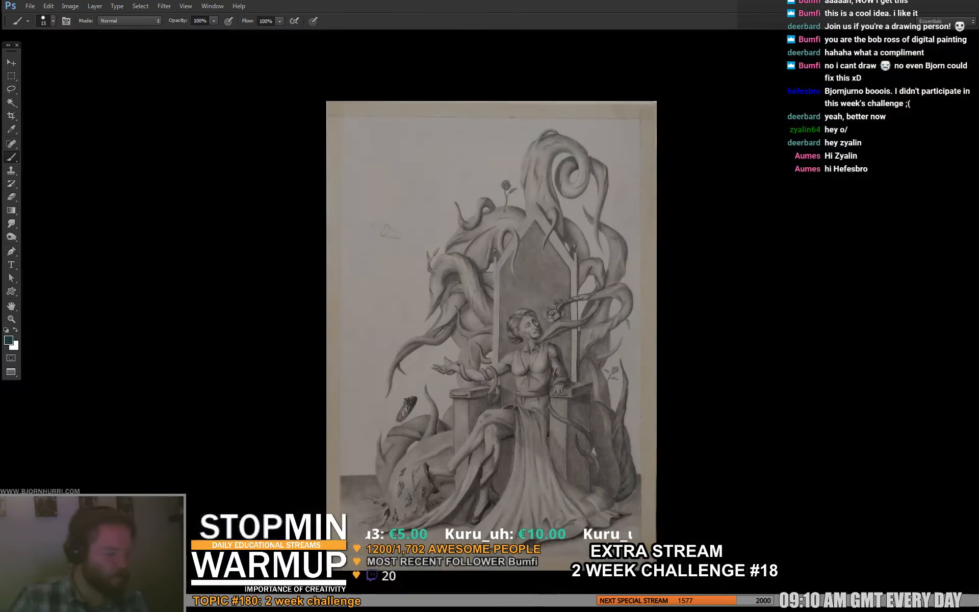
- Show the pencil throne drawing in full-screen view with the menu bar and examine the seated queen up close and the whole composition
{"action": "key", "text": "f"}
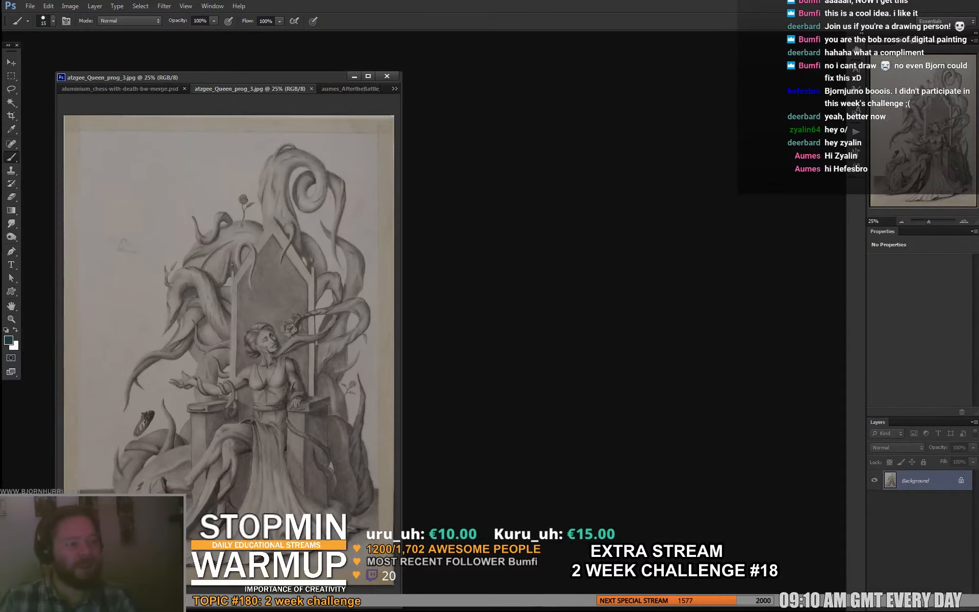
{"action": "key", "text": "f"}
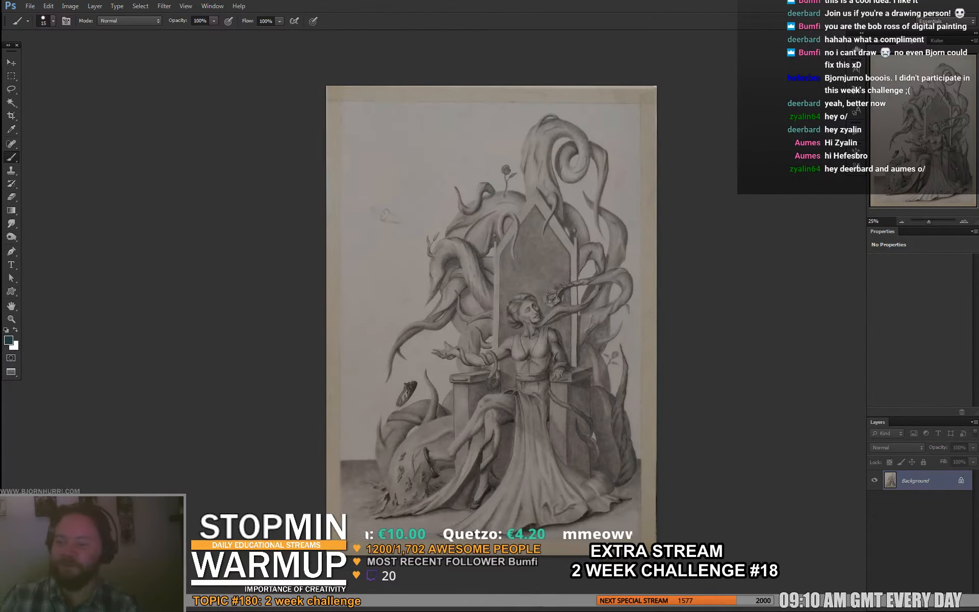
{"action": "key", "text": "ctrl+plus"}
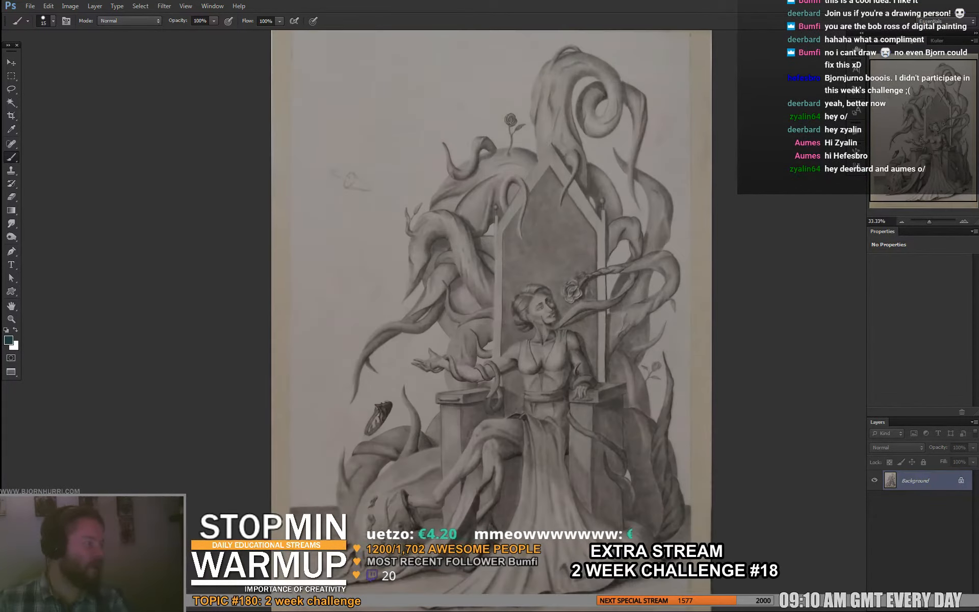
{"action": "left_click_drag", "start_coordinate": [556, 326], "coordinate": [416, 262]}
{"action": "key", "text": "ctrl+plus"}
{"action": "key", "text": "ctrl+plus"}
{"action": "key", "text": "ctrl+plus"}
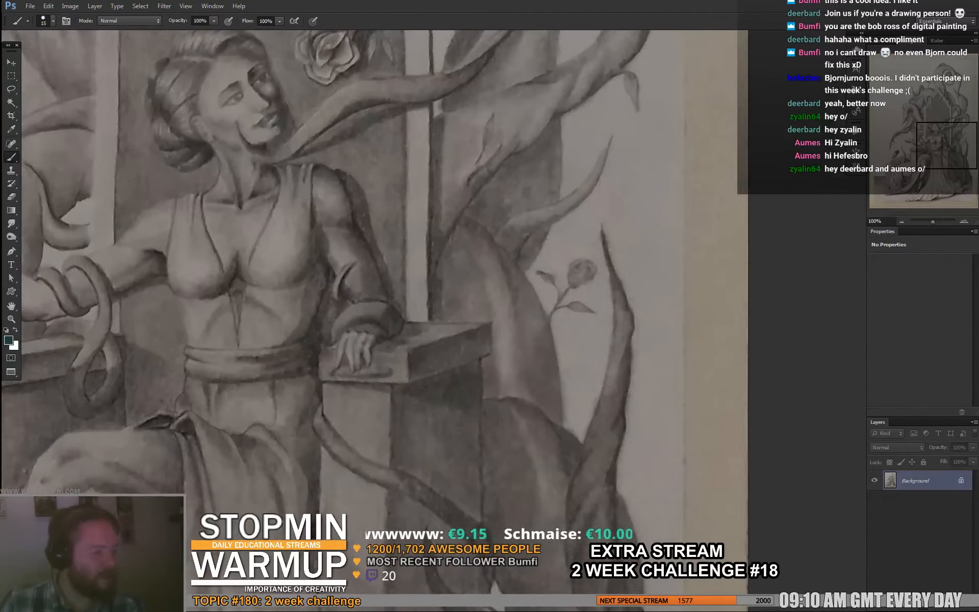
{"action": "key", "text": "ctrl+minus"}
{"action": "key", "text": "ctrl+minus"}
{"action": "key", "text": "ctrl+minus"}
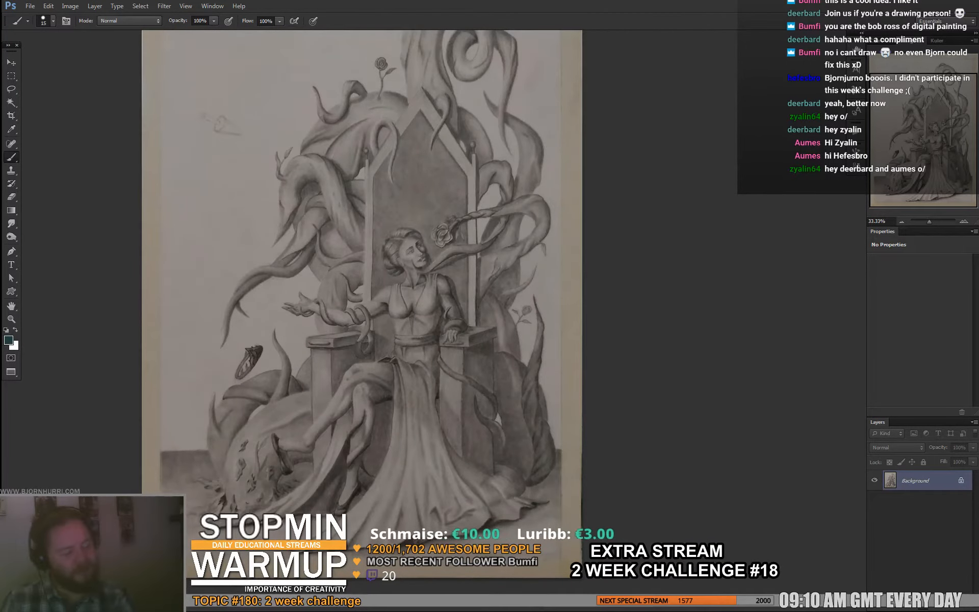
{"action": "left_click_drag", "start_coordinate": [387, 306], "coordinate": [401, 323]}
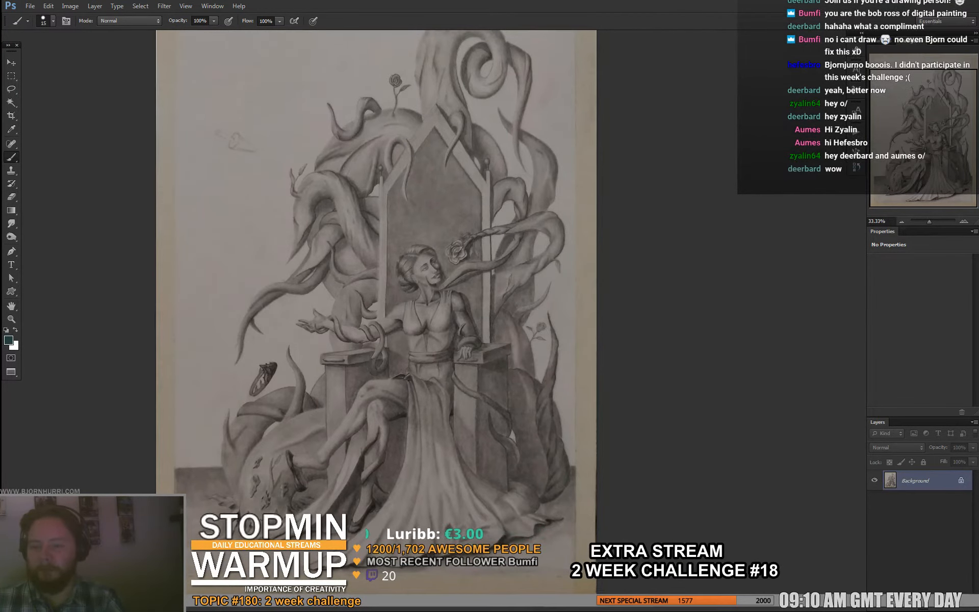
{"action": "left_click_drag", "start_coordinate": [603, 505], "coordinate": [632, 534]}
{"action": "mouse_move", "coordinate": [408, 326]}
{"action": "left_mouse_down"}
{"action": "mouse_move", "coordinate": [416, 281]}
{"action": "mouse_move", "coordinate": [404, 335]}
{"action": "mouse_move", "coordinate": [403, 326]}
{"action": "left_mouse_up"}
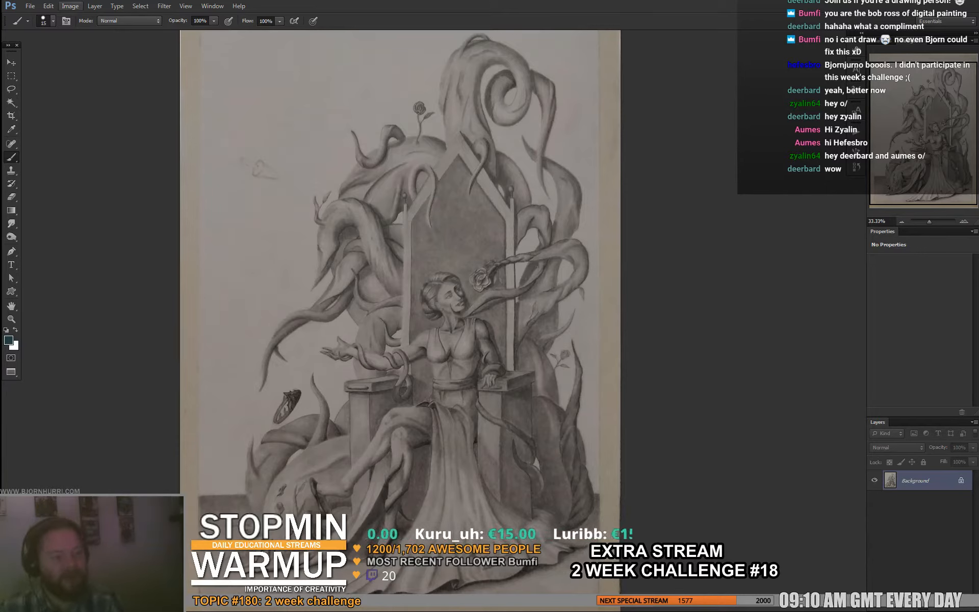
- Flip the canvas horizontally to compare the throne composition with its mirror image, and restore the original orientation
{"action": "left_click", "coordinate": [70, 6]}
{"action": "mouse_move", "coordinate": [89, 99]}
{"action": "left_click", "coordinate": [216, 142]}
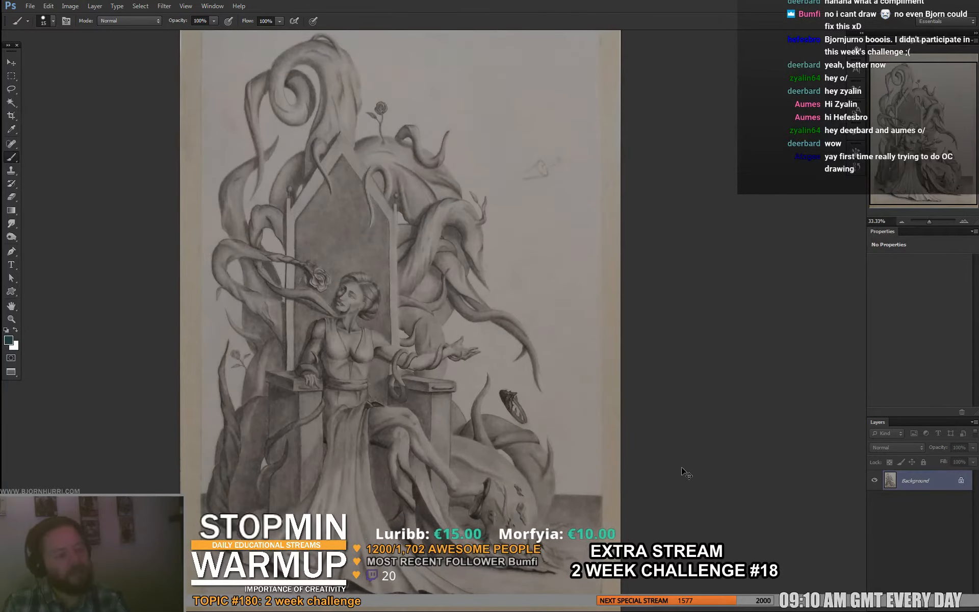
{"action": "key", "text": "ctrl+z"}
{"action": "key", "text": "ctrl+z"}
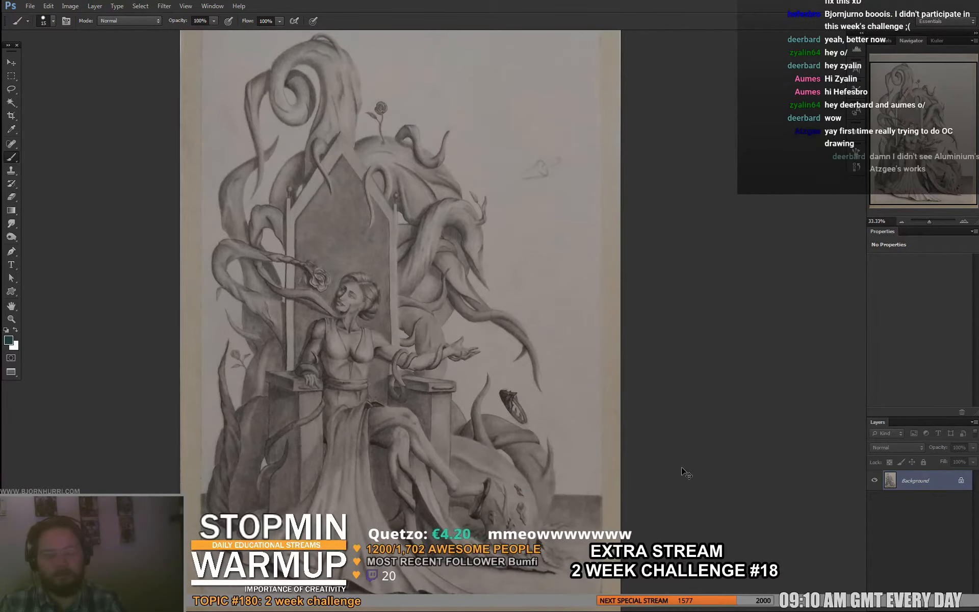
{"action": "key", "text": "ctrl+z"}
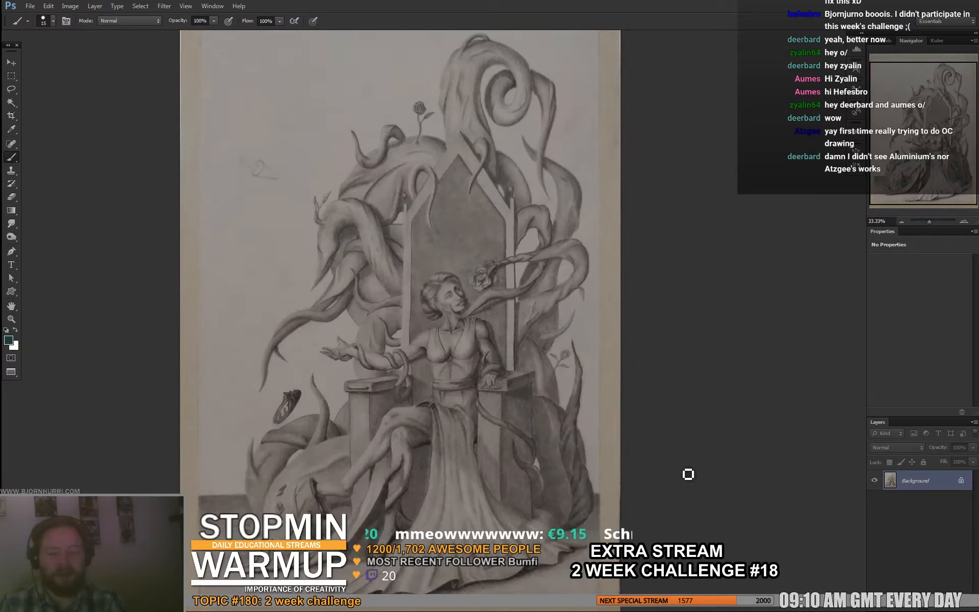
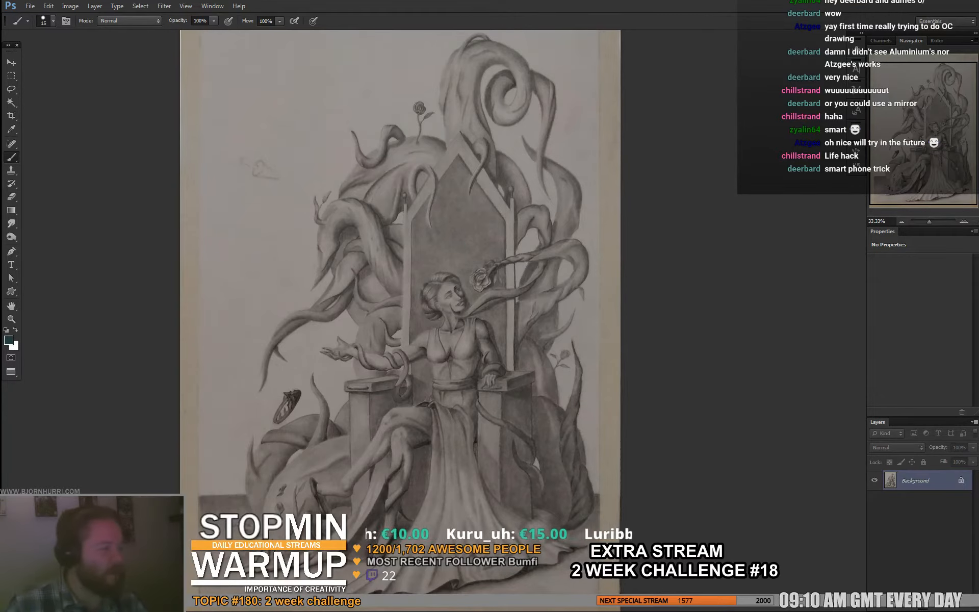
- Add a new layer and trace the faint sketch in the empty background beside the throne with the dark teal brush
{"action": "left_click_drag", "start_coordinate": [605, 356], "coordinate": [579, 342]}
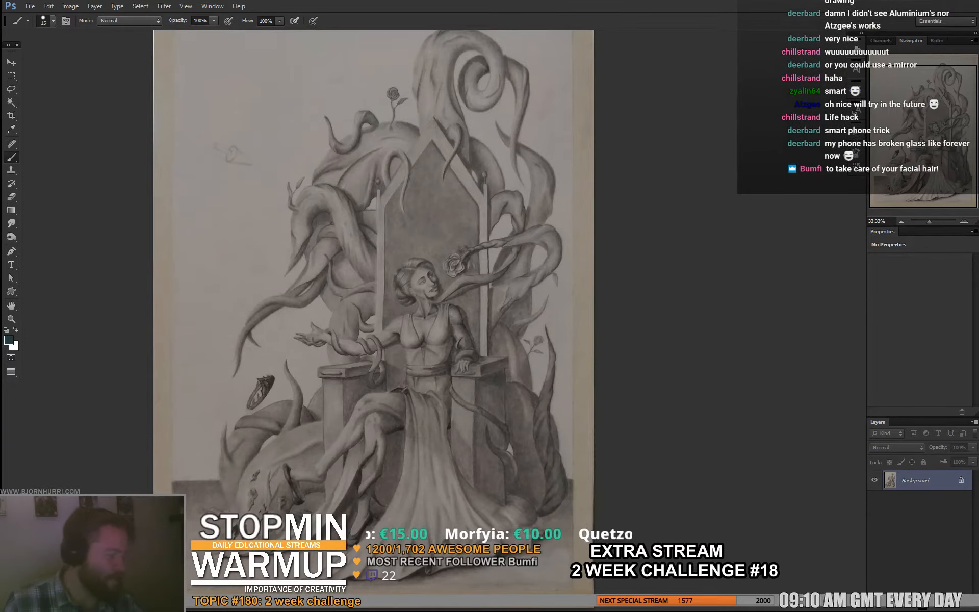
{"action": "key", "text": "ctrl+shift+alt+n"}
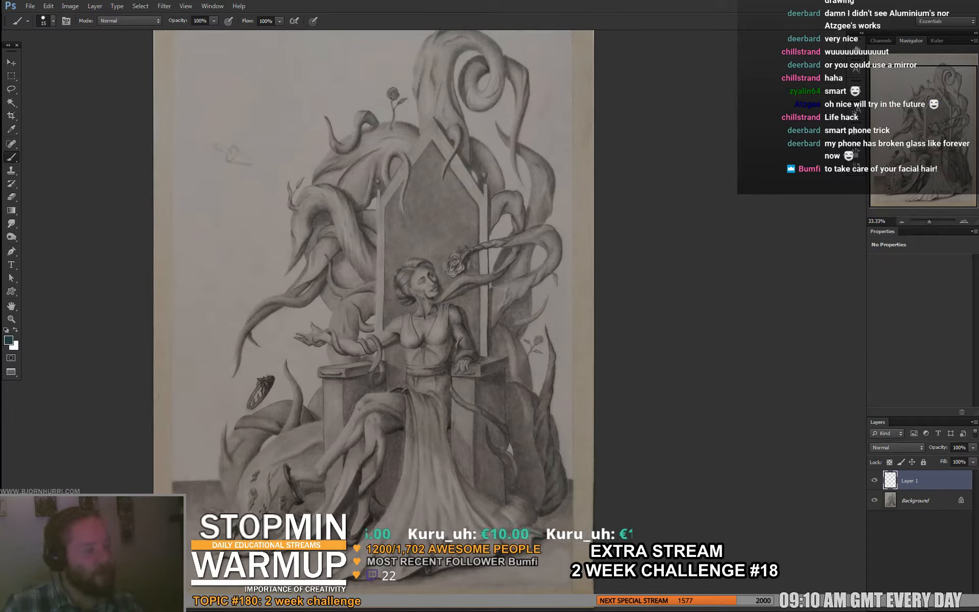
{"action": "mouse_move", "coordinate": [212, 142]}
{"action": "left_mouse_down"}
{"action": "mouse_move", "coordinate": [229, 148]}
{"action": "mouse_move", "coordinate": [214, 152]}
{"action": "mouse_move", "coordinate": [236, 153]}
{"action": "mouse_move", "coordinate": [223, 166]}
{"action": "left_mouse_up"}
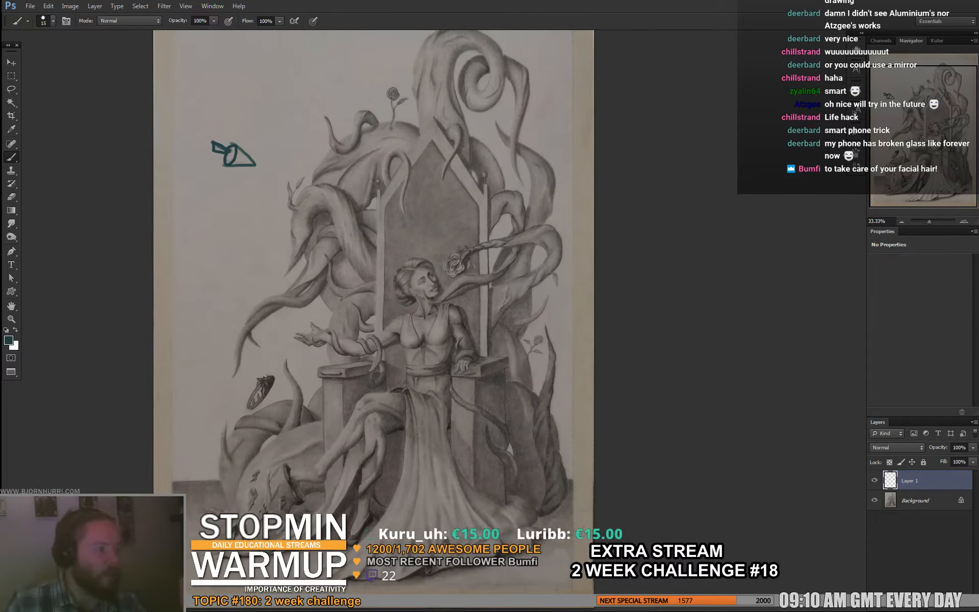
{"action": "left_click_drag", "start_coordinate": [357, 255], "coordinate": [295, 340]}
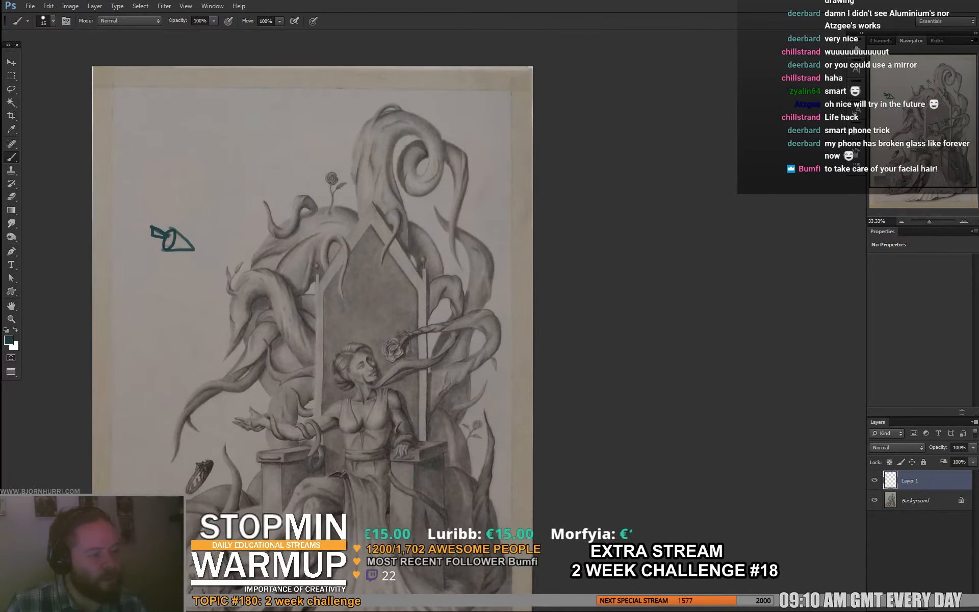
- Draw thin white contour lines over the tentacles beside the throne's peak with a 7 px brush, and undo them
{"action": "key", "text": "d"}
{"action": "key", "text": "x"}
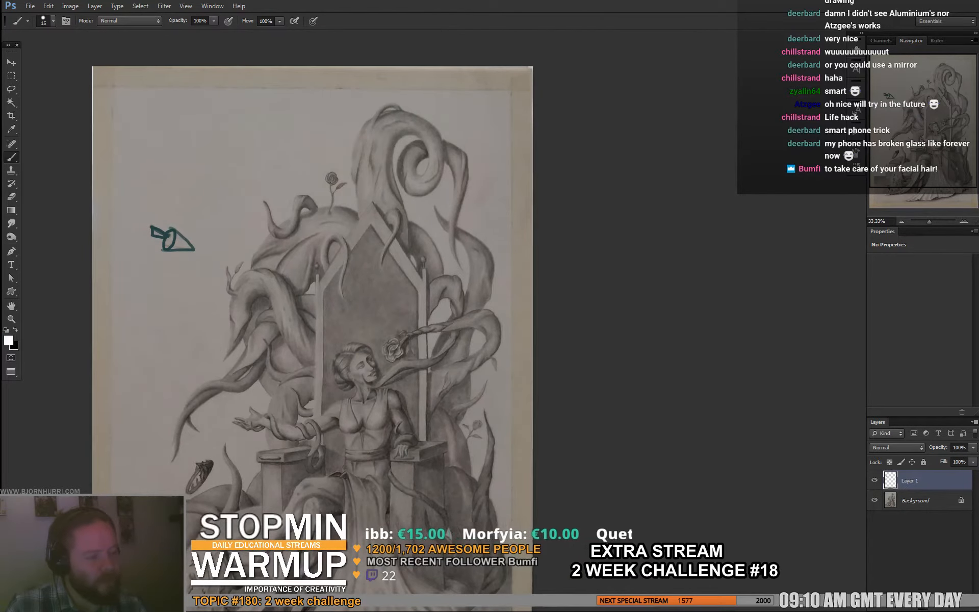
{"action": "right_click", "coordinate": [312, 266]}
{"action": "left_click_drag", "start_coordinate": [327, 292], "coordinate": [324, 292]}
{"action": "key", "text": "Return"}
{"action": "mouse_move", "coordinate": [314, 236]}
{"action": "left_mouse_down"}
{"action": "mouse_move", "coordinate": [275, 270]}
{"action": "mouse_move", "coordinate": [295, 299]}
{"action": "left_mouse_up"}
{"action": "mouse_move", "coordinate": [255, 267]}
{"action": "left_mouse_down"}
{"action": "mouse_move", "coordinate": [274, 274]}
{"action": "mouse_move", "coordinate": [290, 317]}
{"action": "mouse_move", "coordinate": [280, 329]}
{"action": "left_mouse_up"}
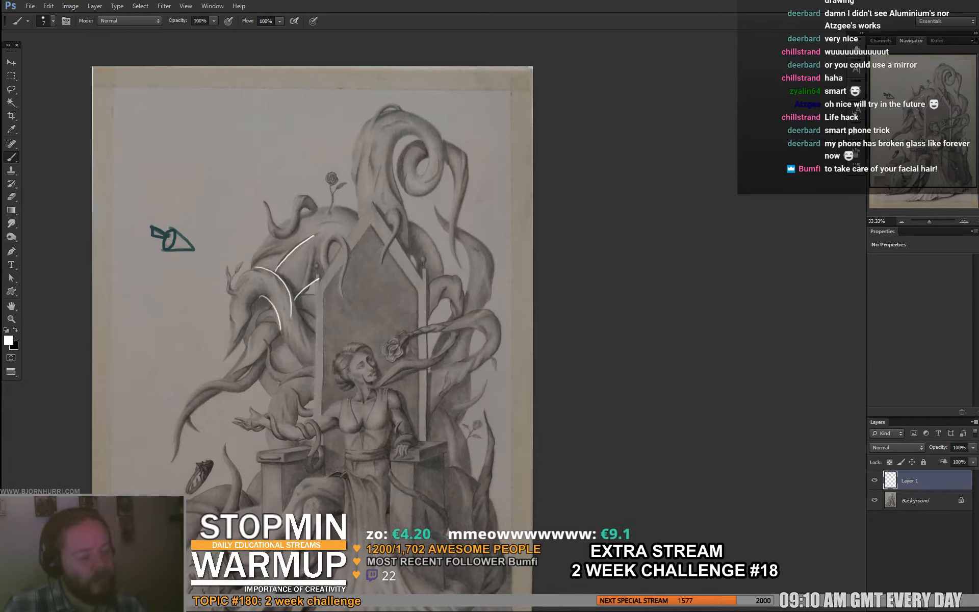
{"action": "key", "text": "ctrl+alt+z"}
{"action": "key", "text": "ctrl+alt+z"}
{"action": "key", "text": "ctrl+alt+z"}
{"action": "key", "text": "ctrl+alt+z"}
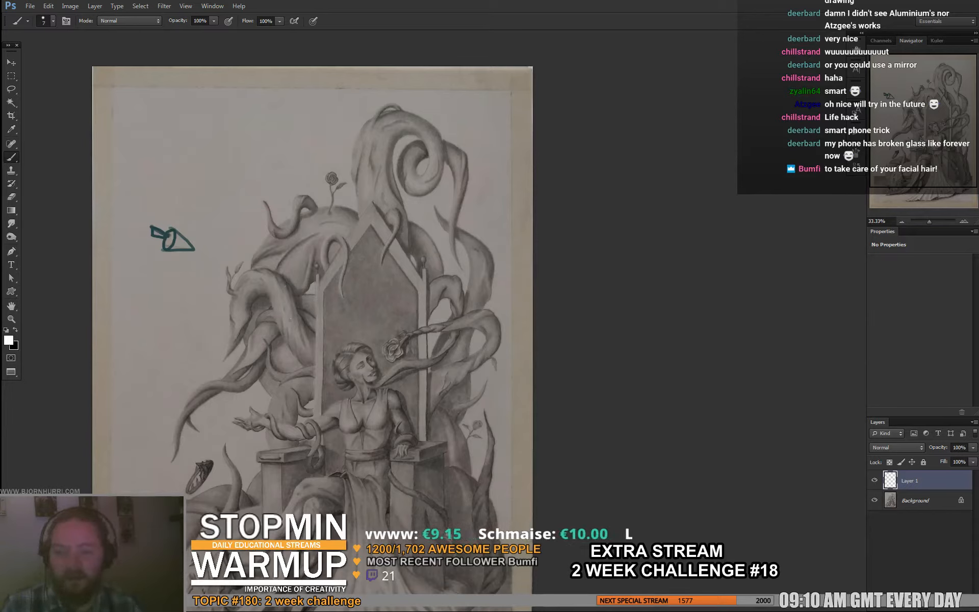
- Trace the flowing edges and the crest of the drooping tentacle beside the throne in white, and undo the lines
{"action": "left_click_drag", "start_coordinate": [289, 349], "coordinate": [273, 271]}
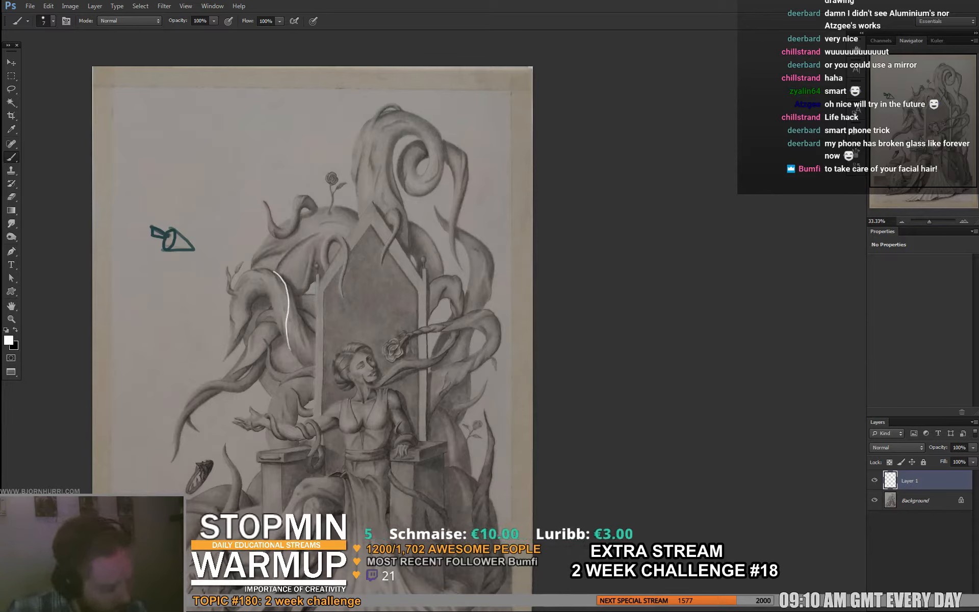
{"action": "mouse_move", "coordinate": [294, 359]}
{"action": "left_mouse_down"}
{"action": "mouse_move", "coordinate": [285, 283]}
{"action": "mouse_move", "coordinate": [300, 329]}
{"action": "mouse_move", "coordinate": [302, 319]}
{"action": "left_mouse_up"}
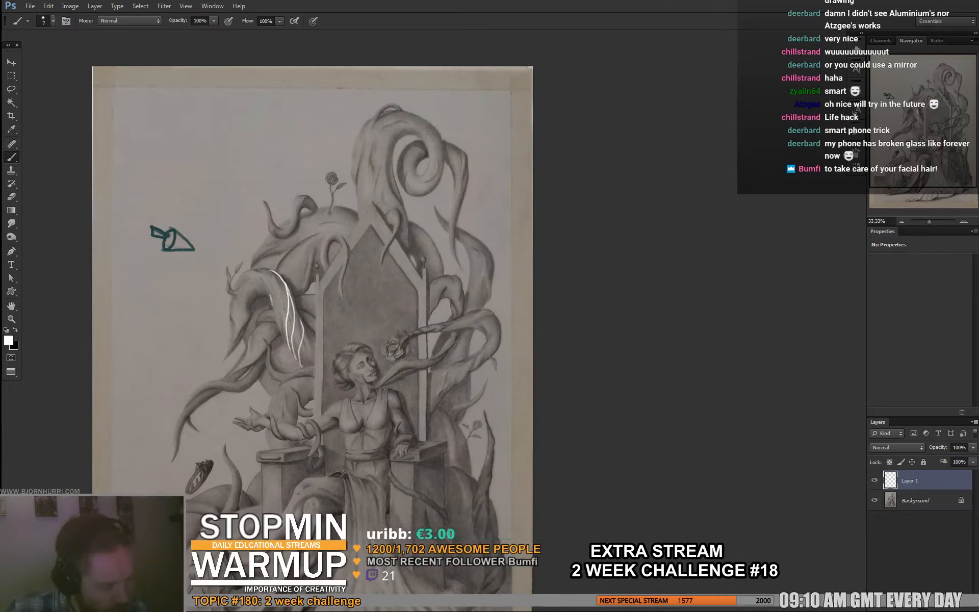
{"action": "left_click_drag", "start_coordinate": [231, 282], "coordinate": [269, 278]}
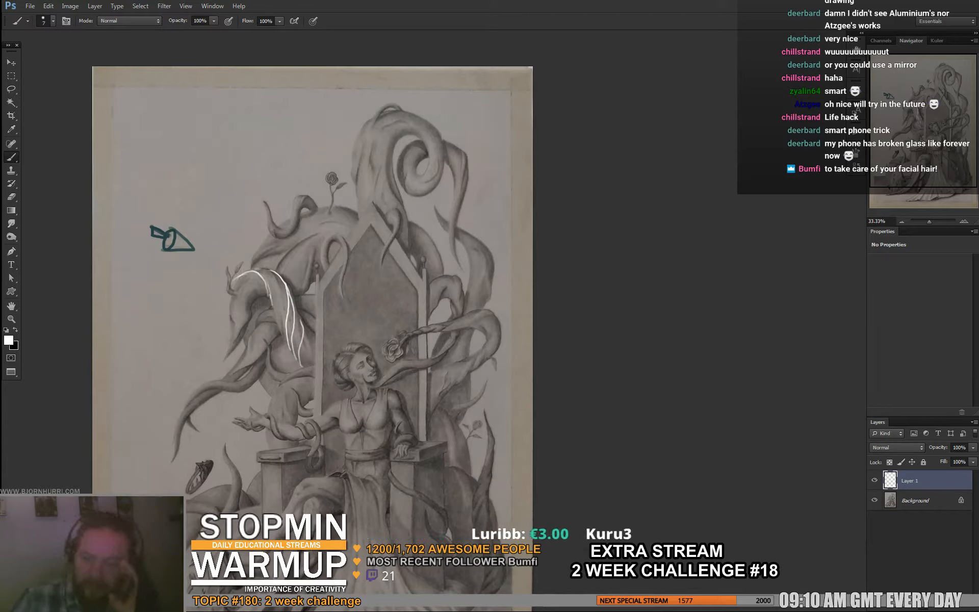
{"action": "key", "text": "ctrl+z"}
{"action": "key", "text": "ctrl+alt+z"}
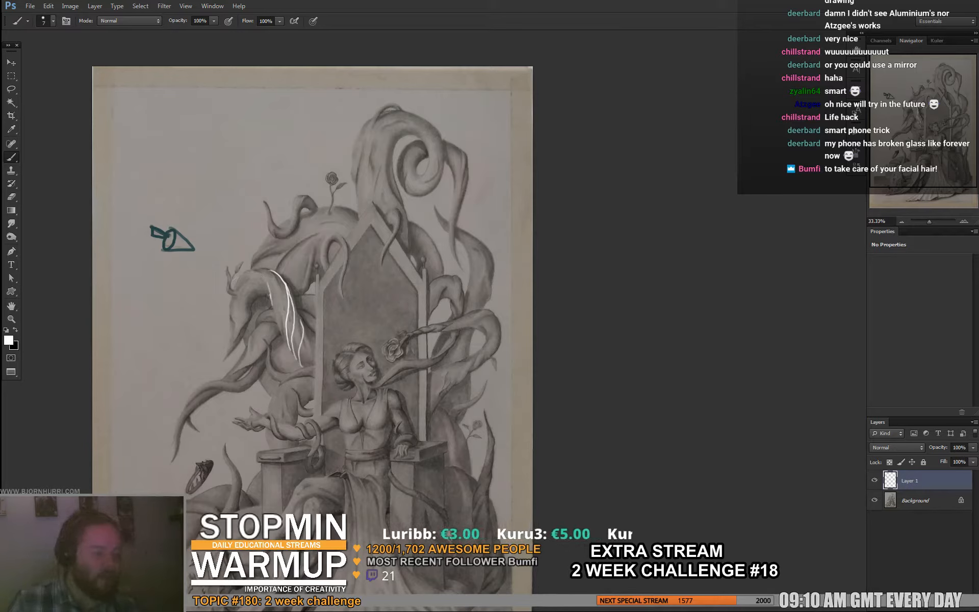
{"action": "key", "text": "ctrl+alt+z"}
{"action": "key", "text": "ctrl+alt+z"}
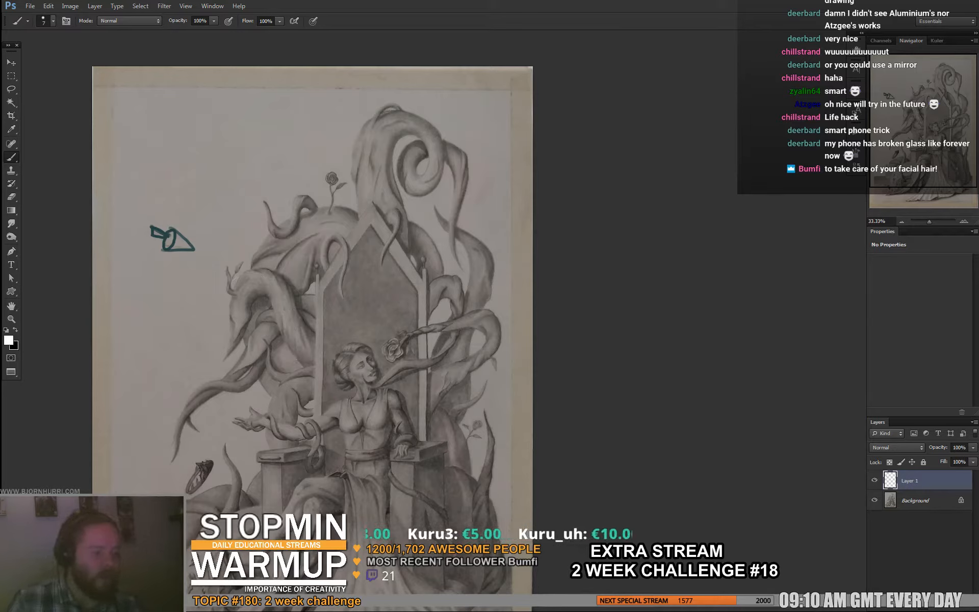
- Sample a dark gray from the drawing, circle the tangled tentacles beside the throne with a fine brush, and undo the circle
{"action": "left_click", "coordinate": [302, 317], "text": "alt"}
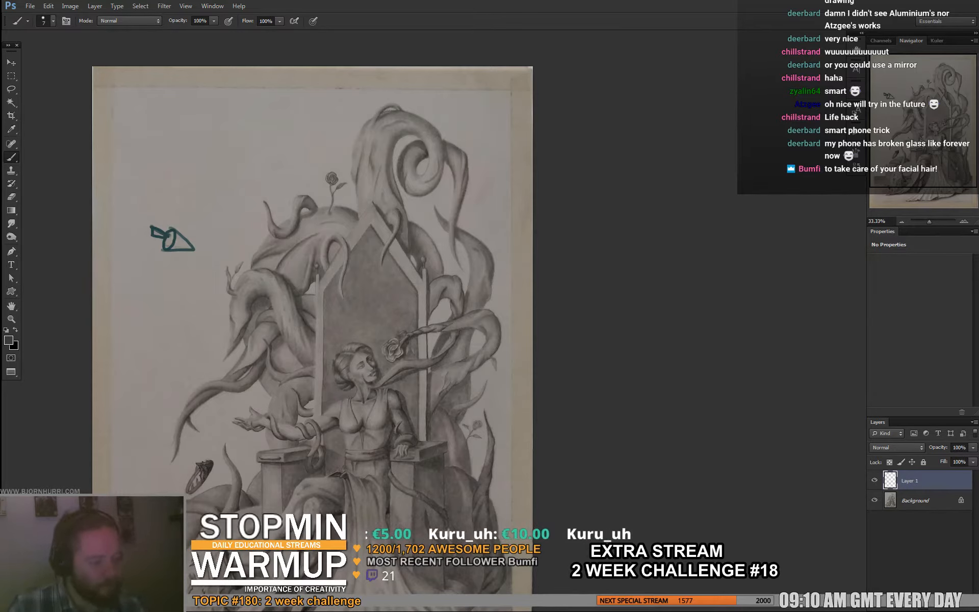
{"action": "right_click", "coordinate": [306, 284]}
{"action": "left_click", "coordinate": [316, 309]}
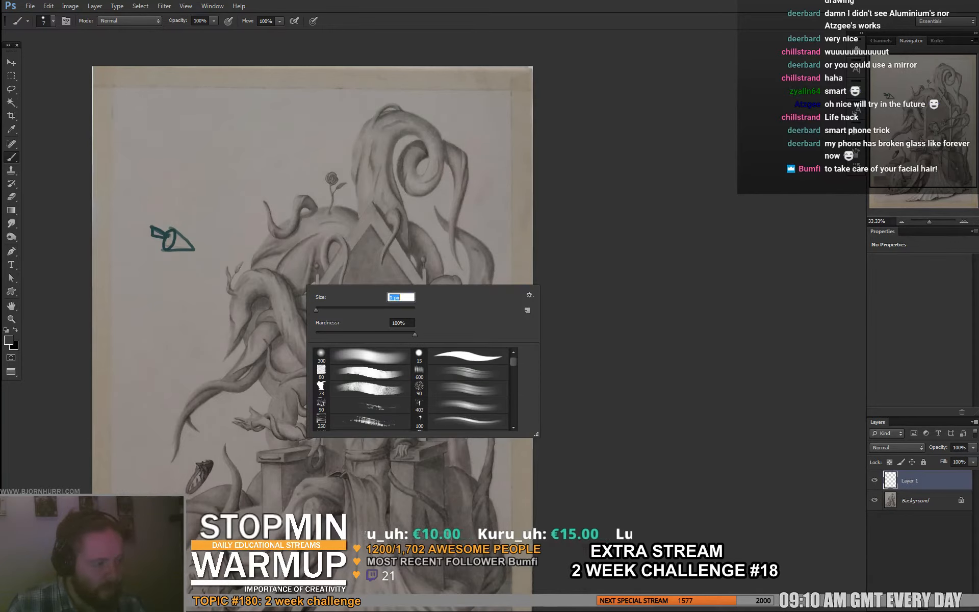
{"action": "mouse_move", "coordinate": [297, 267]}
{"action": "left_mouse_down"}
{"action": "mouse_move", "coordinate": [268, 388]}
{"action": "mouse_move", "coordinate": [260, 265]}
{"action": "left_mouse_up"}
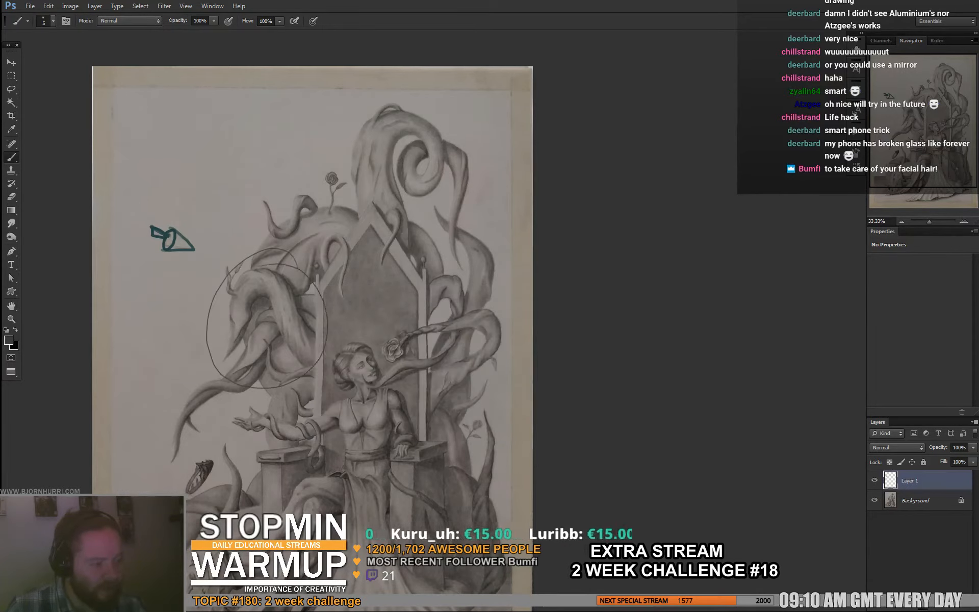
{"action": "key", "text": "ctrl+z"}
- Draw a large arch around the whole tentacle silhouette with a 14 px brush, and undo the strokes
{"action": "right_click", "coordinate": [334, 293]}
{"action": "left_click", "coordinate": [347, 318]}
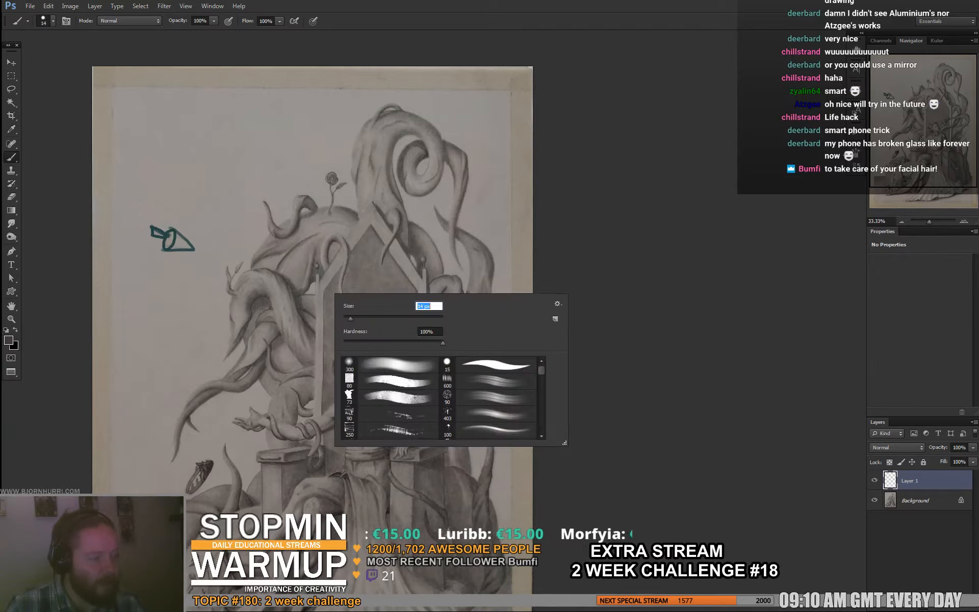
{"action": "key", "text": "Return"}
{"action": "mouse_move", "coordinate": [461, 355]}
{"action": "left_mouse_down"}
{"action": "mouse_move", "coordinate": [404, 118]}
{"action": "mouse_move", "coordinate": [209, 360]}
{"action": "left_mouse_up"}
{"action": "mouse_move", "coordinate": [257, 227]}
{"action": "left_mouse_down"}
{"action": "mouse_move", "coordinate": [468, 145]}
{"action": "mouse_move", "coordinate": [459, 383]}
{"action": "left_mouse_up"}
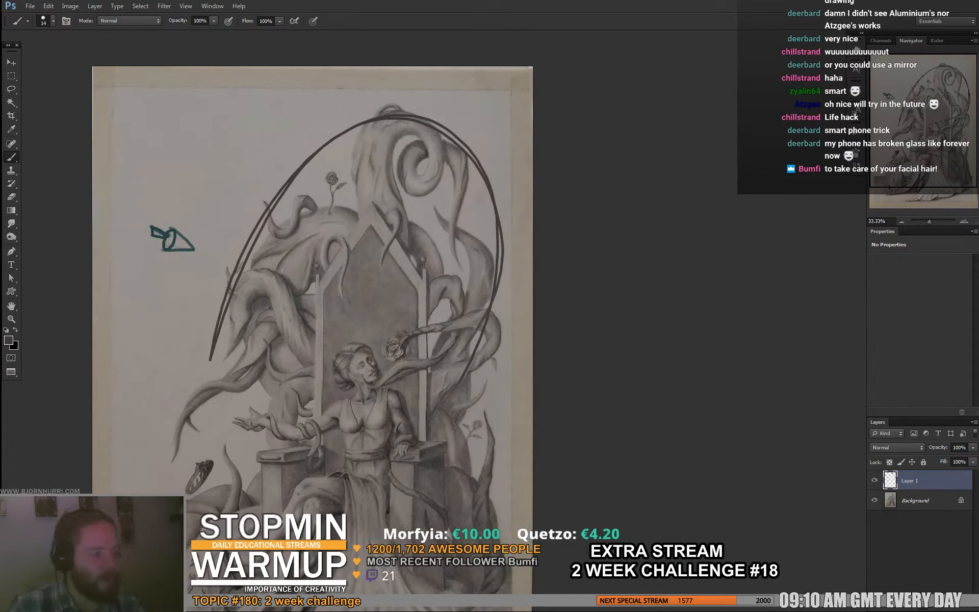
{"action": "key", "text": "ctrl+alt+z"}
{"action": "key", "text": "ctrl+alt+z"}
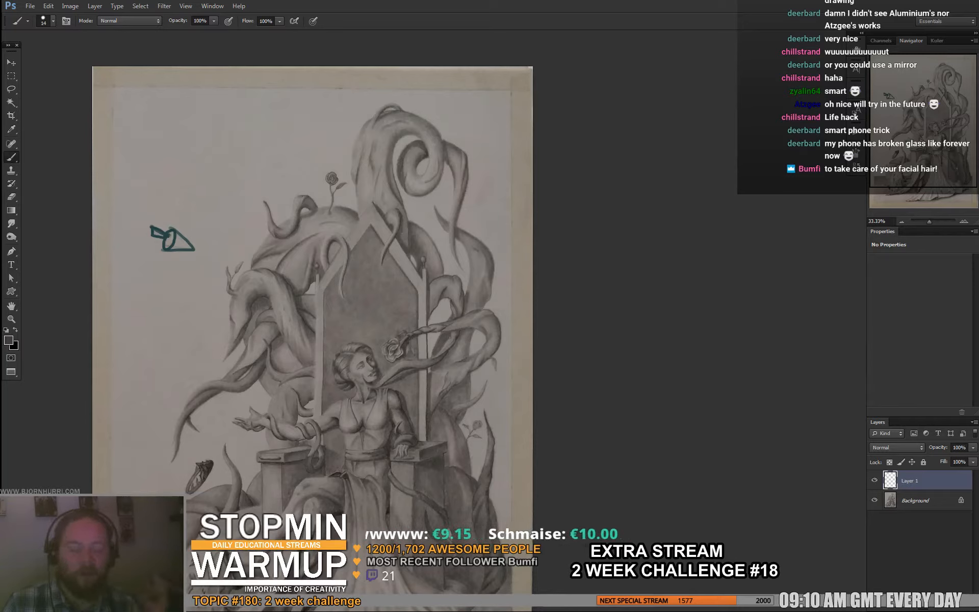
- Enlarge the brush to 45 px and darken the outer bend of the large curled tentacle above the throne with sampled grays
{"action": "right_click", "coordinate": [399, 158]}
{"action": "left_click", "coordinate": [418, 185]}
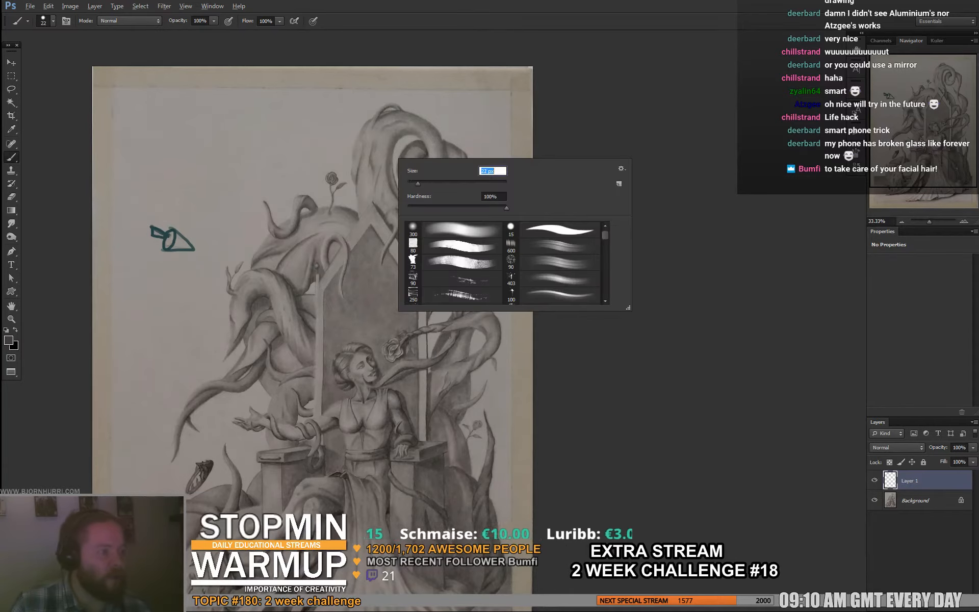
{"action": "left_click", "coordinate": [431, 152], "text": "alt"}
{"action": "right_click", "coordinate": [378, 180]}
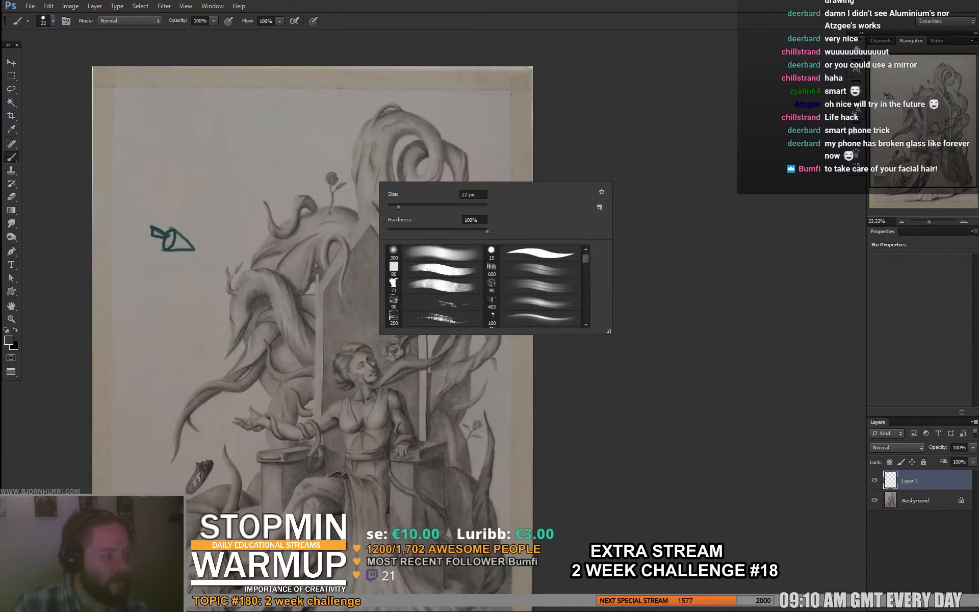
{"action": "left_click_drag", "start_coordinate": [397, 205], "coordinate": [411, 206]}
{"action": "mouse_move", "coordinate": [352, 179]}
{"action": "left_mouse_down"}
{"action": "mouse_move", "coordinate": [388, 157]}
{"action": "mouse_move", "coordinate": [359, 145]}
{"action": "mouse_move", "coordinate": [396, 120]}
{"action": "mouse_move", "coordinate": [390, 125]}
{"action": "mouse_move", "coordinate": [410, 122]}
{"action": "left_mouse_up"}
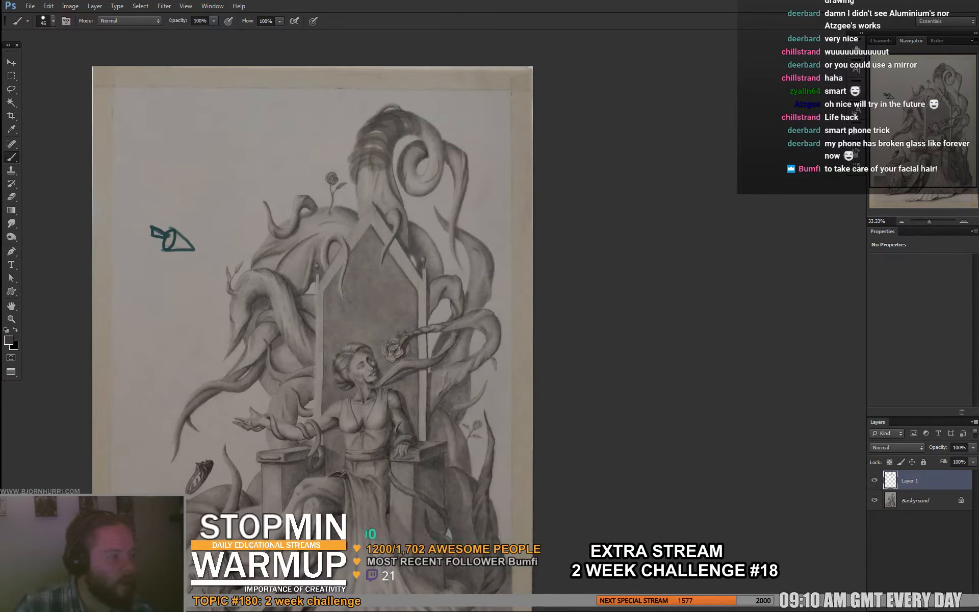
{"action": "mouse_move", "coordinate": [356, 149]}
{"action": "left_mouse_down"}
{"action": "mouse_move", "coordinate": [354, 190]}
{"action": "mouse_move", "coordinate": [380, 171]}
{"action": "mouse_move", "coordinate": [361, 189]}
{"action": "mouse_move", "coordinate": [387, 192]}
{"action": "mouse_move", "coordinate": [372, 179]}
{"action": "mouse_move", "coordinate": [394, 203]}
{"action": "left_mouse_up"}
{"action": "left_click", "coordinate": [378, 200], "text": "alt"}
{"action": "left_click", "coordinate": [385, 163], "text": "alt"}
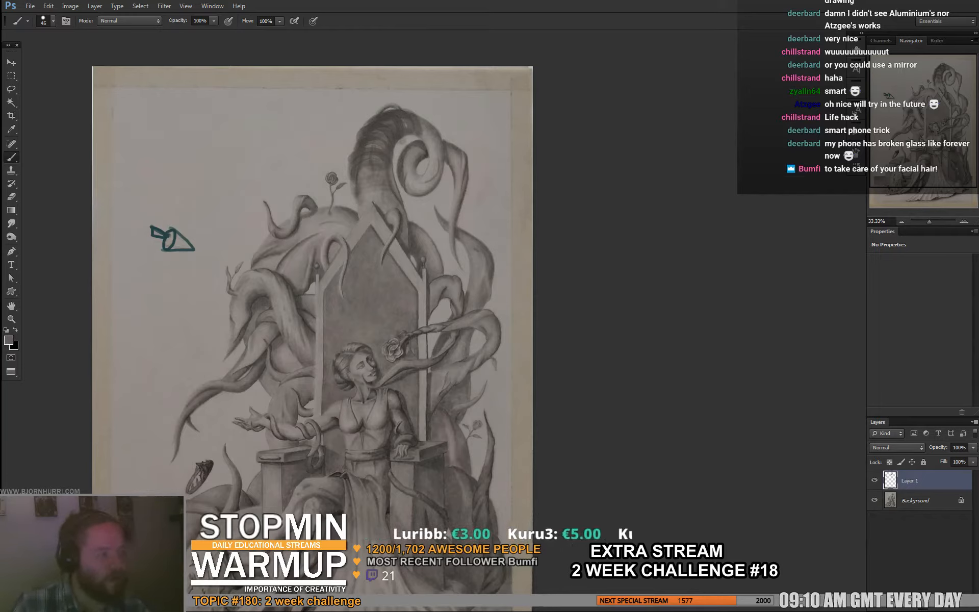
- Shade the inner coil and the hanging end of the large curled tentacle above the throne
{"action": "left_click_drag", "start_coordinate": [419, 125], "coordinate": [428, 144]}
{"action": "left_click_drag", "start_coordinate": [430, 137], "coordinate": [434, 159]}
{"action": "left_click", "coordinate": [408, 130], "text": "alt"}
{"action": "left_click", "coordinate": [363, 144], "text": "alt"}
{"action": "left_click_drag", "start_coordinate": [411, 118], "coordinate": [421, 132]}
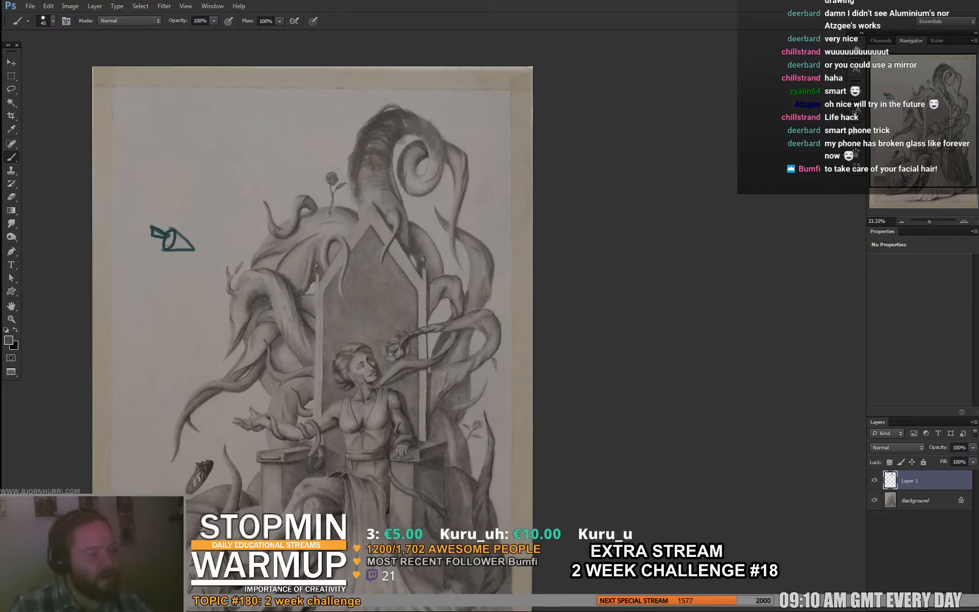
{"action": "mouse_move", "coordinate": [416, 194]}
{"action": "left_mouse_down"}
{"action": "mouse_move", "coordinate": [407, 173]}
{"action": "mouse_move", "coordinate": [417, 152]}
{"action": "mouse_move", "coordinate": [408, 195]}
{"action": "left_mouse_up"}
{"action": "key", "text": "e"}
{"action": "key", "text": "b"}
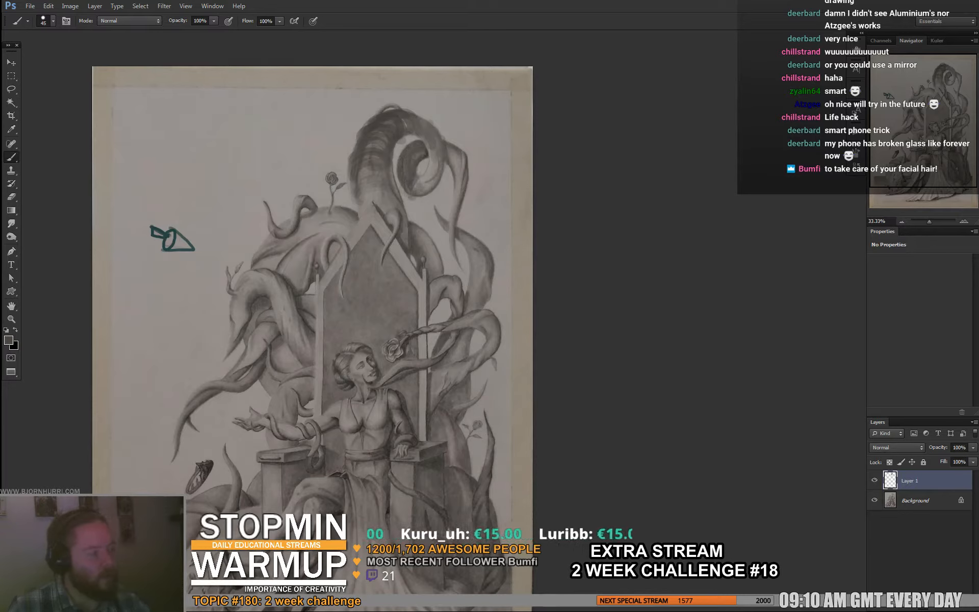
{"action": "left_click_drag", "start_coordinate": [449, 150], "coordinate": [458, 168]}
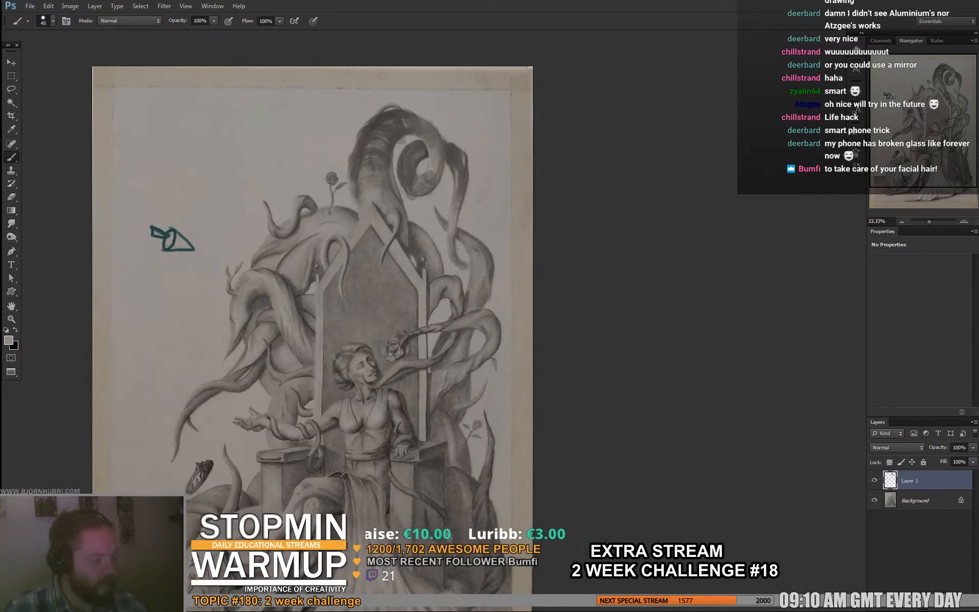
- Circle the mass of tentacles below the small rose with a thick dark gray stroke, and undo it
{"action": "left_click_drag", "start_coordinate": [281, 259], "coordinate": [274, 236]}
{"action": "left_click", "coordinate": [341, 159], "text": "alt"}
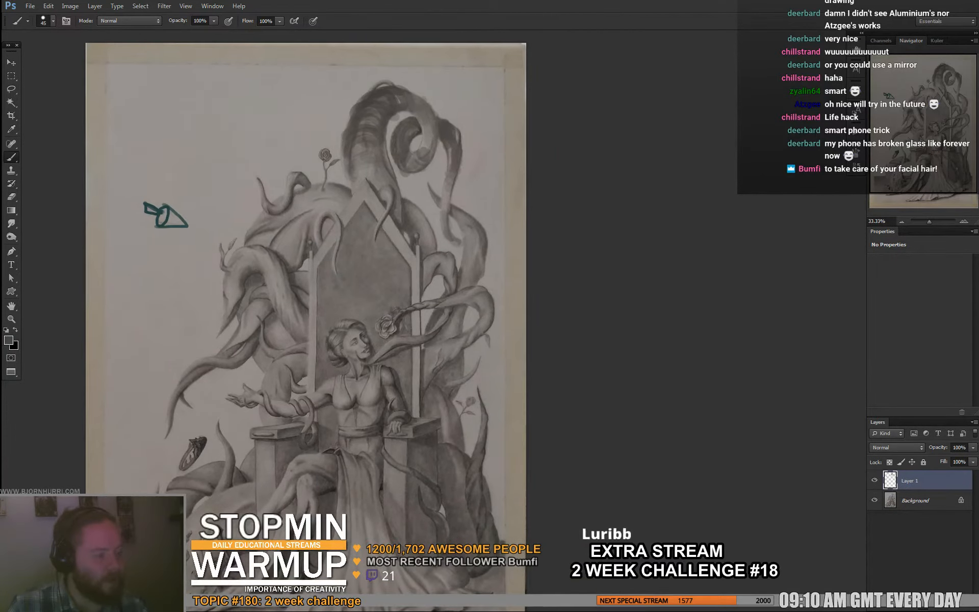
{"action": "mouse_move", "coordinate": [339, 186]}
{"action": "left_mouse_down"}
{"action": "mouse_move", "coordinate": [290, 159]}
{"action": "mouse_move", "coordinate": [349, 184]}
{"action": "mouse_move", "coordinate": [306, 166]}
{"action": "left_mouse_up"}
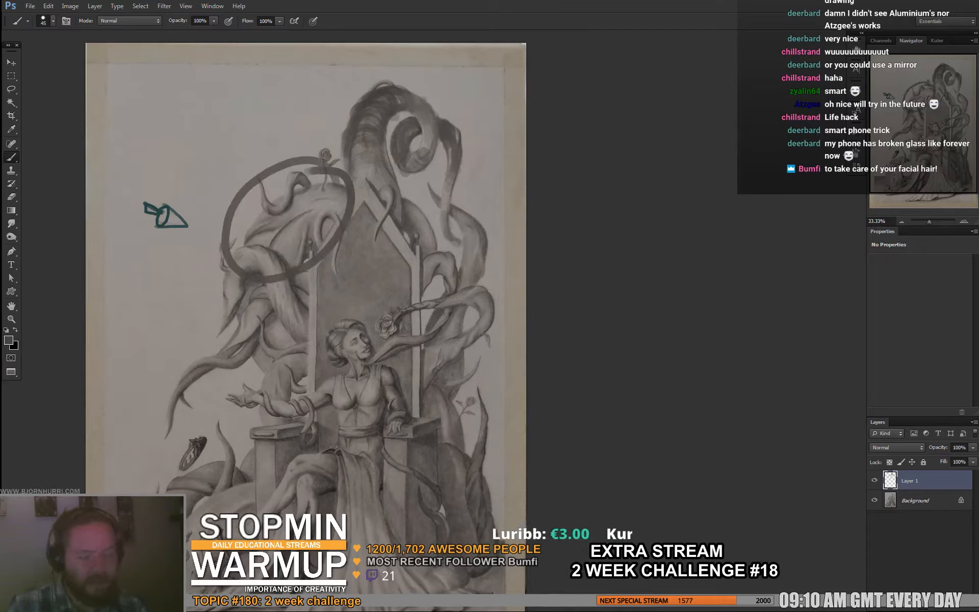
{"action": "key", "text": "ctrl+z"}
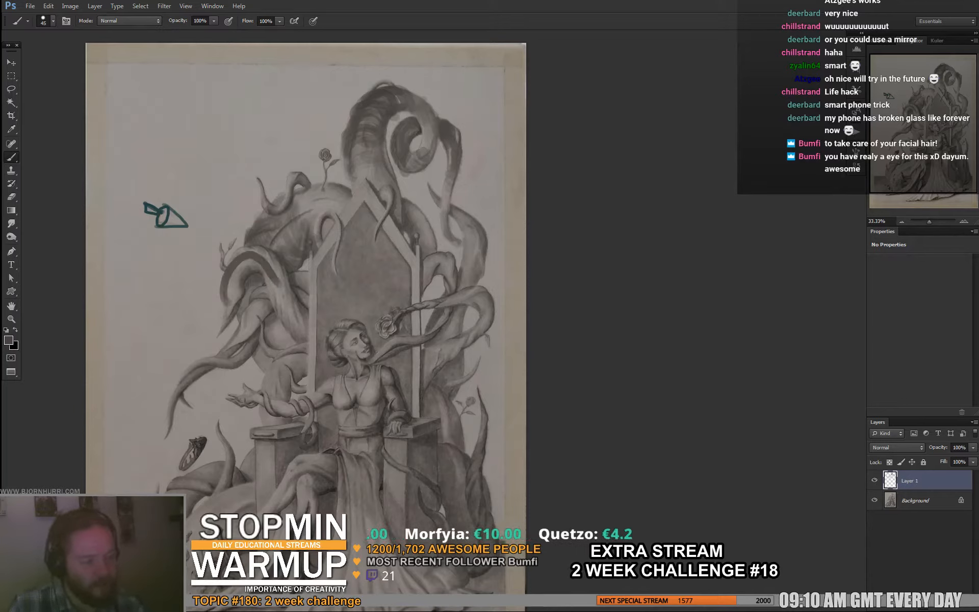
- Reduce the brush size to 23 px and deepen the shading of the tentacles on both sides of the throne
{"action": "right_click", "coordinate": [385, 190]}
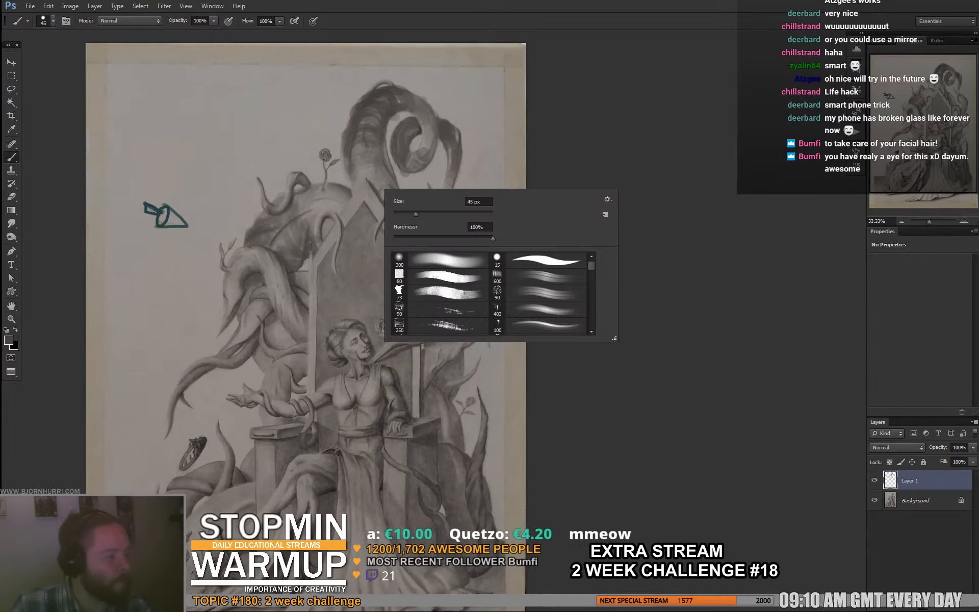
{"action": "left_click", "coordinate": [402, 212]}
{"action": "key", "text": "Return"}
{"action": "right_click", "coordinate": [318, 232]}
{"action": "mouse_move", "coordinate": [333, 233]}
{"action": "left_mouse_down"}
{"action": "mouse_move", "coordinate": [307, 243]}
{"action": "mouse_move", "coordinate": [293, 236]}
{"action": "left_mouse_up"}
{"action": "left_click", "coordinate": [337, 257]}
{"action": "key", "text": "Return"}
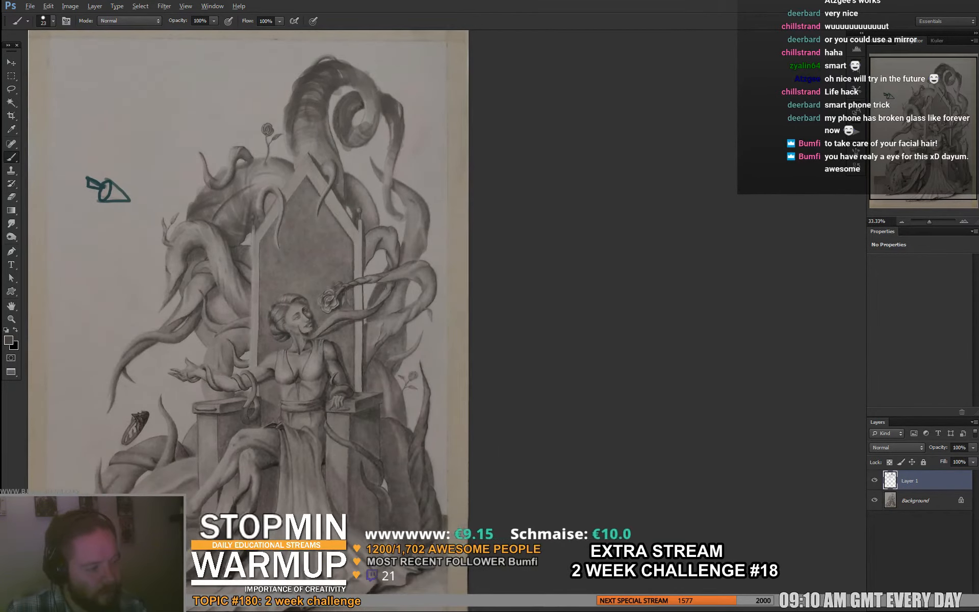
{"action": "left_click_drag", "start_coordinate": [293, 236], "coordinate": [362, 187]}
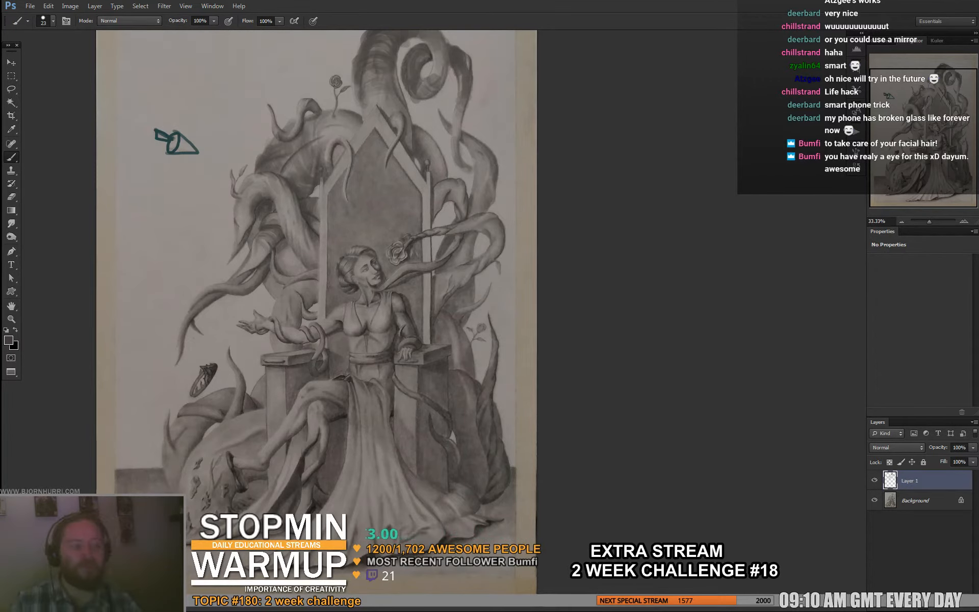
{"action": "left_click_drag", "start_coordinate": [327, 255], "coordinate": [311, 348]}
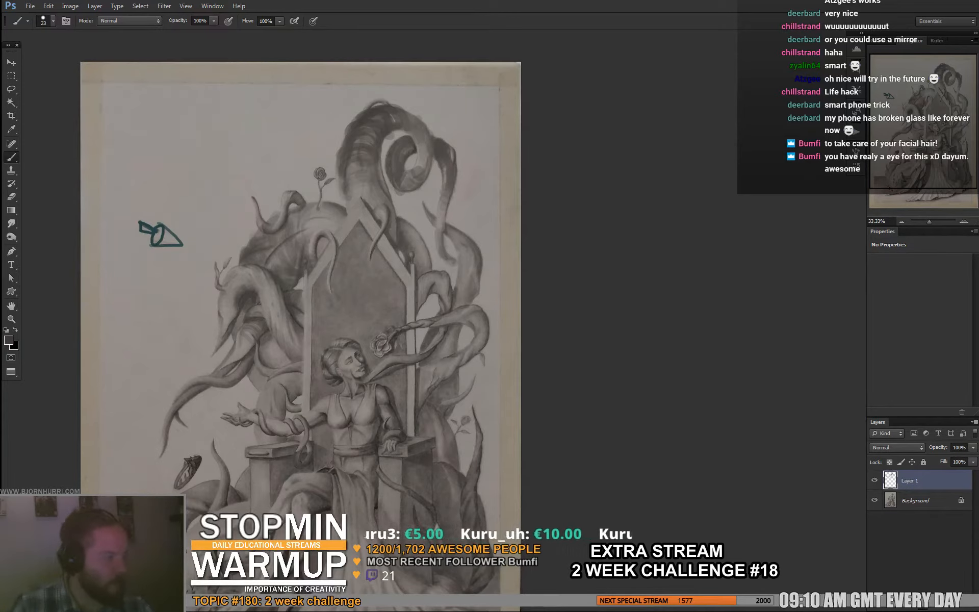
{"action": "scroll", "coordinate": [301, 306], "scroll_direction": "down", "scroll_amount": 1}
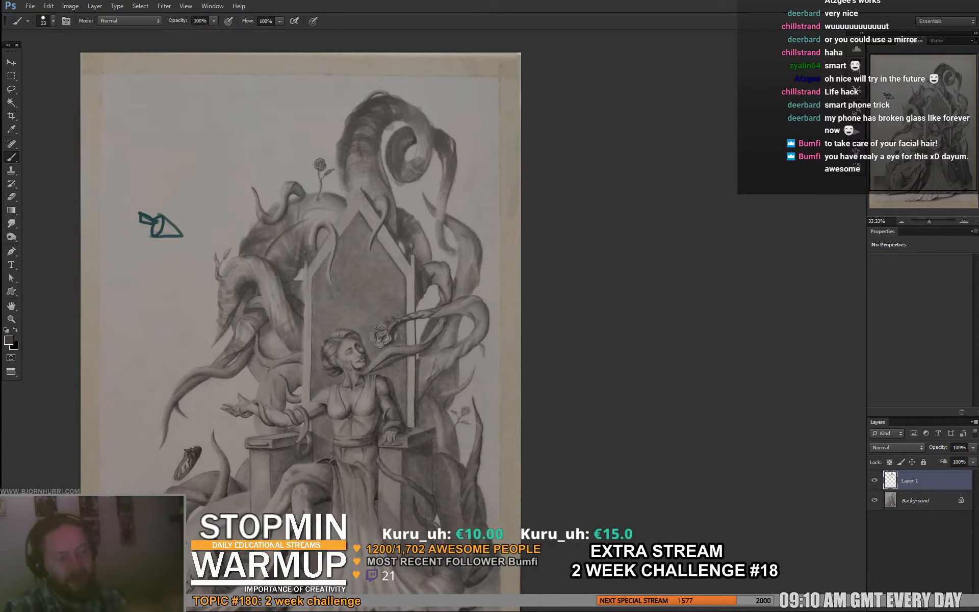
{"action": "scroll", "coordinate": [301, 306], "scroll_direction": "down", "scroll_amount": 2}
{"action": "left_click_drag", "start_coordinate": [301, 306], "coordinate": [298, 294]}
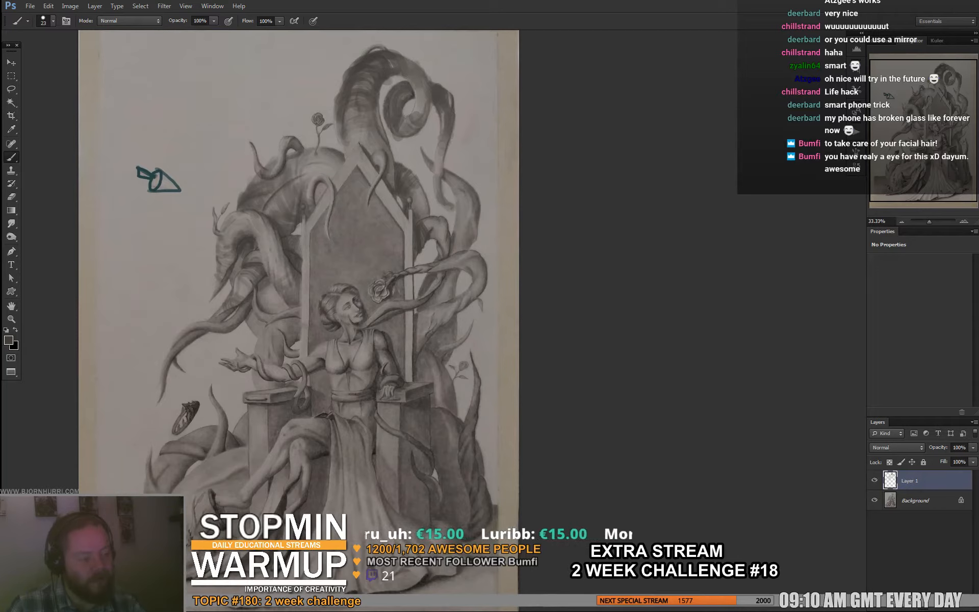
- Toggle the paintover layer's visibility repeatedly to compare the reworked tentacle shading with the original drawing
{"action": "key", "text": "e"}
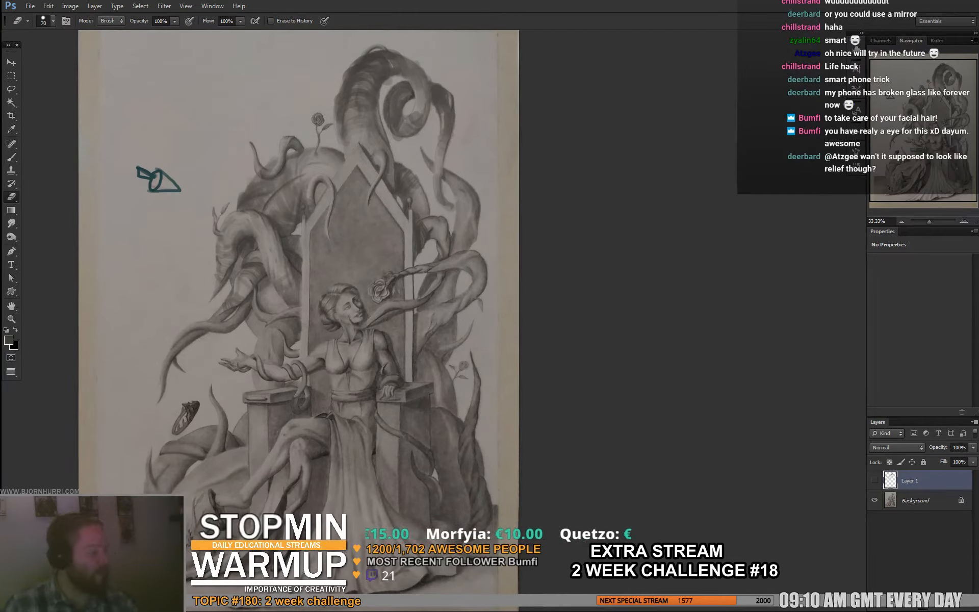
{"action": "left_click", "coordinate": [875, 481]}
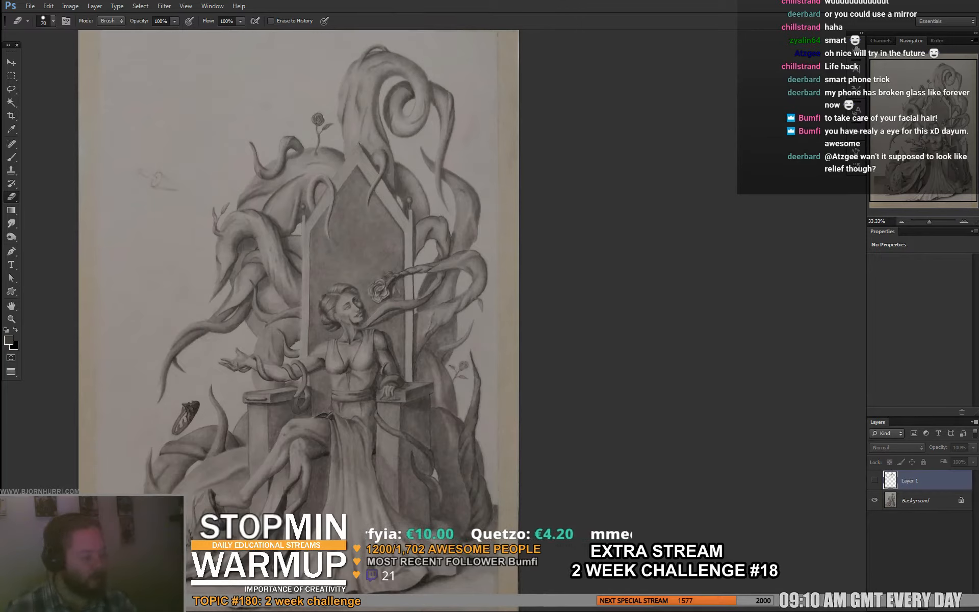
{"action": "left_click", "coordinate": [874, 481]}
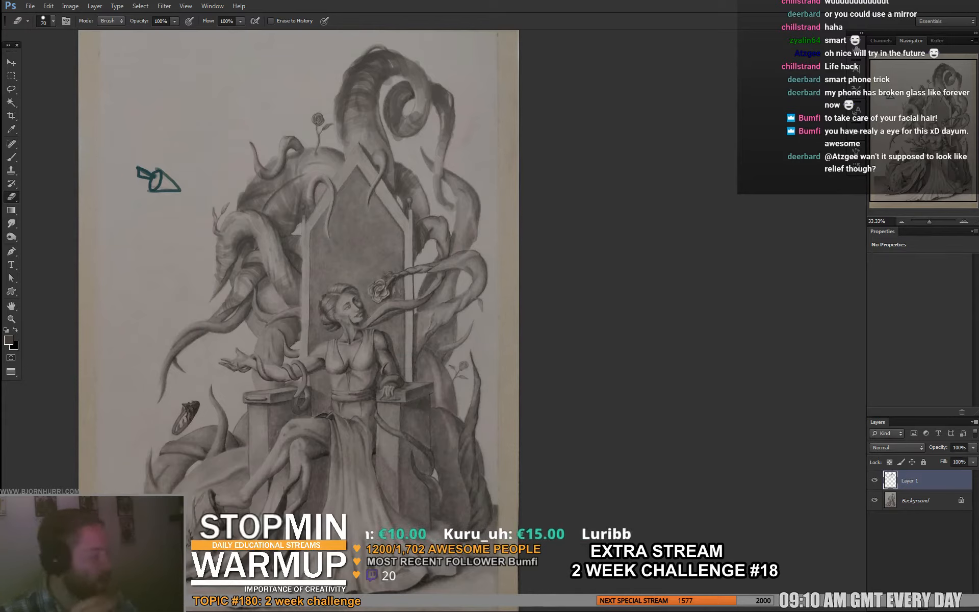
{"action": "left_click", "coordinate": [875, 481]}
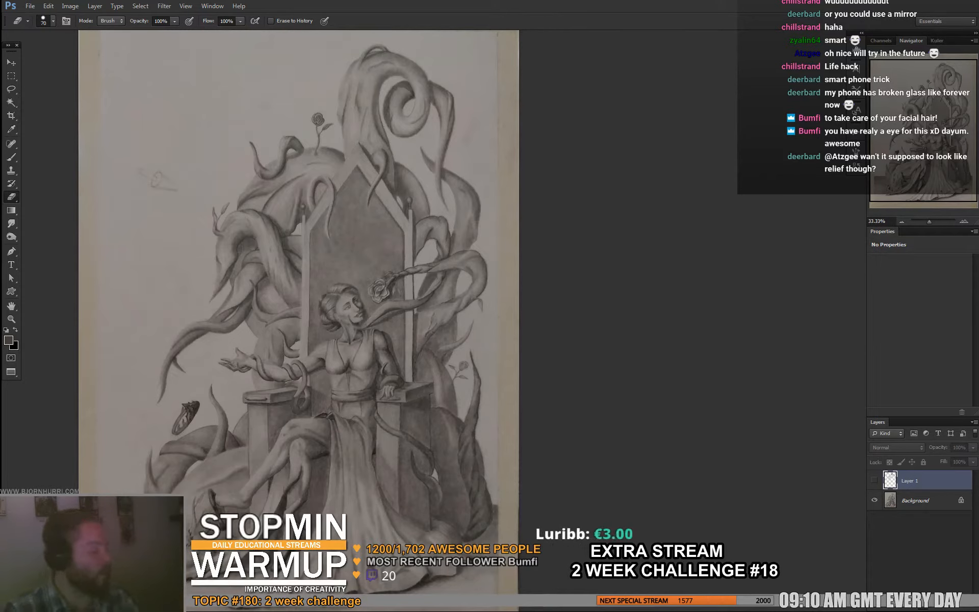
{"action": "left_click", "coordinate": [875, 481]}
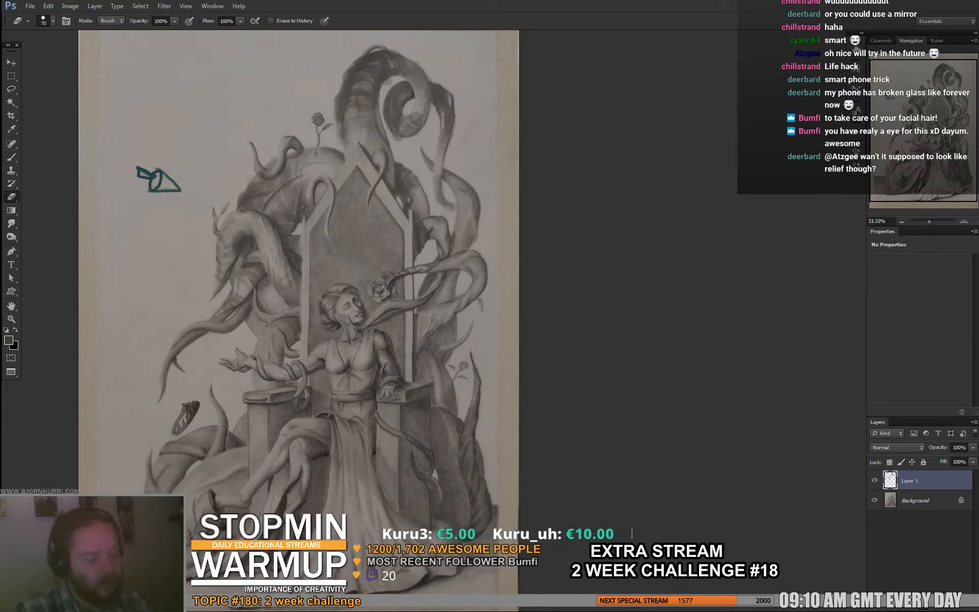
{"action": "key", "text": "b"}
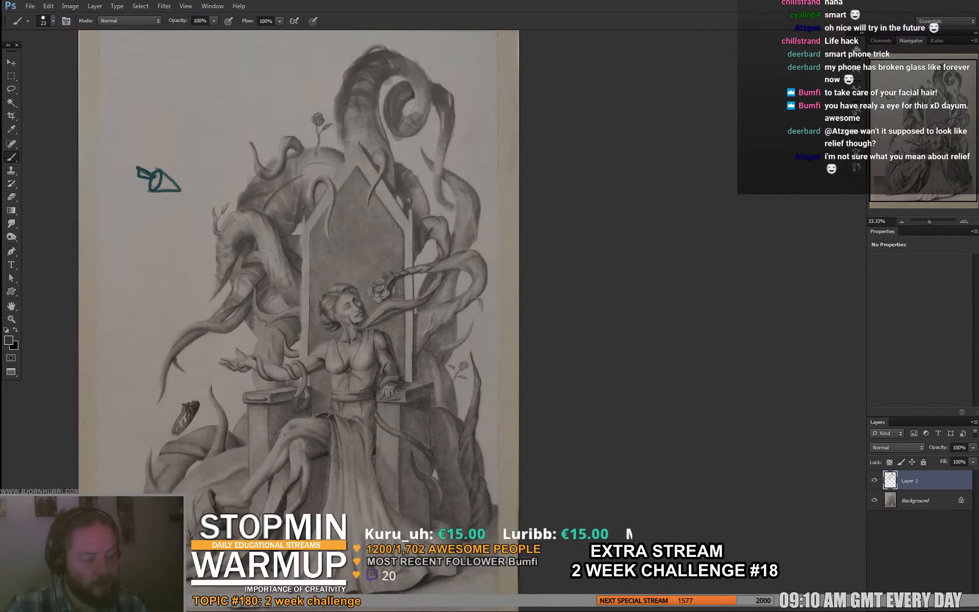
{"action": "left_click_drag", "start_coordinate": [257, 326], "coordinate": [240, 278]}
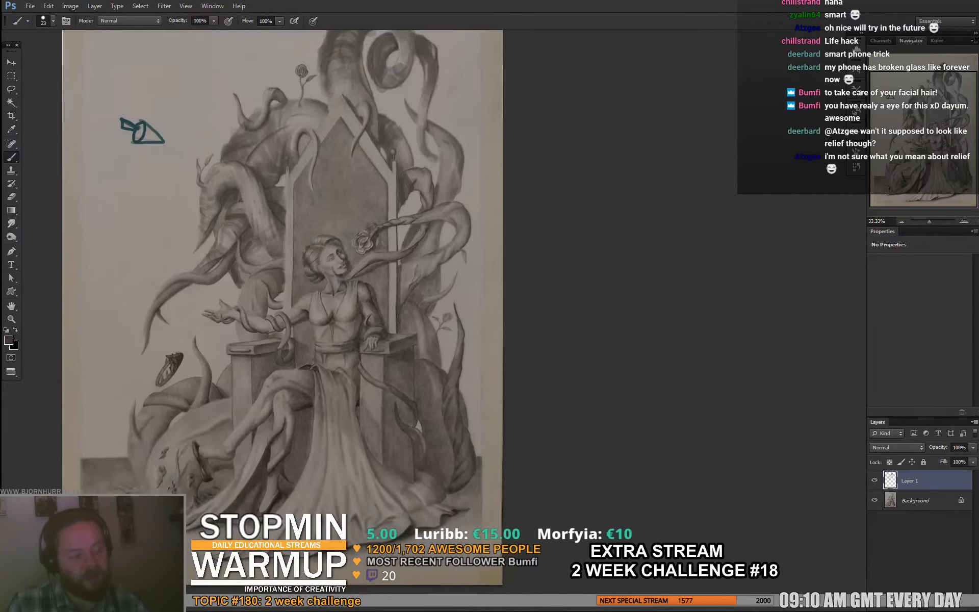
{"action": "left_click_drag", "start_coordinate": [251, 316], "coordinate": [352, 221]}
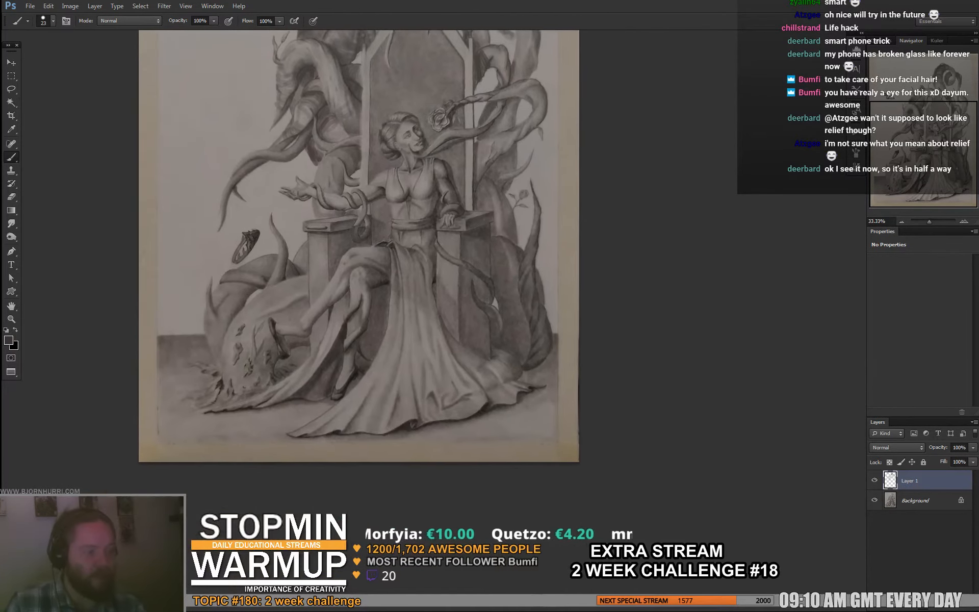
{"action": "left_click_drag", "start_coordinate": [351, 224], "coordinate": [243, 314]}
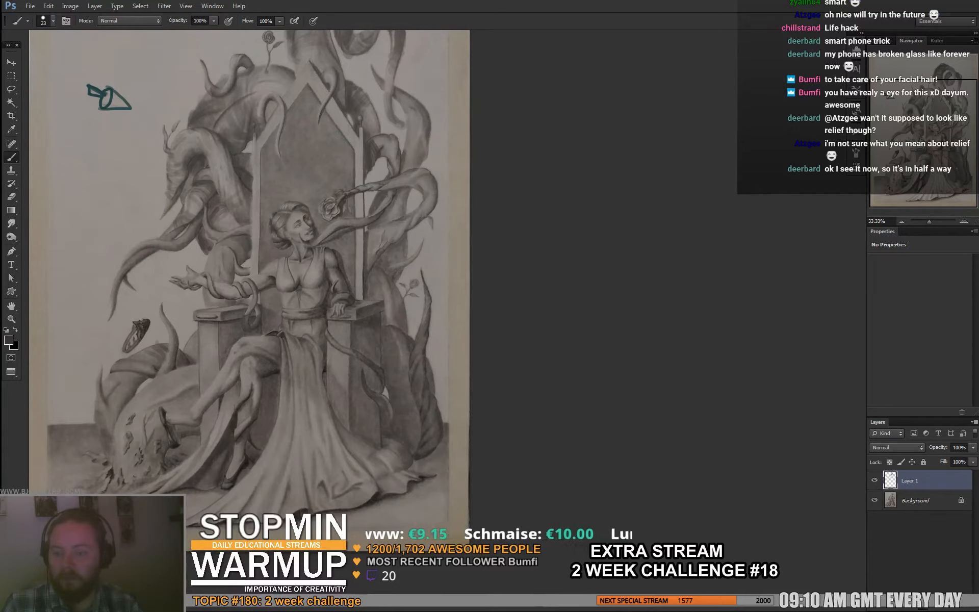
{"action": "left_click_drag", "start_coordinate": [242, 314], "coordinate": [244, 323]}
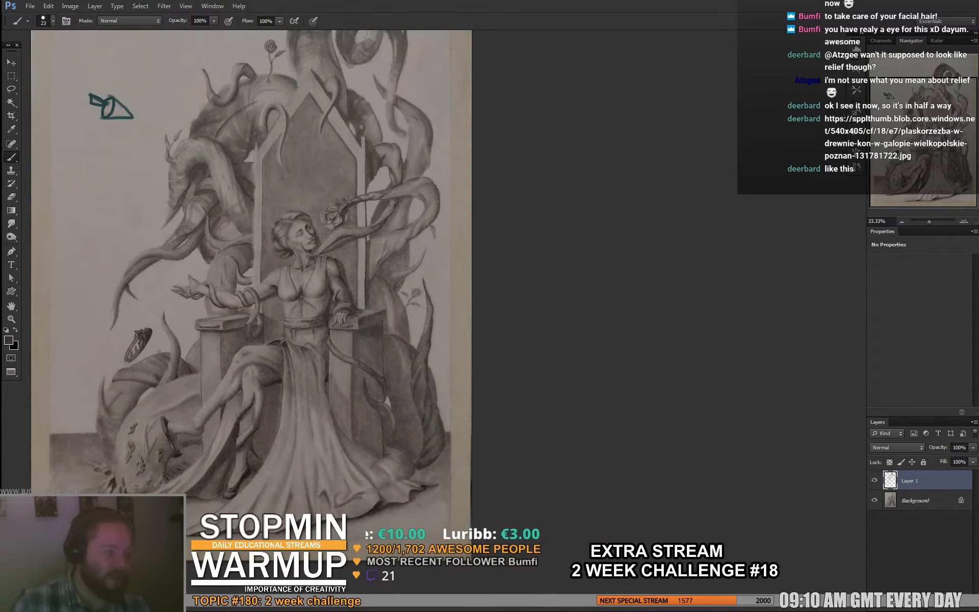
{"action": "left_click_drag", "start_coordinate": [255, 285], "coordinate": [273, 289]}
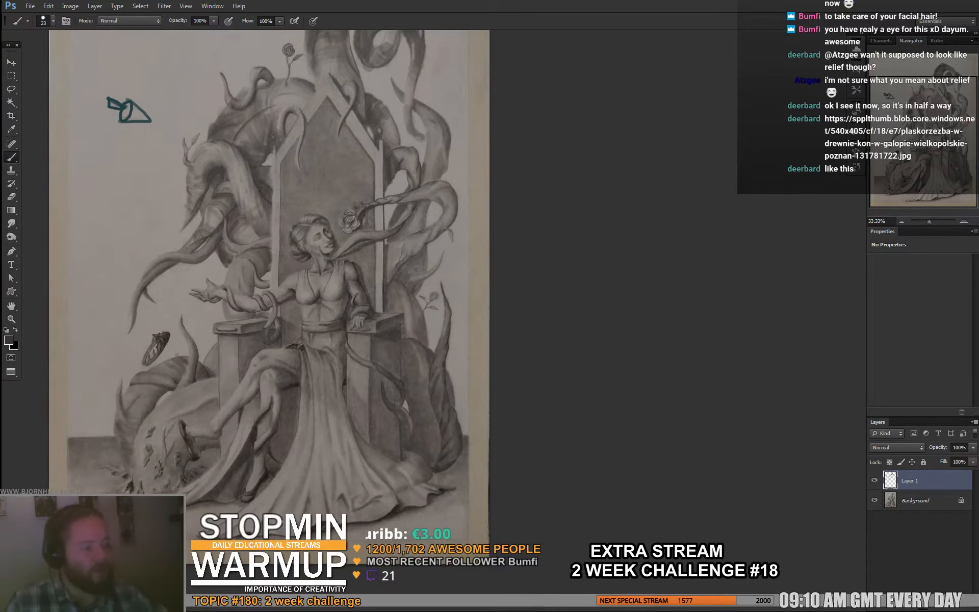
- Reduce the brush size to 19 px for sketching beside the throne
{"action": "right_click", "coordinate": [333, 152]}
{"action": "left_click", "coordinate": [344, 178]}
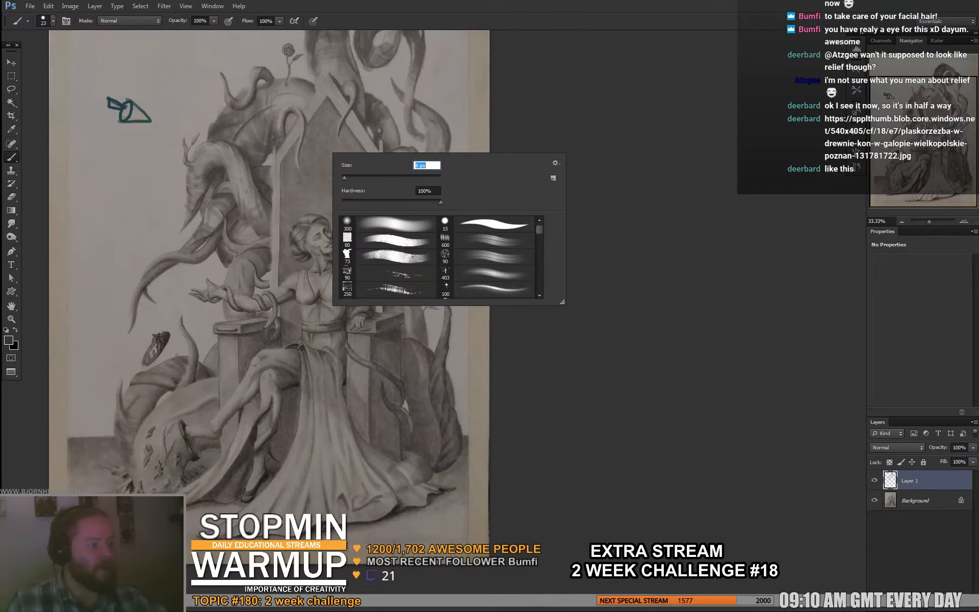
{"action": "left_click", "coordinate": [352, 102], "text": "alt"}
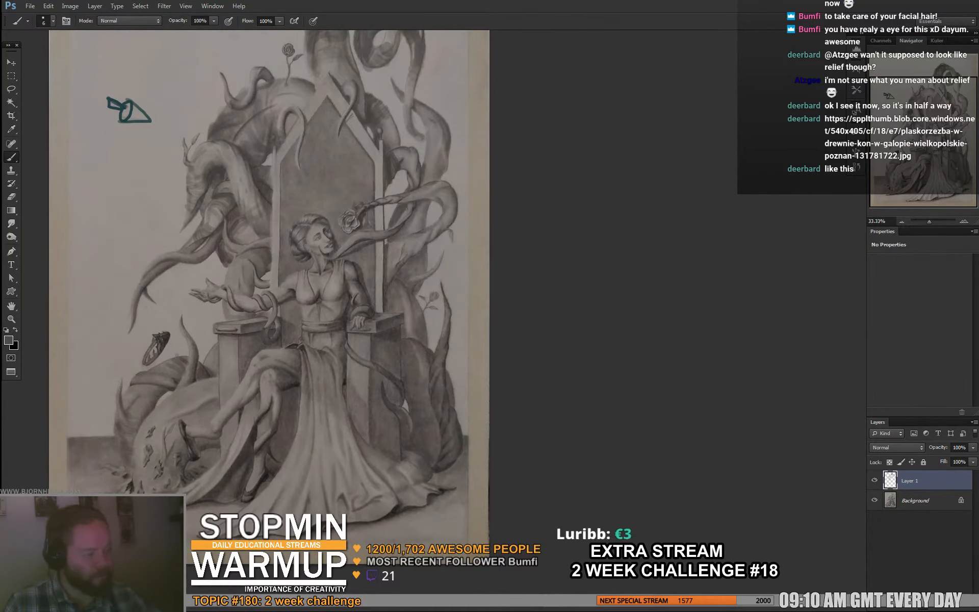
{"action": "left_click_drag", "start_coordinate": [329, 235], "coordinate": [326, 225]}
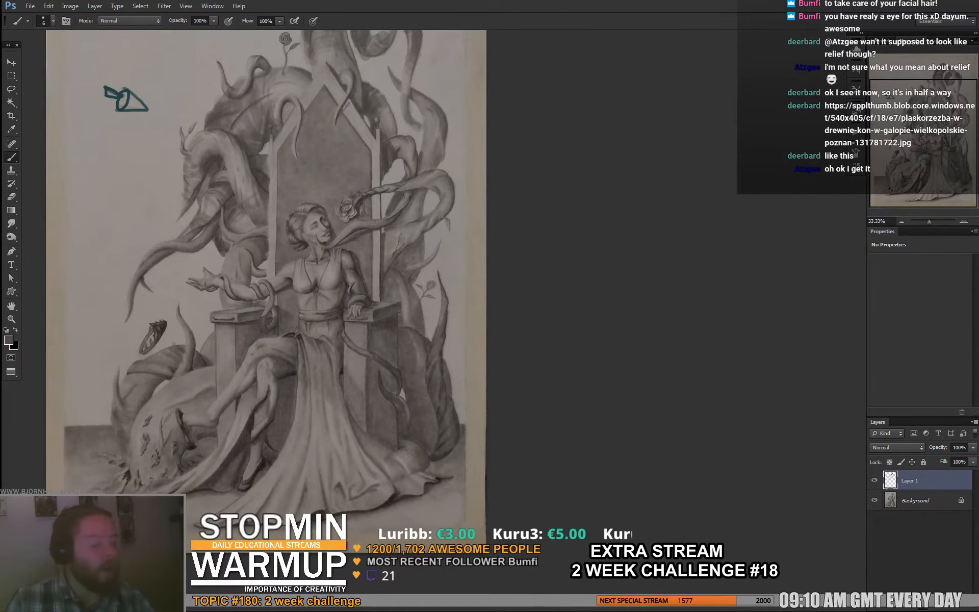
{"action": "left_click_drag", "start_coordinate": [344, 217], "coordinate": [348, 229]}
{"action": "right_click", "coordinate": [350, 230]}
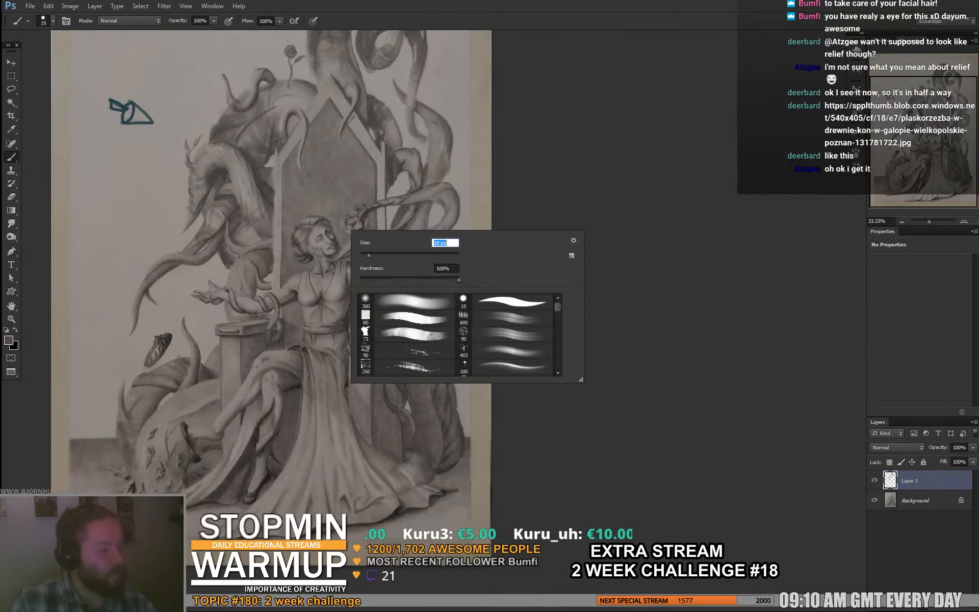
{"action": "key", "text": "Escape"}
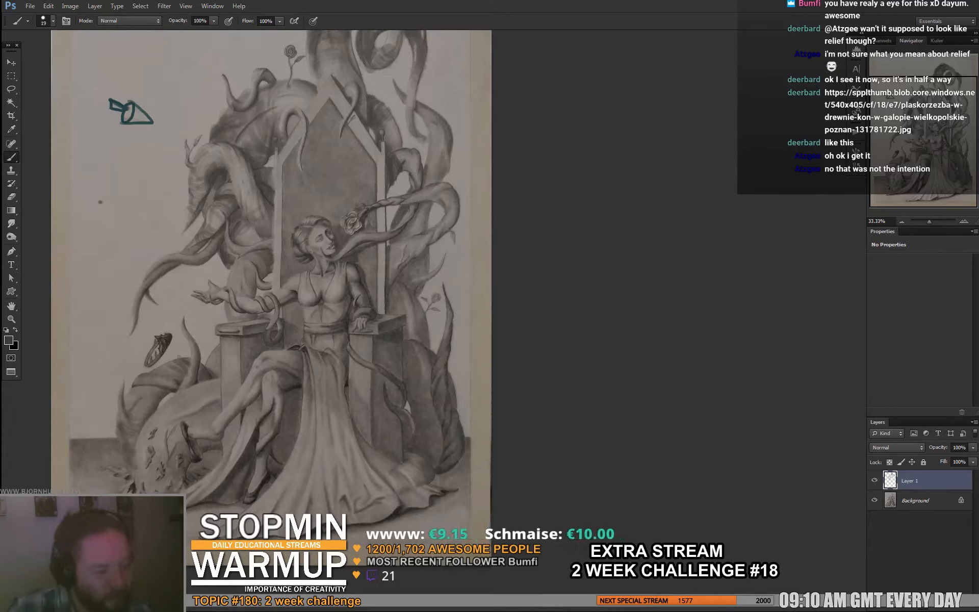
- Draw two parallel curved strokes on the empty background beside the tentacles, and undo both
{"action": "left_click_drag", "start_coordinate": [99, 201], "coordinate": [108, 256]}
{"action": "left_click_drag", "start_coordinate": [105, 201], "coordinate": [110, 264]}
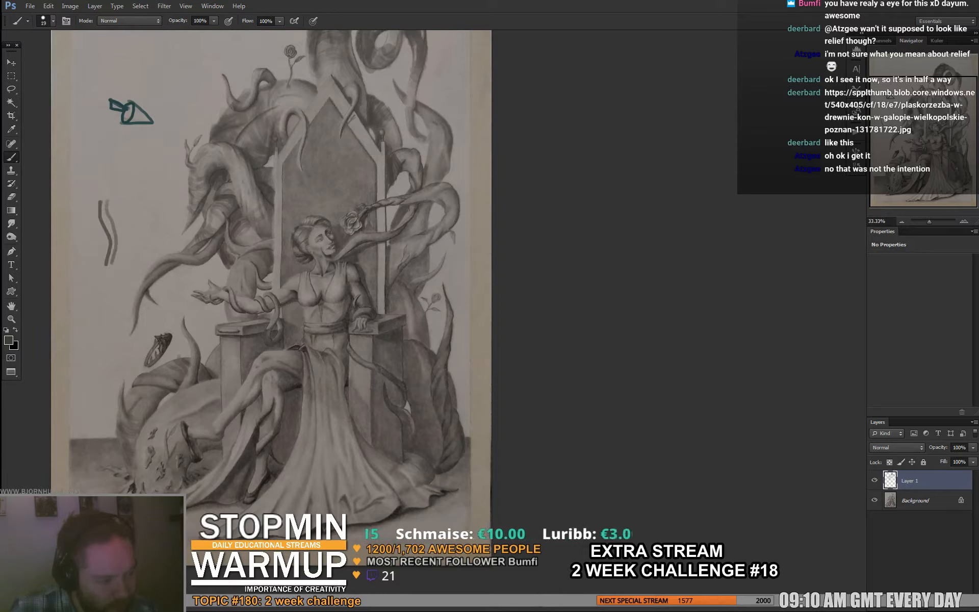
{"action": "key", "text": "ctrl+alt+z"}
{"action": "key", "text": "ctrl+alt+z"}
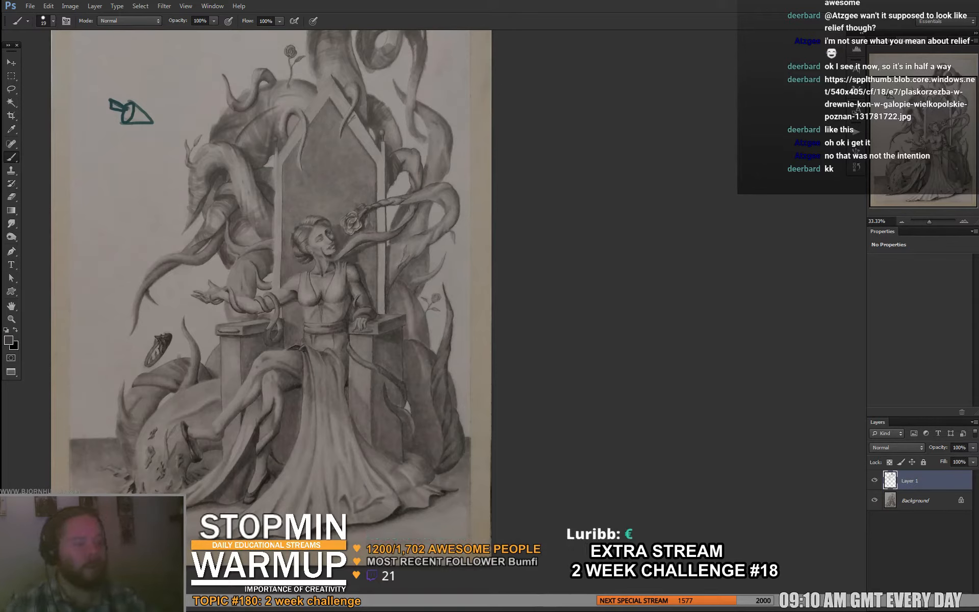
- Sketch a rectangle with an overlapping arched form below the teal sketch, and fill the arch with gray using a 57 px brush
{"action": "left_click_drag", "start_coordinate": [129, 151], "coordinate": [129, 234]}
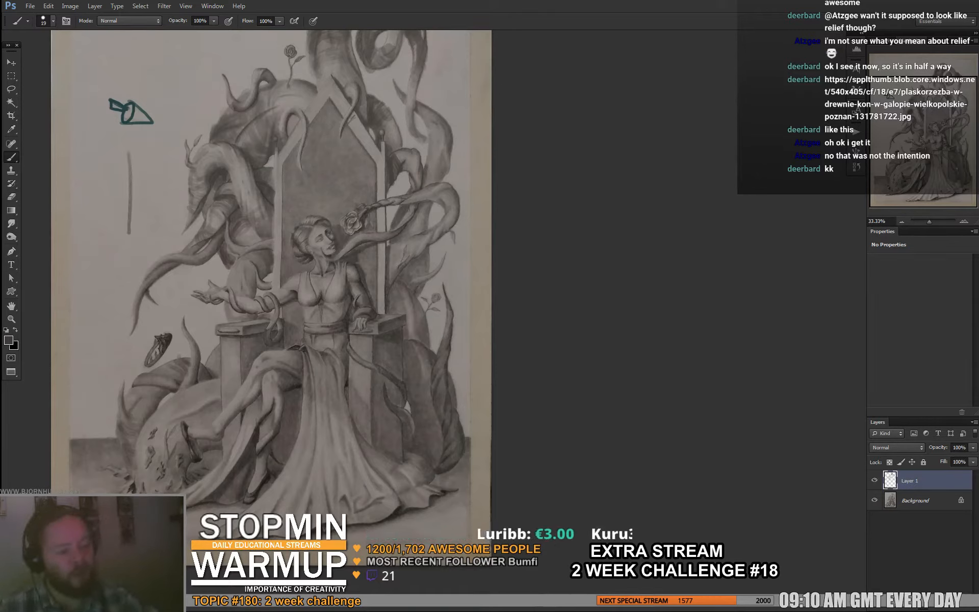
{"action": "mouse_move", "coordinate": [127, 150]}
{"action": "left_mouse_down"}
{"action": "mouse_move", "coordinate": [71, 157]}
{"action": "mouse_move", "coordinate": [67, 232]}
{"action": "mouse_move", "coordinate": [127, 245]}
{"action": "left_mouse_up"}
{"action": "mouse_move", "coordinate": [68, 264]}
{"action": "left_mouse_down"}
{"action": "mouse_move", "coordinate": [64, 220]}
{"action": "mouse_move", "coordinate": [97, 223]}
{"action": "mouse_move", "coordinate": [97, 263]}
{"action": "mouse_move", "coordinate": [142, 253]}
{"action": "left_mouse_up"}
{"action": "right_click", "coordinate": [110, 230]}
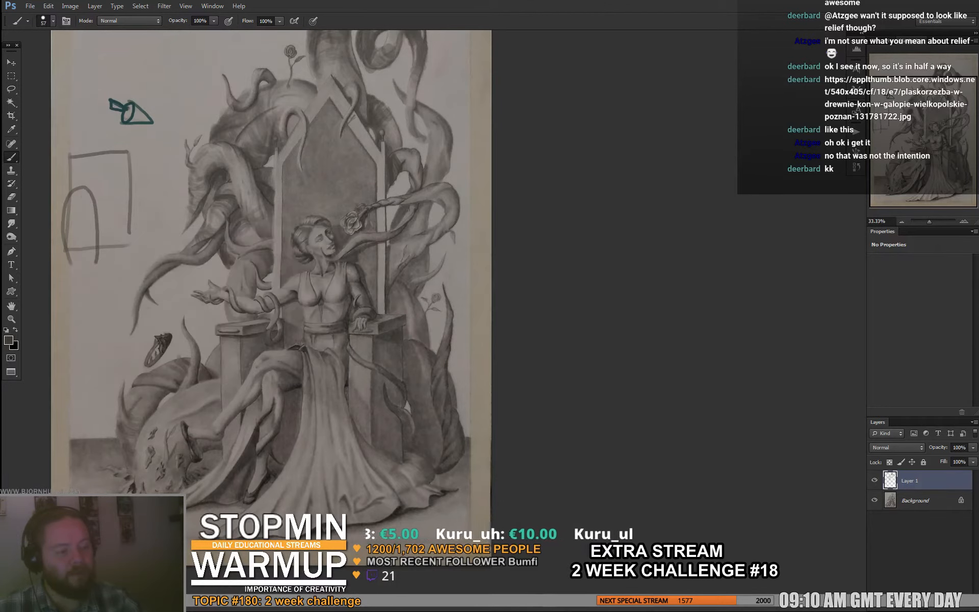
{"action": "left_click_drag", "start_coordinate": [89, 195], "coordinate": [72, 262]}
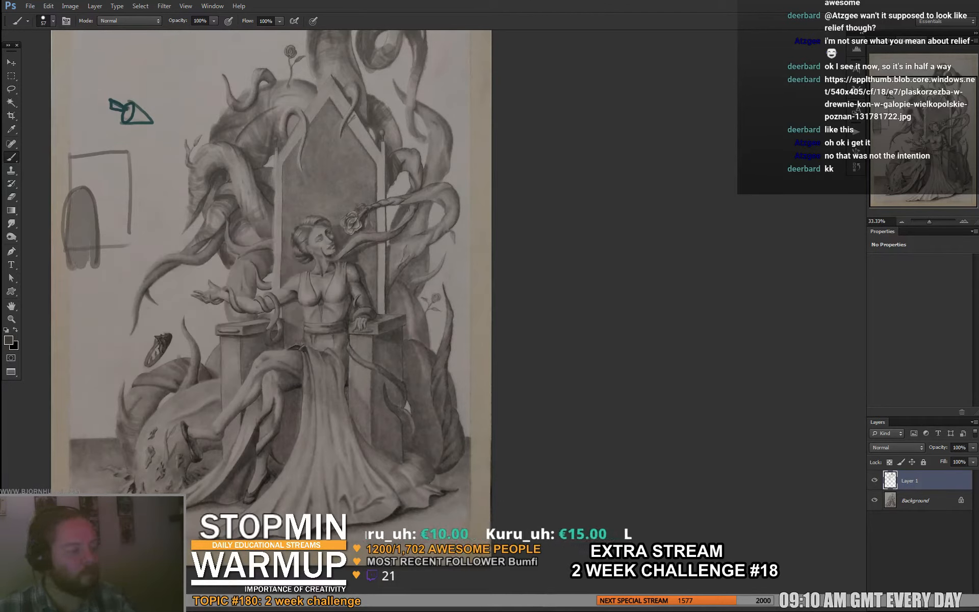
{"action": "left_click", "coordinate": [875, 480]}
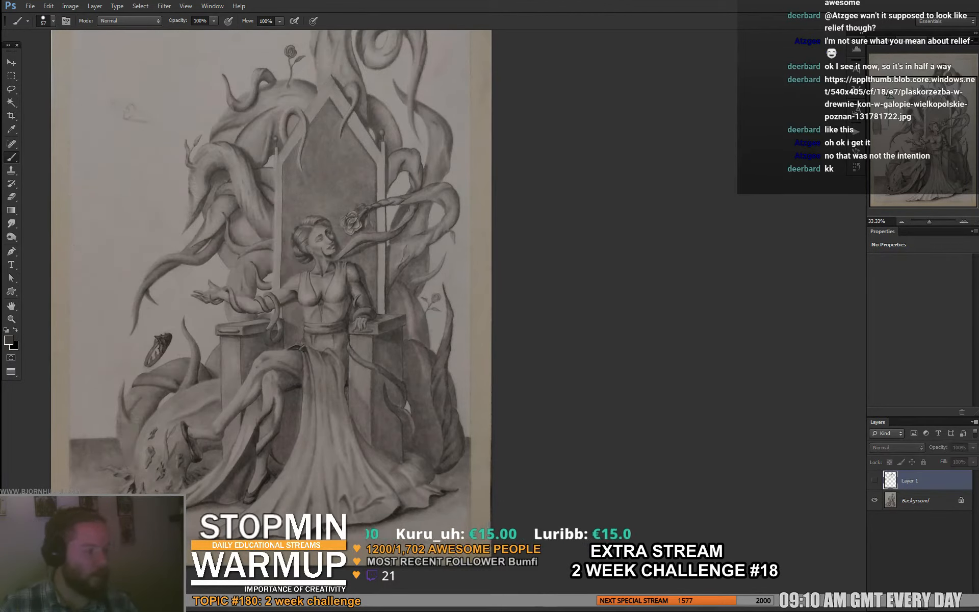
{"action": "left_click", "coordinate": [874, 481]}
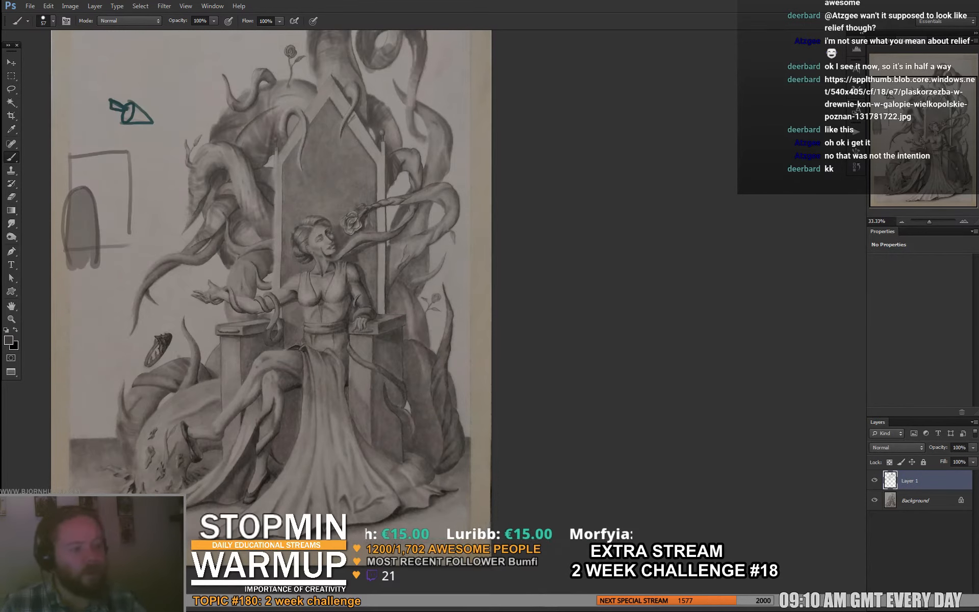
- Set the brush to 31 px and add a darker gray shadow along the right side of the arched form
{"action": "right_click", "coordinate": [116, 205]}
{"action": "left_click", "coordinate": [142, 229]}
{"action": "key", "text": "Return"}
{"action": "left_click_drag", "start_coordinate": [97, 198], "coordinate": [99, 279]}
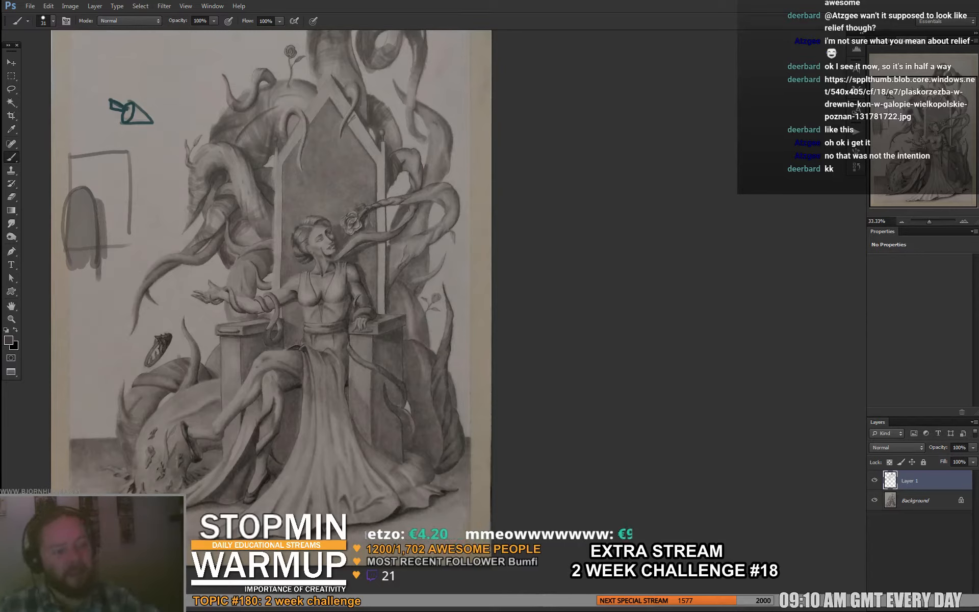
- Paint a vertical white light strip on the paper's edge beside the arched form
{"action": "key", "text": "d"}
{"action": "key", "text": "x"}
{"action": "left_click_drag", "start_coordinate": [53, 205], "coordinate": [54, 249]}
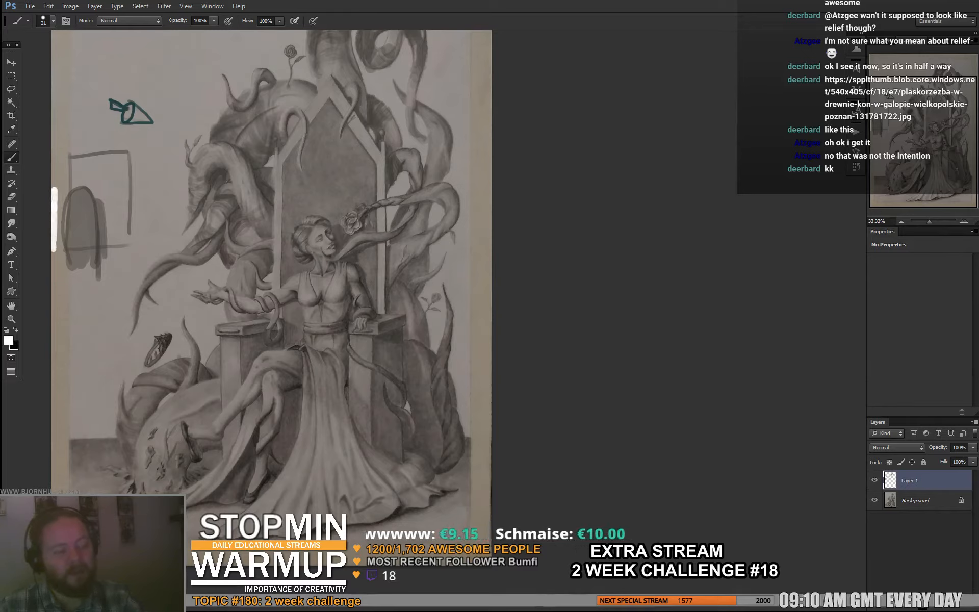
- Set the brush to 13 px and draw black lines from the white strip's two ends across and past the arched form
{"action": "right_click", "coordinate": [88, 187]}
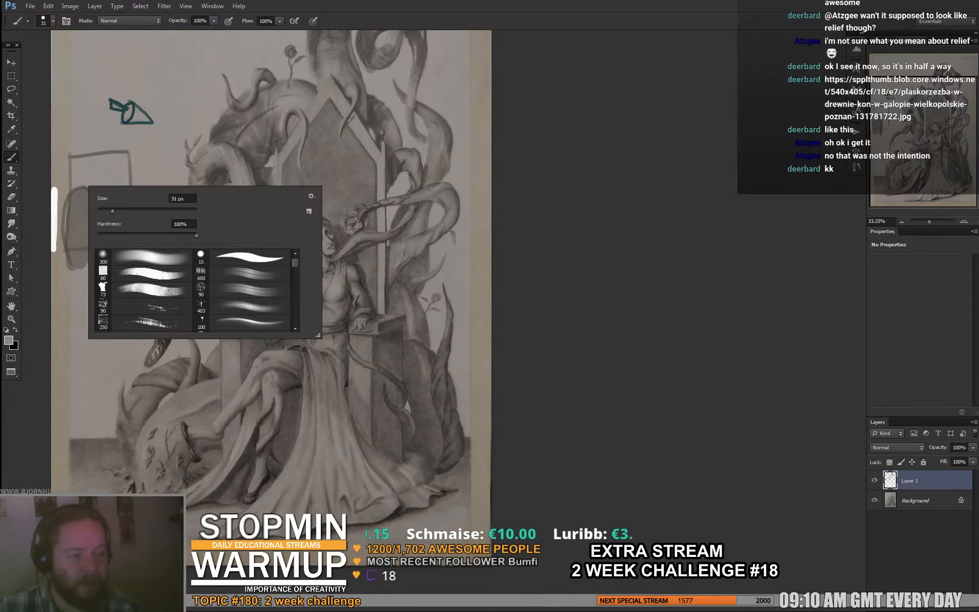
{"action": "type", "text": "13"}
{"action": "key", "text": "Return"}
{"action": "key", "text": "x"}
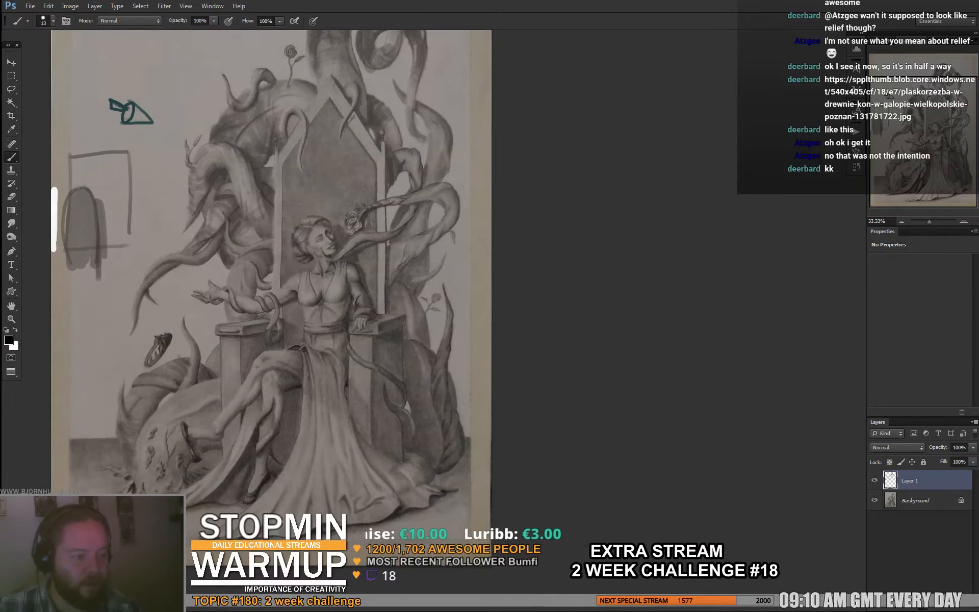
{"action": "left_click_drag", "start_coordinate": [54, 187], "coordinate": [112, 185]}
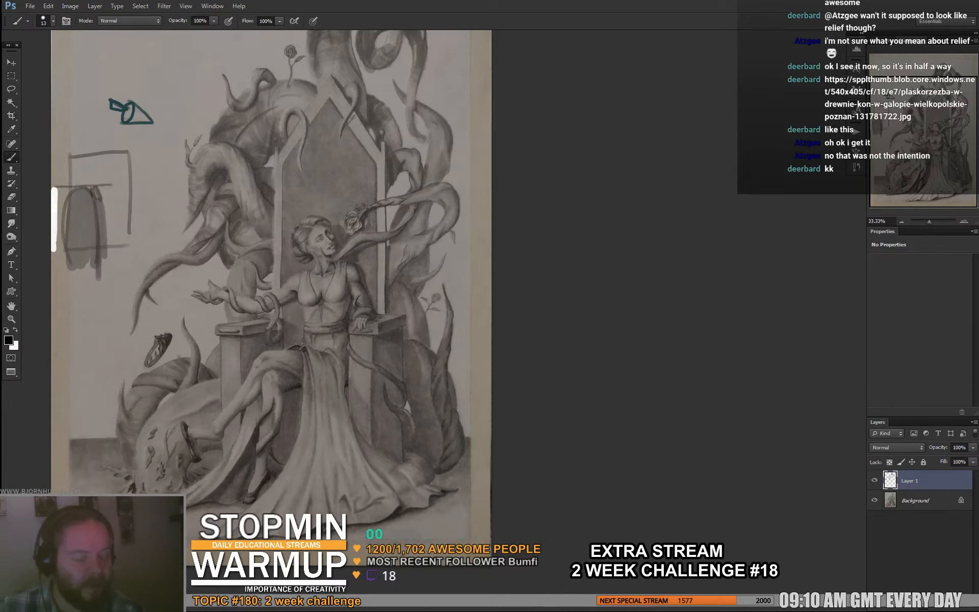
{"action": "left_click_drag", "start_coordinate": [54, 248], "coordinate": [123, 253]}
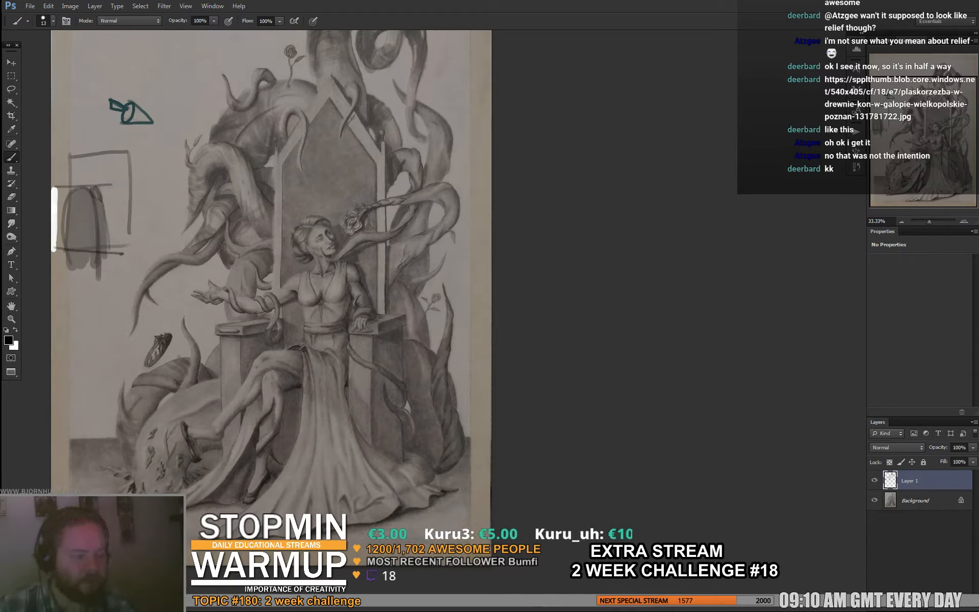
- Erase the white strip and its projecting lines, and paint a small white oval light at the paper's edge above the arched form
{"action": "key", "text": "e"}
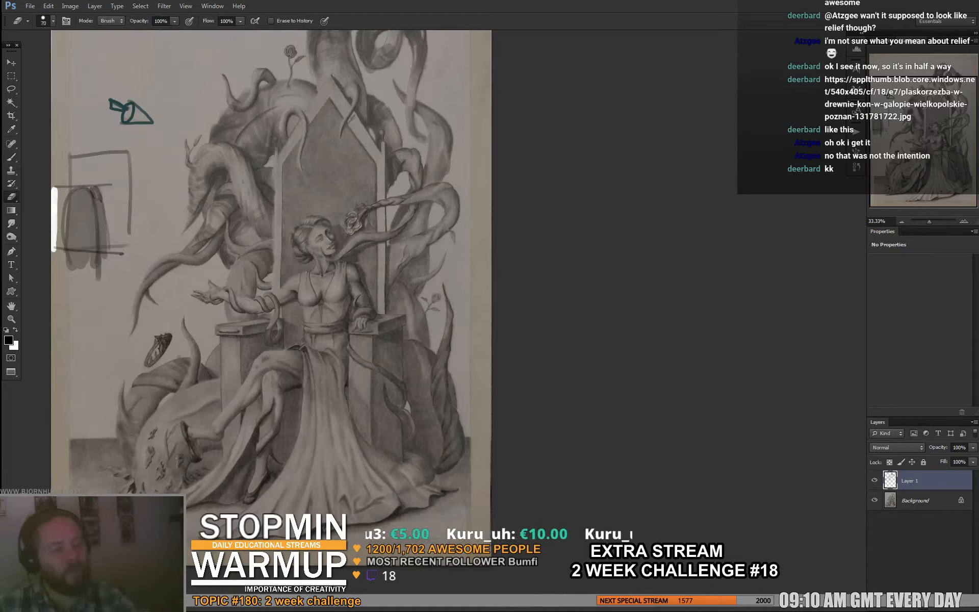
{"action": "mouse_move", "coordinate": [116, 250]}
{"action": "left_mouse_down"}
{"action": "mouse_move", "coordinate": [104, 263]}
{"action": "mouse_move", "coordinate": [79, 181]}
{"action": "mouse_move", "coordinate": [56, 248]}
{"action": "left_mouse_up"}
{"action": "key", "text": "b"}
{"action": "key", "text": "x"}
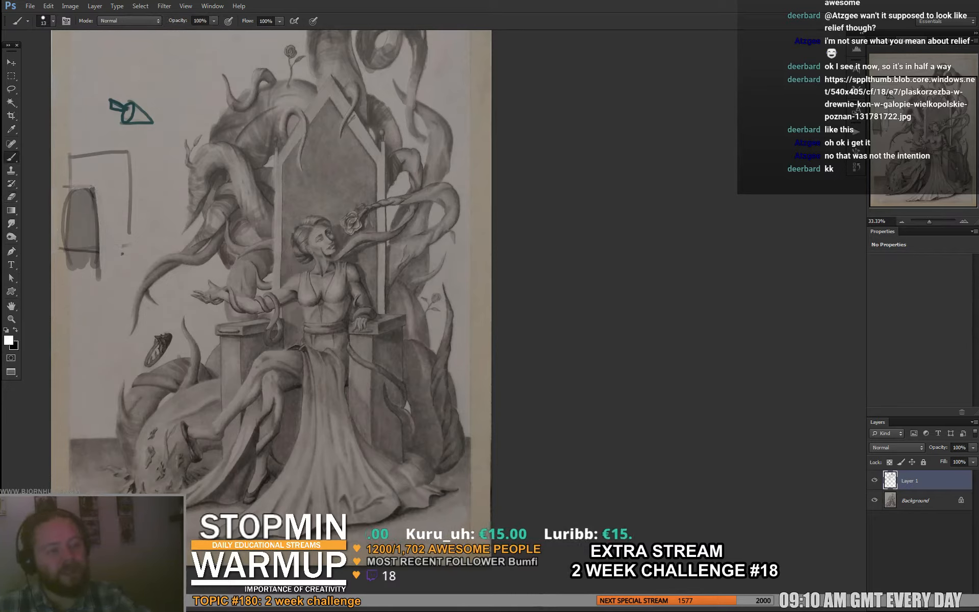
{"action": "left_click_drag", "start_coordinate": [56, 164], "coordinate": [55, 178]}
{"action": "key", "text": "x"}
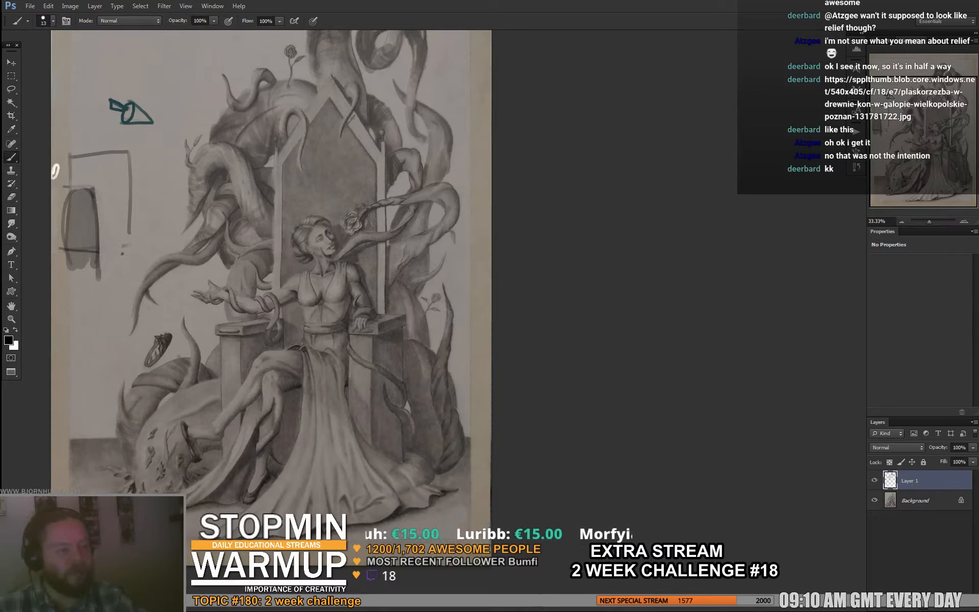
- Paint thin white rays from the oval light toward the arched form and begin a black shadow at the form's far shoulder
{"action": "key", "text": "x"}
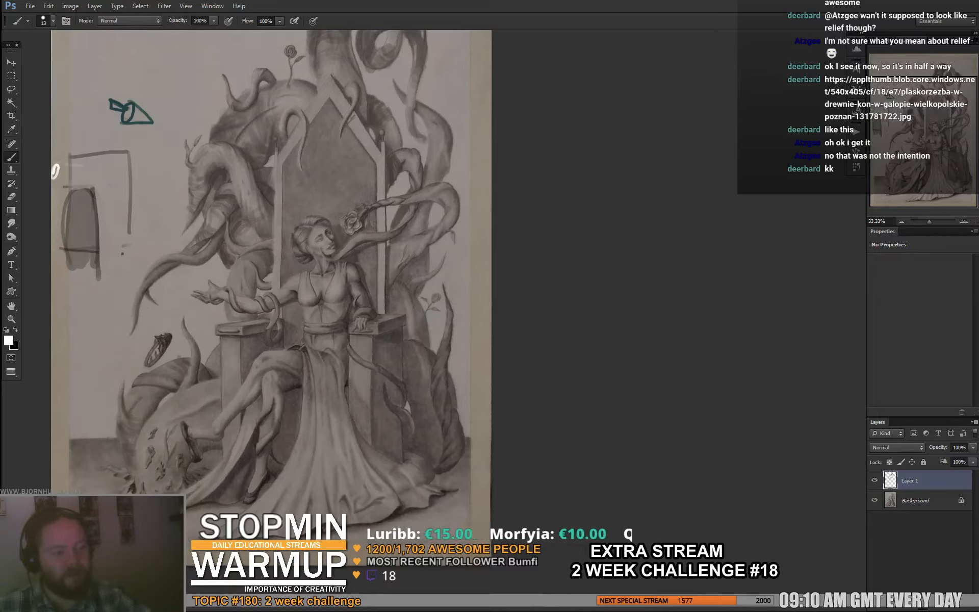
{"action": "mouse_move", "coordinate": [52, 182]}
{"action": "left_mouse_down"}
{"action": "mouse_move", "coordinate": [65, 201]}
{"action": "mouse_move", "coordinate": [100, 217]}
{"action": "mouse_move", "coordinate": [101, 200]}
{"action": "left_mouse_up"}
{"action": "key", "text": "x"}
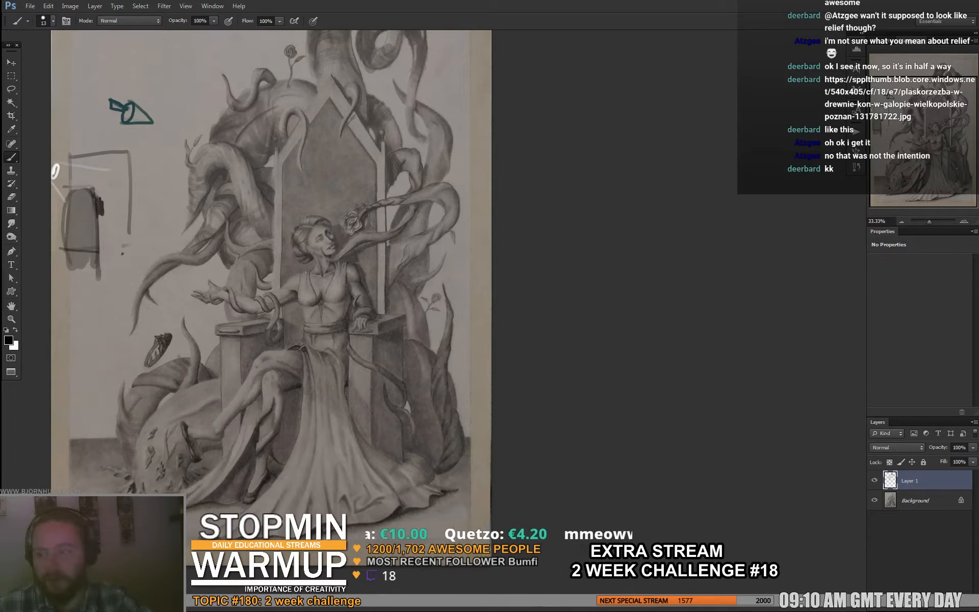
- Set the brush to 26 px and extend the dark shadow down the side of the arched form facing away from the light
{"action": "right_click", "coordinate": [106, 211]}
{"action": "key", "text": "Return"}
{"action": "left_click_drag", "start_coordinate": [124, 237], "coordinate": [105, 243]}
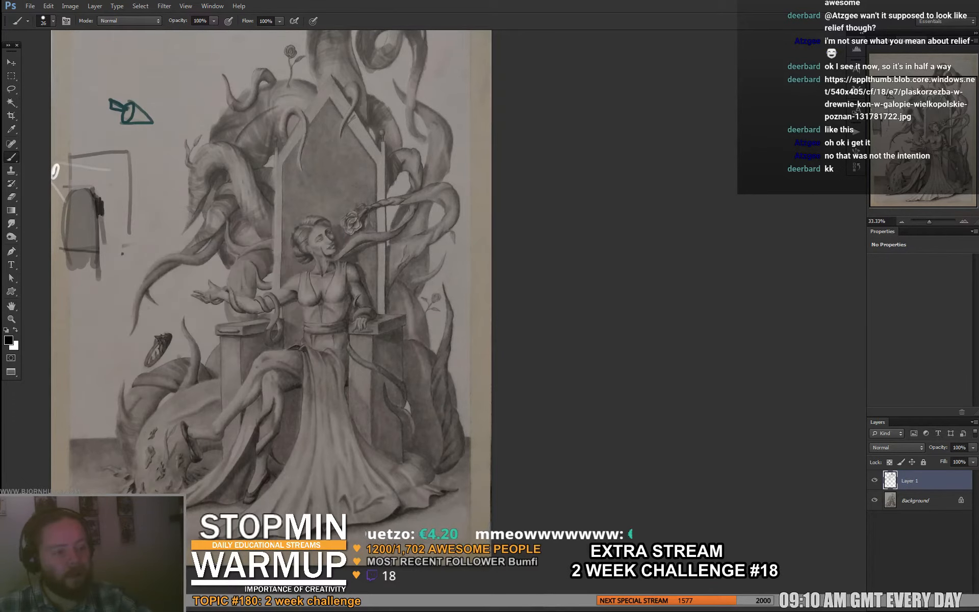
{"action": "left_click_drag", "start_coordinate": [105, 201], "coordinate": [102, 253]}
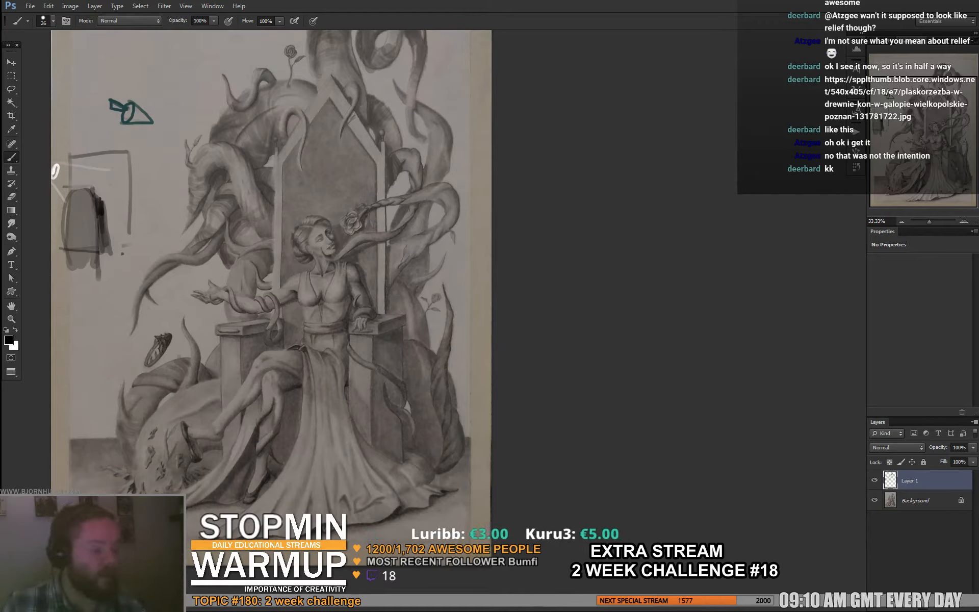
- Paint darker shading strokes inside the arched form, from its top toward the shadow side
{"action": "mouse_move", "coordinate": [76, 199]}
{"action": "left_mouse_down"}
{"action": "mouse_move", "coordinate": [89, 232]}
{"action": "mouse_move", "coordinate": [102, 235]}
{"action": "mouse_move", "coordinate": [97, 221]}
{"action": "left_mouse_up"}
{"action": "left_click", "coordinate": [92, 227], "text": "alt"}
{"action": "key", "text": "d"}
- Set the brush to 10 px and draw black lines from the paper's edge into the arched form and down its lit side
{"action": "right_click", "coordinate": [109, 210]}
{"action": "type", "text": "10"}
{"action": "key", "text": "Return"}
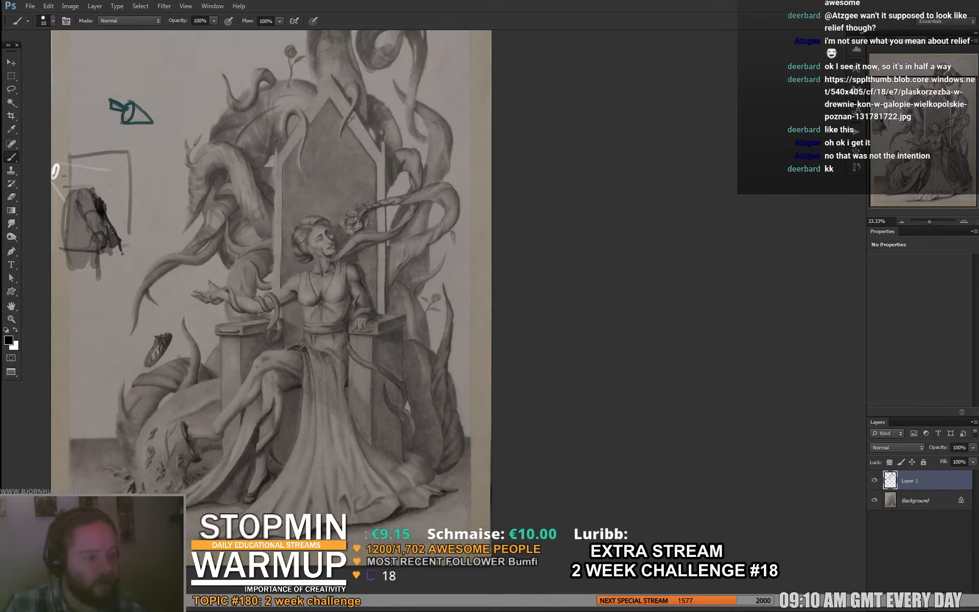
{"action": "mouse_move", "coordinate": [51, 214]}
{"action": "left_mouse_down"}
{"action": "mouse_move", "coordinate": [77, 216]}
{"action": "mouse_move", "coordinate": [65, 240]}
{"action": "left_mouse_up"}
{"action": "left_click_drag", "start_coordinate": [64, 194], "coordinate": [69, 249]}
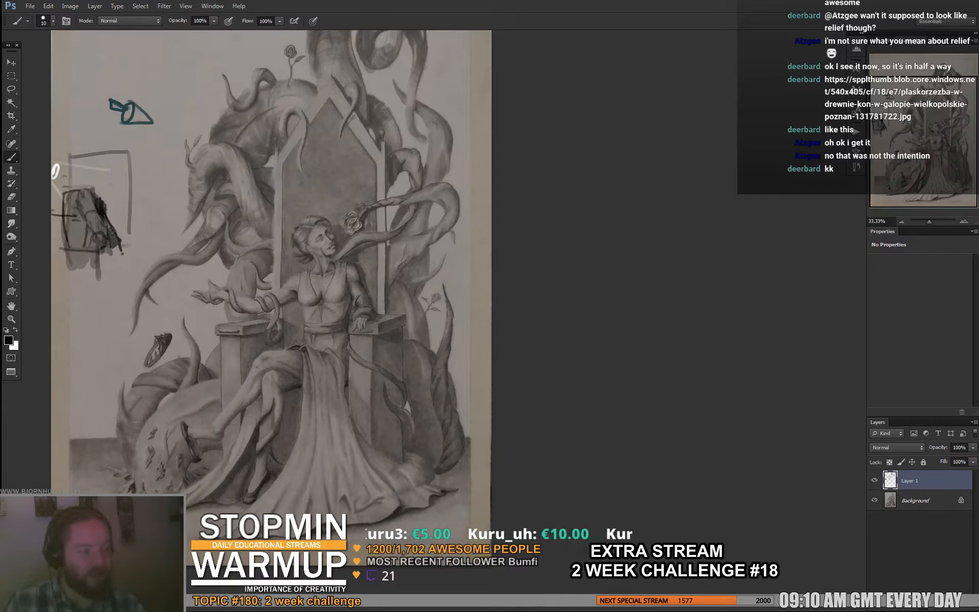
- Sketch a white lamp with a light cone beside the throne and mark white planes on the woman's neck, chest and arm
{"action": "key", "text": "x"}
{"action": "mouse_move", "coordinate": [241, 253]}
{"action": "left_mouse_down"}
{"action": "mouse_move", "coordinate": [255, 269]}
{"action": "mouse_move", "coordinate": [250, 253]}
{"action": "mouse_move", "coordinate": [220, 256]}
{"action": "mouse_move", "coordinate": [277, 260]}
{"action": "mouse_move", "coordinate": [250, 276]}
{"action": "left_mouse_up"}
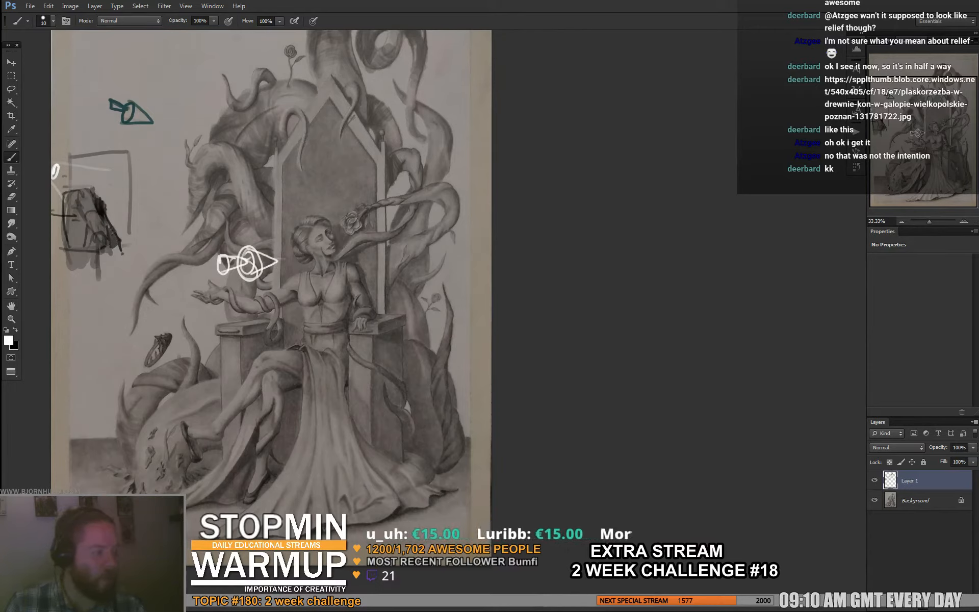
{"action": "mouse_move", "coordinate": [313, 231]}
{"action": "left_mouse_down"}
{"action": "mouse_move", "coordinate": [324, 286]}
{"action": "mouse_move", "coordinate": [293, 282]}
{"action": "mouse_move", "coordinate": [337, 290]}
{"action": "mouse_move", "coordinate": [350, 269]}
{"action": "mouse_move", "coordinate": [362, 305]}
{"action": "left_mouse_up"}
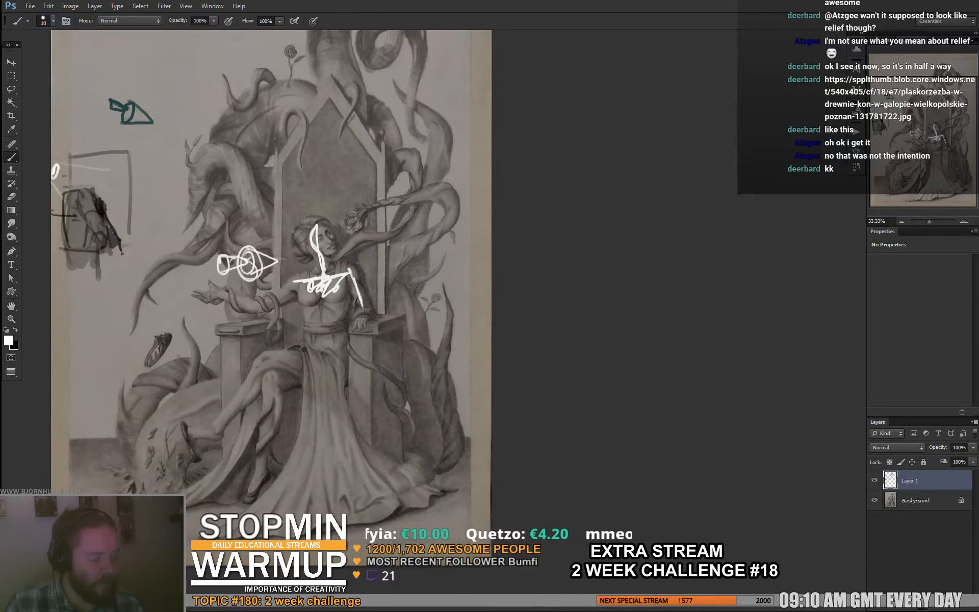
{"action": "left_click_drag", "start_coordinate": [367, 264], "coordinate": [363, 293]}
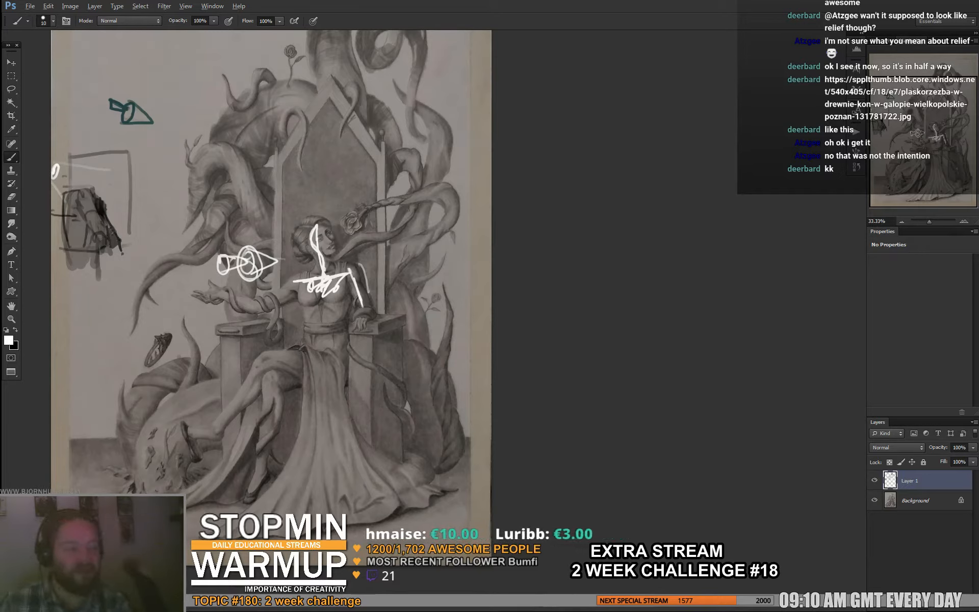
- Undo the white marks over the woman and erase the remaining white lamp sketch
{"action": "key", "text": "ctrl+alt+z"}
{"action": "key", "text": "ctrl+alt+z"}
{"action": "key", "text": "ctrl+alt+z"}
{"action": "key", "text": "ctrl+alt+z"}
{"action": "key", "text": "ctrl+alt+z"}
{"action": "key", "text": "ctrl+alt+z"}
{"action": "key", "text": "ctrl+alt+z"}
{"action": "key", "text": "ctrl+alt+z"}
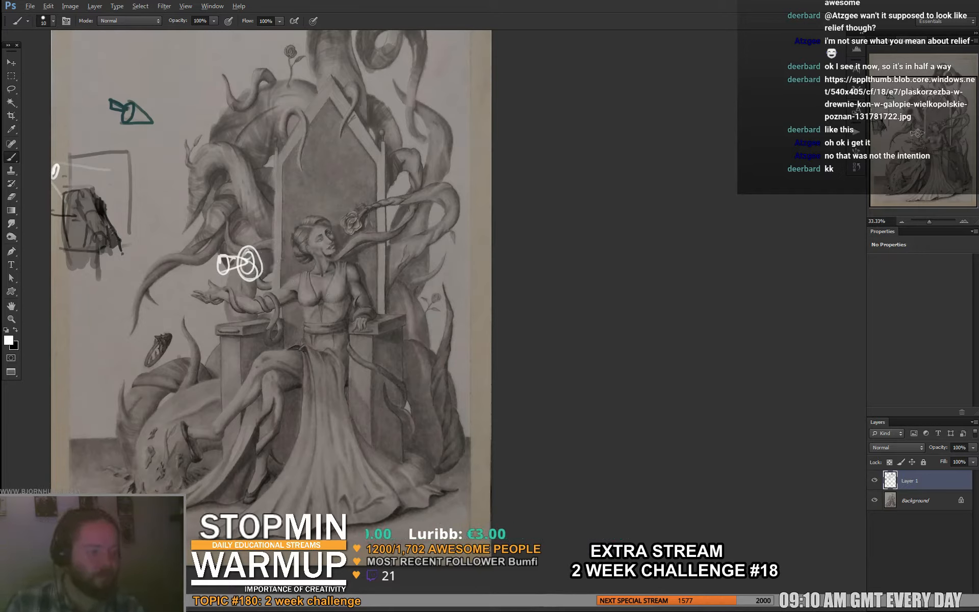
{"action": "key", "text": "e"}
{"action": "mouse_move", "coordinate": [222, 258]}
{"action": "left_mouse_down"}
{"action": "mouse_move", "coordinate": [227, 270]}
{"action": "mouse_move", "coordinate": [261, 275]}
{"action": "mouse_move", "coordinate": [224, 262]}
{"action": "mouse_move", "coordinate": [253, 268]}
{"action": "left_mouse_up"}
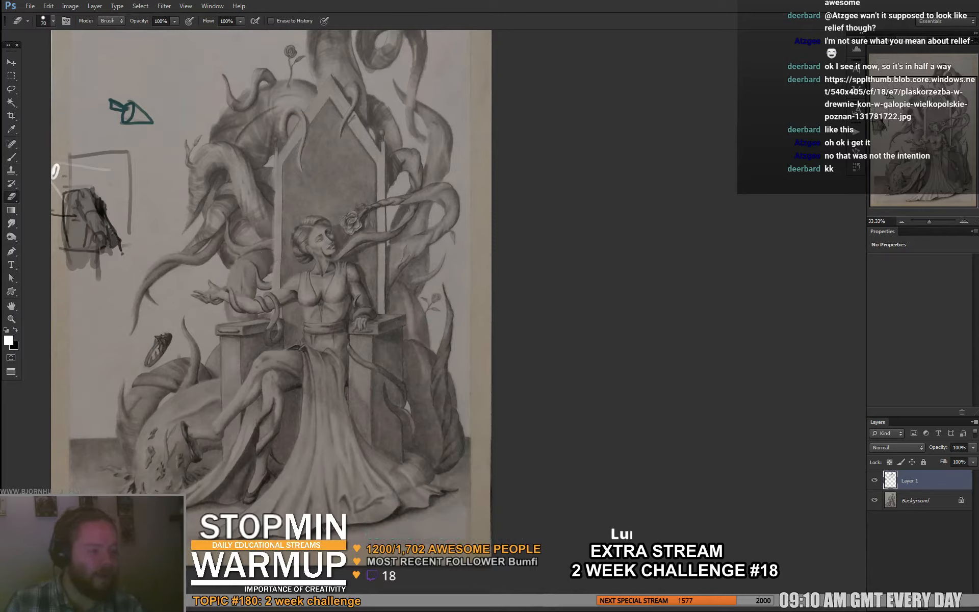
- Set the brush to 20 px and paint sampled gray shadow tones around the woman's shoulder and the arm resting on the throne
{"action": "key", "text": "b"}
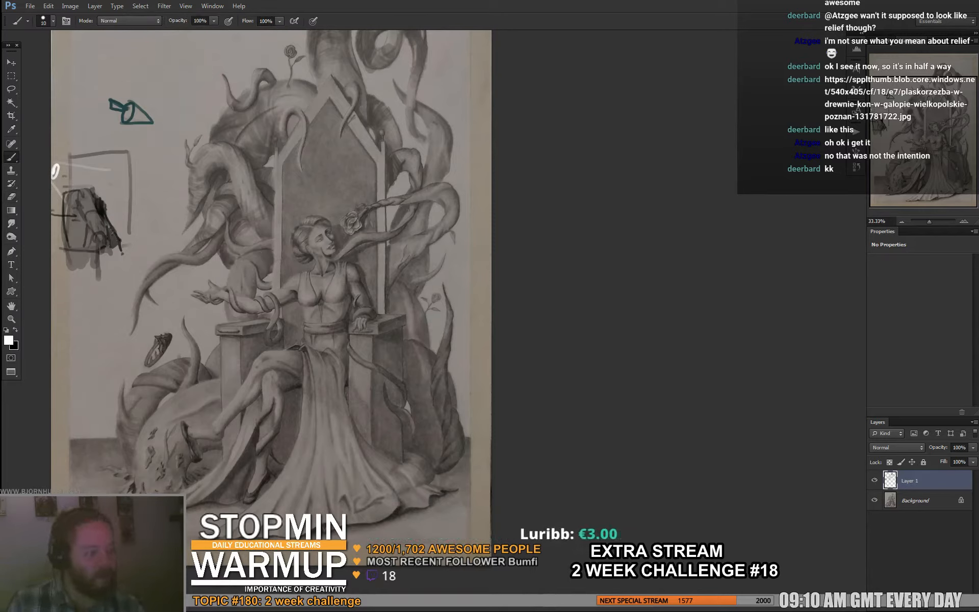
{"action": "left_click", "coordinate": [360, 268], "text": "alt"}
{"action": "right_click", "coordinate": [360, 267]}
{"action": "type", "text": "20"}
{"action": "key", "text": "Return"}
{"action": "left_click", "coordinate": [362, 279], "text": "alt"}
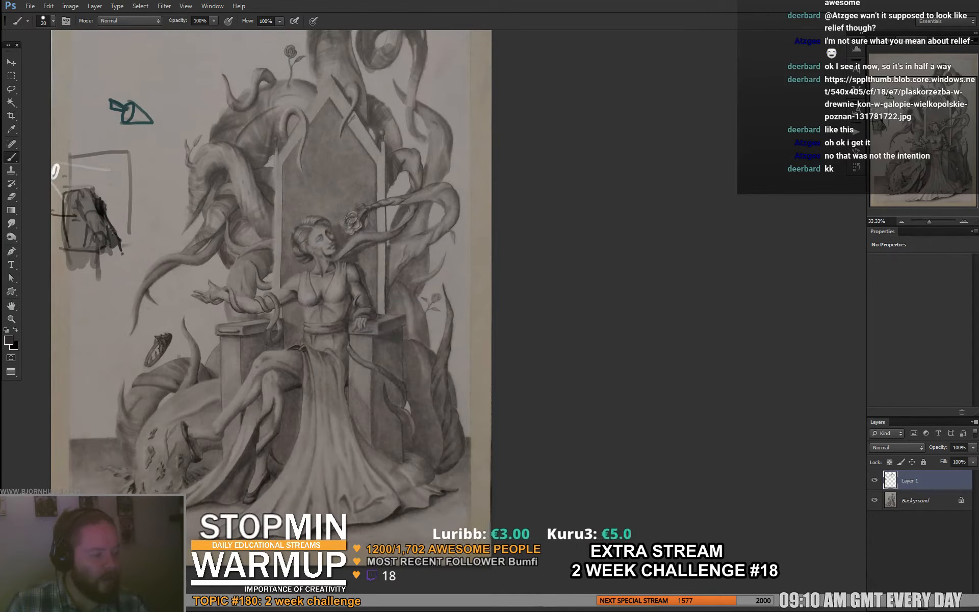
{"action": "left_click_drag", "start_coordinate": [371, 287], "coordinate": [374, 300]}
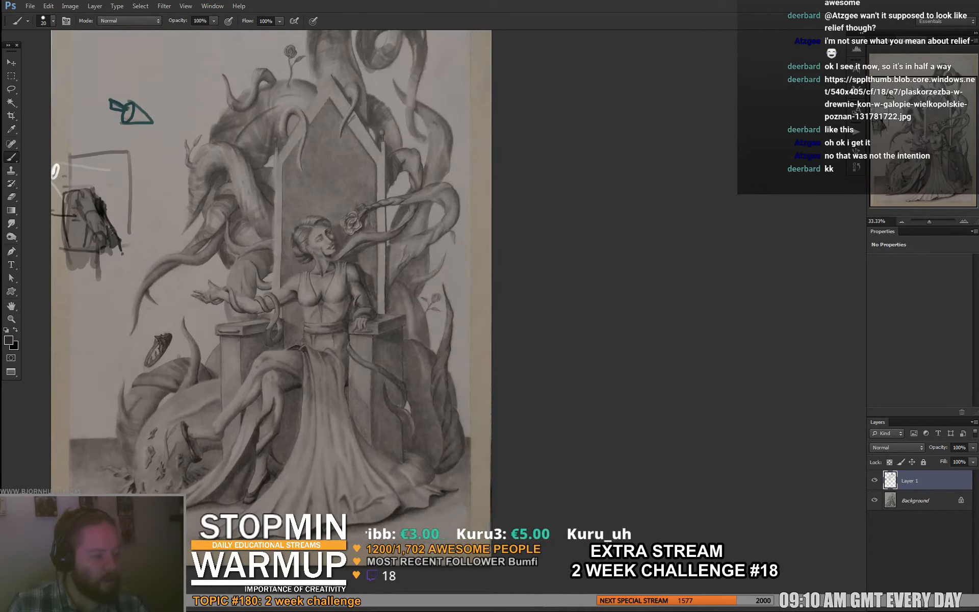
{"action": "left_click", "coordinate": [377, 301], "text": "alt"}
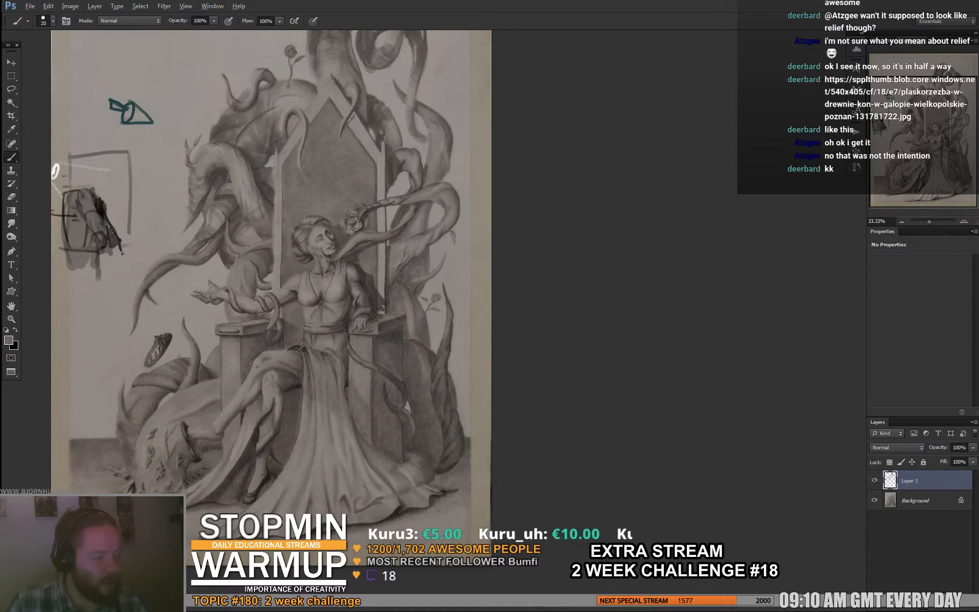
{"action": "left_click", "coordinate": [370, 274], "text": "alt"}
{"action": "left_click", "coordinate": [362, 271], "text": "alt"}
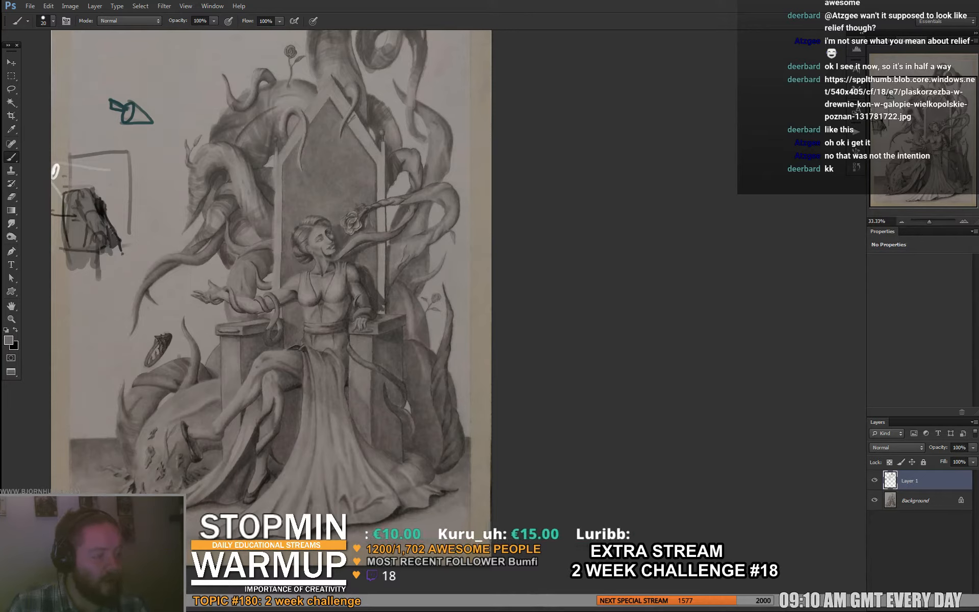
{"action": "left_click", "coordinate": [363, 271], "text": "alt"}
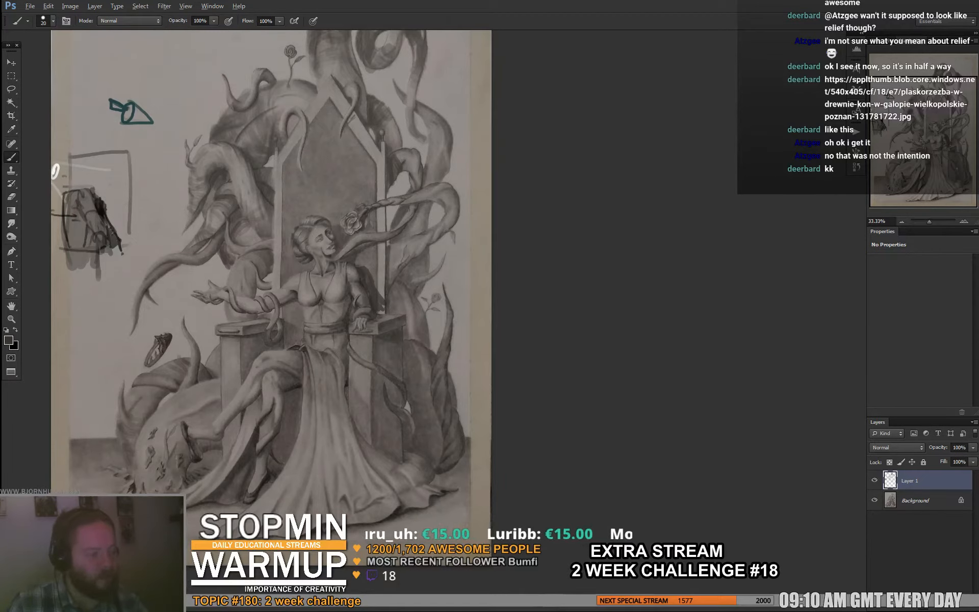
{"action": "left_click_drag", "start_coordinate": [363, 271], "coordinate": [349, 256]}
{"action": "left_click_drag", "start_coordinate": [104, 65], "coordinate": [161, 121]}
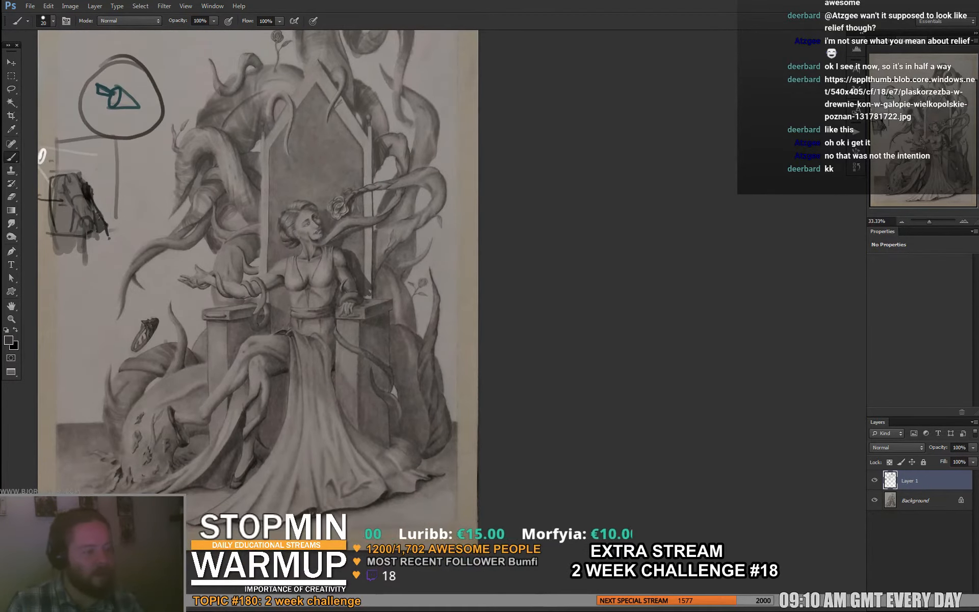
{"action": "key", "text": "ctrl+z"}
- Set the brush to 69 px and shade the front of the dress in sampled gray, erasing the excess paint
{"action": "left_click_drag", "start_coordinate": [319, 289], "coordinate": [330, 274]}
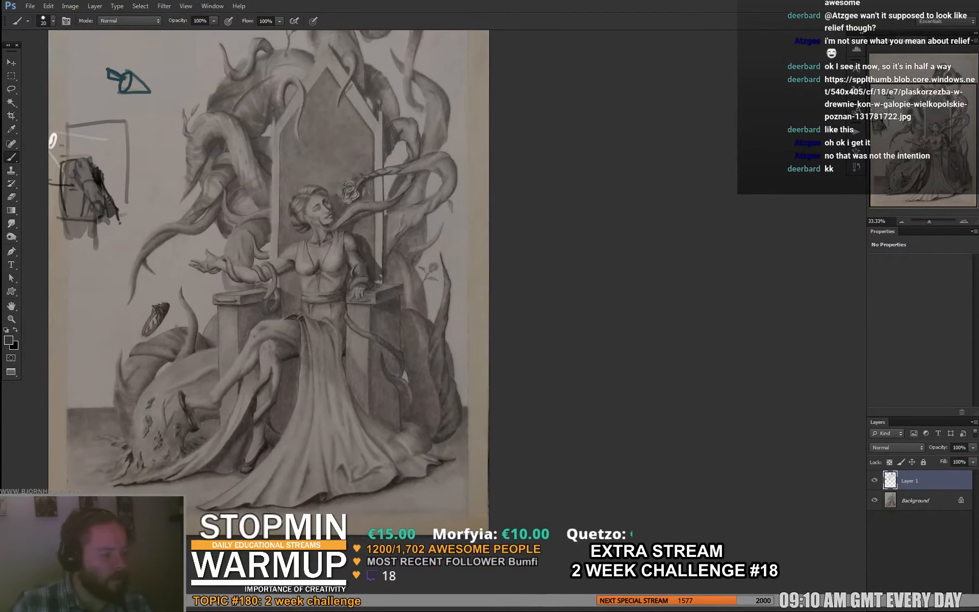
{"action": "left_click", "coordinate": [347, 271], "text": "alt"}
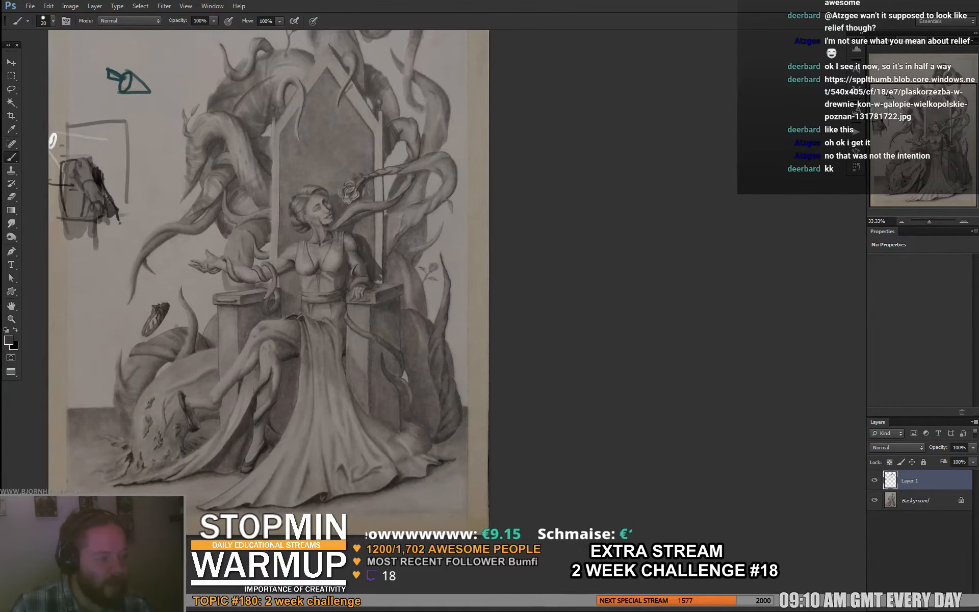
{"action": "left_click_drag", "start_coordinate": [316, 260], "coordinate": [299, 299]}
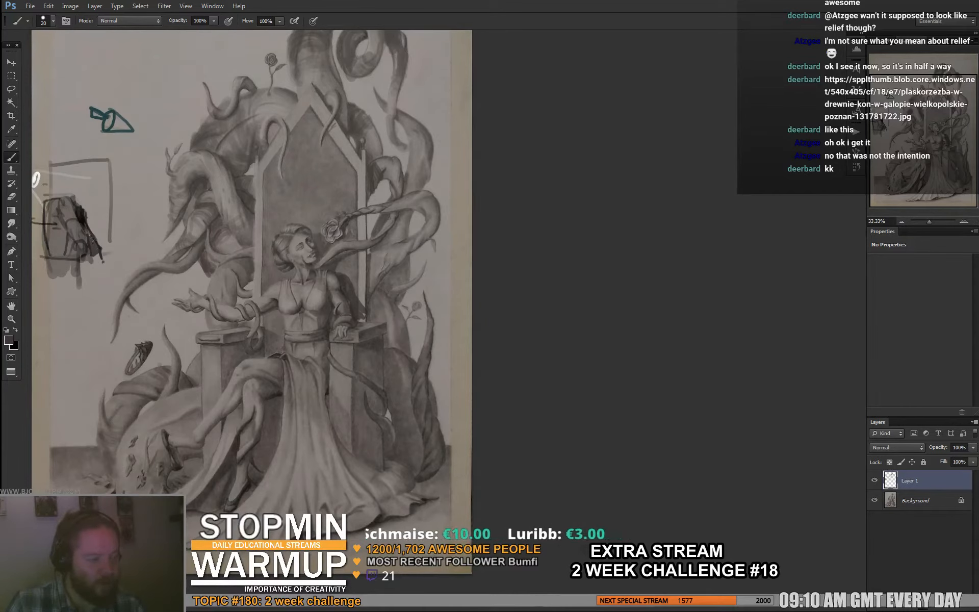
{"action": "left_click_drag", "start_coordinate": [306, 286], "coordinate": [279, 251]}
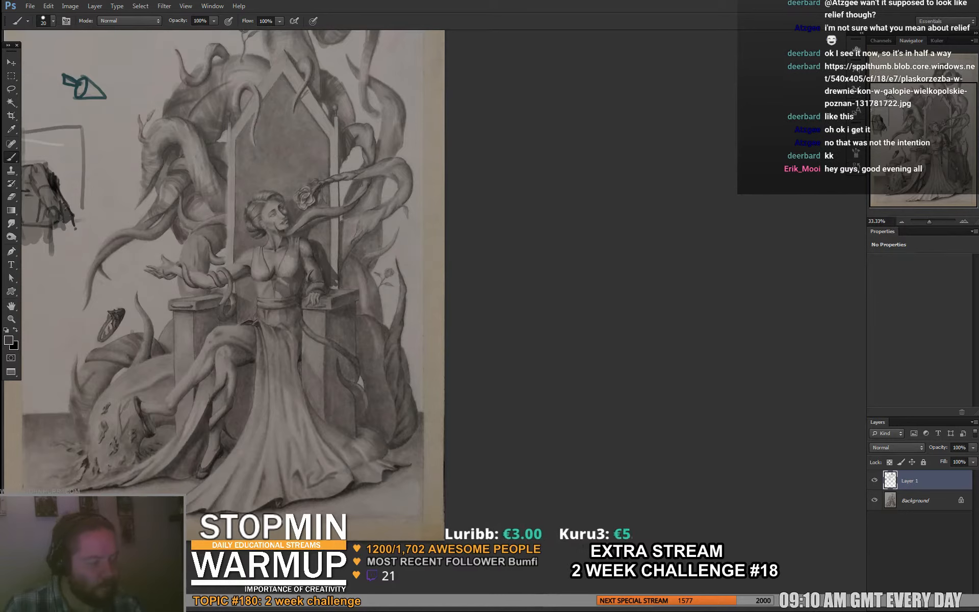
{"action": "right_click", "coordinate": [316, 318]}
{"action": "left_click", "coordinate": [349, 341]}
{"action": "mouse_move", "coordinate": [266, 341]}
{"action": "left_mouse_down"}
{"action": "mouse_move", "coordinate": [305, 433]}
{"action": "mouse_move", "coordinate": [294, 367]}
{"action": "mouse_move", "coordinate": [266, 395]}
{"action": "mouse_move", "coordinate": [249, 326]}
{"action": "mouse_move", "coordinate": [251, 353]}
{"action": "left_mouse_up"}
{"action": "key", "text": "e"}
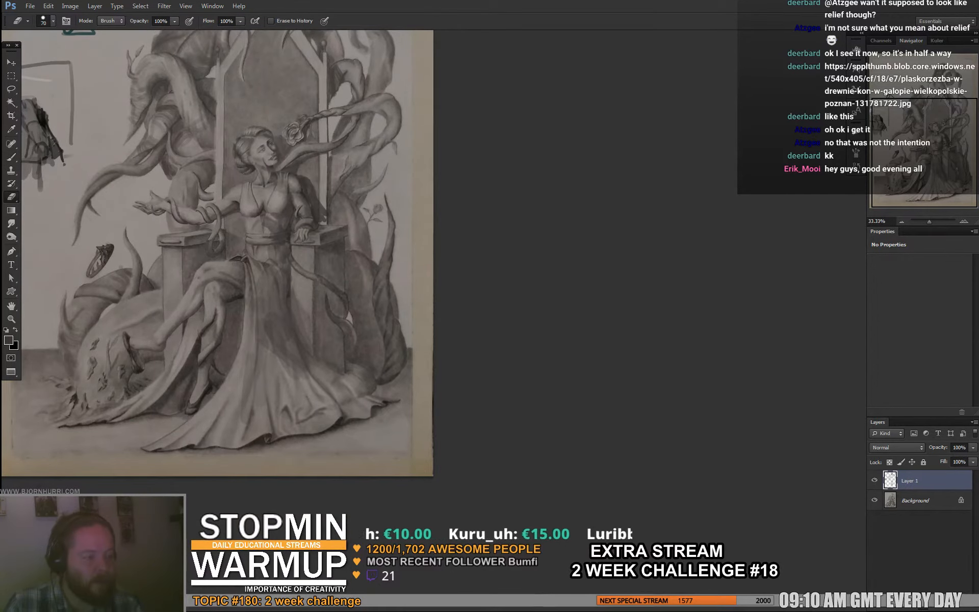
{"action": "left_click_drag", "start_coordinate": [257, 307], "coordinate": [256, 385]}
{"action": "key", "text": "b"}
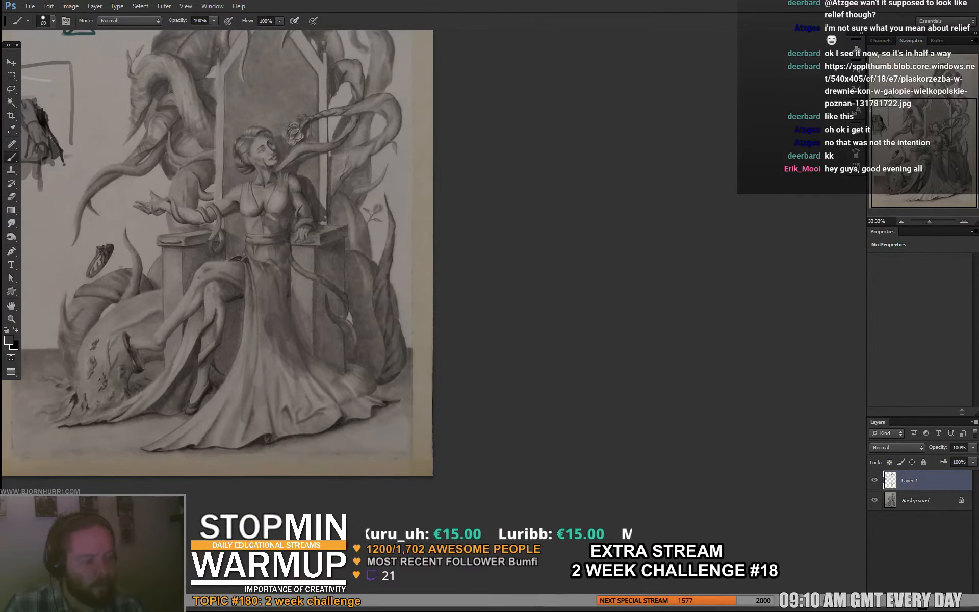
- Darken the lower legs and the cloth hanging behind them with broad sampled gray strokes
{"action": "mouse_move", "coordinate": [220, 299]}
{"action": "left_mouse_down"}
{"action": "mouse_move", "coordinate": [216, 366]}
{"action": "mouse_move", "coordinate": [211, 351]}
{"action": "mouse_move", "coordinate": [204, 387]}
{"action": "left_mouse_up"}
{"action": "left_click", "coordinate": [212, 365], "text": "alt"}
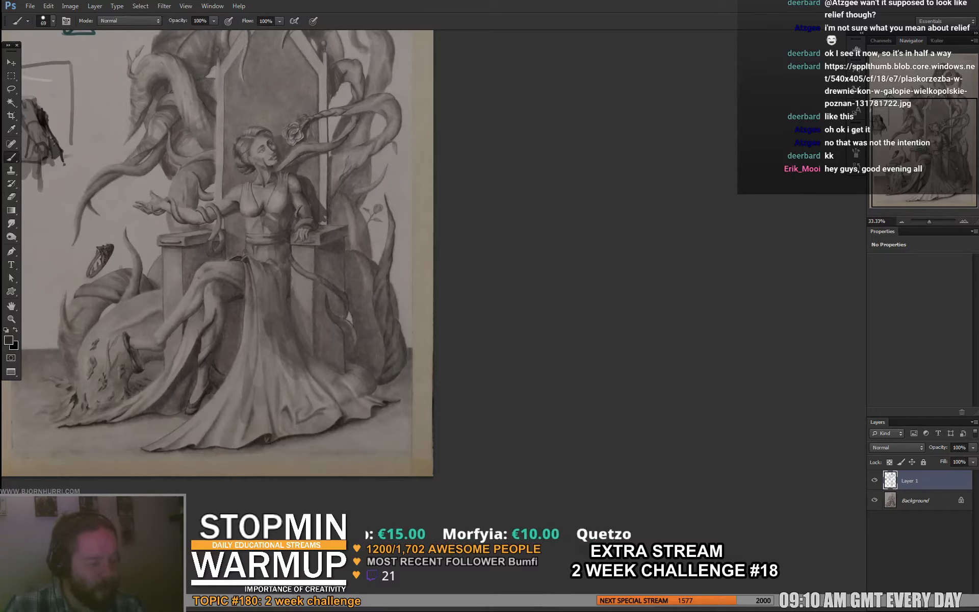
{"action": "mouse_move", "coordinate": [230, 341]}
{"action": "left_mouse_down"}
{"action": "mouse_move", "coordinate": [231, 354]}
{"action": "mouse_move", "coordinate": [375, 290]}
{"action": "left_mouse_up"}
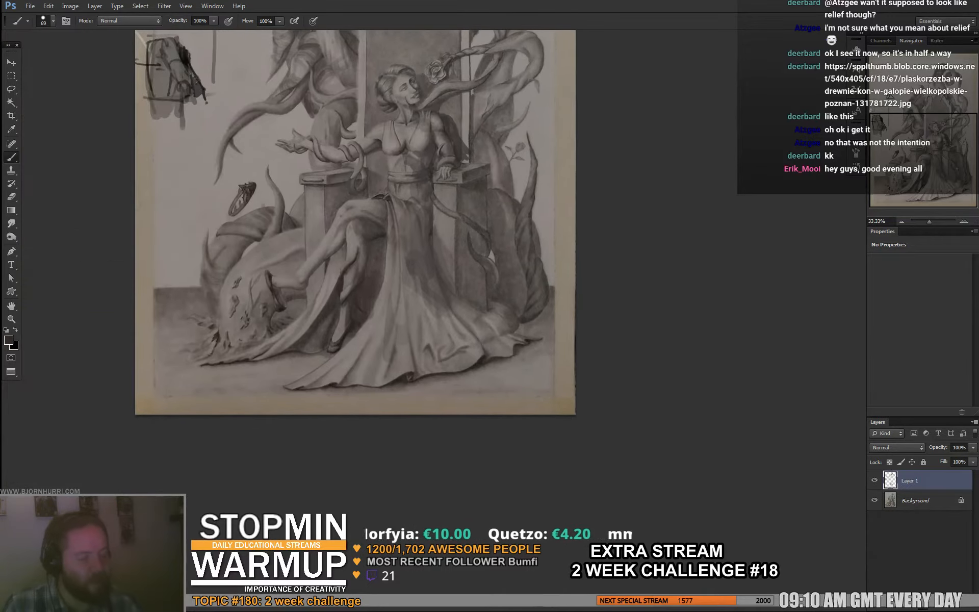
{"action": "left_click_drag", "start_coordinate": [319, 329], "coordinate": [312, 356]}
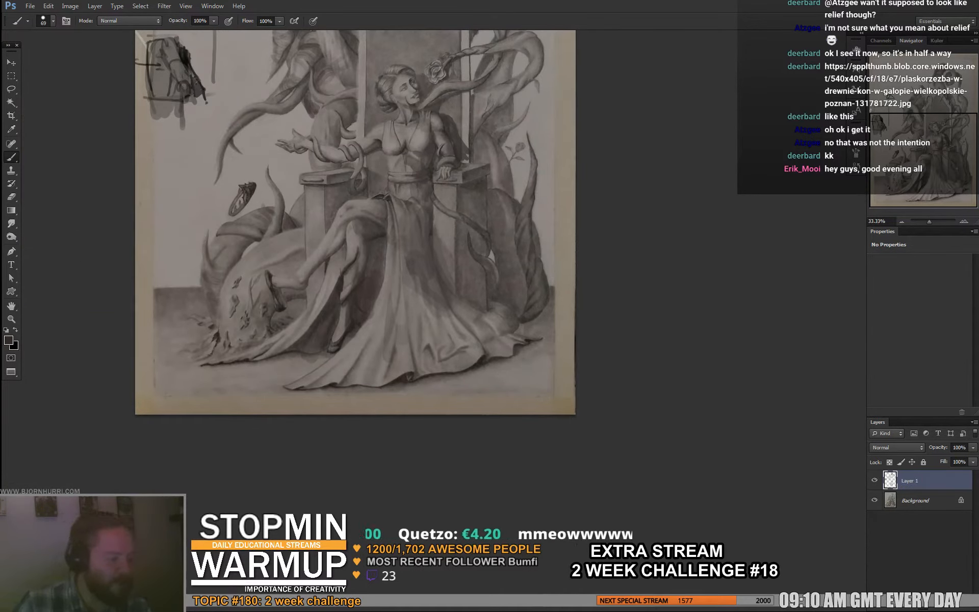
{"action": "left_click_drag", "start_coordinate": [316, 276], "coordinate": [309, 311]}
{"action": "mouse_move", "coordinate": [312, 229]}
{"action": "left_mouse_down"}
{"action": "mouse_move", "coordinate": [312, 249]}
{"action": "mouse_move", "coordinate": [338, 265]}
{"action": "mouse_move", "coordinate": [327, 283]}
{"action": "left_mouse_up"}
{"action": "left_click", "coordinate": [315, 216], "text": "alt"}
- Set the brush to 14 px and refine the shading of the crossed legs and thigh using sampled grays
{"action": "right_click", "coordinate": [327, 282]}
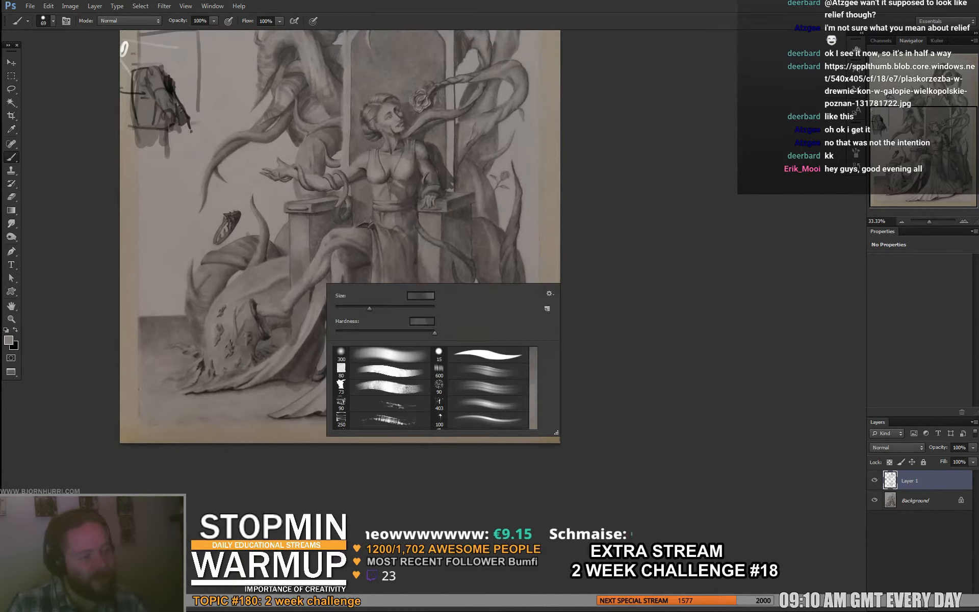
{"action": "left_click", "coordinate": [344, 308]}
{"action": "left_click", "coordinate": [296, 292], "text": "alt"}
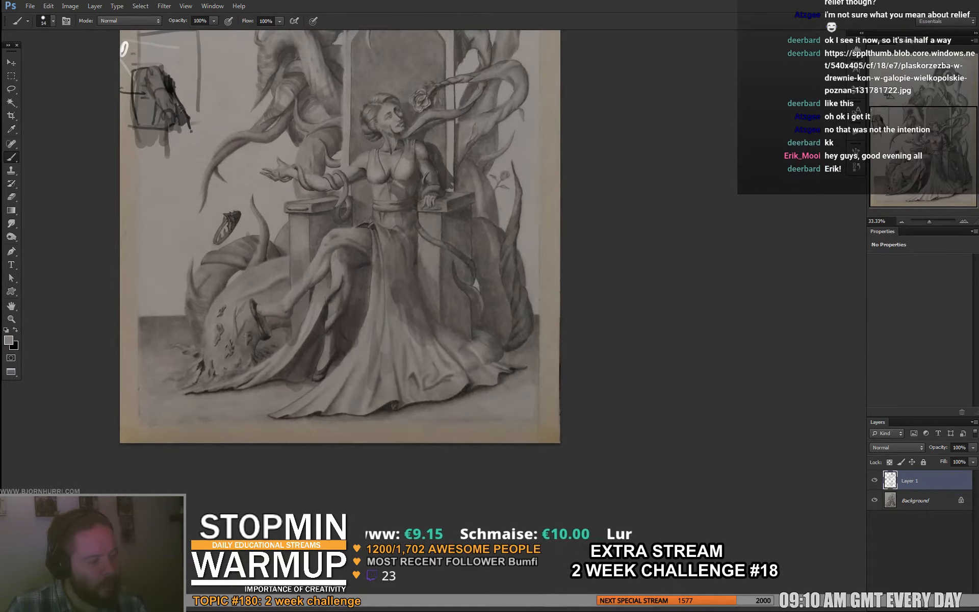
{"action": "left_click", "coordinate": [289, 297], "text": "alt"}
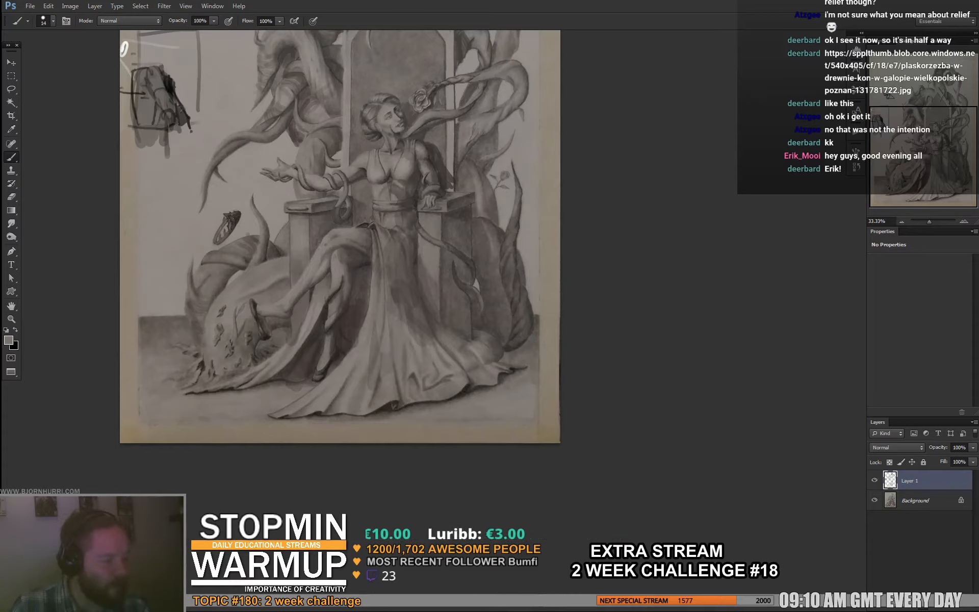
{"action": "left_click", "coordinate": [363, 252], "text": "alt"}
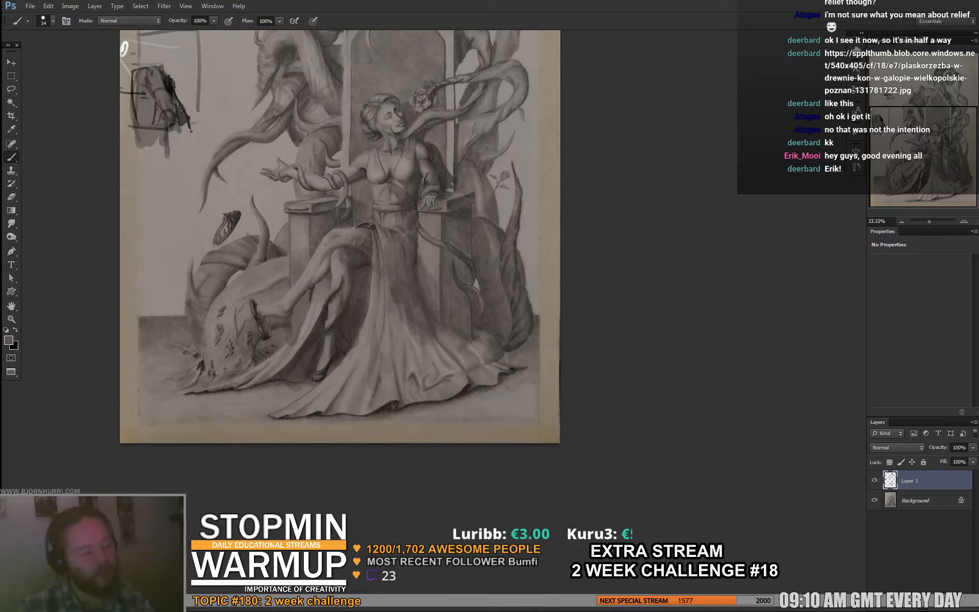
{"action": "left_click", "coordinate": [336, 237], "text": "alt"}
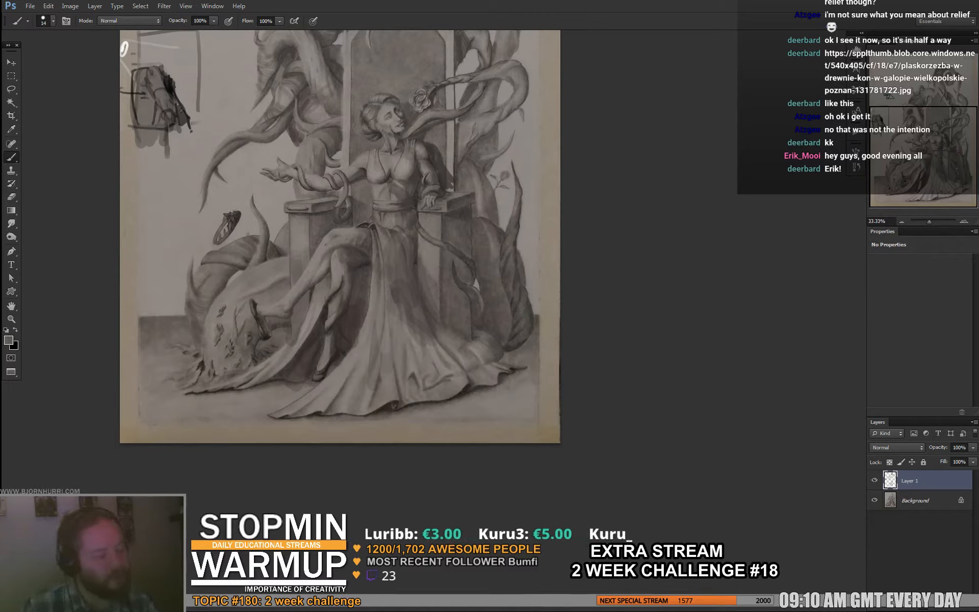
{"action": "left_click", "coordinate": [364, 265], "text": "alt"}
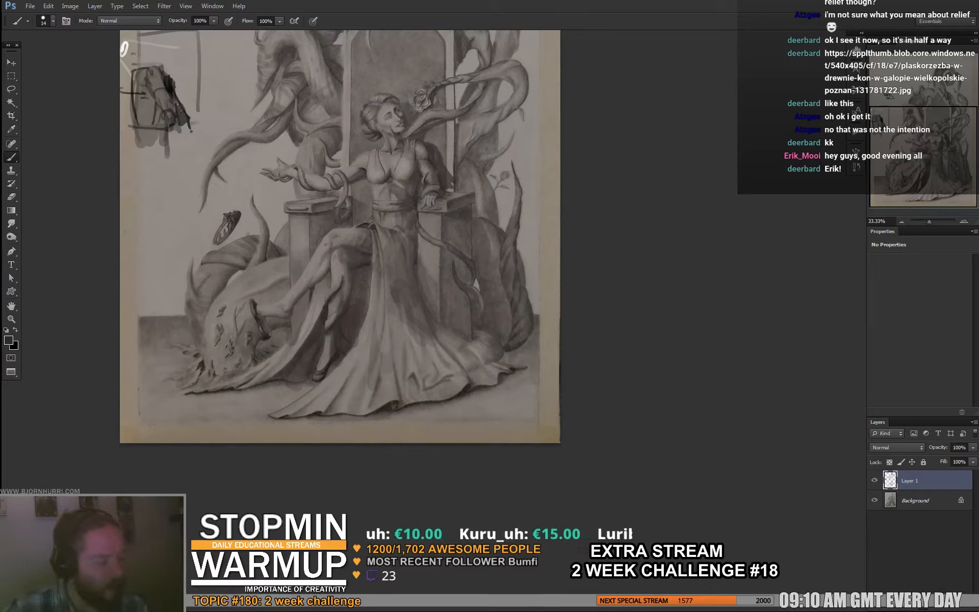
{"action": "left_click", "coordinate": [331, 243], "text": "alt"}
{"action": "left_click", "coordinate": [317, 260], "text": "alt"}
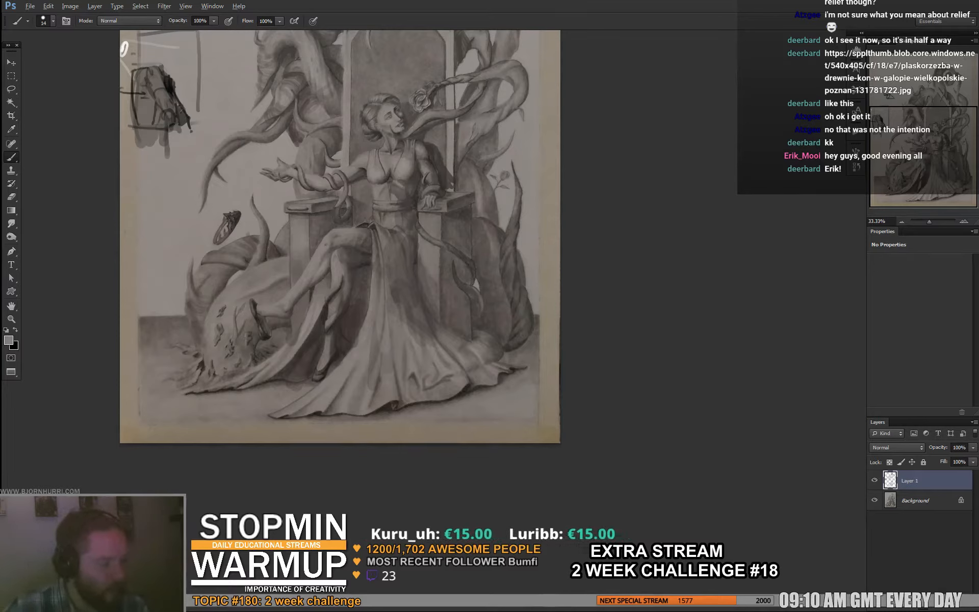
{"action": "left_click", "coordinate": [323, 264], "text": "alt"}
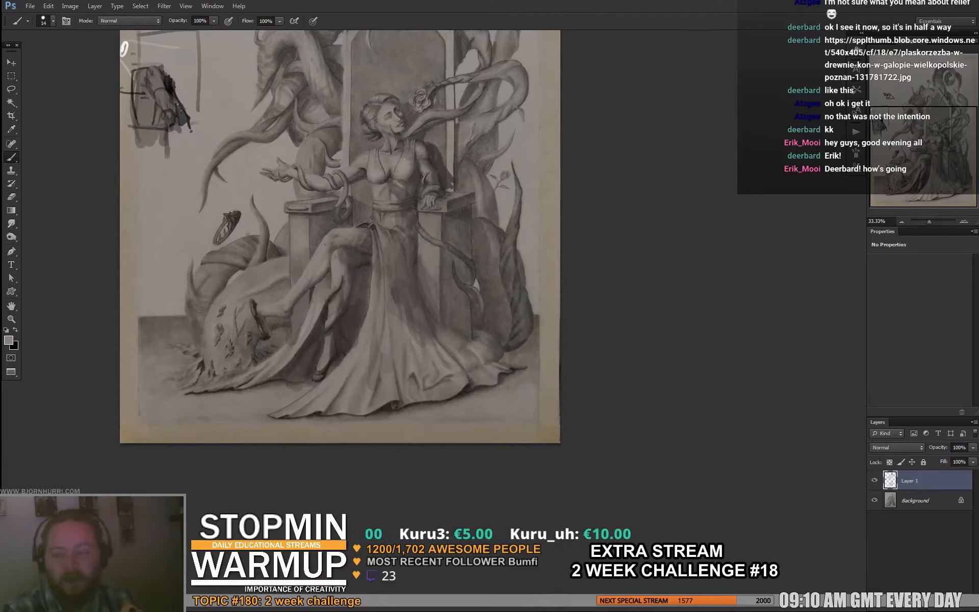
- Compare the drawing with and without Layer 1, and touch up the dress and crossed thigh with sampled grays
{"action": "left_click", "coordinate": [875, 480]}
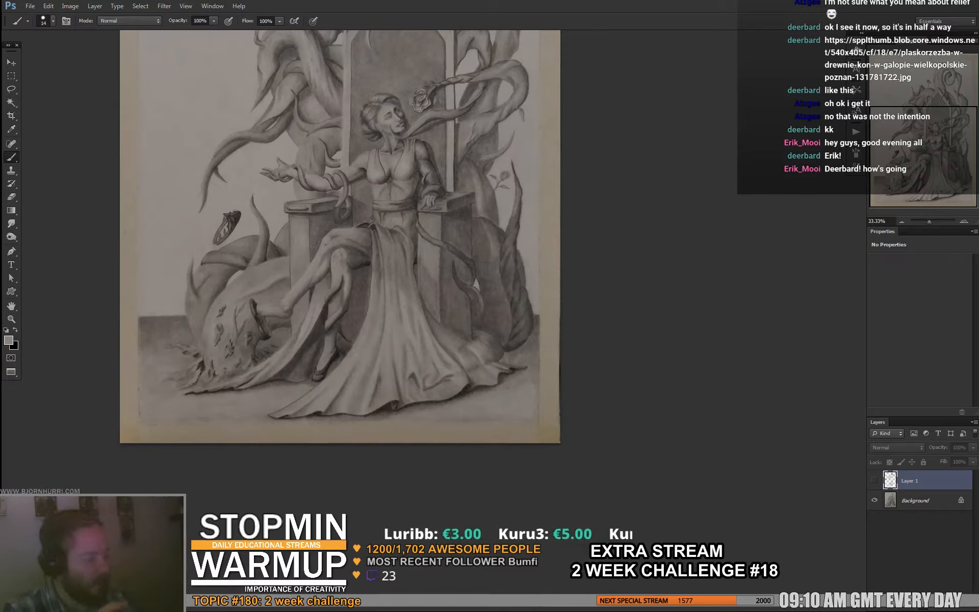
{"action": "left_click", "coordinate": [875, 480]}
{"action": "left_click", "coordinate": [358, 245], "text": "alt"}
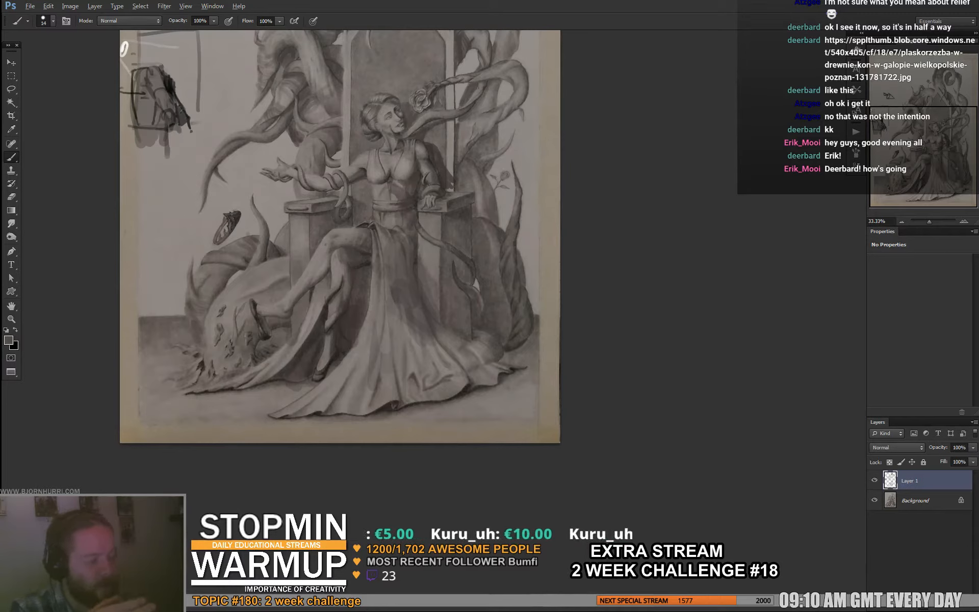
{"action": "left_click", "coordinate": [380, 267], "text": "alt"}
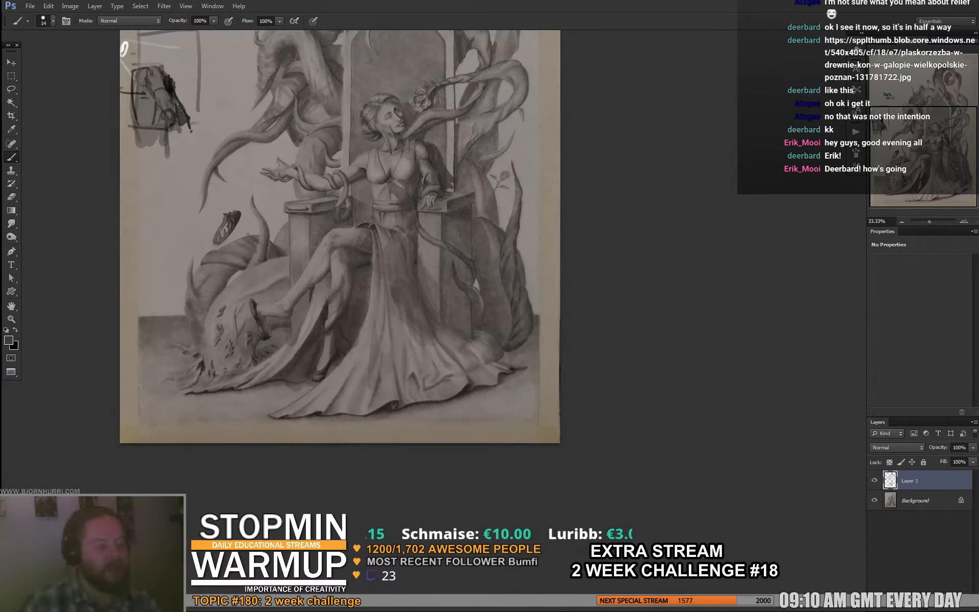
{"action": "left_click_drag", "start_coordinate": [357, 229], "coordinate": [345, 247]}
- Refine the shading of the woman's upper arm on the throne side and the waist of her dress with sampled grays
{"action": "left_click_drag", "start_coordinate": [406, 197], "coordinate": [383, 230]}
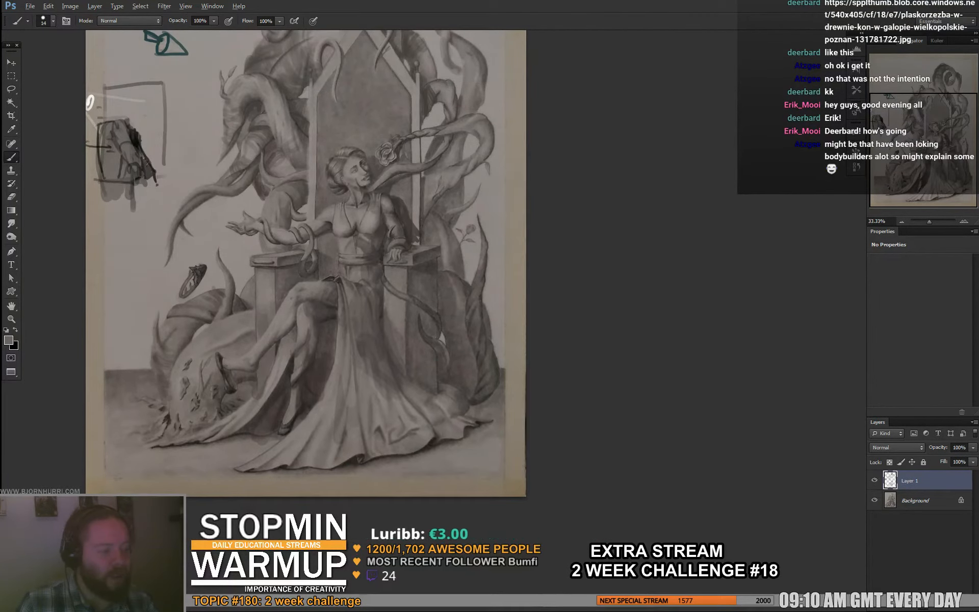
{"action": "left_click", "coordinate": [405, 217], "text": "alt"}
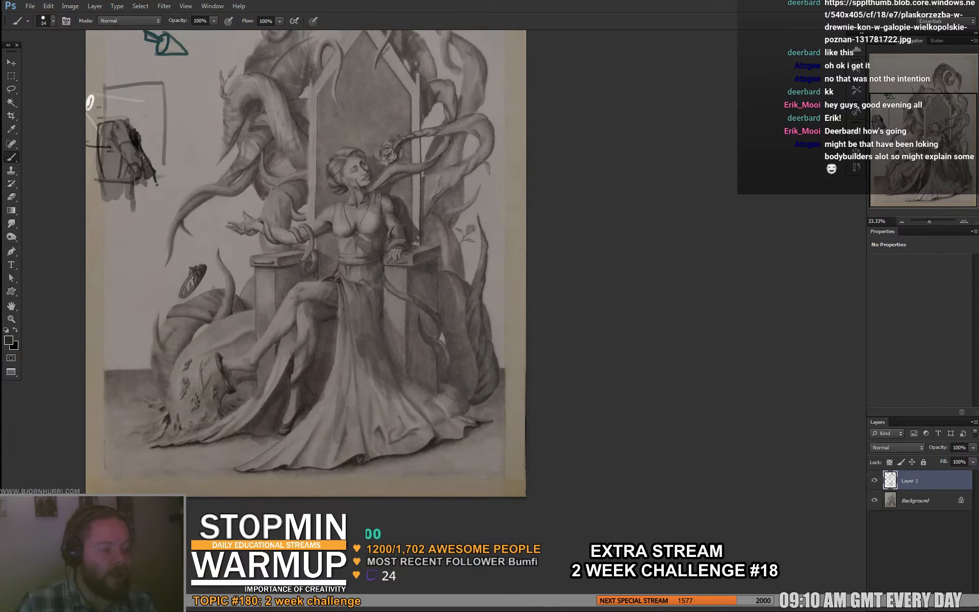
{"action": "left_click", "coordinate": [403, 214], "text": "alt"}
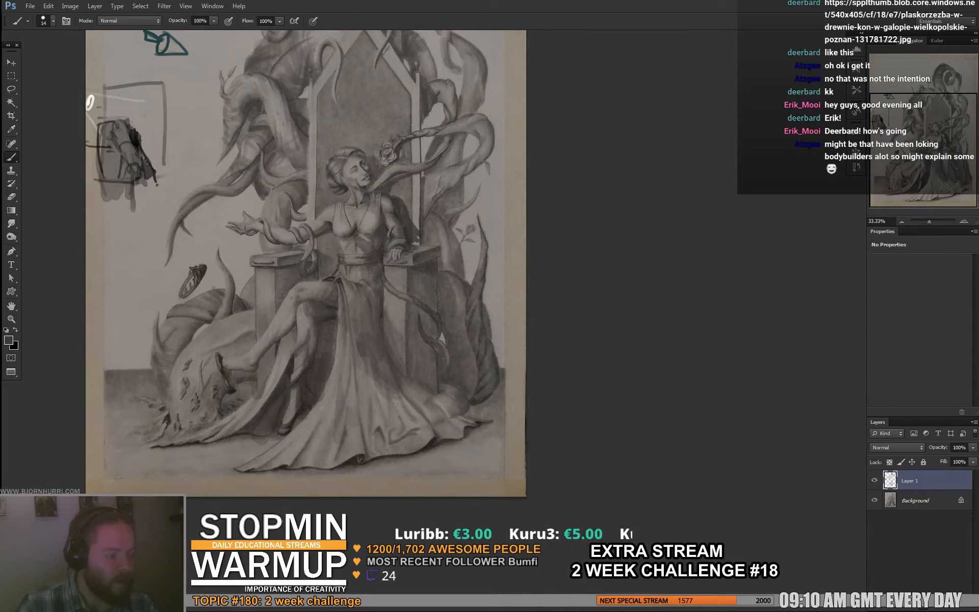
{"action": "left_click", "coordinate": [335, 248], "text": "alt"}
{"action": "left_click", "coordinate": [338, 260], "text": "alt"}
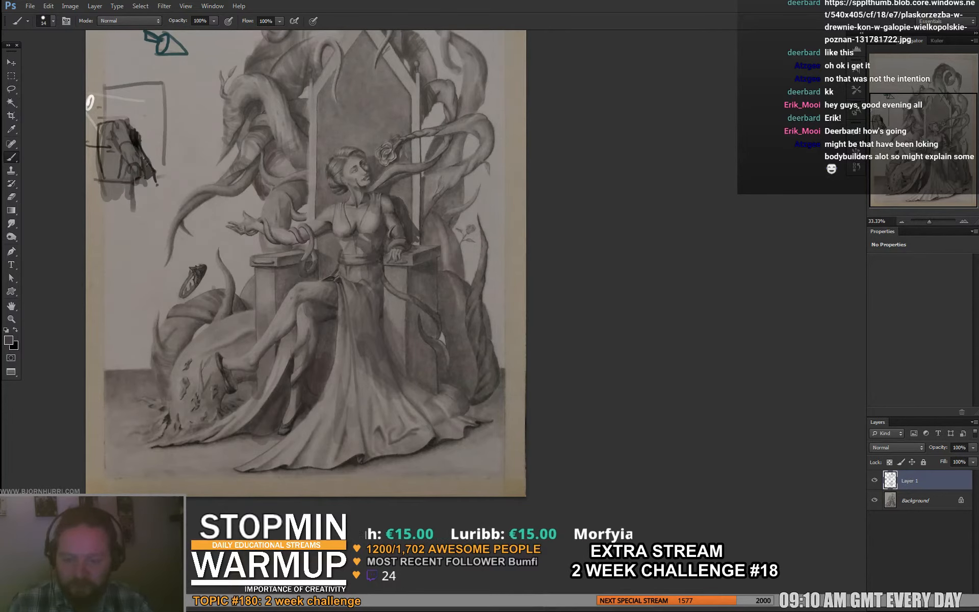
- Touch up the cloth beside the lower legs and set the brush to 39 px
{"action": "left_click_drag", "start_coordinate": [306, 265], "coordinate": [322, 255]}
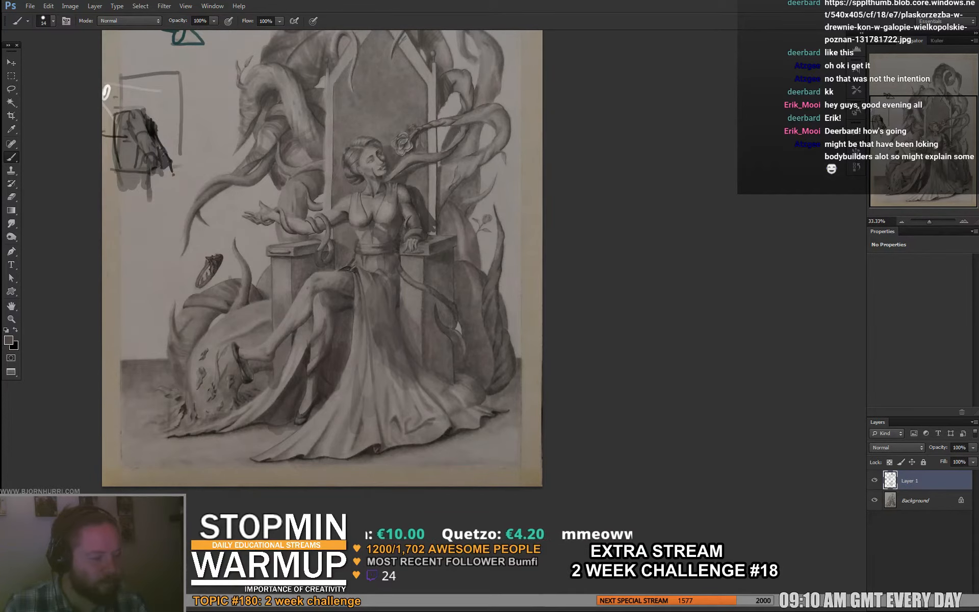
{"action": "left_click_drag", "start_coordinate": [316, 255], "coordinate": [312, 297]}
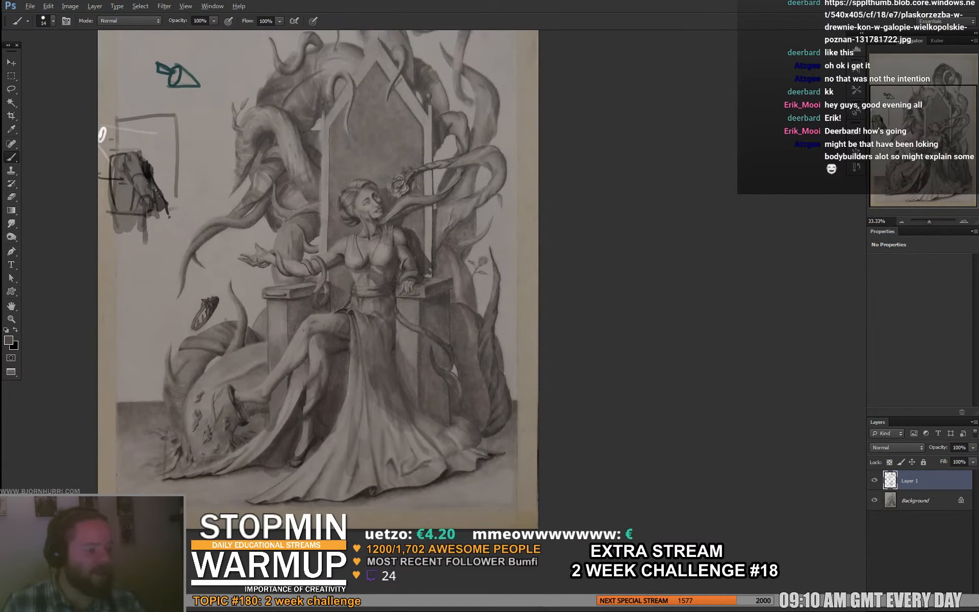
{"action": "left_click", "coordinate": [328, 427], "text": "alt"}
{"action": "right_click", "coordinate": [509, 312]}
{"action": "left_click_drag", "start_coordinate": [524, 338], "coordinate": [528, 339]}
{"action": "key", "text": "Return"}
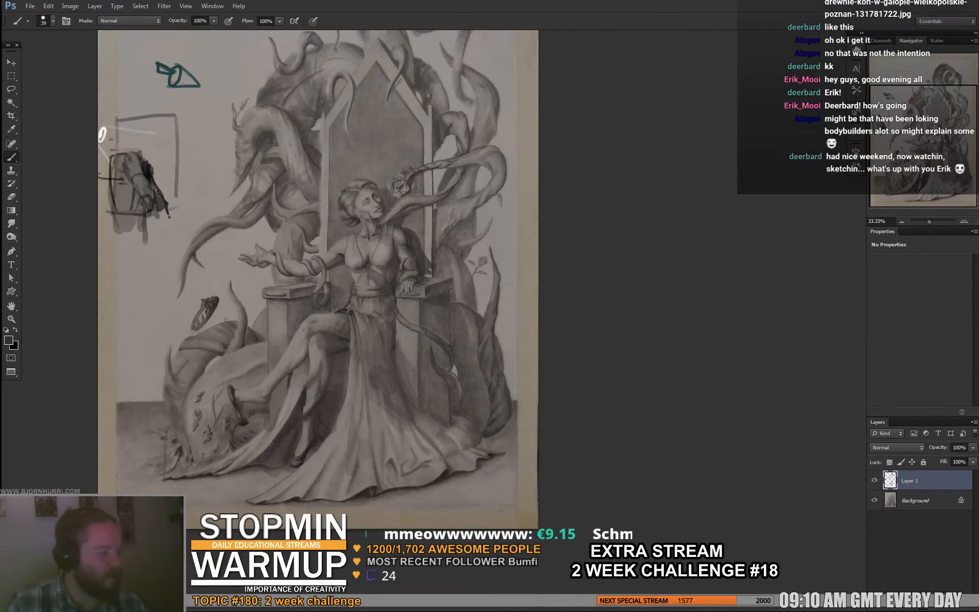
- Delete the boxed horse sketch and the notes around it in the drawing's margin from Layer 1 with a rectangular selection
{"action": "left_click_drag", "start_coordinate": [377, 197], "coordinate": [403, 274]}
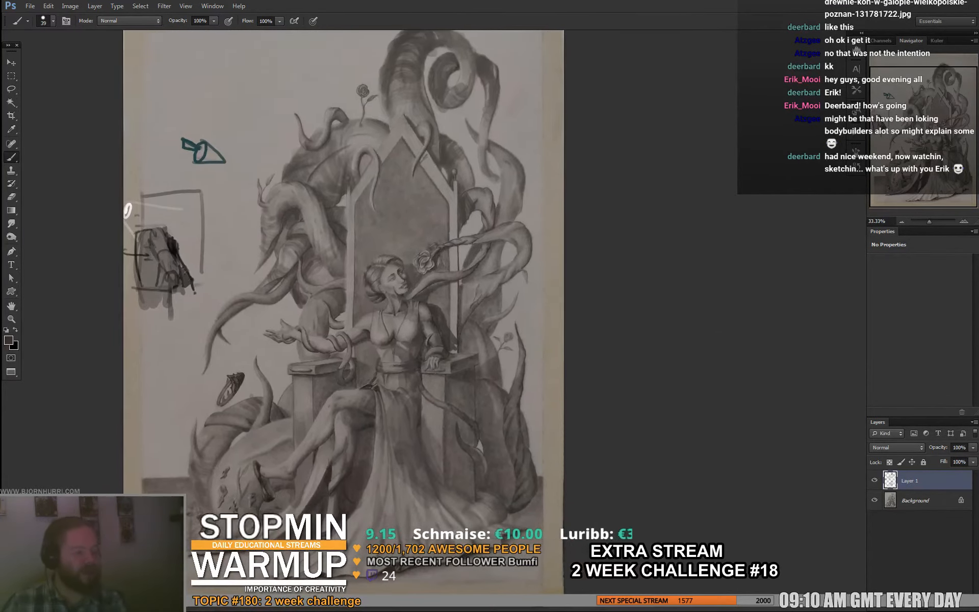
{"action": "key", "text": "m"}
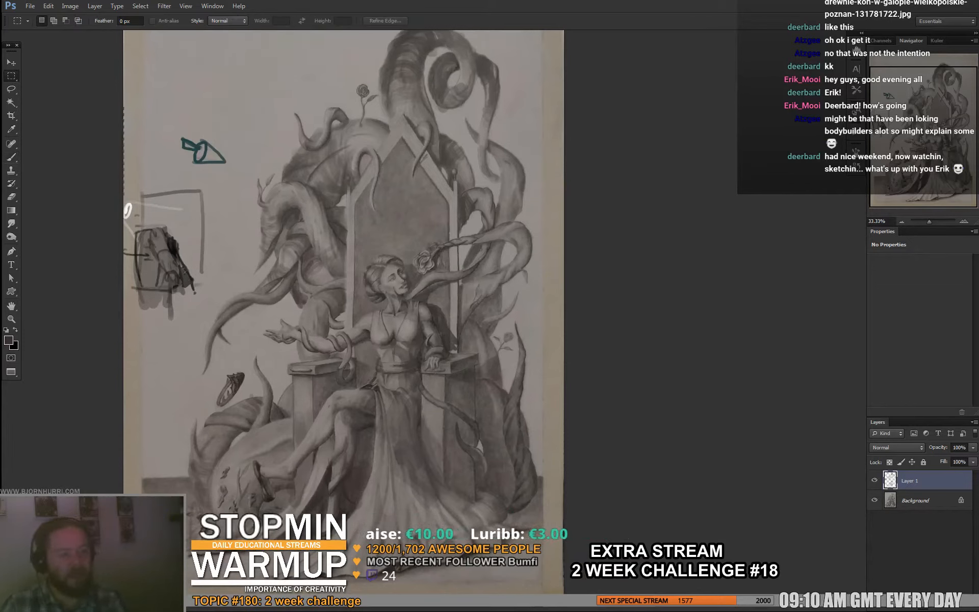
{"action": "left_click_drag", "start_coordinate": [113, 106], "coordinate": [200, 312]}
{"action": "key", "text": "Delete"}
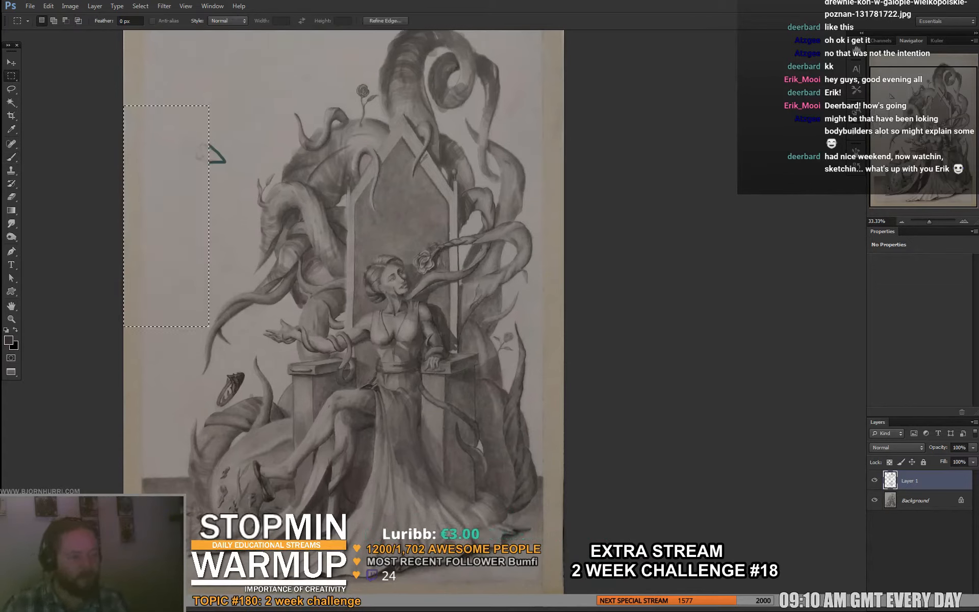
{"action": "key", "text": "ctrl+d"}
- Hide and show Layer 1 to compare the original pencil drawing with the painted shadow corrections
{"action": "left_click", "coordinate": [874, 480]}
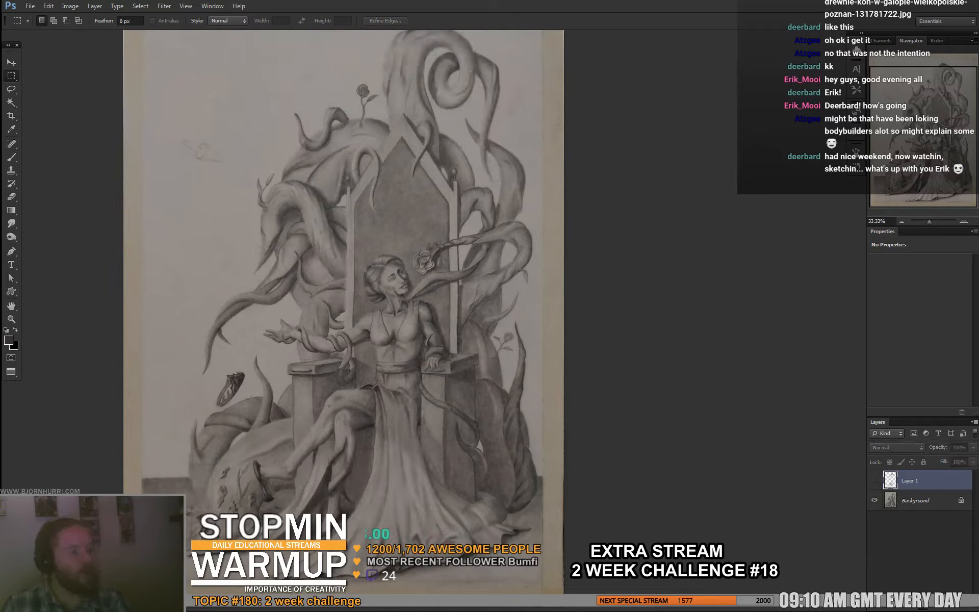
{"action": "left_click", "coordinate": [875, 481]}
{"action": "left_click", "coordinate": [875, 480]}
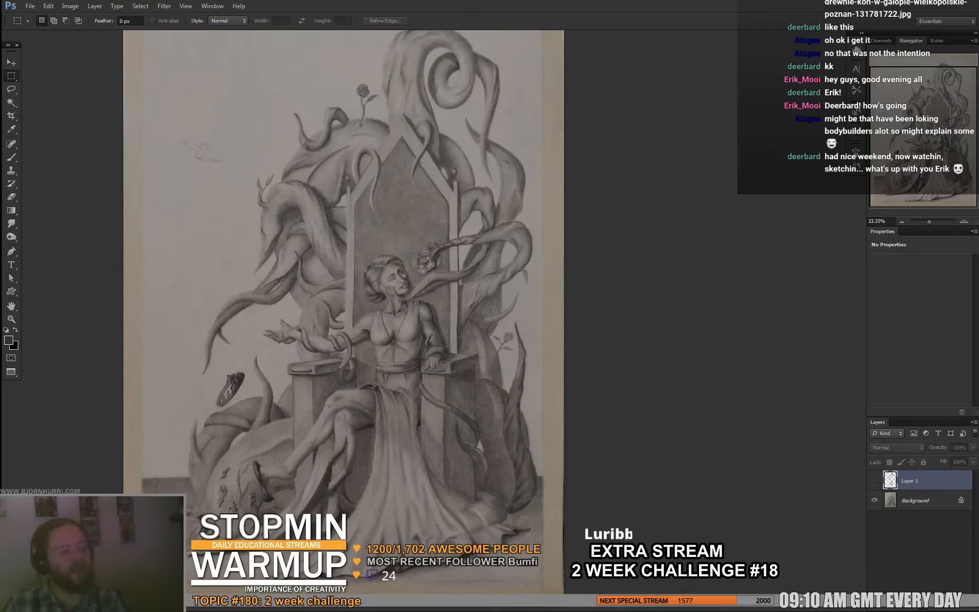
{"action": "left_click", "coordinate": [874, 481]}
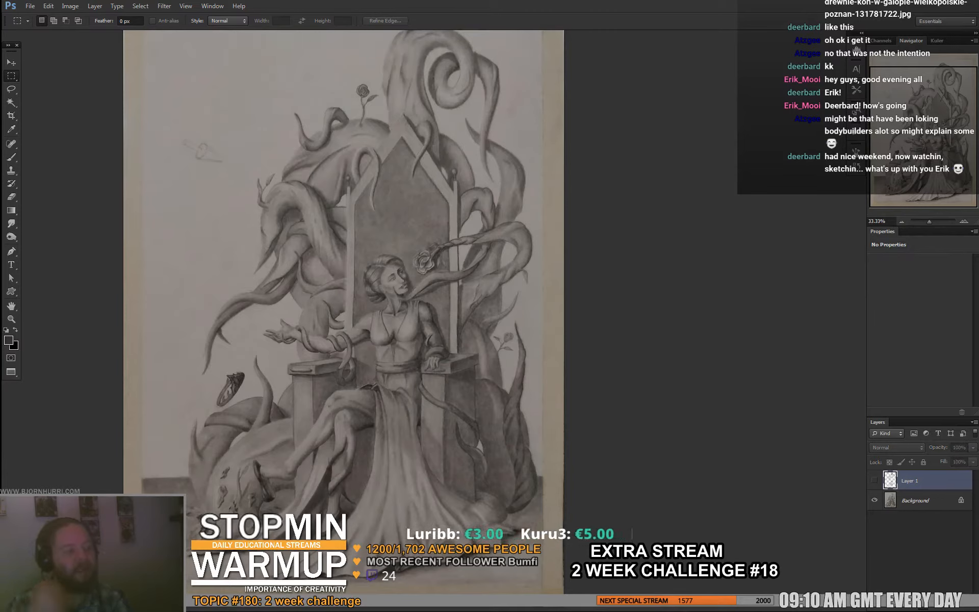
{"action": "left_click", "coordinate": [875, 480]}
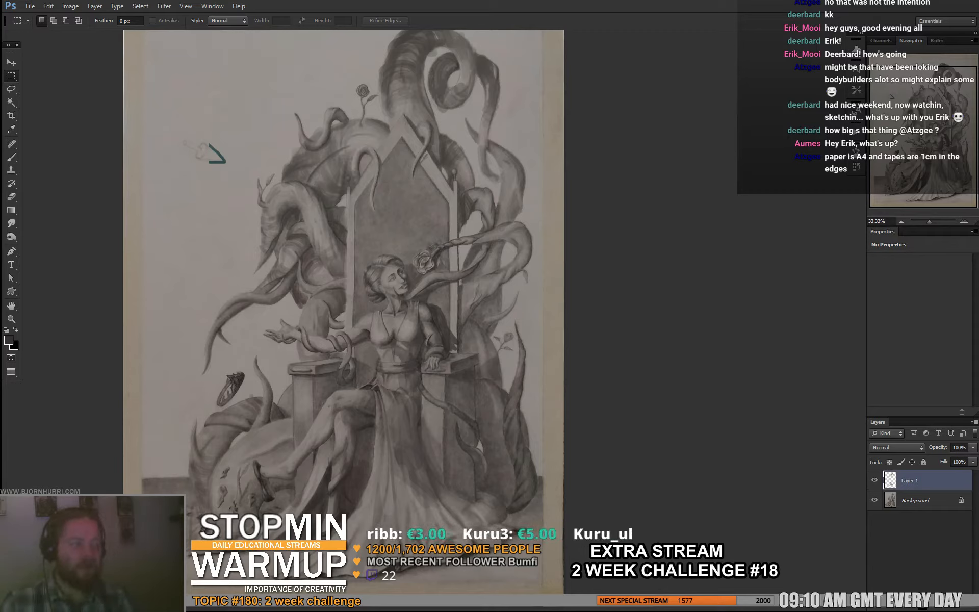
- Save the document as atzgee_Queen_prog_3.psd in folder 18 in Photoshop format, and return to the windowed screen mode
{"action": "key", "text": "ctrl+shift+s"}
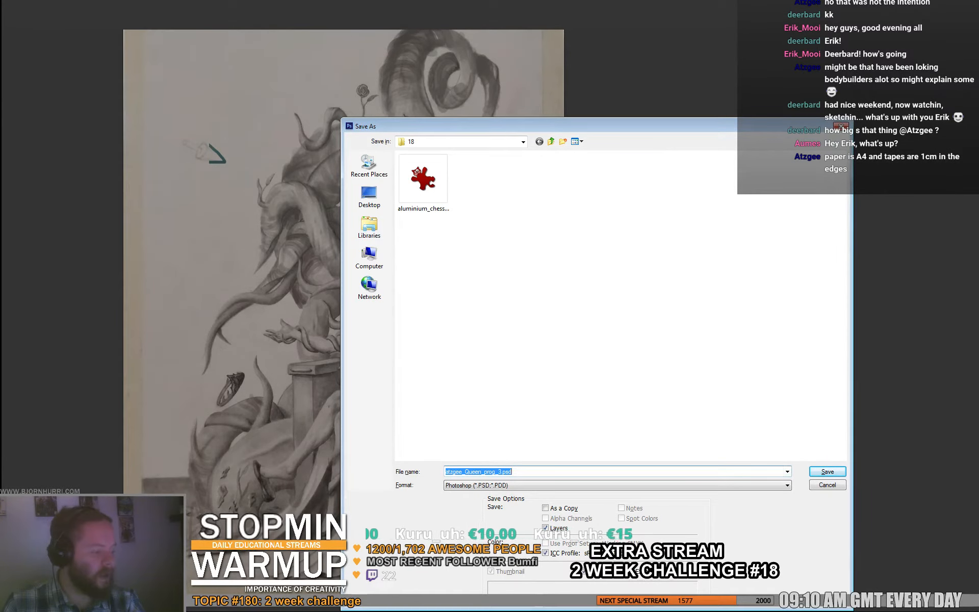
{"action": "key", "text": "Return"}
{"action": "key", "text": "Return"}
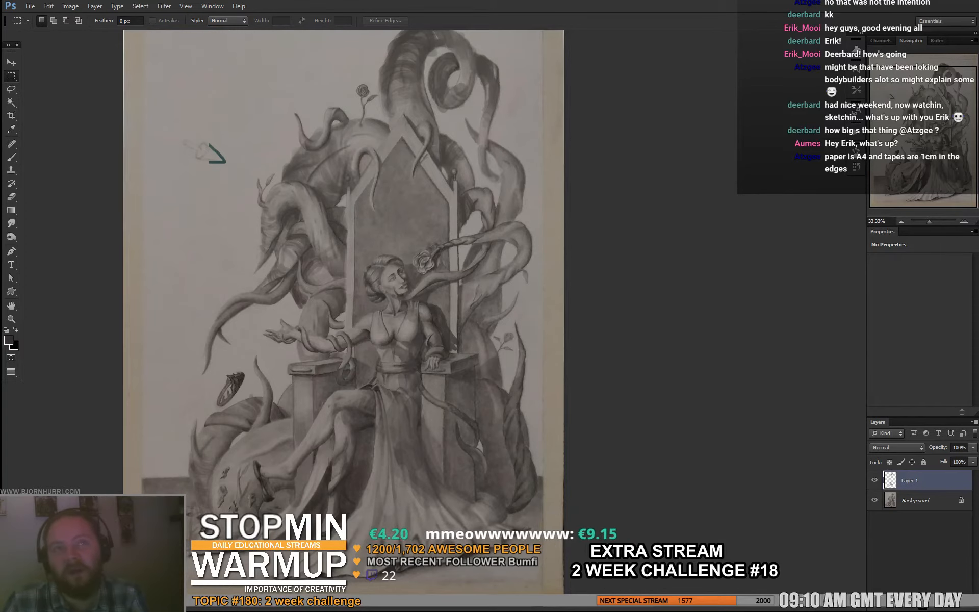
{"action": "key", "text": "f"}
{"action": "key", "text": "f"}
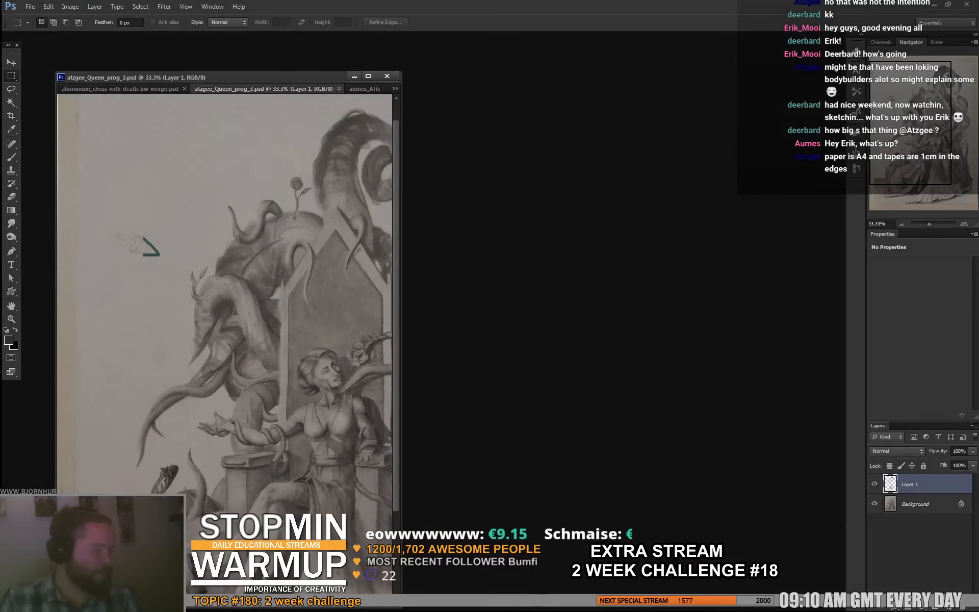
- Toggle the visibility of Layer 1 repeatedly to examine how the shadow corrections change the tentacles, throne and figure
{"action": "left_click", "coordinate": [878, 484]}
{"action": "left_click", "coordinate": [878, 484]}
{"action": "left_click", "coordinate": [878, 484]}
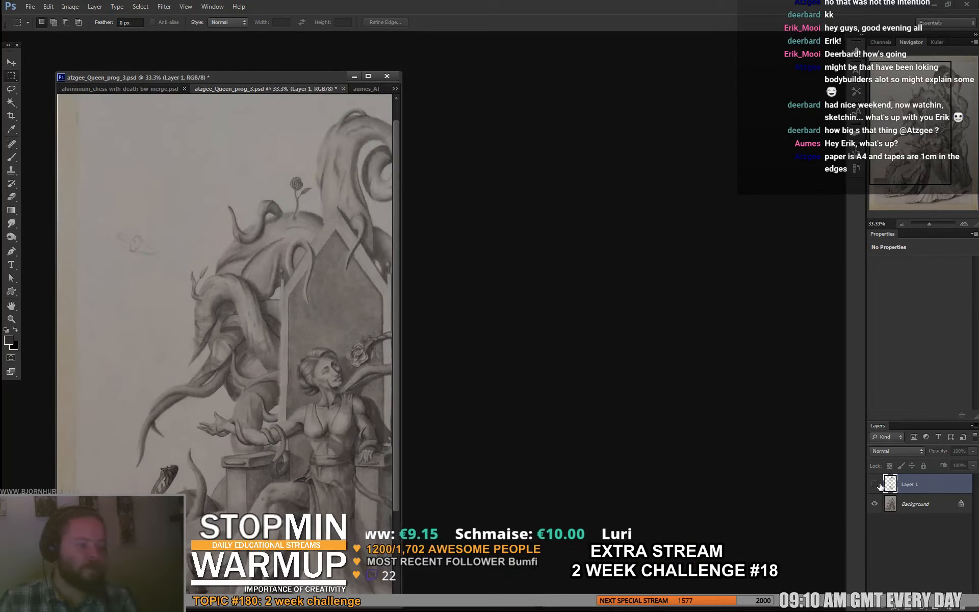
{"action": "left_click", "coordinate": [877, 484]}
{"action": "left_click", "coordinate": [878, 484]}
{"action": "left_click", "coordinate": [877, 484]}
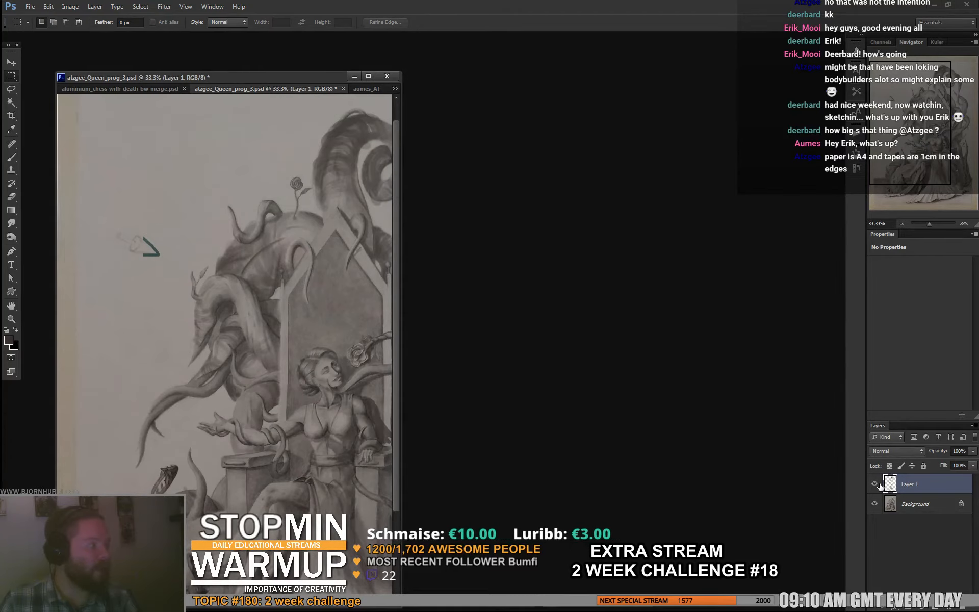
{"action": "left_click", "coordinate": [878, 484]}
{"action": "left_click", "coordinate": [877, 484]}
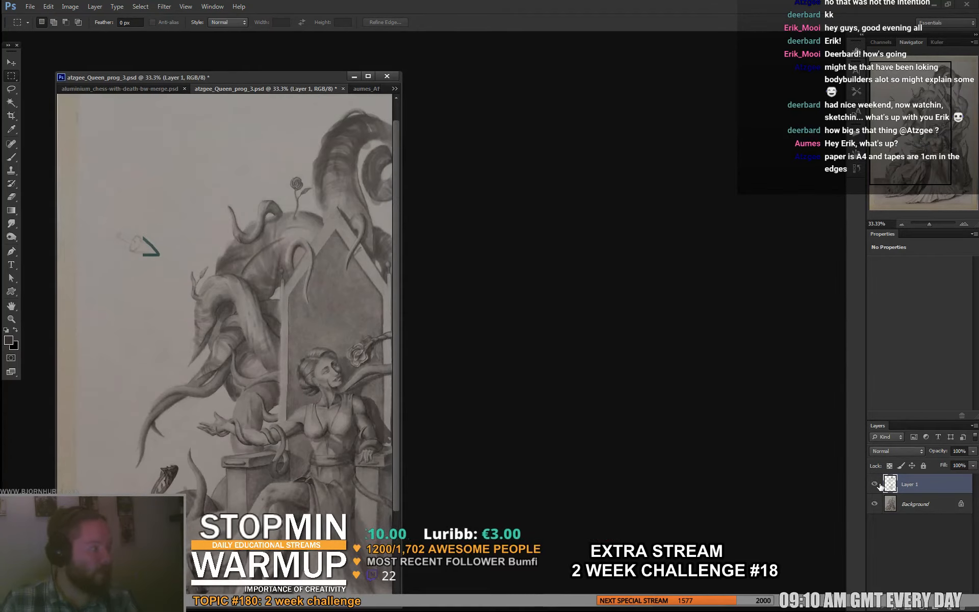
{"action": "left_click", "coordinate": [877, 484]}
{"action": "left_click", "coordinate": [877, 484]}
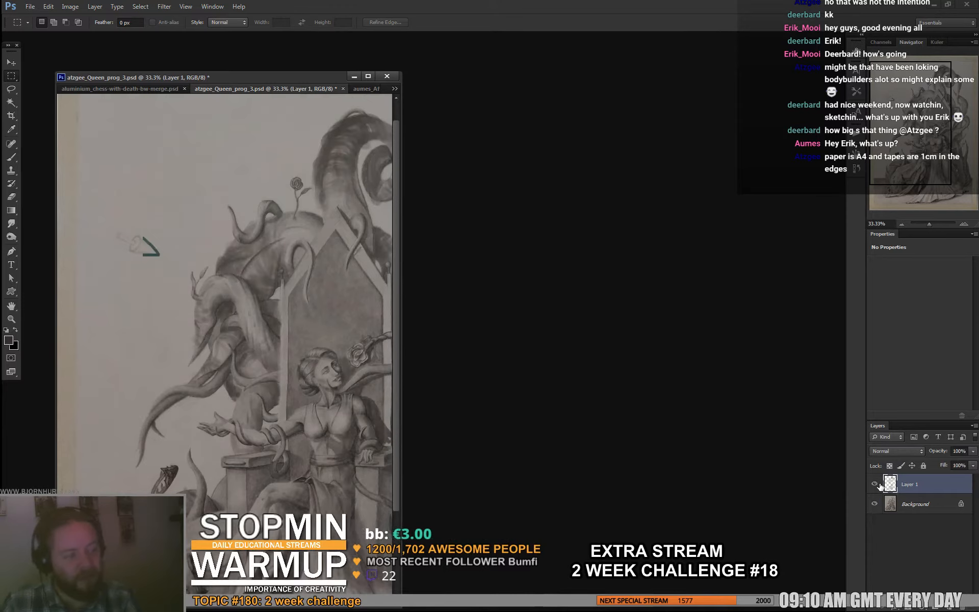
{"action": "left_click", "coordinate": [877, 484]}
{"action": "left_click", "coordinate": [877, 484]}
{"action": "left_click", "coordinate": [878, 484]}
{"action": "left_click", "coordinate": [878, 484]}
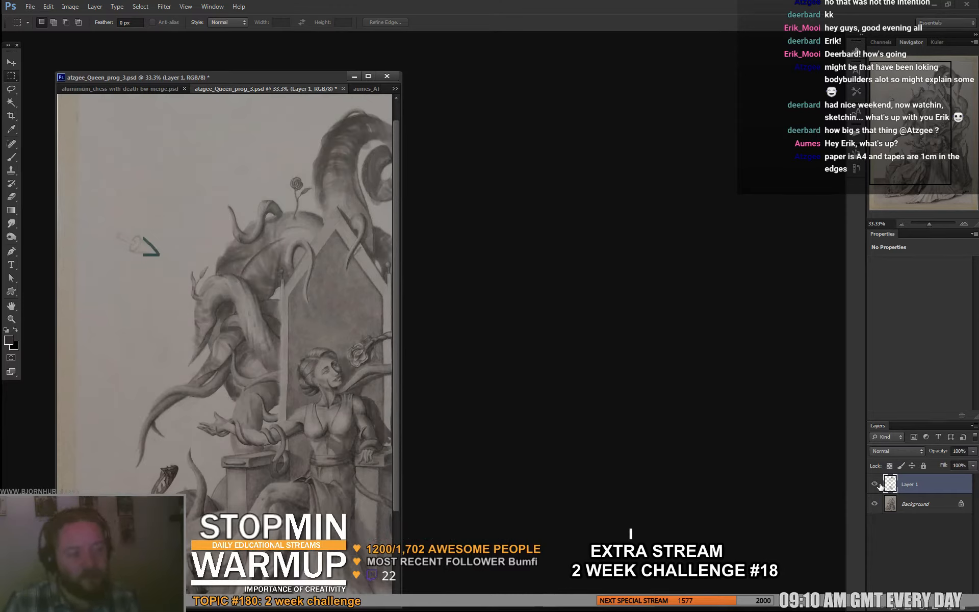
{"action": "left_click", "coordinate": [878, 484]}
{"action": "left_click", "coordinate": [877, 484]}
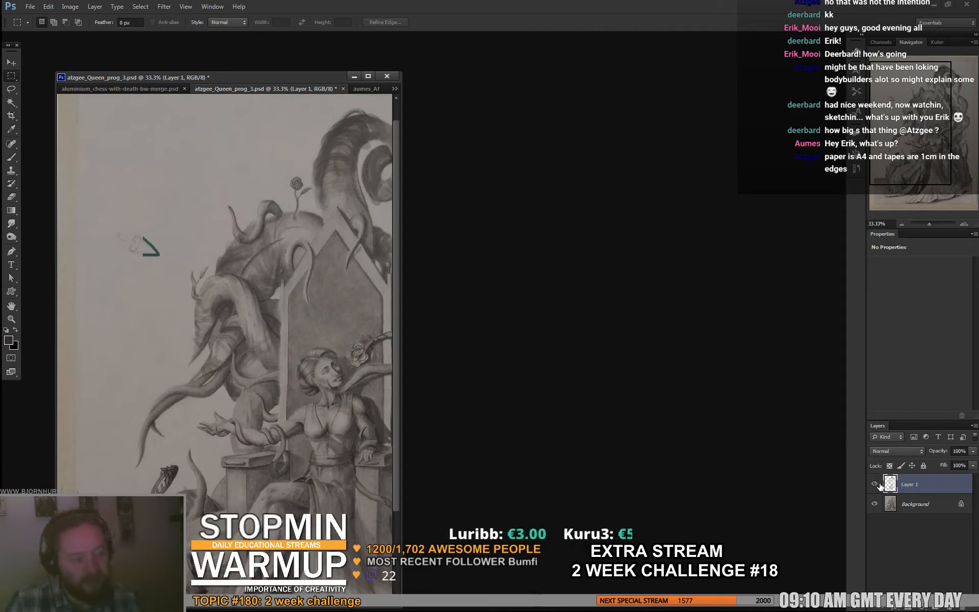
{"action": "left_click", "coordinate": [878, 484]}
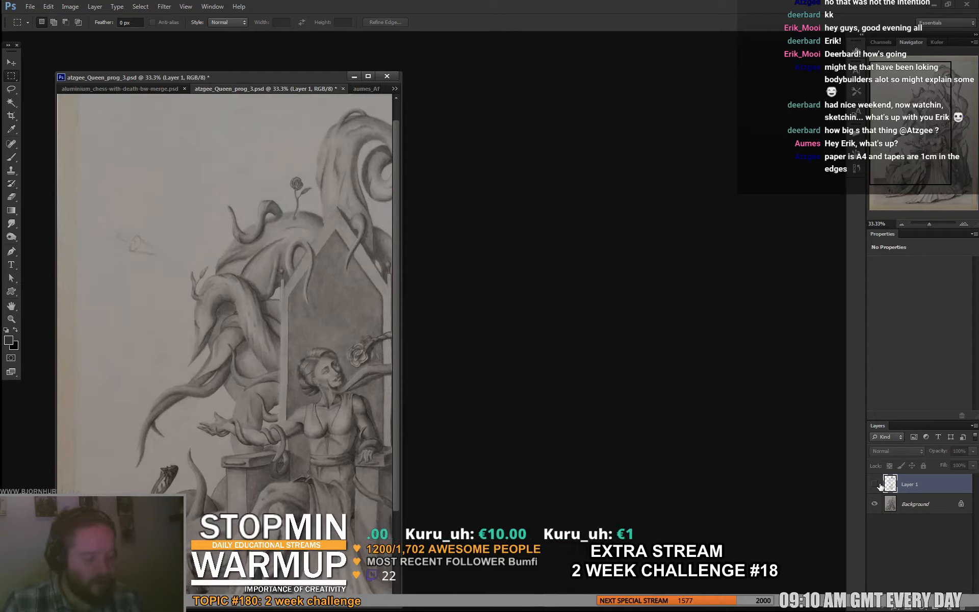
{"action": "left_click", "coordinate": [878, 484]}
{"action": "left_click", "coordinate": [878, 484]}
{"action": "left_click", "coordinate": [878, 484]}
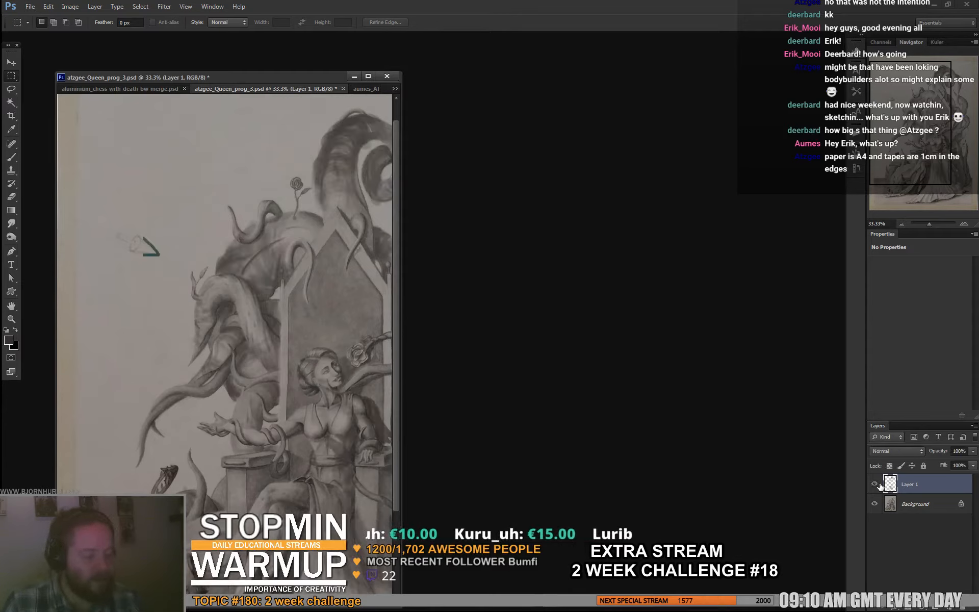
{"action": "left_click", "coordinate": [878, 484]}
{"action": "left_click", "coordinate": [878, 484]}
{"action": "left_click", "coordinate": [878, 484]}
{"action": "left_click", "coordinate": [878, 484]}
{"action": "left_click", "coordinate": [878, 484]}
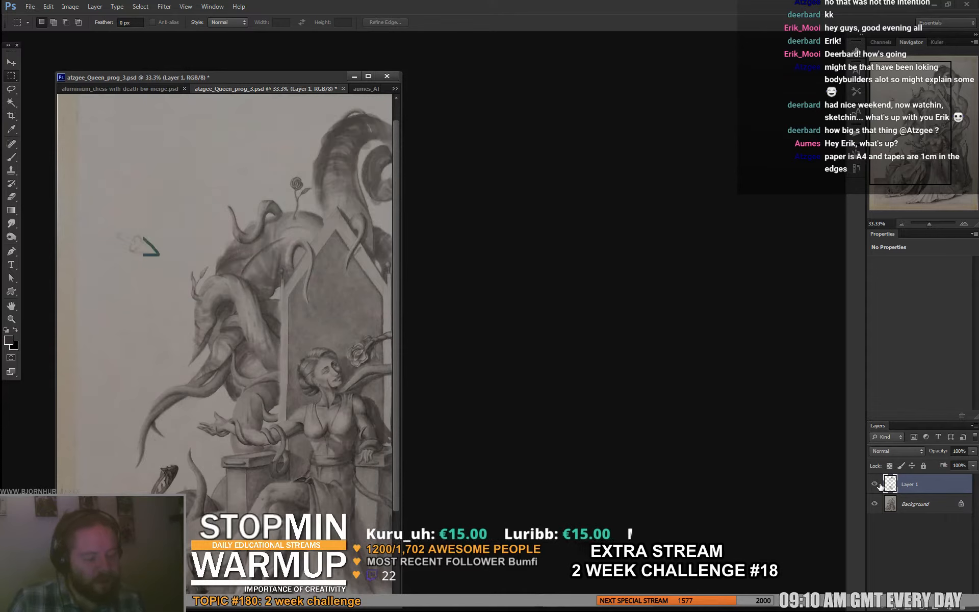
{"action": "left_click", "coordinate": [878, 484]}
{"action": "left_click", "coordinate": [878, 484]}
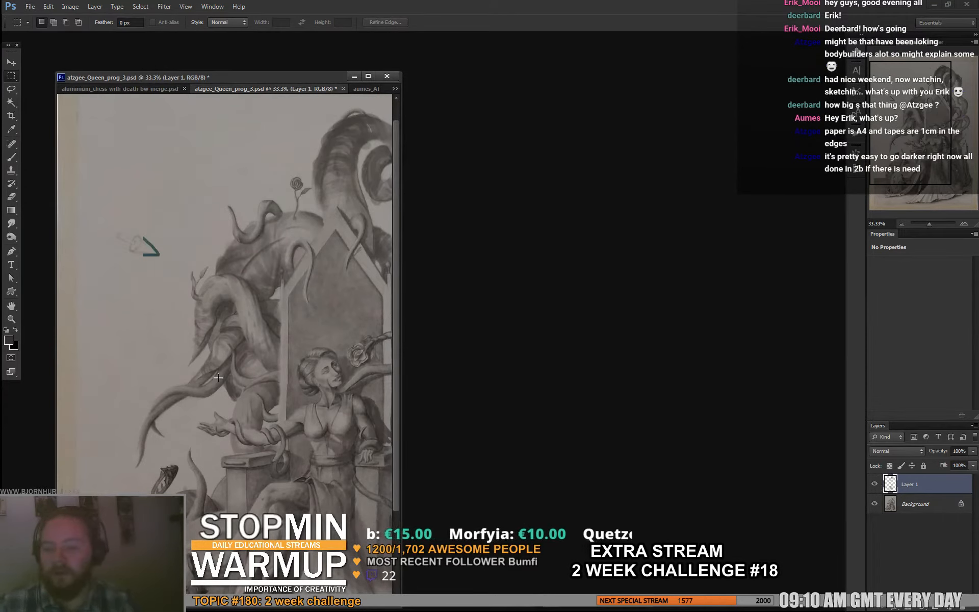
{"action": "left_click_drag", "start_coordinate": [193, 379], "coordinate": [86, 293]}
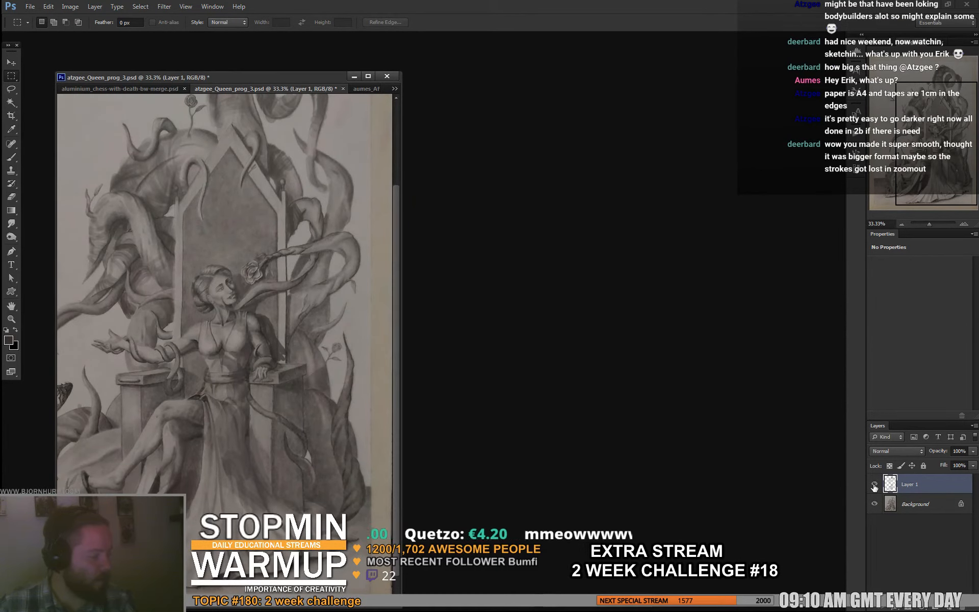
- Save and close the throne drawing, close the chess document as well, and switch to 30minwarmup_52_180B.jpg
{"action": "key", "text": "ctrl+s"}
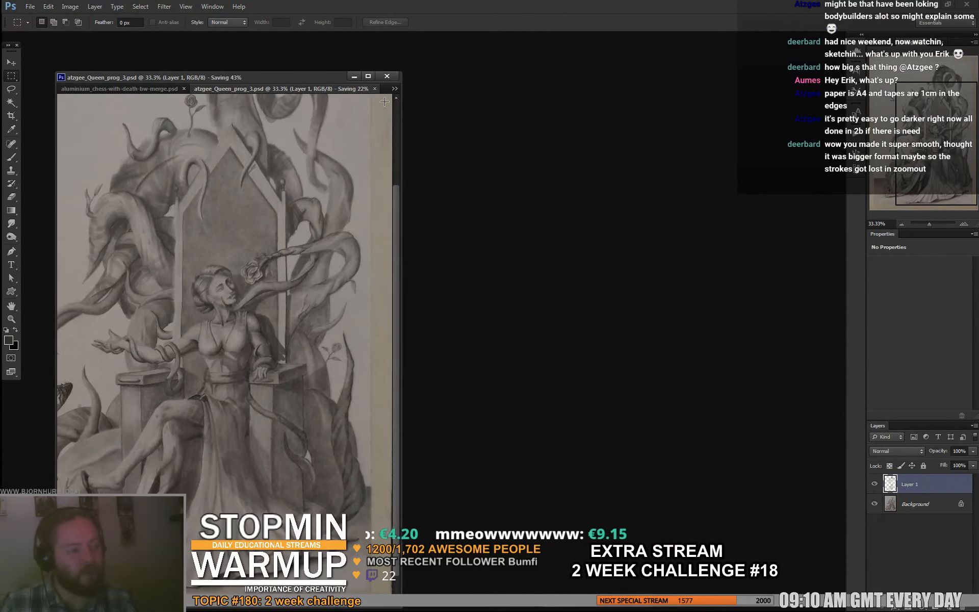
{"action": "left_click", "coordinate": [375, 88]}
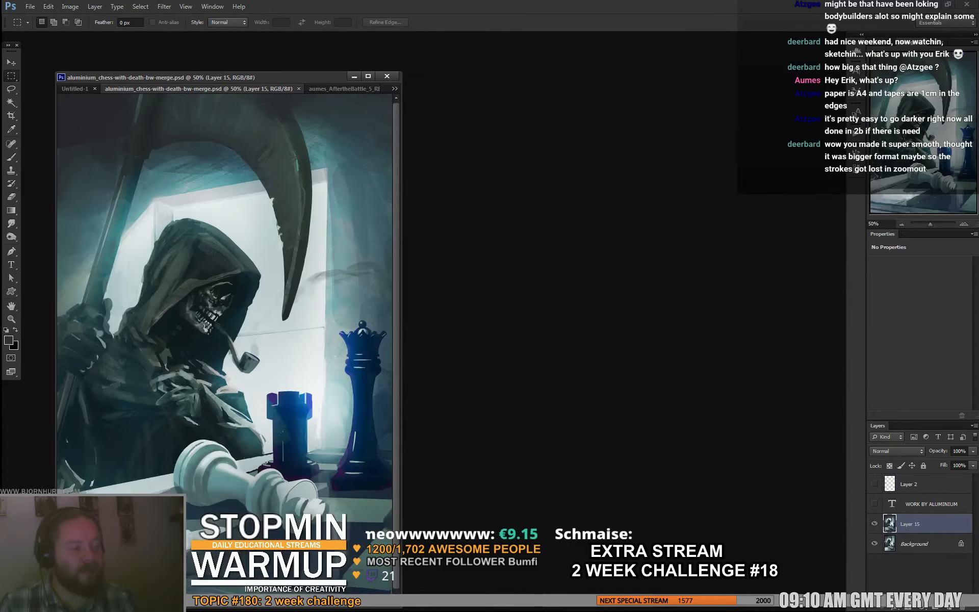
{"action": "left_click", "coordinate": [298, 89]}
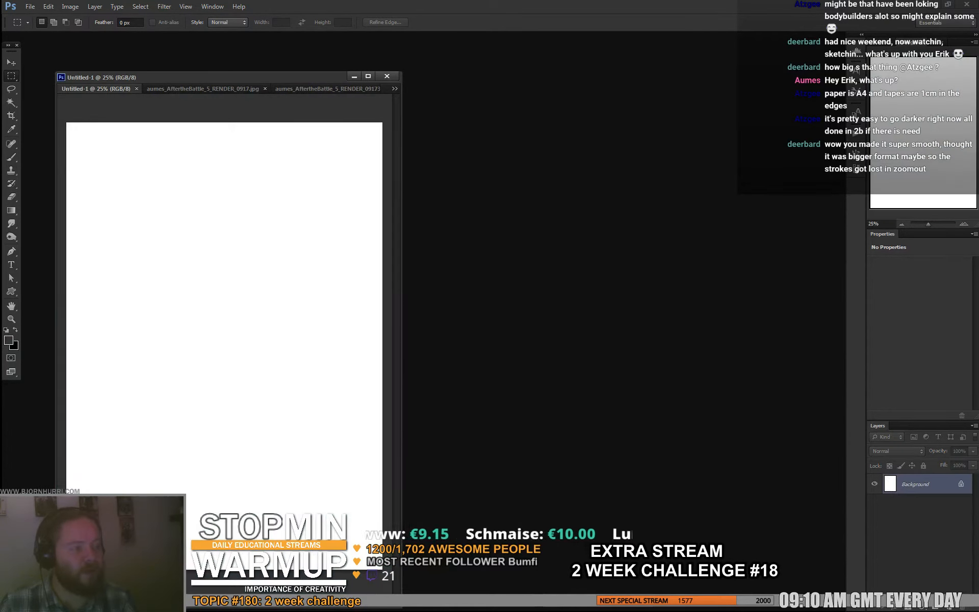
{"action": "key", "text": "ctrl+shift+Tab"}
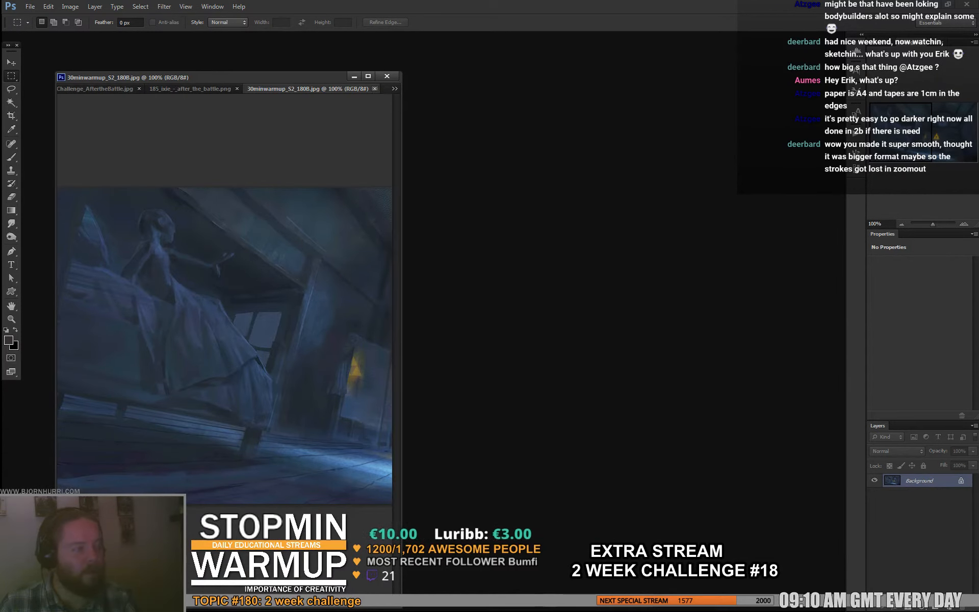
- Close 30minwarmup_52_180B.jpg and widen the document window around 185_ixie_-_after_the_battle.png
{"action": "left_click", "coordinate": [374, 89]}
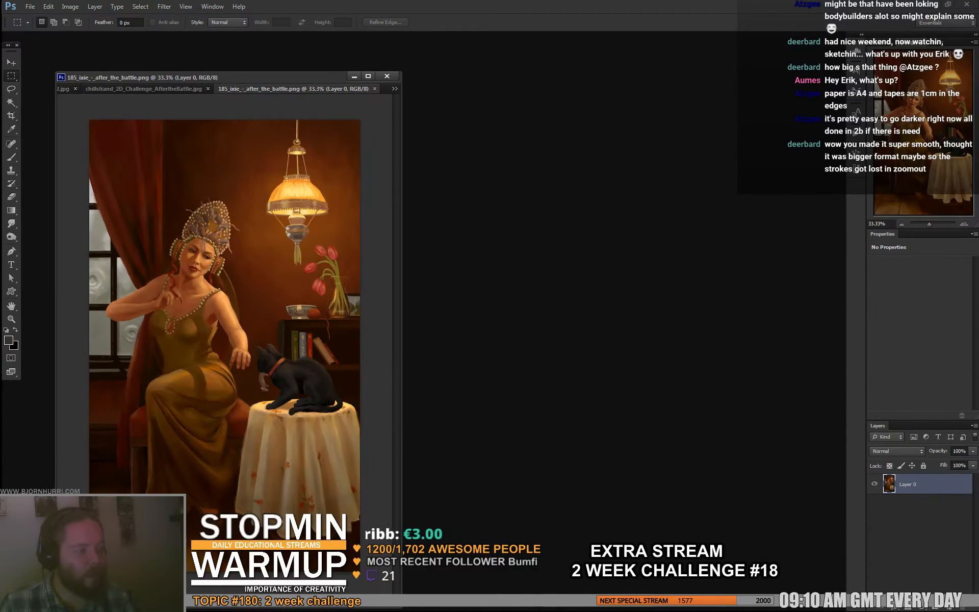
{"action": "left_click_drag", "start_coordinate": [402, 306], "coordinate": [588, 306]}
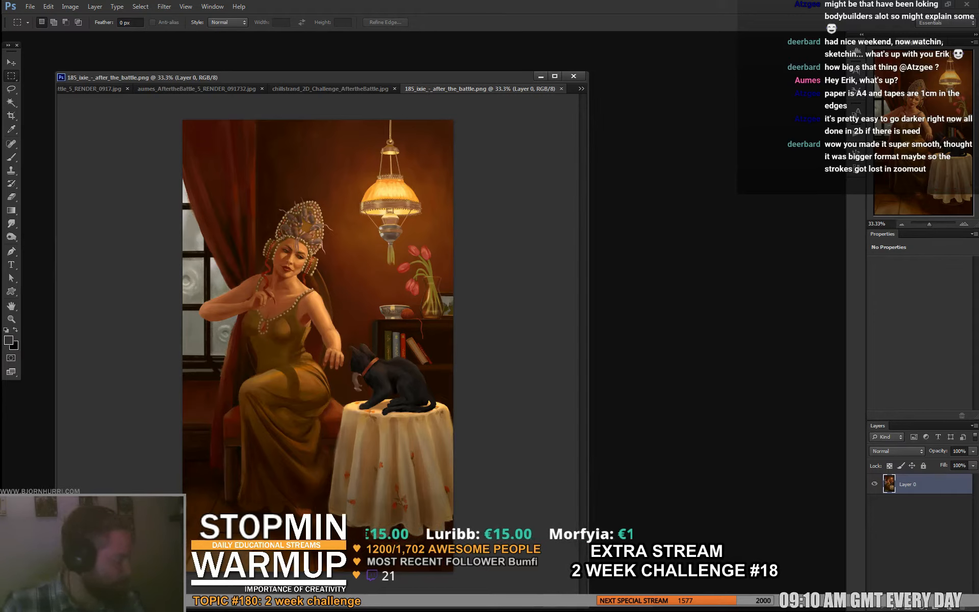
- Add a new layer above Layer 0 and flip the whole canvas horizontally
{"action": "key", "text": "ctrl+shift+alt+n"}
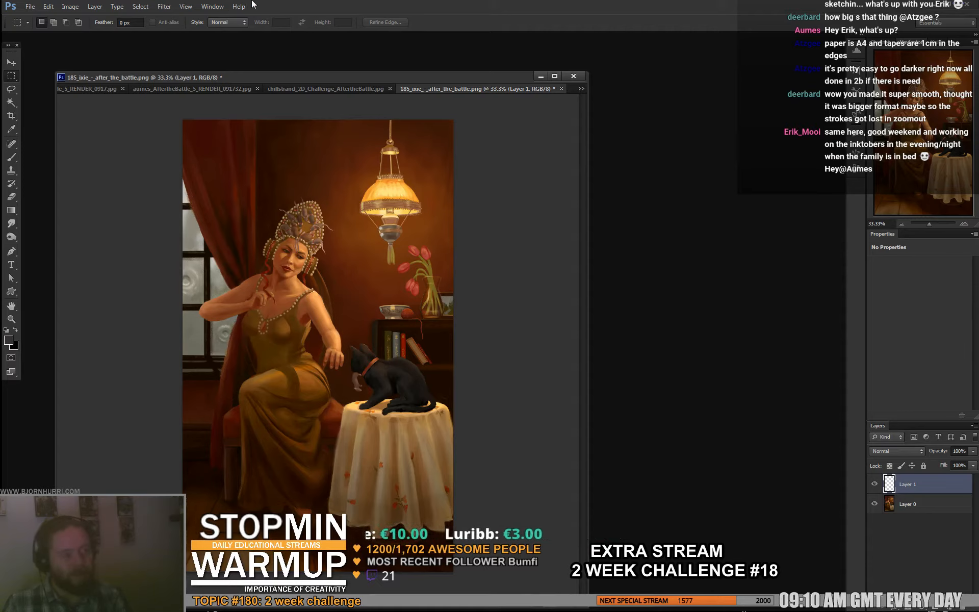
{"action": "left_click", "coordinate": [62, 6]}
{"action": "left_click", "coordinate": [95, 6]}
{"action": "left_click", "coordinate": [70, 6]}
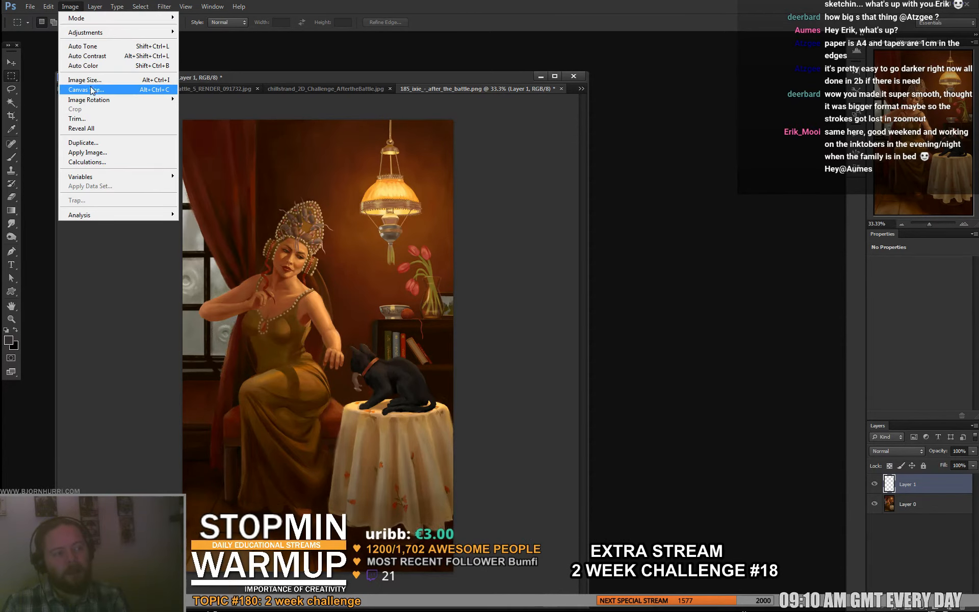
{"action": "mouse_move", "coordinate": [98, 105]}
{"action": "left_click", "coordinate": [216, 143]}
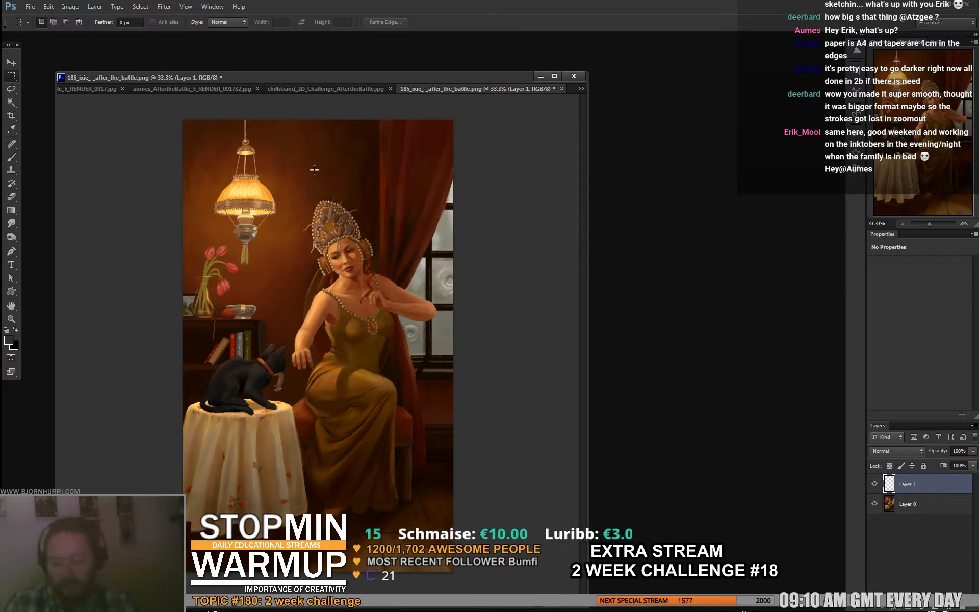
- Copy the woman's head and headdress onto Layer 1 and rotate the copy 30° clockwise so the head sits upright
{"action": "left_click_drag", "start_coordinate": [295, 190], "coordinate": [395, 277]}
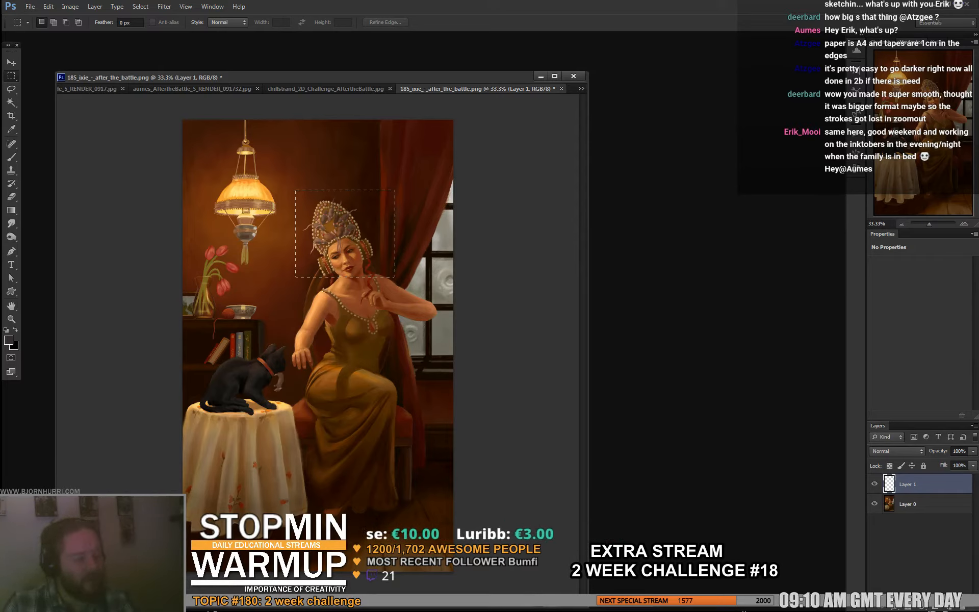
{"action": "key", "text": "ctrl+t"}
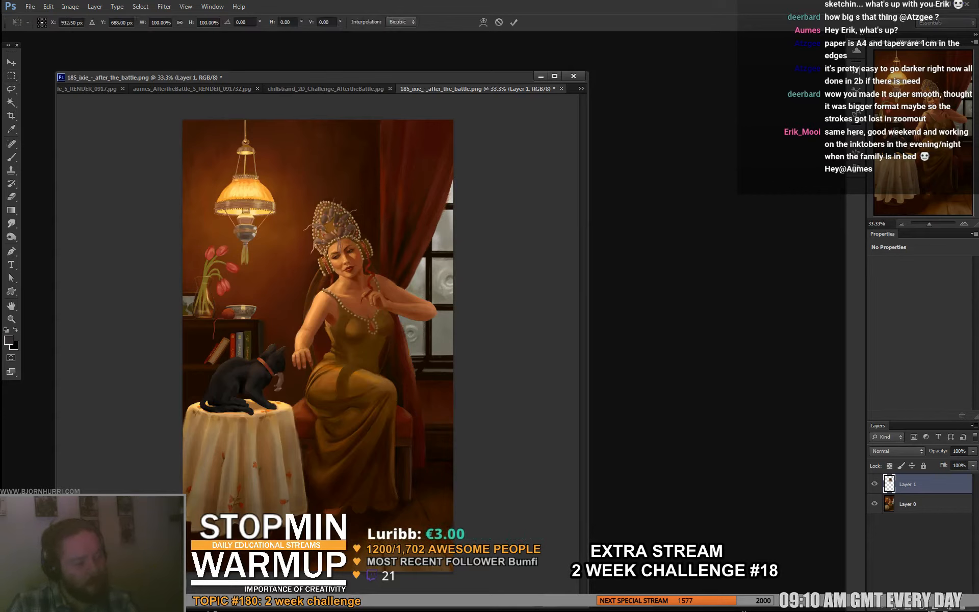
{"action": "left_click_drag", "start_coordinate": [408, 245], "coordinate": [394, 278]}
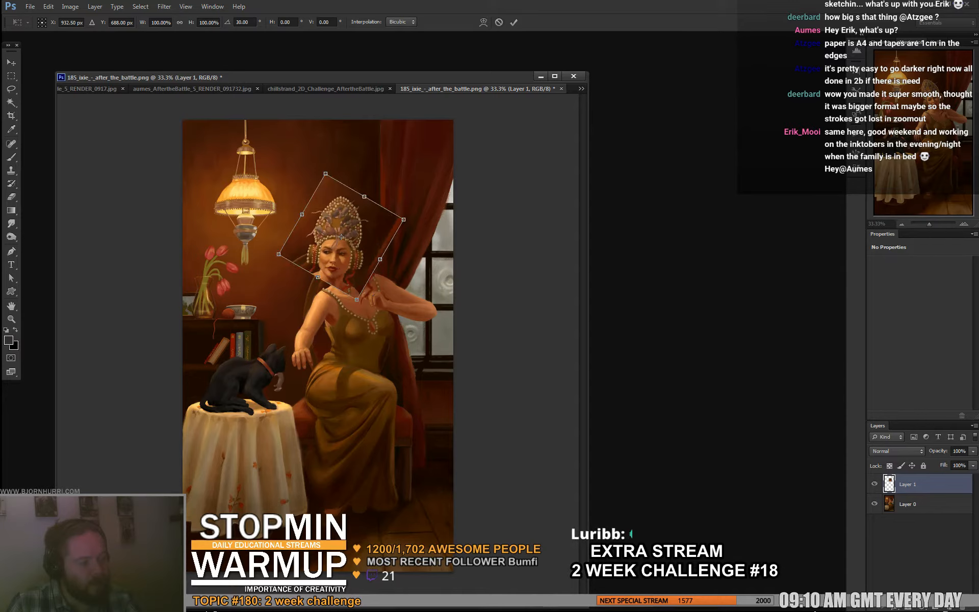
{"action": "key", "text": "Escape"}
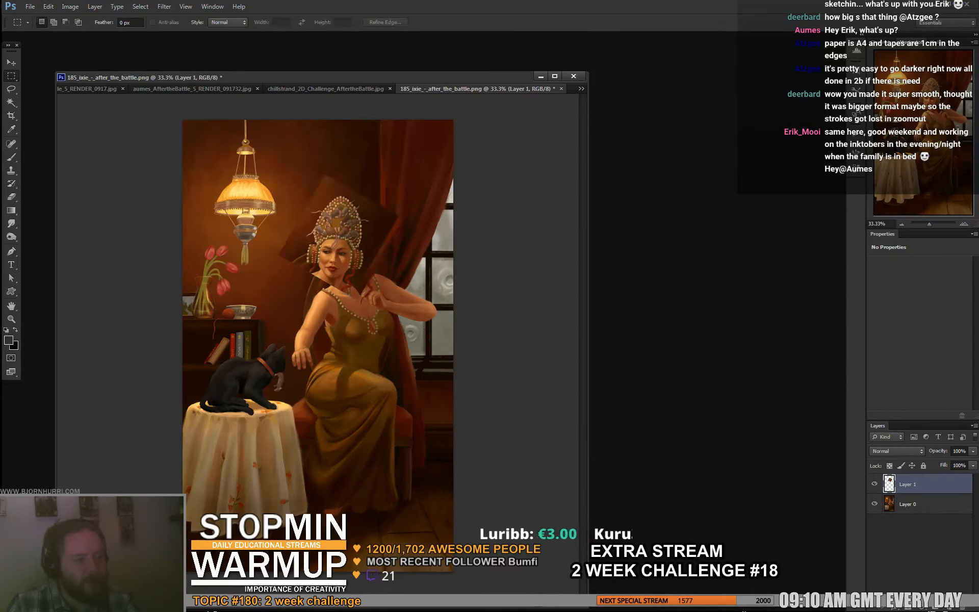
{"action": "key", "text": "v"}
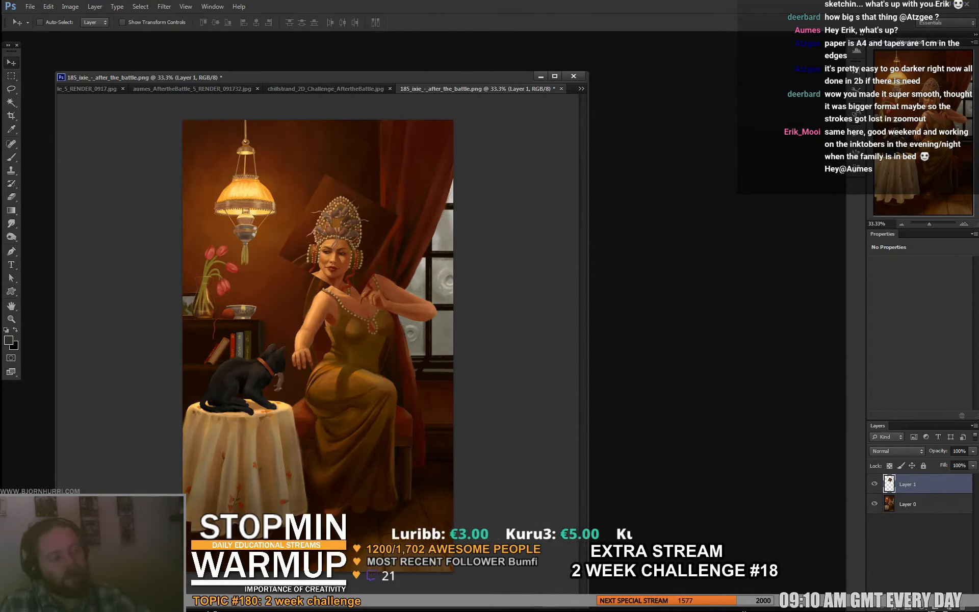
- Add a new layer above Layer 1 and set up a hard round 11 px brush with light yellow sampled from the lampshade
{"action": "key", "text": "b"}
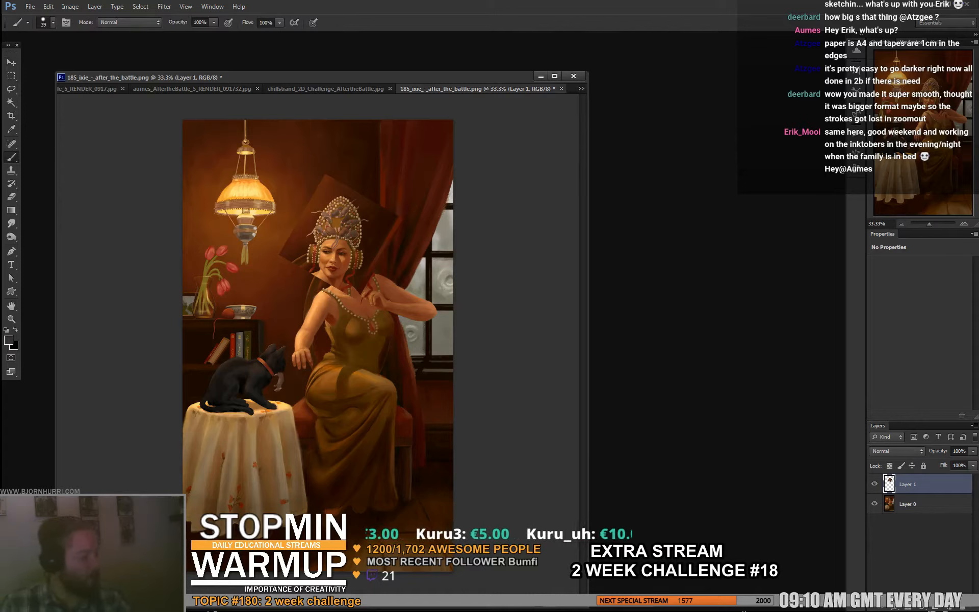
{"action": "left_click", "coordinate": [949, 607]}
{"action": "right_click", "coordinate": [280, 177]}
{"action": "left_click", "coordinate": [393, 248]}
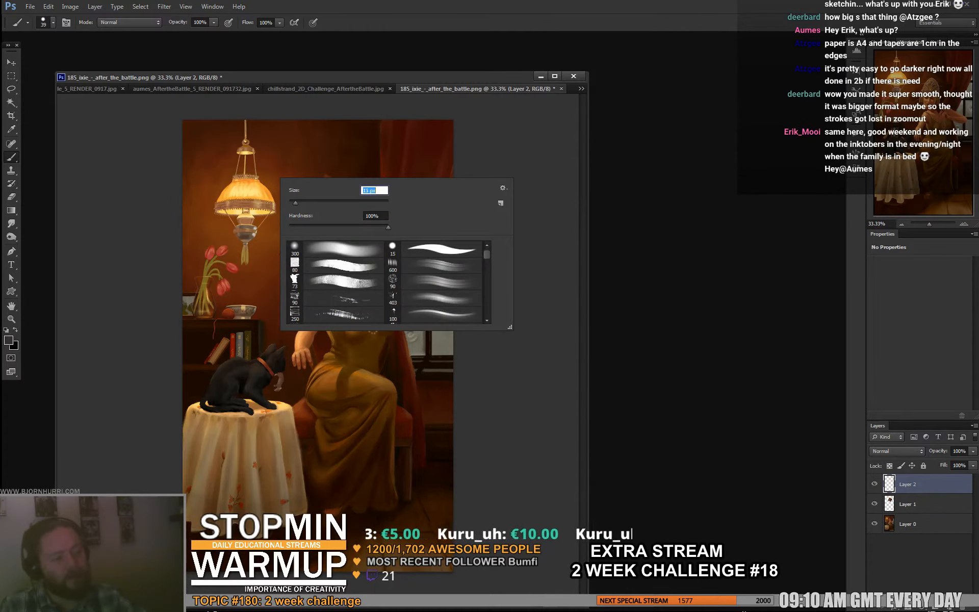
{"action": "left_click", "coordinate": [248, 191], "text": "alt"}
{"action": "key", "text": "bracketleft"}
{"action": "key", "text": "bracketleft"}
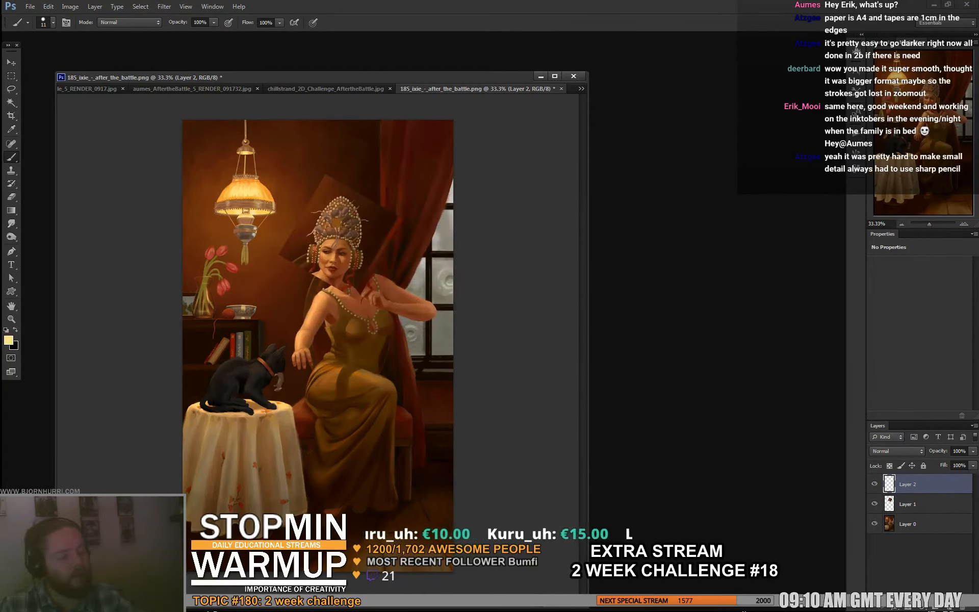
- Draw a straight light ray from the lamp to the woman's face and erase the end that runs past the face
{"action": "left_click_drag", "start_coordinate": [274, 211], "coordinate": [356, 274]}
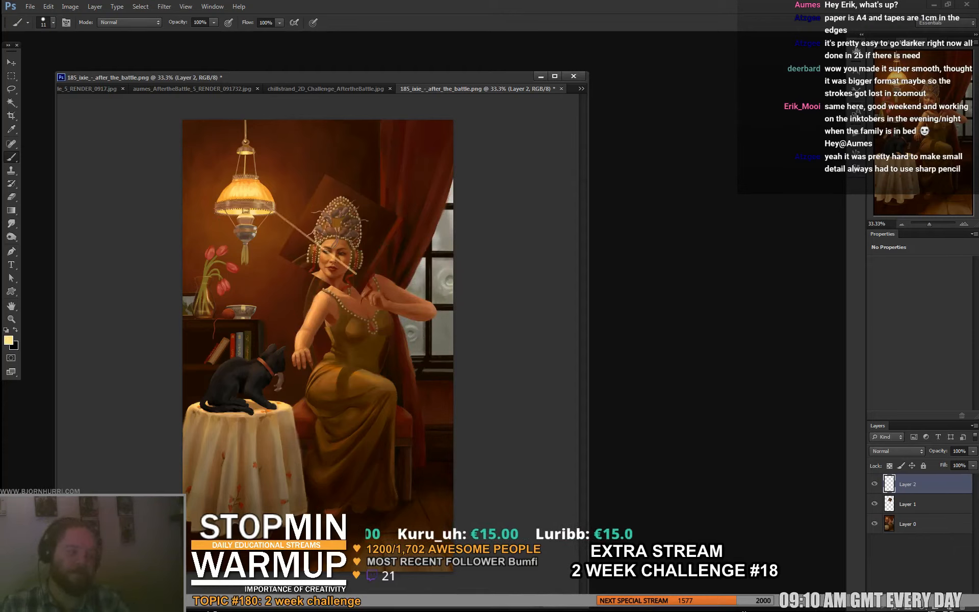
{"action": "key", "text": "e"}
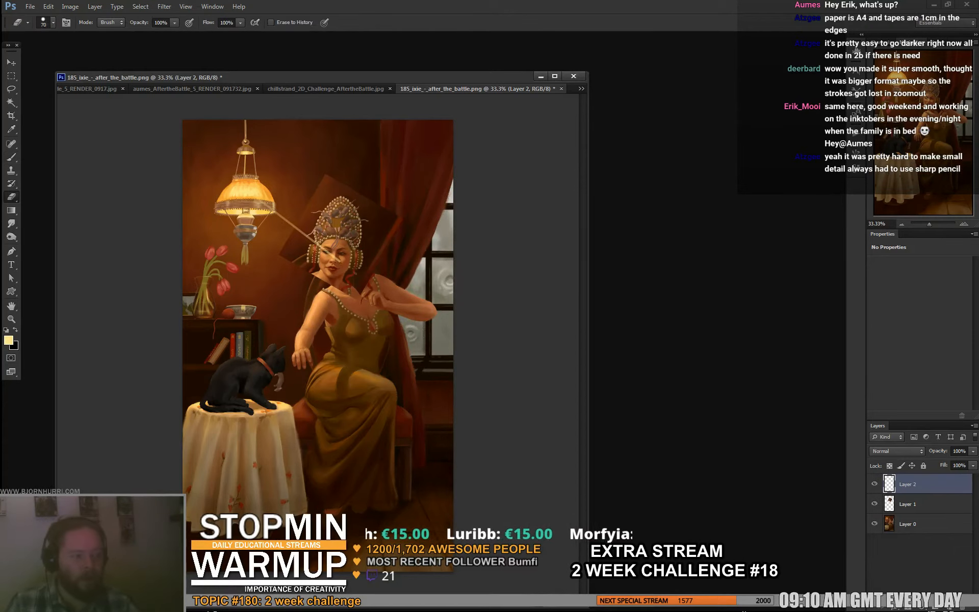
{"action": "key", "text": "b"}
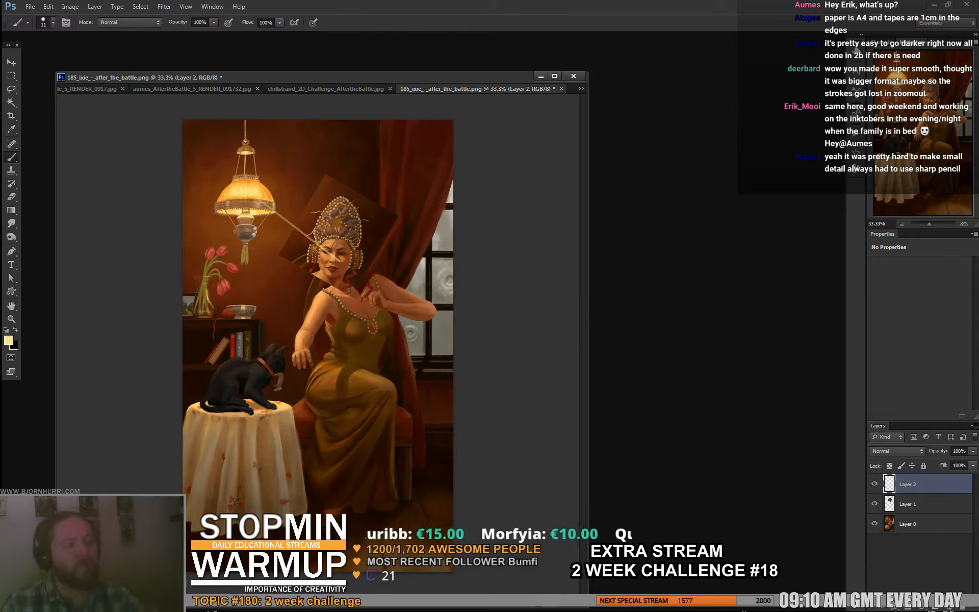
- Sketch a light diagram above the head with a ground line, a light source dot, an upright object and straight rays crossing it
{"action": "left_click_drag", "start_coordinate": [274, 179], "coordinate": [449, 178]}
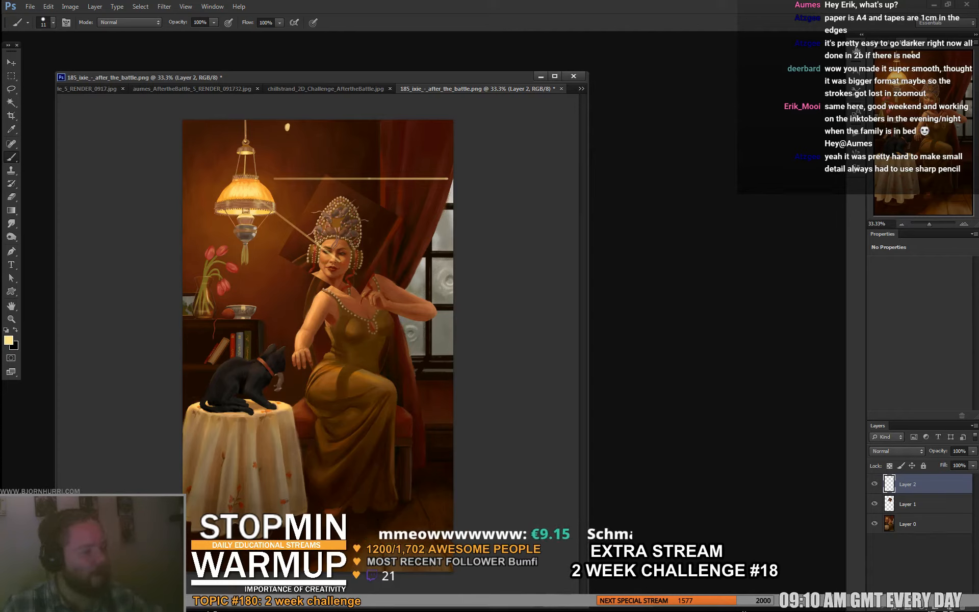
{"action": "mouse_move", "coordinate": [367, 149]}
{"action": "left_mouse_down"}
{"action": "mouse_move", "coordinate": [369, 177]}
{"action": "mouse_move", "coordinate": [368, 147]}
{"action": "mouse_move", "coordinate": [368, 177]}
{"action": "mouse_move", "coordinate": [382, 148]}
{"action": "mouse_move", "coordinate": [383, 175]}
{"action": "left_mouse_up"}
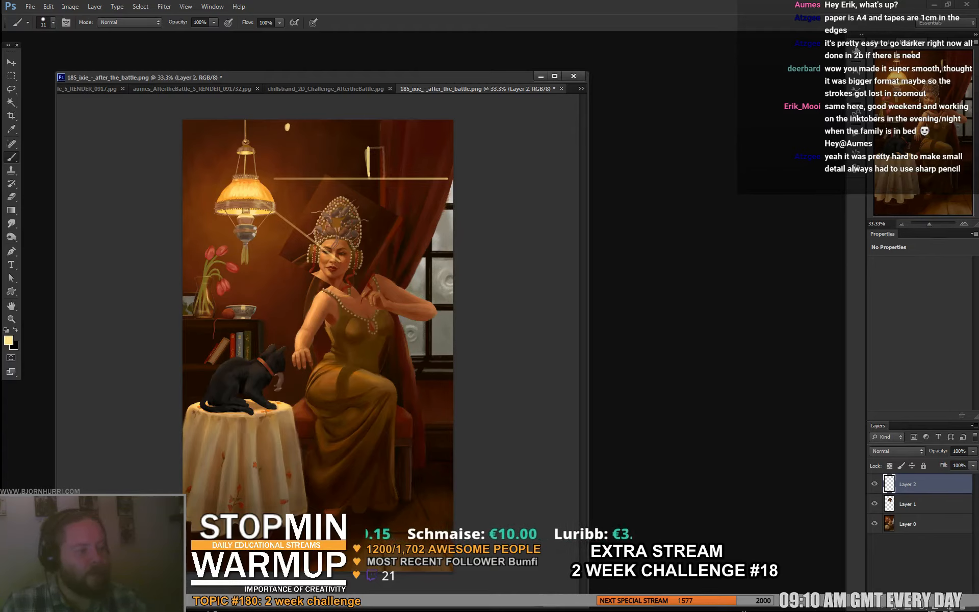
{"action": "left_click", "coordinate": [449, 178], "text": "shift"}
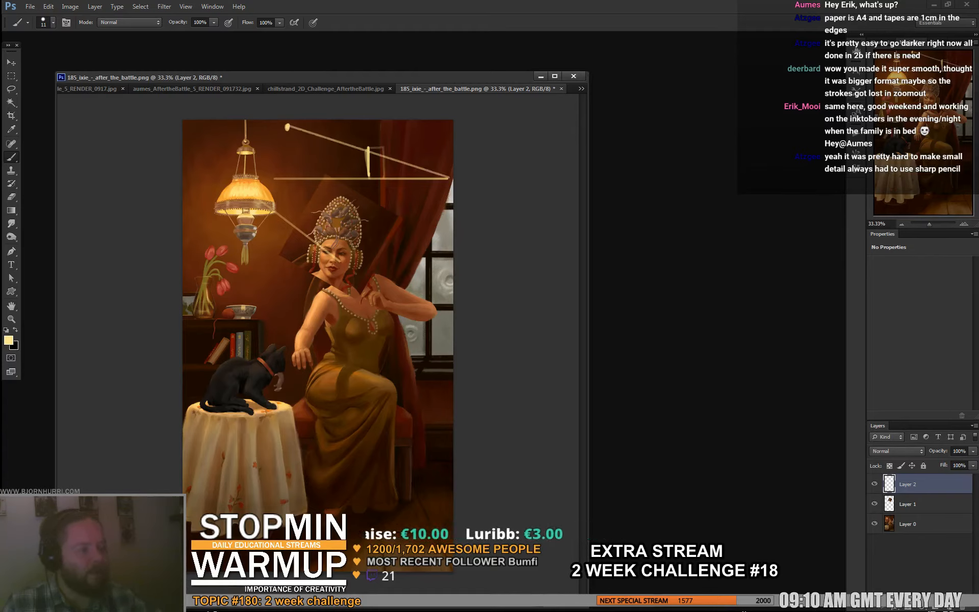
{"action": "left_click", "coordinate": [288, 127]}
{"action": "left_click", "coordinate": [453, 169], "text": "shift"}
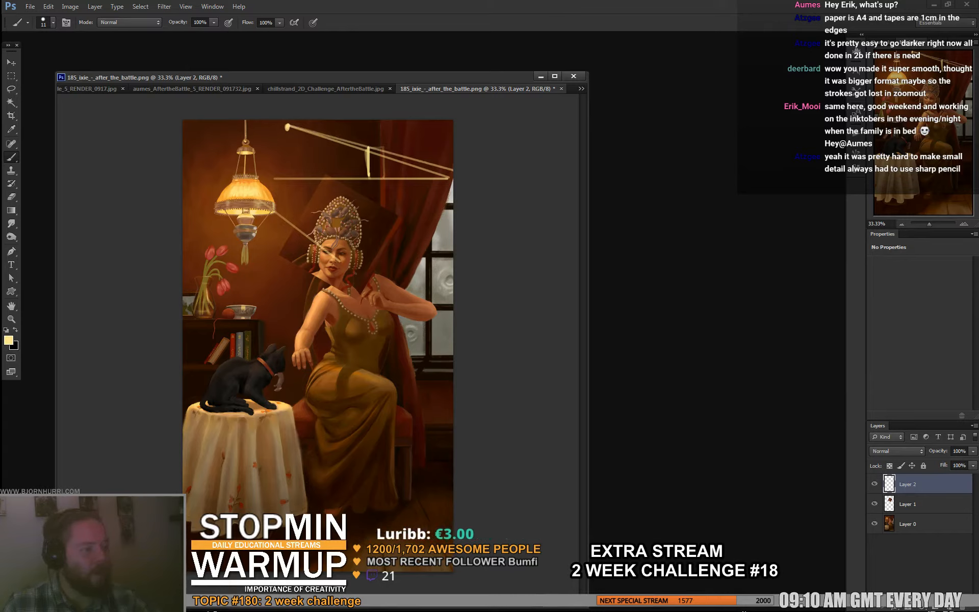
{"action": "left_click_drag", "start_coordinate": [288, 124], "coordinate": [453, 161]}
- Move the diagram sketch left, then extend its rays to the canvas edge and mark the cast shadow along the ground line
{"action": "key", "text": "v"}
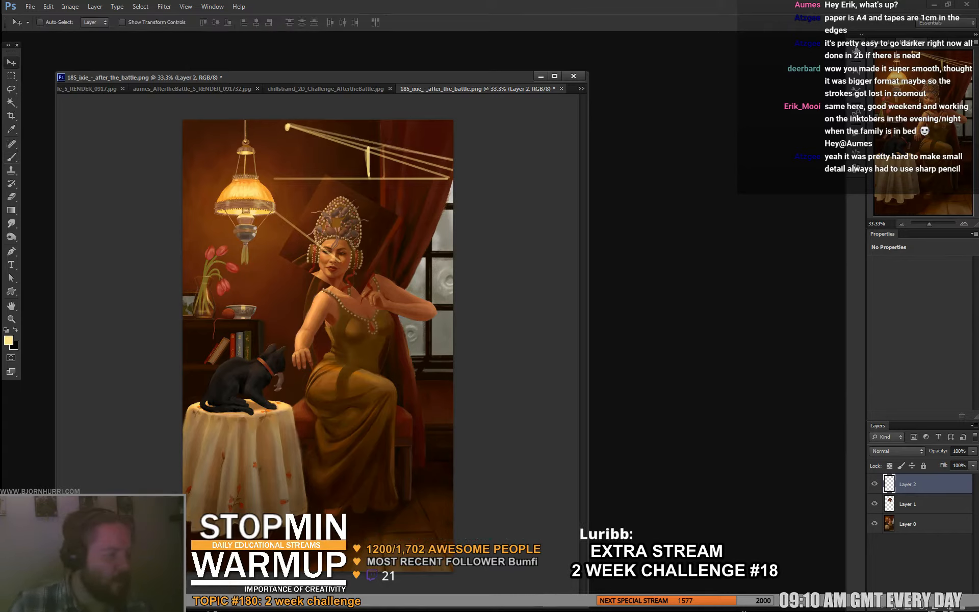
{"action": "left_click_drag", "start_coordinate": [367, 163], "coordinate": [310, 160]}
{"action": "key", "text": "b"}
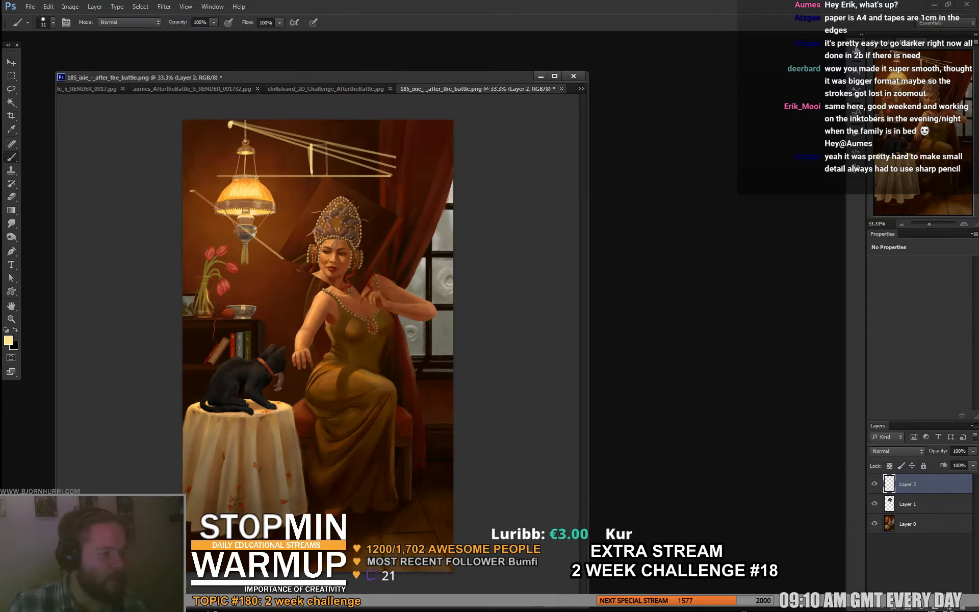
{"action": "left_click_drag", "start_coordinate": [397, 156], "coordinate": [452, 170]}
{"action": "left_click_drag", "start_coordinate": [378, 176], "coordinate": [453, 172]}
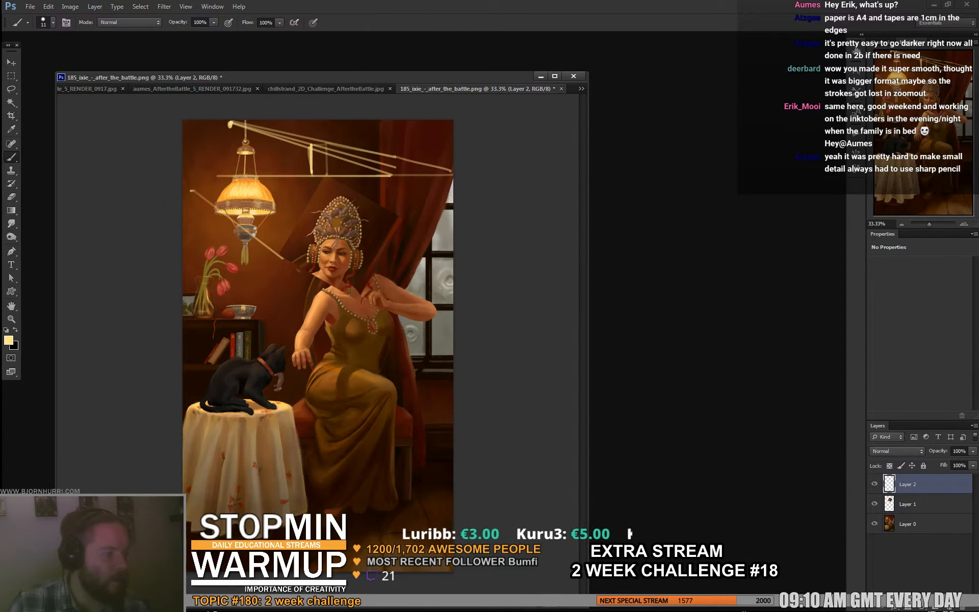
{"action": "mouse_move", "coordinate": [327, 176]}
{"action": "left_mouse_down"}
{"action": "mouse_move", "coordinate": [453, 171]}
{"action": "mouse_move", "coordinate": [420, 172]}
{"action": "left_mouse_up"}
{"action": "left_click_drag", "start_coordinate": [326, 143], "coordinate": [327, 175]}
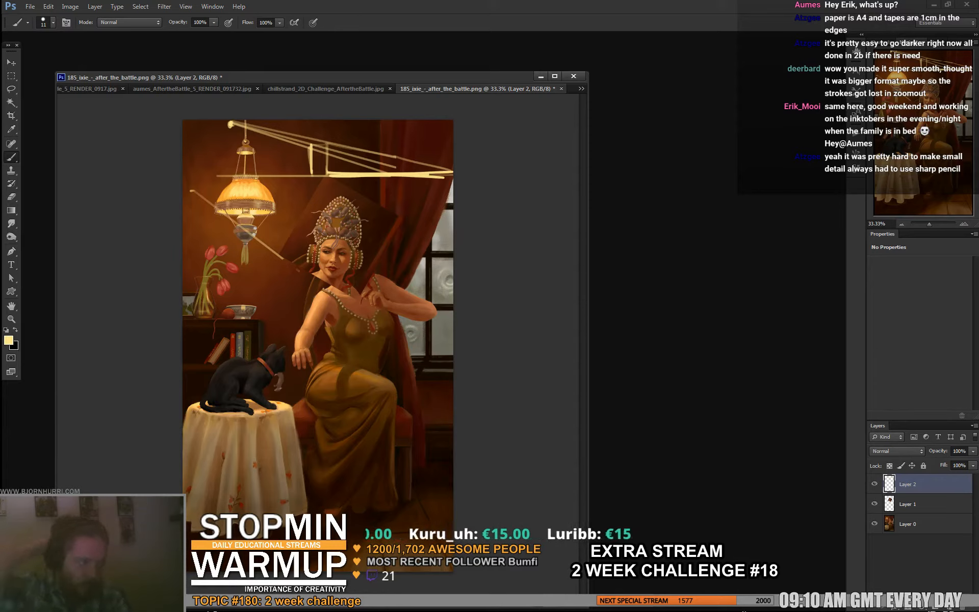
- Sketch a large circle around a small light source beside the woman, with rays leading to an oval object over her chest
{"action": "left_click_drag", "start_coordinate": [255, 230], "coordinate": [257, 229]}
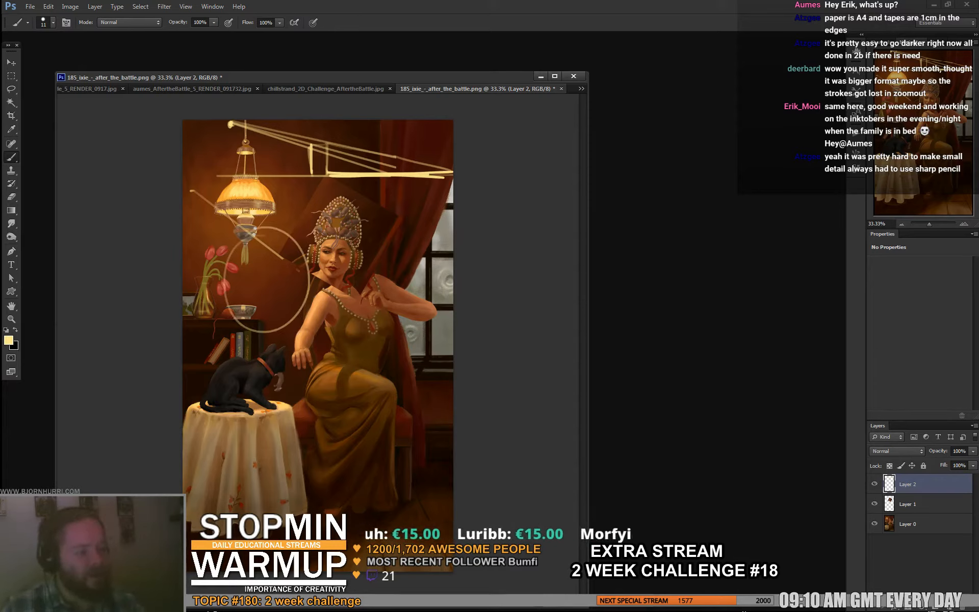
{"action": "left_click_drag", "start_coordinate": [250, 275], "coordinate": [403, 335]}
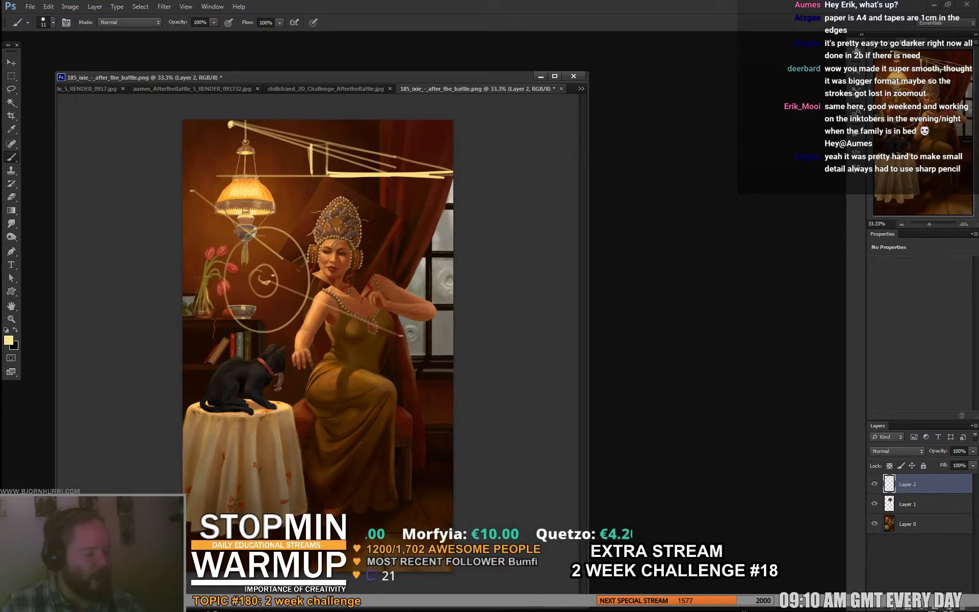
{"action": "left_click_drag", "start_coordinate": [273, 276], "coordinate": [400, 335]}
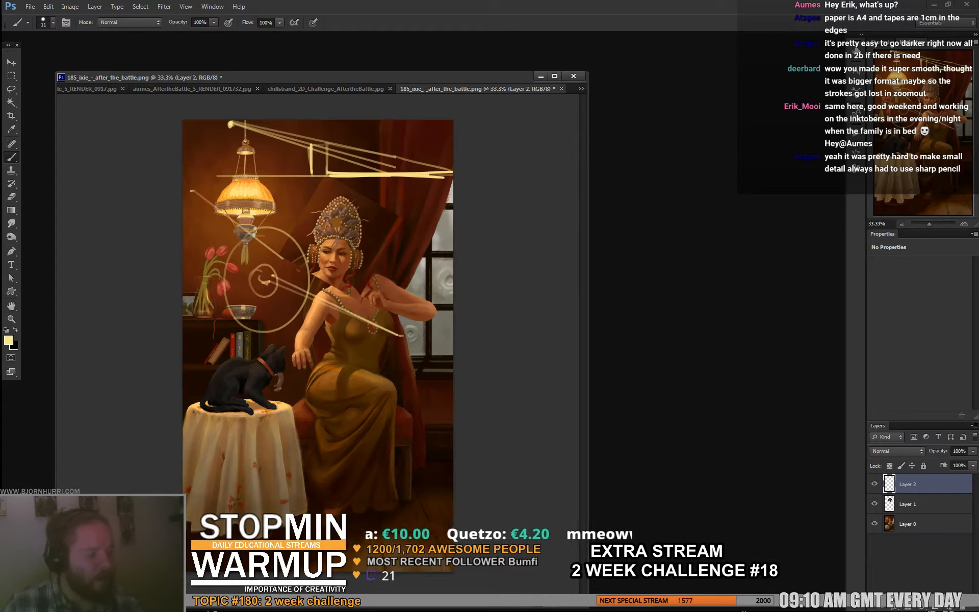
{"action": "mouse_move", "coordinate": [370, 301]}
{"action": "left_mouse_down"}
{"action": "mouse_move", "coordinate": [374, 333]}
{"action": "mouse_move", "coordinate": [375, 292]}
{"action": "mouse_move", "coordinate": [380, 338]}
{"action": "mouse_move", "coordinate": [382, 317]}
{"action": "left_mouse_up"}
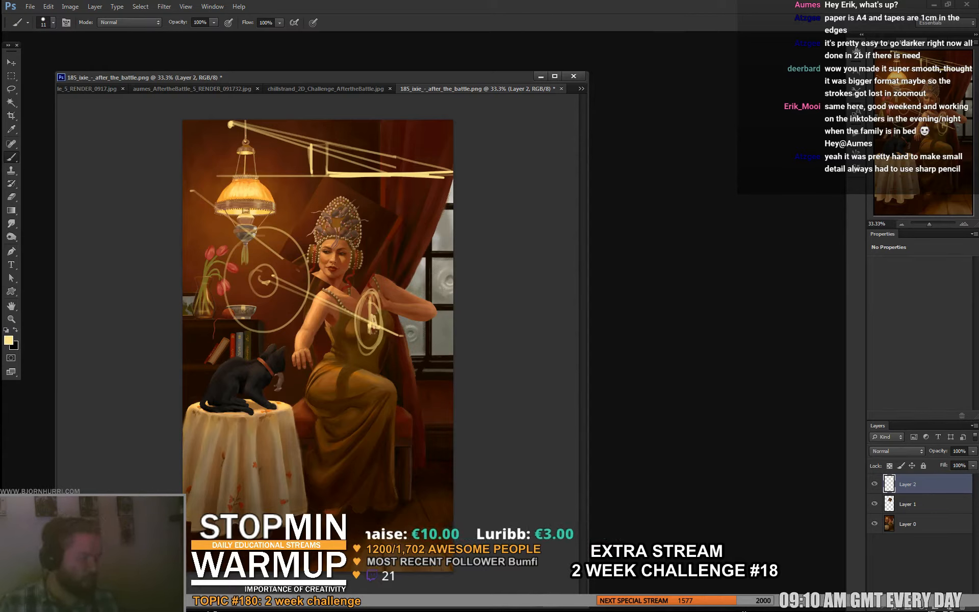
- Hide Layer 2 with the diagrams and Layer 1 with the rotated head
{"action": "left_click", "coordinate": [874, 483]}
{"action": "left_click", "coordinate": [875, 504]}
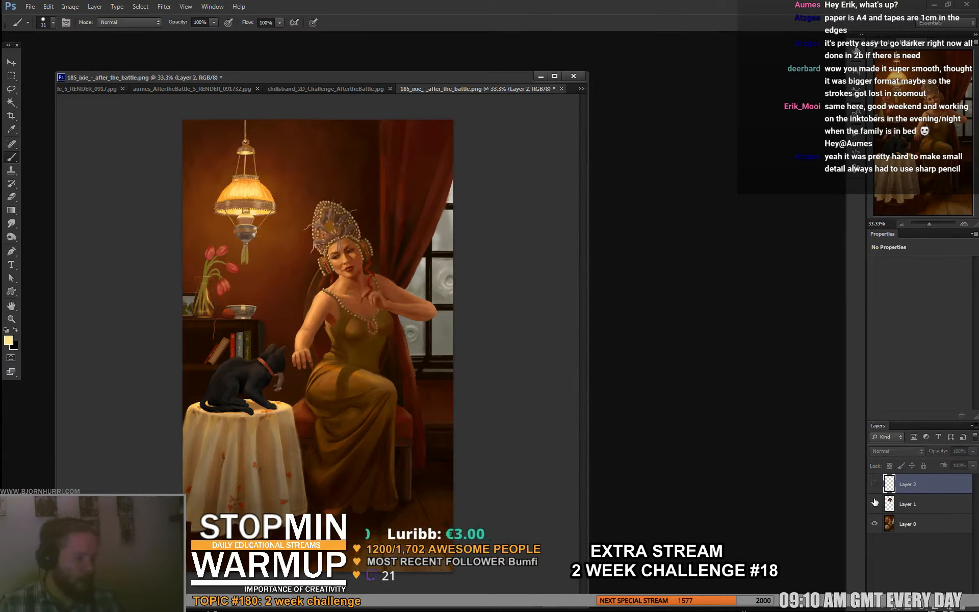
{"action": "left_click", "coordinate": [875, 503]}
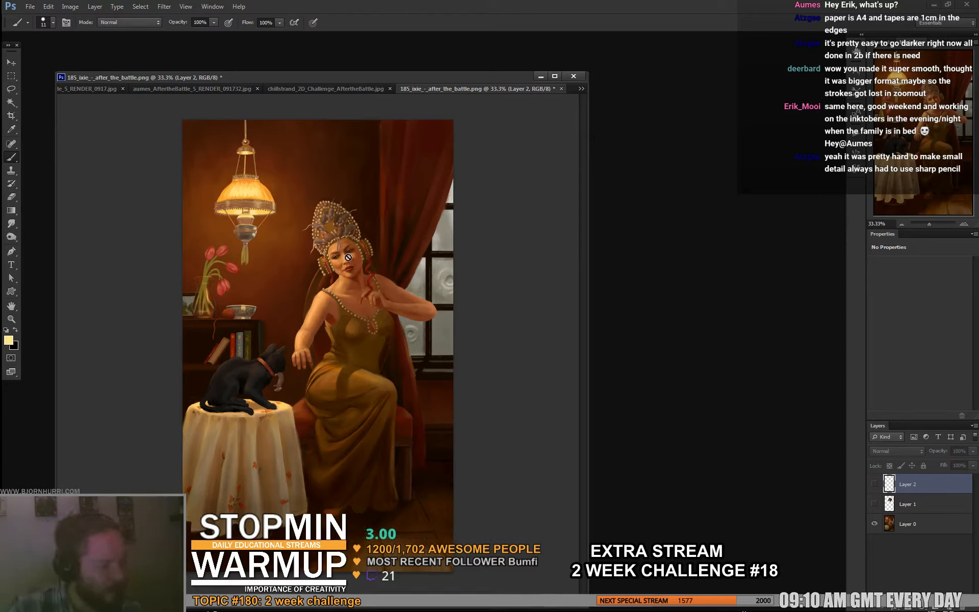
- Add a new layer above Layer 2 and sample light and shadow skin tones from the woman's face and shoulder
{"action": "key", "text": "ctrl+shift+alt+n"}
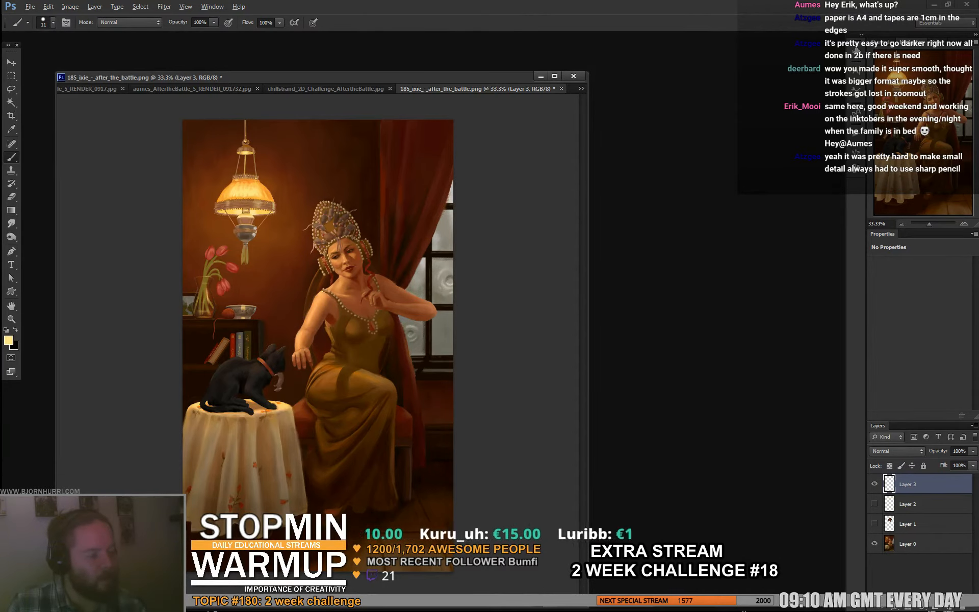
{"action": "left_click", "coordinate": [352, 254], "text": "alt"}
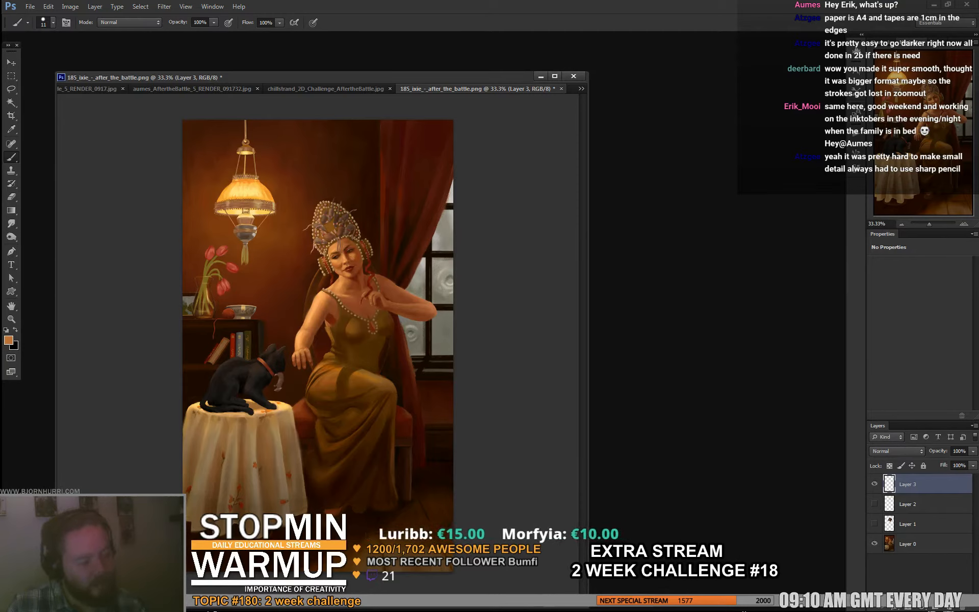
{"action": "left_click", "coordinate": [356, 250], "text": "alt"}
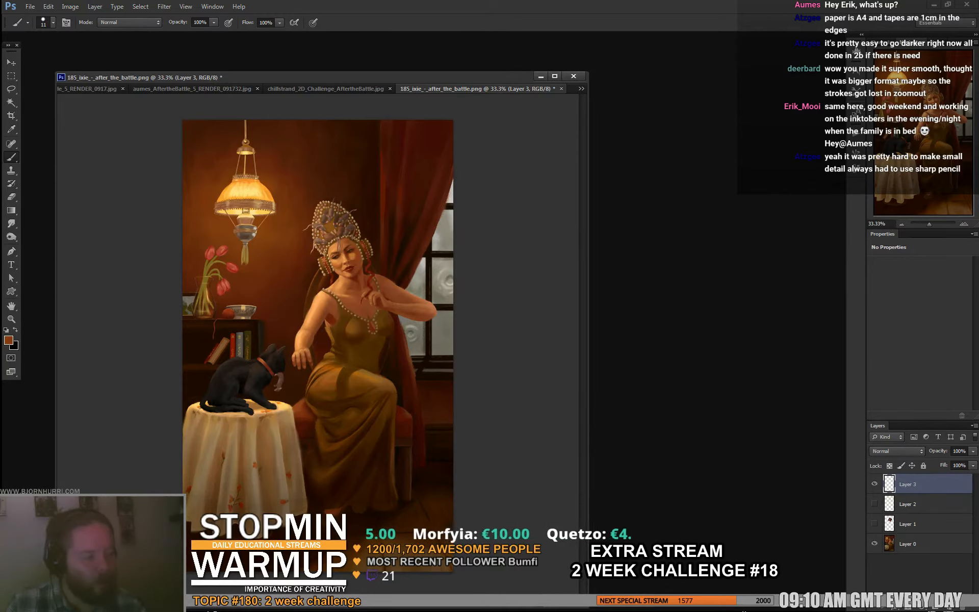
{"action": "left_click", "coordinate": [351, 256], "text": "alt"}
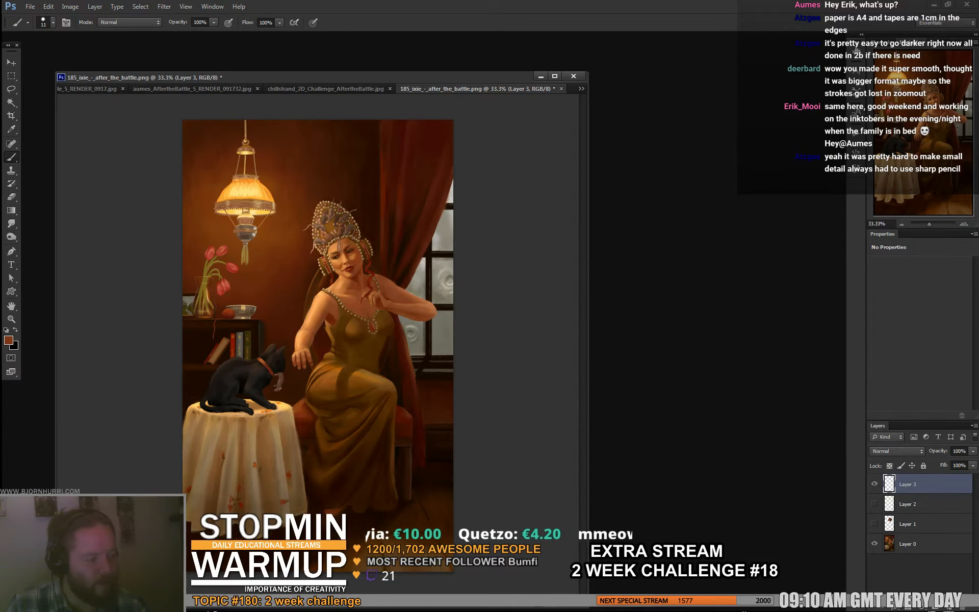
{"action": "left_click", "coordinate": [351, 256], "text": "alt"}
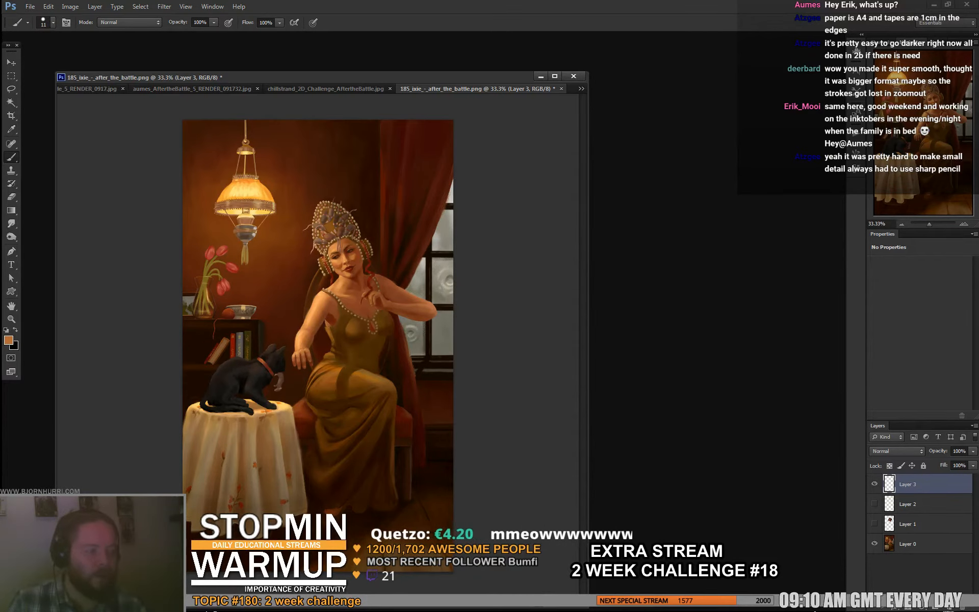
{"action": "left_click", "coordinate": [339, 283], "text": "alt"}
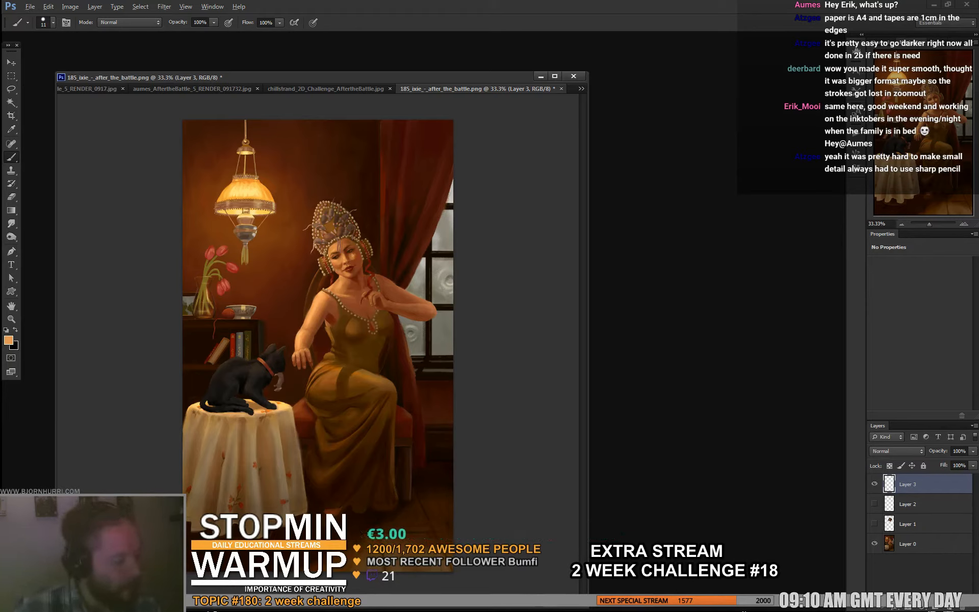
- Reduce the brush size to 6 px and sample a dark tone from the woman's face
{"action": "key", "text": "ctrl+plus"}
{"action": "key", "text": "ctrl+plus"}
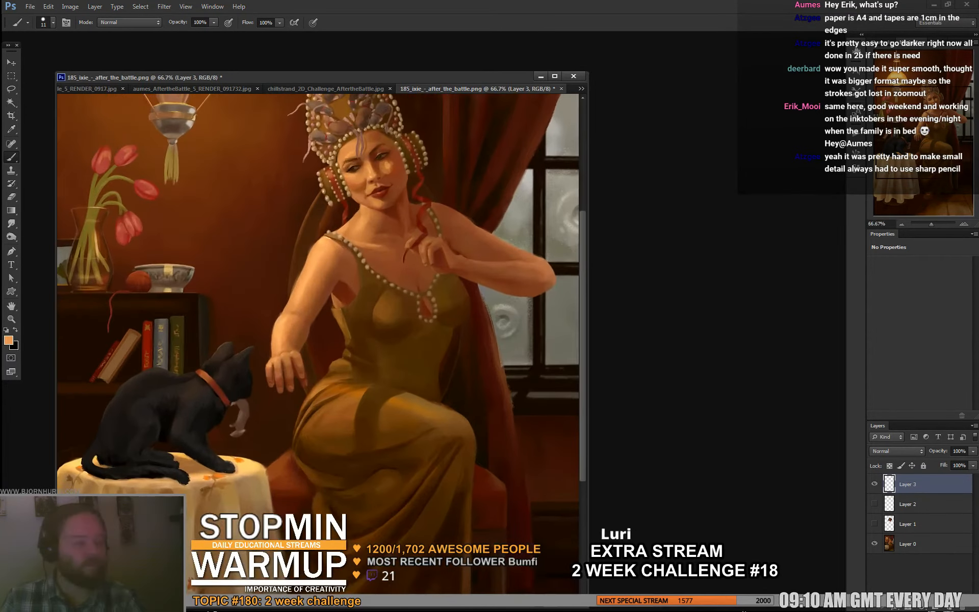
{"action": "left_click_drag", "start_coordinate": [326, 286], "coordinate": [317, 346]}
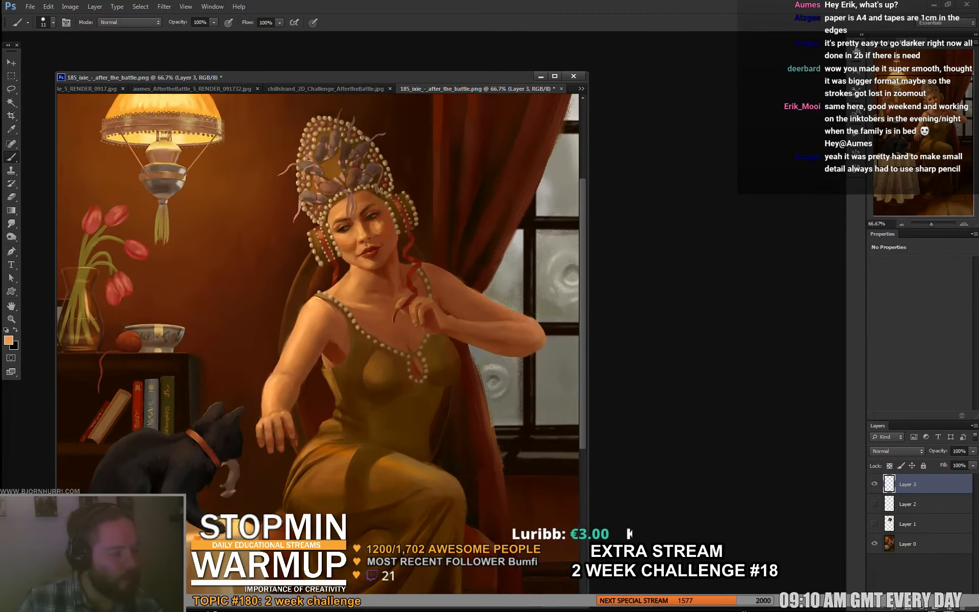
{"action": "mouse_move", "coordinate": [357, 219]}
{"action": "left_mouse_down"}
{"action": "mouse_move", "coordinate": [357, 281]}
{"action": "mouse_move", "coordinate": [373, 300]}
{"action": "left_mouse_up"}
{"action": "right_click", "coordinate": [362, 275]}
{"action": "left_click", "coordinate": [354, 242], "text": "alt"}
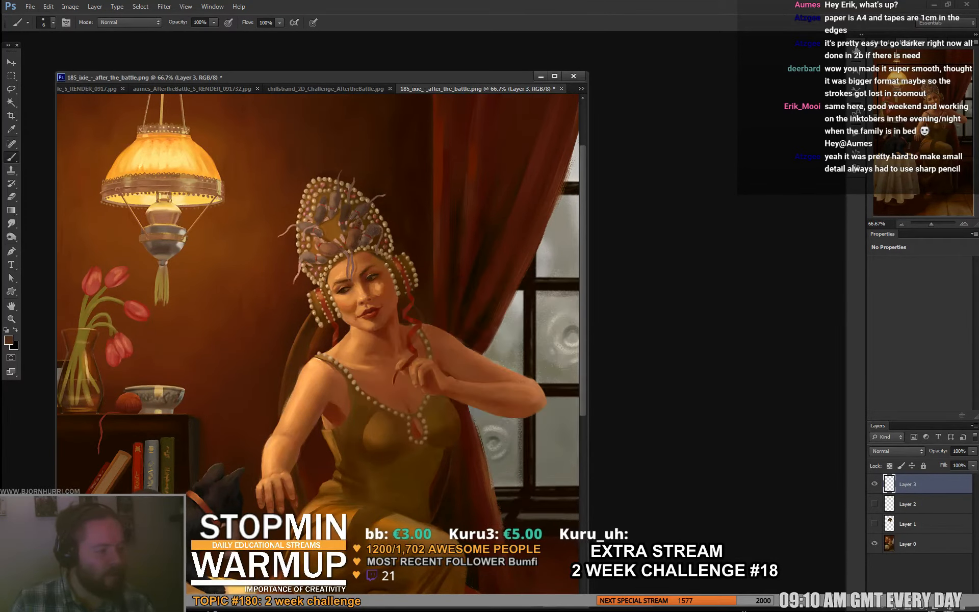
{"action": "left_click", "coordinate": [353, 243], "text": "alt"}
- Set the foreground colour to white and try a straight light ray from the lamp to the woman's forehead
{"action": "key", "text": "d"}
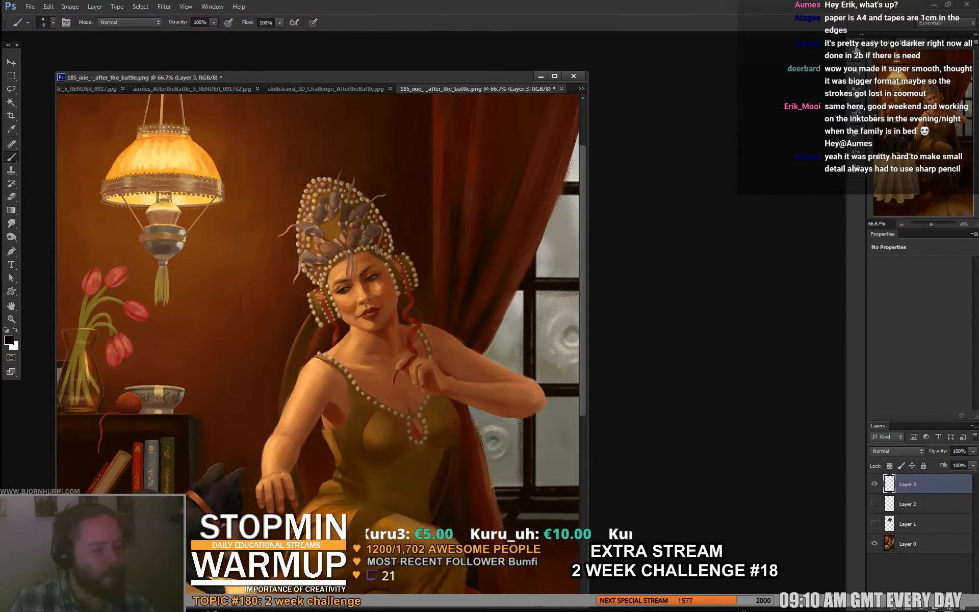
{"action": "key", "text": "x"}
{"action": "left_click_drag", "start_coordinate": [176, 181], "coordinate": [352, 278]}
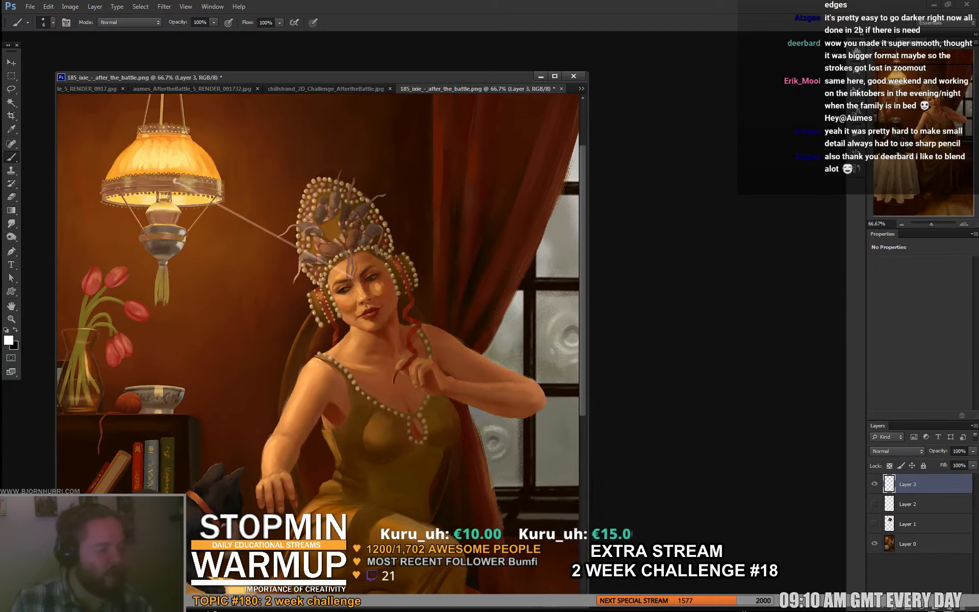
{"action": "key", "text": "ctrl+z"}
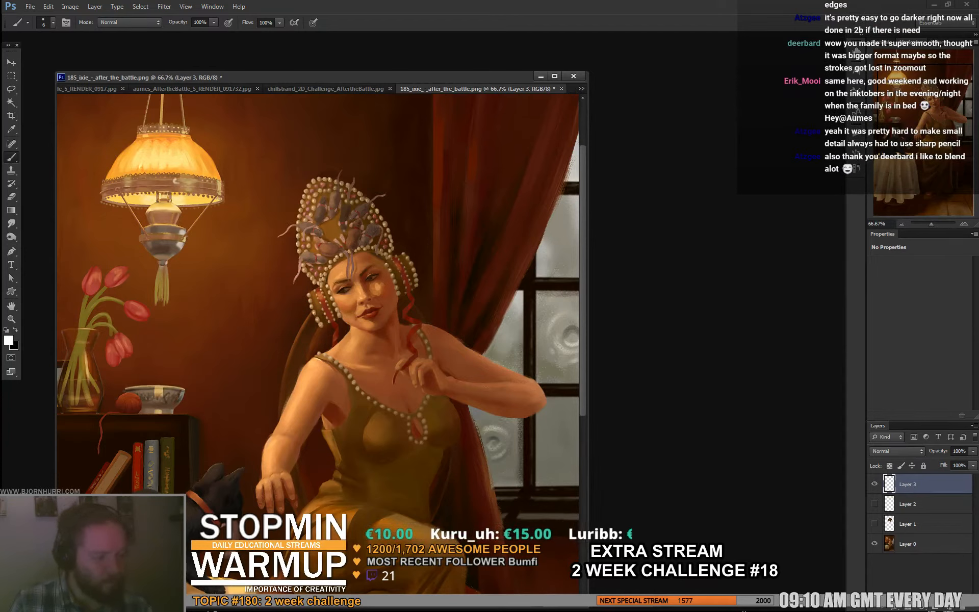
- Sketch short hatch marks beside the headdress and a light diagram over the lamp, with a circled source, rays and two upright lines
{"action": "mouse_move", "coordinate": [237, 253]}
{"action": "left_mouse_down"}
{"action": "mouse_move", "coordinate": [233, 276]}
{"action": "mouse_move", "coordinate": [245, 280]}
{"action": "left_mouse_up"}
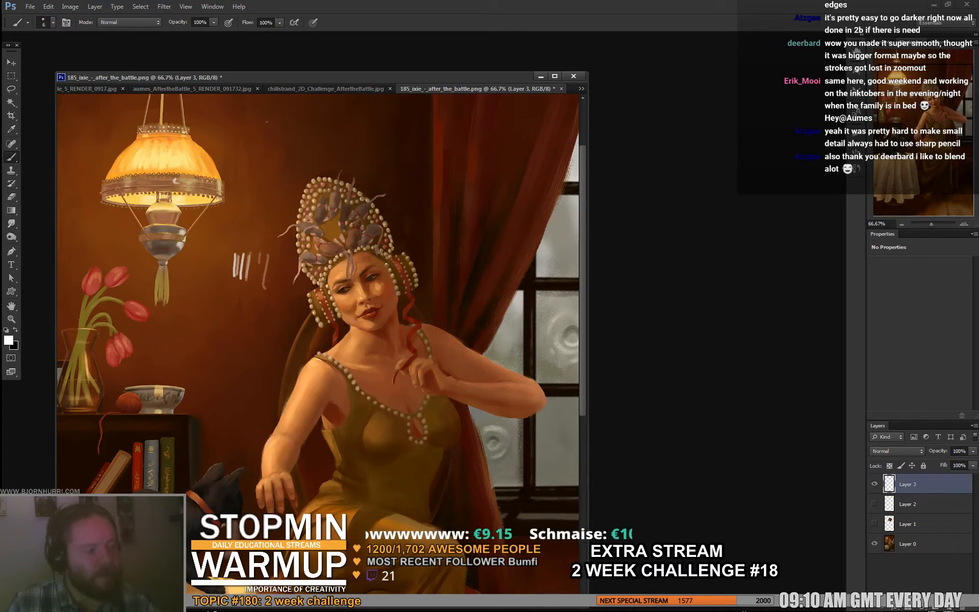
{"action": "left_click_drag", "start_coordinate": [266, 123], "coordinate": [270, 199]}
{"action": "left_click_drag", "start_coordinate": [254, 115], "coordinate": [251, 166]}
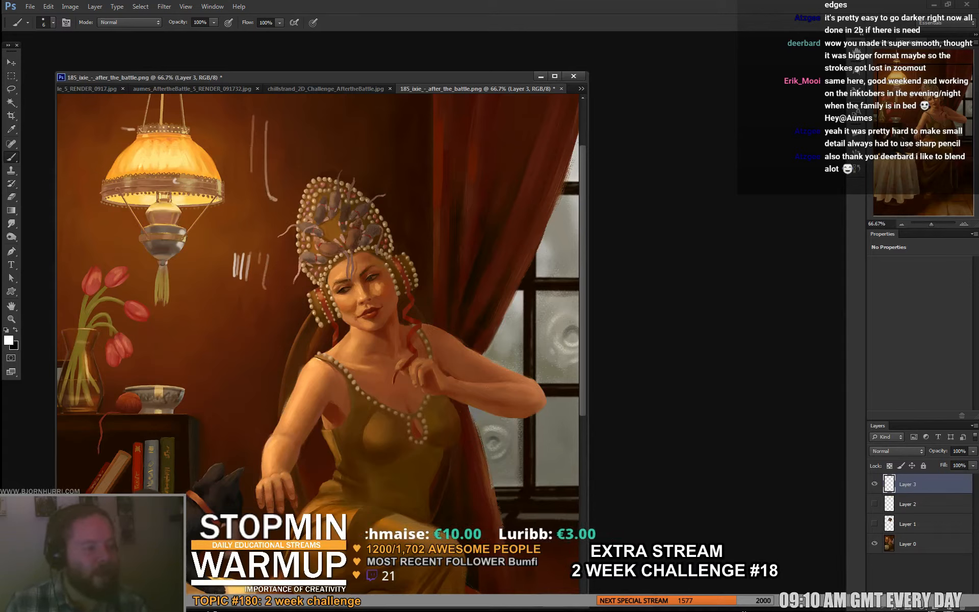
{"action": "left_click_drag", "start_coordinate": [134, 126], "coordinate": [263, 137]}
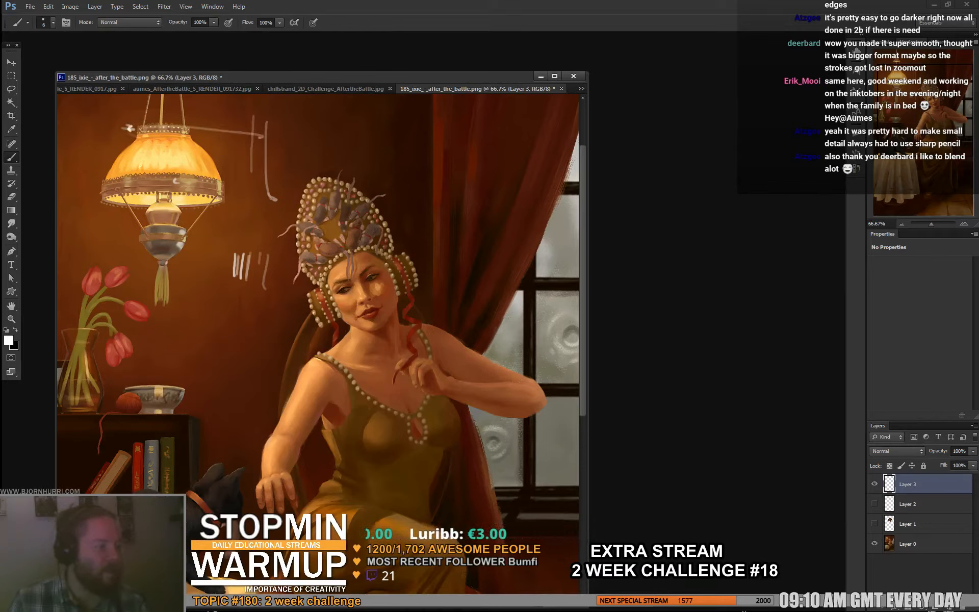
{"action": "left_click_drag", "start_coordinate": [196, 157], "coordinate": [278, 191]}
{"action": "key", "text": "ctrl+z"}
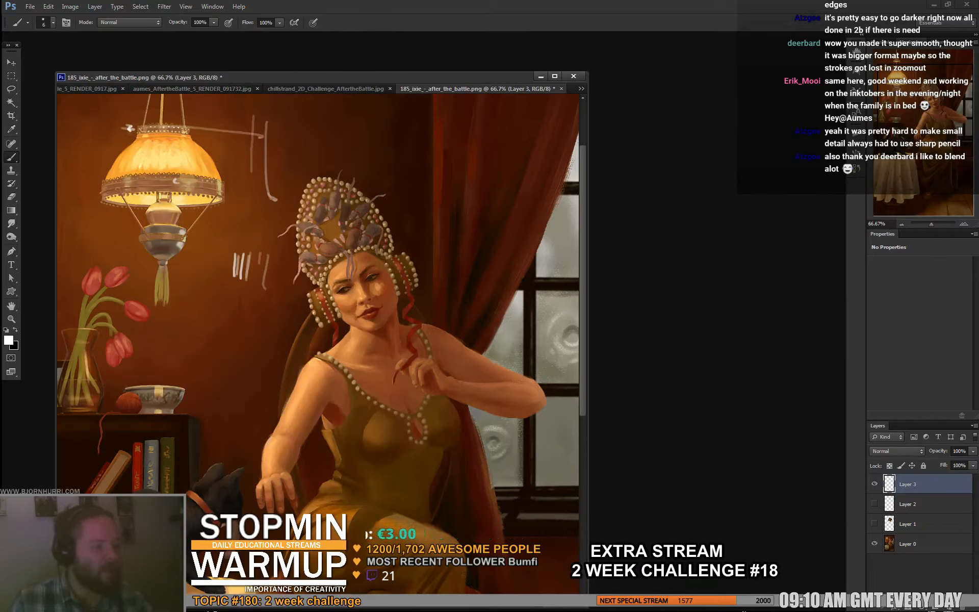
{"action": "left_click_drag", "start_coordinate": [130, 123], "coordinate": [110, 168]}
{"action": "mouse_move", "coordinate": [121, 107]}
{"action": "left_mouse_down"}
{"action": "mouse_move", "coordinate": [138, 123]}
{"action": "mouse_move", "coordinate": [130, 107]}
{"action": "left_mouse_up"}
{"action": "left_click_drag", "start_coordinate": [126, 175], "coordinate": [265, 170]}
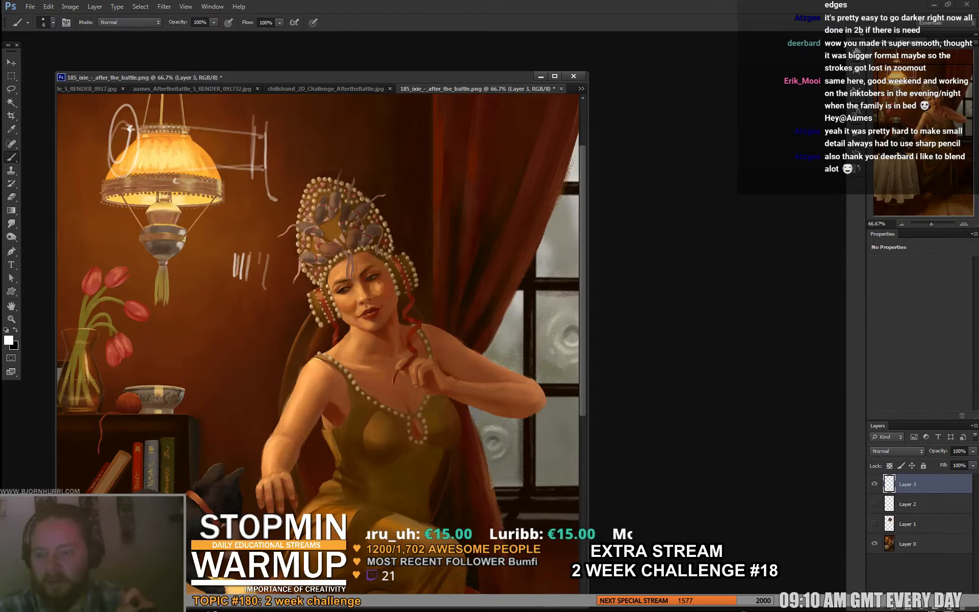
- Erase the white hatch marks and the light diagram around the lamp
{"action": "key", "text": "e"}
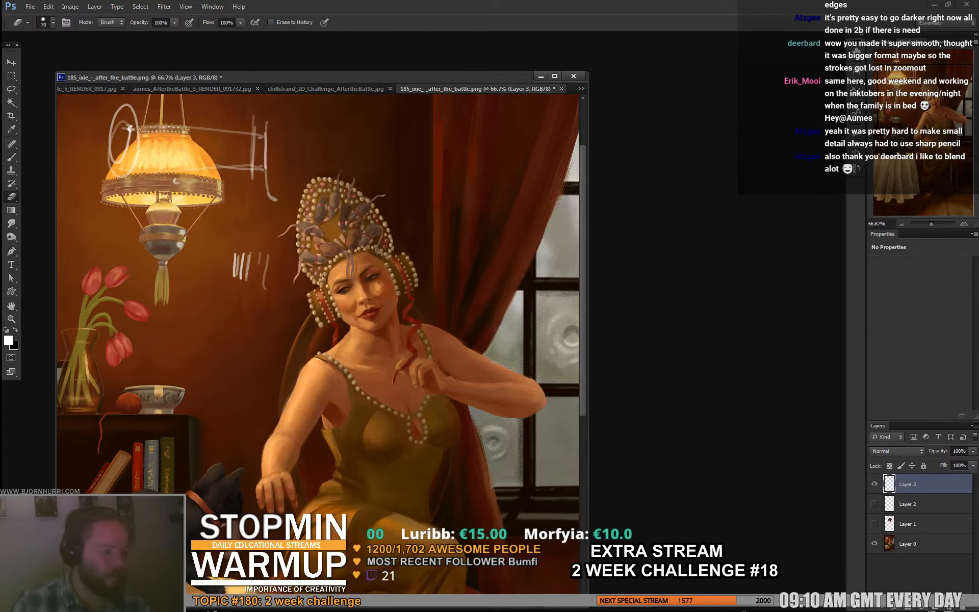
{"action": "left_click_drag", "start_coordinate": [266, 259], "coordinate": [238, 271]}
{"action": "left_click_drag", "start_coordinate": [272, 196], "coordinate": [258, 128]}
{"action": "mouse_move", "coordinate": [173, 128]}
{"action": "left_mouse_down"}
{"action": "mouse_move", "coordinate": [124, 121]}
{"action": "mouse_move", "coordinate": [134, 150]}
{"action": "left_mouse_up"}
{"action": "left_click_drag", "start_coordinate": [233, 132], "coordinate": [216, 168]}
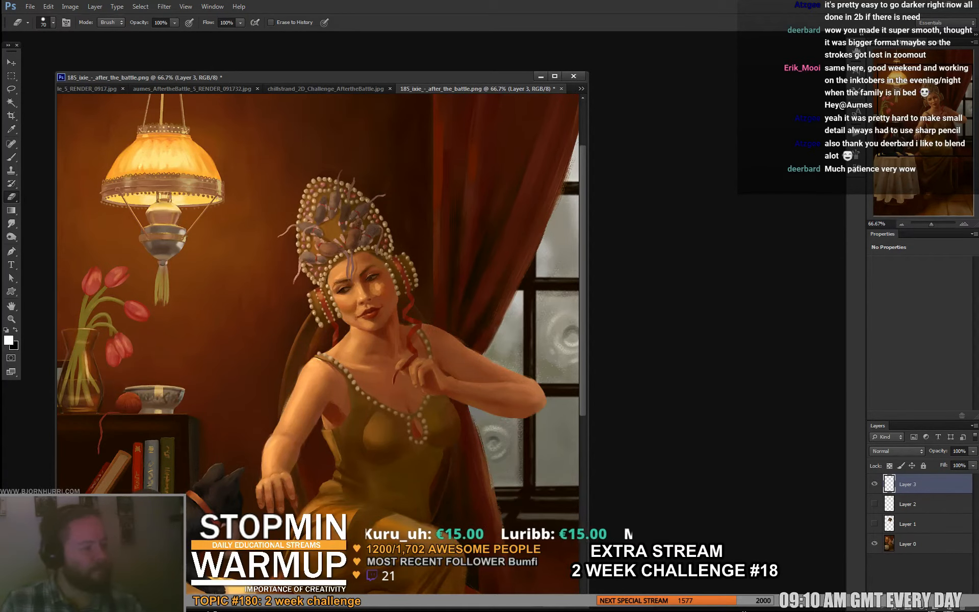
- Switch the painting to full-screen mode with the whole figure in view and set the brush size to 13 px
{"action": "key", "text": "f"}
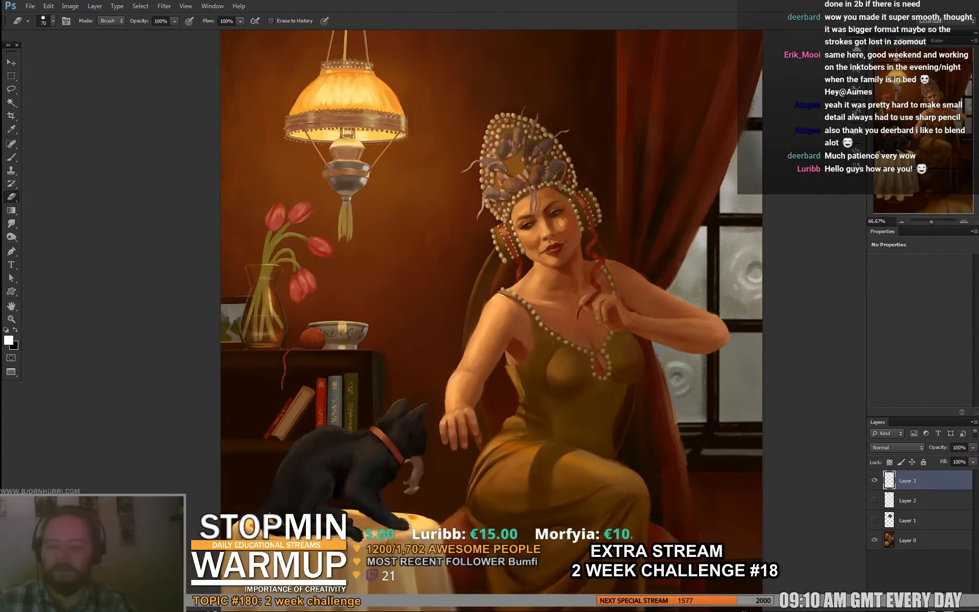
{"action": "key", "text": "ctrl+minus"}
{"action": "key", "text": "b"}
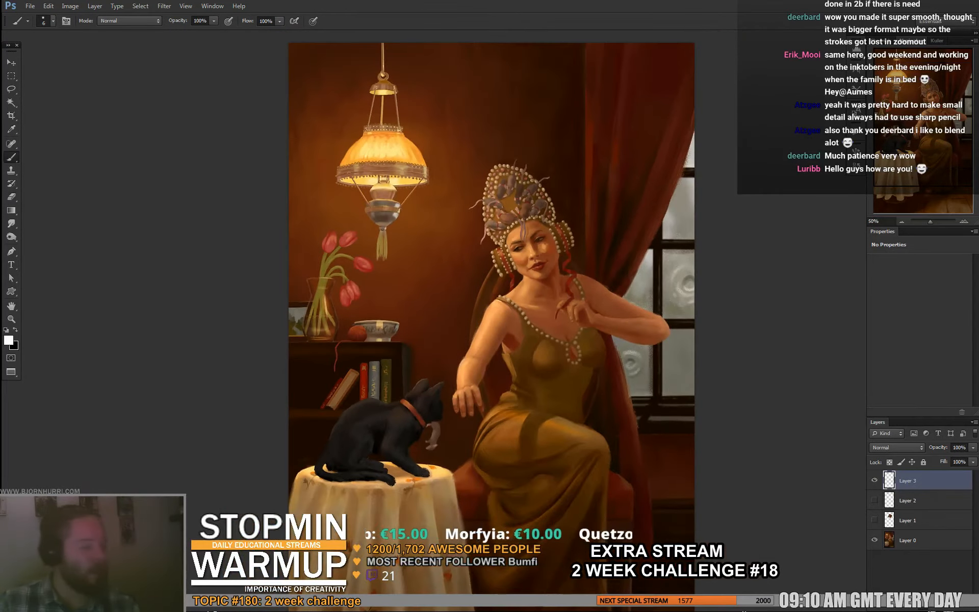
{"action": "left_click_drag", "start_coordinate": [632, 377], "coordinate": [458, 305]}
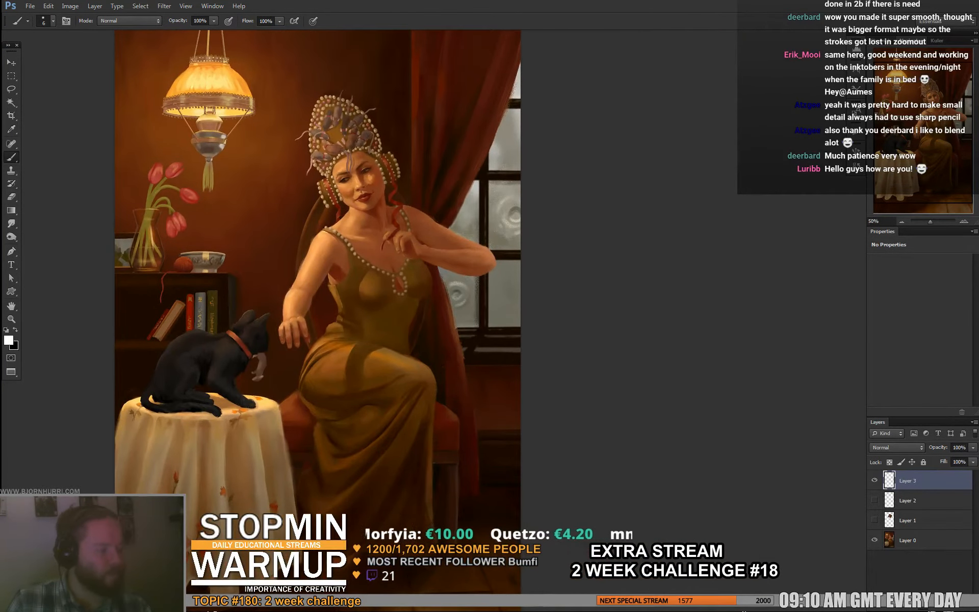
{"action": "right_click", "coordinate": [362, 173]}
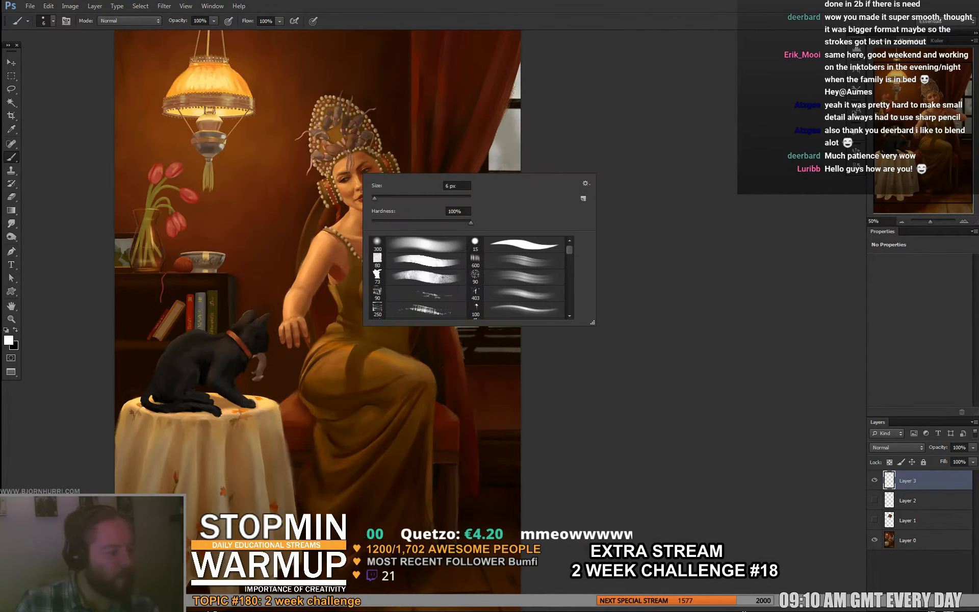
{"action": "left_click", "coordinate": [378, 198]}
{"action": "left_click", "coordinate": [421, 153], "text": "alt"}
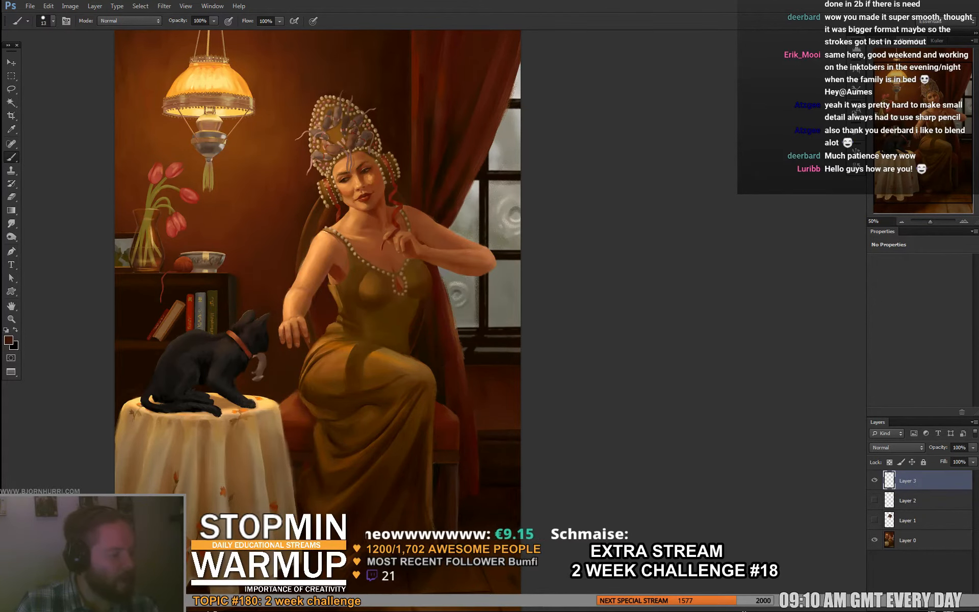
{"action": "left_click_drag", "start_coordinate": [398, 214], "coordinate": [381, 243]}
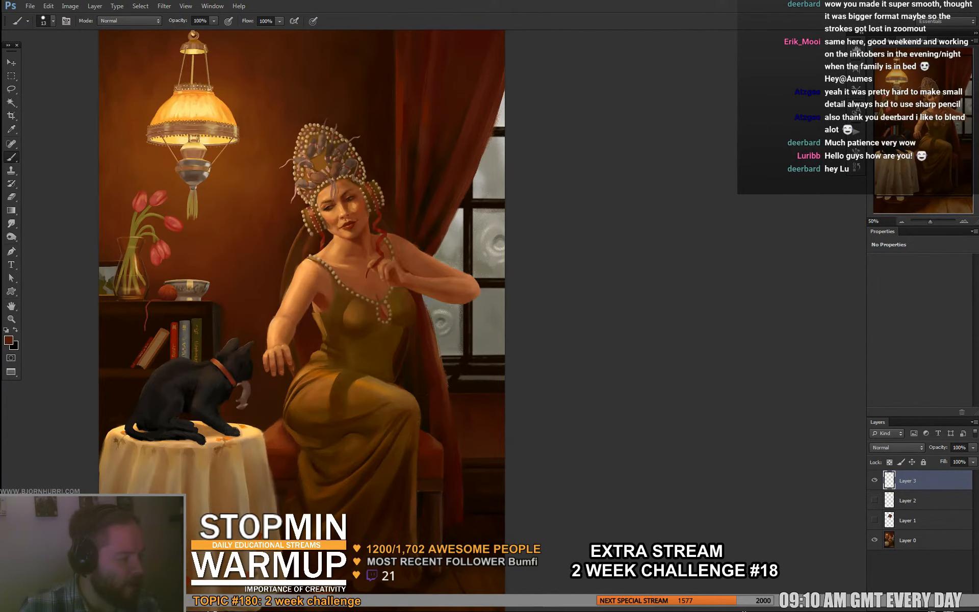
- Sample colours from the woman's lit shoulder and arm, the dark background, the window and the dress to compare them
{"action": "mouse_move", "coordinate": [320, 252]}
{"action": "left_mouse_down"}
{"action": "mouse_move", "coordinate": [319, 207]}
{"action": "mouse_move", "coordinate": [331, 242]}
{"action": "left_mouse_up"}
{"action": "left_click", "coordinate": [322, 244], "text": "alt"}
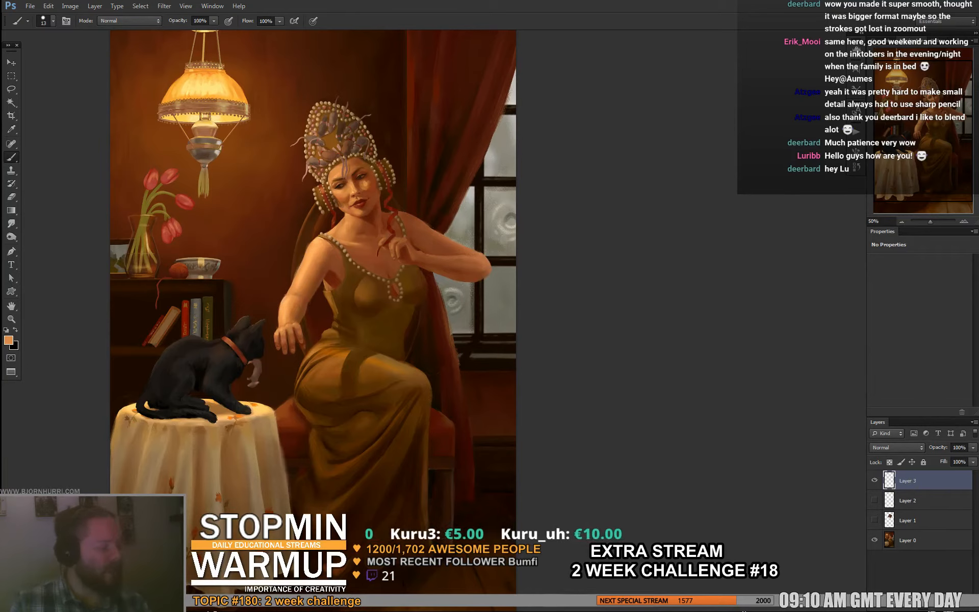
{"action": "left_click", "coordinate": [312, 232], "text": "alt"}
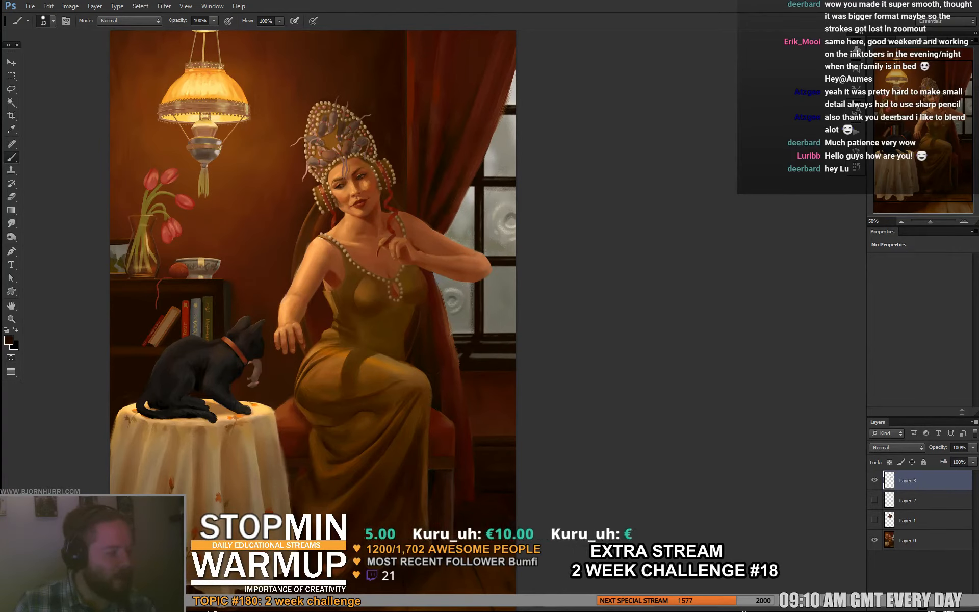
{"action": "left_click", "coordinate": [317, 255], "text": "alt"}
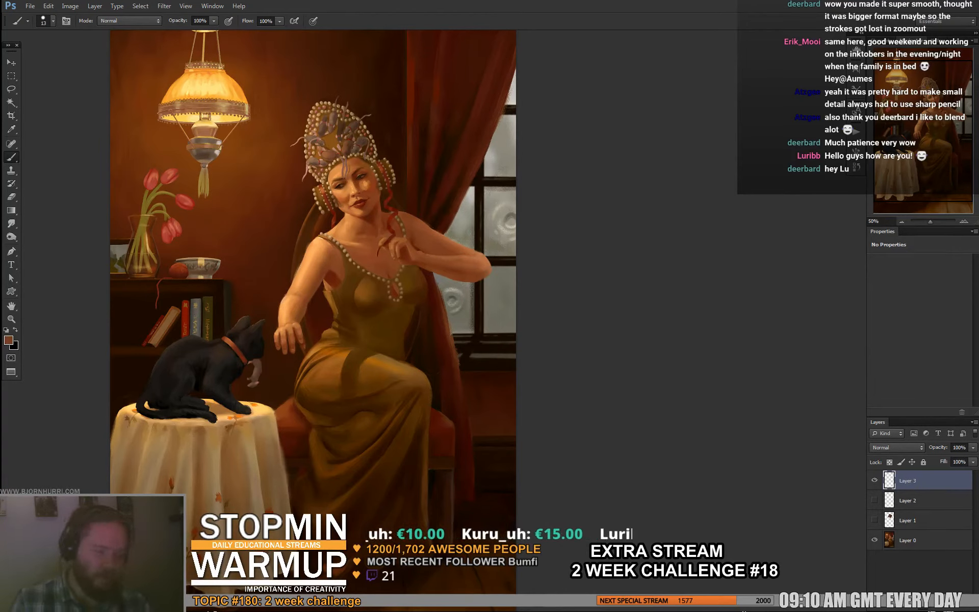
{"action": "left_click", "coordinate": [331, 272], "text": "alt"}
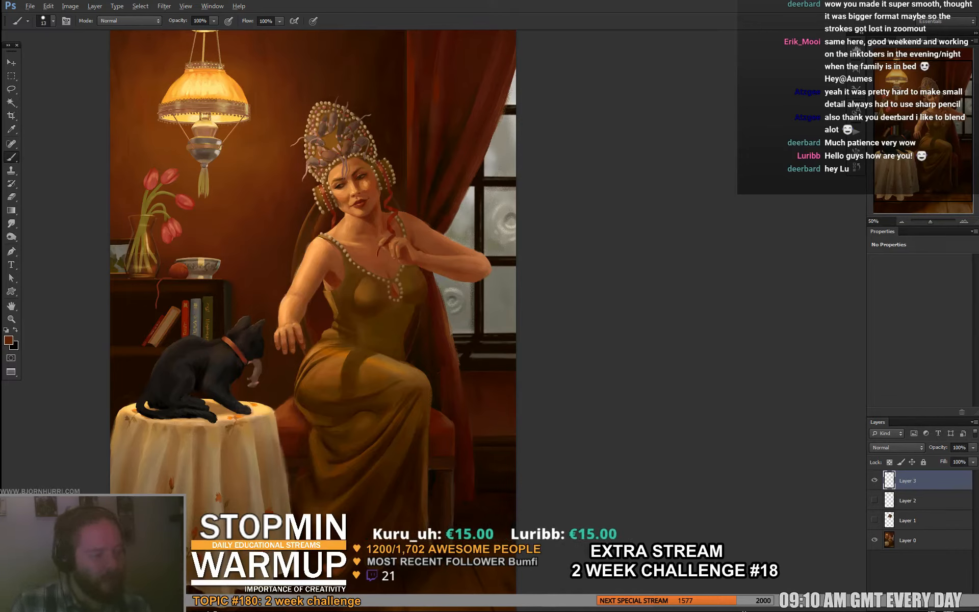
{"action": "left_click", "coordinate": [482, 312], "text": "alt"}
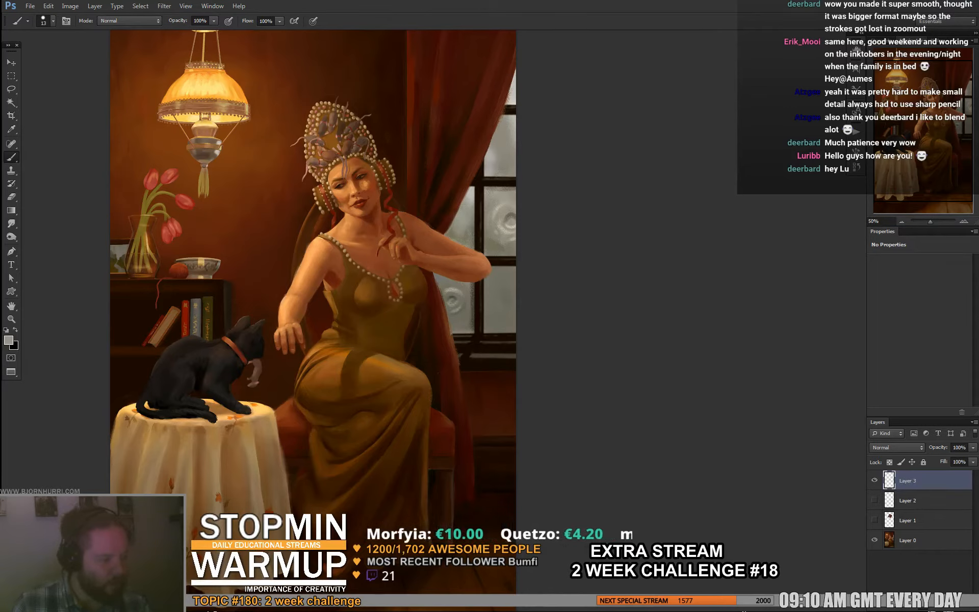
{"action": "left_click", "coordinate": [378, 270], "text": "alt"}
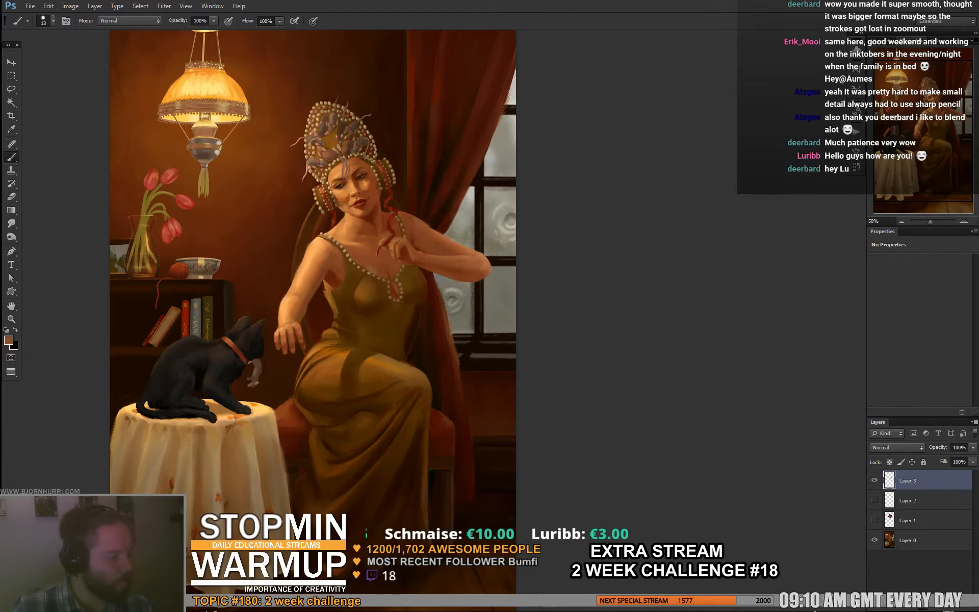
{"action": "left_click_drag", "start_coordinate": [327, 286], "coordinate": [324, 286]}
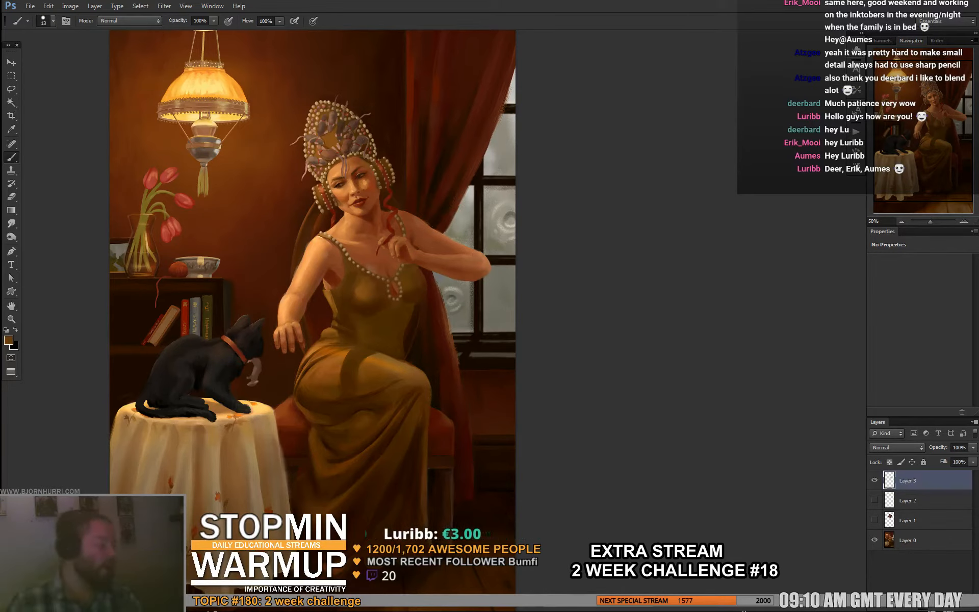
- Add a new layer, set the brush size to 79 px and sample the olive-brown colour of the woman's dress
{"action": "key", "text": "ctrl+alt+shift+n"}
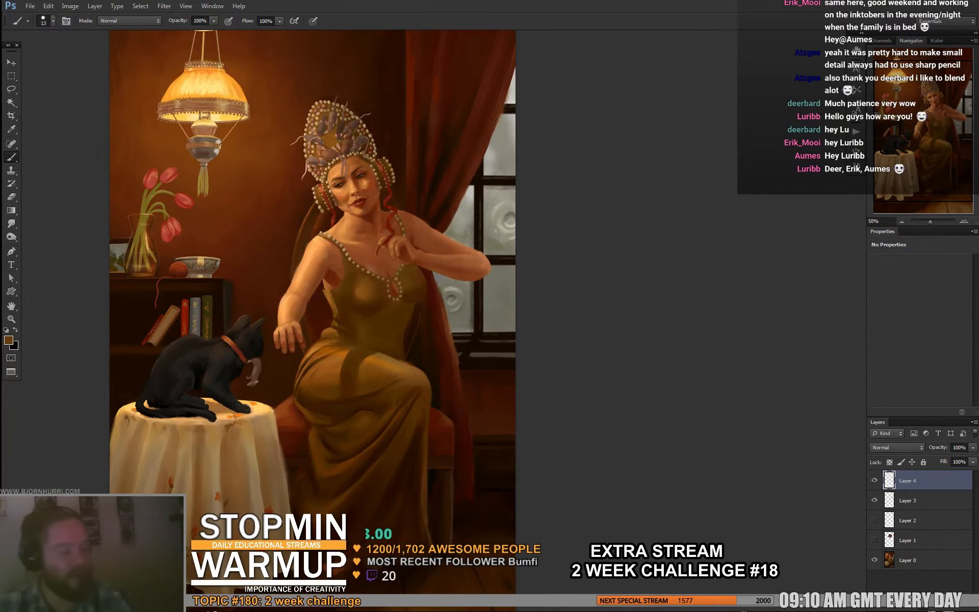
{"action": "left_click_drag", "start_coordinate": [332, 331], "coordinate": [374, 282]}
{"action": "key", "text": "d"}
{"action": "left_click", "coordinate": [255, 74], "text": "alt"}
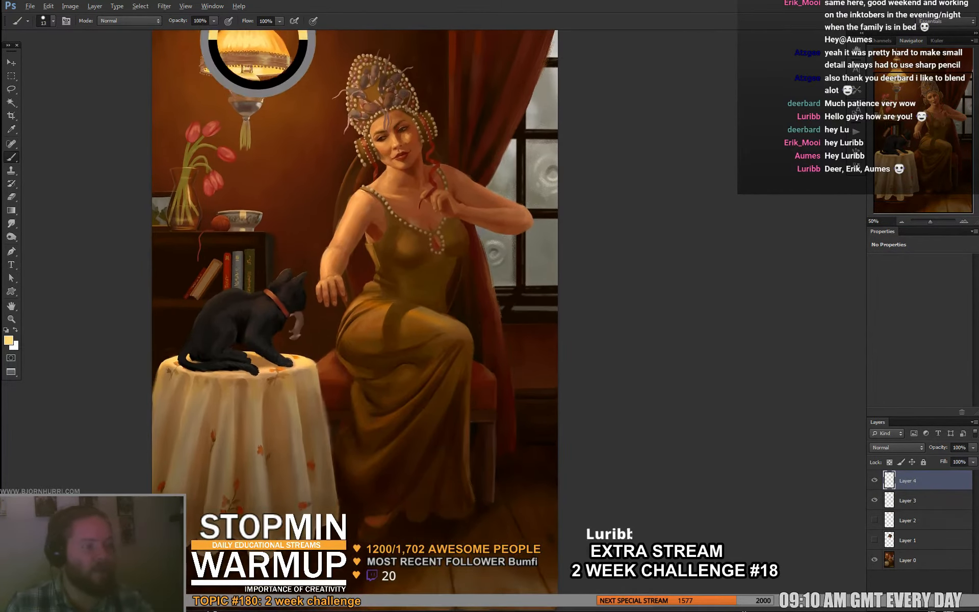
{"action": "left_click_drag", "start_coordinate": [285, 127], "coordinate": [290, 161]}
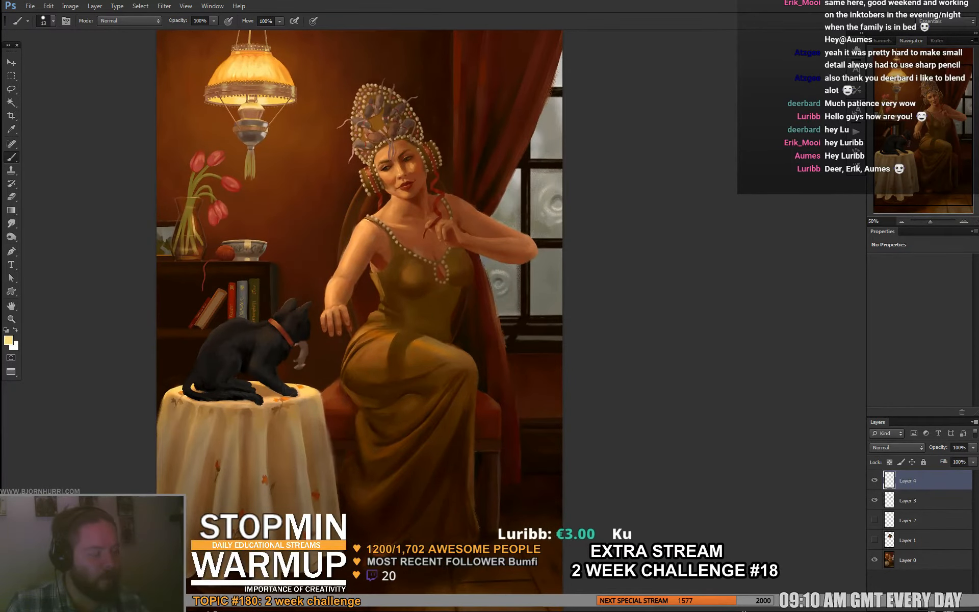
{"action": "right_click", "coordinate": [454, 270]}
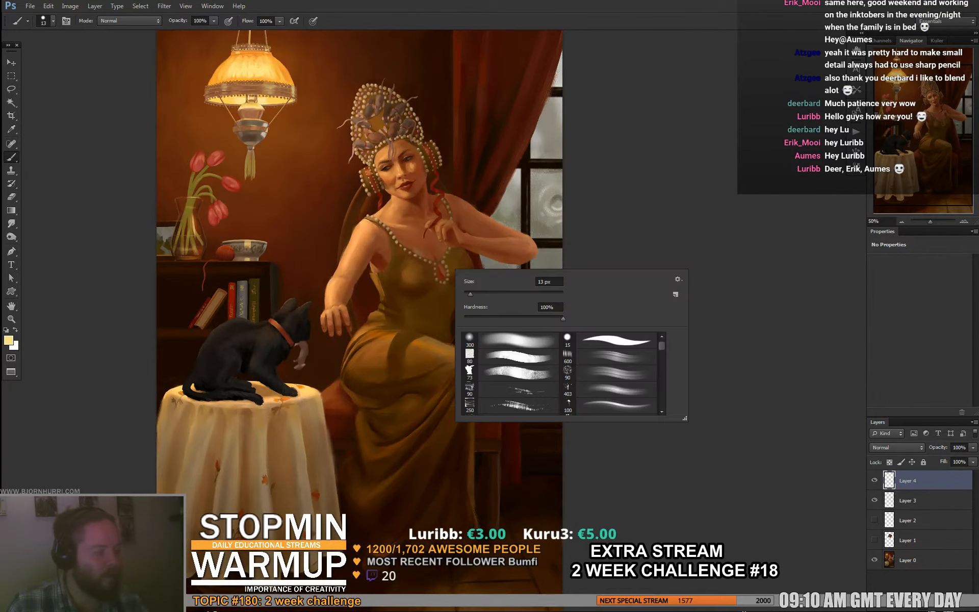
{"action": "left_click", "coordinate": [502, 293]}
{"action": "left_click", "coordinate": [411, 277], "text": "alt"}
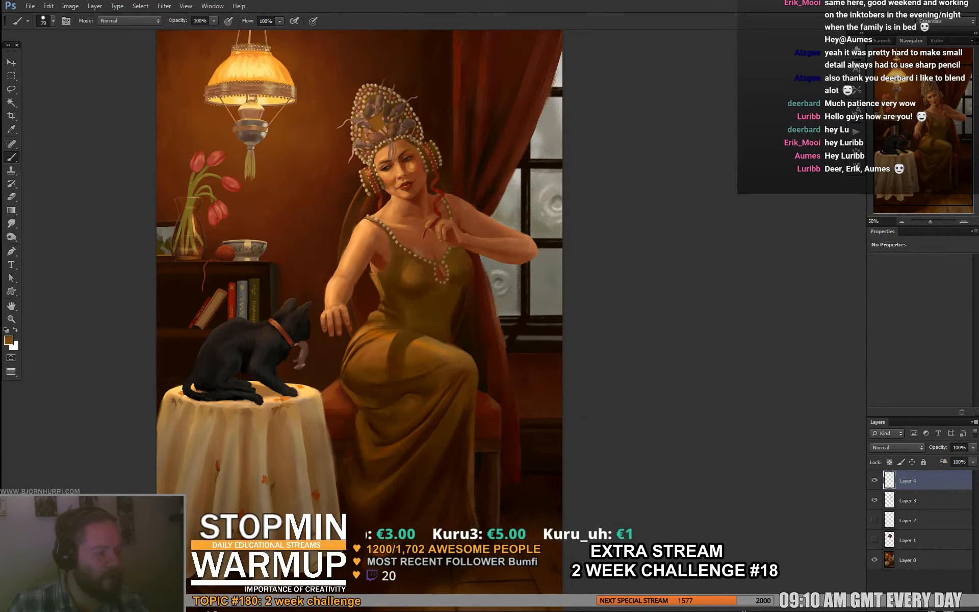
{"action": "left_click", "coordinate": [452, 257], "text": "alt"}
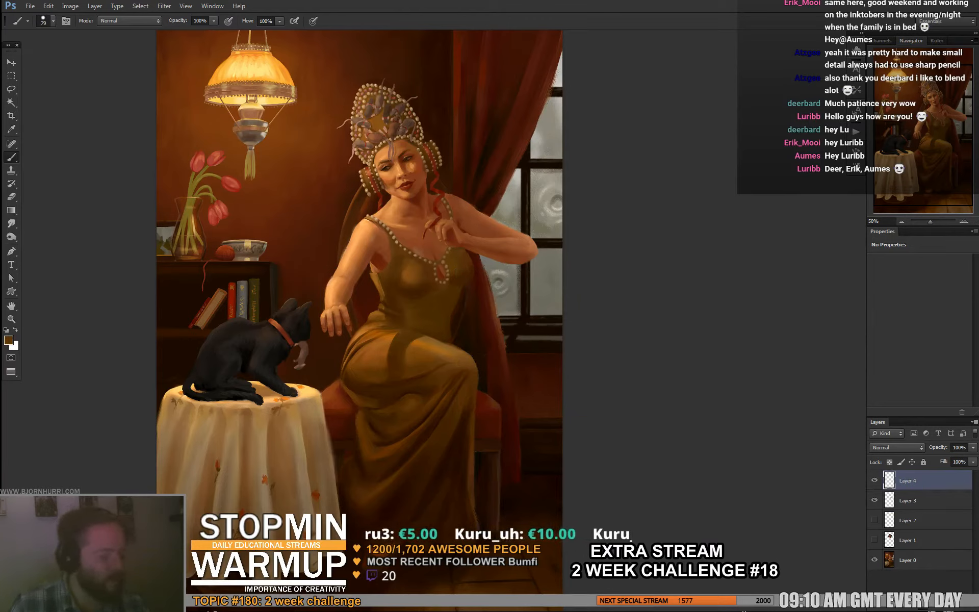
- Paint a large round patch of the dress colour over the bodice and dab orange and pale yellow lamp colours onto it
{"action": "mouse_move", "coordinate": [411, 262]}
{"action": "left_mouse_down"}
{"action": "mouse_move", "coordinate": [408, 275]}
{"action": "mouse_move", "coordinate": [444, 278]}
{"action": "mouse_move", "coordinate": [442, 302]}
{"action": "mouse_move", "coordinate": [403, 300]}
{"action": "mouse_move", "coordinate": [442, 255]}
{"action": "mouse_move", "coordinate": [399, 293]}
{"action": "mouse_move", "coordinate": [422, 250]}
{"action": "mouse_move", "coordinate": [404, 267]}
{"action": "mouse_move", "coordinate": [429, 261]}
{"action": "mouse_move", "coordinate": [428, 251]}
{"action": "mouse_move", "coordinate": [414, 261]}
{"action": "mouse_move", "coordinate": [414, 279]}
{"action": "left_mouse_up"}
{"action": "left_click", "coordinate": [272, 100], "text": "alt"}
{"action": "left_click", "coordinate": [280, 80], "text": "alt"}
{"action": "left_click", "coordinate": [477, 244], "text": "alt"}
- Set the brush size to 13 px and stroke the skin colour sampled from the arm over the pale lamp-coloured dabs
{"action": "right_click", "coordinate": [468, 265]}
{"action": "right_click", "coordinate": [453, 273]}
{"action": "left_click", "coordinate": [467, 299]}
{"action": "left_click", "coordinate": [475, 241], "text": "alt"}
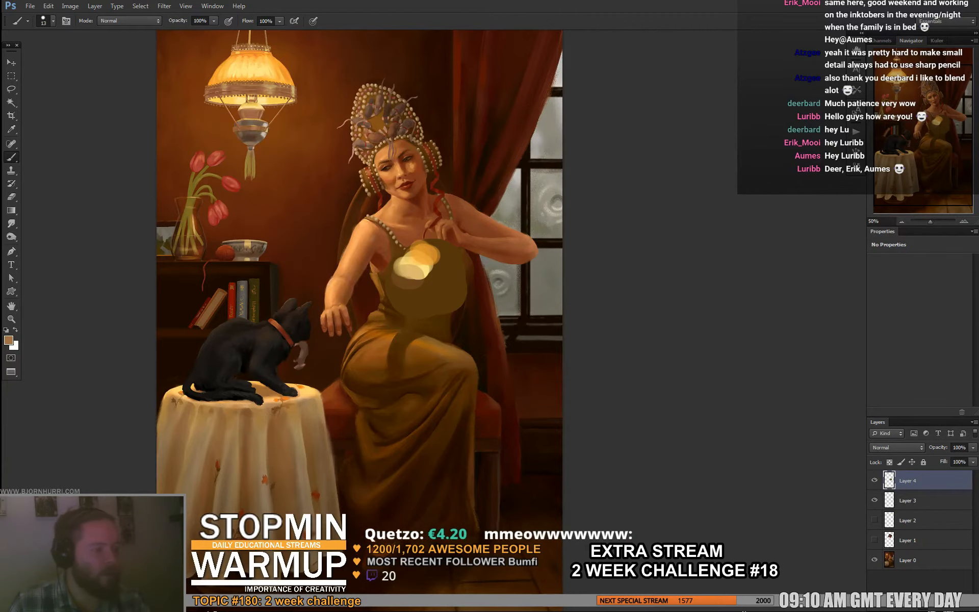
{"action": "mouse_move", "coordinate": [397, 274]}
{"action": "left_mouse_down"}
{"action": "mouse_move", "coordinate": [419, 264]}
{"action": "mouse_move", "coordinate": [424, 280]}
{"action": "mouse_move", "coordinate": [424, 263]}
{"action": "left_mouse_up"}
{"action": "left_click_drag", "start_coordinate": [400, 267], "coordinate": [430, 279]}
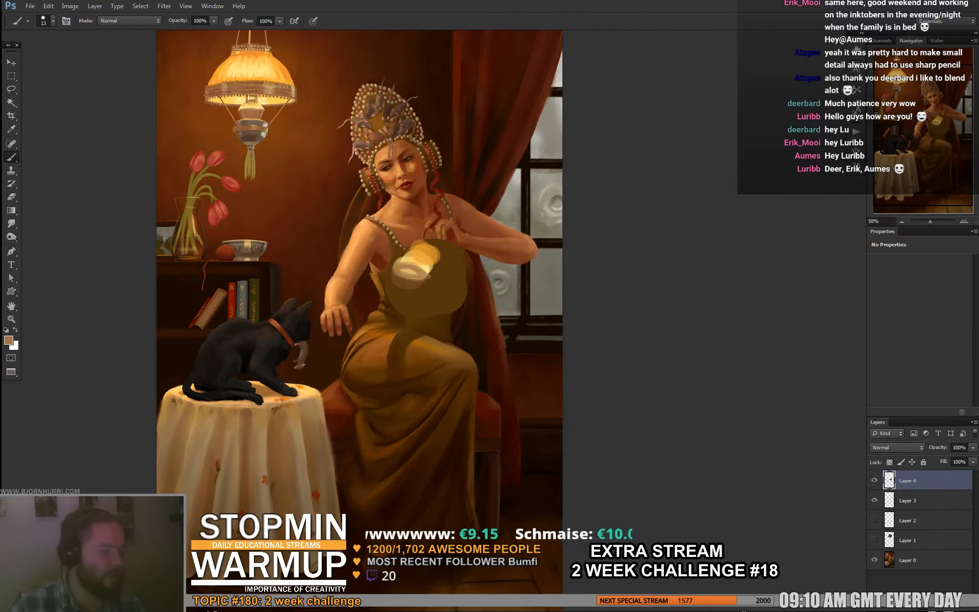
- Add dark strokes sampled from the cat and grey strokes sampled from the window to the colour patch
{"action": "left_click", "coordinate": [256, 347], "text": "alt"}
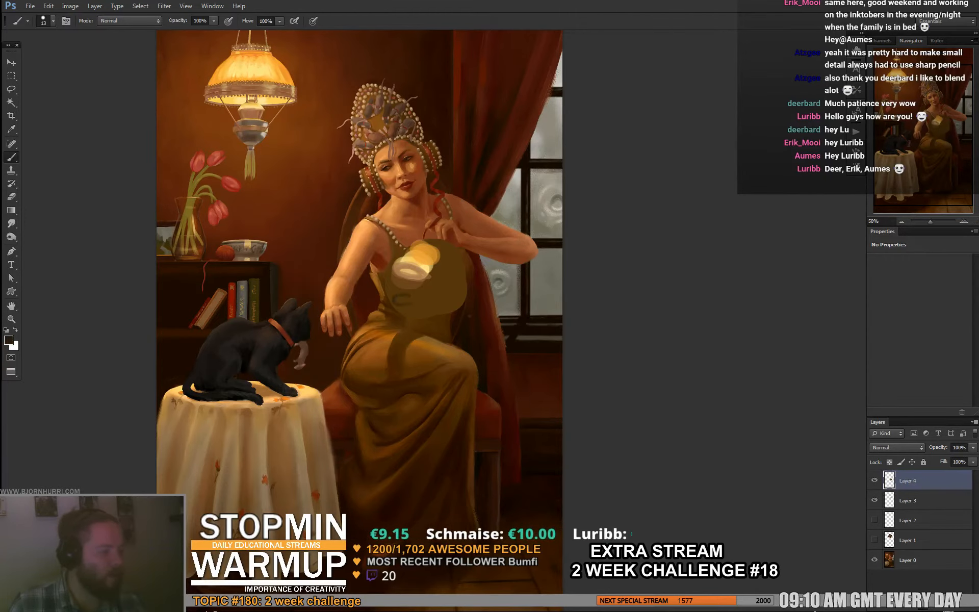
{"action": "mouse_move", "coordinate": [400, 296]}
{"action": "left_mouse_down"}
{"action": "mouse_move", "coordinate": [419, 311]}
{"action": "mouse_move", "coordinate": [398, 311]}
{"action": "left_mouse_up"}
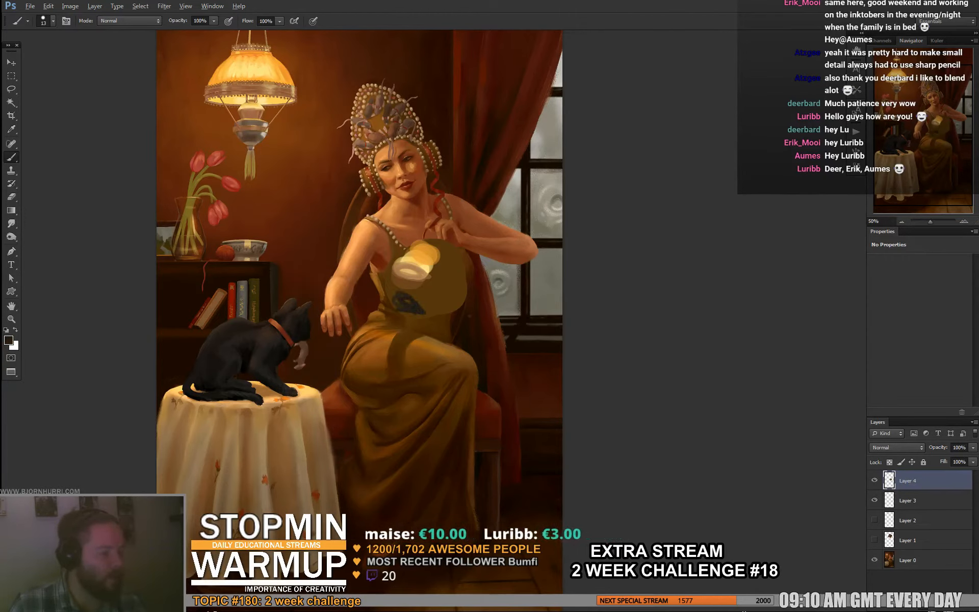
{"action": "left_click", "coordinate": [555, 291], "text": "alt"}
{"action": "mouse_move", "coordinate": [454, 259]}
{"action": "left_mouse_down"}
{"action": "mouse_move", "coordinate": [465, 282]}
{"action": "mouse_move", "coordinate": [459, 273]}
{"action": "left_mouse_up"}
{"action": "left_click_drag", "start_coordinate": [461, 282], "coordinate": [465, 310]}
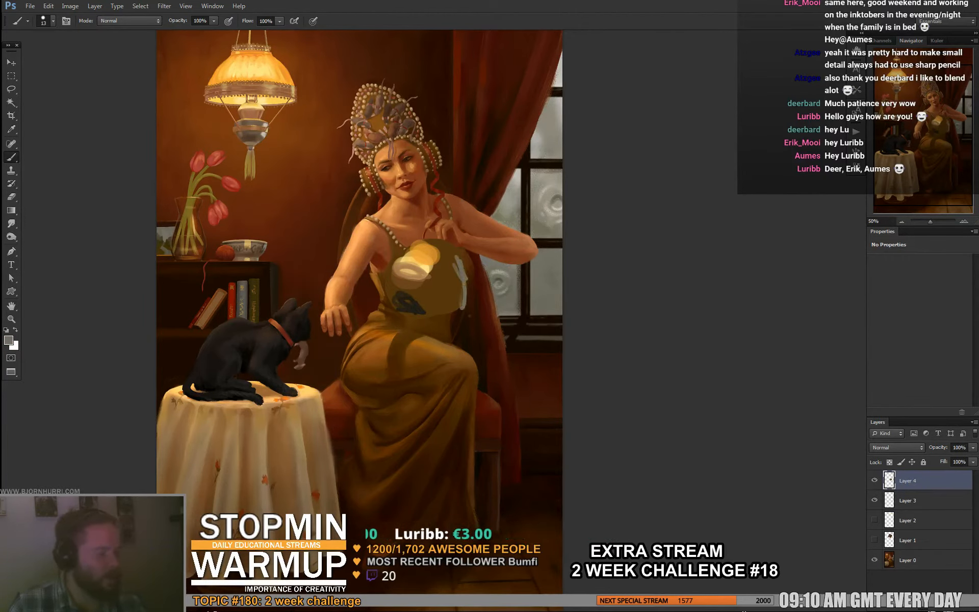
- Sample the curtain, tulip, picture frame and bowl colours and add red and pale beige strokes around the edge of the patch
{"action": "left_click", "coordinate": [493, 306], "text": "alt"}
{"action": "right_click", "coordinate": [422, 270]}
{"action": "key", "text": "Escape"}
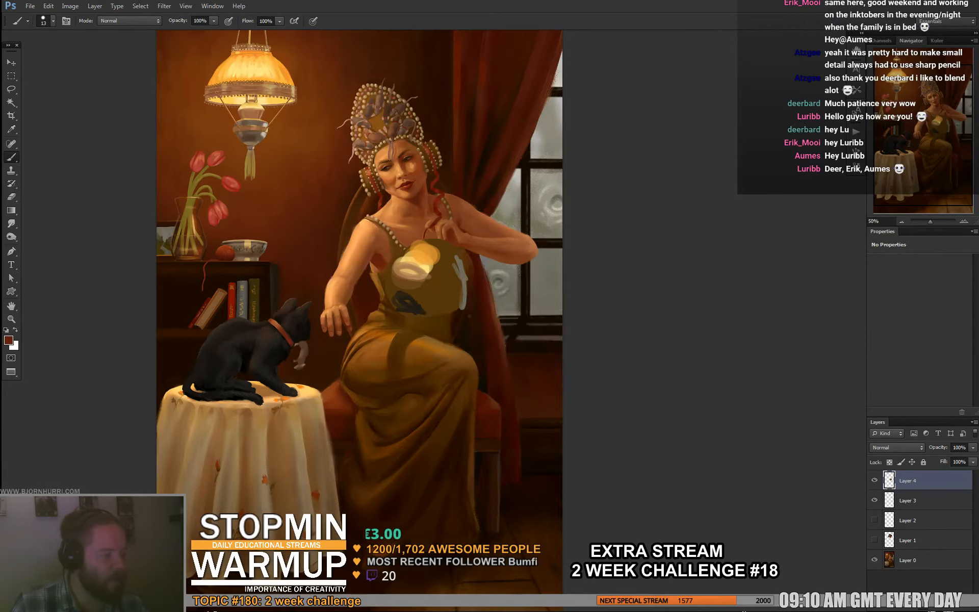
{"action": "left_click", "coordinate": [225, 191], "text": "alt"}
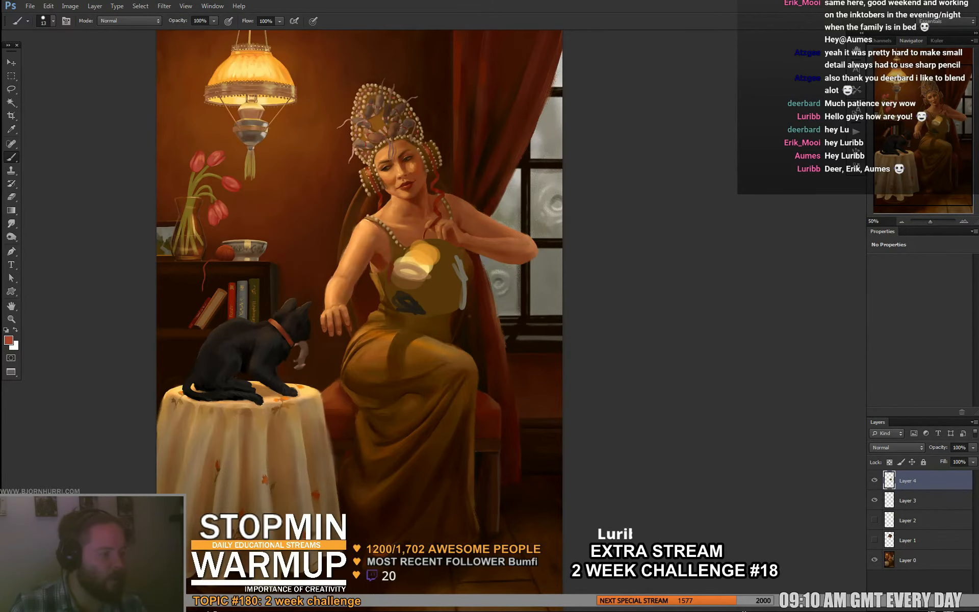
{"action": "left_click", "coordinate": [165, 225], "text": "alt"}
{"action": "mouse_move", "coordinate": [390, 267]}
{"action": "left_mouse_down"}
{"action": "mouse_move", "coordinate": [422, 312]}
{"action": "mouse_move", "coordinate": [407, 314]}
{"action": "mouse_move", "coordinate": [433, 316]}
{"action": "left_mouse_up"}
{"action": "left_click", "coordinate": [255, 248], "text": "alt"}
{"action": "mouse_move", "coordinate": [426, 301]}
{"action": "left_mouse_down"}
{"action": "mouse_move", "coordinate": [427, 312]}
{"action": "mouse_move", "coordinate": [444, 311]}
{"action": "left_mouse_up"}
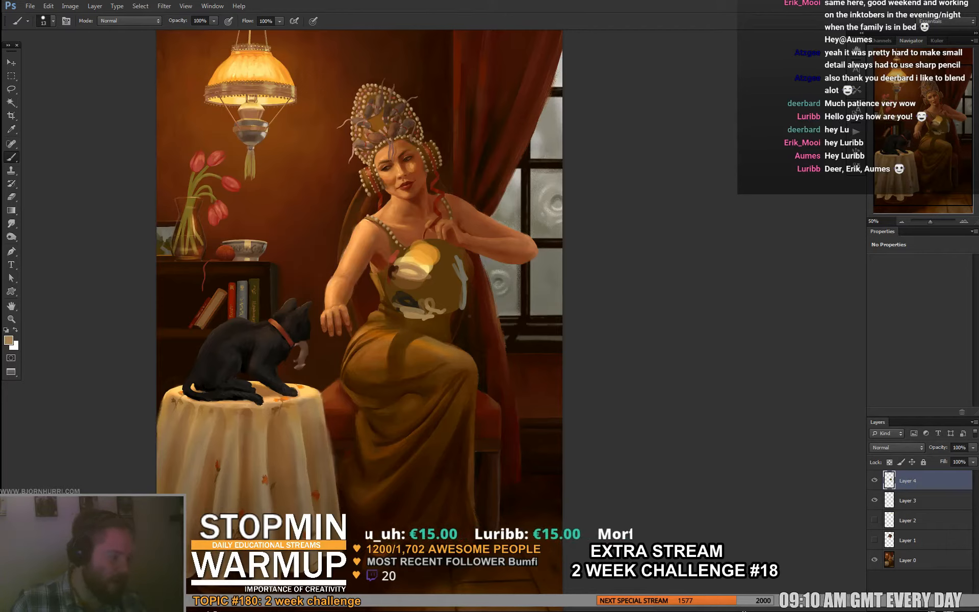
- Hide the colour-patch layer and, on a new layer, paint a lamp-orange highlight across the dress's lap
{"action": "left_click", "coordinate": [875, 480]}
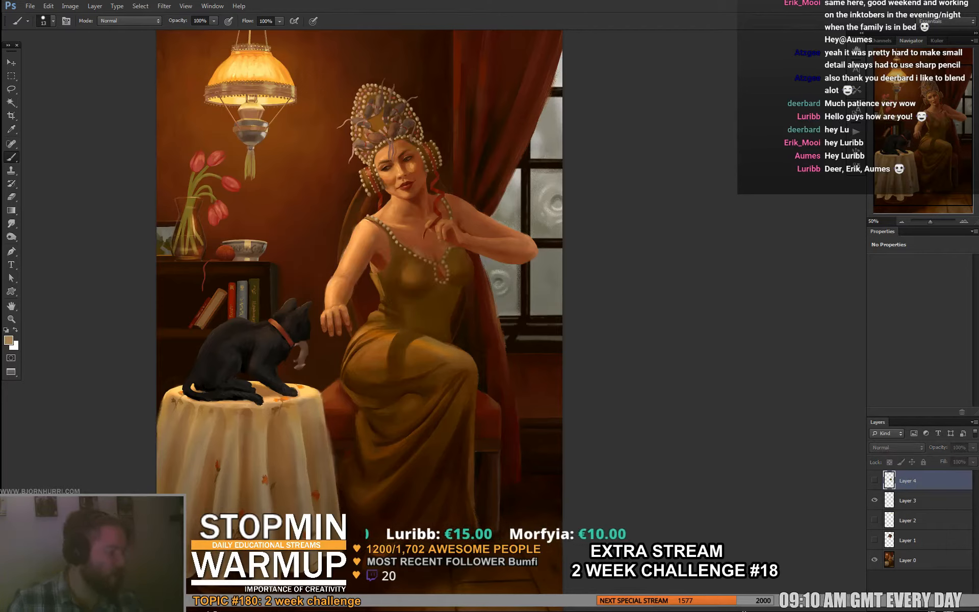
{"action": "key", "text": "ctrl+alt+shift+n"}
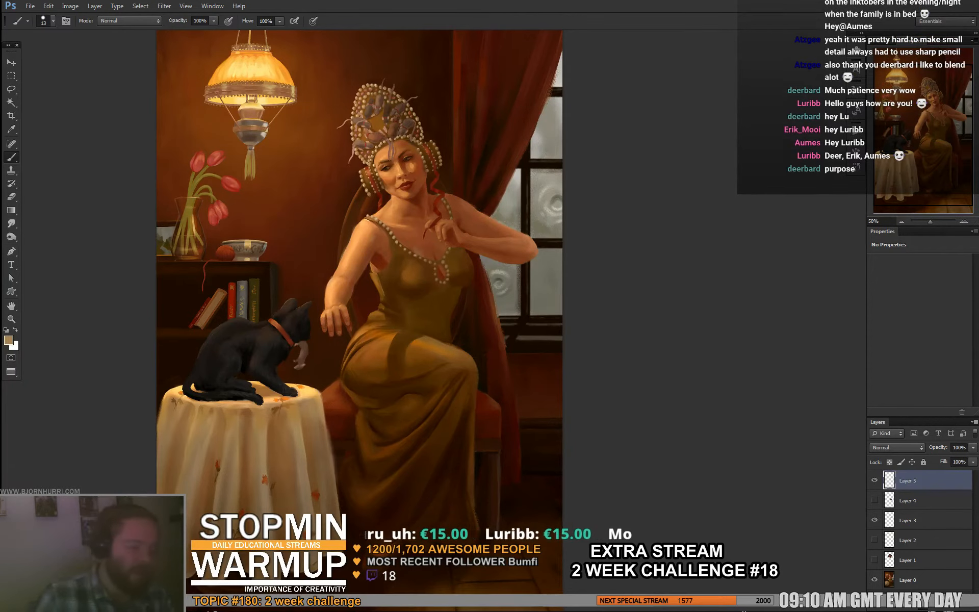
{"action": "left_click", "coordinate": [279, 74], "text": "alt"}
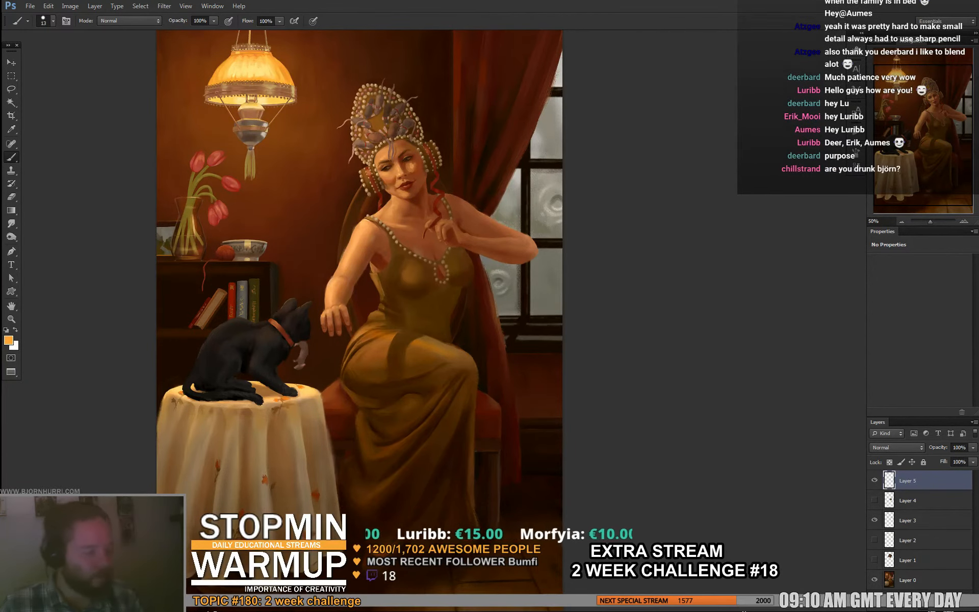
{"action": "mouse_move", "coordinate": [386, 339]}
{"action": "left_mouse_down"}
{"action": "mouse_move", "coordinate": [384, 328]}
{"action": "mouse_move", "coordinate": [451, 338]}
{"action": "left_mouse_up"}
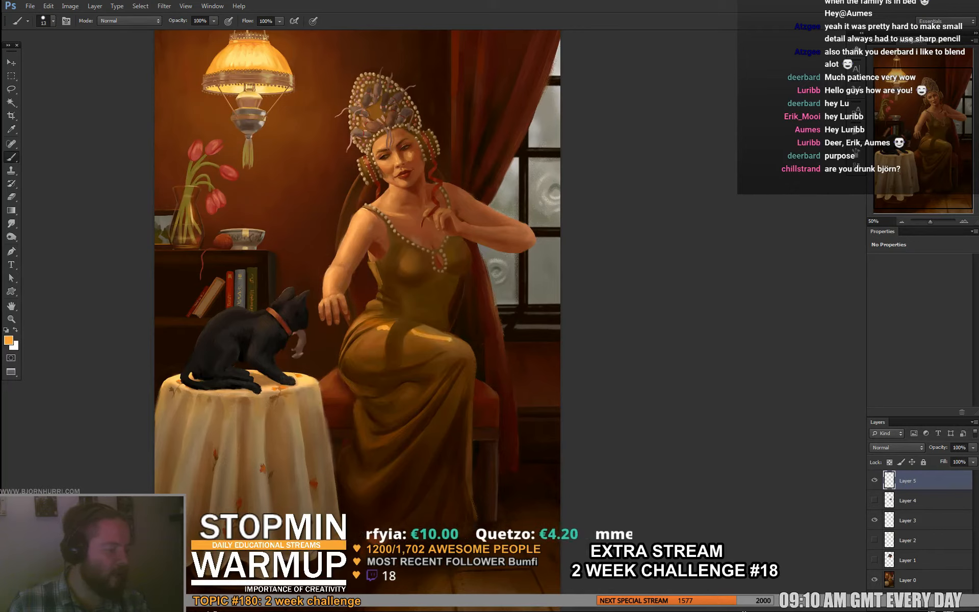
- Refine the lap highlight with a 5 px brush, and paint a warm highlight on the bust at 11 px
{"action": "key", "text": "e"}
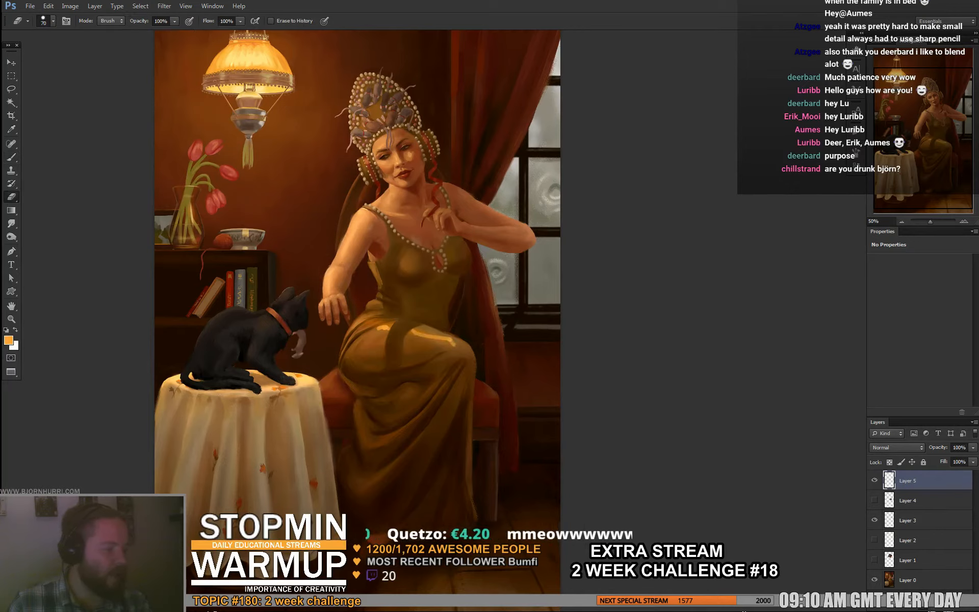
{"action": "key", "text": "b"}
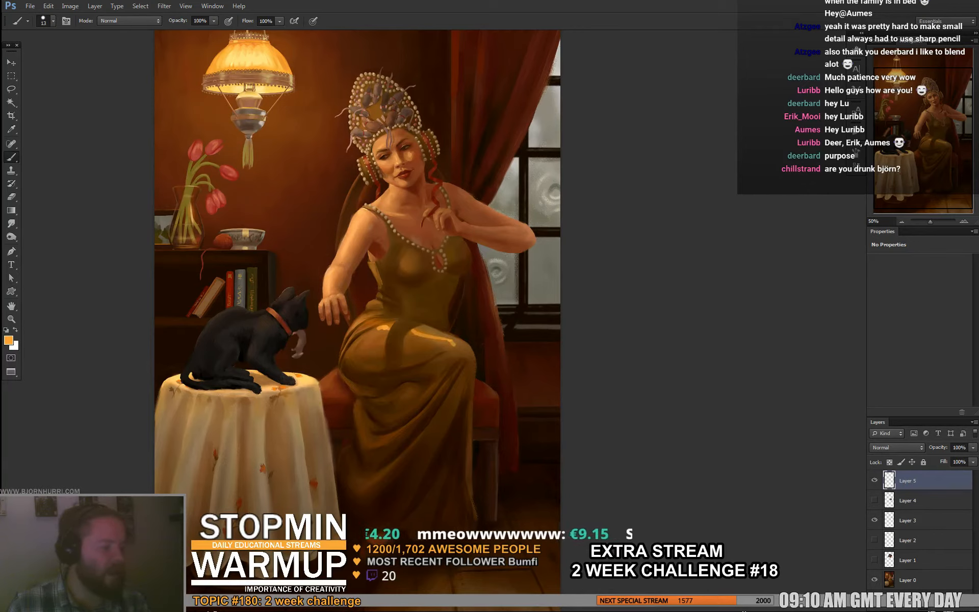
{"action": "right_click", "coordinate": [396, 310]}
{"action": "type", "text": "5"}
{"action": "key", "text": "Return"}
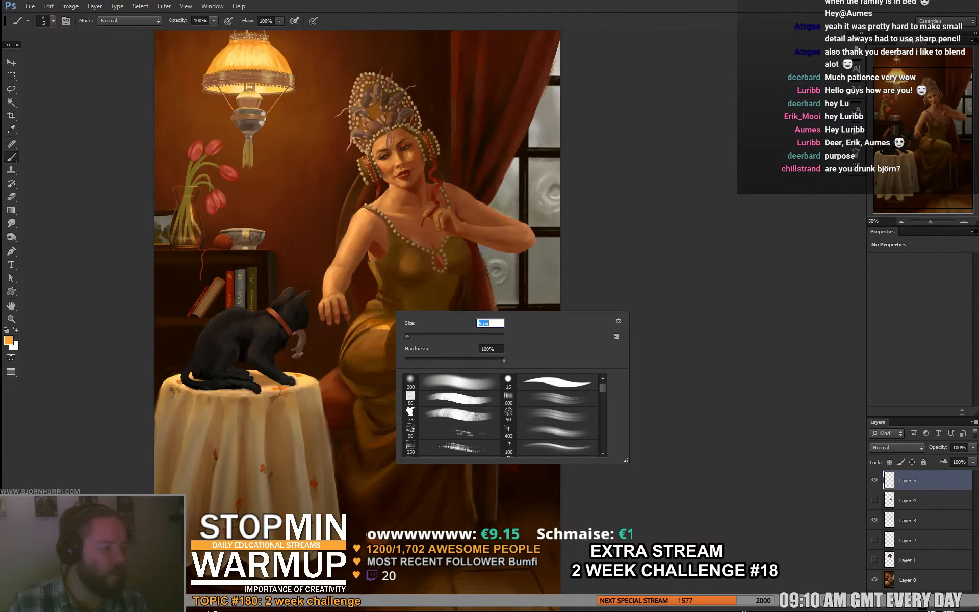
{"action": "key", "text": "Return"}
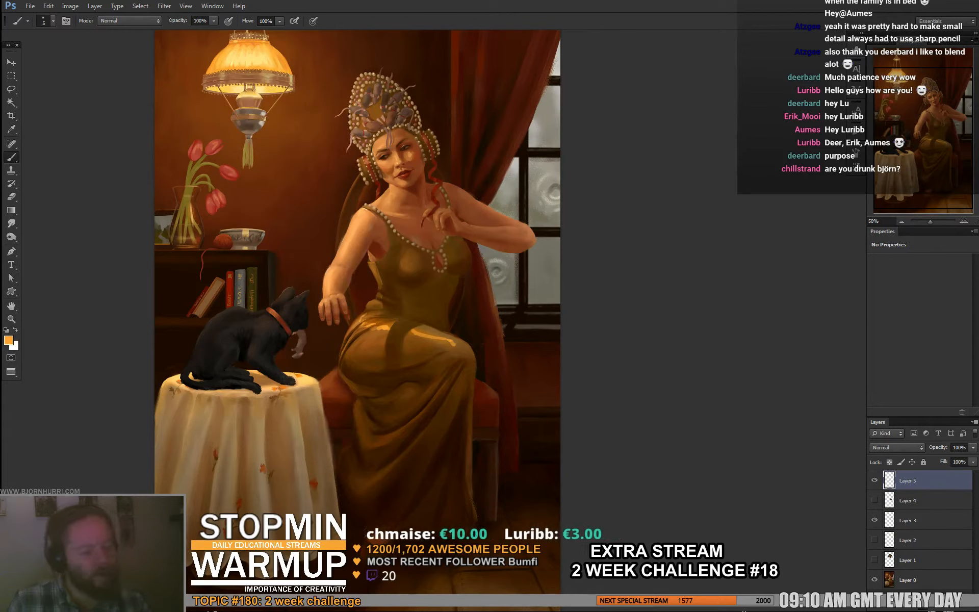
{"action": "right_click", "coordinate": [419, 244]}
{"action": "type", "text": "11"}
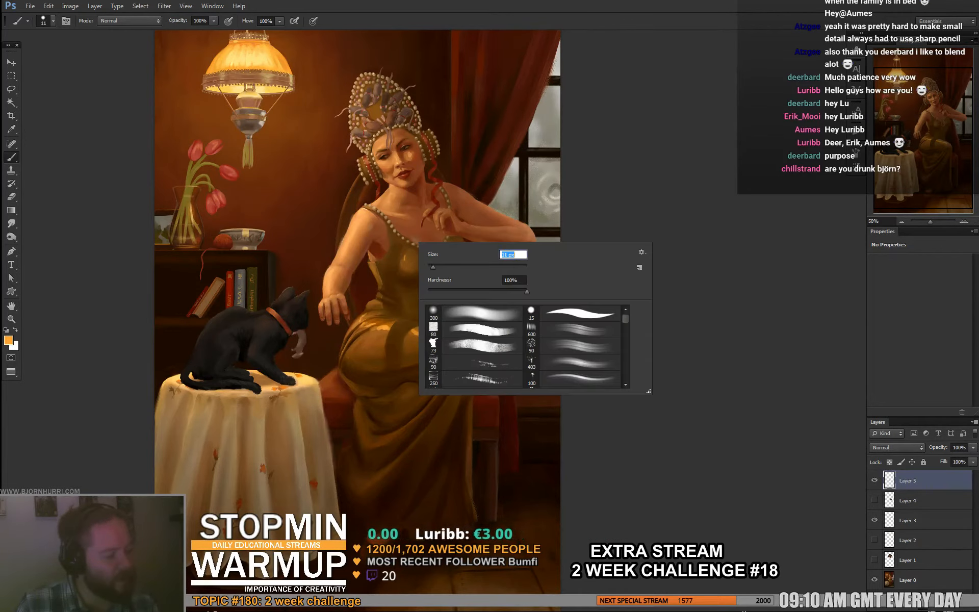
{"action": "key", "text": "Return"}
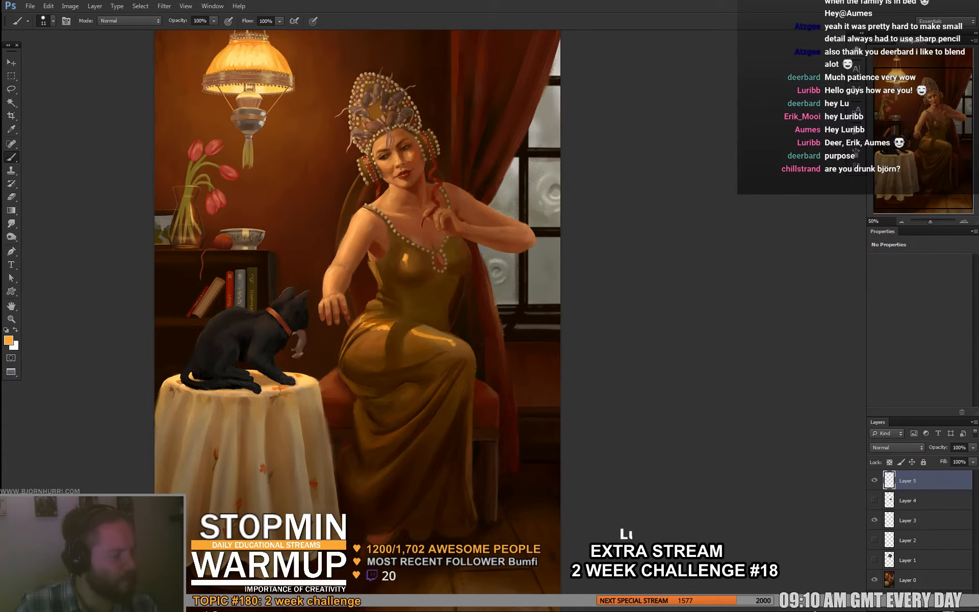
- Dab cool grey highlights sampled from the window onto the window-facing side of the bust and waist
{"action": "left_click", "coordinate": [544, 203], "text": "alt"}
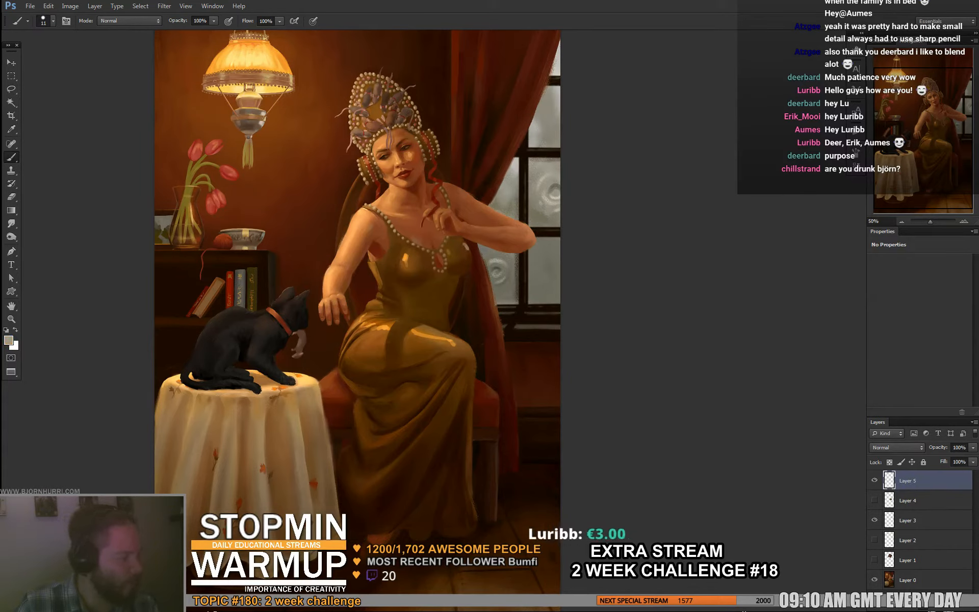
{"action": "left_click", "coordinate": [464, 252], "text": "alt"}
{"action": "left_click", "coordinate": [467, 247], "text": "alt"}
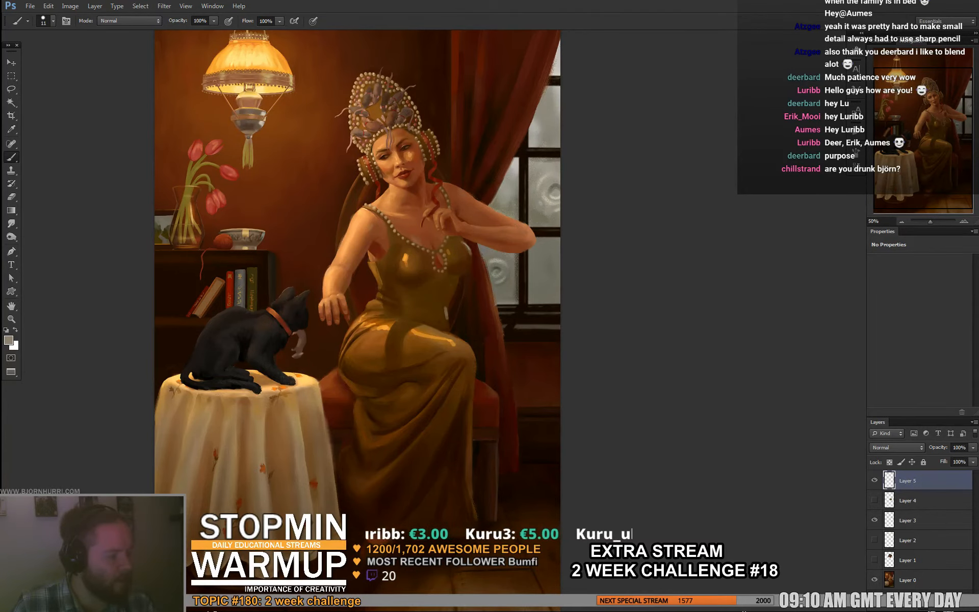
{"action": "mouse_move", "coordinate": [445, 307]}
{"action": "left_mouse_down"}
{"action": "mouse_move", "coordinate": [446, 319]}
{"action": "mouse_move", "coordinate": [444, 309]}
{"action": "left_mouse_up"}
{"action": "left_click", "coordinate": [443, 317], "text": "alt"}
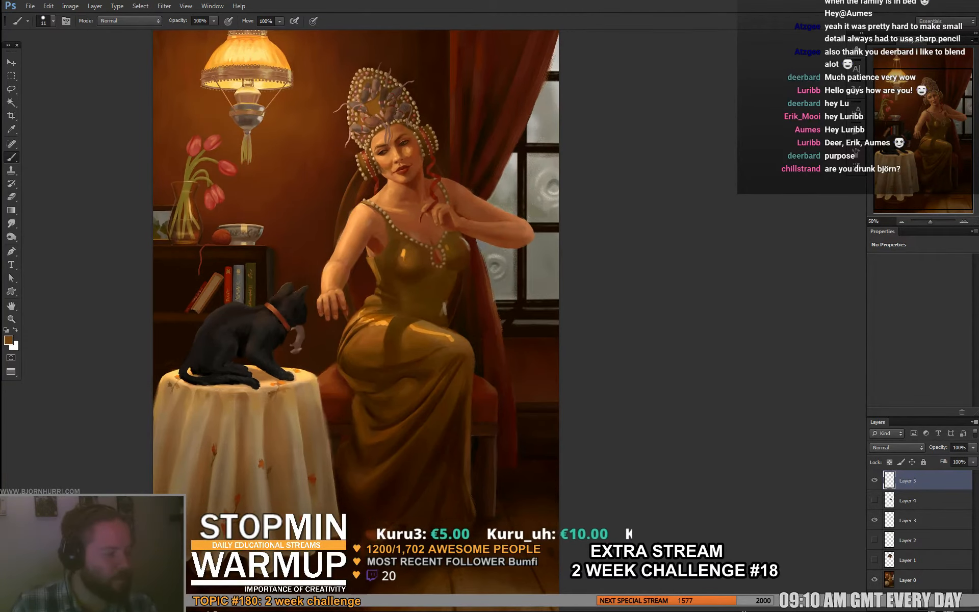
- Paint warm highlights down the lamp-facing side of the bodice and touch up the highlight at the waist
{"action": "left_click", "coordinate": [403, 253], "text": "alt"}
{"action": "left_click_drag", "start_coordinate": [389, 227], "coordinate": [376, 276]}
{"action": "left_click", "coordinate": [380, 268], "text": "alt"}
{"action": "left_click", "coordinate": [441, 305], "text": "alt"}
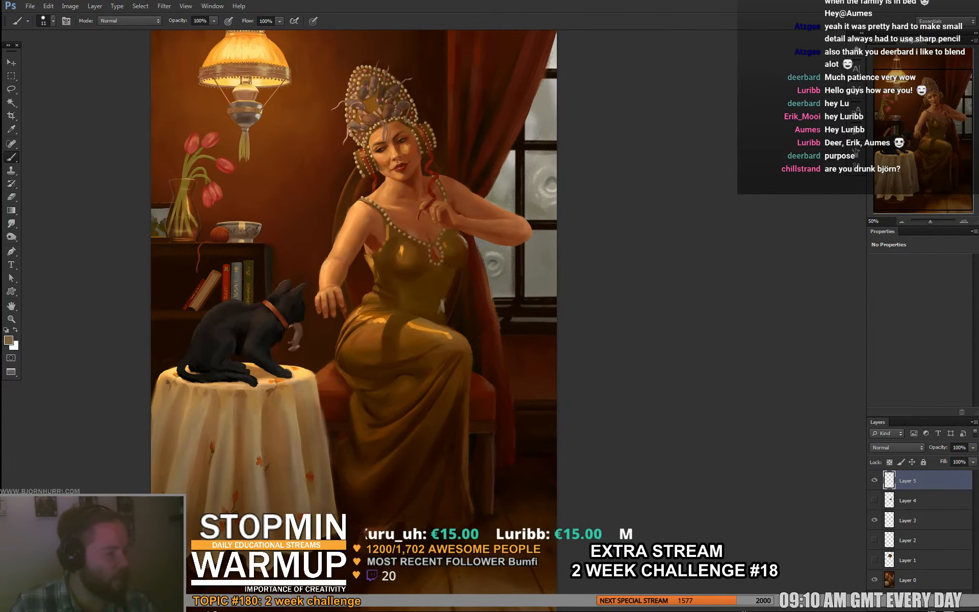
- Sample orange tones from the dress and paint a warm highlight on the lamp-facing hip, reducing the brush size from 11 px
{"action": "left_click", "coordinate": [372, 319], "text": "alt"}
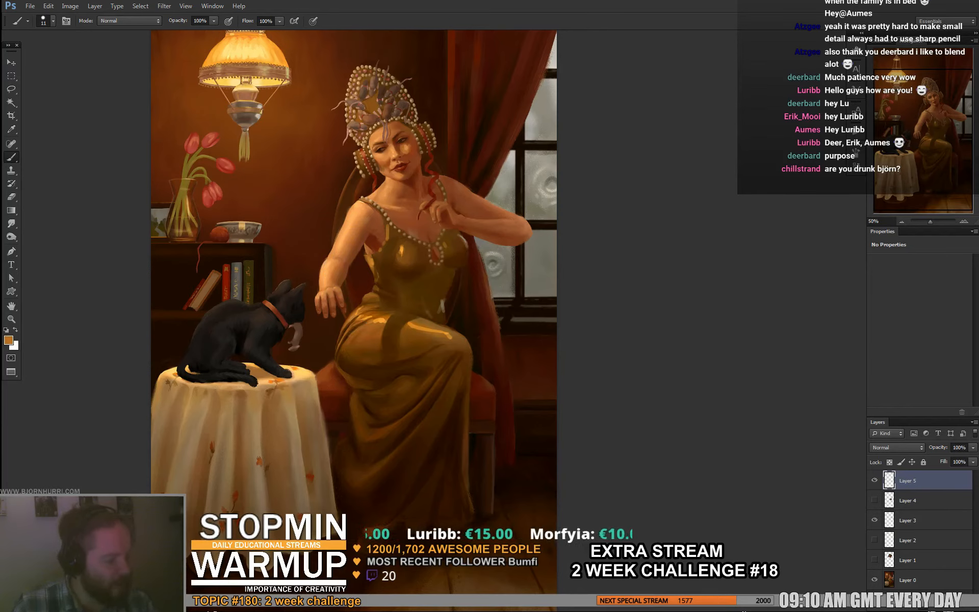
{"action": "left_click", "coordinate": [355, 323], "text": "alt"}
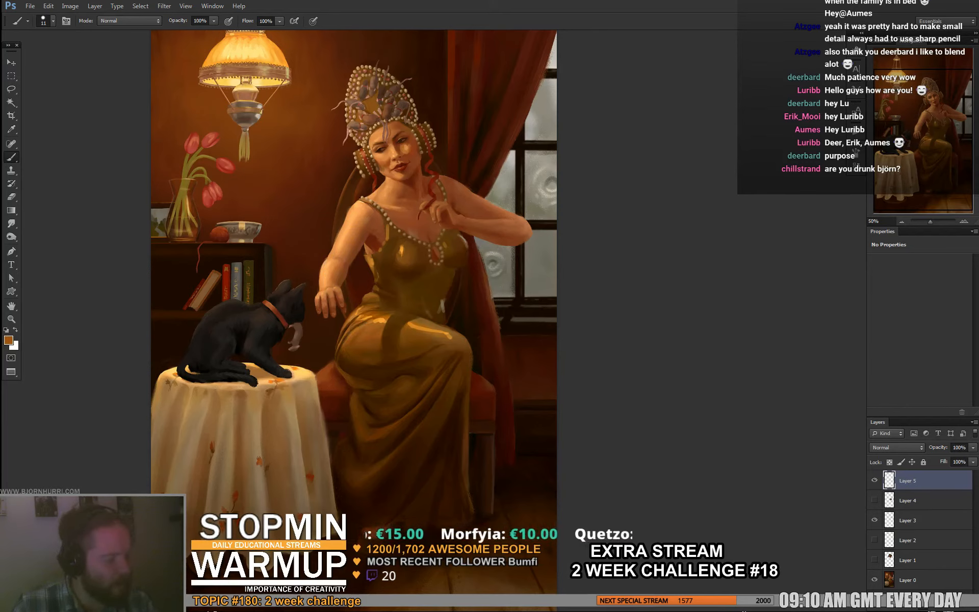
{"action": "right_click", "coordinate": [362, 317]}
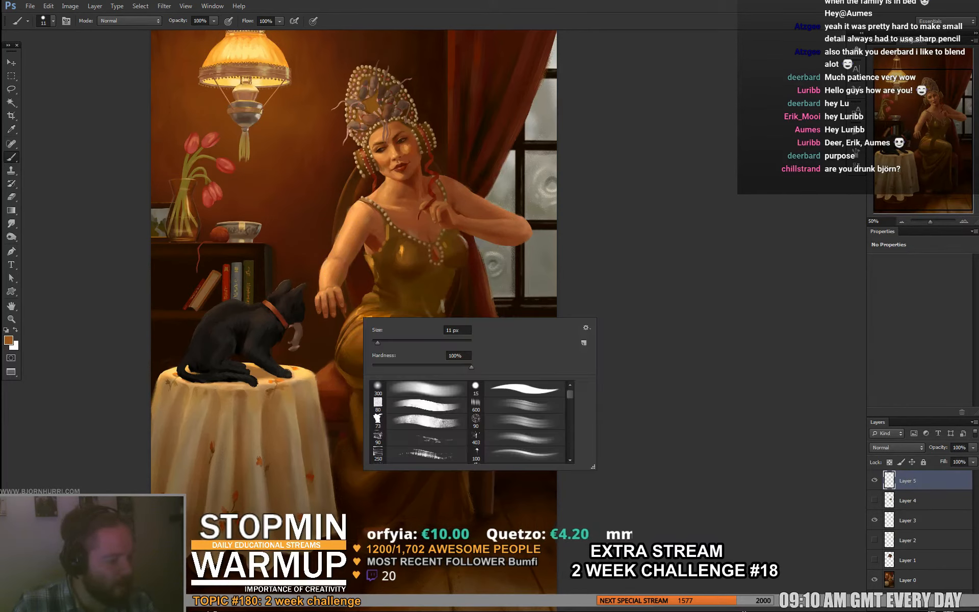
{"action": "left_click", "coordinate": [376, 340]}
{"action": "left_click", "coordinate": [354, 322], "text": "alt"}
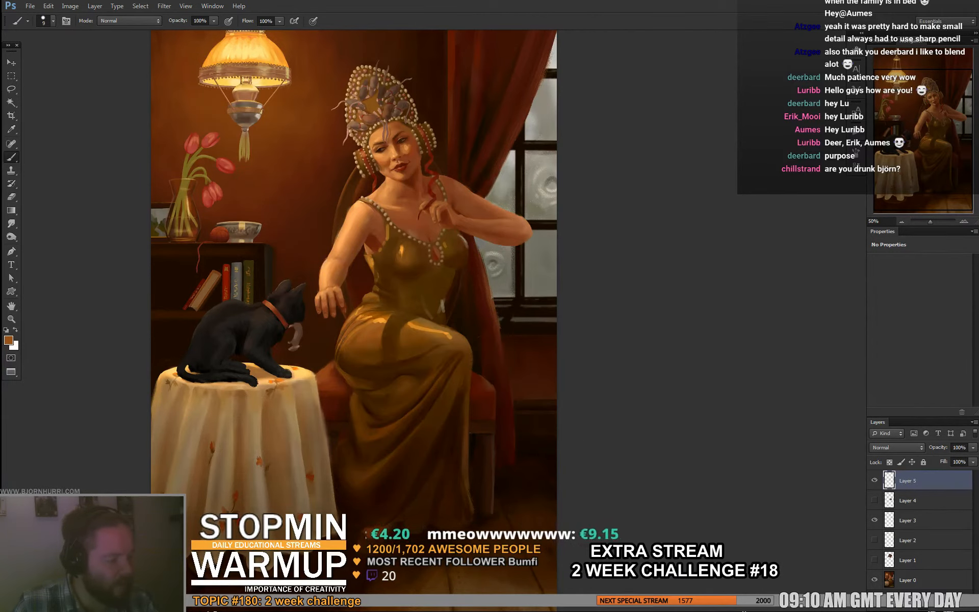
- Touch up the upper edge of the hip highlight with sampled orange tones, using a 1 px and then a 7 px brush
{"action": "right_click", "coordinate": [379, 323]}
{"action": "left_click", "coordinate": [390, 346]}
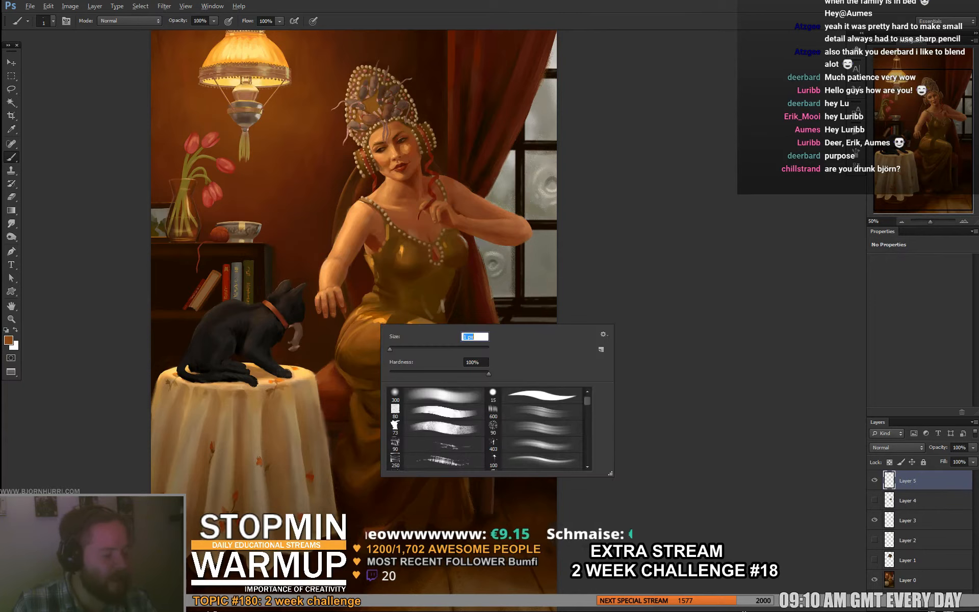
{"action": "left_click", "coordinate": [376, 320], "text": "alt"}
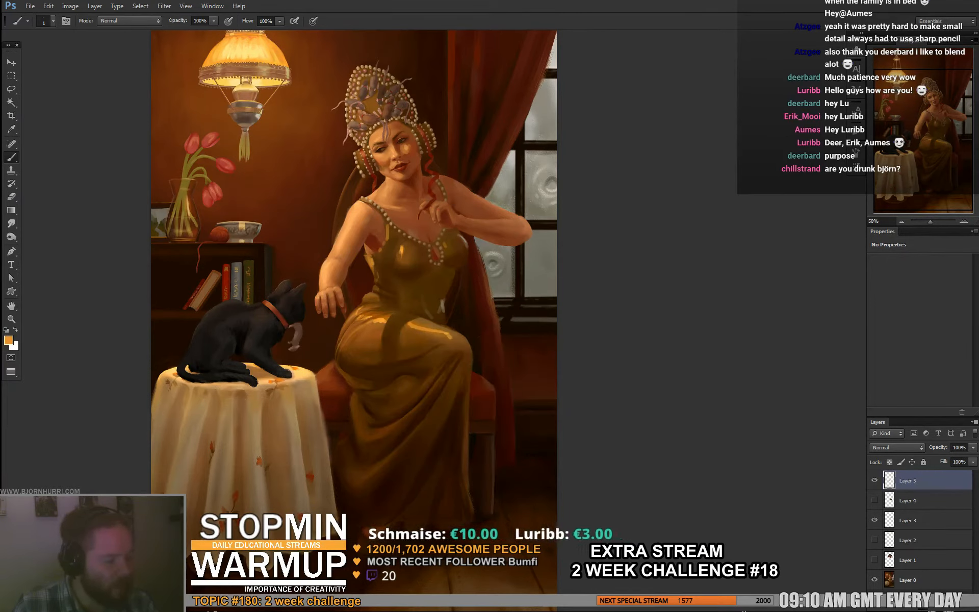
{"action": "right_click", "coordinate": [383, 293]}
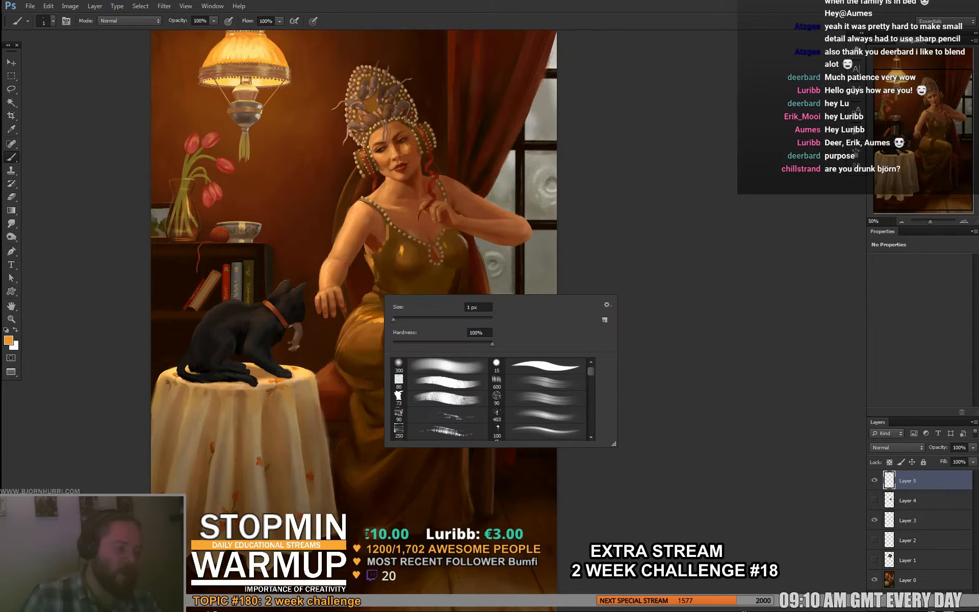
{"action": "left_click", "coordinate": [396, 317]}
{"action": "left_click", "coordinate": [378, 311], "text": "alt"}
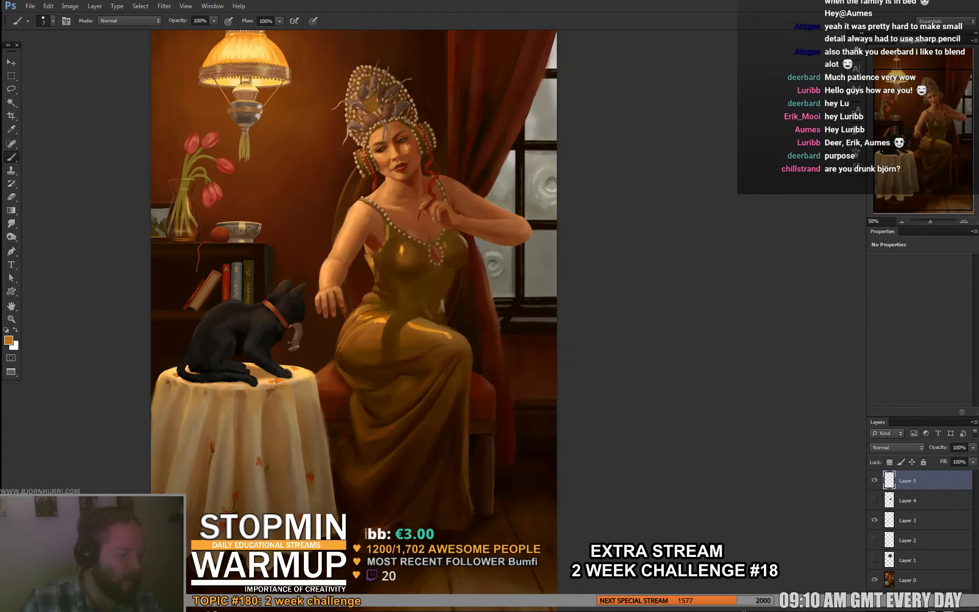
{"action": "left_click", "coordinate": [378, 313], "text": "alt"}
- Sample reddish and mid-brown tones and dab them along the lamp-facing side of the dress's waist
{"action": "left_click", "coordinate": [363, 293], "text": "alt"}
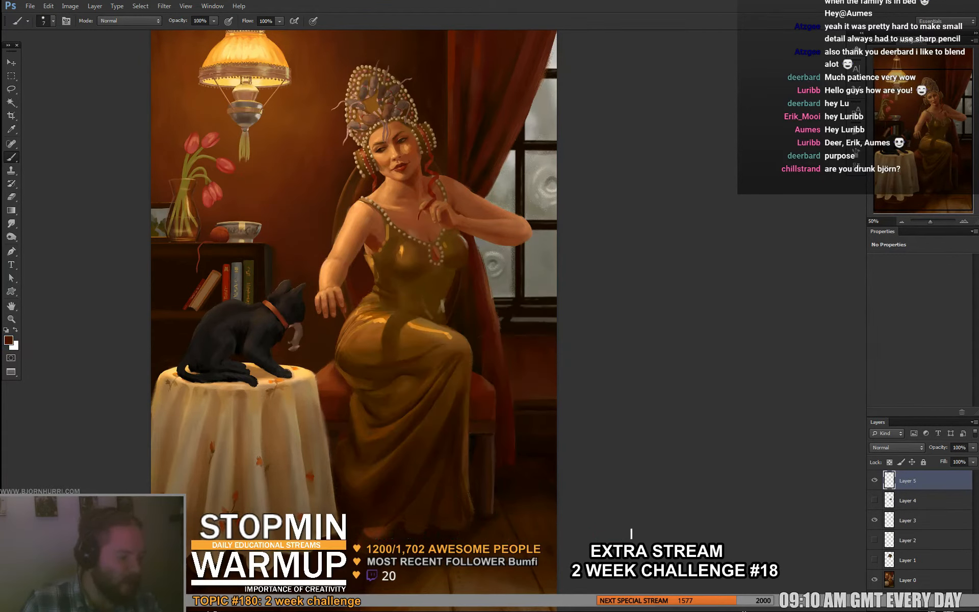
{"action": "left_click", "coordinate": [378, 292], "text": "alt"}
{"action": "left_click", "coordinate": [378, 288], "text": "alt"}
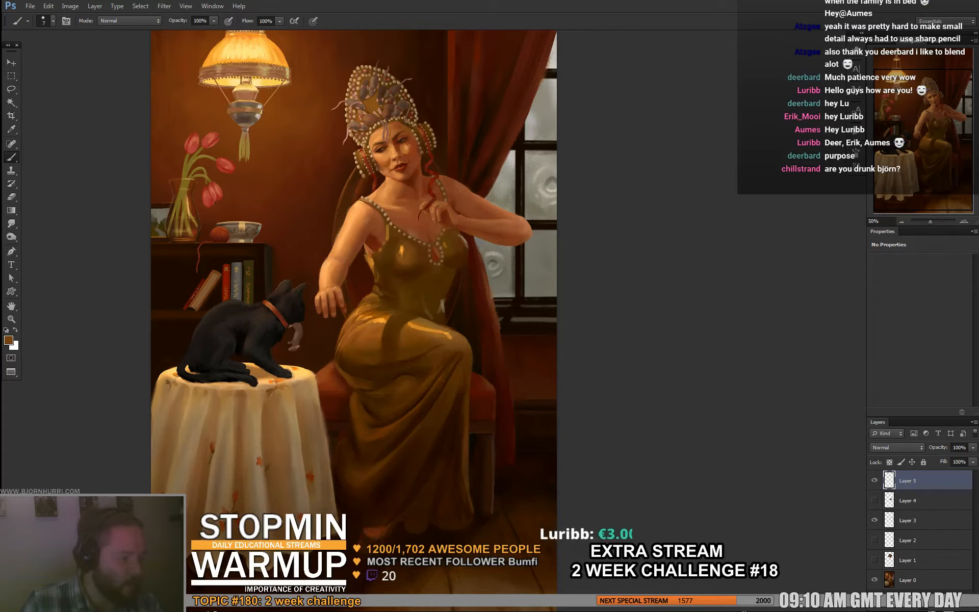
{"action": "left_click", "coordinate": [368, 293], "text": "alt"}
{"action": "left_click", "coordinate": [386, 294], "text": "alt"}
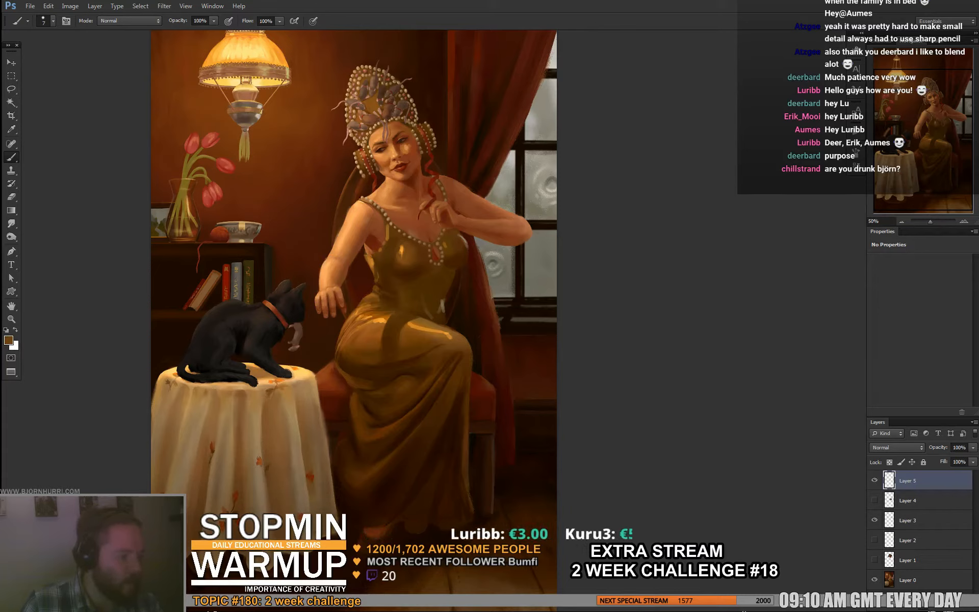
{"action": "left_click", "coordinate": [386, 294], "text": "alt"}
- Sample a darker brown from the bodice and deepen the shading around the waist and lower bodice
{"action": "left_click", "coordinate": [376, 283], "text": "alt"}
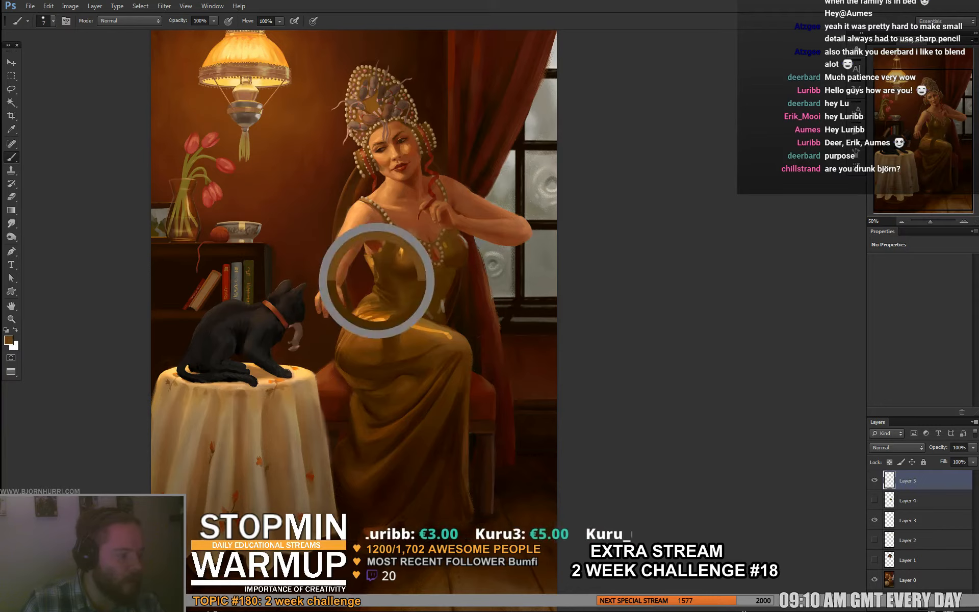
{"action": "left_click", "coordinate": [386, 286], "text": "alt"}
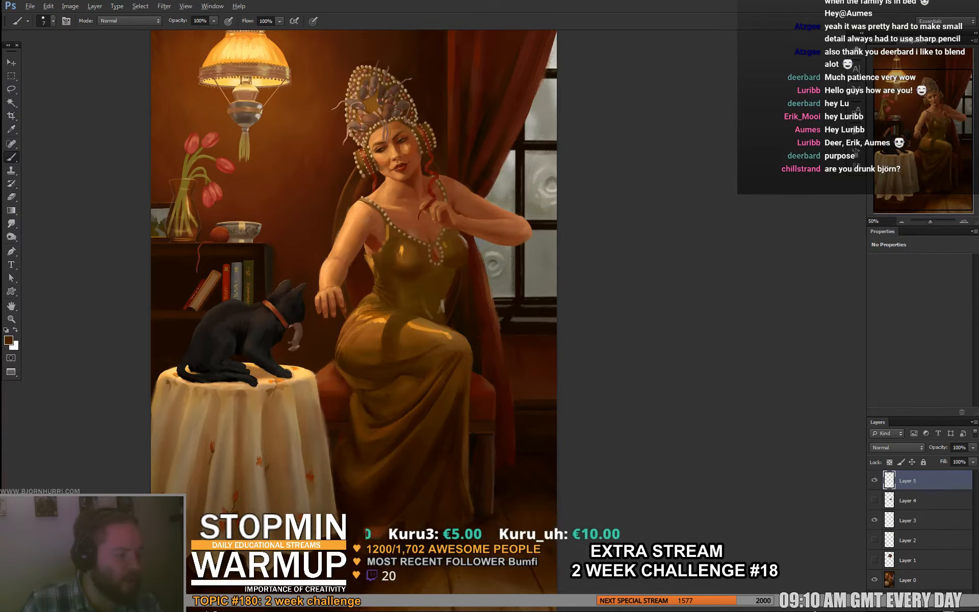
{"action": "left_click", "coordinate": [386, 288], "text": "alt"}
{"action": "left_click", "coordinate": [386, 288], "text": "alt"}
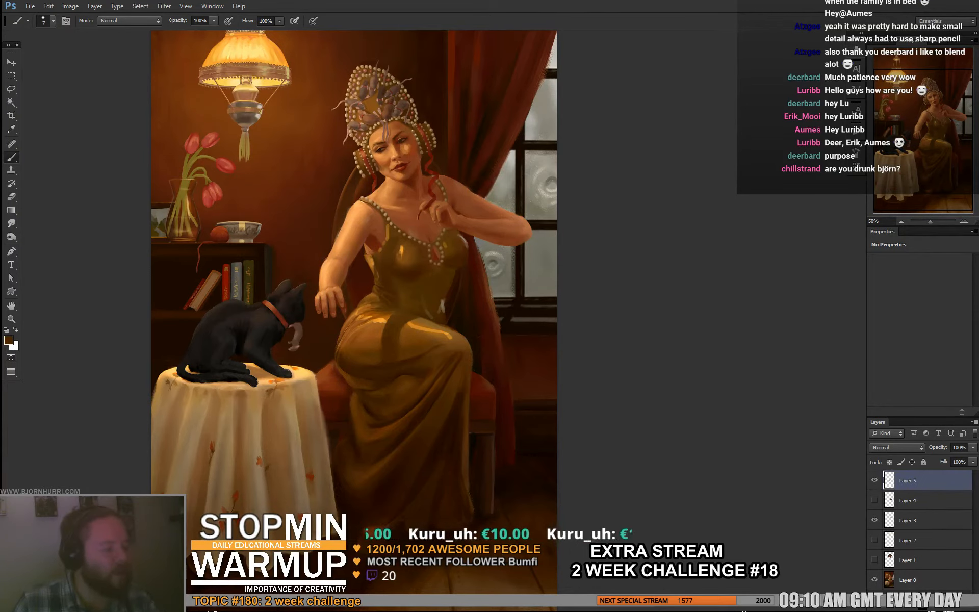
{"action": "left_click", "coordinate": [397, 299], "text": "alt"}
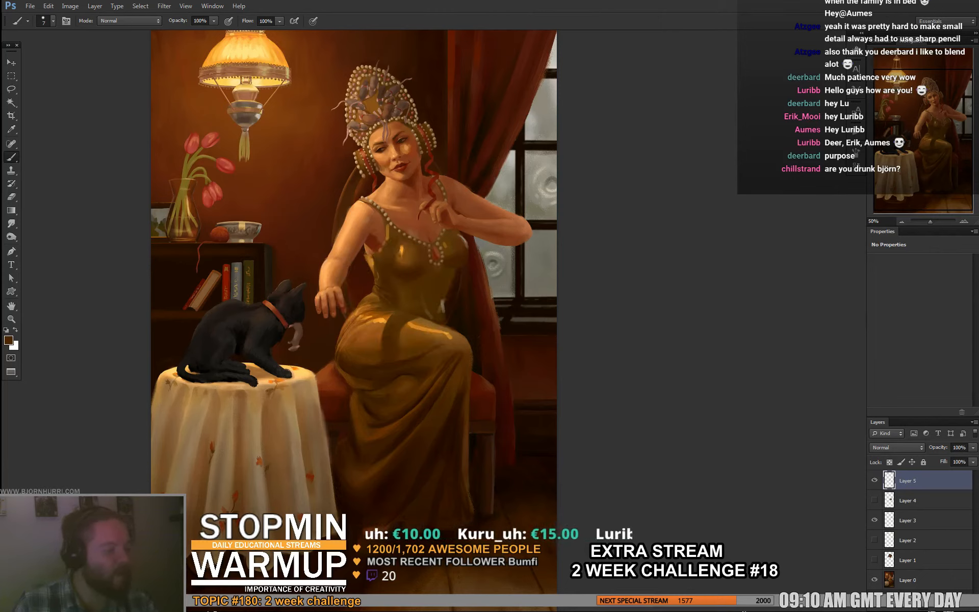
{"action": "left_click", "coordinate": [395, 273], "text": "alt"}
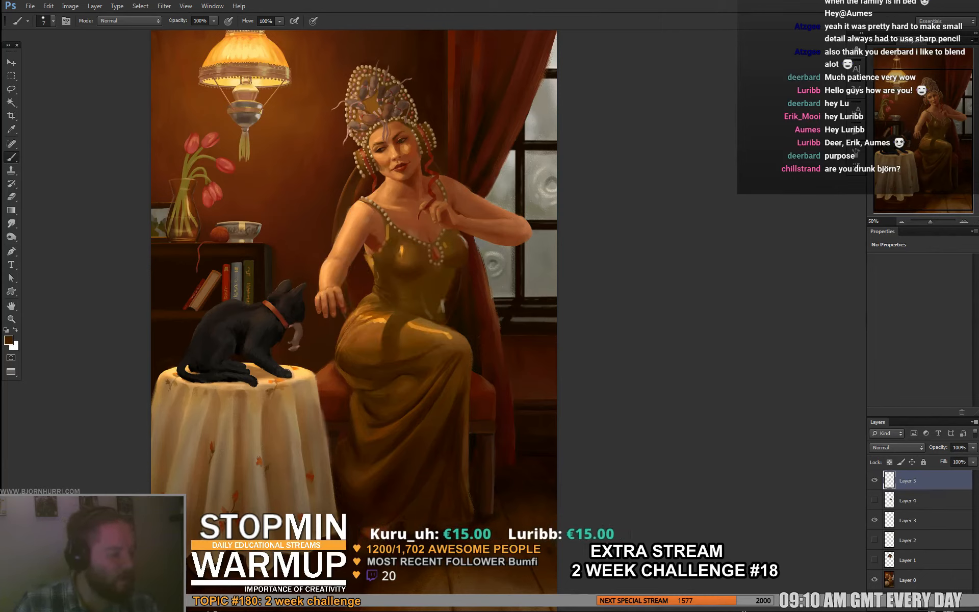
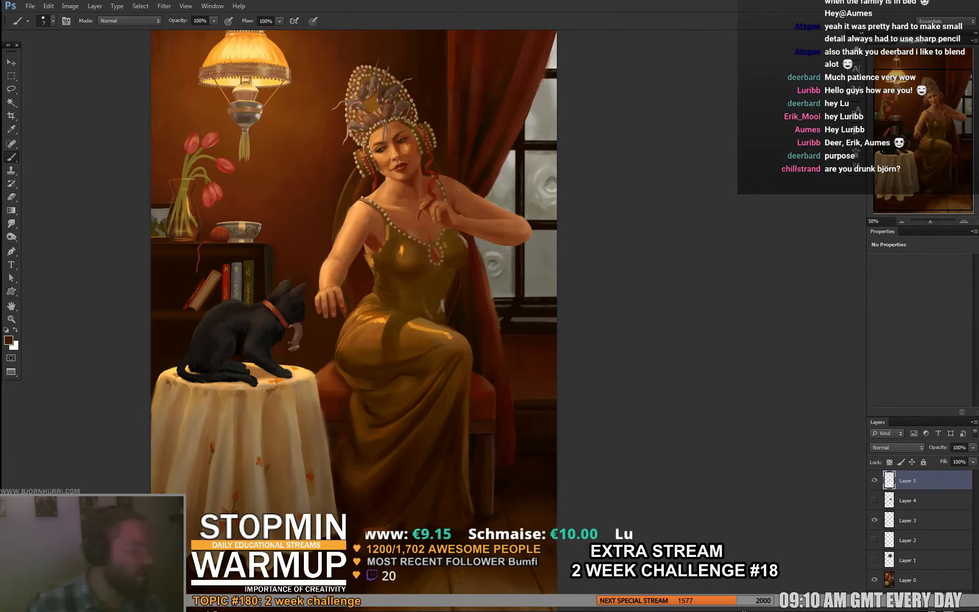
- Set the brush size to 20 px and sample a dark brown beside the headdress to touch up the background there
{"action": "left_click_drag", "start_coordinate": [357, 286], "coordinate": [332, 317]}
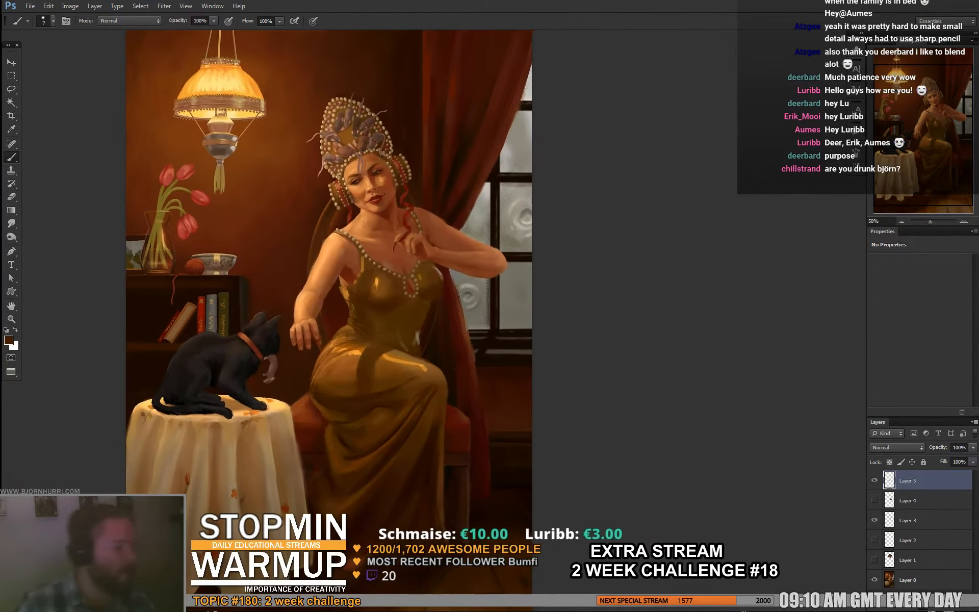
{"action": "right_click", "coordinate": [342, 151]}
{"action": "type", "text": "20"}
{"action": "key", "text": "Return"}
{"action": "left_click", "coordinate": [327, 176], "text": "alt"}
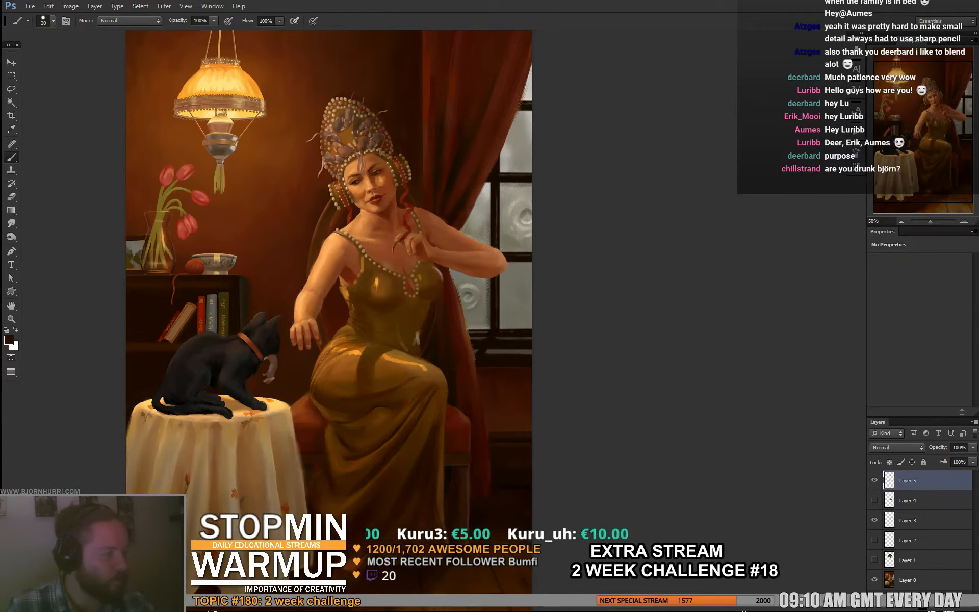
{"action": "left_click_drag", "start_coordinate": [357, 265], "coordinate": [351, 248]}
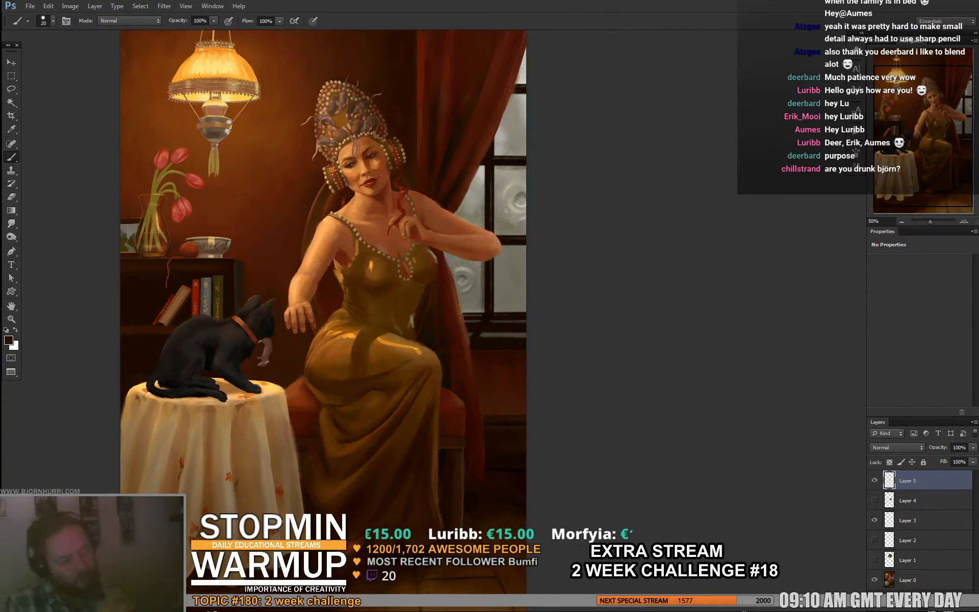
- Resize the brush to 10 px and then 37 px for dark touch-ups on the curtain beside the head and shoulder
{"action": "right_click", "coordinate": [426, 179]}
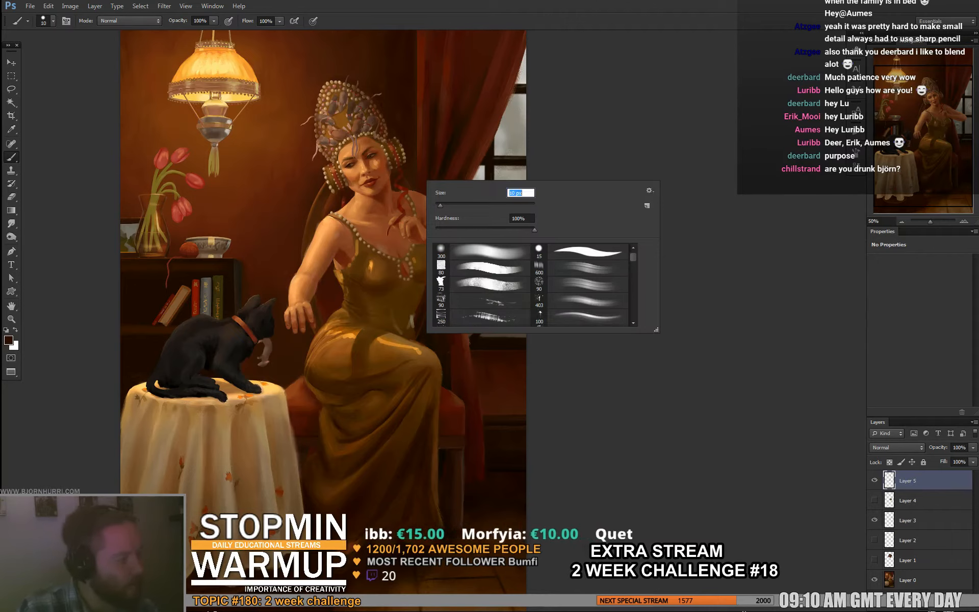
{"action": "type", "text": "10"}
{"action": "key", "text": "Return"}
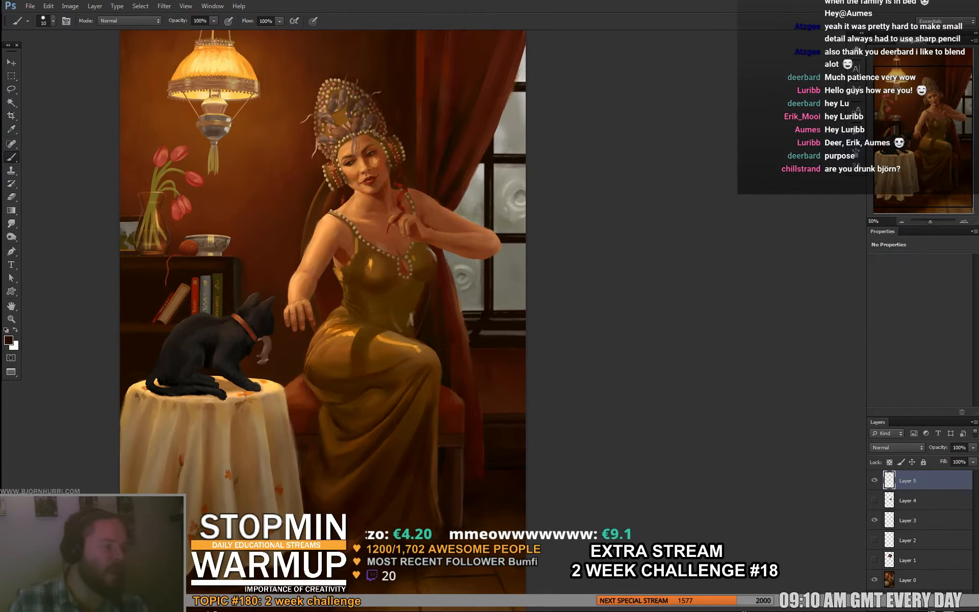
{"action": "right_click", "coordinate": [438, 188]}
{"action": "left_click", "coordinate": [464, 211]}
{"action": "key", "text": "Return"}
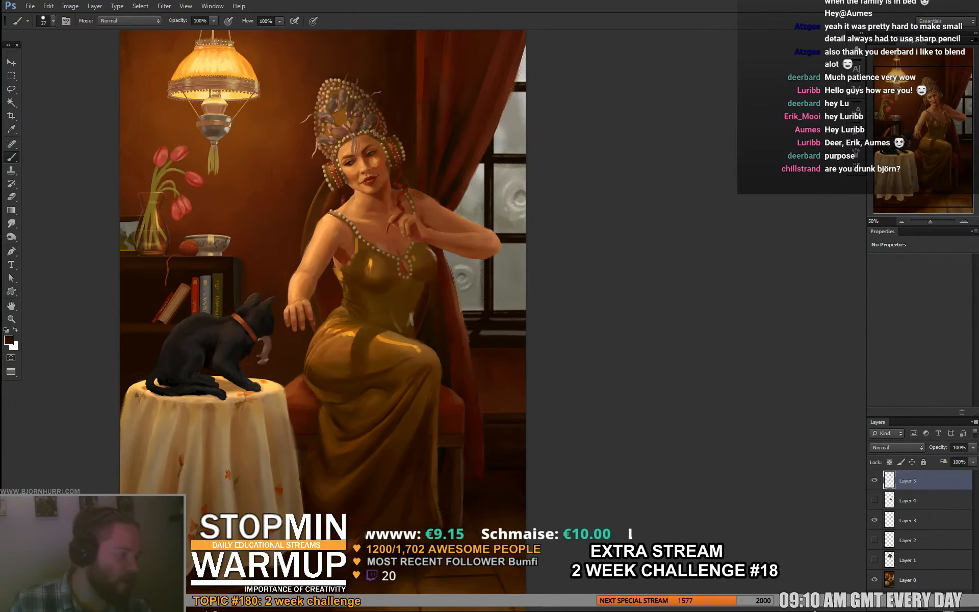
{"action": "left_click_drag", "start_coordinate": [429, 166], "coordinate": [397, 201]}
{"action": "left_click", "coordinate": [398, 202], "text": "alt"}
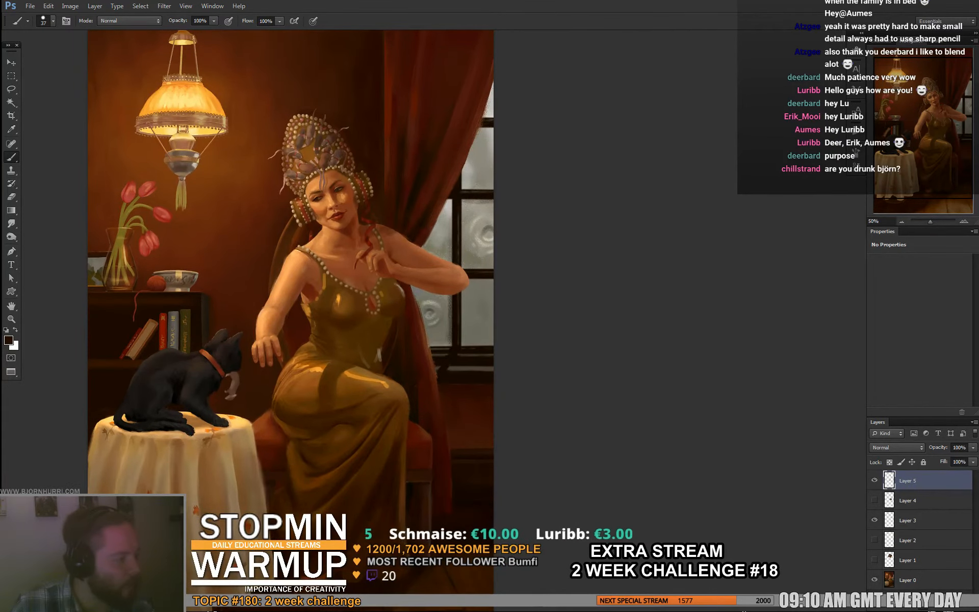
{"action": "left_click_drag", "start_coordinate": [357, 295], "coordinate": [365, 237]}
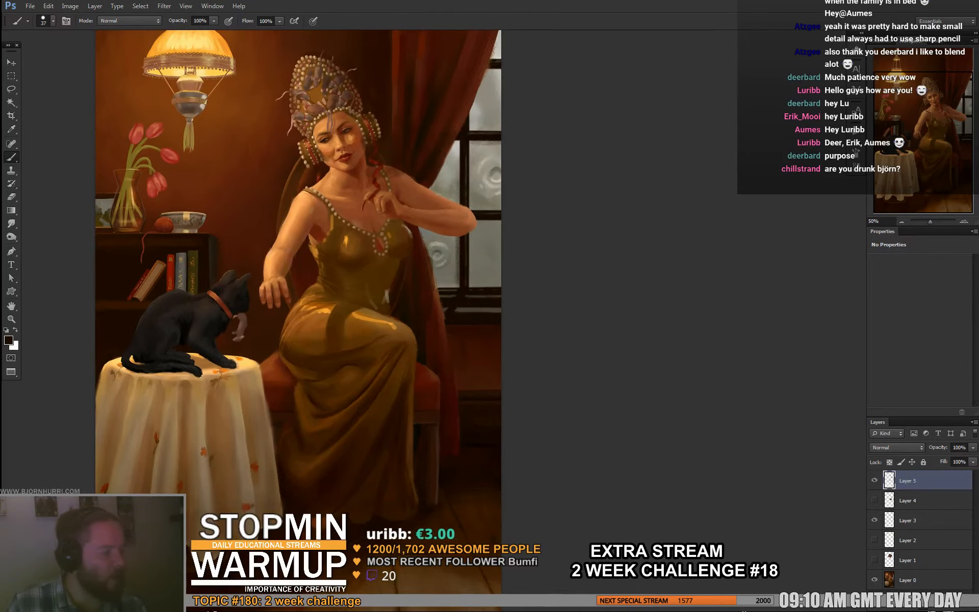
{"action": "left_click_drag", "start_coordinate": [431, 288], "coordinate": [421, 265]}
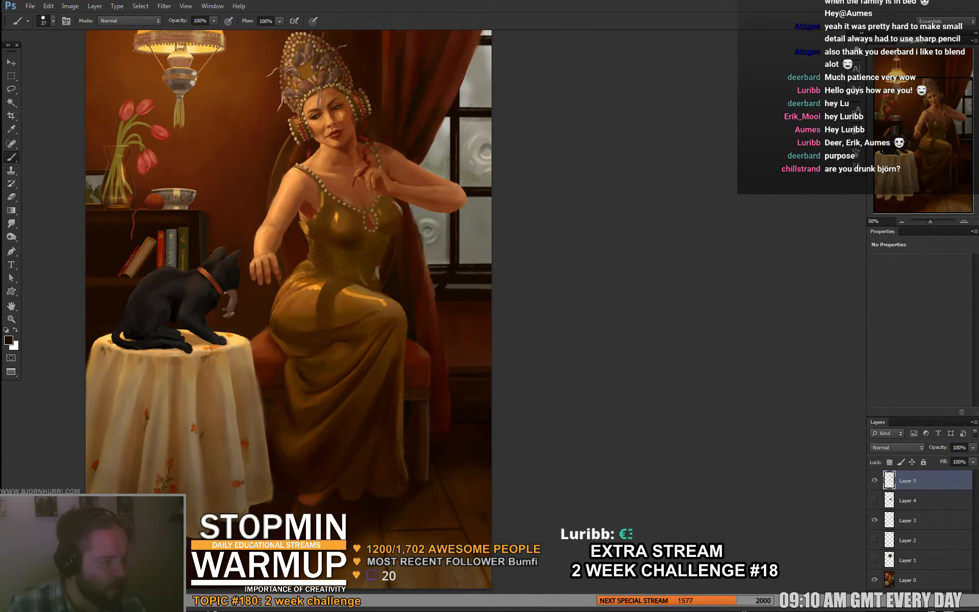
{"action": "mouse_move", "coordinate": [357, 244]}
{"action": "left_mouse_down"}
{"action": "mouse_move", "coordinate": [356, 311]}
{"action": "mouse_move", "coordinate": [368, 342]}
{"action": "mouse_move", "coordinate": [369, 273]}
{"action": "left_mouse_up"}
- Sample orange-brown tones from the dress and soften the dark shadow band across the thigh, ending on a darker brown
{"action": "left_click", "coordinate": [371, 334], "text": "alt"}
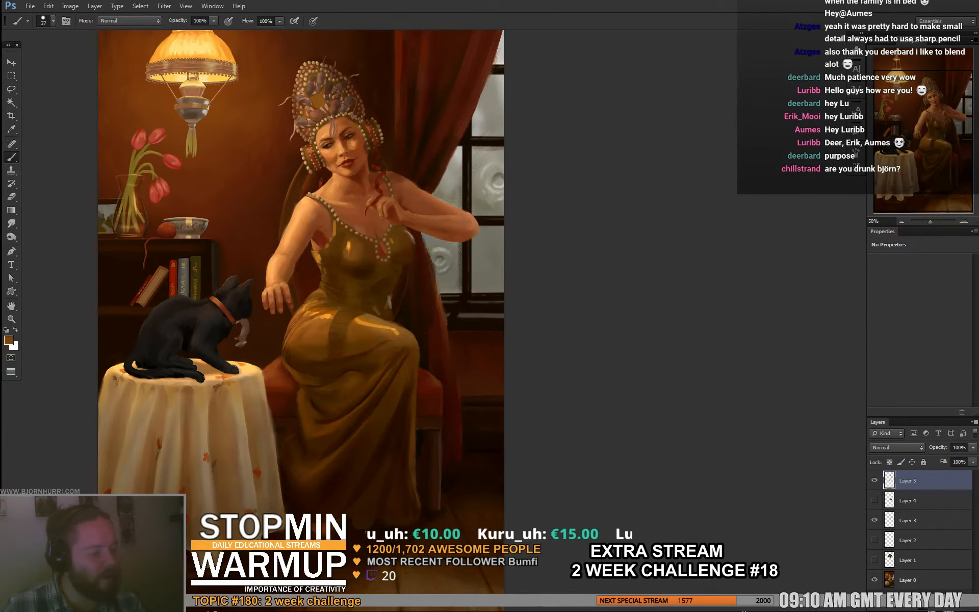
{"action": "left_click", "coordinate": [367, 342], "text": "alt"}
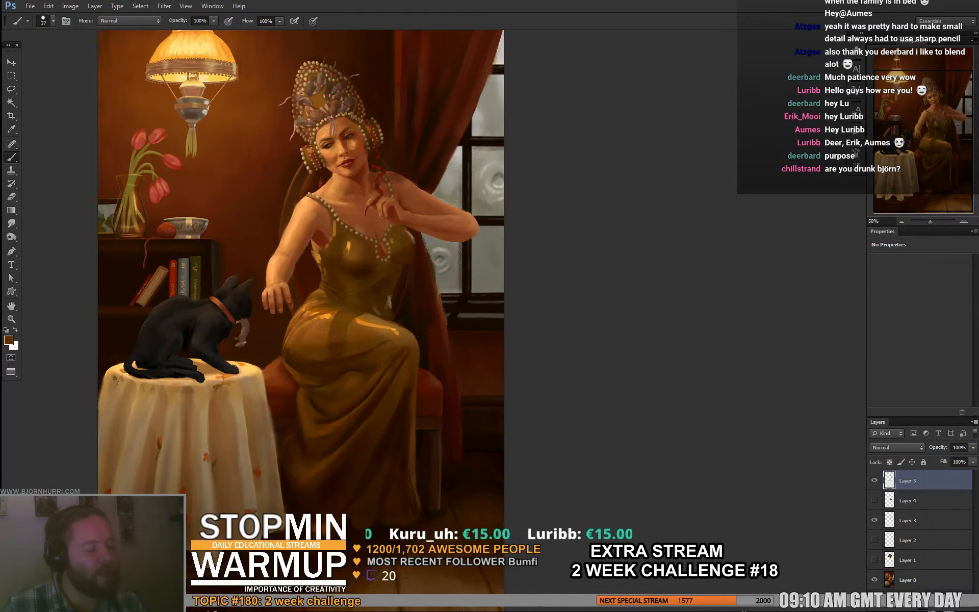
{"action": "left_click", "coordinate": [341, 346], "text": "alt"}
{"action": "left_click_drag", "start_coordinate": [341, 346], "coordinate": [300, 317]}
{"action": "left_click", "coordinate": [333, 353], "text": "alt"}
{"action": "left_click", "coordinate": [262, 360], "text": "alt"}
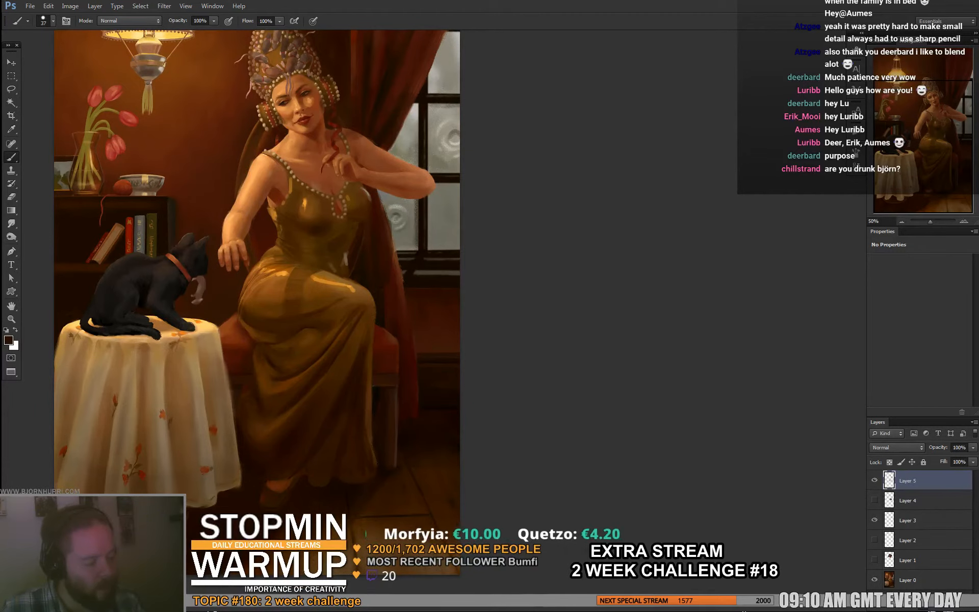
- Set the brush size to 8 px and sample a bright orange from the dress to refine the hip highlight
{"action": "right_click", "coordinate": [257, 330]}
{"action": "key", "text": "Tab"}
{"action": "type", "text": "8"}
{"action": "key", "text": "Return"}
{"action": "left_click", "coordinate": [276, 301], "text": "alt"}
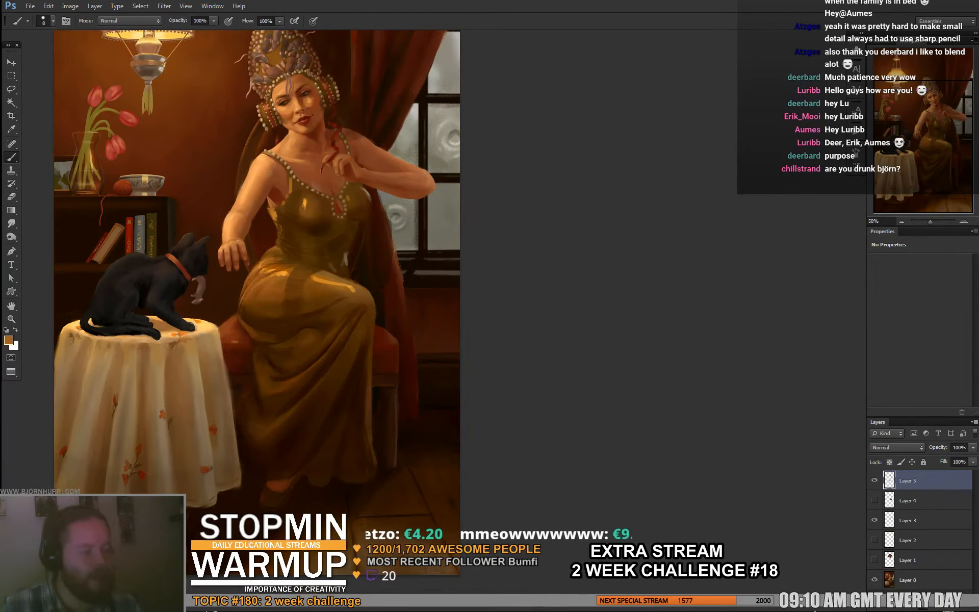
- Set the brush size to 19 px and sample dark red-brown tones from the curtain beside the knee for touch-ups
{"action": "left_click_drag", "start_coordinate": [399, 286], "coordinate": [474, 340]}
{"action": "right_click", "coordinate": [476, 341]}
{"action": "key", "text": "Tab"}
{"action": "type", "text": "19"}
{"action": "key", "text": "Return"}
{"action": "left_click", "coordinate": [469, 337], "text": "alt"}
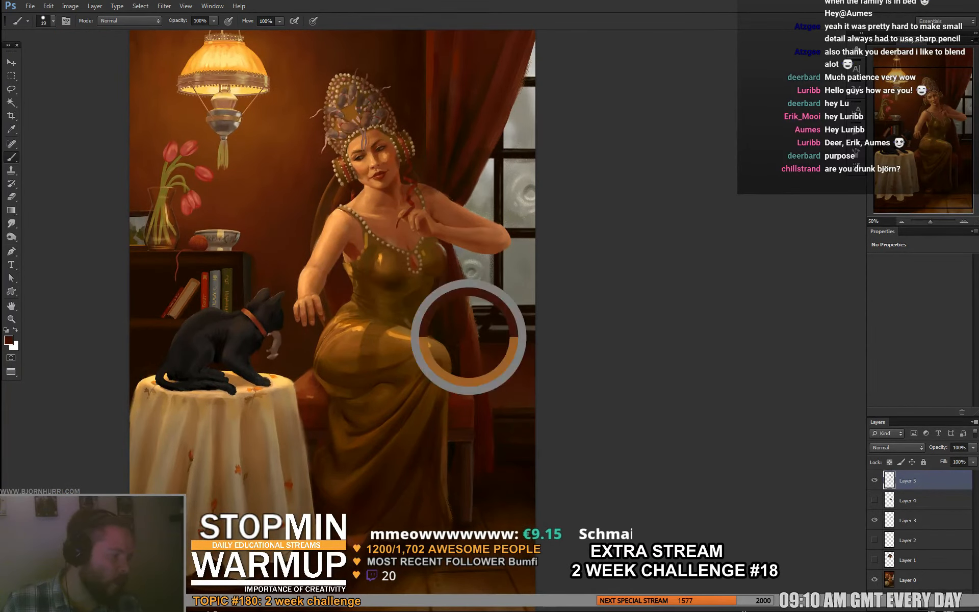
{"action": "left_click", "coordinate": [456, 343], "text": "alt"}
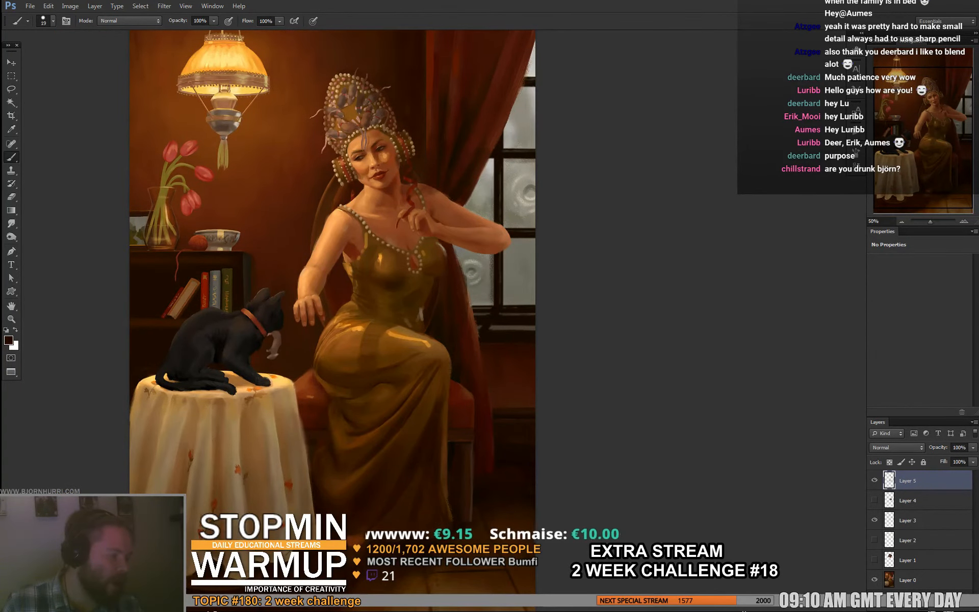
{"action": "left_click_drag", "start_coordinate": [455, 343], "coordinate": [448, 304]}
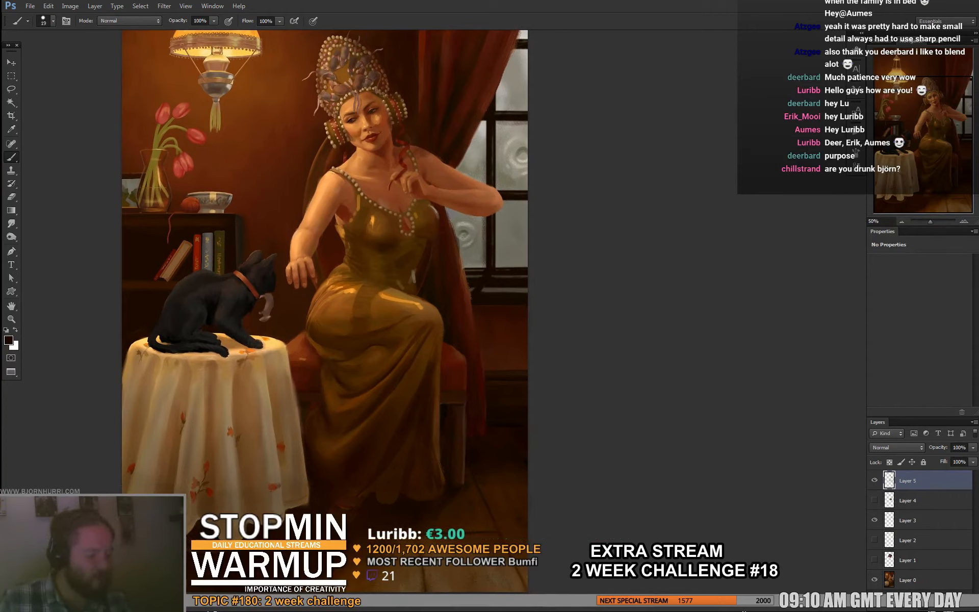
- Choose the textured brush preset, try a 197 px stroke on the lower tablecloth, undo it and set the size to 401 px
{"action": "right_click", "coordinate": [338, 442]}
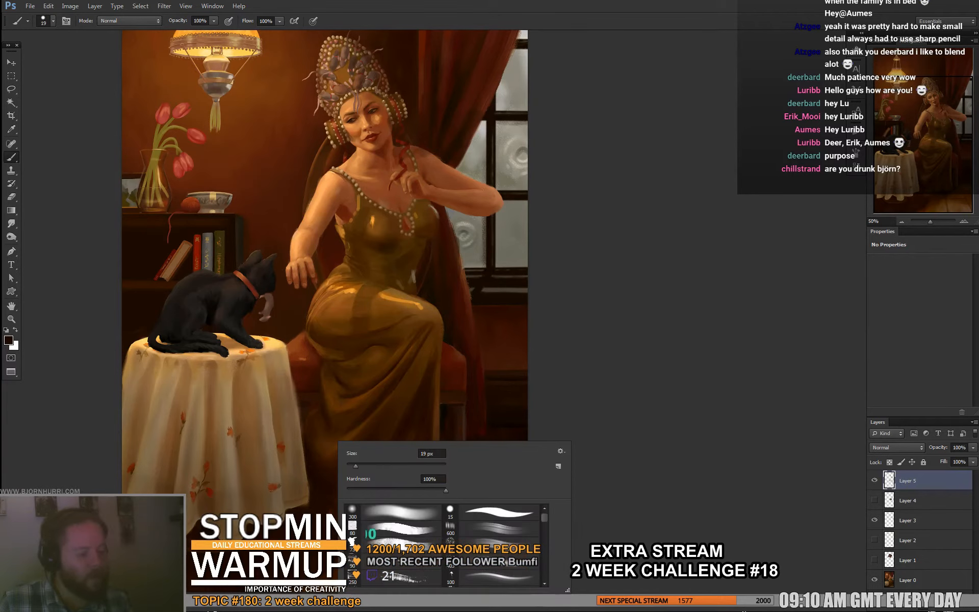
{"action": "left_click", "coordinate": [375, 528]}
{"action": "left_click_drag", "start_coordinate": [363, 466], "coordinate": [371, 466]}
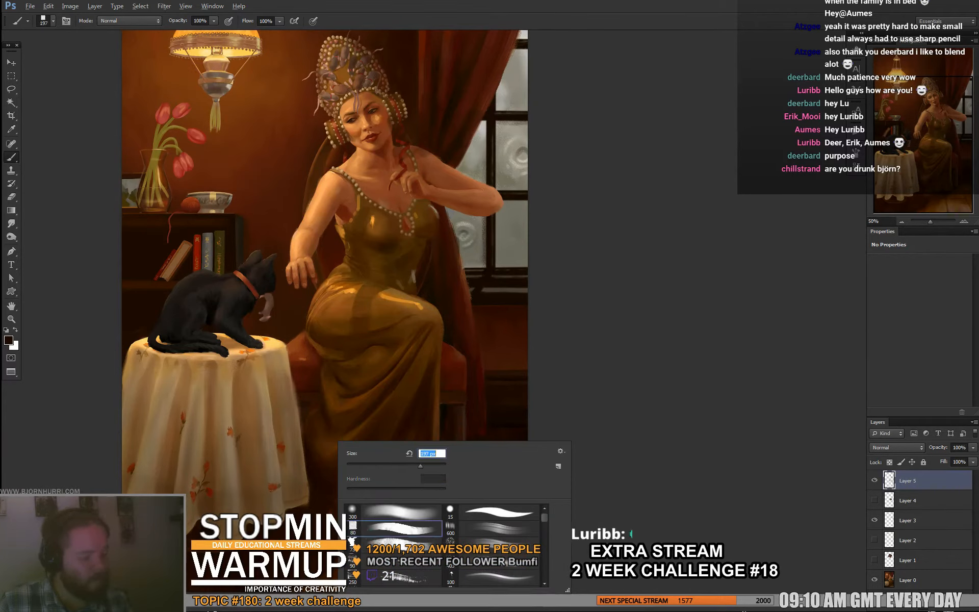
{"action": "key", "text": "Return"}
{"action": "left_click_drag", "start_coordinate": [227, 458], "coordinate": [225, 523]}
{"action": "key", "text": "ctrl+z"}
{"action": "right_click", "coordinate": [271, 471]}
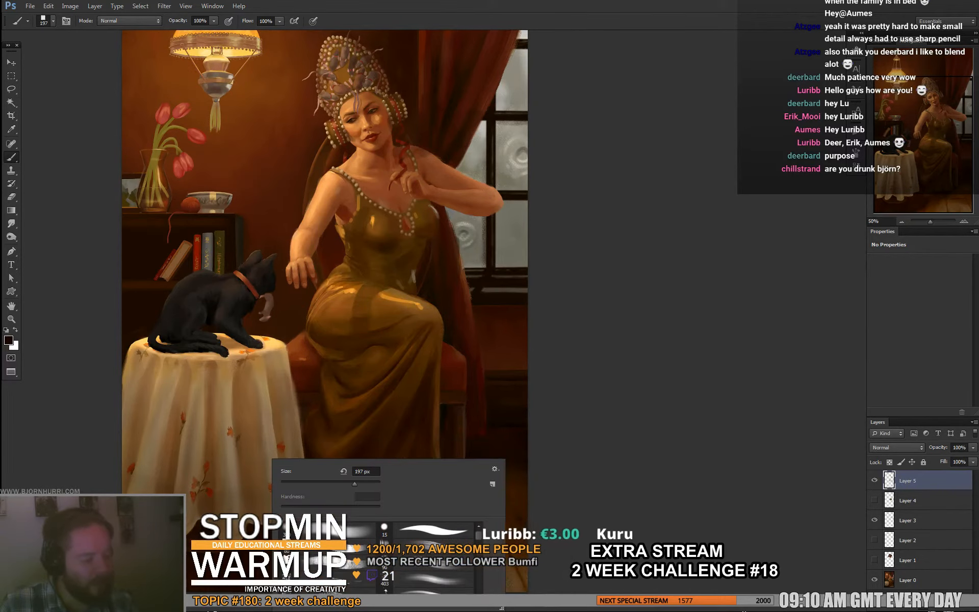
{"action": "type", "text": "401"}
{"action": "key", "text": "Return"}
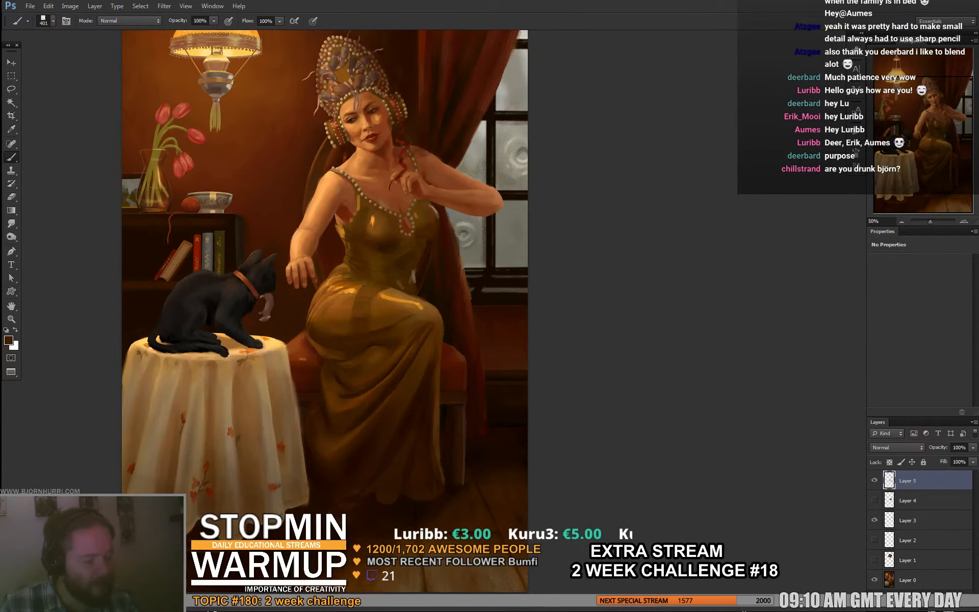
- Sample a dark brown from the floor and shade the lower part of the tablecloth, undoing and repainting the first stroke
{"action": "left_click", "coordinate": [317, 492], "text": "alt"}
{"action": "left_click_drag", "start_coordinate": [148, 493], "coordinate": [154, 445]}
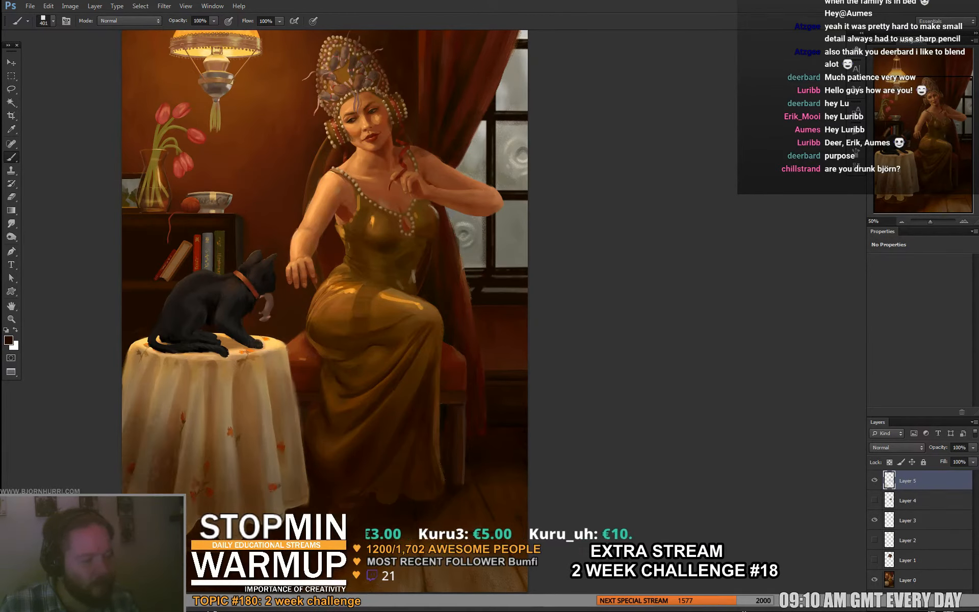
{"action": "key", "text": "ctrl+z"}
{"action": "mouse_move", "coordinate": [128, 487]}
{"action": "left_mouse_down"}
{"action": "mouse_move", "coordinate": [135, 436]}
{"action": "mouse_move", "coordinate": [153, 454]}
{"action": "left_mouse_up"}
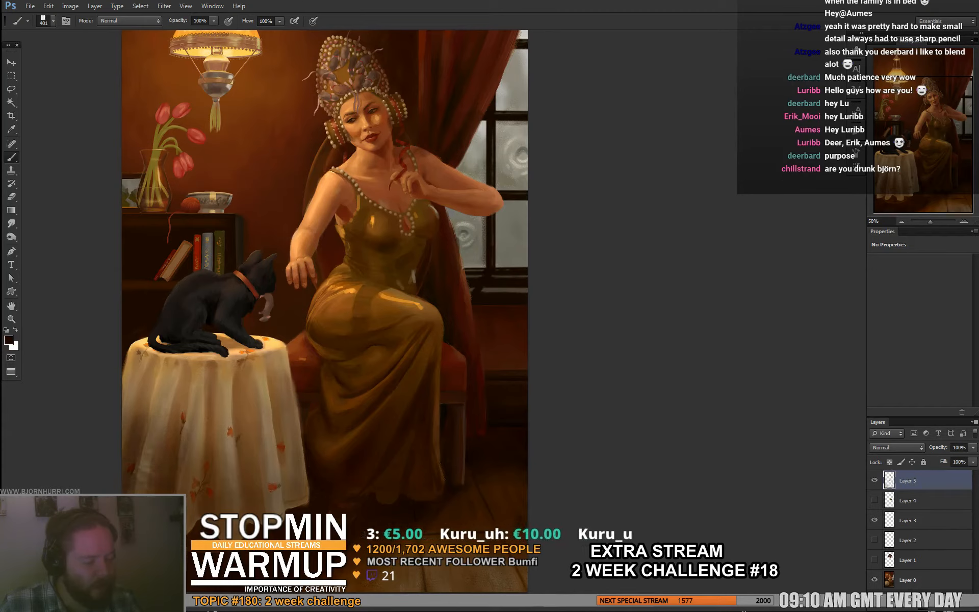
{"action": "mouse_move", "coordinate": [300, 510]}
{"action": "left_mouse_down"}
{"action": "mouse_move", "coordinate": [293, 479]}
{"action": "mouse_move", "coordinate": [285, 484]}
{"action": "mouse_move", "coordinate": [288, 451]}
{"action": "left_mouse_up"}
{"action": "left_click", "coordinate": [302, 477], "text": "alt"}
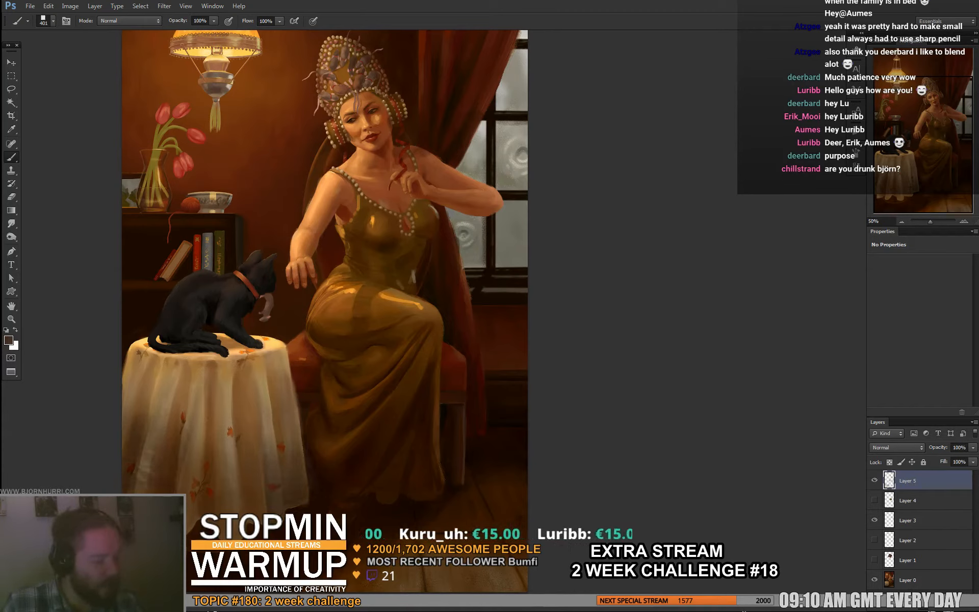
{"action": "left_click_drag", "start_coordinate": [230, 475], "coordinate": [228, 441]}
- Sample mid and darker browns from the tablecloth and extend its shading up the folds
{"action": "left_click", "coordinate": [167, 404], "text": "alt"}
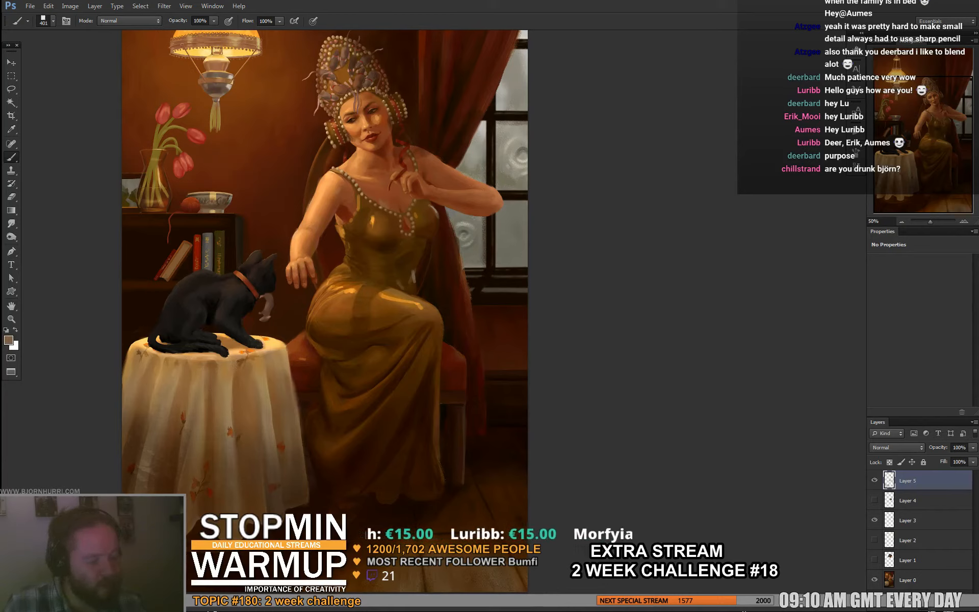
{"action": "left_click", "coordinate": [132, 452], "text": "alt"}
{"action": "left_click_drag", "start_coordinate": [142, 431], "coordinate": [157, 382]}
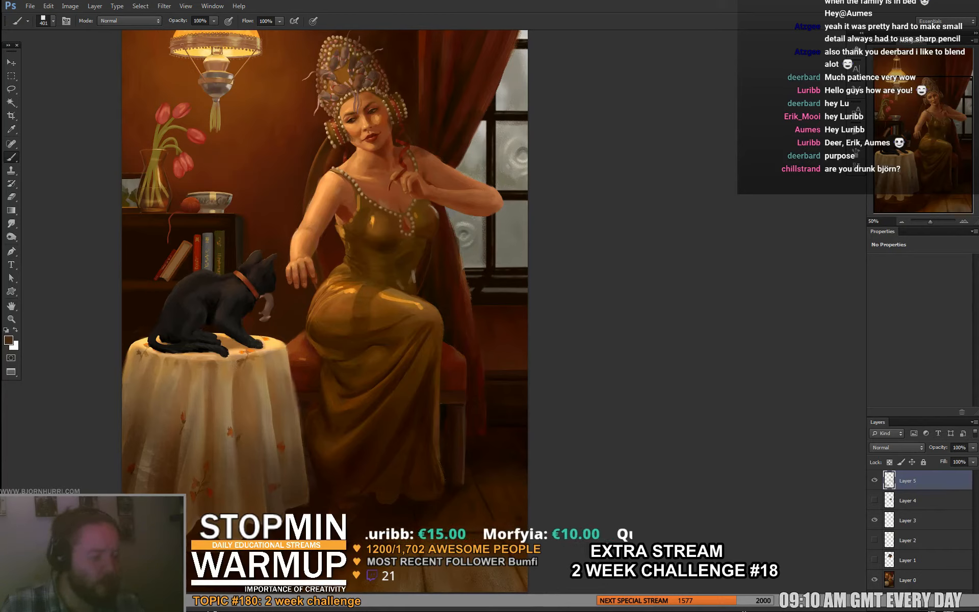
{"action": "left_click_drag", "start_coordinate": [200, 453], "coordinate": [203, 414]}
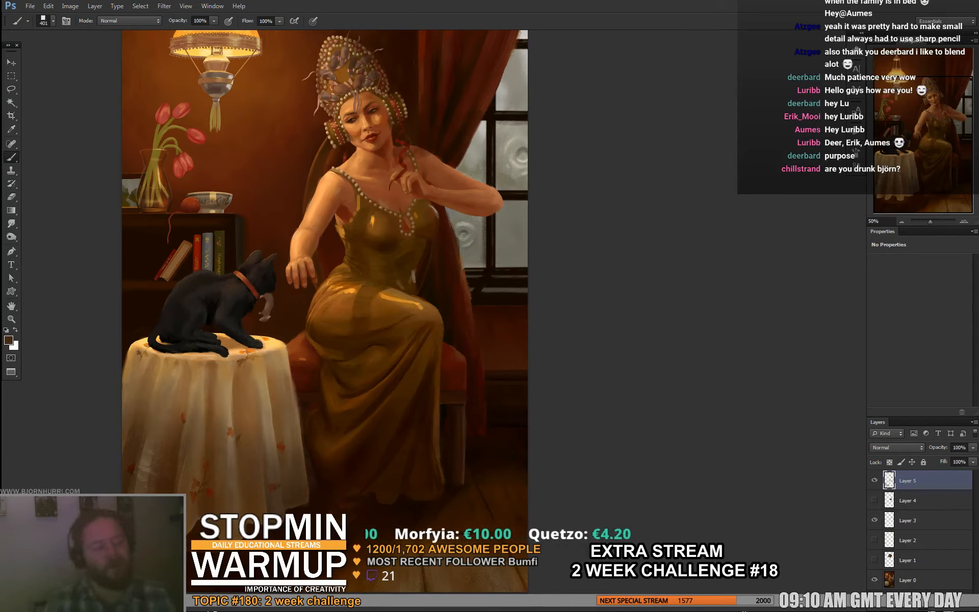
- Reduce the brush to 63 px and blend the tablecloth's folds along both sides with sampled brown and tan tones
{"action": "right_click", "coordinate": [270, 397]}
{"action": "left_click_drag", "start_coordinate": [361, 419], "coordinate": [298, 420]}
{"action": "key", "text": "Return"}
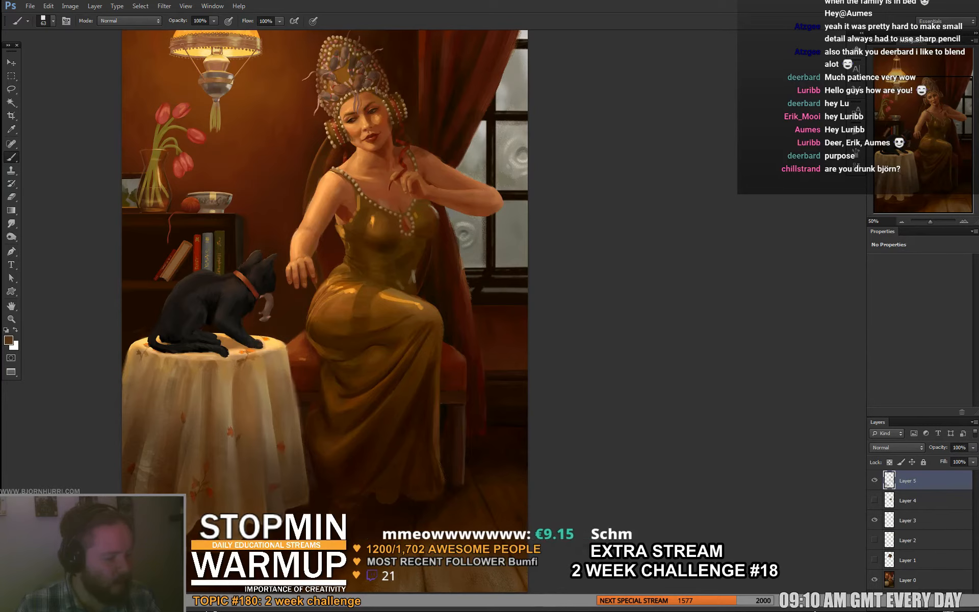
{"action": "left_click", "coordinate": [122, 398], "text": "alt"}
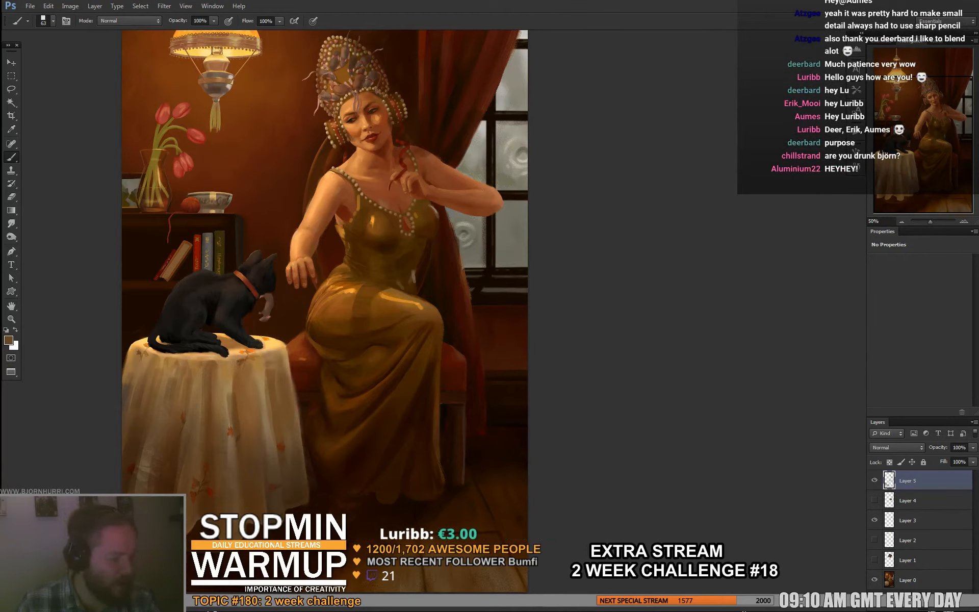
{"action": "left_click", "coordinate": [262, 361], "text": "alt"}
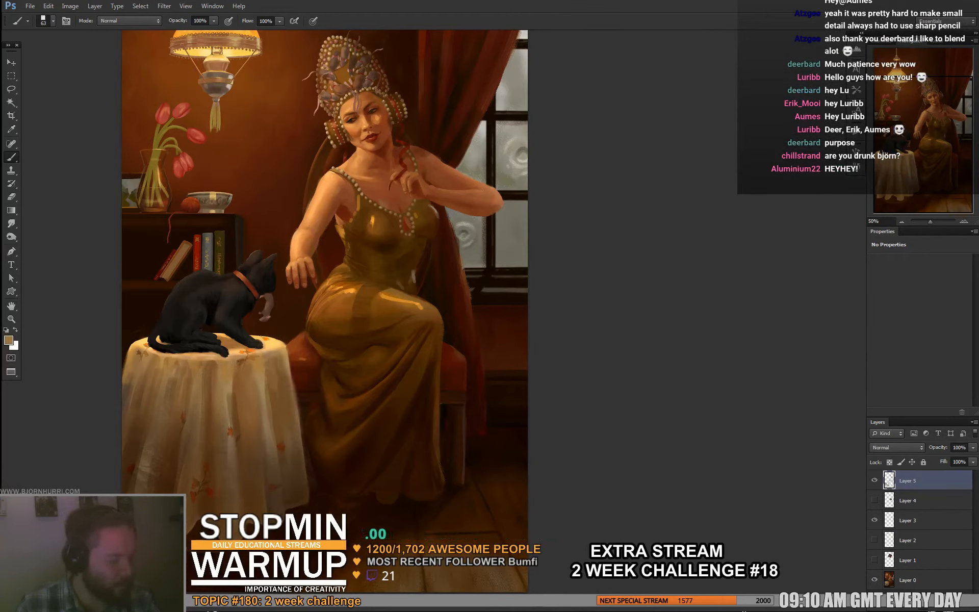
{"action": "left_click_drag", "start_coordinate": [283, 377], "coordinate": [280, 430]}
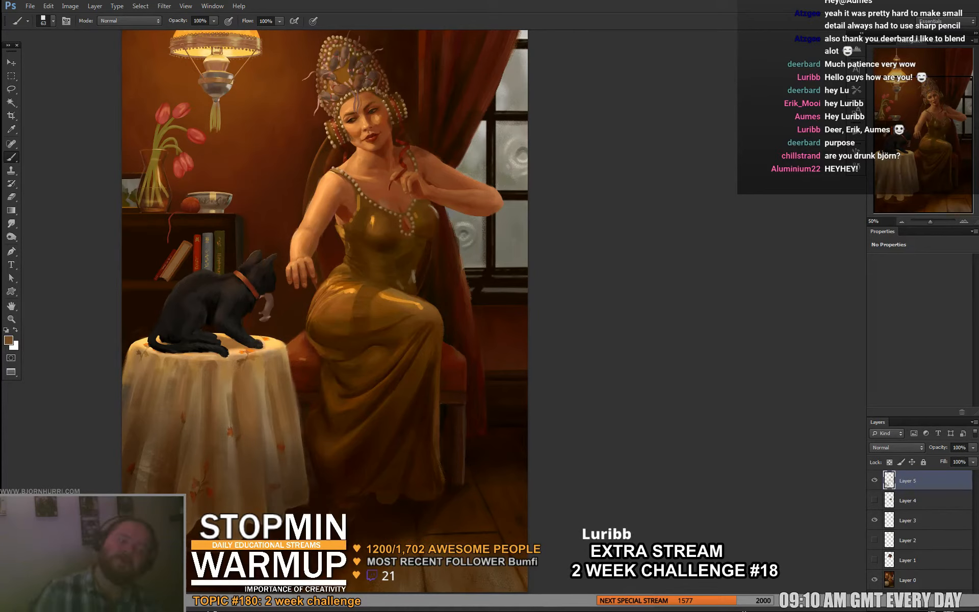
- Sample light tan and dark brown tones and touch up the tabletop and shadows beneath the cat
{"action": "left_click", "coordinate": [242, 350], "text": "alt"}
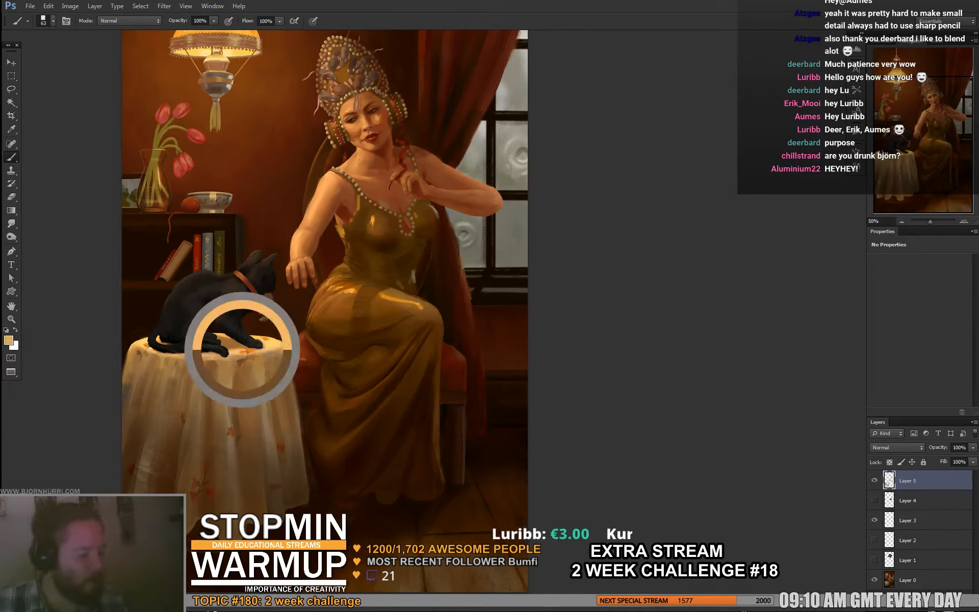
{"action": "left_click", "coordinate": [184, 350], "text": "alt"}
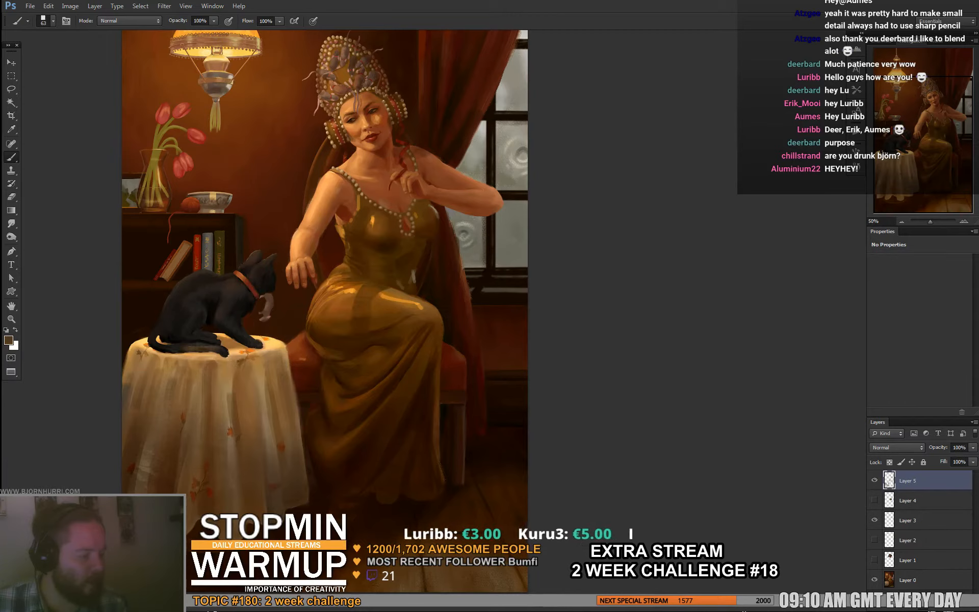
{"action": "left_click", "coordinate": [184, 339], "text": "alt"}
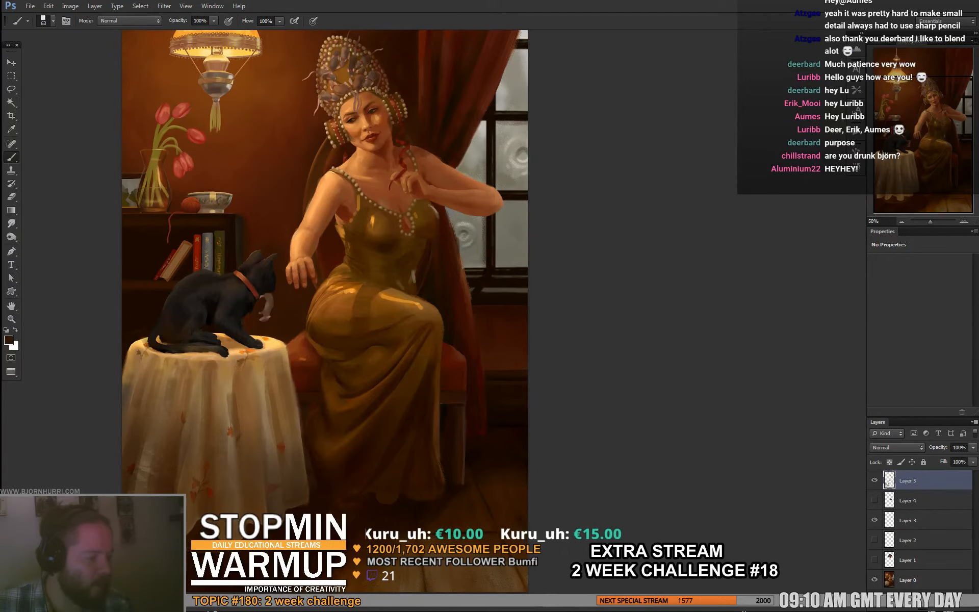
{"action": "left_click", "coordinate": [230, 341], "text": "alt"}
- Reduce the brush to 29 px and rework the glass vase and tulip stems with sampled brown and ochre tones
{"action": "right_click", "coordinate": [286, 304]}
{"action": "left_click", "coordinate": [308, 329]}
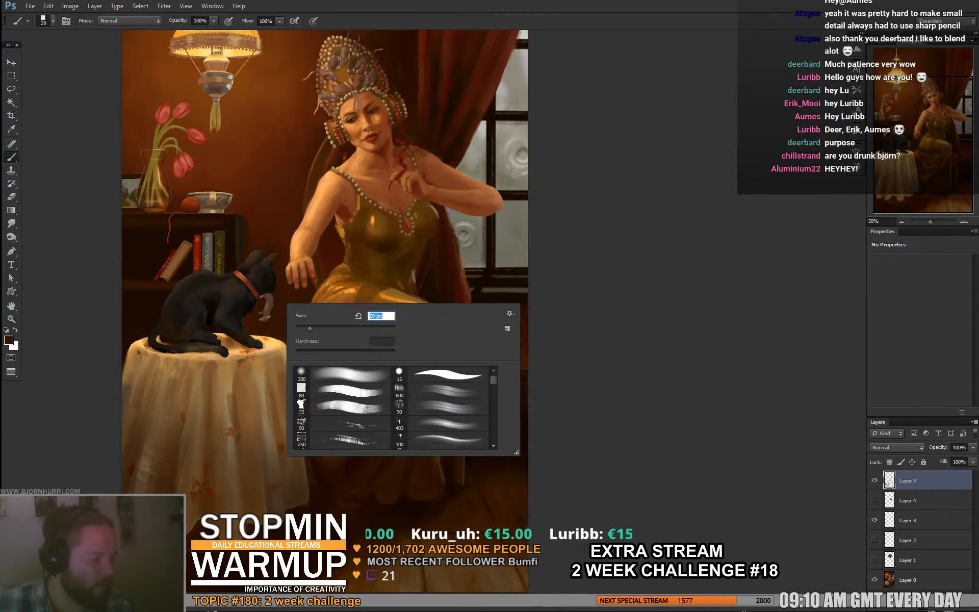
{"action": "key", "text": "Return"}
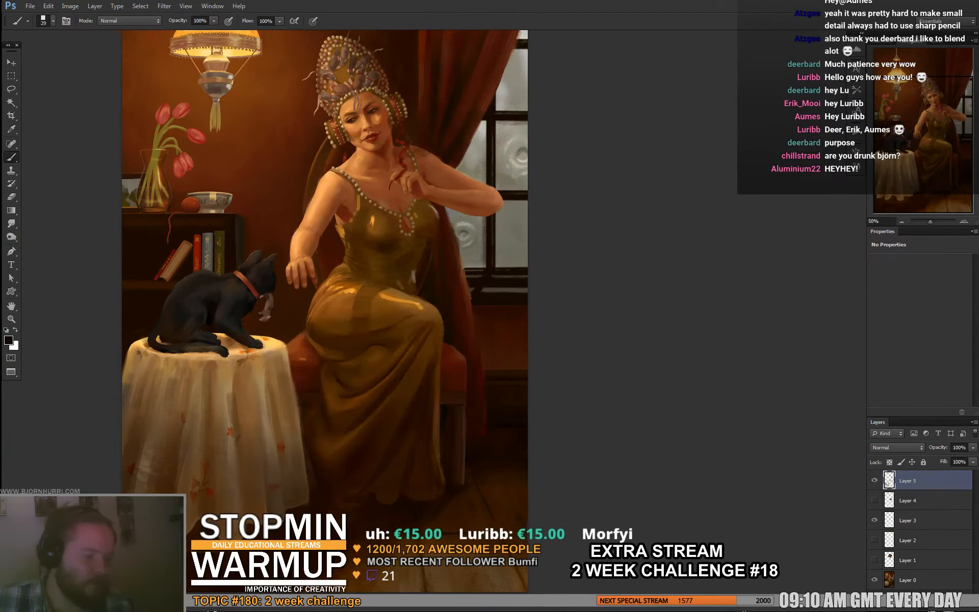
{"action": "left_click_drag", "start_coordinate": [306, 286], "coordinate": [278, 330]}
{"action": "left_click", "coordinate": [124, 254], "text": "alt"}
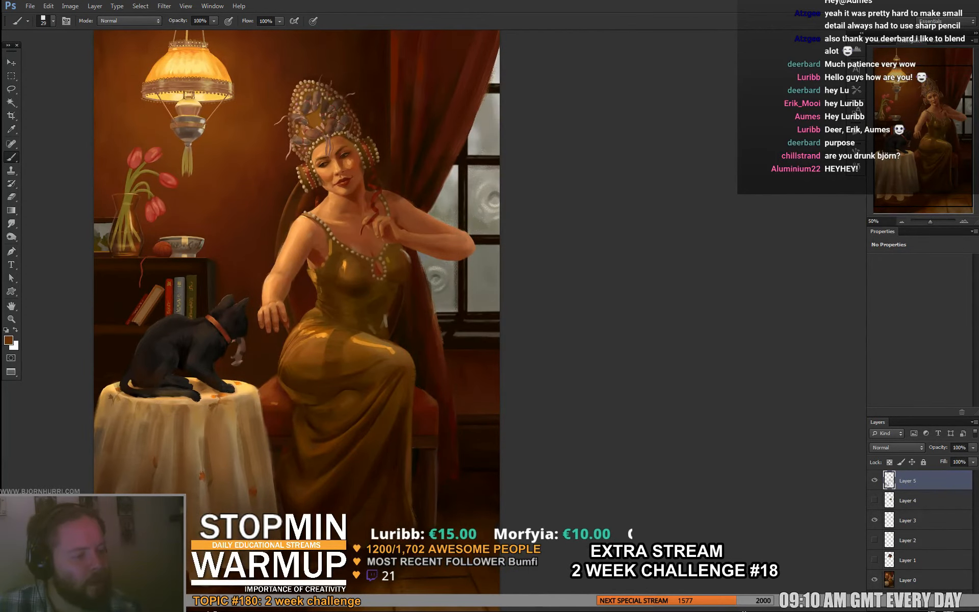
{"action": "left_click_drag", "start_coordinate": [125, 212], "coordinate": [134, 175]}
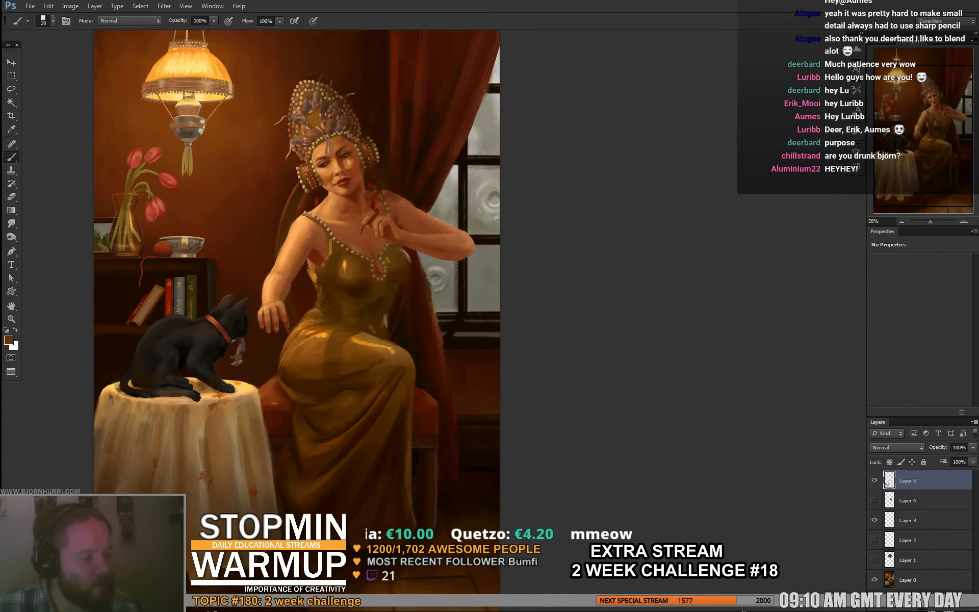
{"action": "left_click", "coordinate": [125, 243], "text": "alt"}
{"action": "left_click", "coordinate": [113, 225], "text": "alt"}
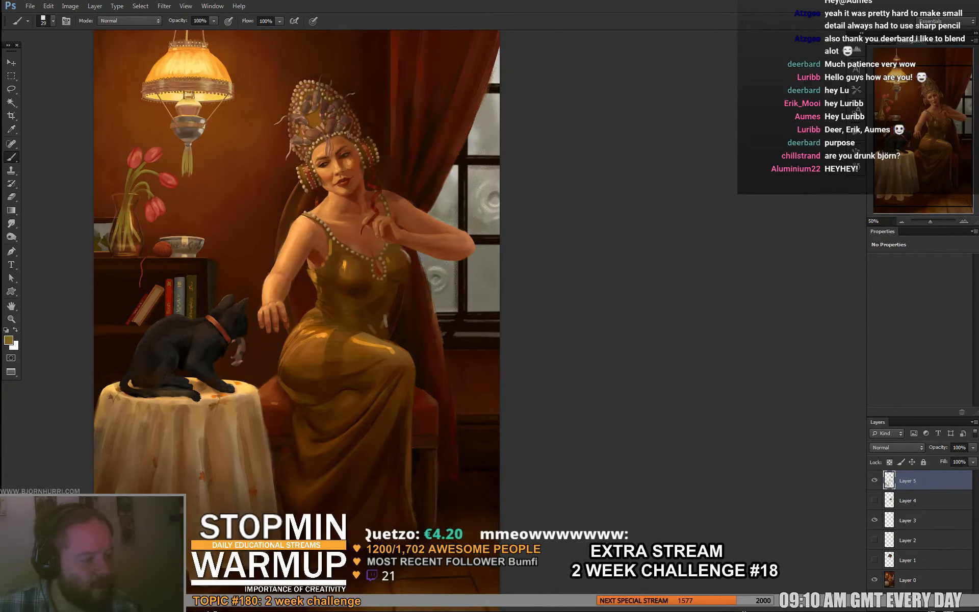
- Sample reddish-brown and red tones and tone the drooping tulips beside the vase
{"action": "left_click", "coordinate": [150, 228], "text": "alt"}
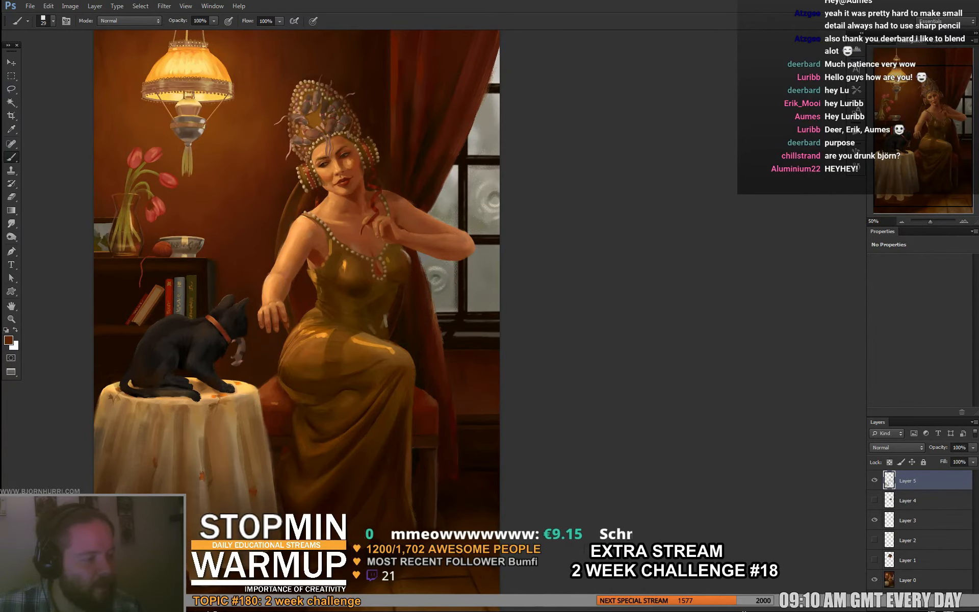
{"action": "left_click_drag", "start_coordinate": [150, 212], "coordinate": [201, 252]}
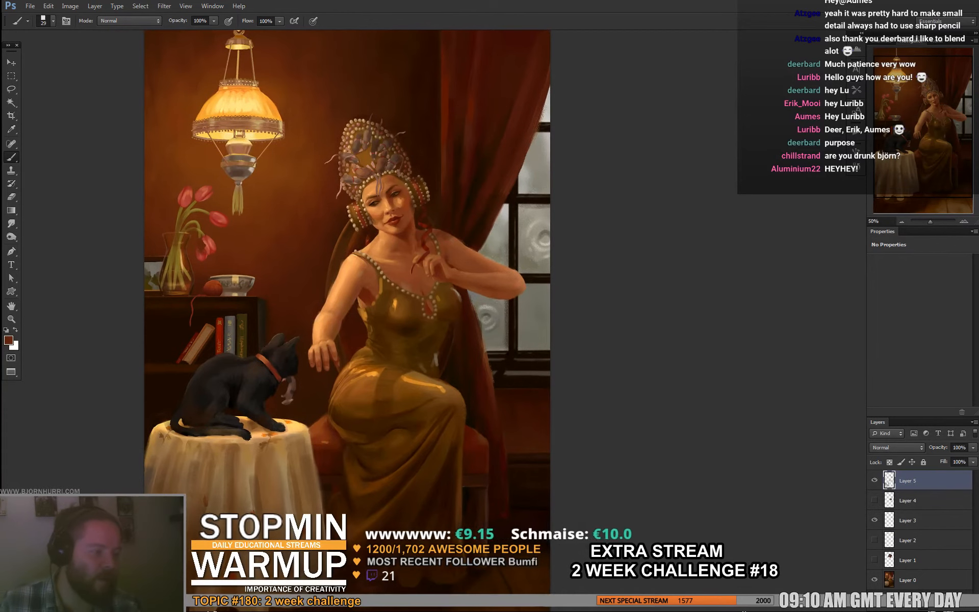
{"action": "left_click", "coordinate": [206, 240], "text": "alt"}
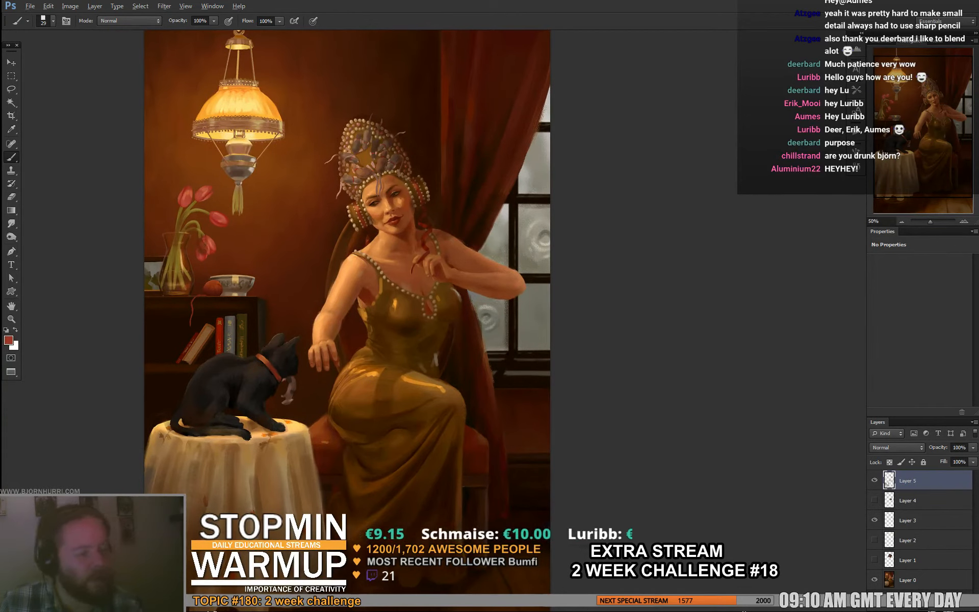
{"action": "left_click", "coordinate": [197, 246], "text": "alt"}
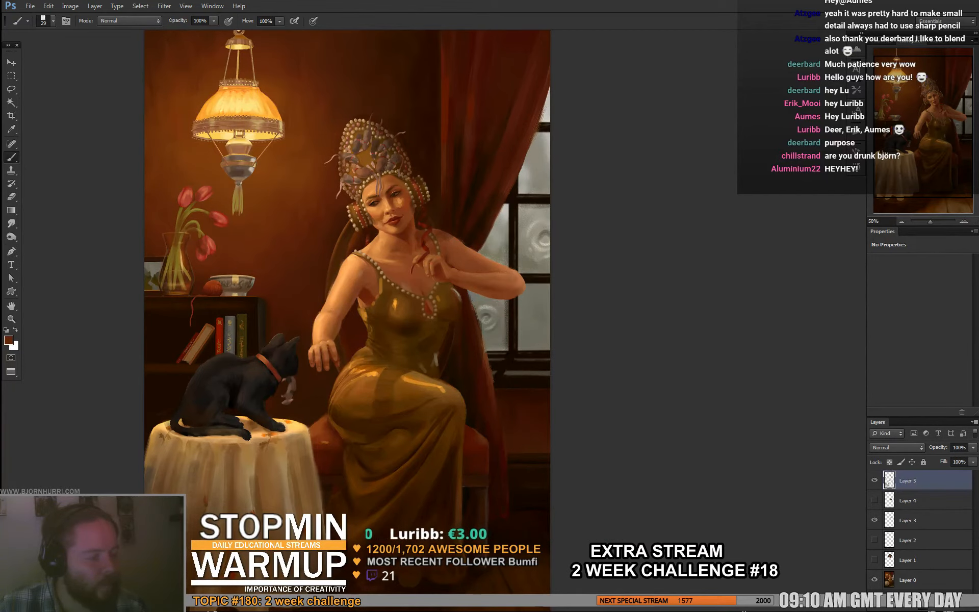
- Sample a muted brown and a near-black and shade the bowl and the shelf around it
{"action": "left_click_drag", "start_coordinate": [326, 255], "coordinate": [337, 300]}
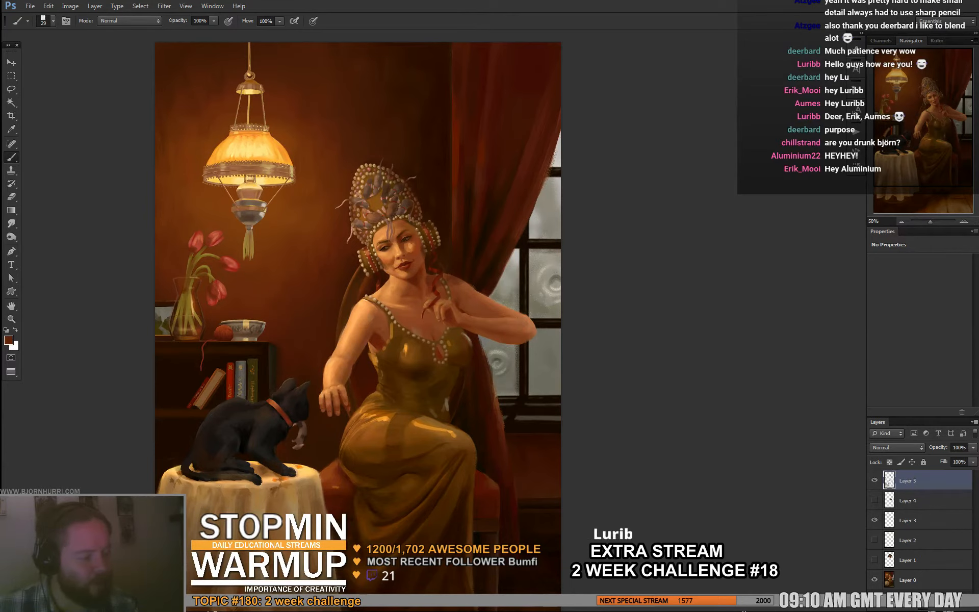
{"action": "left_click_drag", "start_coordinate": [337, 300], "coordinate": [337, 297]}
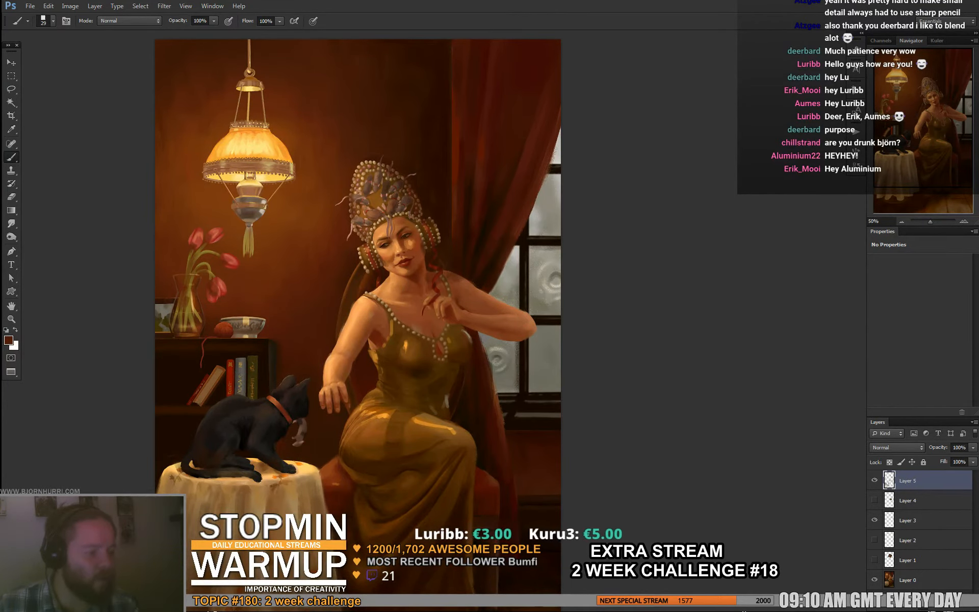
{"action": "left_click_drag", "start_coordinate": [337, 300], "coordinate": [321, 291]}
{"action": "left_click", "coordinate": [236, 321], "text": "alt"}
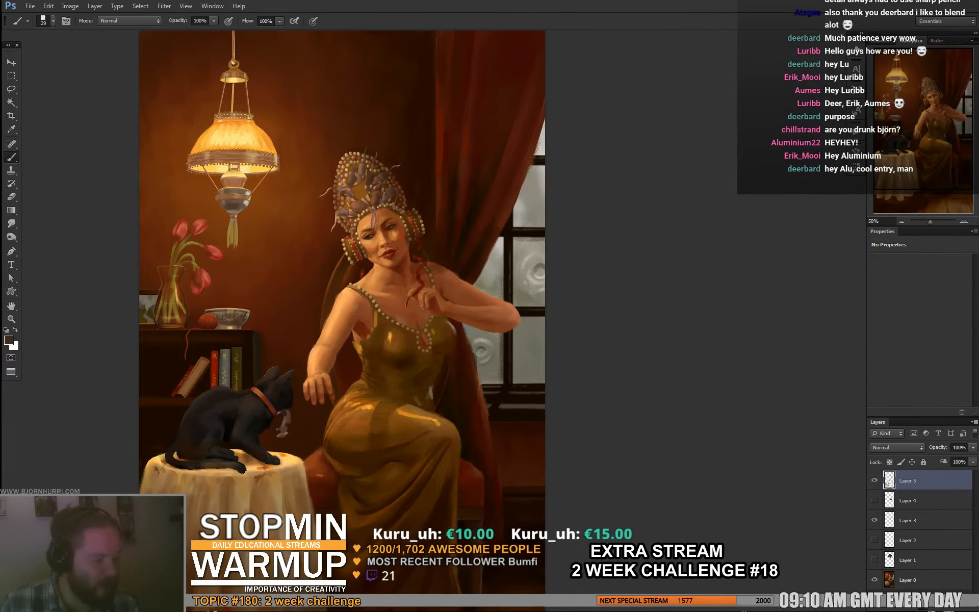
{"action": "mouse_move", "coordinate": [326, 306]}
{"action": "left_mouse_down"}
{"action": "mouse_move", "coordinate": [300, 273]}
{"action": "mouse_move", "coordinate": [314, 272]}
{"action": "left_mouse_up"}
{"action": "left_click", "coordinate": [246, 326], "text": "alt"}
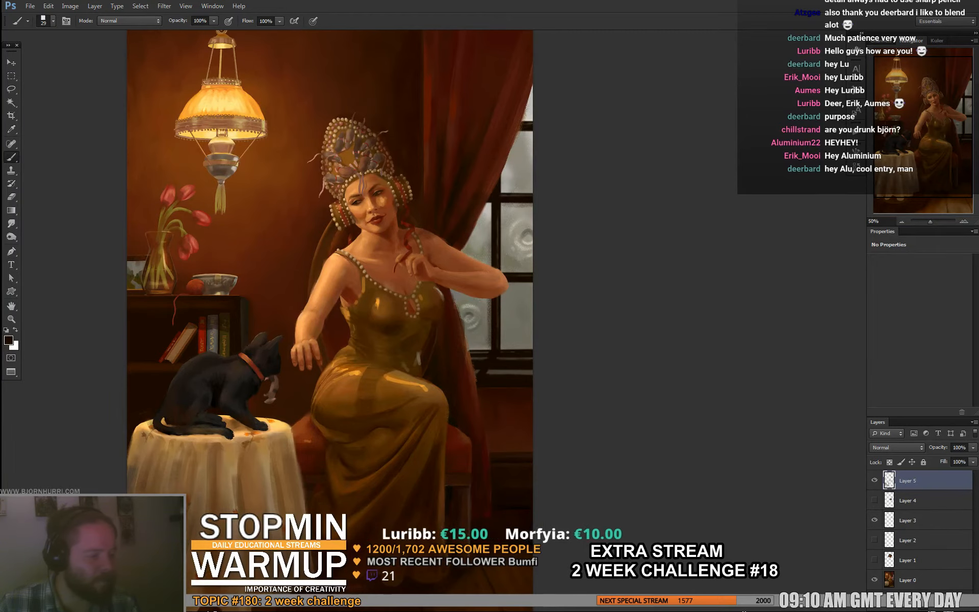
{"action": "left_click_drag", "start_coordinate": [327, 326], "coordinate": [343, 259]}
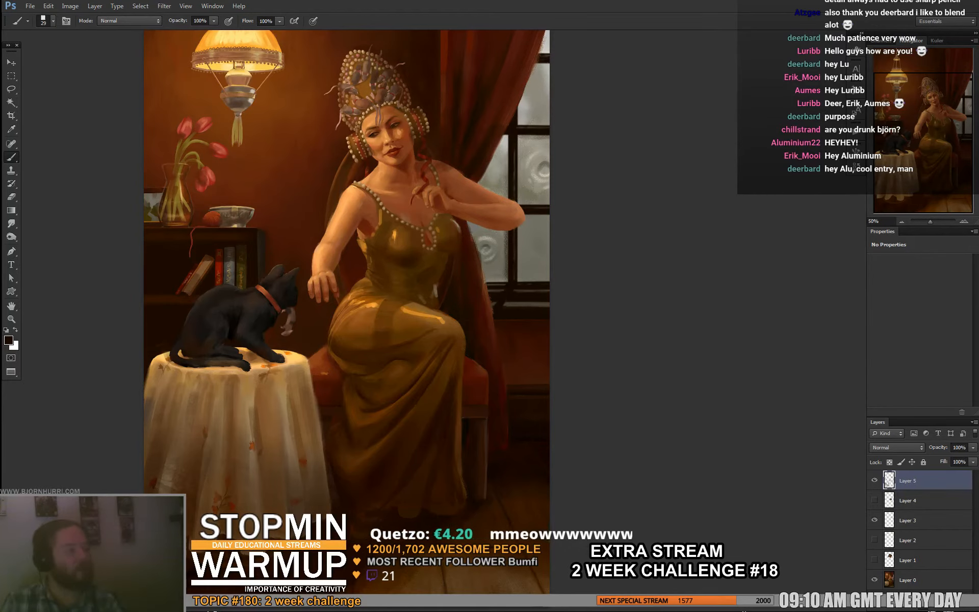
{"action": "scroll", "coordinate": [347, 306], "scroll_direction": "up", "scroll_amount": 2}
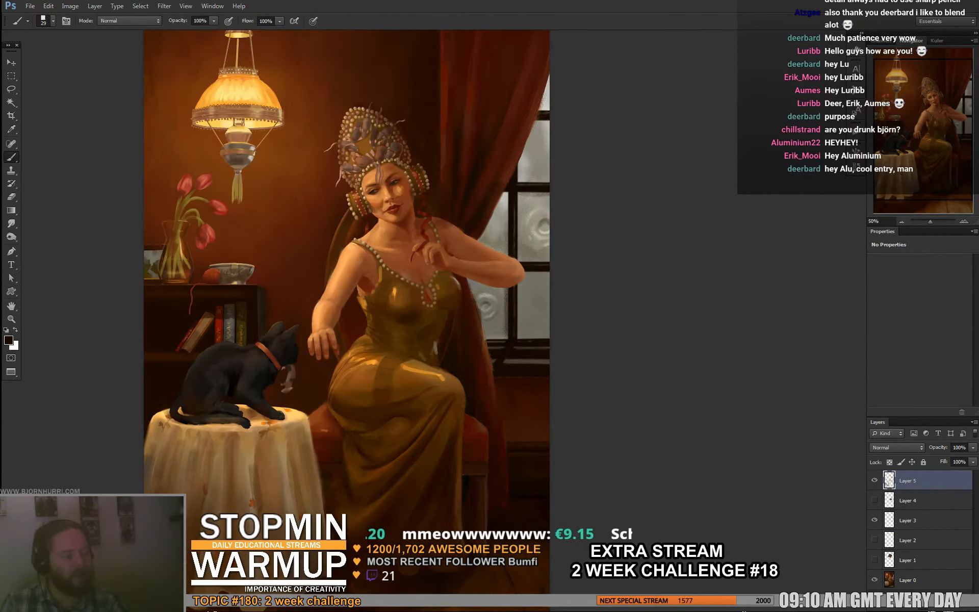
- Sample dark red-brown and light orange skin tones and paint lamp light and shadow on the woman's extended arm
{"action": "left_click", "coordinate": [365, 282], "text": "alt"}
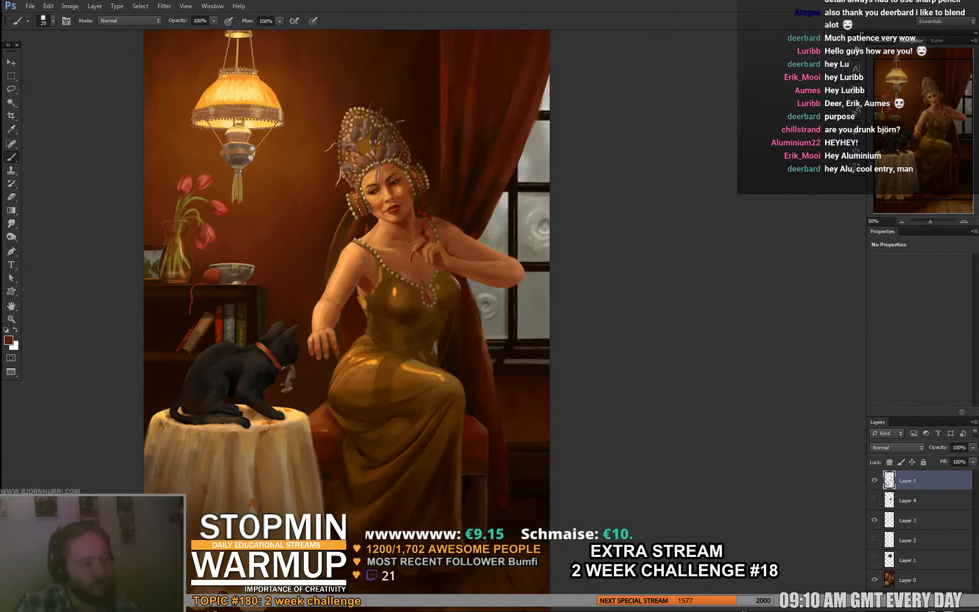
{"action": "left_click", "coordinate": [338, 291], "text": "alt"}
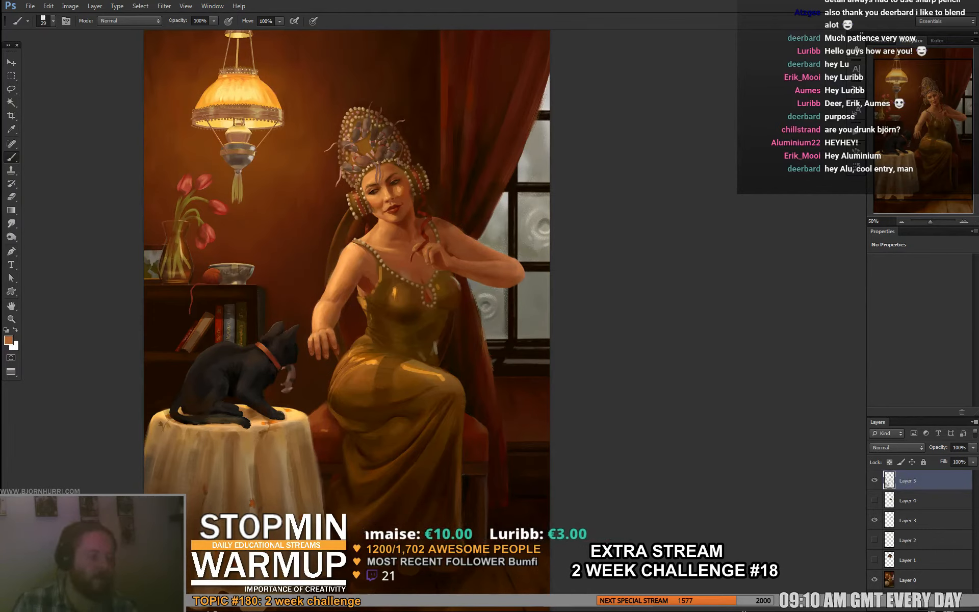
{"action": "left_click", "coordinate": [339, 284], "text": "alt"}
{"action": "left_click_drag", "start_coordinate": [333, 285], "coordinate": [328, 297]}
{"action": "left_click", "coordinate": [335, 278], "text": "alt"}
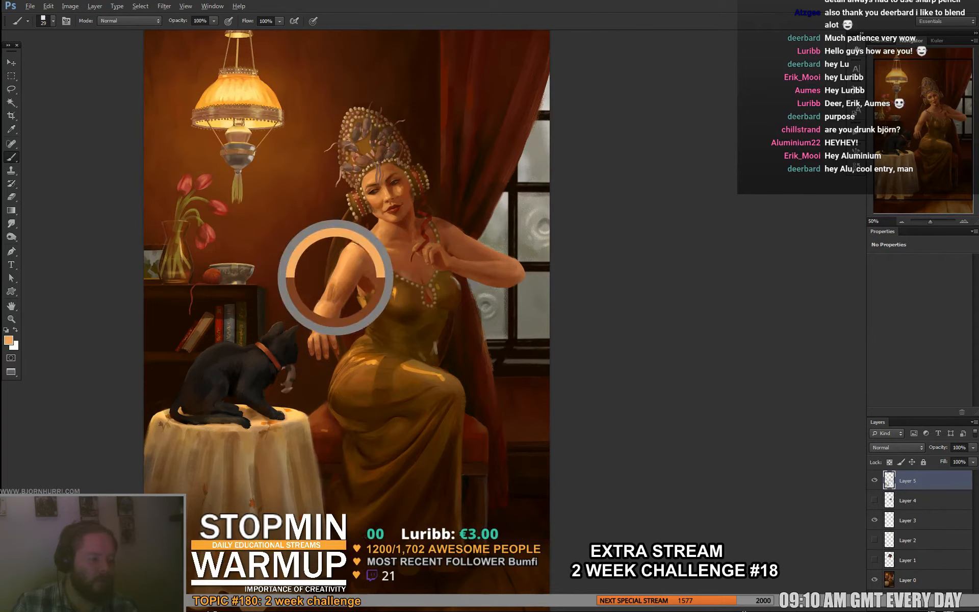
{"action": "left_click", "coordinate": [333, 294], "text": "alt"}
- Reduce the brush to 12 px and refine the edge of the forearm highlight with sampled orange-brown tones
{"action": "right_click", "coordinate": [378, 275]}
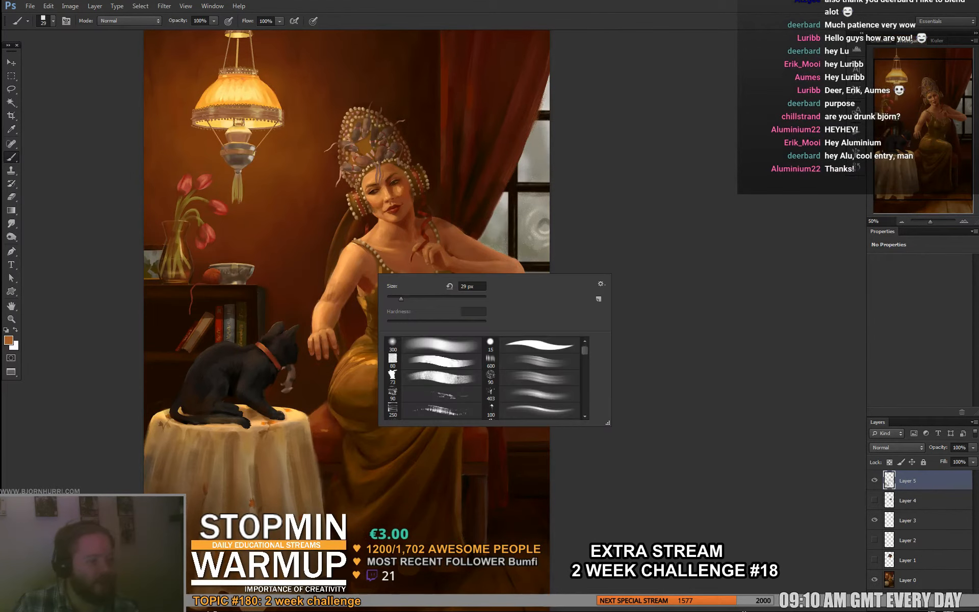
{"action": "key", "text": "Return"}
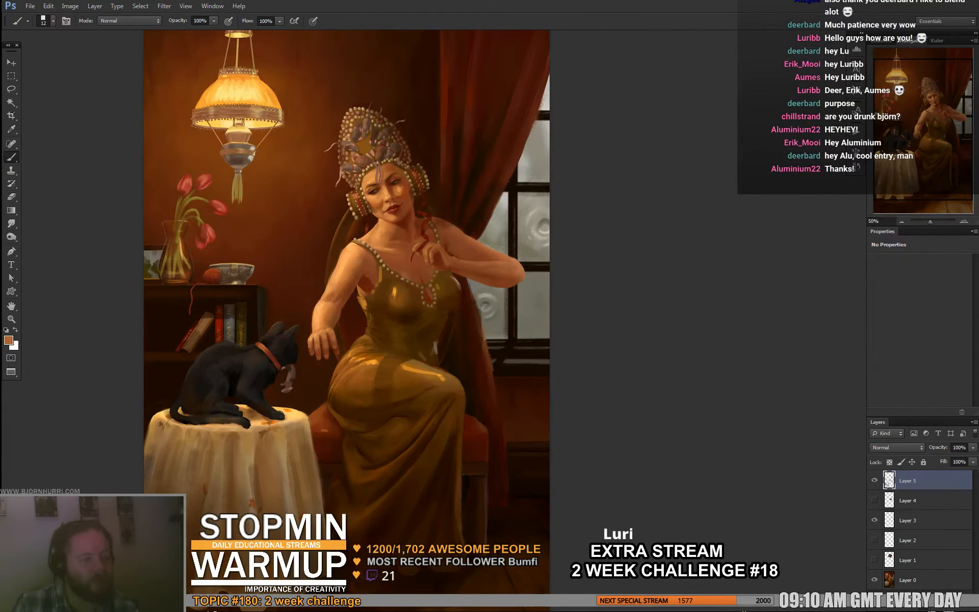
{"action": "left_click", "coordinate": [337, 298], "text": "alt"}
{"action": "left_click", "coordinate": [335, 298], "text": "alt"}
- Enlarge the brush to 21 px and blend the light along the extended arm with sampled skin tones
{"action": "right_click", "coordinate": [344, 306]}
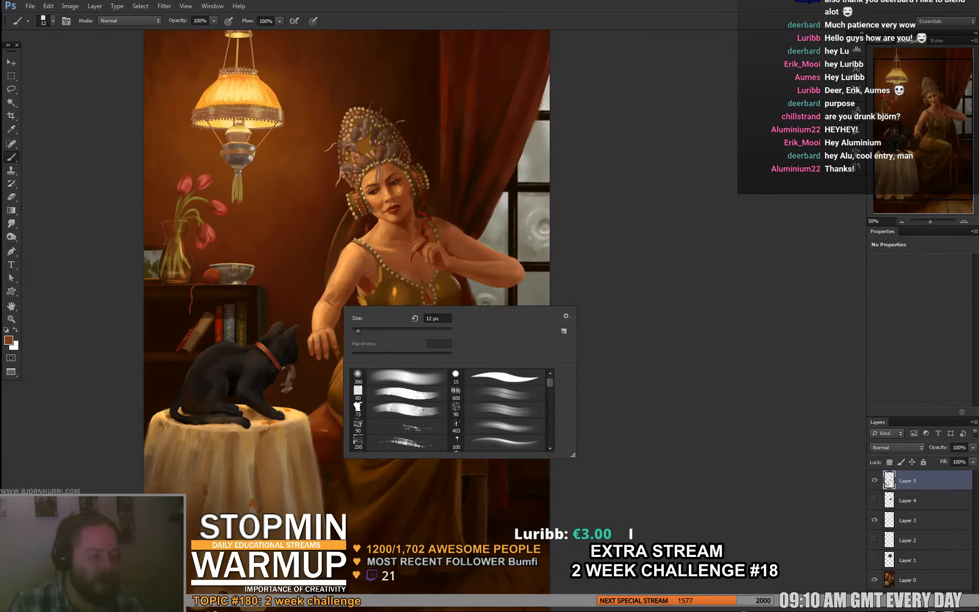
{"action": "left_click", "coordinate": [362, 331]}
{"action": "key", "text": "Return"}
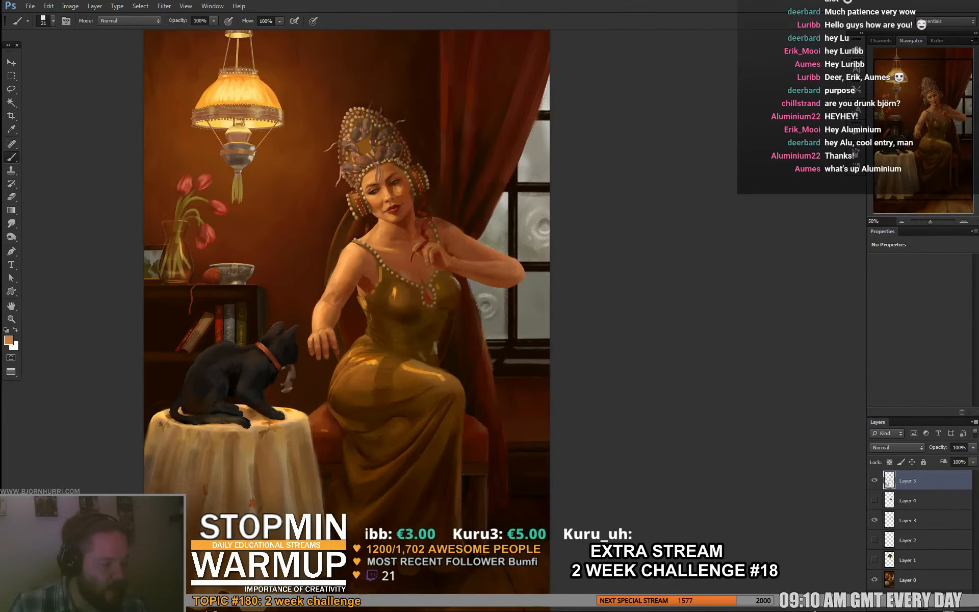
{"action": "left_click", "coordinate": [345, 283], "text": "alt"}
{"action": "left_click_drag", "start_coordinate": [346, 279], "coordinate": [349, 275]}
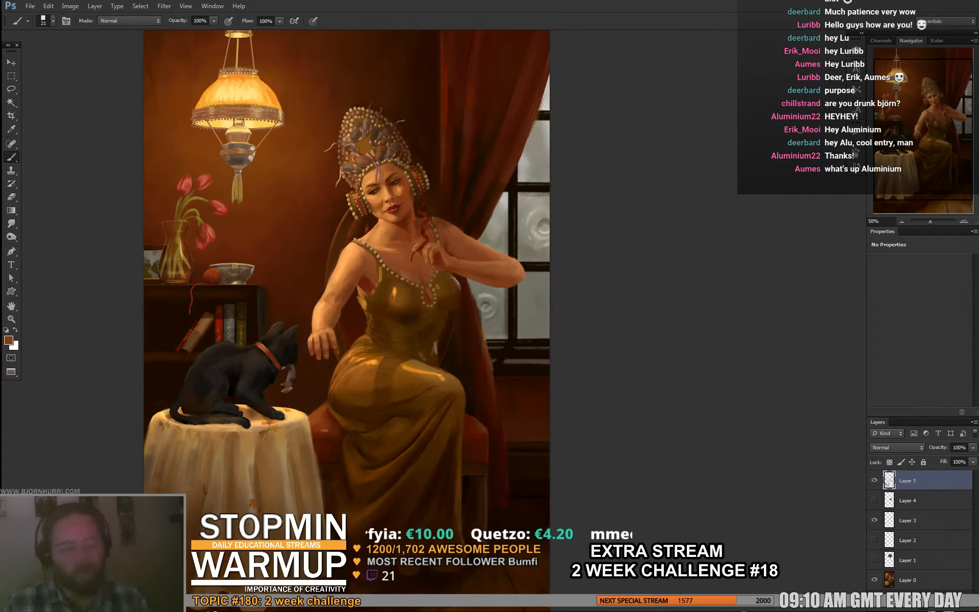
- Sample light orange, the cat's dark fur and the lamp's yellow, and set the brush size to 10 px for the cat's details
{"action": "left_click", "coordinate": [290, 284], "text": "alt"}
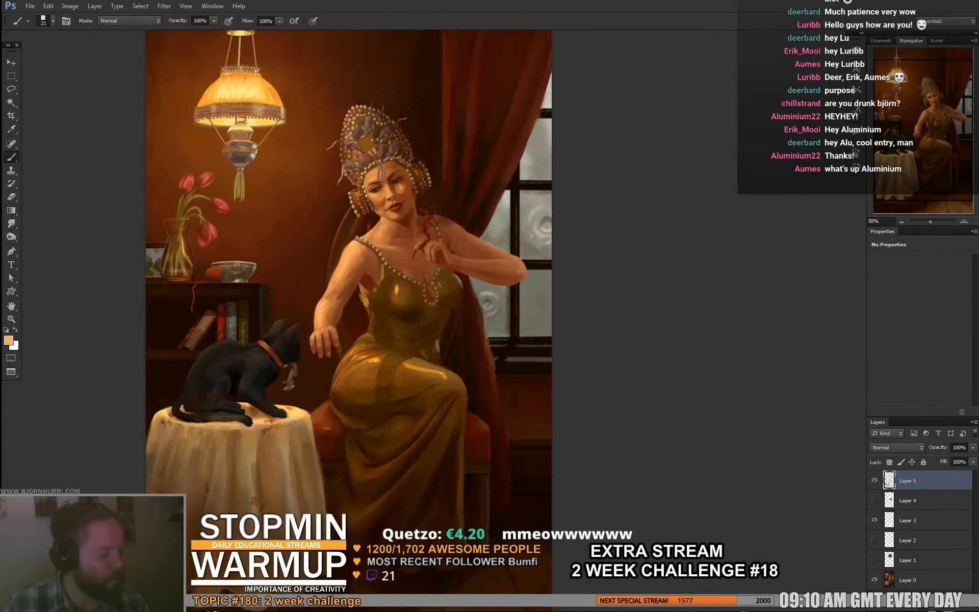
{"action": "scroll", "coordinate": [349, 286], "scroll_direction": "down", "scroll_amount": 3}
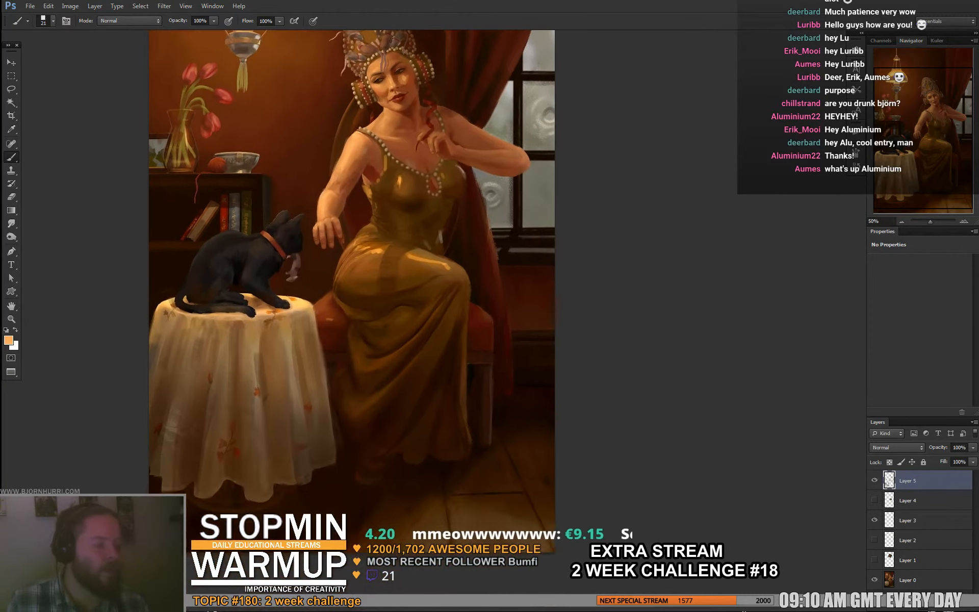
{"action": "left_click", "coordinate": [248, 262], "text": "alt"}
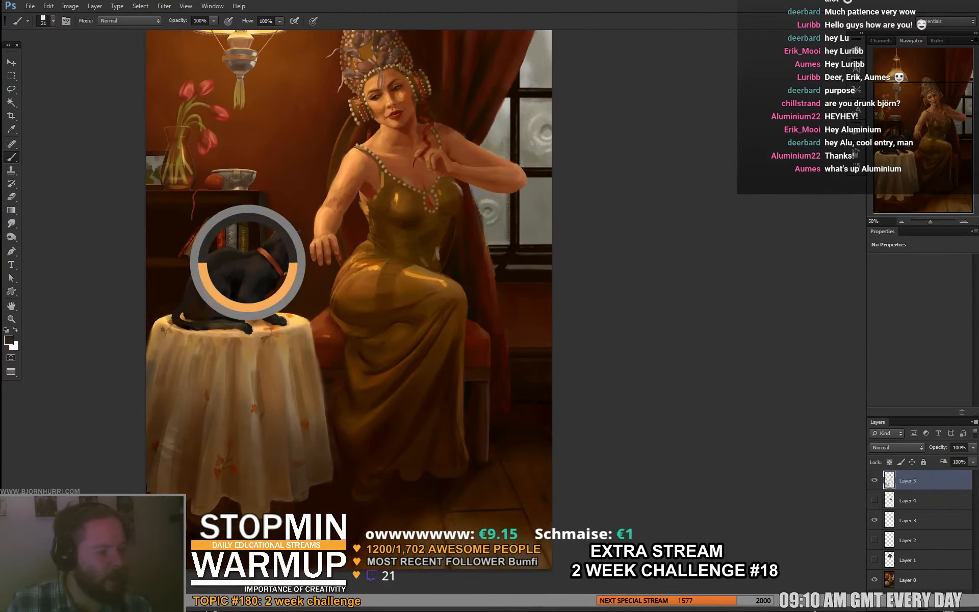
{"action": "mouse_move", "coordinate": [265, 275]}
{"action": "left_mouse_down"}
{"action": "mouse_move", "coordinate": [287, 317]}
{"action": "mouse_move", "coordinate": [329, 318]}
{"action": "left_mouse_up"}
{"action": "left_click", "coordinate": [285, 55], "text": "alt"}
{"action": "right_click", "coordinate": [313, 291]}
{"action": "type", "text": "10"}
{"action": "key", "text": "Return"}
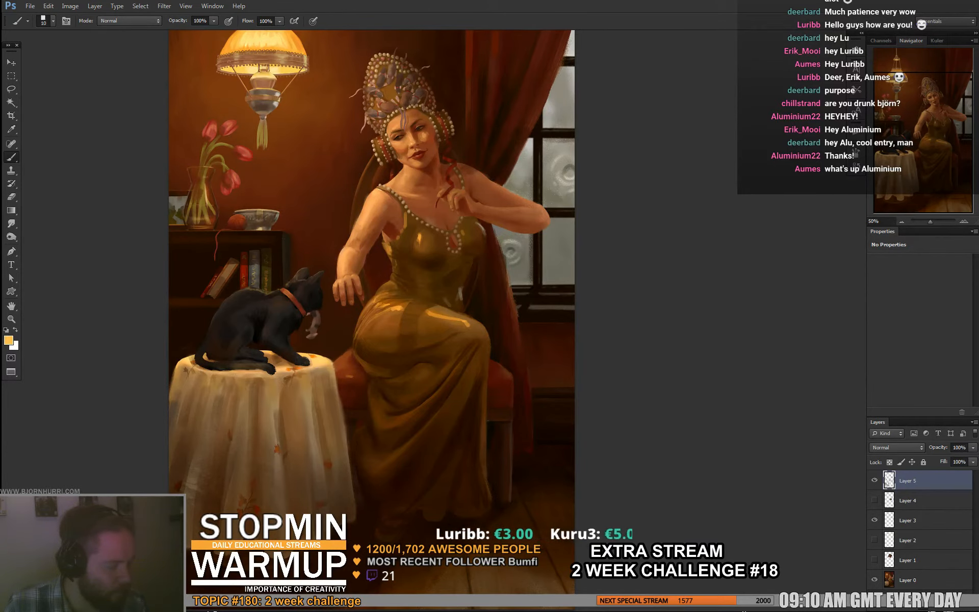
- Refine the lamp-lit edges of the cat with yellow and sampled near-black, and sample a warm brown from the woman's figure
{"action": "left_click_drag", "start_coordinate": [377, 306], "coordinate": [367, 294]}
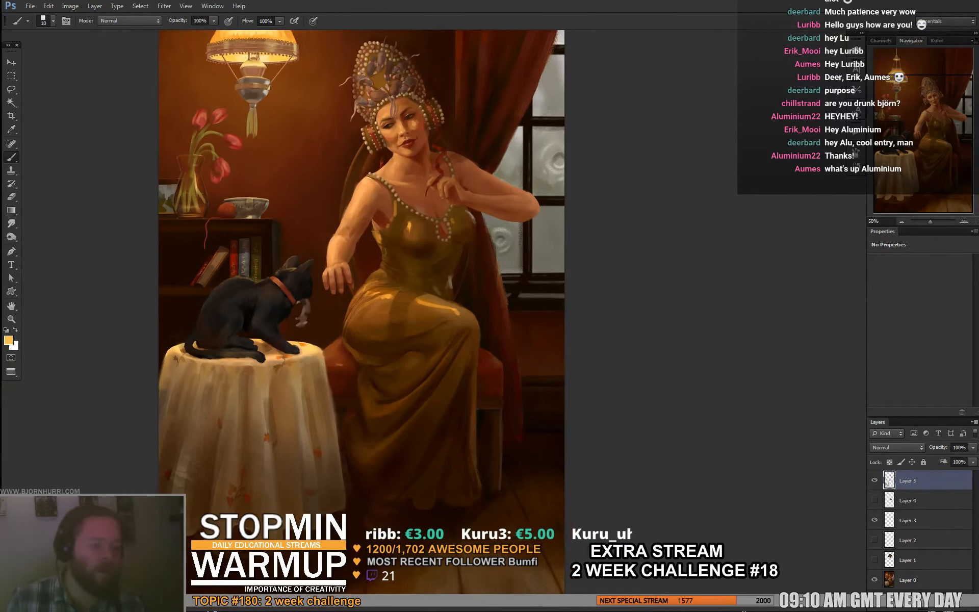
{"action": "left_click", "coordinate": [219, 325], "text": "alt"}
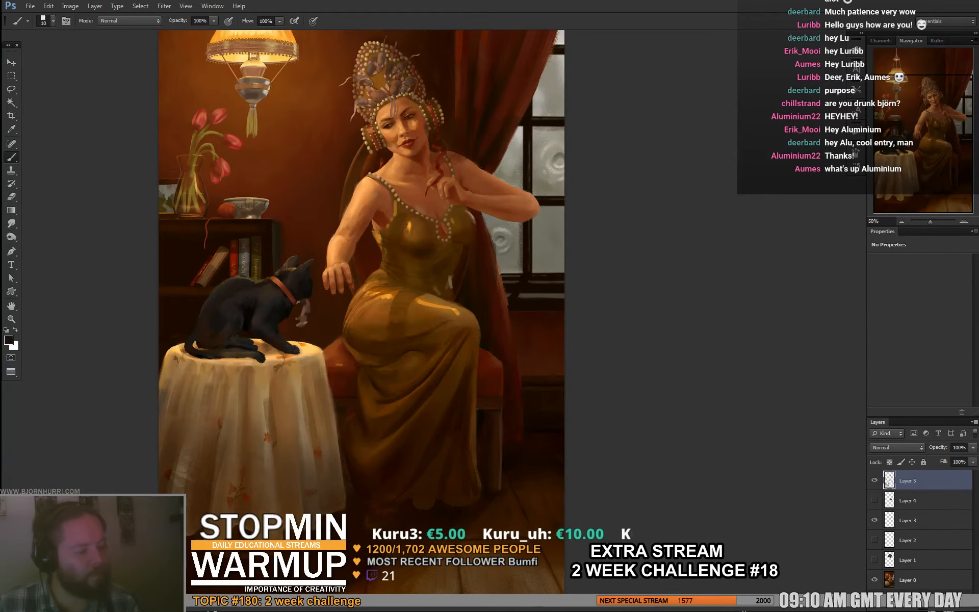
{"action": "left_click_drag", "start_coordinate": [347, 286], "coordinate": [292, 319]}
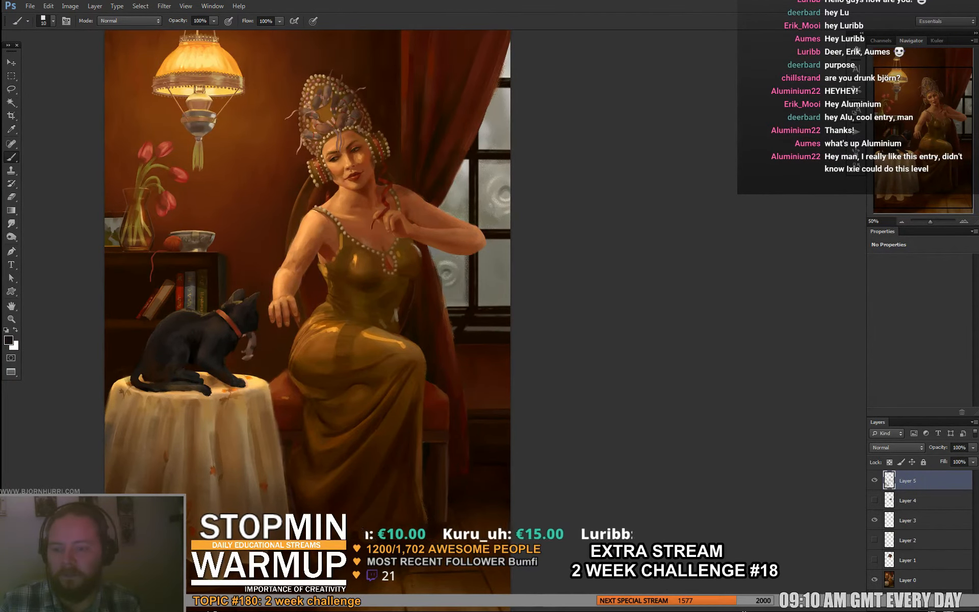
{"action": "left_click_drag", "start_coordinate": [306, 285], "coordinate": [316, 303]}
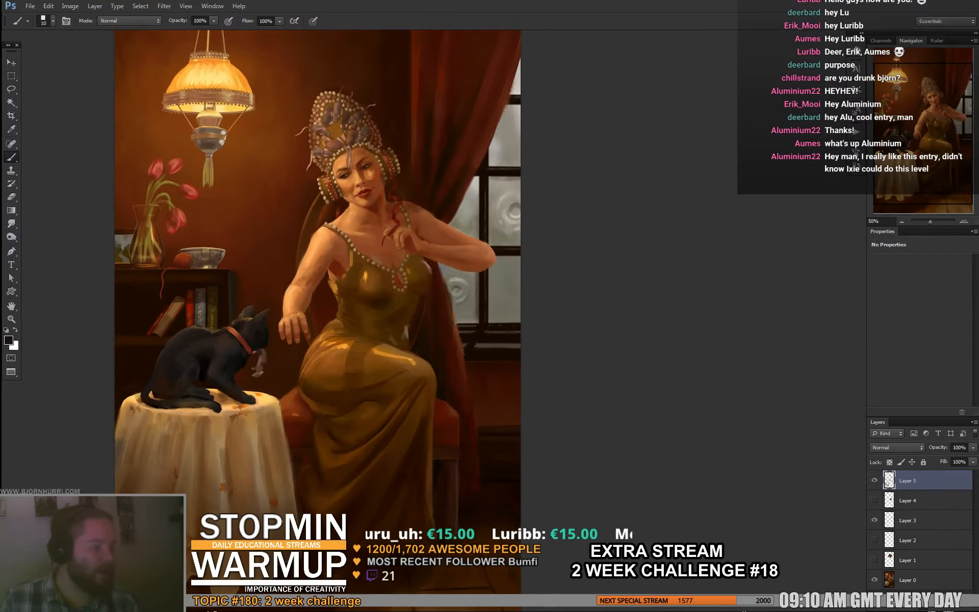
{"action": "left_click", "coordinate": [368, 276], "text": "alt"}
{"action": "mouse_move", "coordinate": [367, 276]}
{"action": "left_mouse_down"}
{"action": "mouse_move", "coordinate": [384, 274]}
{"action": "mouse_move", "coordinate": [349, 320]}
{"action": "left_mouse_up"}
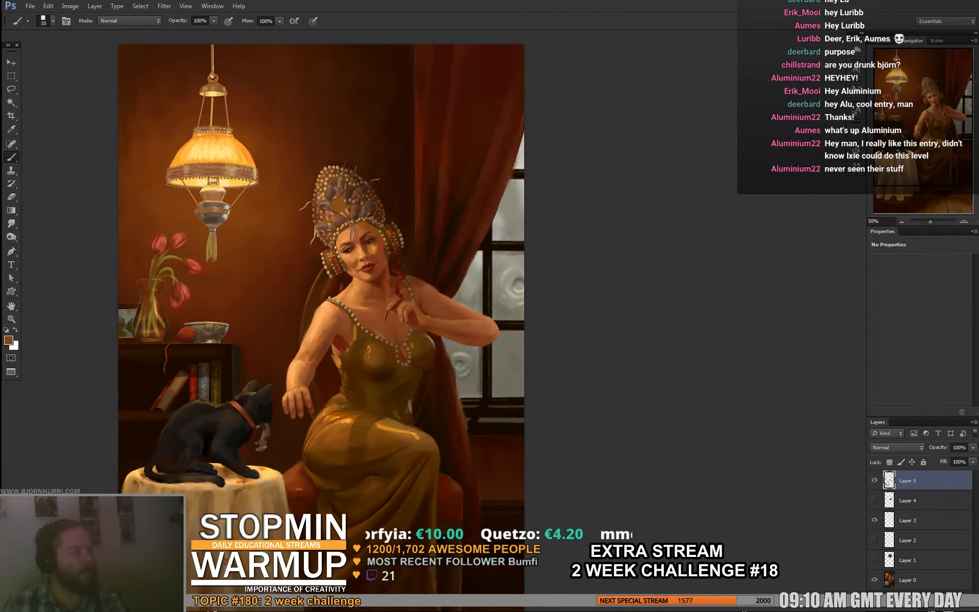
- Enlarge the brush and sample a dark reddish brown from the wall beside the lamp's suspension frame
{"action": "right_click", "coordinate": [247, 44]}
{"action": "right_click", "coordinate": [237, 84]}
{"action": "left_click", "coordinate": [278, 108]}
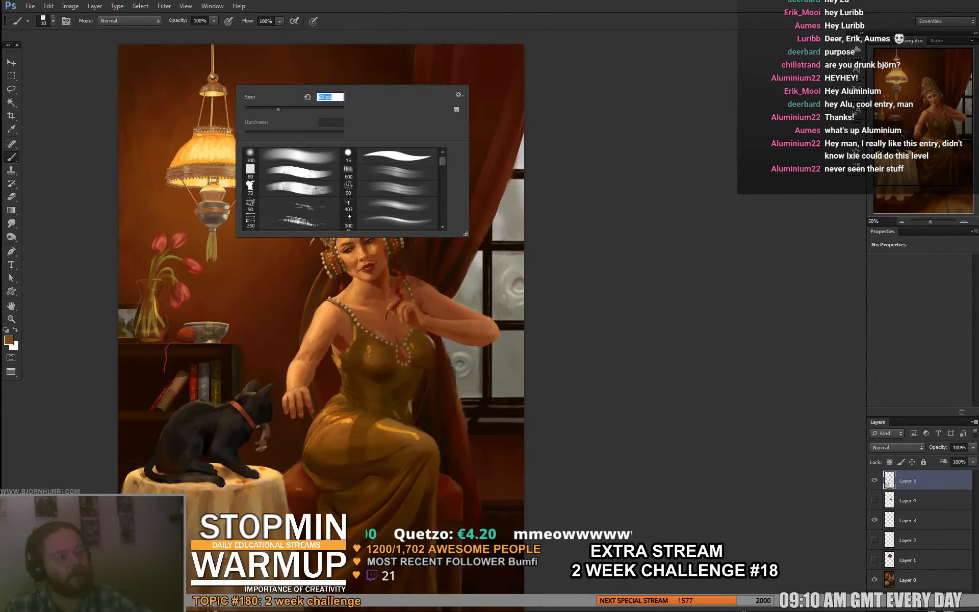
{"action": "key", "text": "Return"}
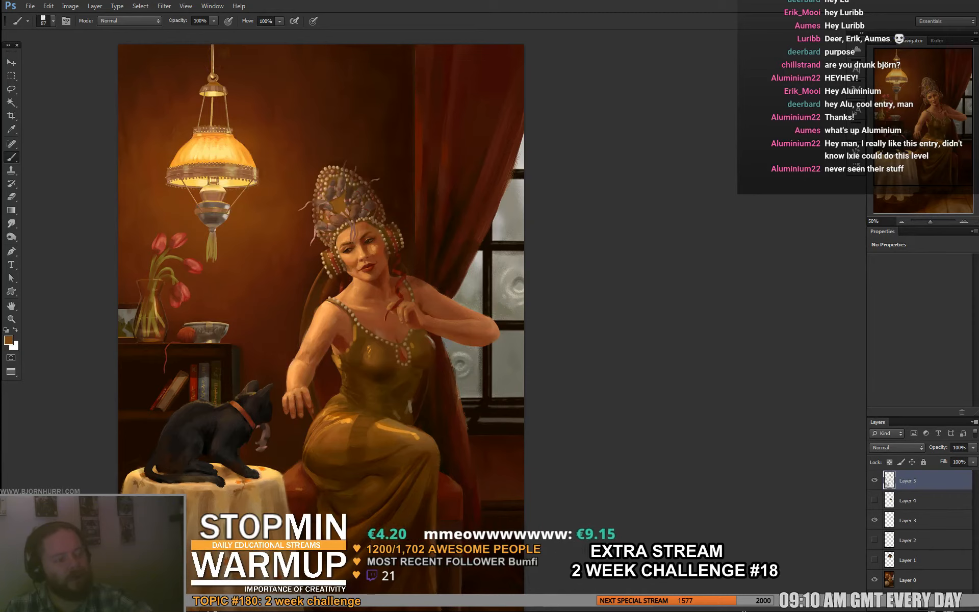
{"action": "left_click", "coordinate": [229, 76], "text": "alt"}
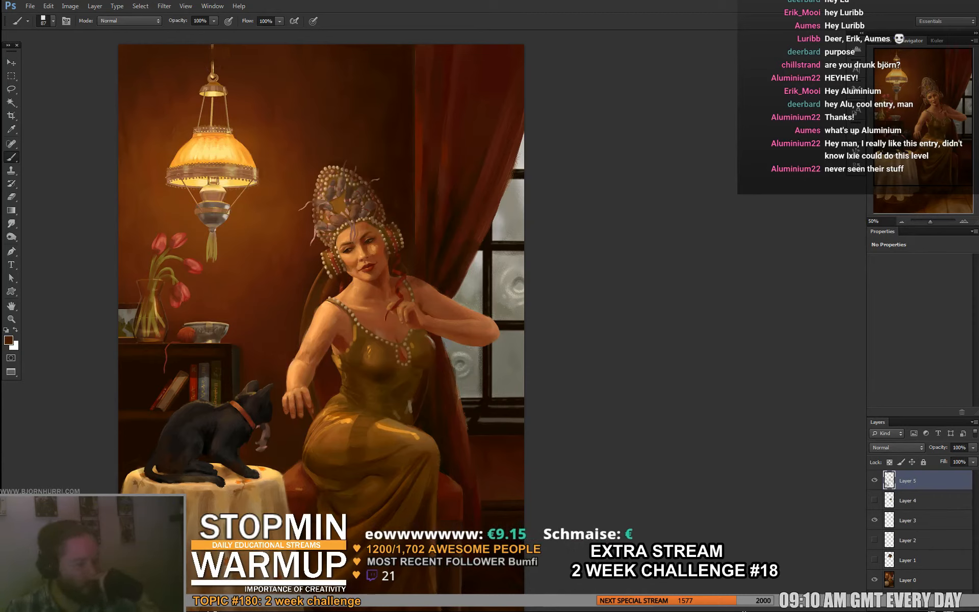
- Darken the lamp's hanging rod, top cap and the upper part of its shade with the sampled dark reddish brown
{"action": "mouse_move", "coordinate": [213, 62]}
{"action": "left_mouse_down"}
{"action": "mouse_move", "coordinate": [204, 93]}
{"action": "mouse_move", "coordinate": [226, 91]}
{"action": "mouse_move", "coordinate": [216, 96]}
{"action": "left_mouse_up"}
{"action": "key", "text": "e"}
{"action": "key", "text": "b"}
{"action": "left_click_drag", "start_coordinate": [197, 142], "coordinate": [208, 134]}
{"action": "mouse_move", "coordinate": [197, 138]}
{"action": "left_mouse_down"}
{"action": "mouse_move", "coordinate": [227, 137]}
{"action": "mouse_move", "coordinate": [179, 154]}
{"action": "left_mouse_up"}
{"action": "left_click_drag", "start_coordinate": [200, 138], "coordinate": [232, 137]}
{"action": "left_click_drag", "start_coordinate": [213, 94], "coordinate": [212, 110]}
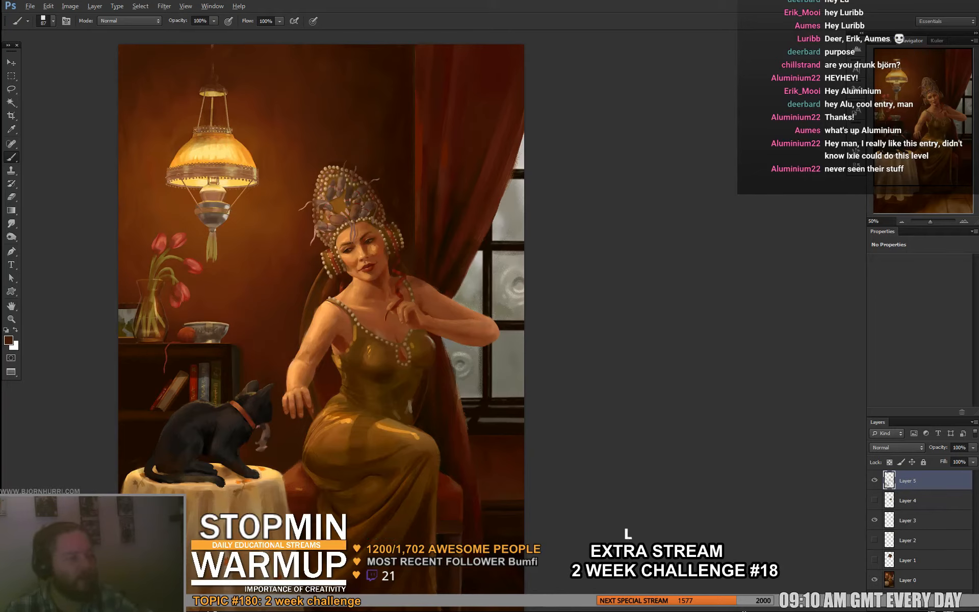
- Sample near-black brown from the upper background and light orange from the lampshade, and set the brush size to 21 px
{"action": "left_click", "coordinate": [393, 62], "text": "alt"}
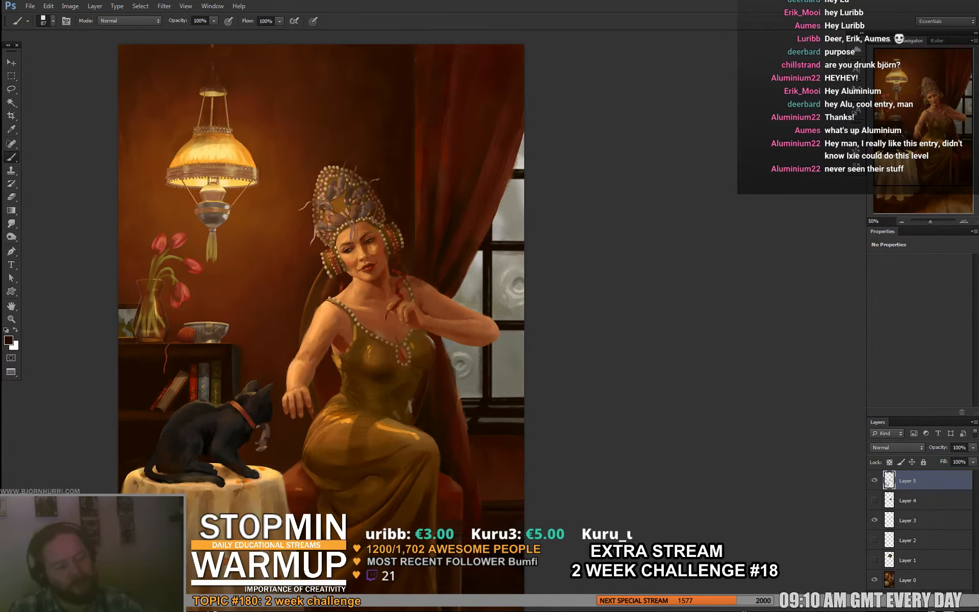
{"action": "left_click_drag", "start_coordinate": [326, 306], "coordinate": [333, 292]}
{"action": "left_click_drag", "start_coordinate": [236, 209], "coordinate": [232, 151], "text": "alt"}
{"action": "right_click", "coordinate": [368, 247]}
{"action": "left_click", "coordinate": [387, 269]}
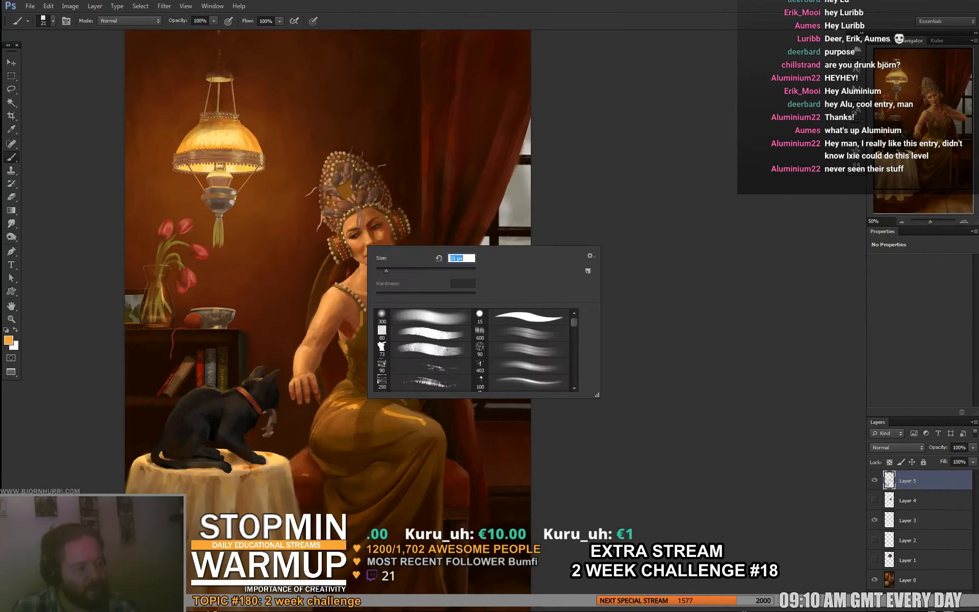
{"action": "key", "text": "Return"}
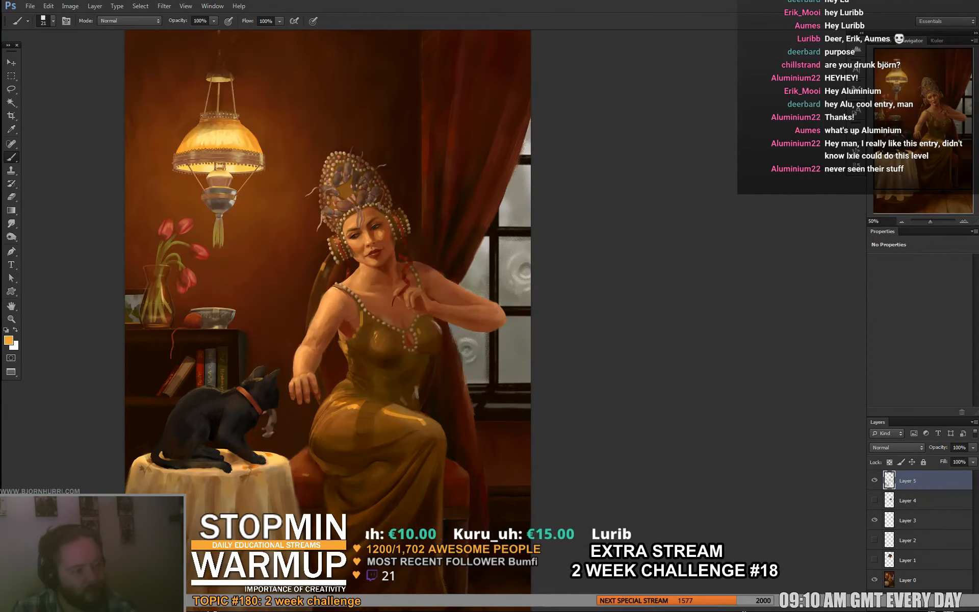
- Reduce the brush to 7 px and touch up the bodice just below the shoulder strap with sampled orange-brown tones
{"action": "left_click", "coordinate": [380, 245], "text": "alt"}
{"action": "right_click", "coordinate": [343, 268]}
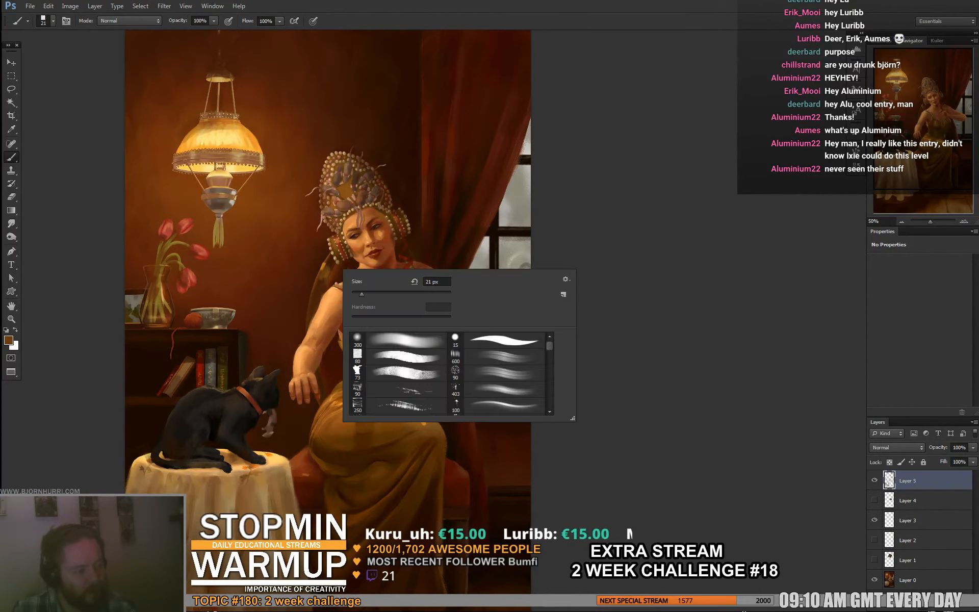
{"action": "left_click", "coordinate": [359, 292]}
{"action": "left_click", "coordinate": [324, 264], "text": "alt"}
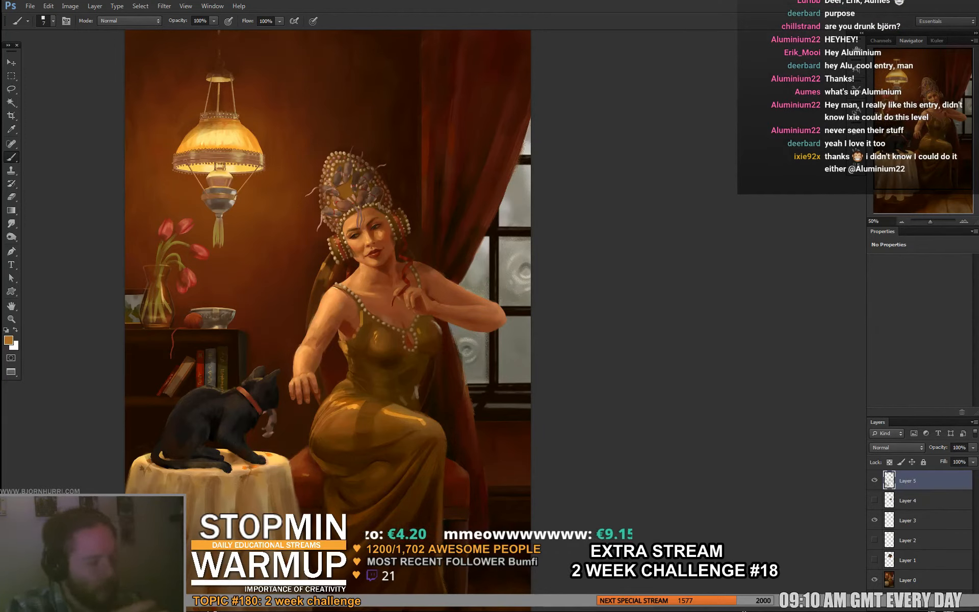
{"action": "left_click", "coordinate": [365, 321], "text": "alt"}
{"action": "left_click_drag", "start_coordinate": [363, 314], "coordinate": [362, 323]}
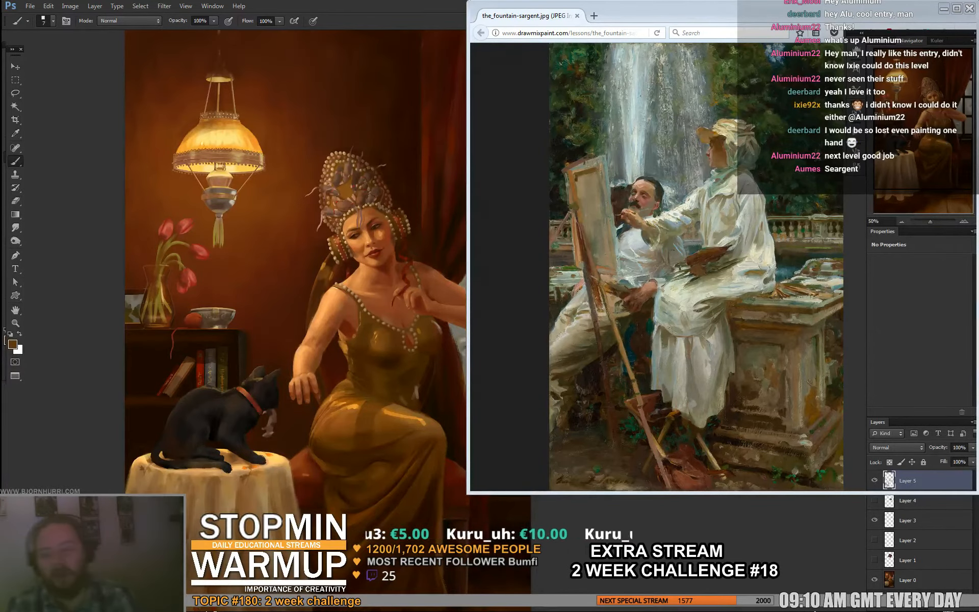
- Switch from the browser's Sargent reference back to the painting in Photoshop and set the brush size to 16 px
{"action": "key", "text": "alt+Tab"}
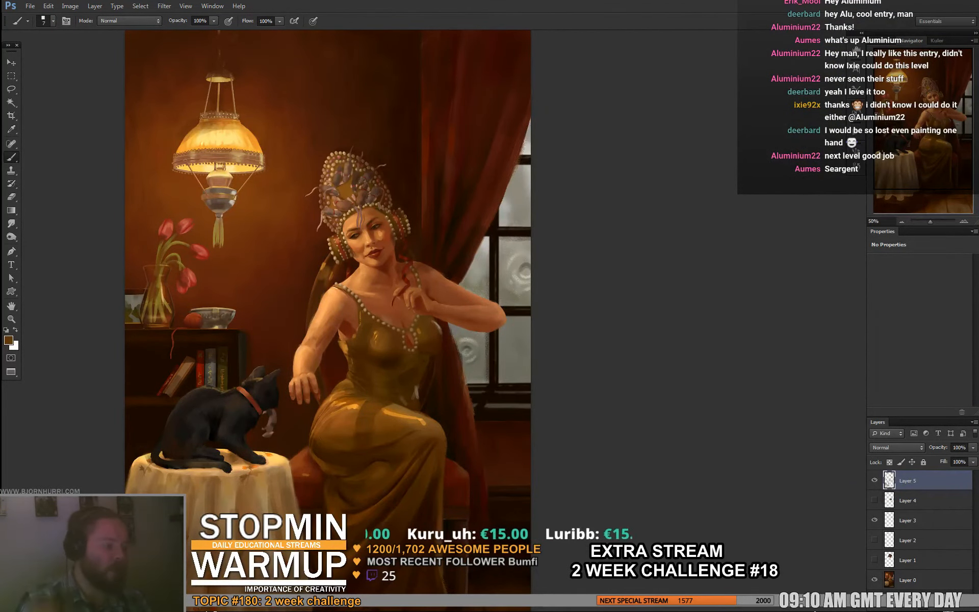
{"action": "right_click", "coordinate": [392, 346]}
{"action": "left_click_drag", "start_coordinate": [404, 372], "coordinate": [406, 371]}
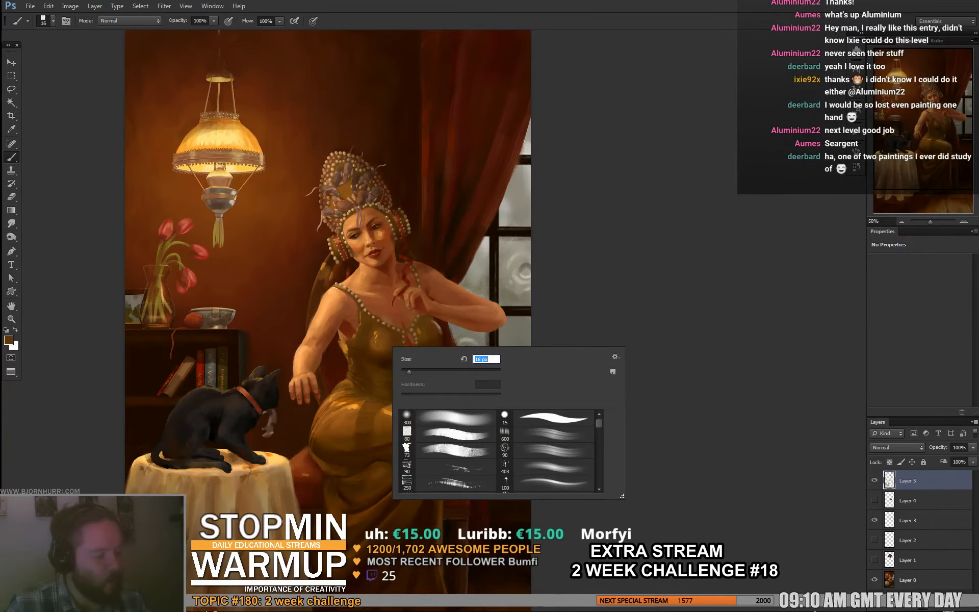
{"action": "left_click", "coordinate": [377, 357], "text": "alt"}
- Work on the lamp-lit highlight on the dress's bodice with sampled golden and dark browns
{"action": "left_click", "coordinate": [403, 411], "text": "alt"}
{"action": "left_click_drag", "start_coordinate": [378, 332], "coordinate": [375, 343]}
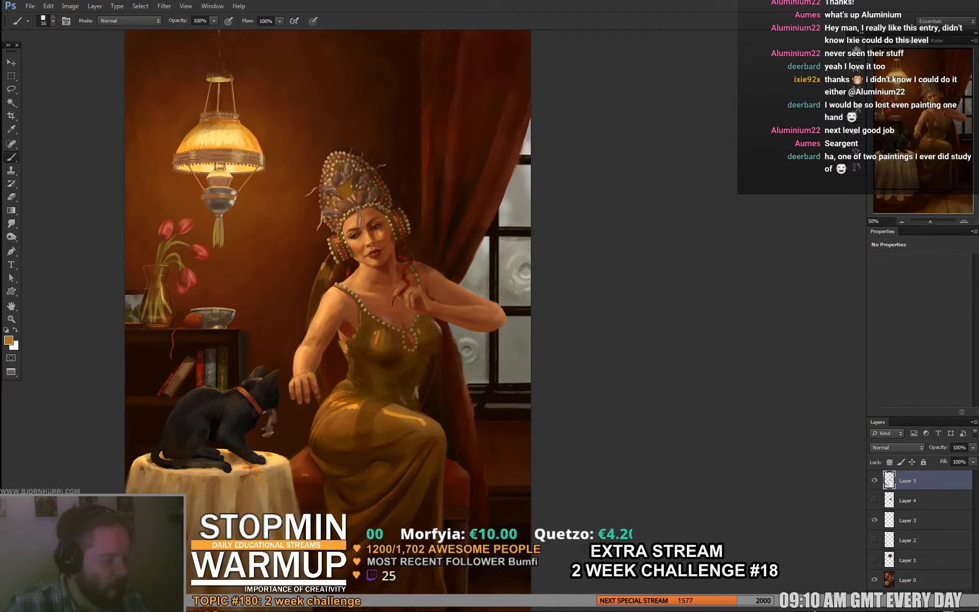
{"action": "left_click", "coordinate": [382, 343], "text": "alt"}
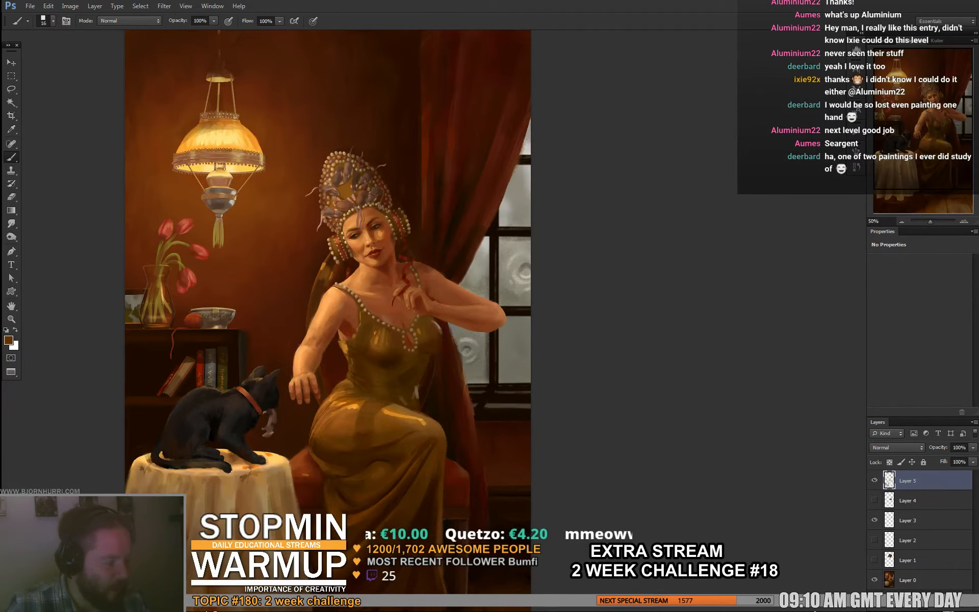
{"action": "left_click", "coordinate": [377, 337], "text": "alt"}
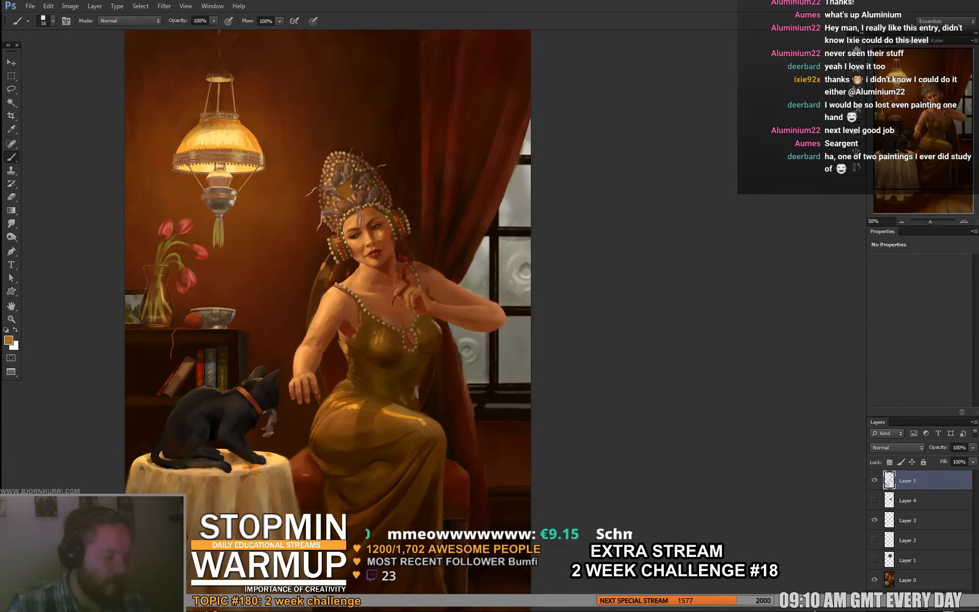
{"action": "left_click", "coordinate": [381, 343], "text": "alt"}
- Refine the bodice's shadowed edge beside the curtain with sampled reddish, greyish and dark brown tones
{"action": "left_click", "coordinate": [441, 328], "text": "alt"}
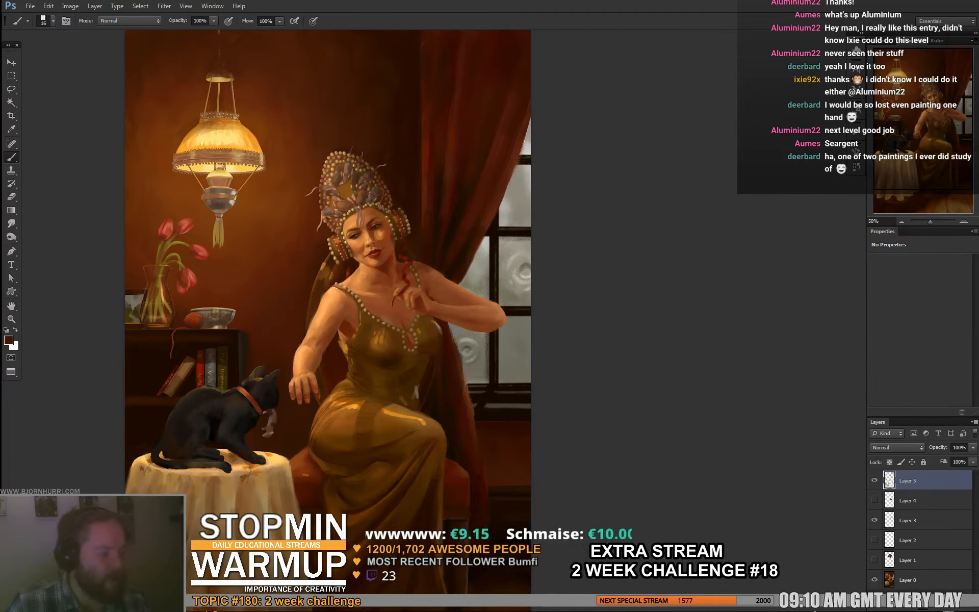
{"action": "left_click", "coordinate": [439, 328], "text": "alt"}
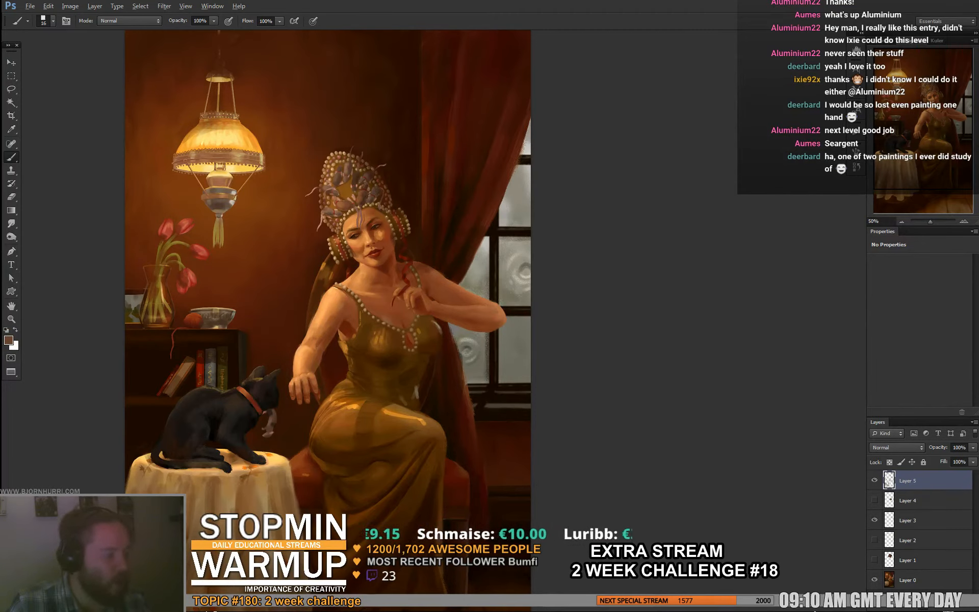
{"action": "left_click", "coordinate": [434, 336], "text": "alt"}
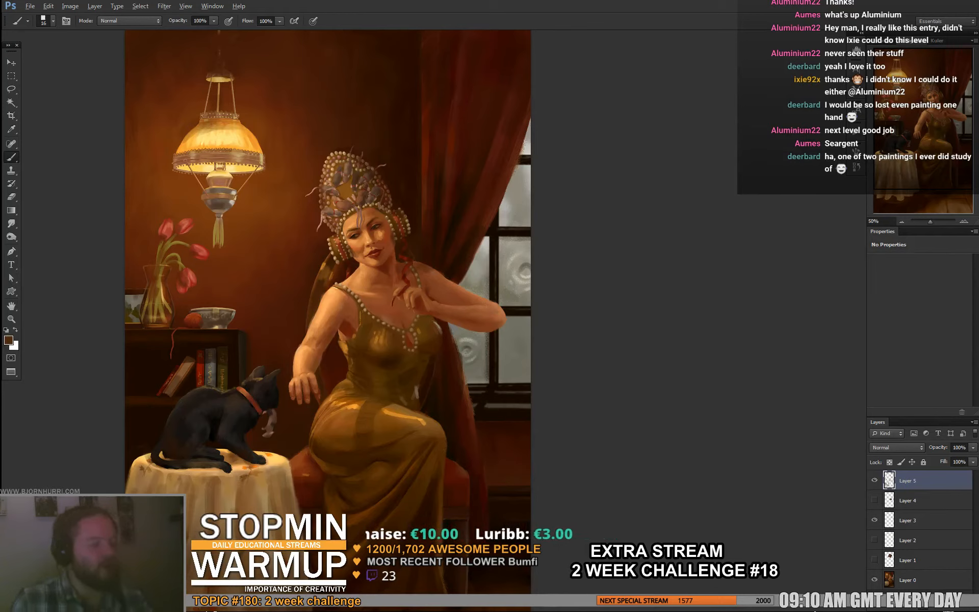
{"action": "left_click", "coordinate": [439, 328], "text": "alt"}
{"action": "left_click", "coordinate": [426, 320], "text": "alt"}
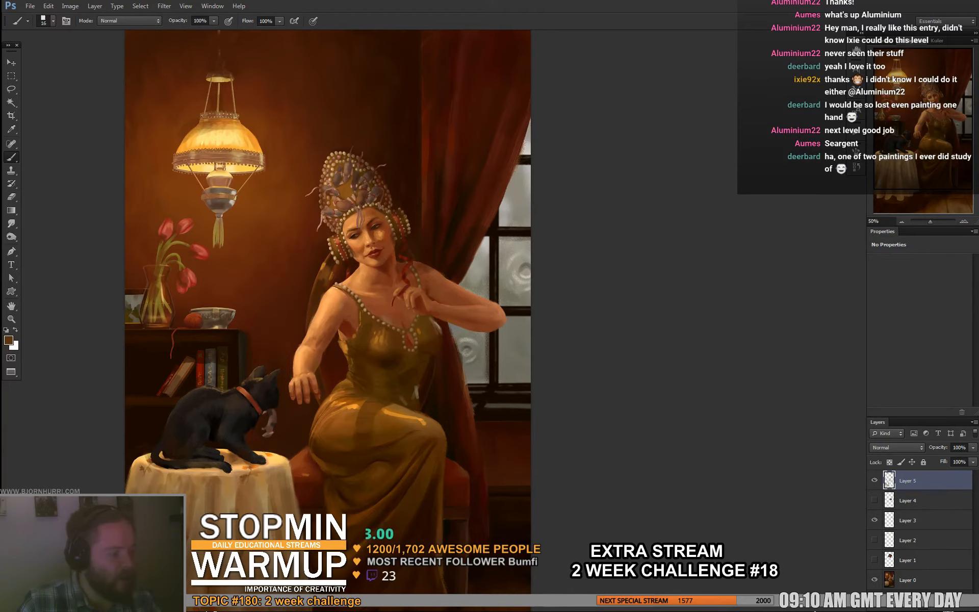
{"action": "left_click_drag", "start_coordinate": [429, 326], "coordinate": [425, 321]}
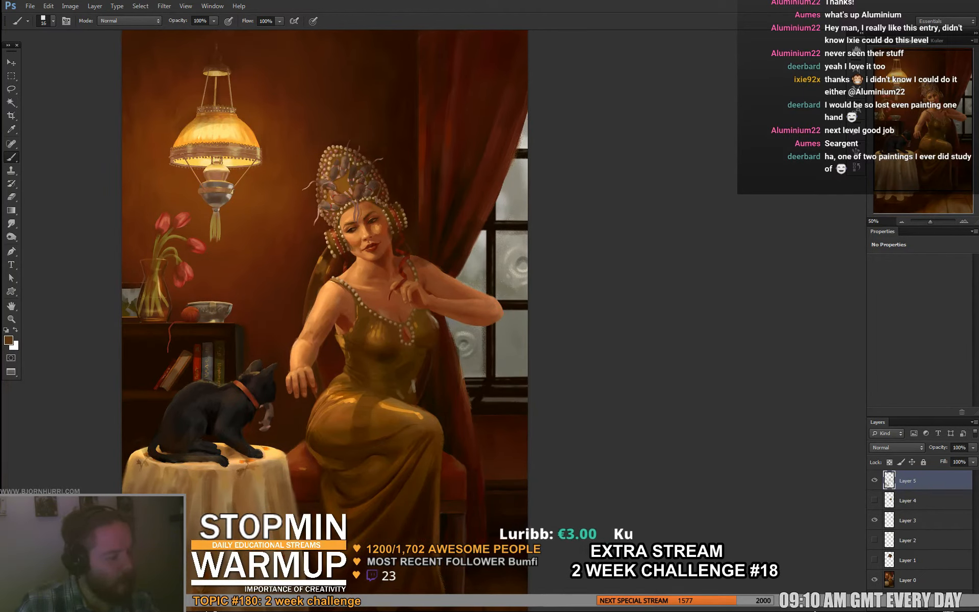
- Sample dark brown from the dress's lap, reddish and orange browns around the raised hand, and a brown near the red seat
{"action": "left_click", "coordinate": [368, 408], "text": "alt"}
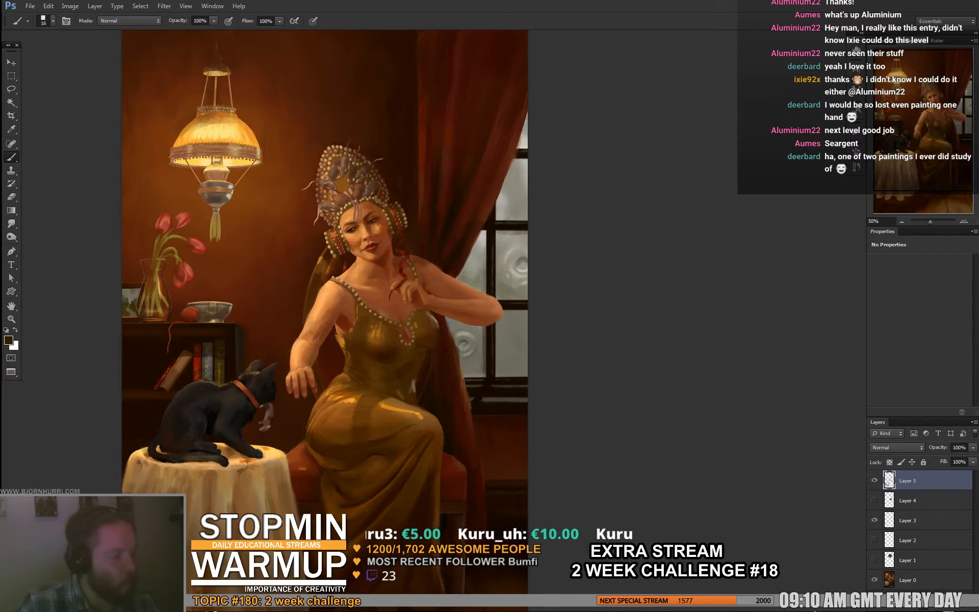
{"action": "left_click_drag", "start_coordinate": [369, 378], "coordinate": [365, 359]}
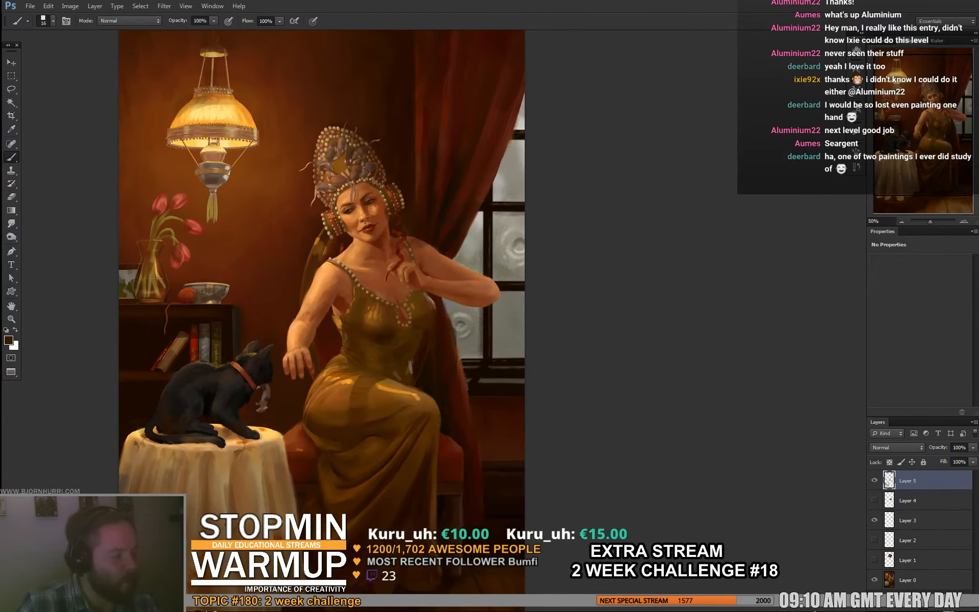
{"action": "left_click", "coordinate": [416, 260], "text": "alt"}
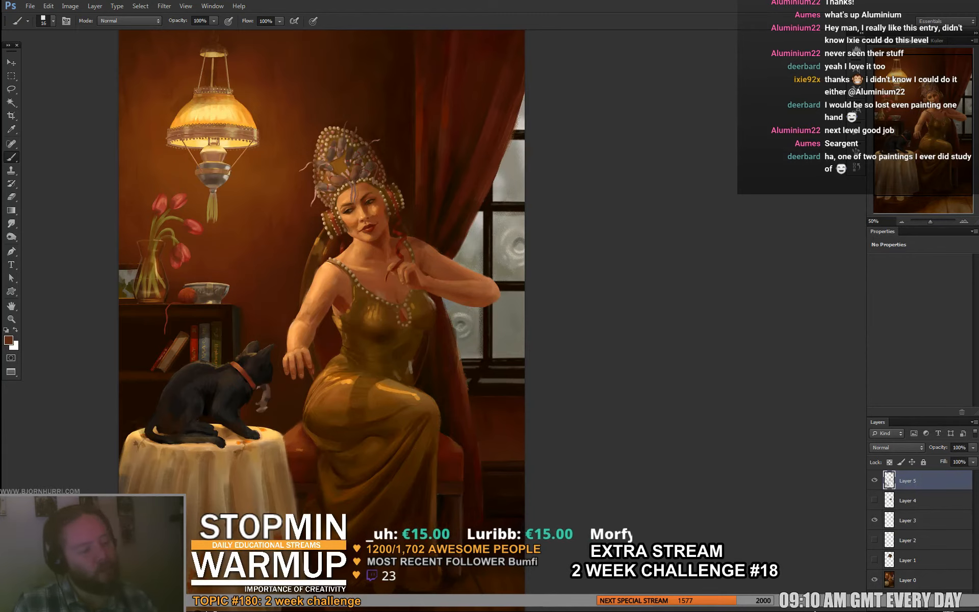
{"action": "left_click", "coordinate": [411, 271], "text": "alt"}
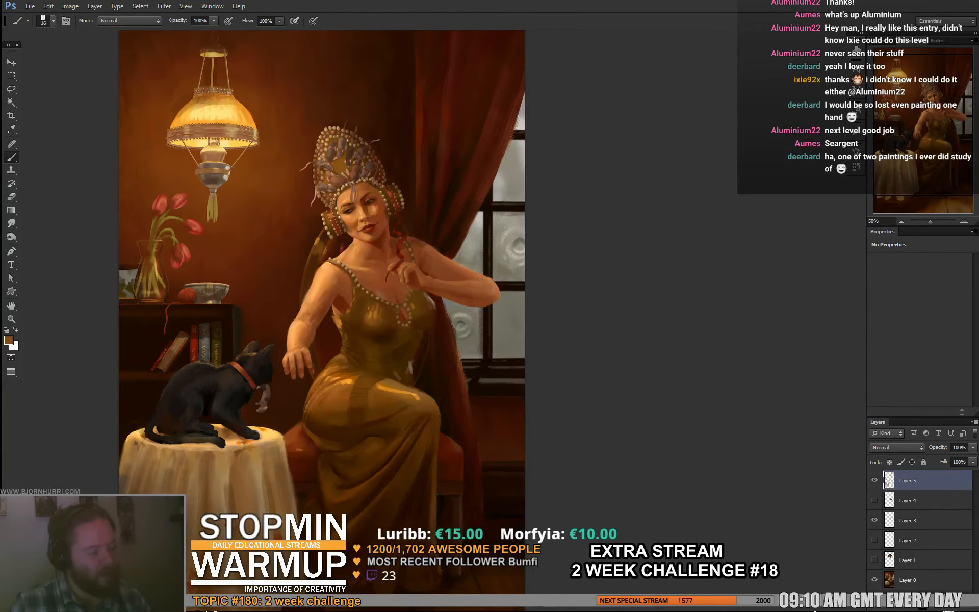
{"action": "left_click", "coordinate": [307, 420], "text": "alt"}
{"action": "left_click_drag", "start_coordinate": [307, 420], "coordinate": [303, 378]}
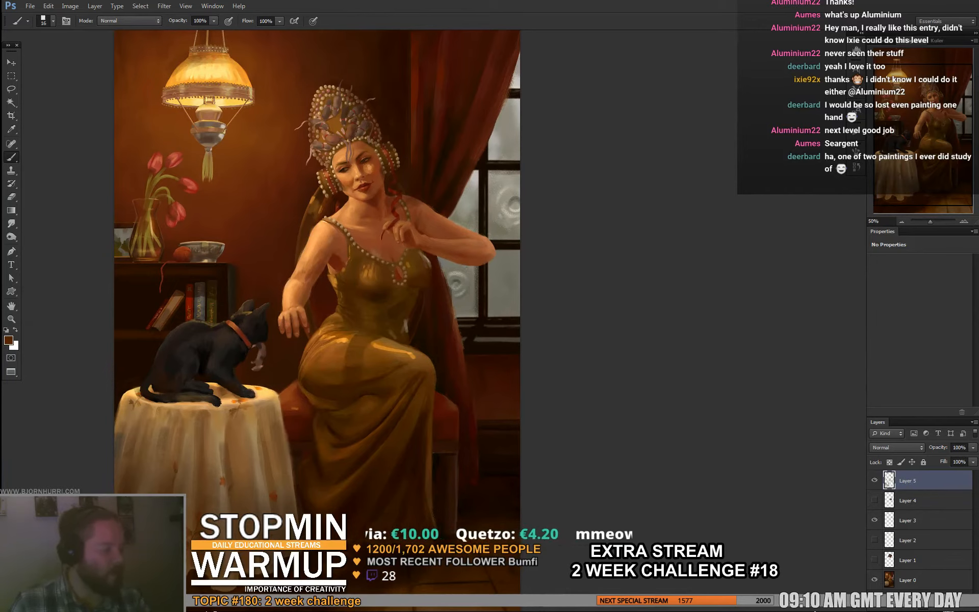
- Paint a cool rim light down the dress's edge below the knee with a sampled grey
{"action": "left_click", "coordinate": [416, 361], "text": "alt"}
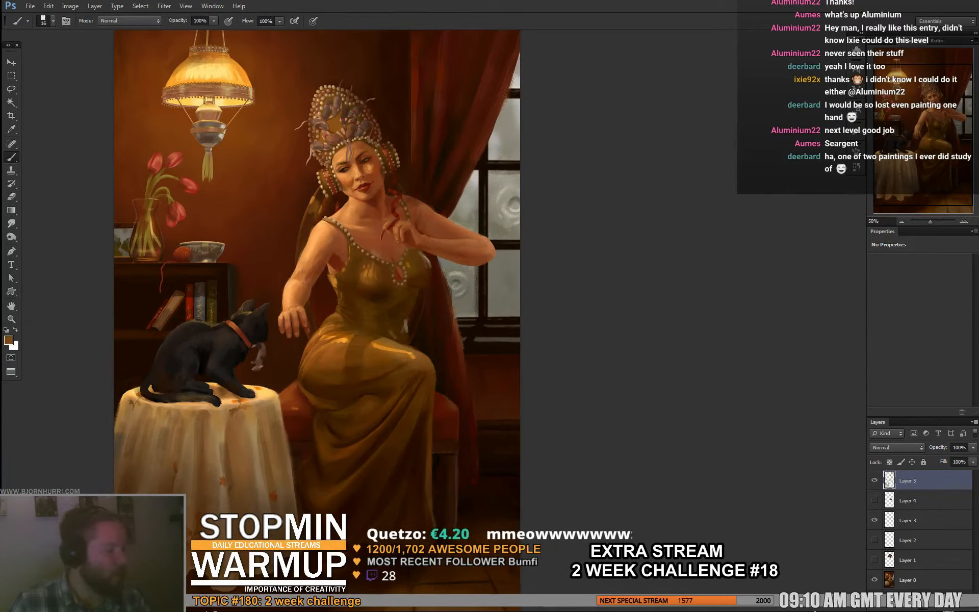
{"action": "left_click", "coordinate": [406, 326], "text": "alt"}
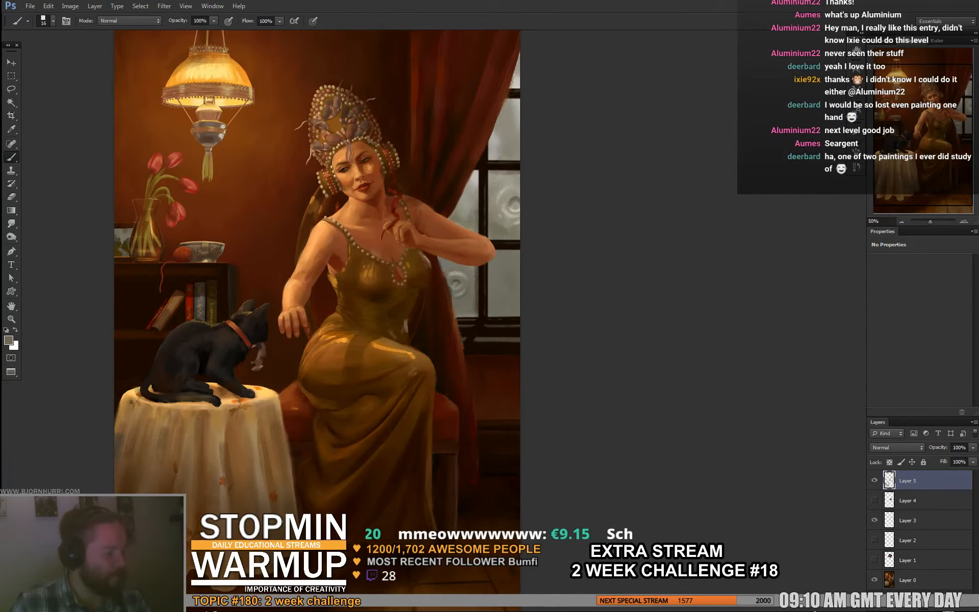
{"action": "left_click_drag", "start_coordinate": [426, 372], "coordinate": [429, 435]}
{"action": "left_click_drag", "start_coordinate": [430, 392], "coordinate": [430, 417]}
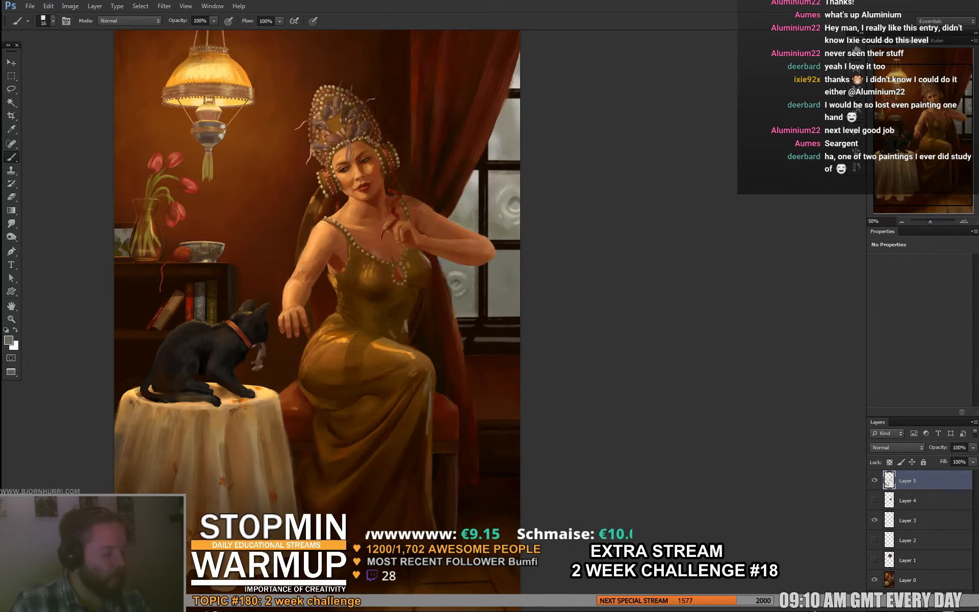
- Set the brush size to 36 px and soften the grey rim light below the knee with a sampled olive brown
{"action": "right_click", "coordinate": [465, 392]}
{"action": "type", "text": "36"}
{"action": "key", "text": "Return"}
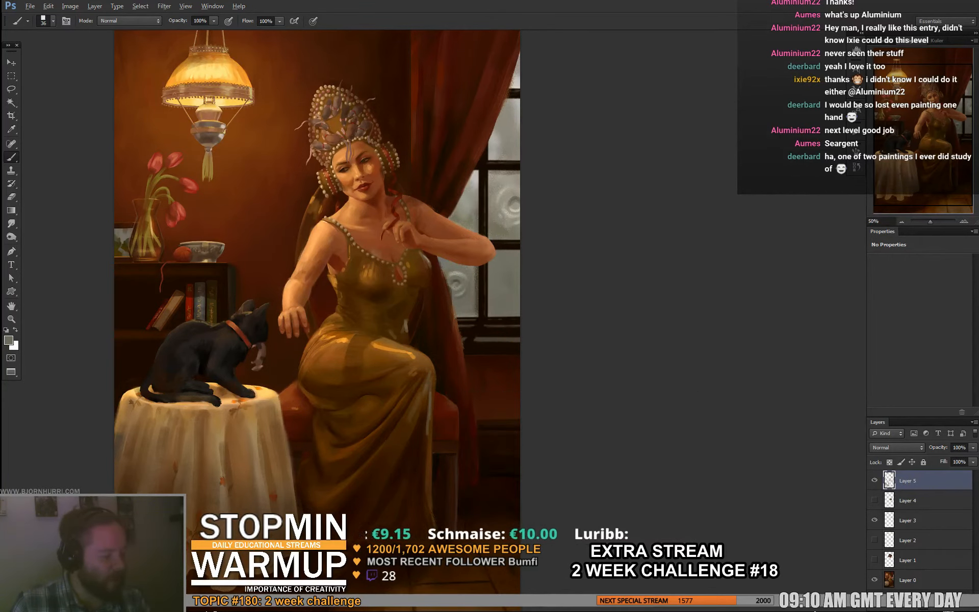
{"action": "left_click", "coordinate": [426, 383], "text": "alt"}
{"action": "left_click_drag", "start_coordinate": [426, 391], "coordinate": [425, 394]}
{"action": "left_click", "coordinate": [428, 392], "text": "alt"}
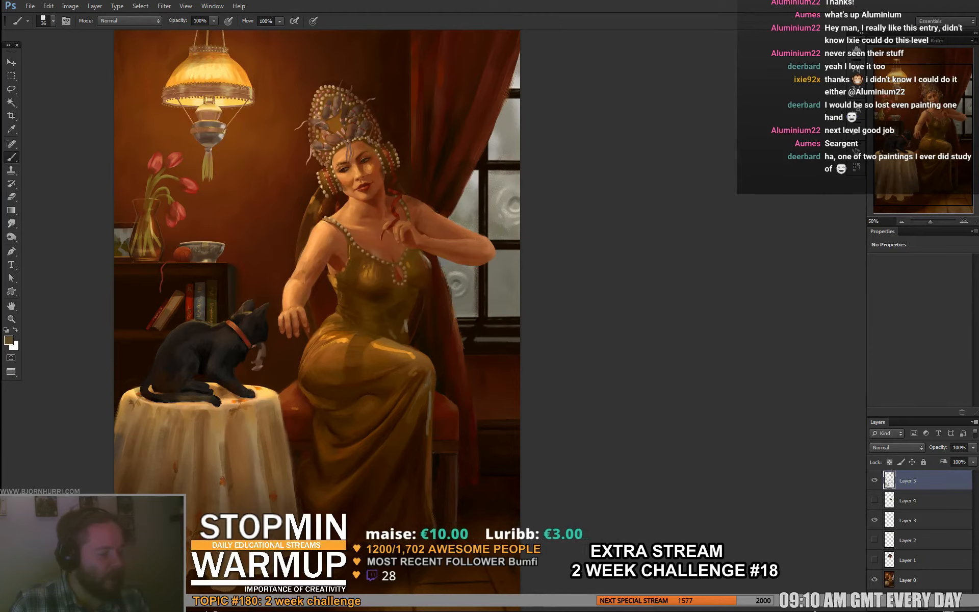
- Blend the dress's knee and upper shin into shadow with sampled warm and dark browns
{"action": "left_click", "coordinate": [426, 369], "text": "alt"}
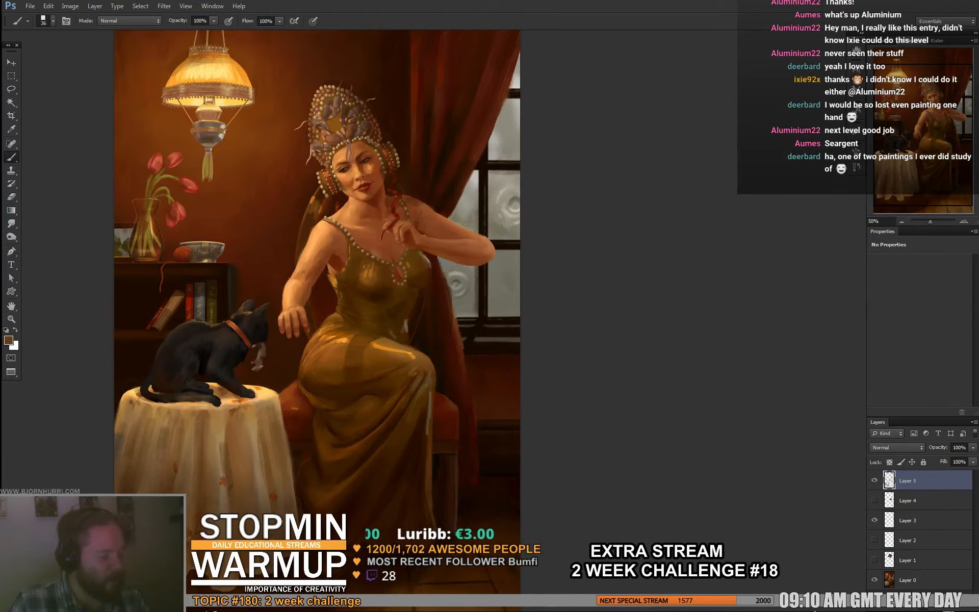
{"action": "left_click", "coordinate": [428, 370], "text": "alt"}
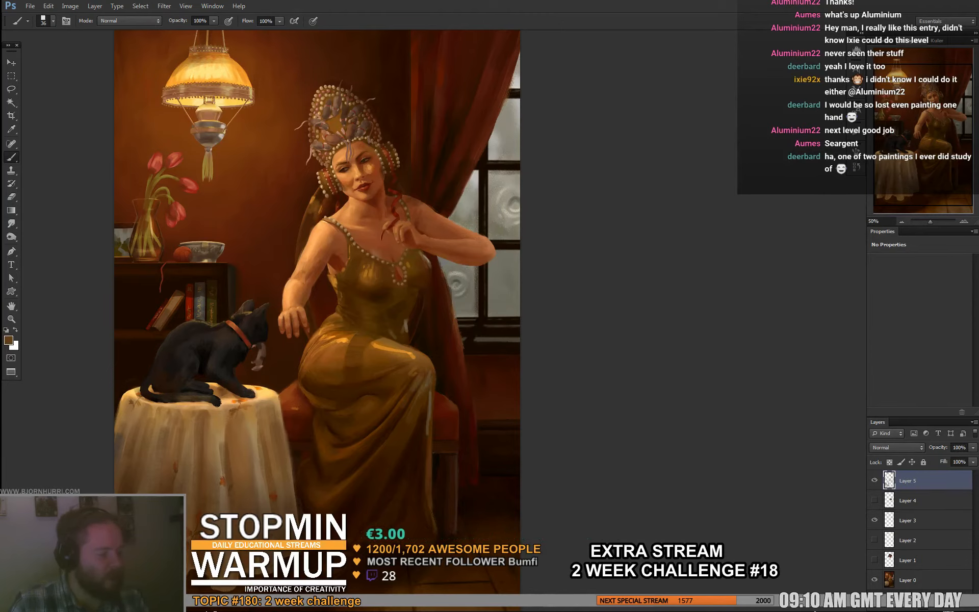
{"action": "left_click_drag", "start_coordinate": [415, 393], "coordinate": [410, 403]}
{"action": "left_click", "coordinate": [414, 401], "text": "alt"}
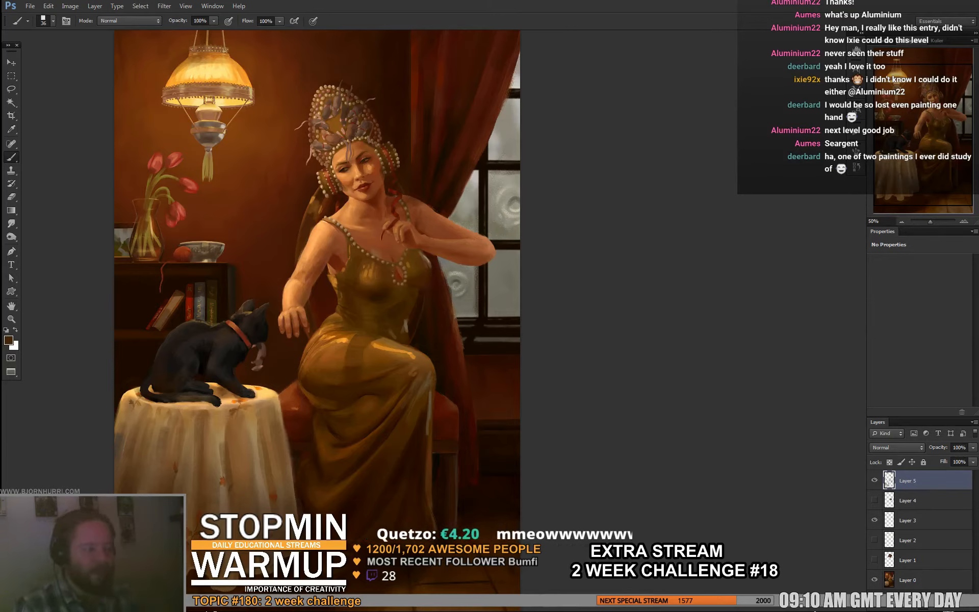
- Sample a light peach from the headdress's pearls and reduce the brush size to 11 px
{"action": "left_click", "coordinate": [320, 107], "text": "alt"}
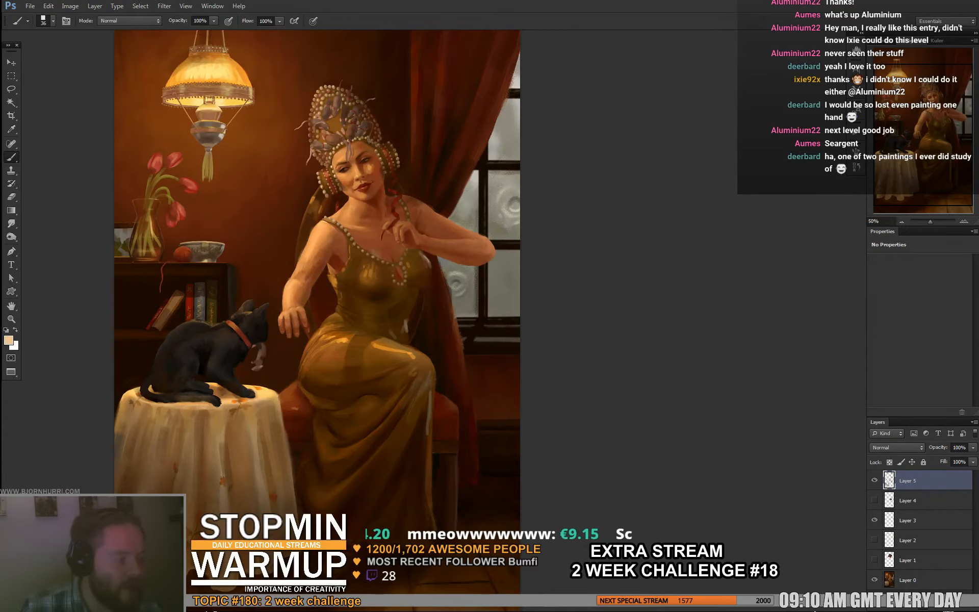
{"action": "right_click", "coordinate": [365, 145]}
{"action": "key", "text": "Escape"}
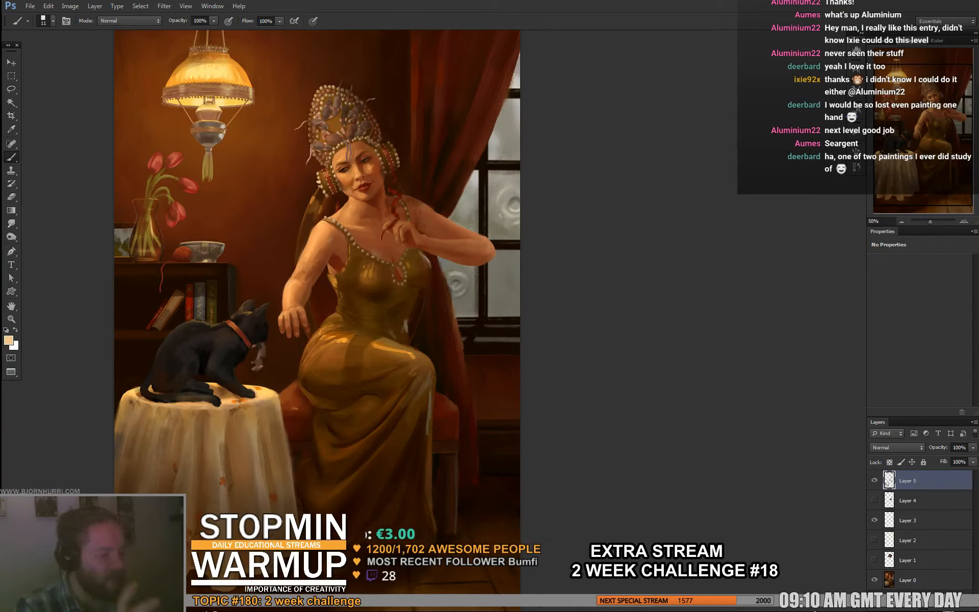
- Set the brush size to 43 px and refine the lighting on the woman's outstretched forearm with sampled warm skin tones
{"action": "left_click", "coordinate": [282, 343], "text": "alt"}
{"action": "right_click", "coordinate": [295, 333]}
{"action": "key", "text": "Return"}
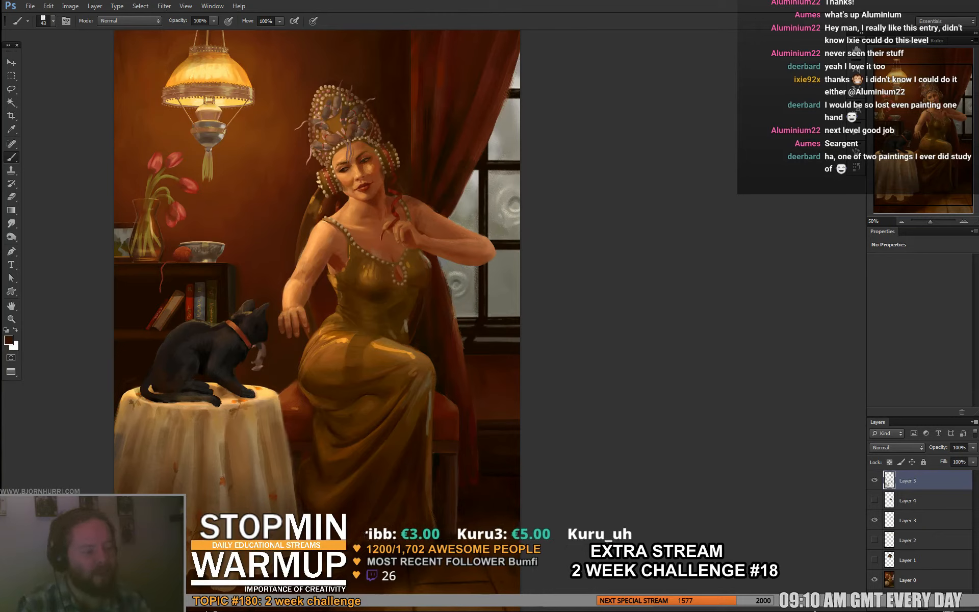
{"action": "left_click", "coordinate": [296, 290], "text": "alt"}
{"action": "left_click", "coordinate": [298, 301], "text": "alt"}
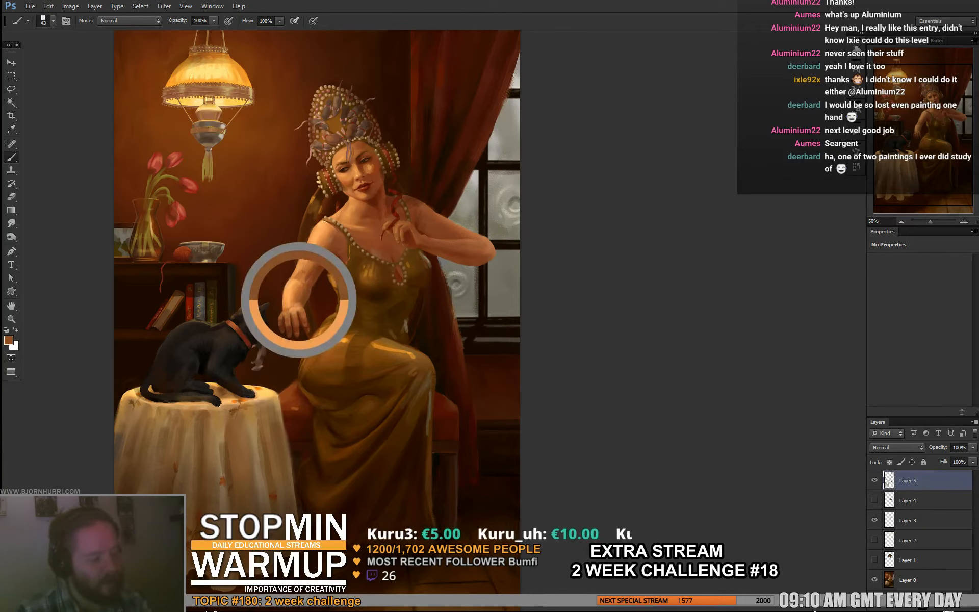
{"action": "left_click", "coordinate": [297, 295], "text": "alt"}
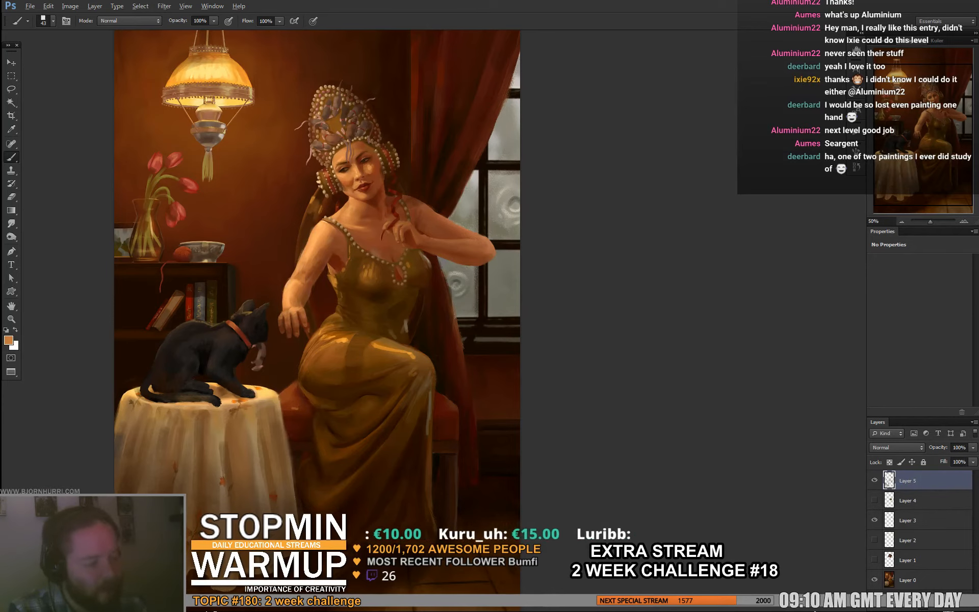
{"action": "left_click", "coordinate": [298, 301], "text": "alt"}
{"action": "left_click", "coordinate": [297, 296], "text": "alt"}
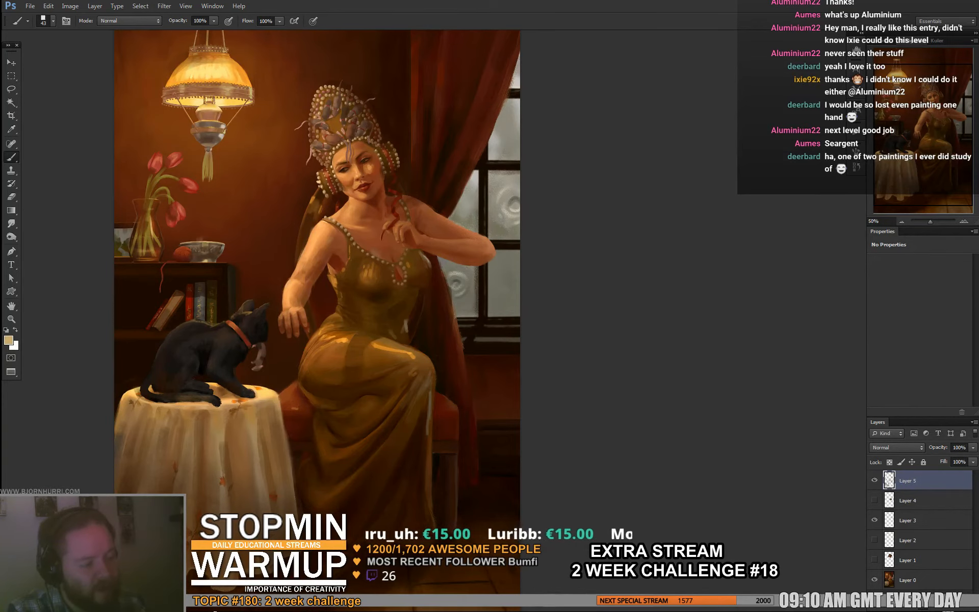
{"action": "left_click", "coordinate": [284, 184], "text": "alt"}
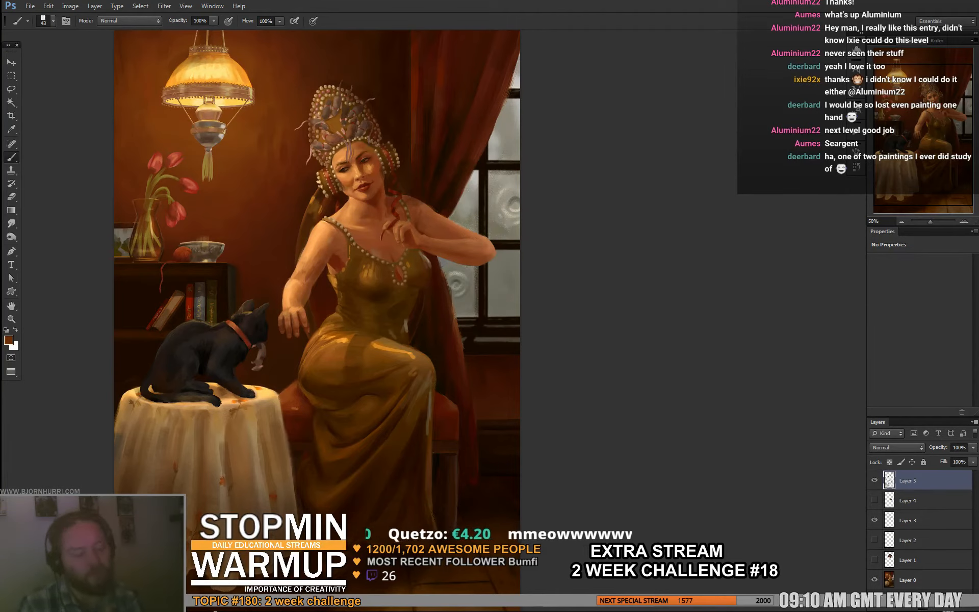
- Sample a dark brown from the background beside the headdress and reduce the brush size to 7 px
{"action": "left_click_drag", "start_coordinate": [357, 255], "coordinate": [359, 274]}
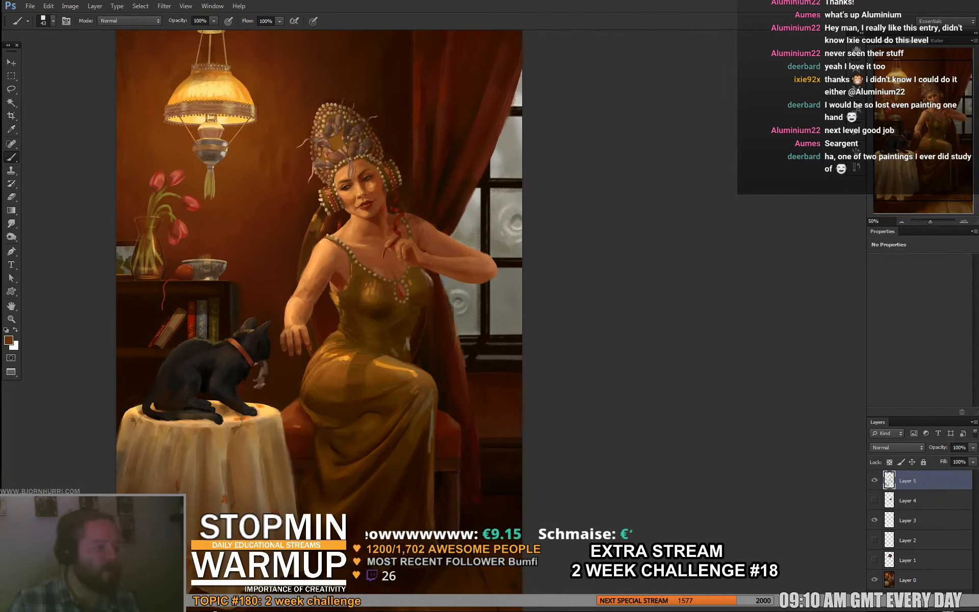
{"action": "left_click", "coordinate": [398, 105], "text": "alt"}
{"action": "right_click", "coordinate": [398, 105]}
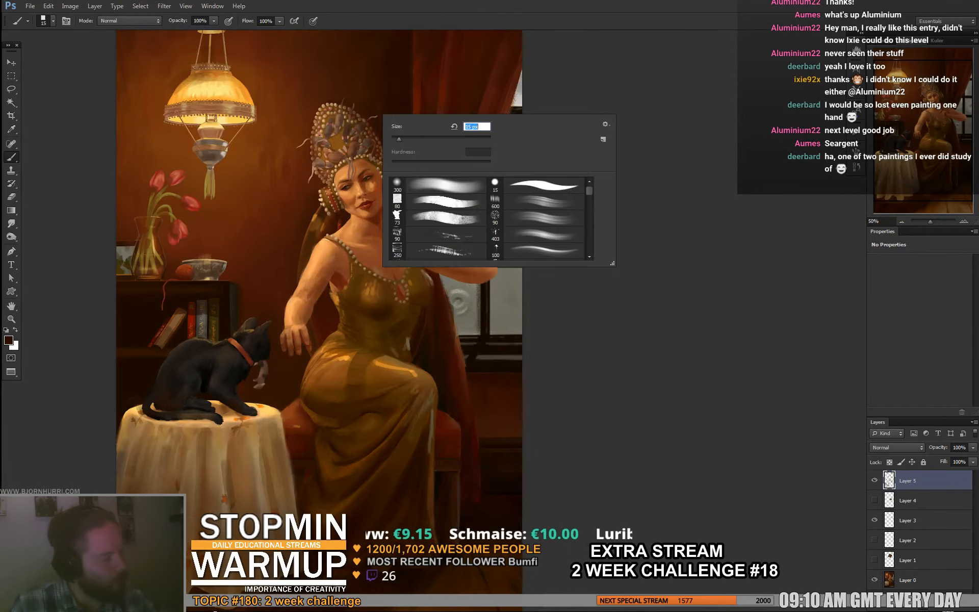
{"action": "type", "text": "15"}
{"action": "key", "text": "Return"}
{"action": "right_click", "coordinate": [360, 117]}
{"action": "type", "text": "5"}
{"action": "key", "text": "Return"}
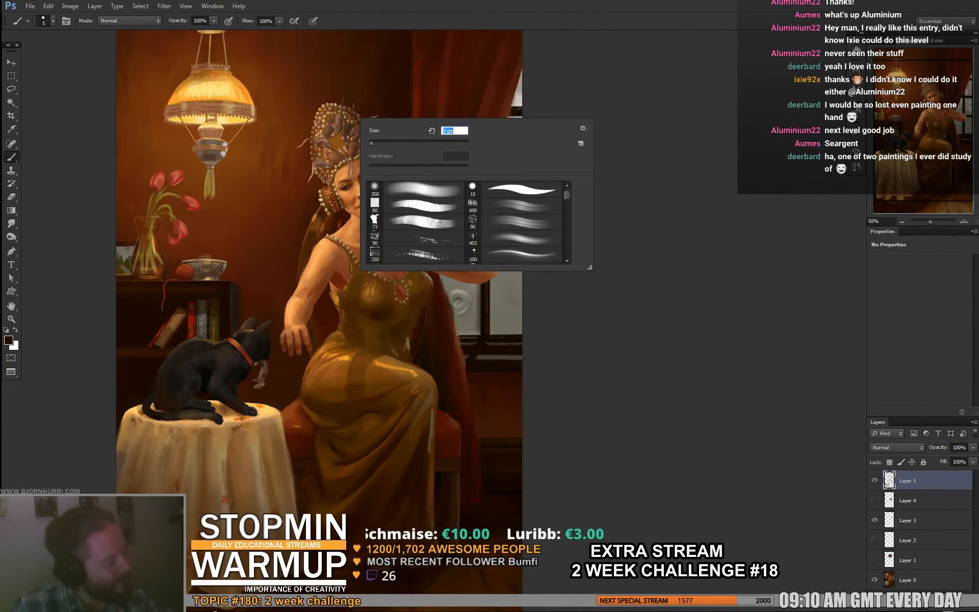
{"action": "type", "text": "7"}
{"action": "key", "text": "Return"}
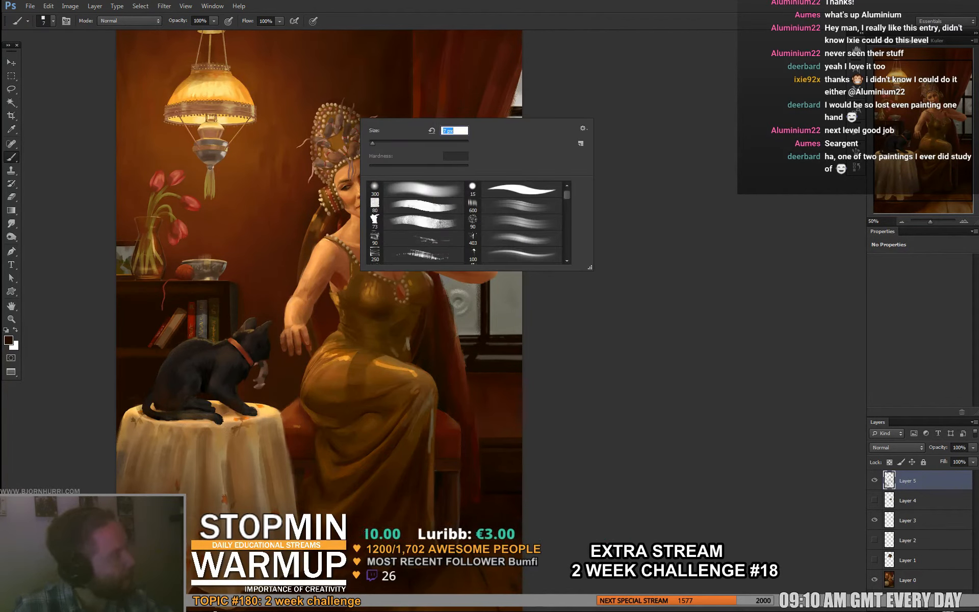
{"action": "key", "text": "Return"}
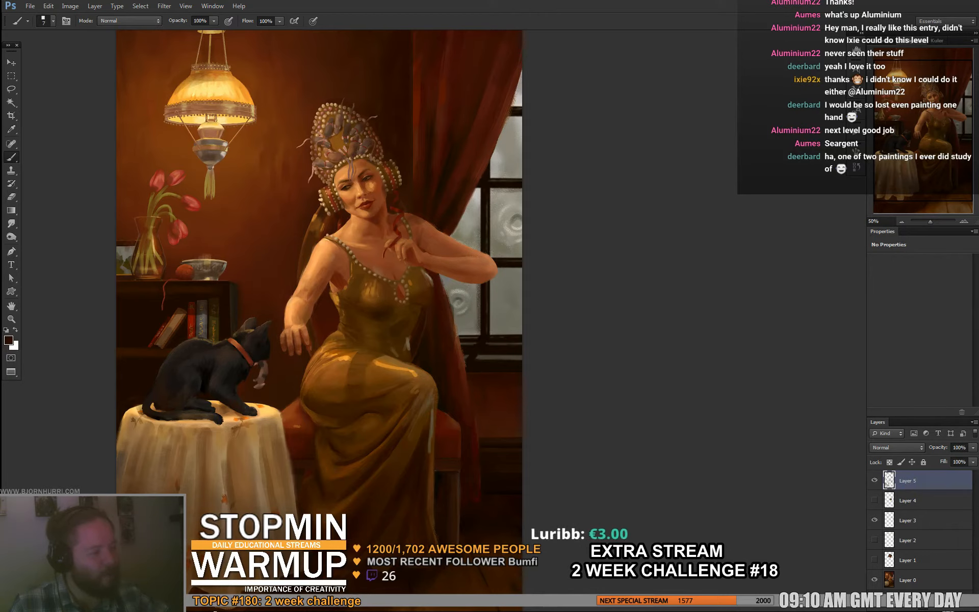
- Set the brush size to 11 px and refine the light and shadow around the woman's eyes and nose with sampled skin tones
{"action": "right_click", "coordinate": [378, 144]}
{"action": "type", "text": "11"}
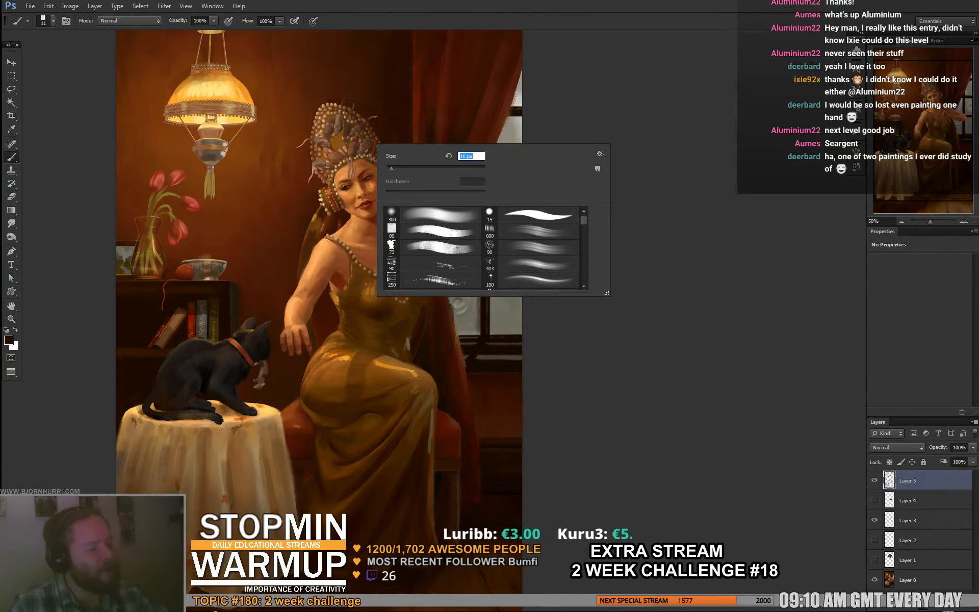
{"action": "key", "text": "Return"}
{"action": "left_click", "coordinate": [356, 169], "text": "alt"}
{"action": "left_click", "coordinate": [357, 174], "text": "alt"}
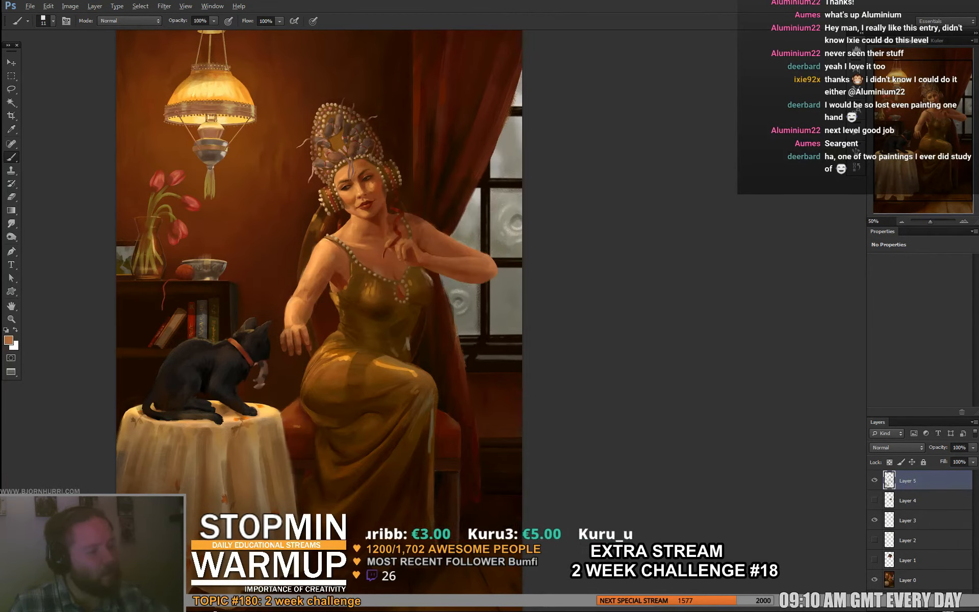
{"action": "left_click", "coordinate": [361, 185], "text": "alt"}
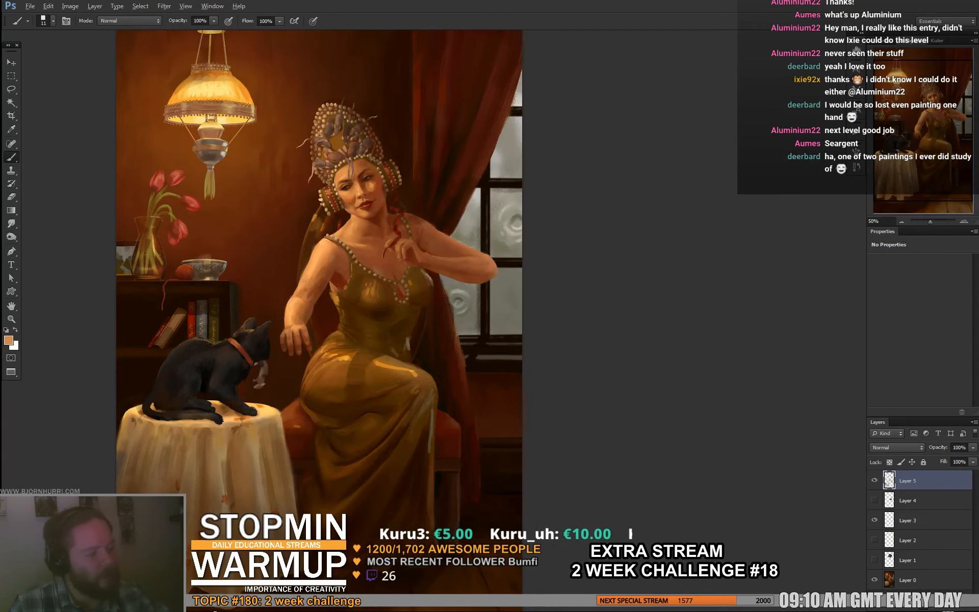
{"action": "left_click", "coordinate": [366, 177], "text": "alt"}
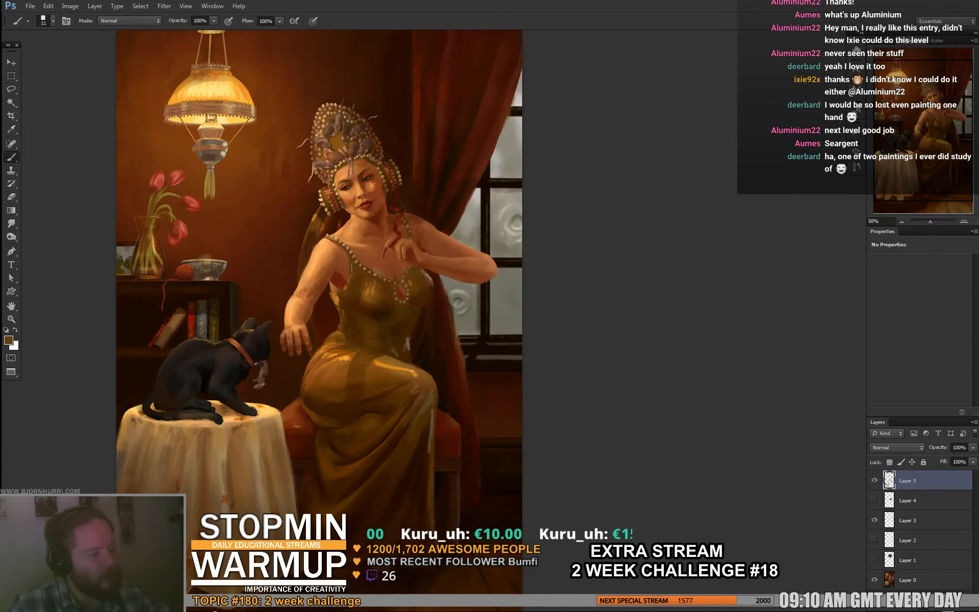
{"action": "left_click", "coordinate": [355, 173], "text": "alt"}
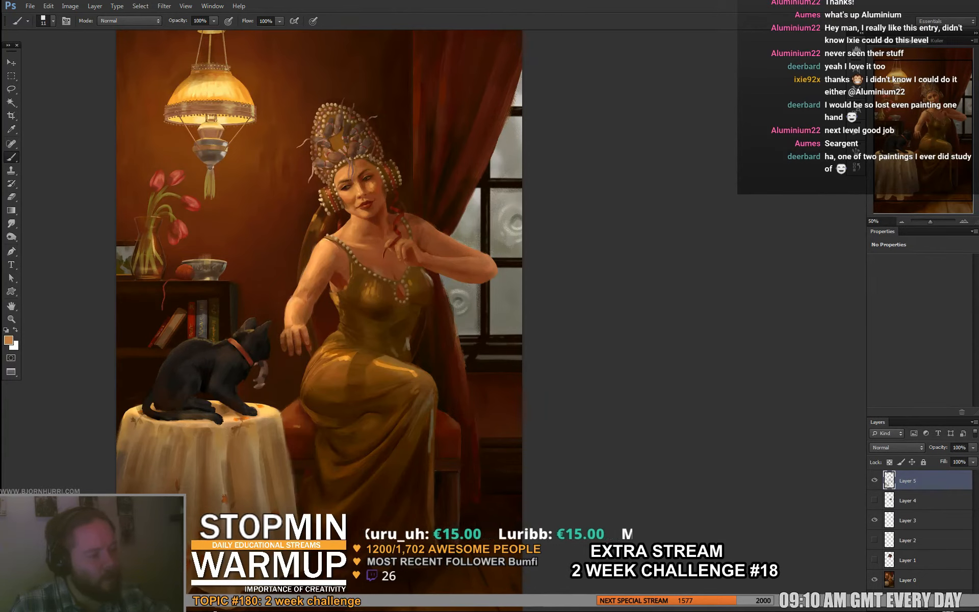
- Touch up the woman's forehead, cheek and mouth area with sampled light orange and brown skin tones
{"action": "left_click", "coordinate": [347, 163], "text": "alt"}
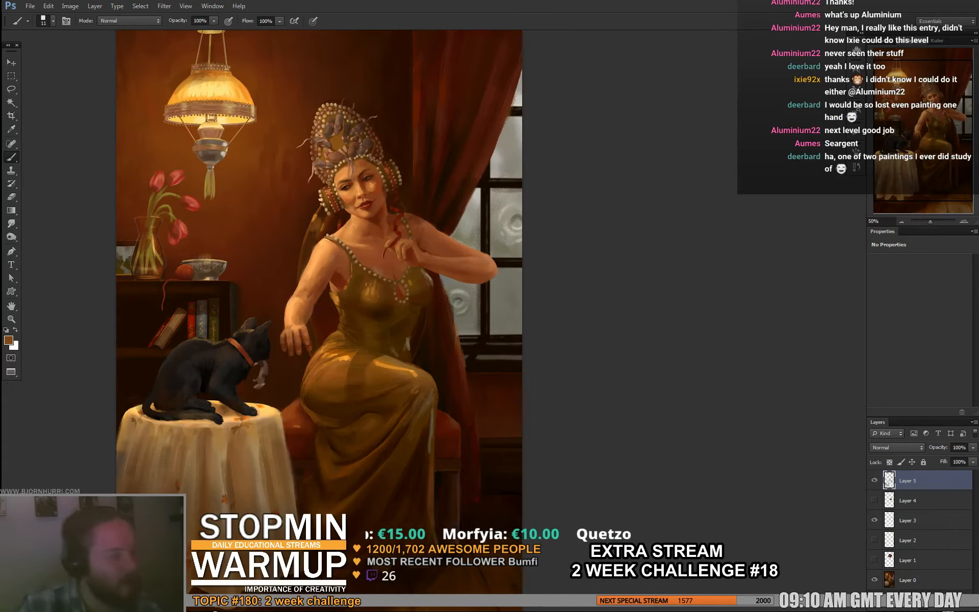
{"action": "left_click", "coordinate": [343, 169], "text": "alt"}
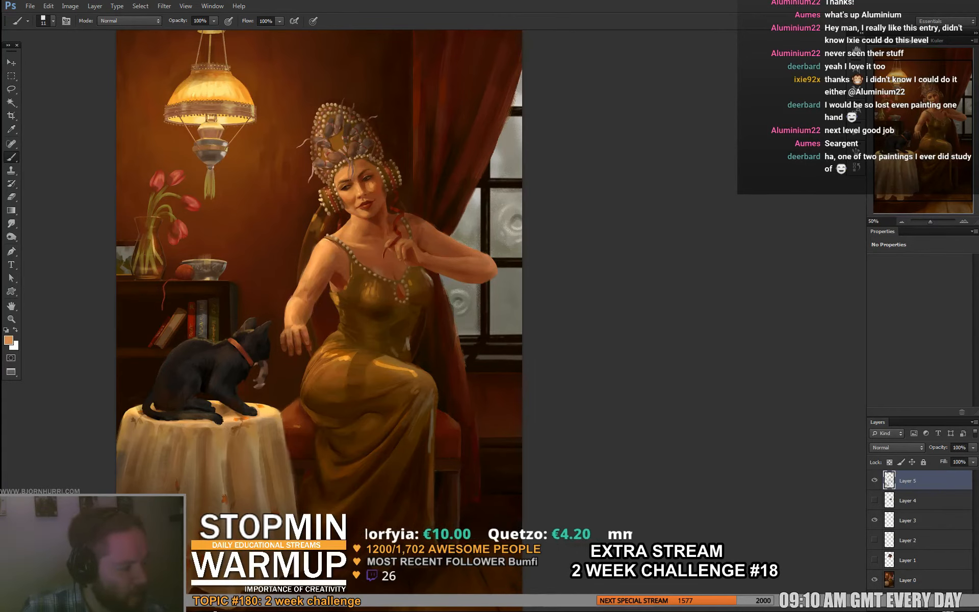
{"action": "left_click", "coordinate": [350, 191], "text": "alt"}
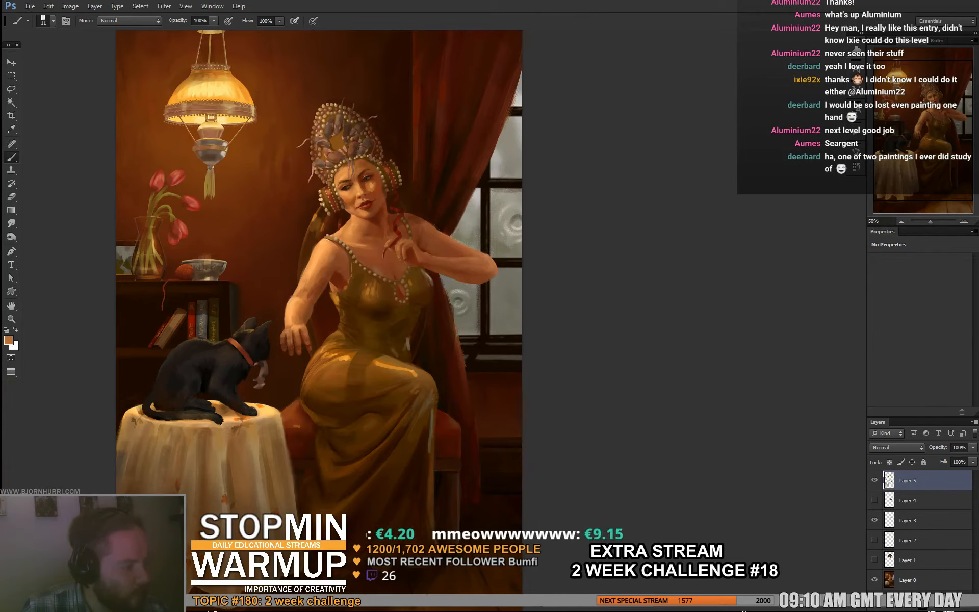
{"action": "left_click", "coordinate": [358, 193], "text": "alt"}
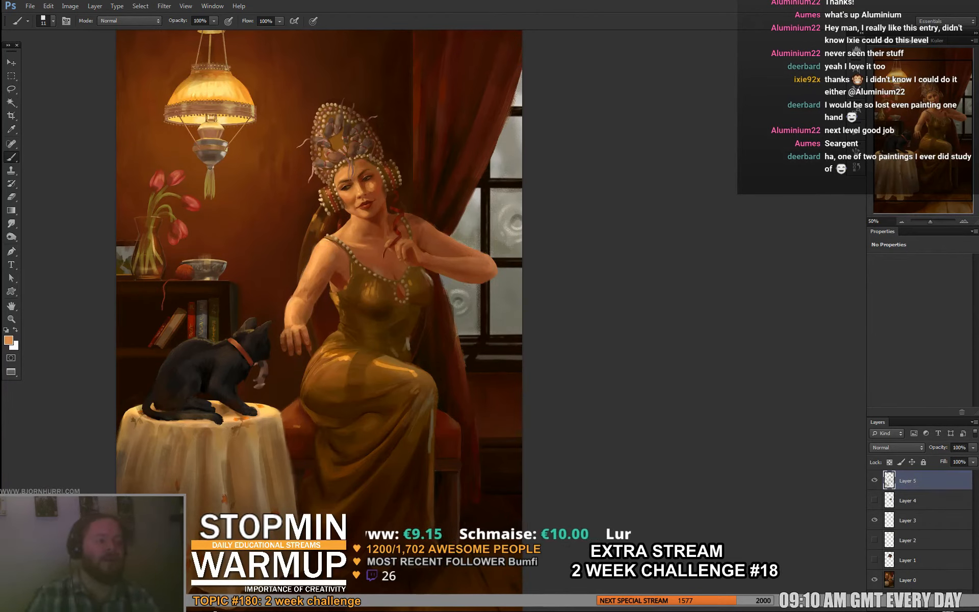
{"action": "left_click", "coordinate": [361, 177], "text": "alt"}
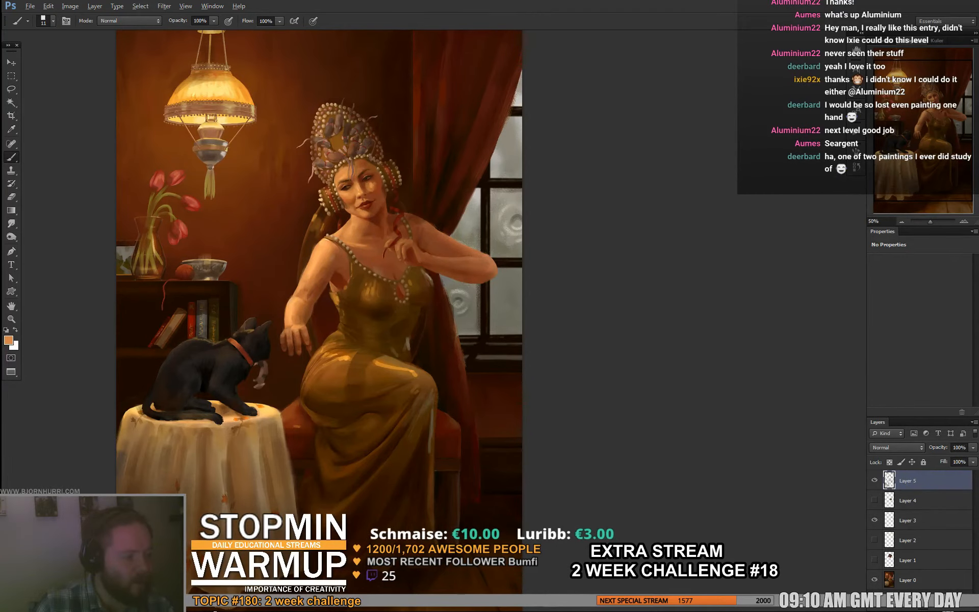
{"action": "left_click", "coordinate": [355, 200], "text": "alt"}
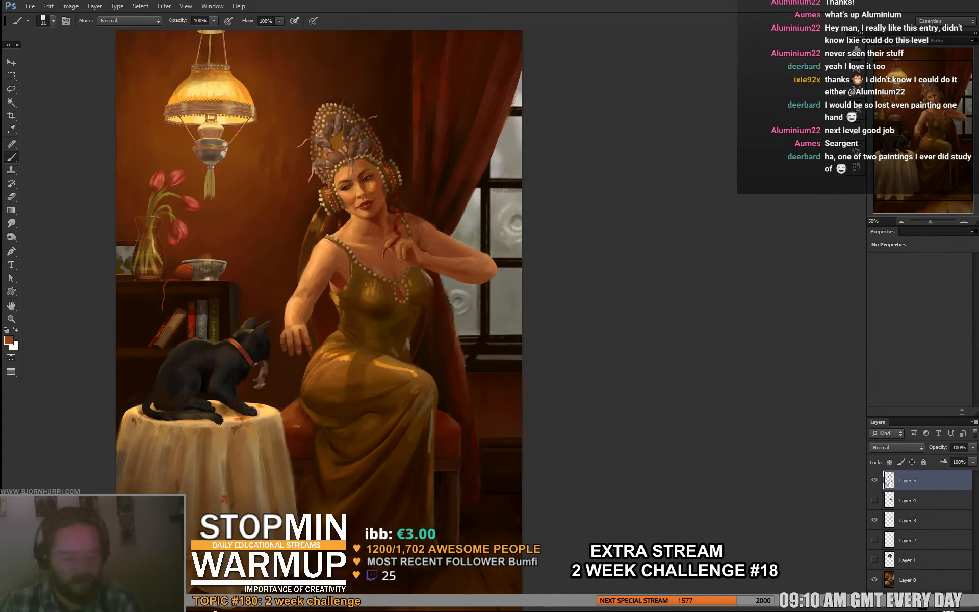
- Paste a merged copy of the whole painting as a new layer on top
{"action": "key", "text": "ctrl+a"}
{"action": "key", "text": "ctrl+shift+c"}
{"action": "key", "text": "ctrl+v"}
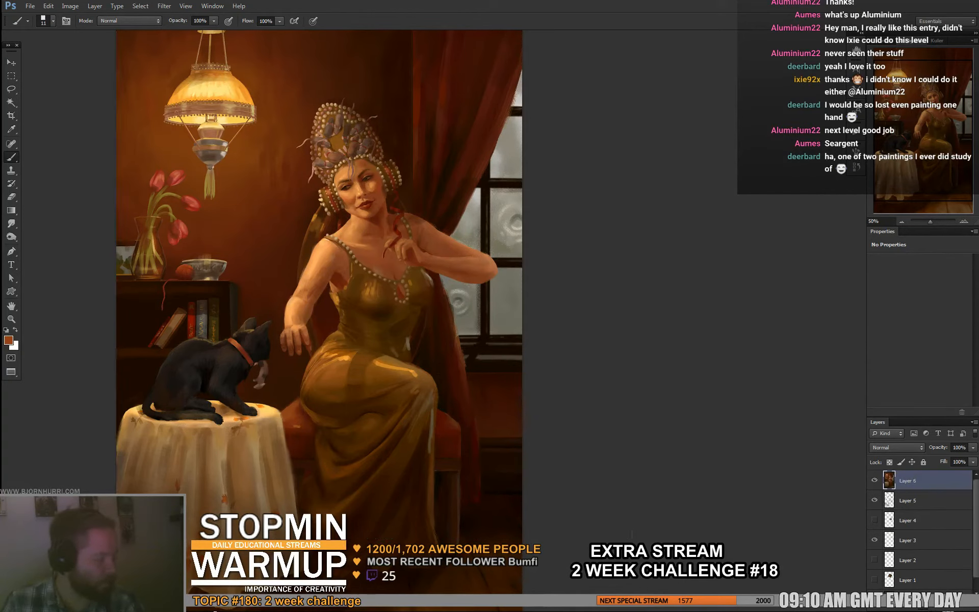
- Remove Layers 1 to 5, keeping only the merged copy above Layer 0
{"action": "scroll", "coordinate": [920, 531], "scroll_direction": "down", "scroll_amount": 2}
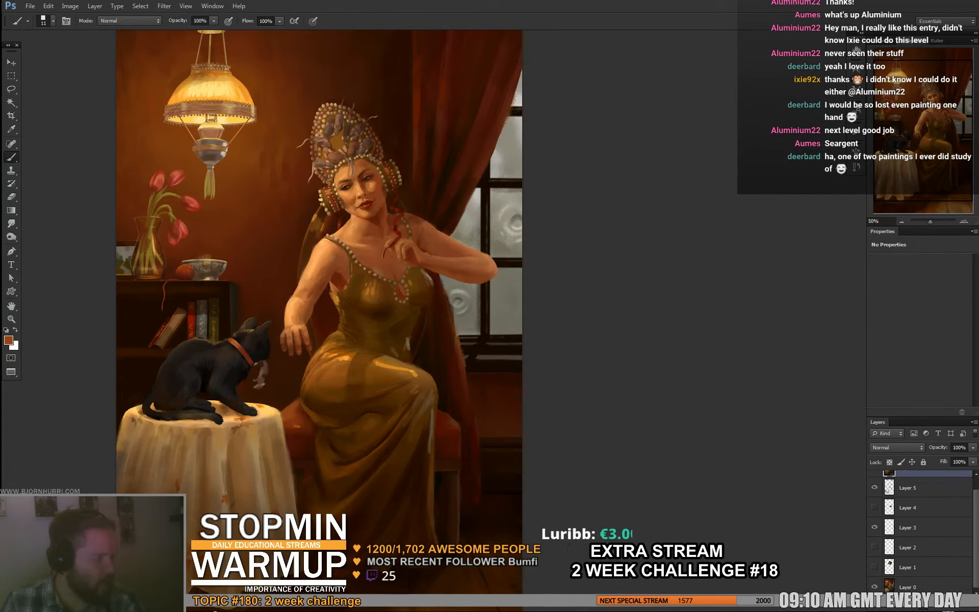
{"action": "left_click", "coordinate": [921, 565], "text": "shift"}
{"action": "key", "text": "ctrl+e"}
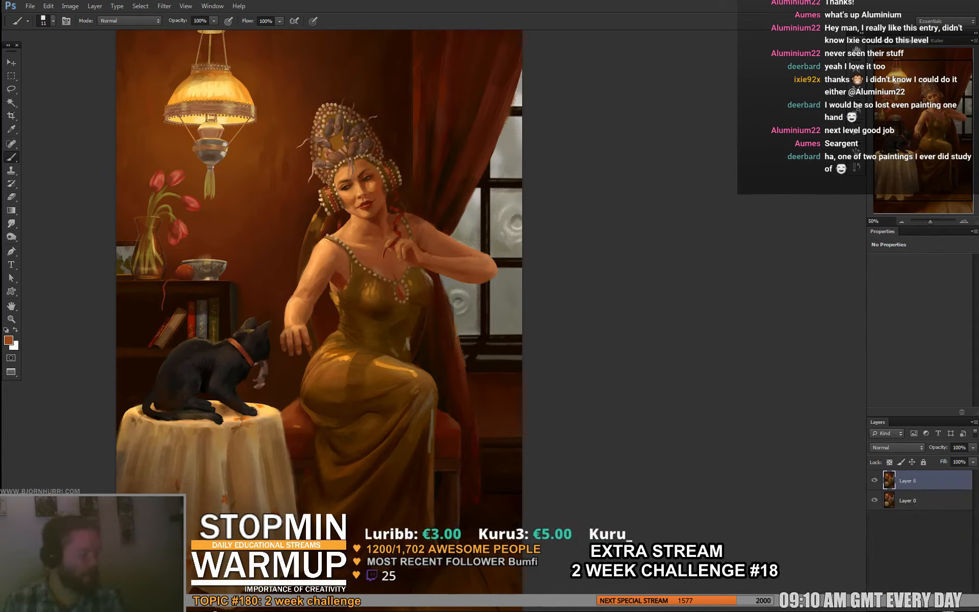
- Toggle the visibility of Layer 6 repeatedly to compare the paint-over with the original painting
{"action": "left_click", "coordinate": [875, 480]}
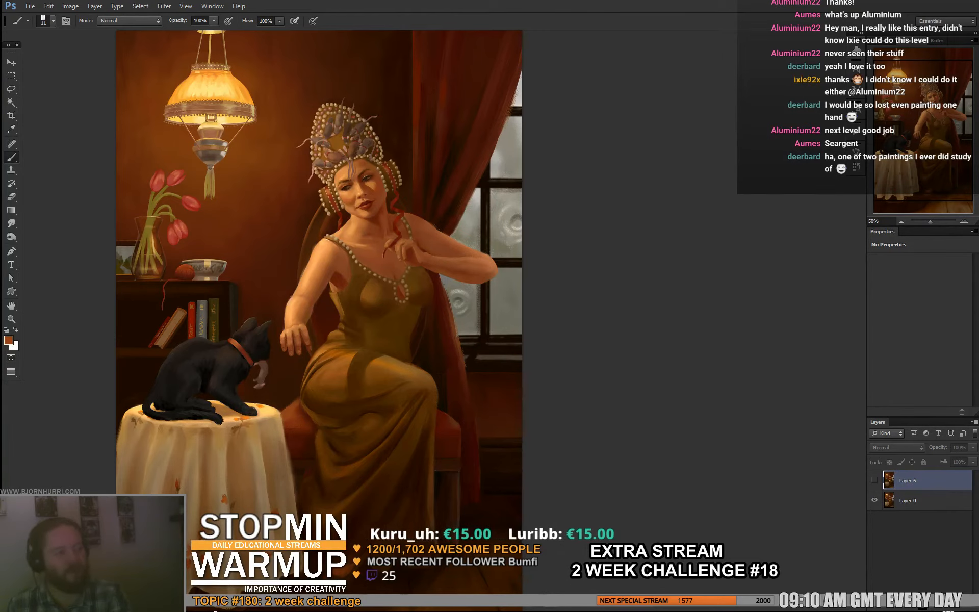
{"action": "left_click", "coordinate": [875, 480]}
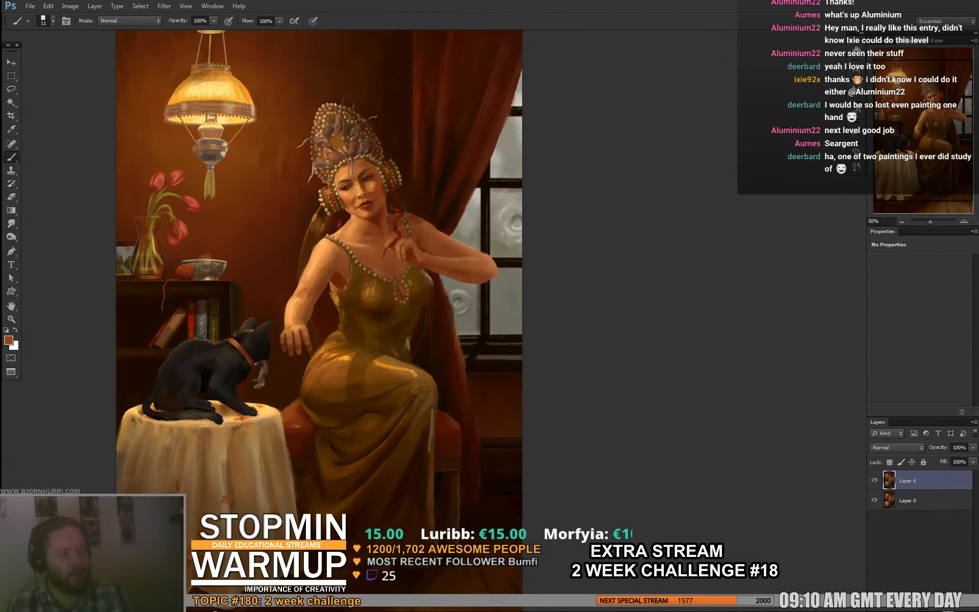
{"action": "left_click", "coordinate": [875, 480]}
{"action": "left_click", "coordinate": [875, 480]}
{"action": "left_click", "coordinate": [874, 481]}
{"action": "left_click", "coordinate": [874, 480]}
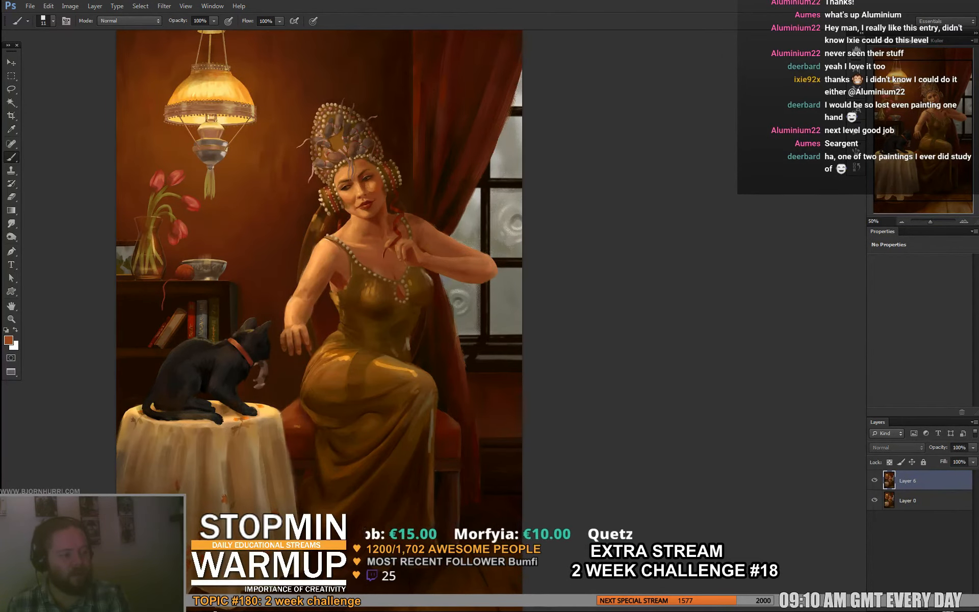
{"action": "left_click", "coordinate": [875, 481]}
{"action": "left_click", "coordinate": [874, 481]}
{"action": "left_click", "coordinate": [874, 481]}
{"action": "left_click", "coordinate": [875, 481]}
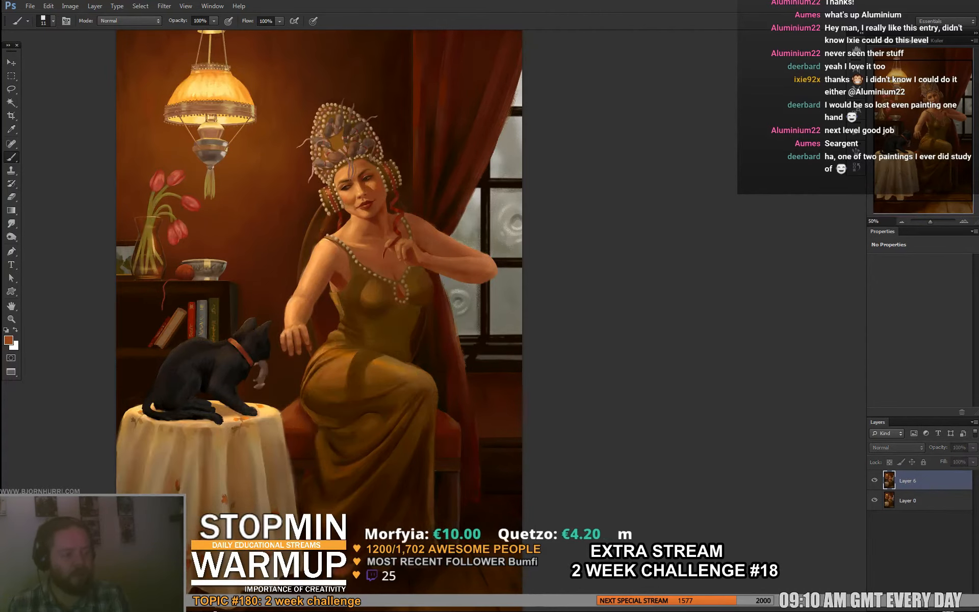
{"action": "left_click", "coordinate": [875, 480]}
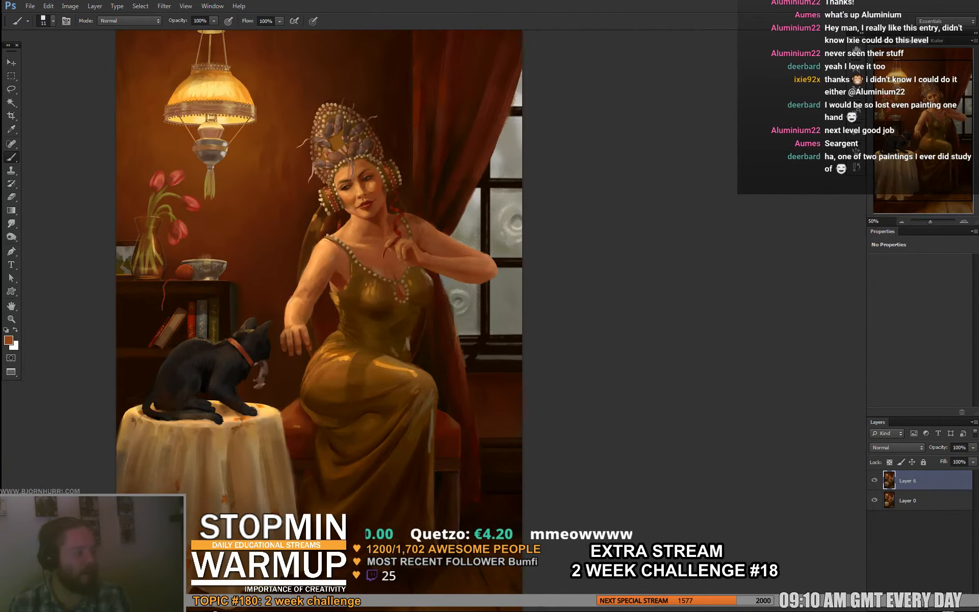
{"action": "left_click", "coordinate": [874, 481]}
{"action": "left_click", "coordinate": [874, 480]}
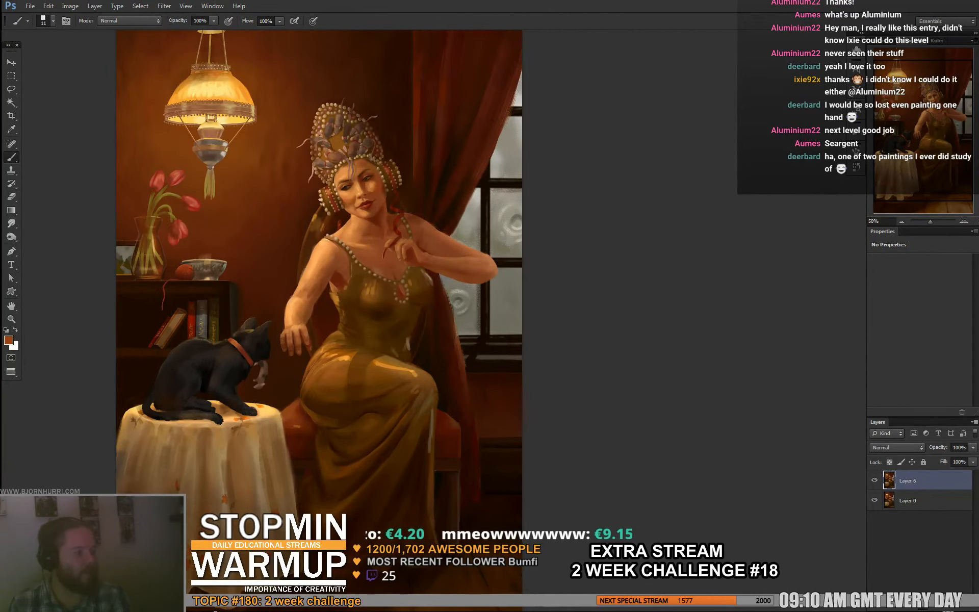
{"action": "left_click", "coordinate": [875, 481]}
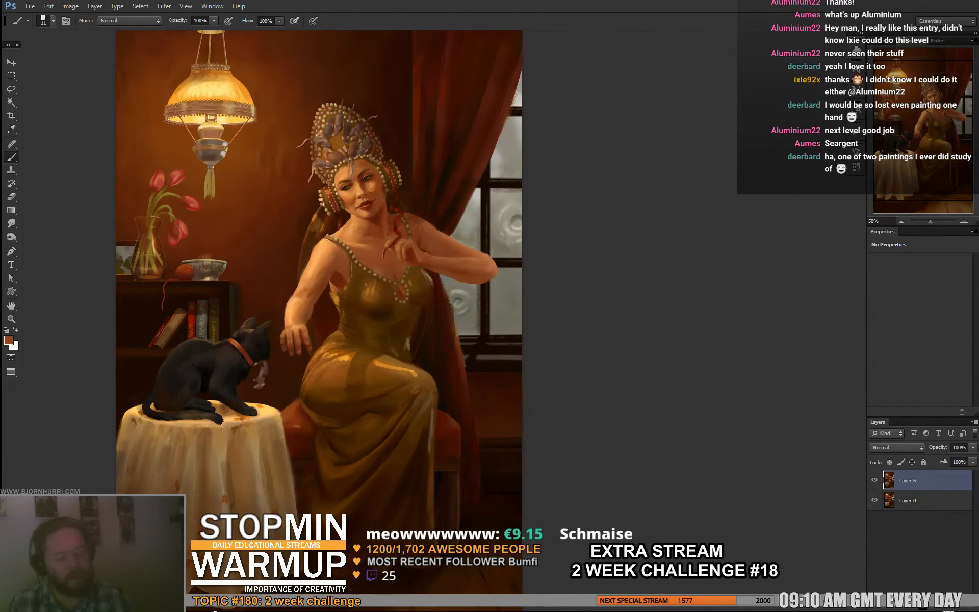
{"action": "left_click", "coordinate": [874, 481]}
{"action": "left_click", "coordinate": [875, 480]}
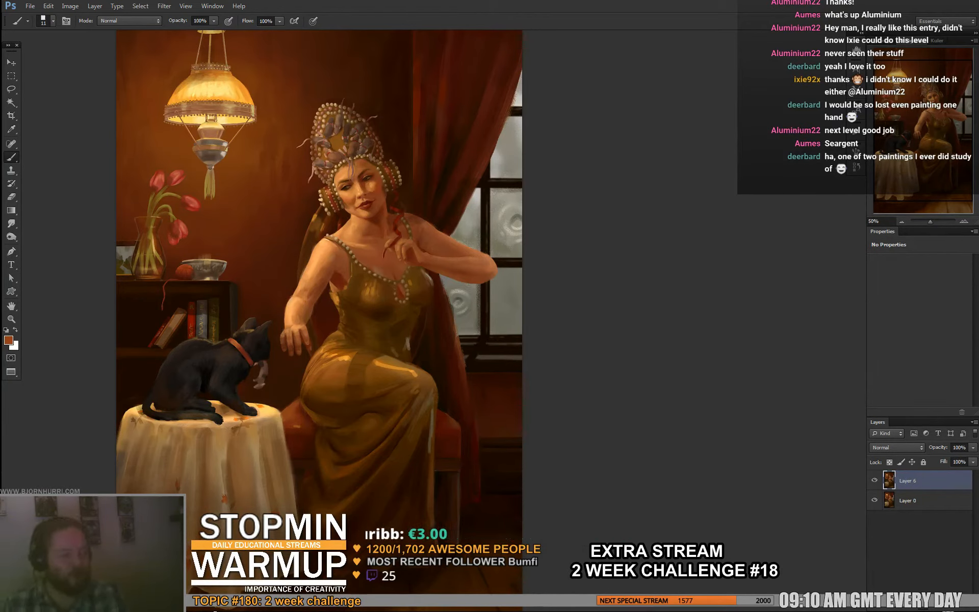
{"action": "left_click", "coordinate": [875, 480]}
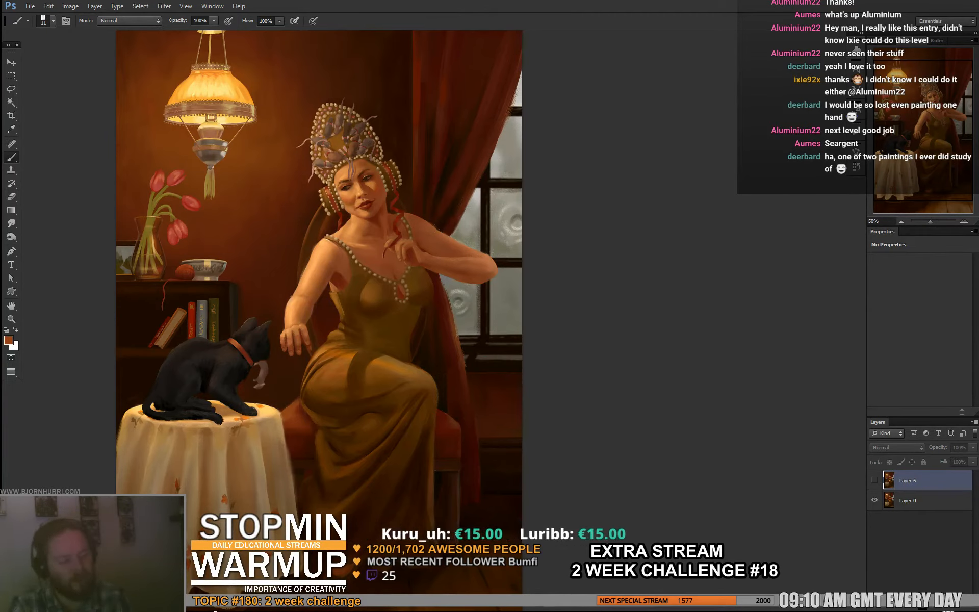
{"action": "left_click", "coordinate": [874, 481]}
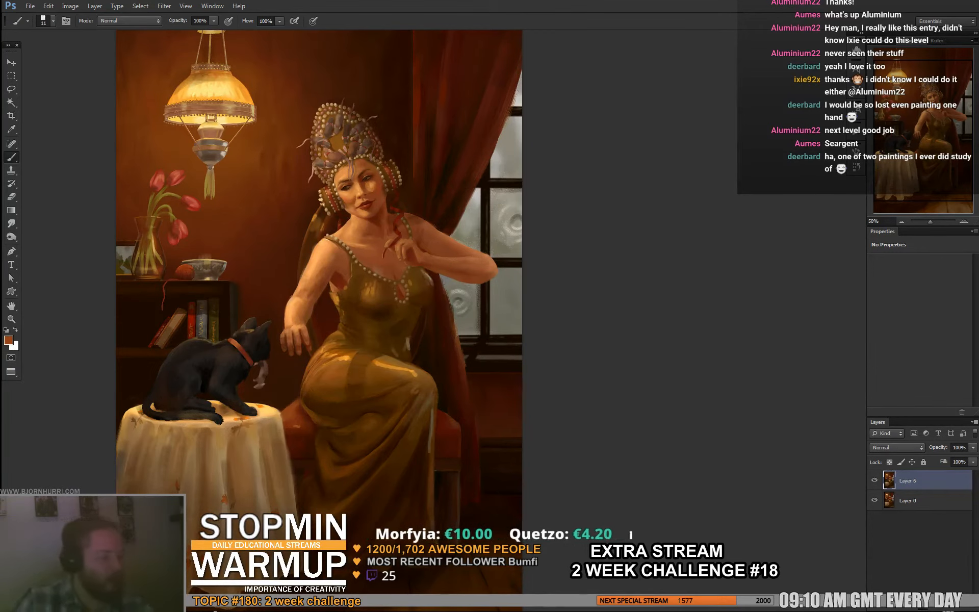
- Soften the window's frame, panes and sill with a 119 px brush, using sampled greys and a dark tone along the bottom edge
{"action": "right_click", "coordinate": [503, 265]}
{"action": "left_click", "coordinate": [552, 287]}
{"action": "left_click", "coordinate": [473, 306], "text": "alt"}
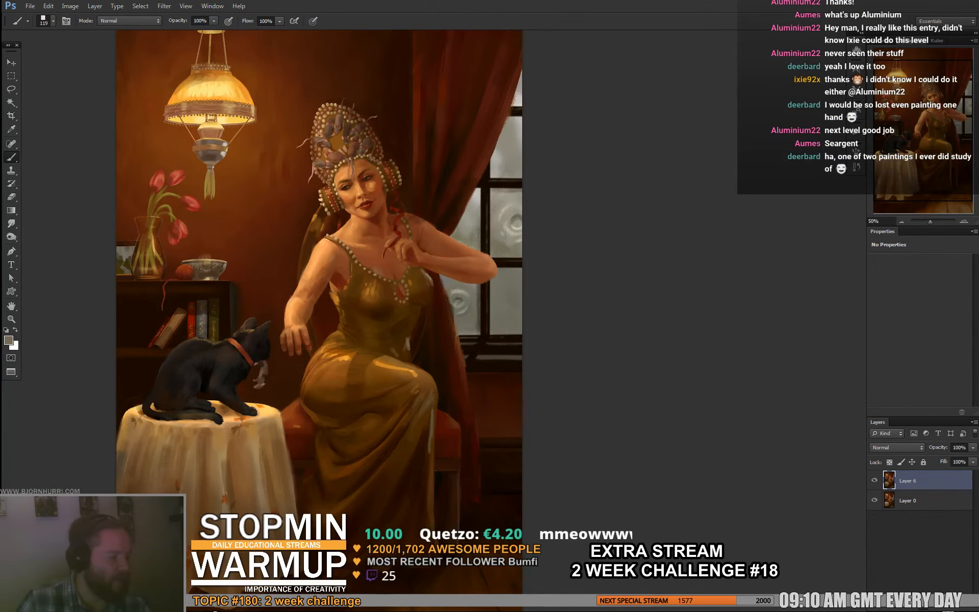
{"action": "left_click_drag", "start_coordinate": [484, 286], "coordinate": [484, 330]}
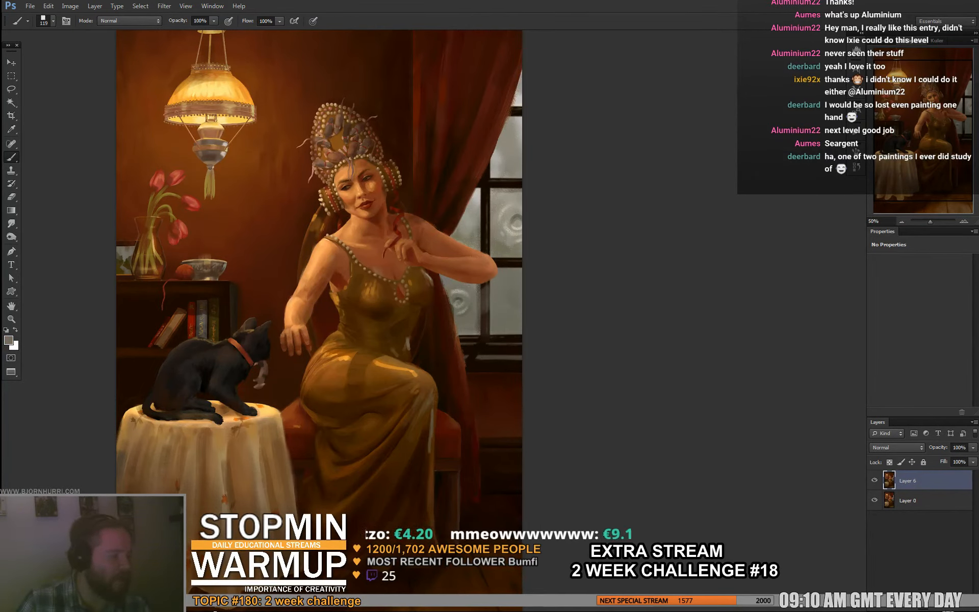
{"action": "mouse_move", "coordinate": [498, 263]}
{"action": "left_mouse_down"}
{"action": "mouse_move", "coordinate": [513, 262]}
{"action": "mouse_move", "coordinate": [485, 239]}
{"action": "mouse_move", "coordinate": [486, 187]}
{"action": "mouse_move", "coordinate": [519, 183]}
{"action": "left_mouse_up"}
{"action": "left_click", "coordinate": [499, 207], "text": "alt"}
{"action": "left_click_drag", "start_coordinate": [499, 262], "coordinate": [512, 262]}
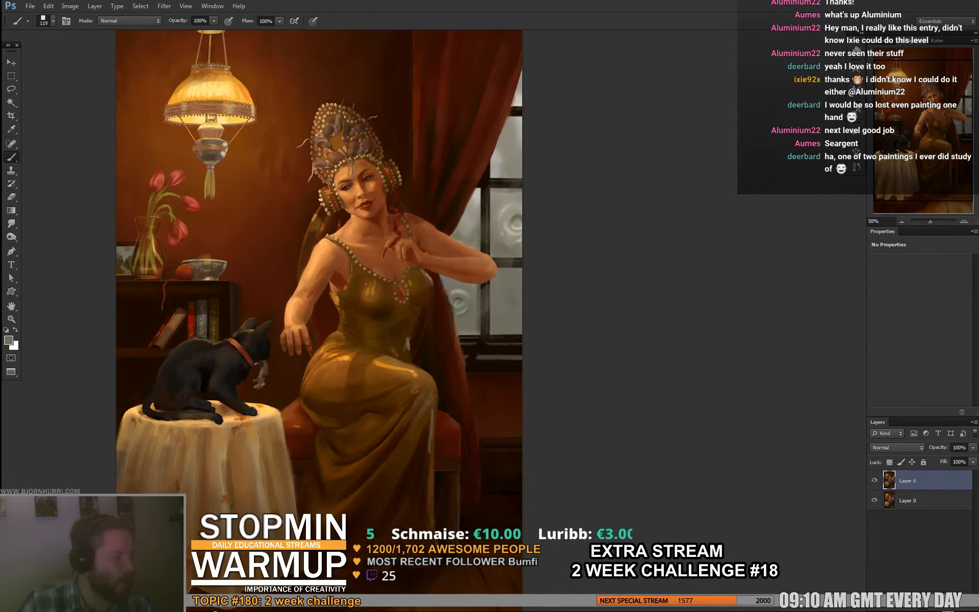
{"action": "mouse_move", "coordinate": [485, 316]}
{"action": "left_mouse_down"}
{"action": "mouse_move", "coordinate": [485, 331]}
{"action": "mouse_move", "coordinate": [519, 334]}
{"action": "mouse_move", "coordinate": [488, 351]}
{"action": "mouse_move", "coordinate": [511, 349]}
{"action": "left_mouse_up"}
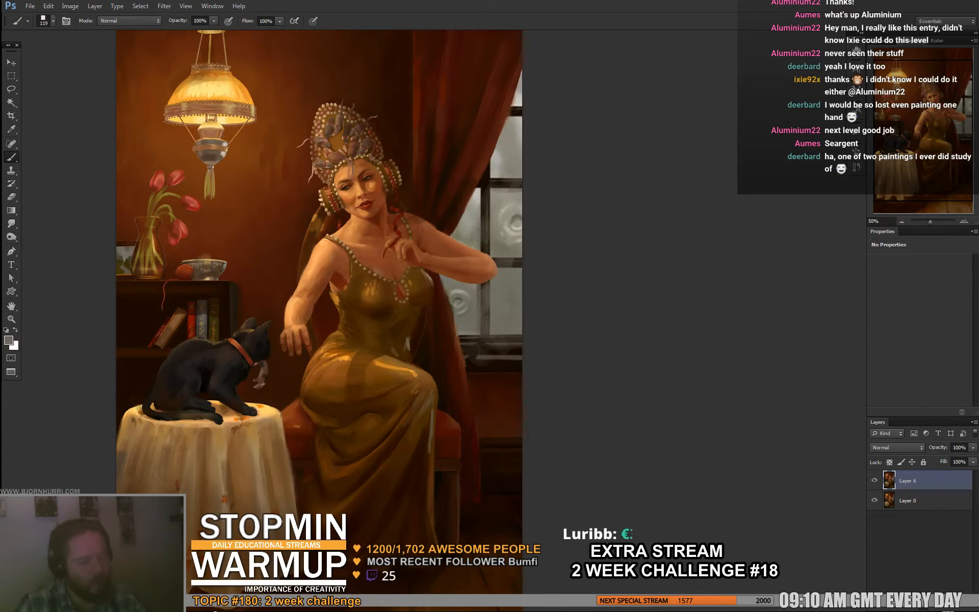
{"action": "key", "text": "d"}
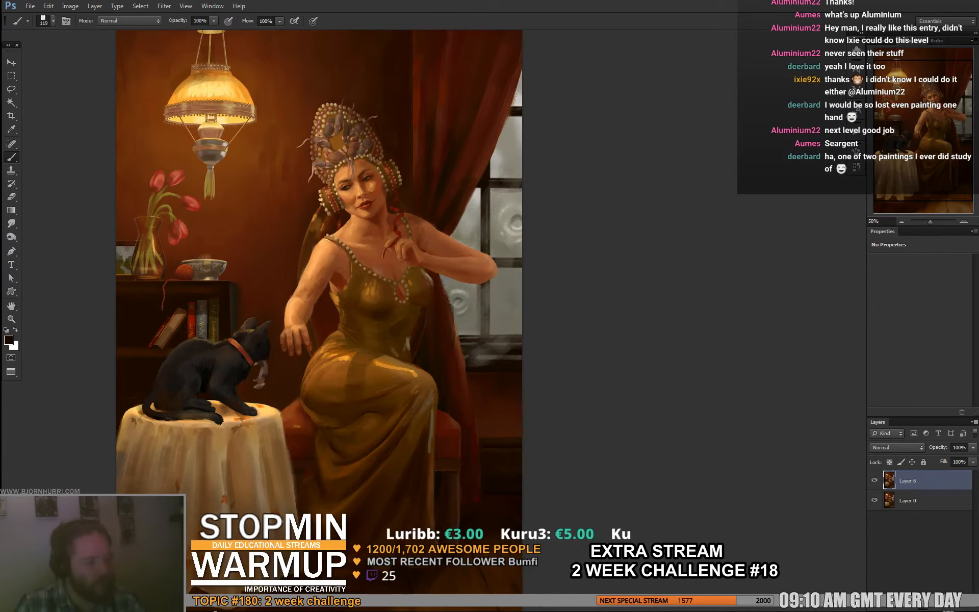
{"action": "left_click_drag", "start_coordinate": [476, 363], "coordinate": [518, 332]}
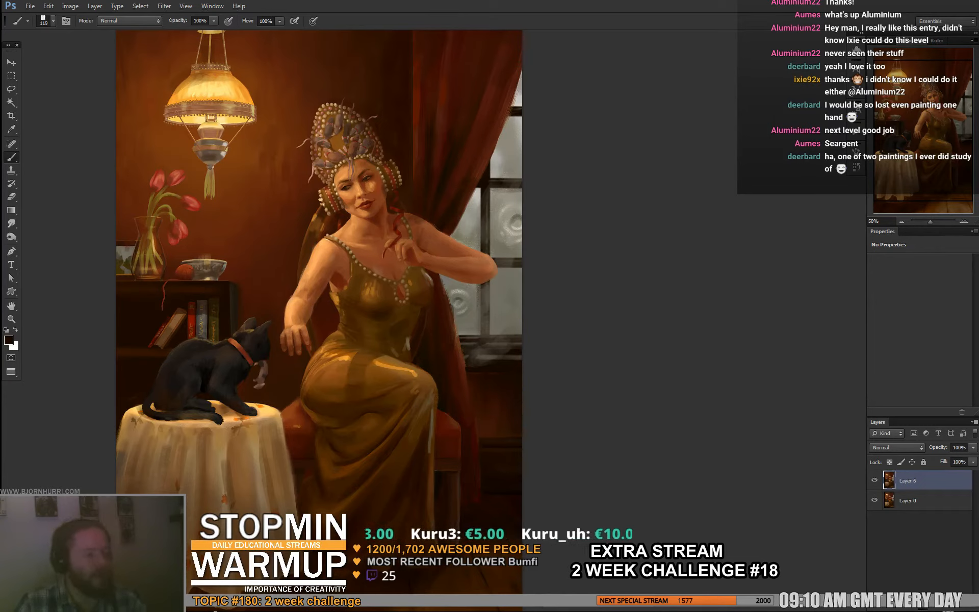
- Brush sampled greys diagonally across the upper and middle window panes and their dark bars to create a hazy light effect
{"action": "left_click", "coordinate": [505, 196], "text": "alt"}
{"action": "mouse_move", "coordinate": [492, 183]}
{"action": "left_mouse_down"}
{"action": "mouse_move", "coordinate": [518, 183]}
{"action": "mouse_move", "coordinate": [489, 162]}
{"action": "left_mouse_up"}
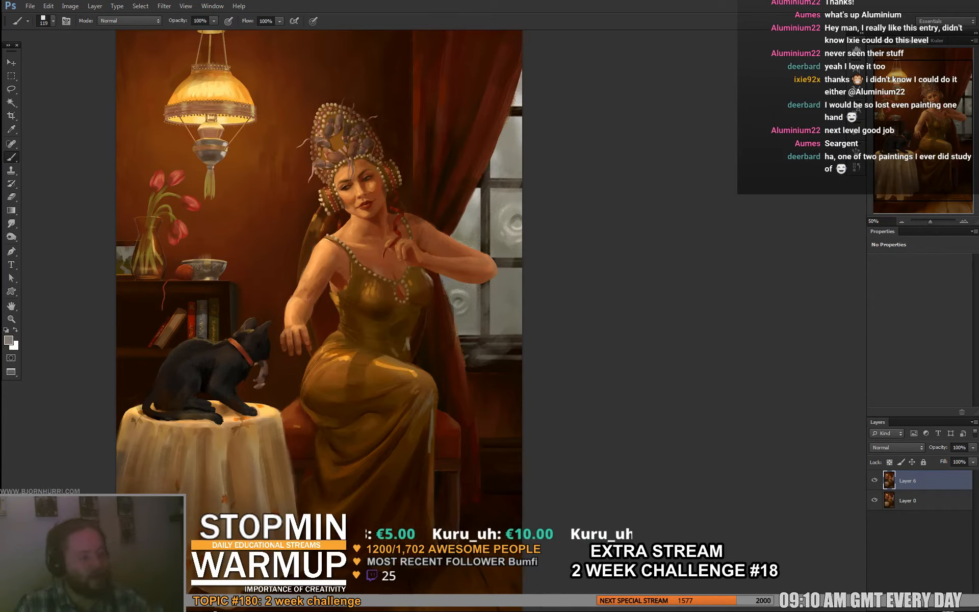
{"action": "left_click", "coordinate": [511, 111], "text": "alt"}
{"action": "left_click_drag", "start_coordinate": [519, 76], "coordinate": [497, 156]}
{"action": "left_click_drag", "start_coordinate": [519, 76], "coordinate": [494, 173]}
{"action": "mouse_move", "coordinate": [518, 120]}
{"action": "left_mouse_down"}
{"action": "mouse_move", "coordinate": [491, 177]}
{"action": "mouse_move", "coordinate": [502, 203]}
{"action": "left_mouse_up"}
{"action": "left_click_drag", "start_coordinate": [511, 154], "coordinate": [493, 191]}
{"action": "left_click_drag", "start_coordinate": [518, 132], "coordinate": [471, 214]}
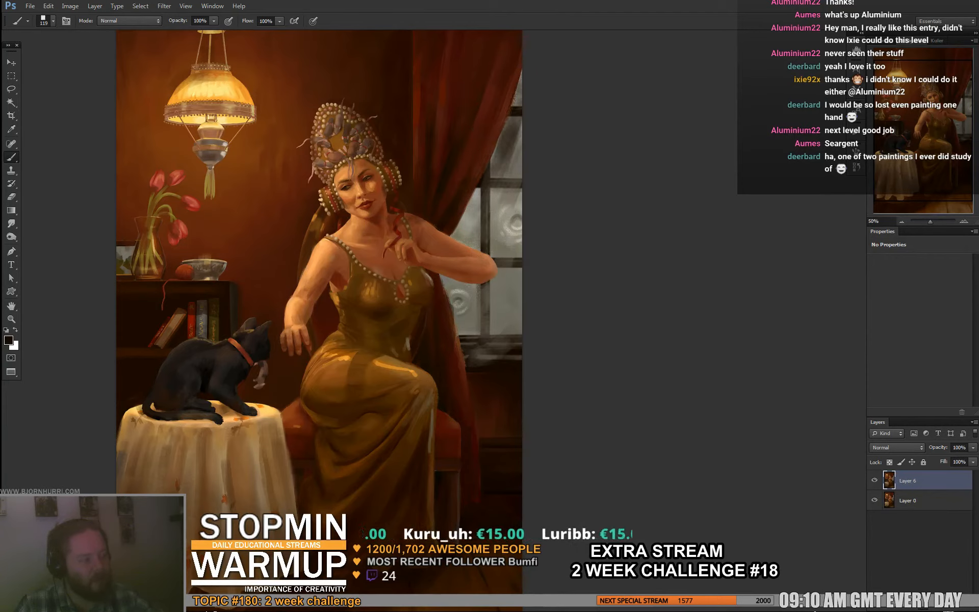
{"action": "left_click", "coordinate": [492, 176], "text": "alt"}
{"action": "mouse_move", "coordinate": [517, 151]}
{"action": "left_mouse_down"}
{"action": "mouse_move", "coordinate": [502, 179]}
{"action": "mouse_move", "coordinate": [493, 176]}
{"action": "mouse_move", "coordinate": [495, 197]}
{"action": "mouse_move", "coordinate": [500, 165]}
{"action": "left_mouse_up"}
{"action": "left_click", "coordinate": [505, 143], "text": "alt"}
{"action": "left_click", "coordinate": [509, 167], "text": "alt"}
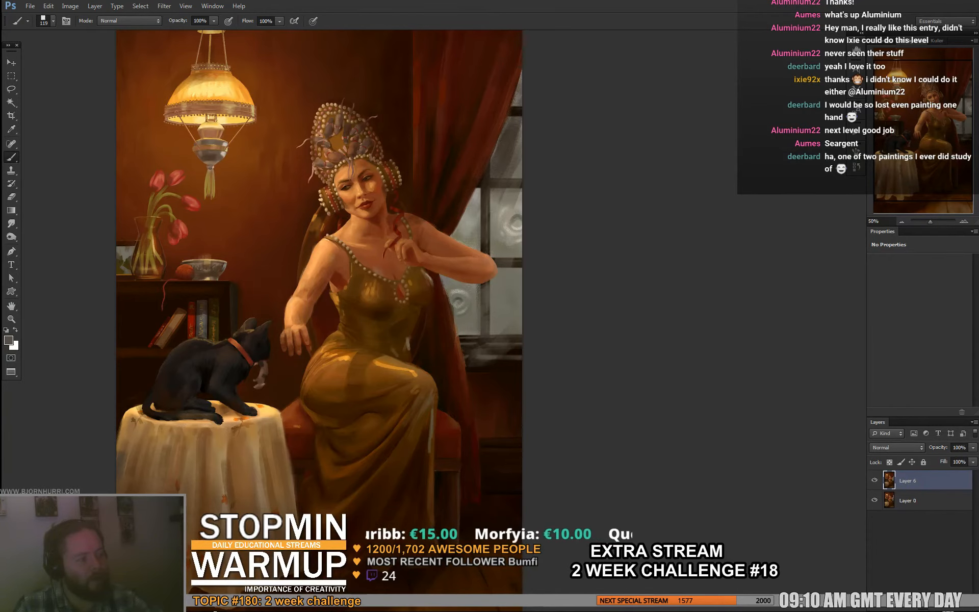
{"action": "left_click_drag", "start_coordinate": [519, 107], "coordinate": [508, 115]}
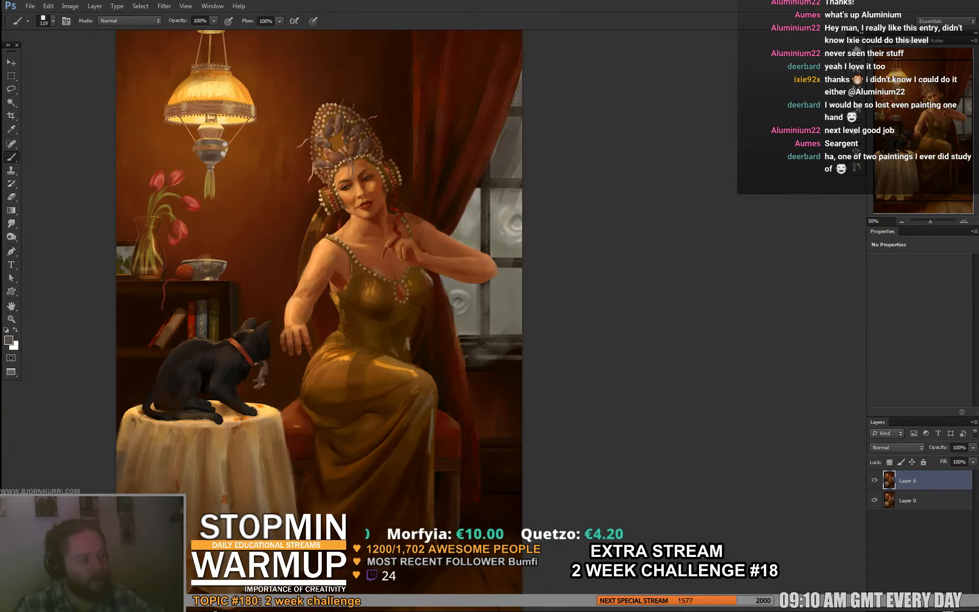
{"action": "left_click_drag", "start_coordinate": [486, 177], "coordinate": [468, 223]}
{"action": "left_click_drag", "start_coordinate": [513, 195], "coordinate": [494, 233]}
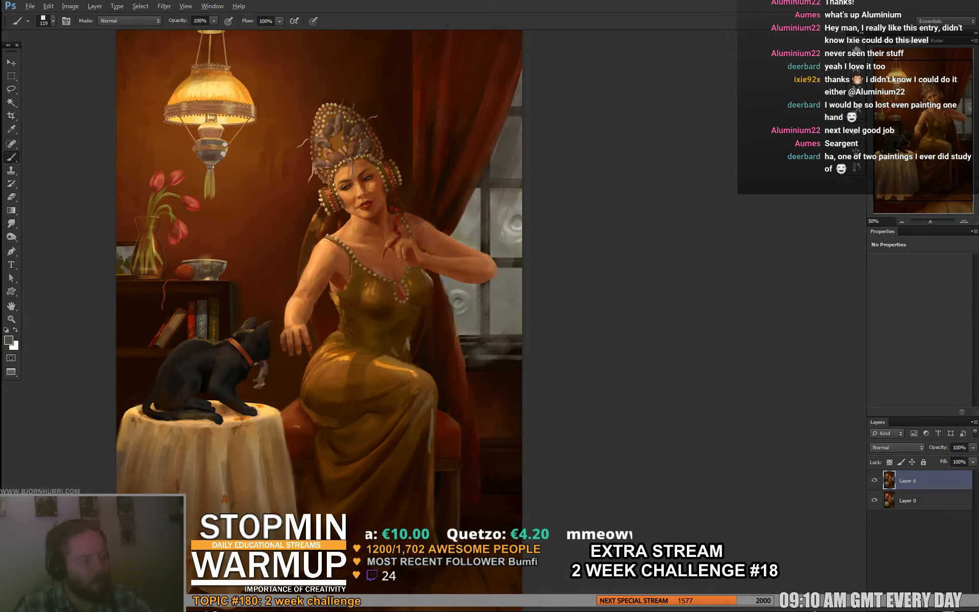
- Refine the curtain's edge against the window with a 47 px brush in a sampled dark red
{"action": "left_click", "coordinate": [467, 198], "text": "alt"}
{"action": "right_click", "coordinate": [468, 196]}
{"action": "left_click", "coordinate": [502, 219]}
{"action": "key", "text": "Return"}
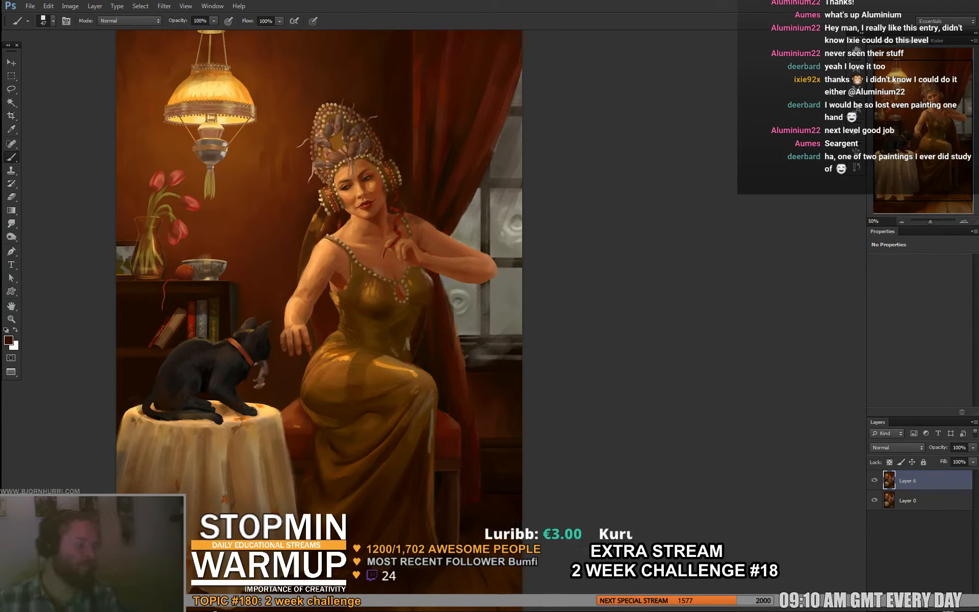
- Select the whole canvas, paste a copy of the painting and merge it down into Layer 6
{"action": "key", "text": "ctrl+a"}
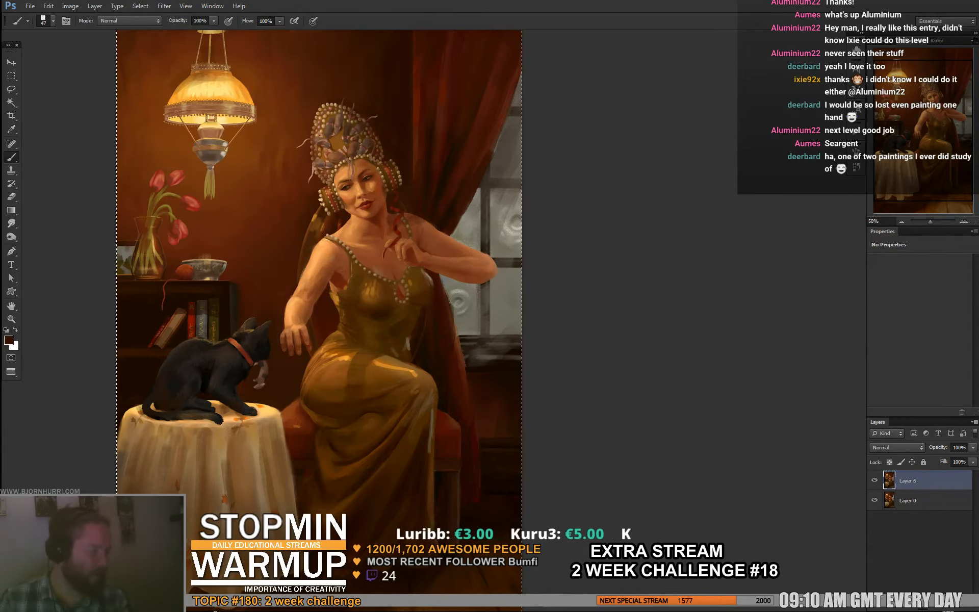
{"action": "key", "text": "ctrl+v"}
{"action": "key", "text": "ctrl+e"}
- Toggle Layer 6 on and off several times to compare the softened window and lighting with the original
{"action": "left_click", "coordinate": [875, 481]}
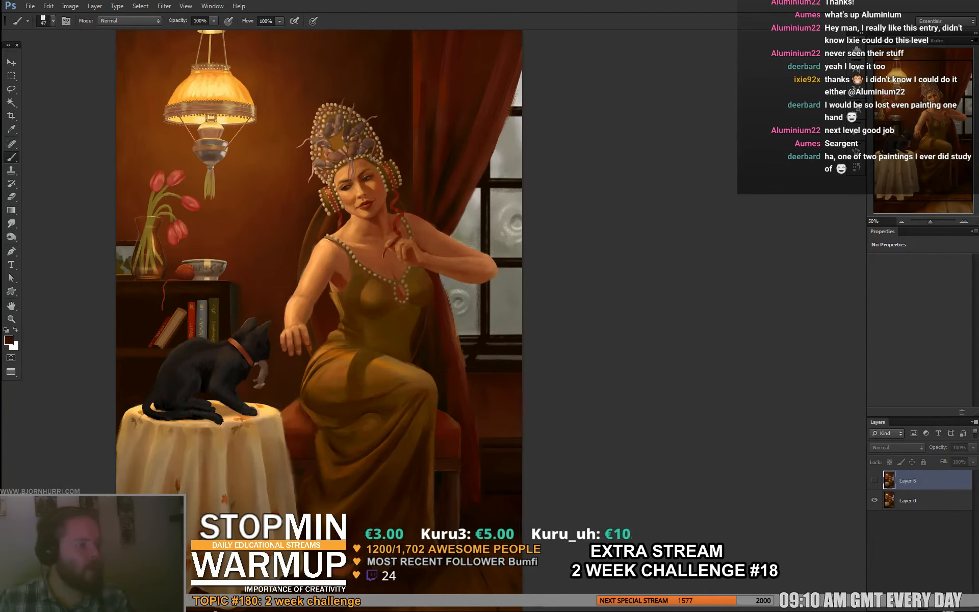
{"action": "left_click", "coordinate": [874, 481]}
{"action": "left_click", "coordinate": [875, 480]}
{"action": "left_click", "coordinate": [874, 481]}
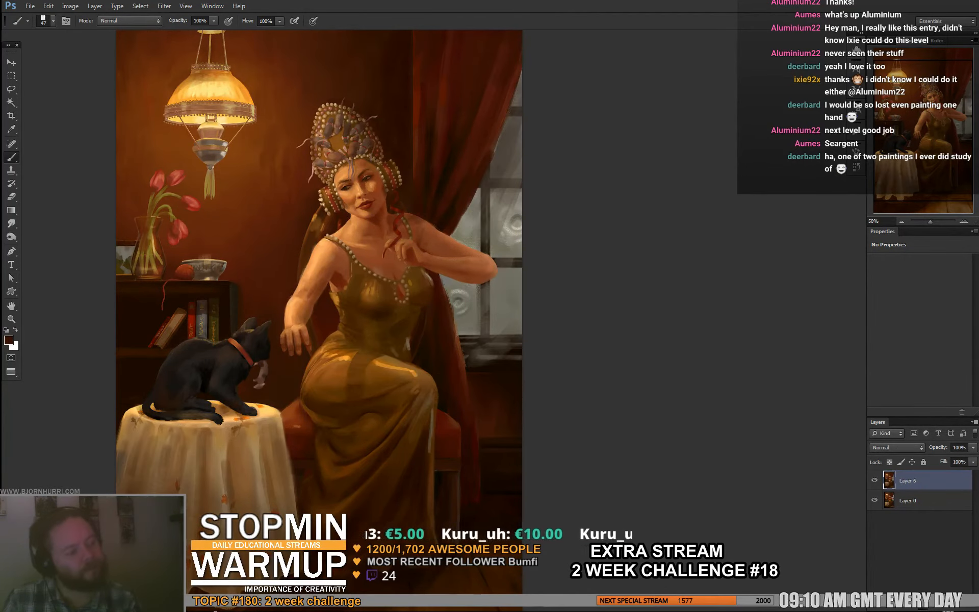
{"action": "left_click", "coordinate": [874, 481]}
{"action": "left_click", "coordinate": [874, 481]}
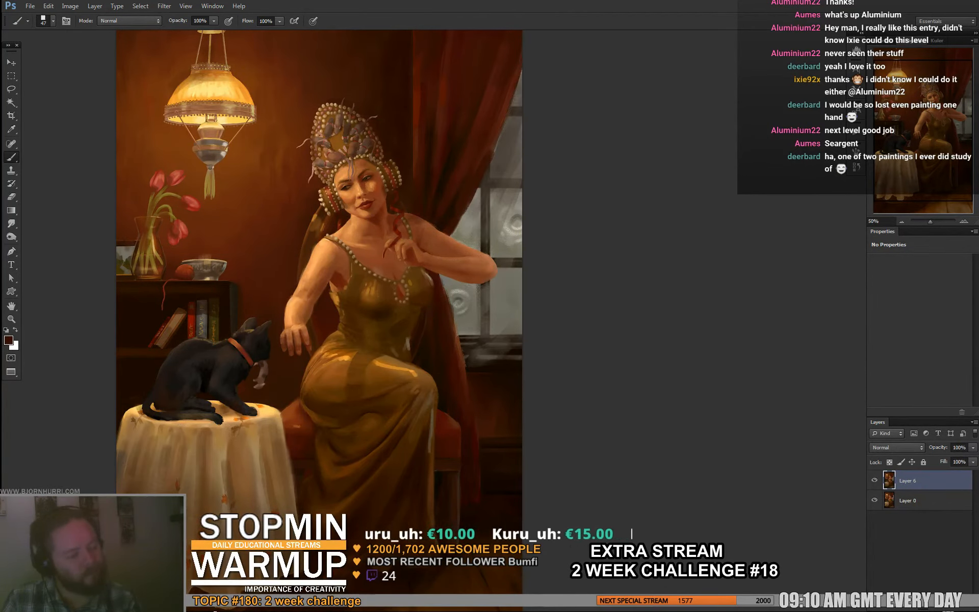
{"action": "left_click", "coordinate": [874, 480]}
{"action": "left_click", "coordinate": [874, 480]}
{"action": "left_click", "coordinate": [875, 480]}
{"action": "left_click", "coordinate": [875, 480]}
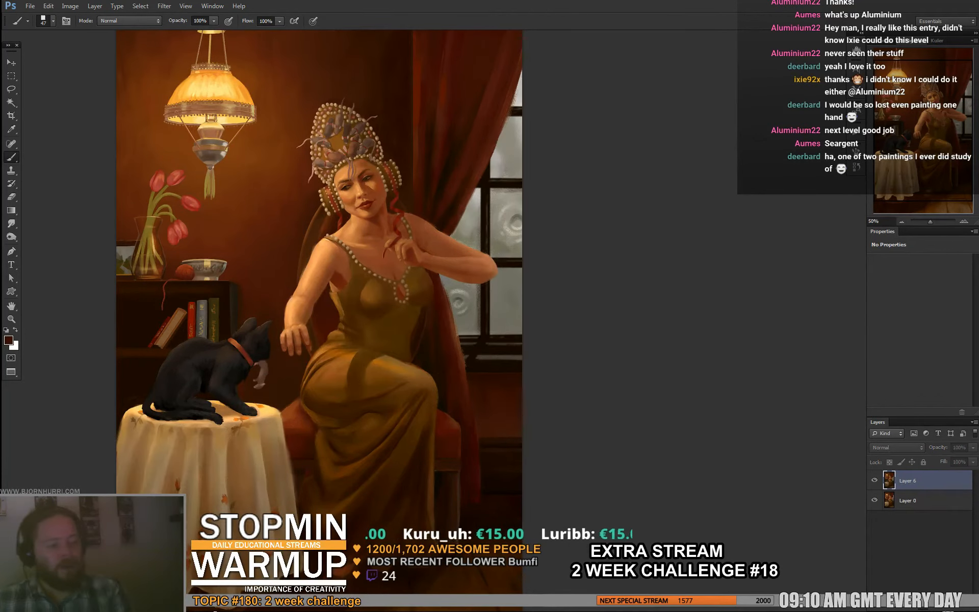
- Save the paint-over in folder 18 as the layered Photoshop file 185_ixie_-_after_the_battle.psd
{"action": "key", "text": "ctrl+shift+s"}
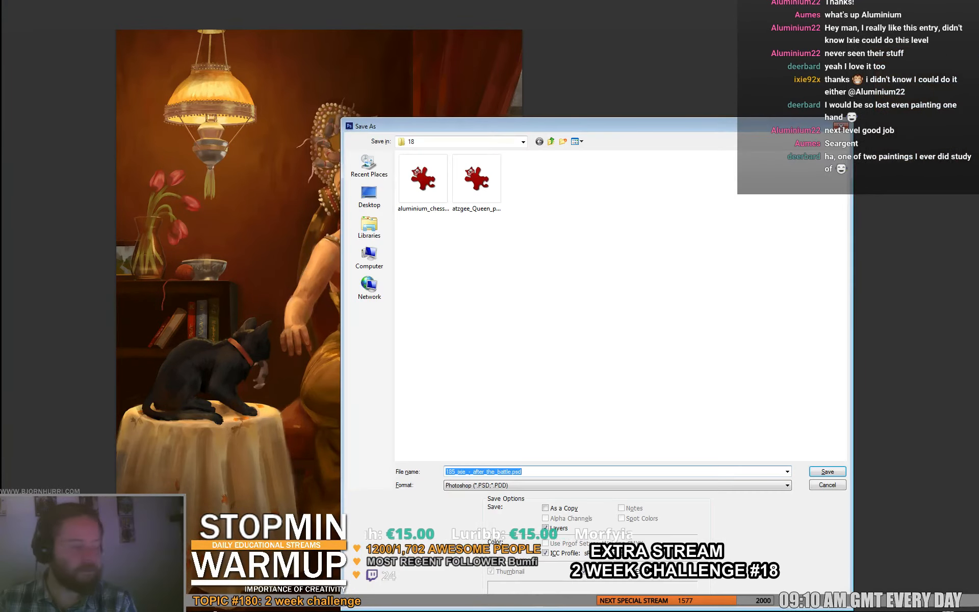
{"action": "key", "text": "Return"}
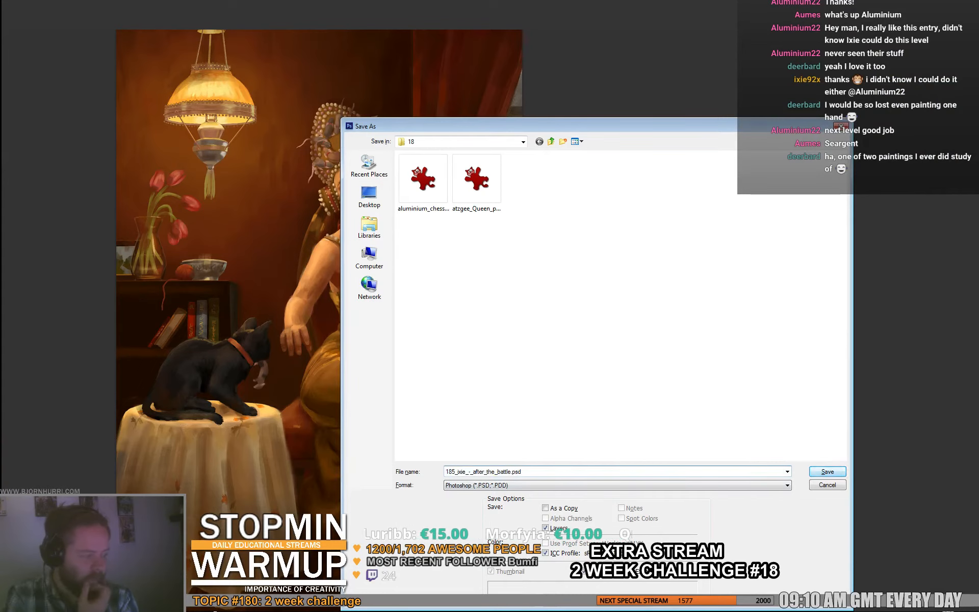
{"action": "key", "text": "Return"}
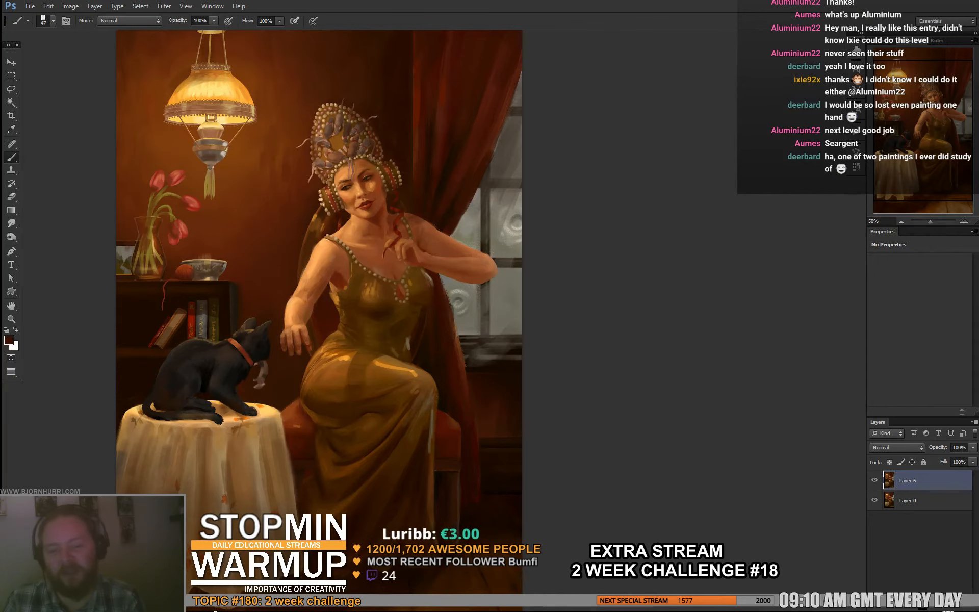
- Leave full-screen view, close the woman-and-cat painting and widen the document window to show the whole kneeling-knight submission
{"action": "key", "text": "f"}
{"action": "key", "text": "f"}
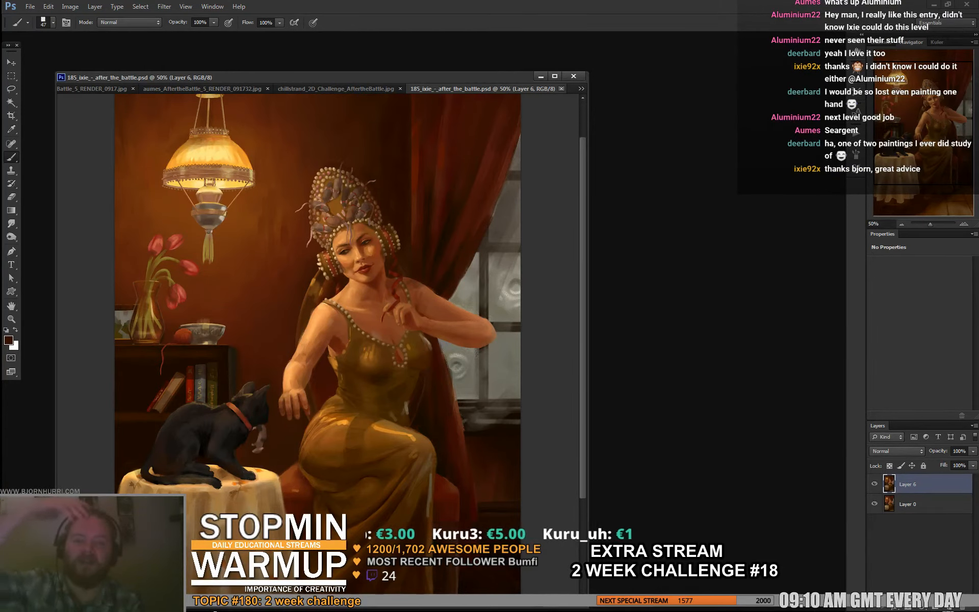
{"action": "key", "text": "ctrl+w"}
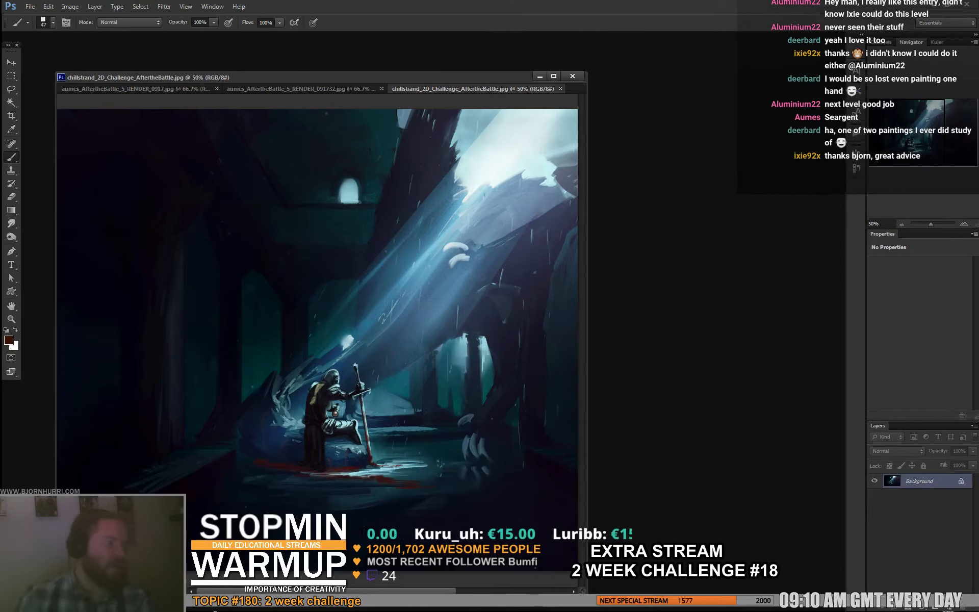
{"action": "left_click_drag", "start_coordinate": [587, 327], "coordinate": [859, 326]}
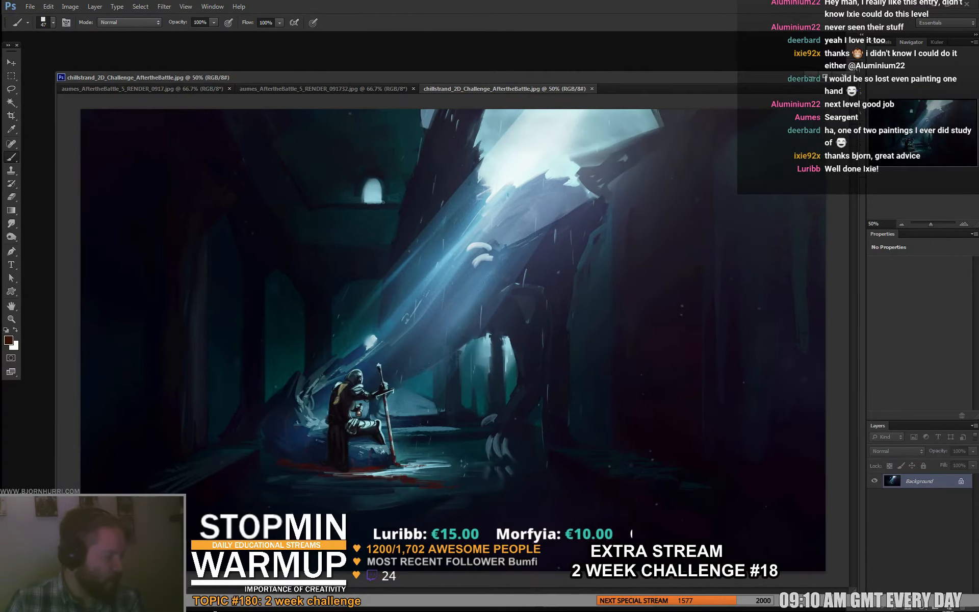
- Add an empty layer above the Background and examine the knight painting's composition at thumbnail size
{"action": "key", "text": "ctrl+shift+alt+n"}
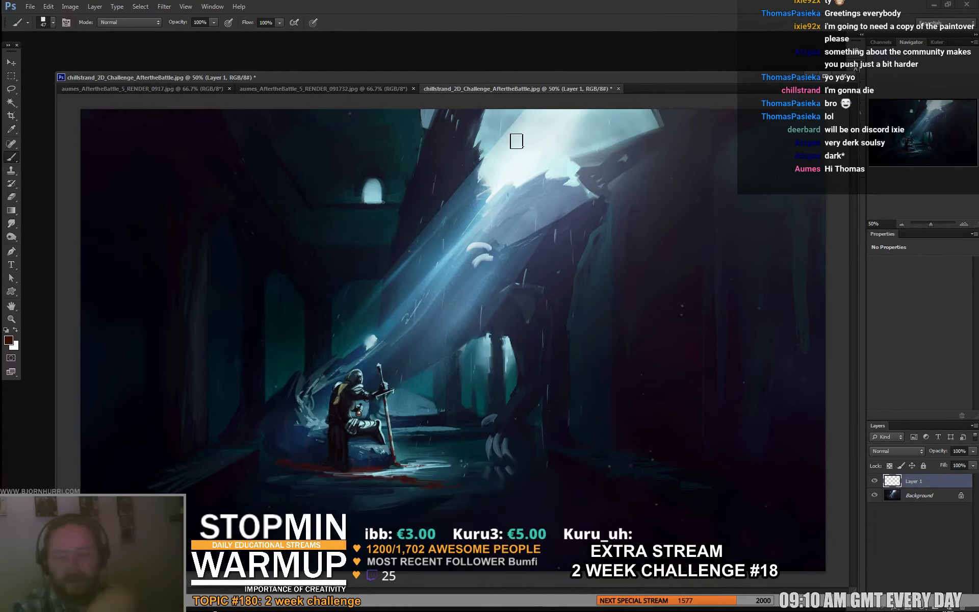
{"action": "key", "text": "ctrl+minus"}
{"action": "key", "text": "ctrl+minus"}
{"action": "key", "text": "ctrl+minus"}
{"action": "key", "text": "ctrl+minus"}
{"action": "key", "text": "ctrl+minus"}
{"action": "key", "text": "ctrl+minus"}
{"action": "key", "text": "ctrl+minus"}
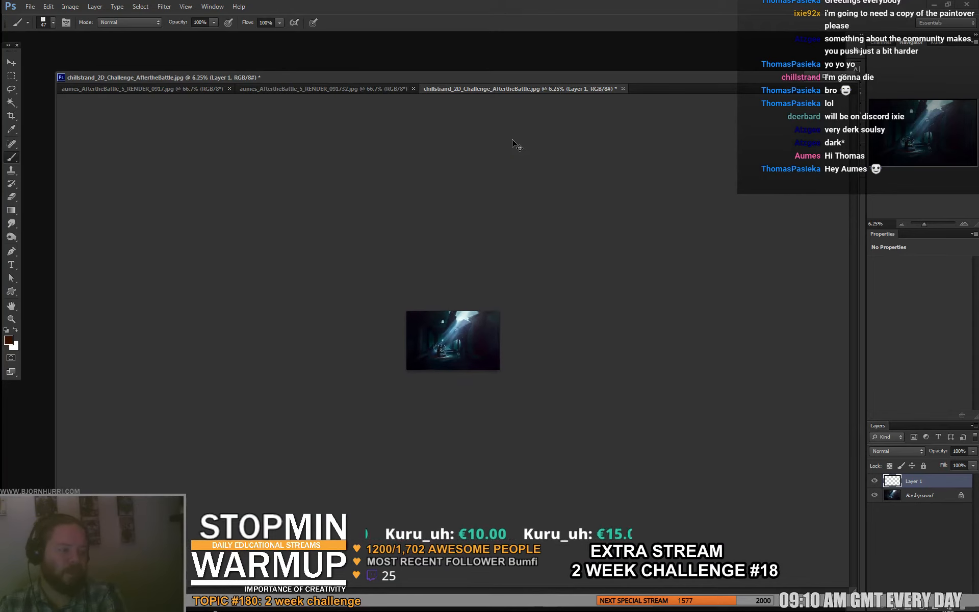
{"action": "key", "text": "ctrl+plus"}
{"action": "key", "text": "ctrl+plus"}
{"action": "key", "text": "ctrl+plus"}
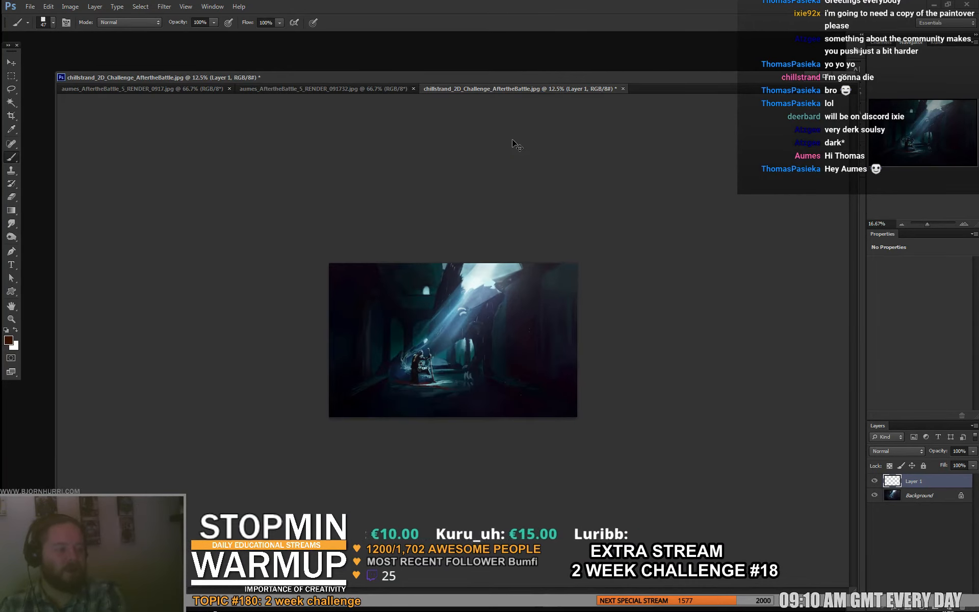
{"action": "key", "text": "ctrl+plus"}
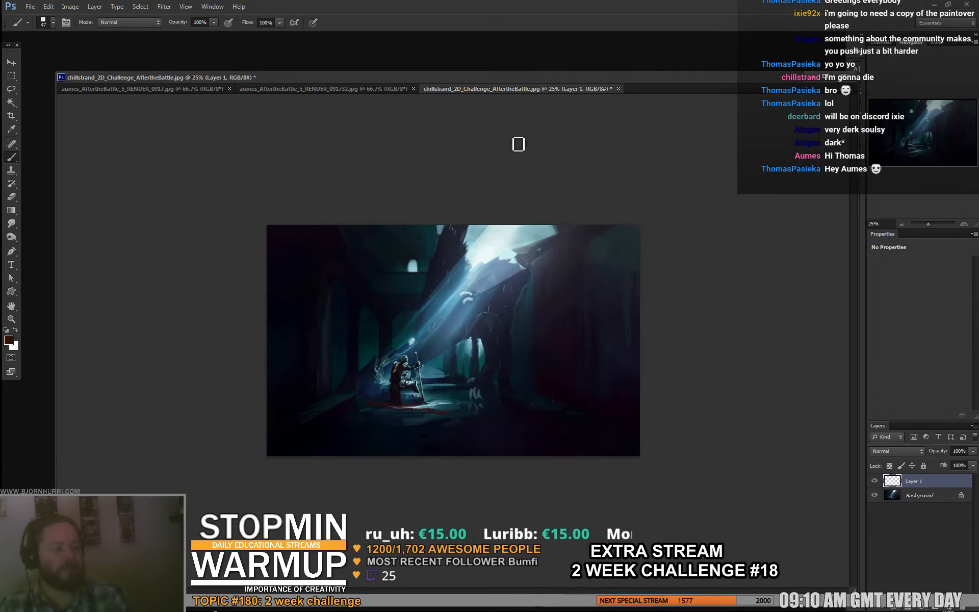
- Circle the light shaft and kneeling knight in dark brown and in white to mark the focal area, undoing each circle
{"action": "mouse_move", "coordinate": [462, 255]}
{"action": "left_mouse_down"}
{"action": "mouse_move", "coordinate": [357, 410]}
{"action": "mouse_move", "coordinate": [443, 276]}
{"action": "left_mouse_up"}
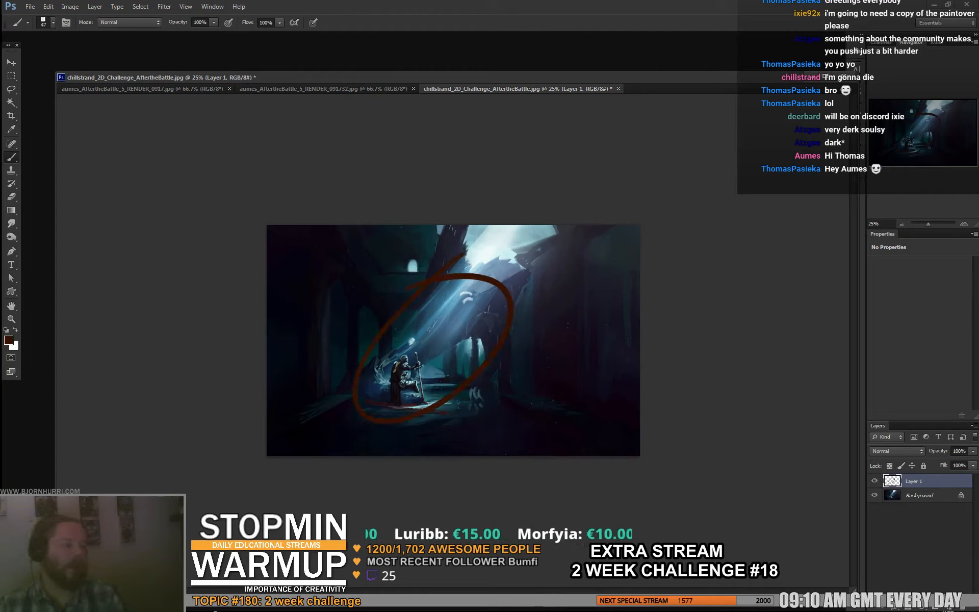
{"action": "key", "text": "ctrl+z"}
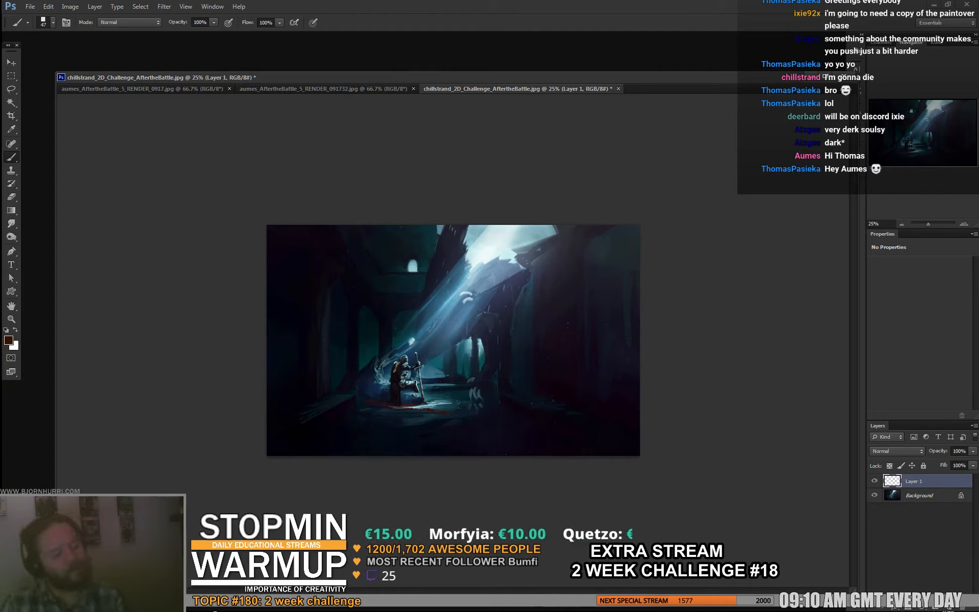
{"action": "key", "text": "d"}
{"action": "key", "text": "x"}
{"action": "mouse_move", "coordinate": [459, 258]}
{"action": "left_mouse_down"}
{"action": "mouse_move", "coordinate": [375, 405]}
{"action": "mouse_move", "coordinate": [487, 258]}
{"action": "left_mouse_up"}
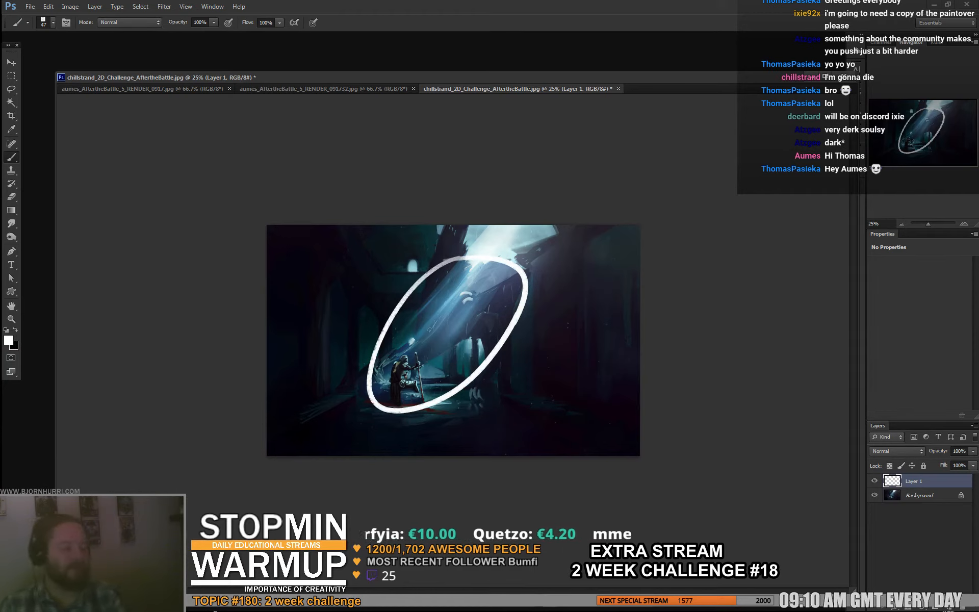
{"action": "key", "text": "ctrl+z"}
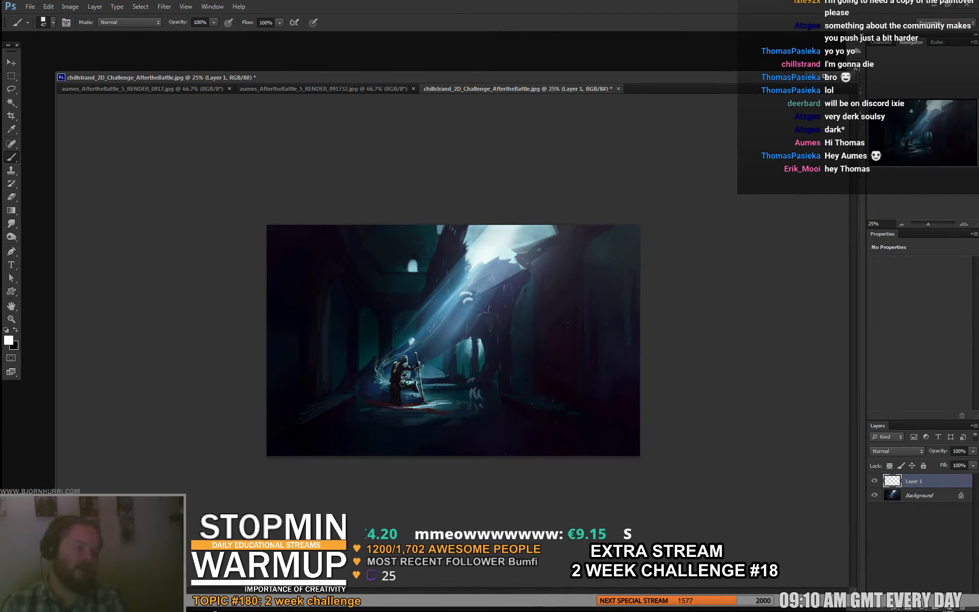
- Fill Layer 1 with a copy of the whole knight painting and scale it up to about 135% from its centre
{"action": "key", "text": "ctrl+plus"}
{"action": "key", "text": "ctrl+plus"}
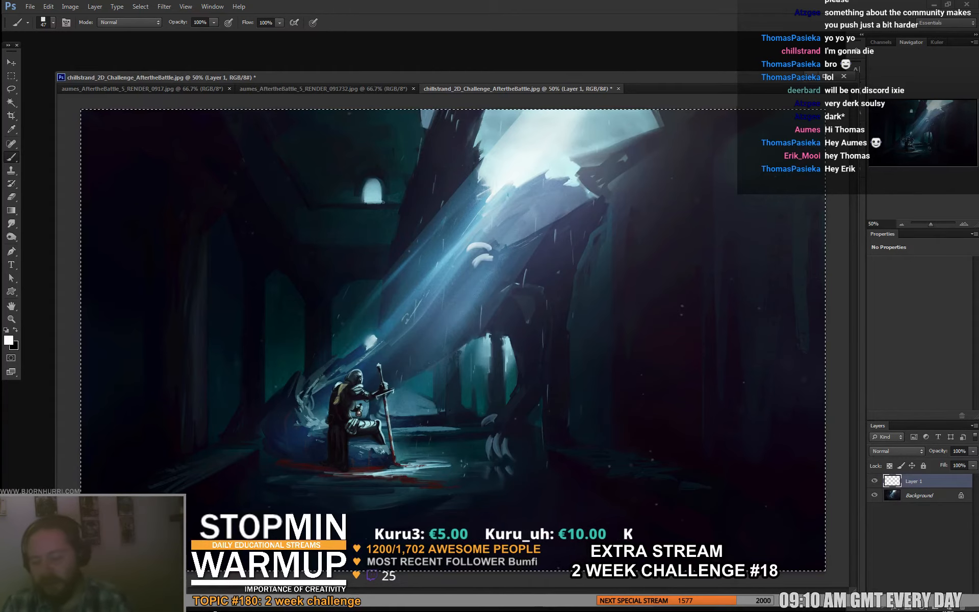
{"action": "key", "text": "ctrl+a"}
{"action": "key", "text": "ctrl+t"}
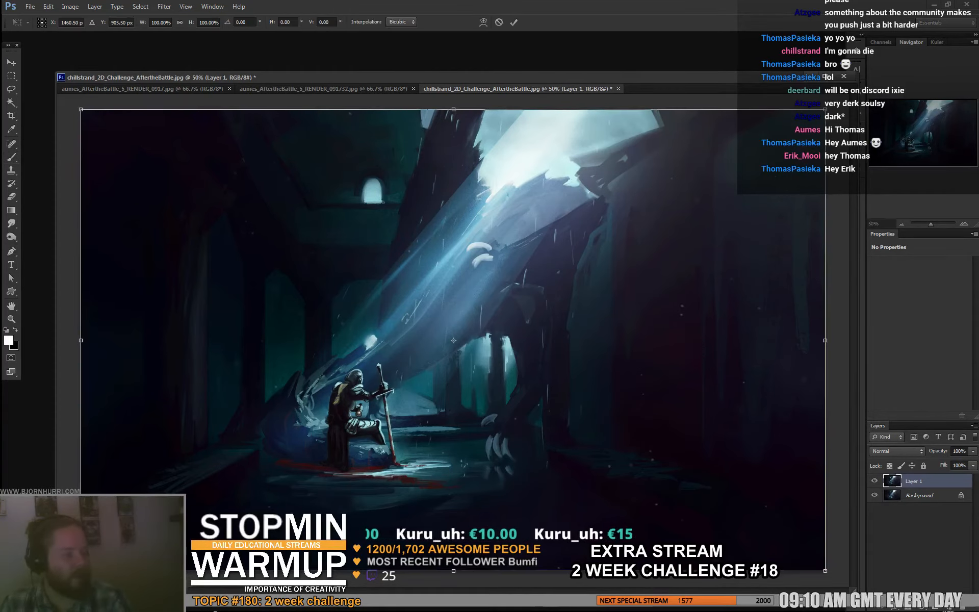
{"action": "left_click_drag", "start_coordinate": [825, 109], "coordinate": [956, 29]}
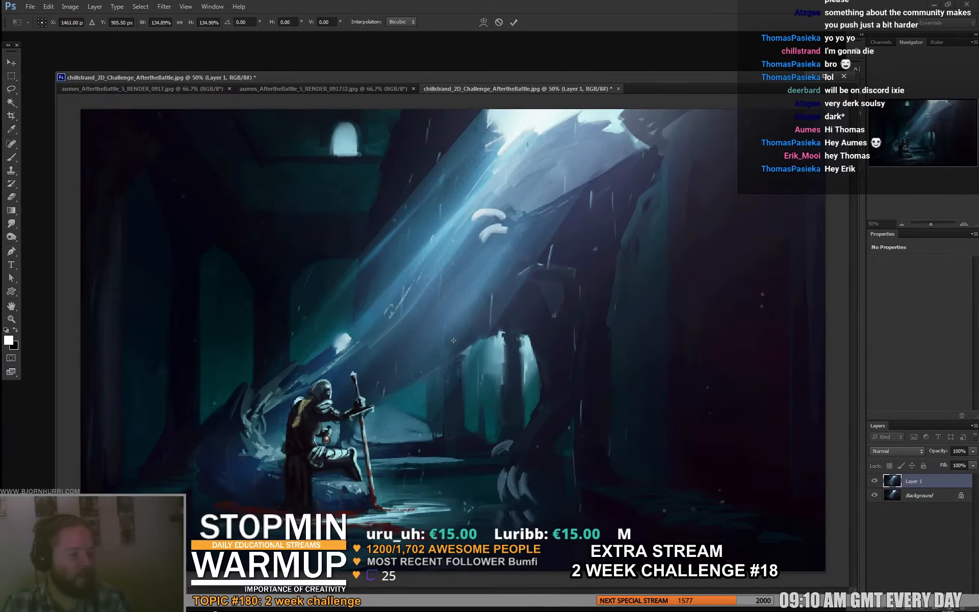
{"action": "key", "text": "ctrl+minus"}
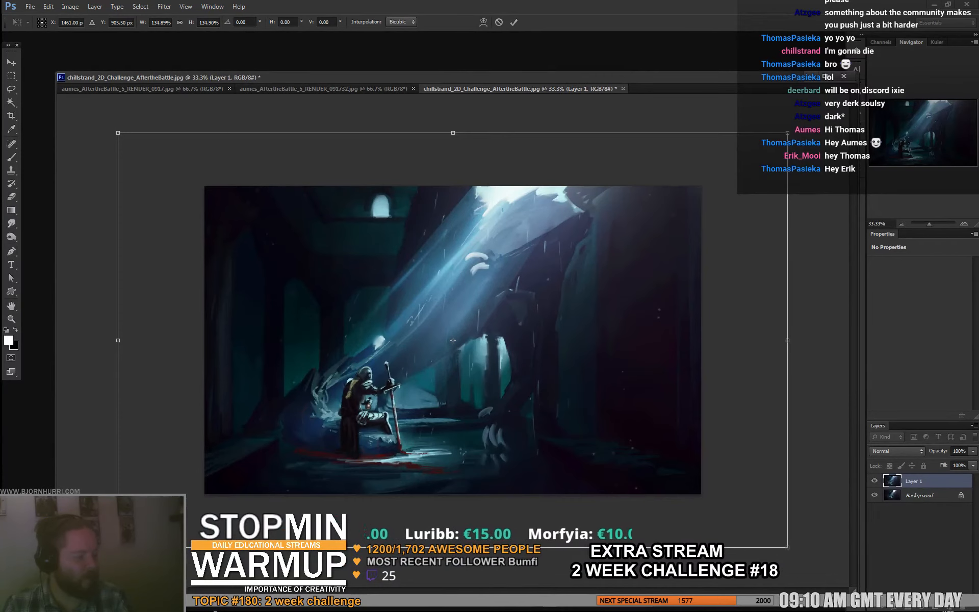
- Enlarge the copy to about 147%, rotate it about -2.6° and shift it slightly to frame the knight and light shaft, applying the transform
{"action": "left_click_drag", "start_coordinate": [787, 133], "coordinate": [817, 88]}
{"action": "left_click_drag", "start_coordinate": [561, 306], "coordinate": [563, 300]}
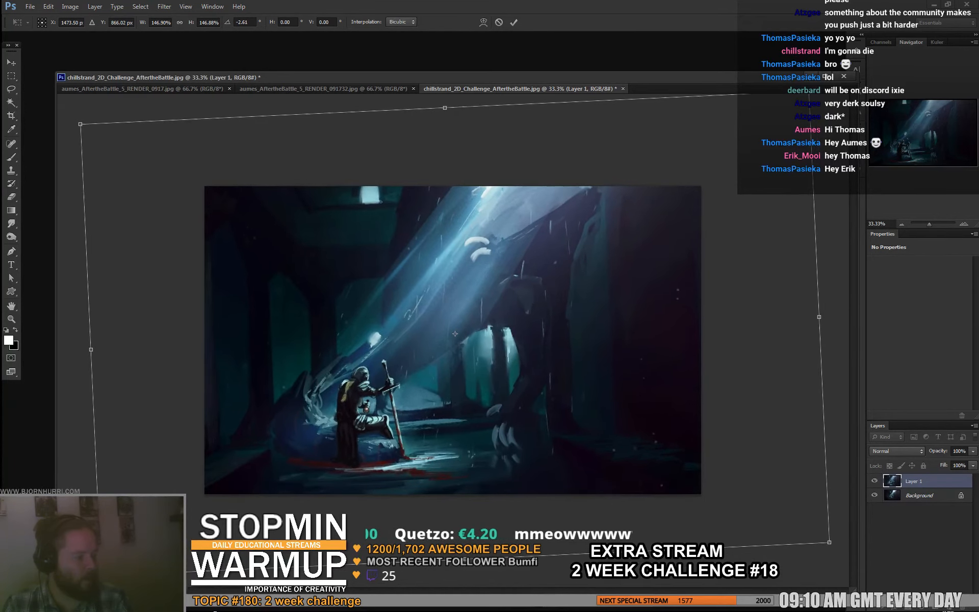
{"action": "left_click_drag", "start_coordinate": [455, 334], "coordinate": [457, 328]}
{"action": "key", "text": "b"}
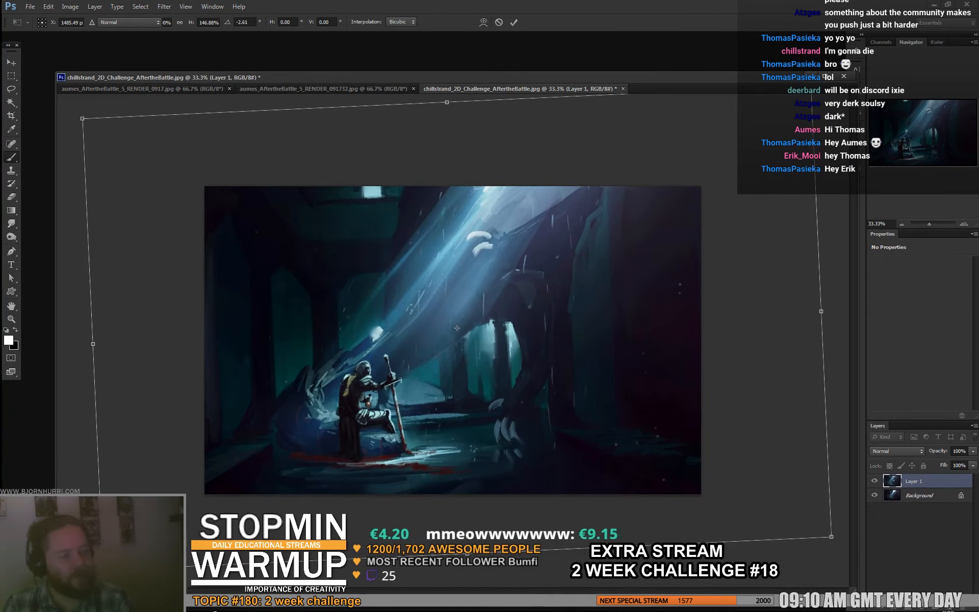
{"action": "key", "text": "Return"}
{"action": "key", "text": "ctrl+plus"}
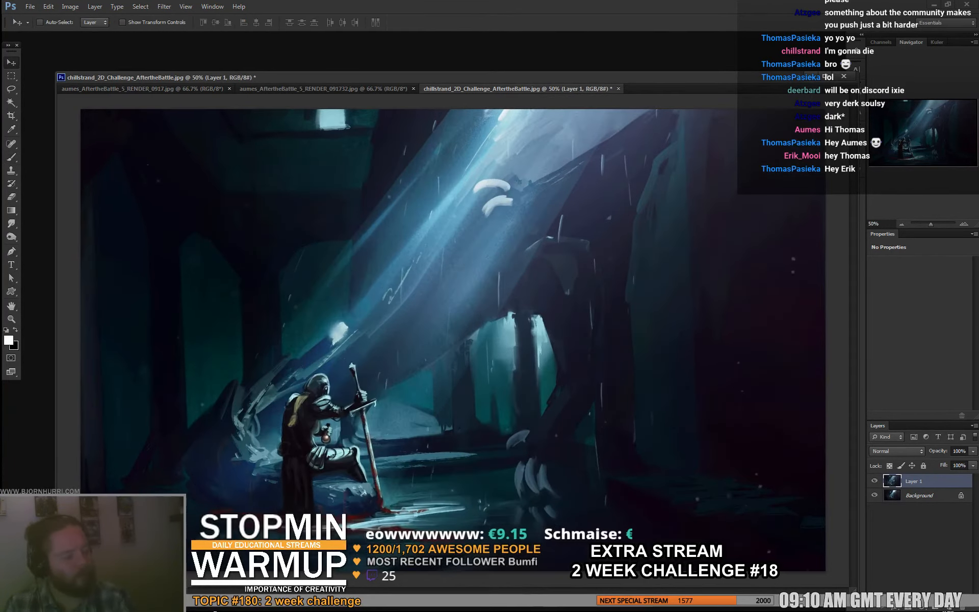
{"action": "left_click_drag", "start_coordinate": [455, 327], "coordinate": [457, 331]}
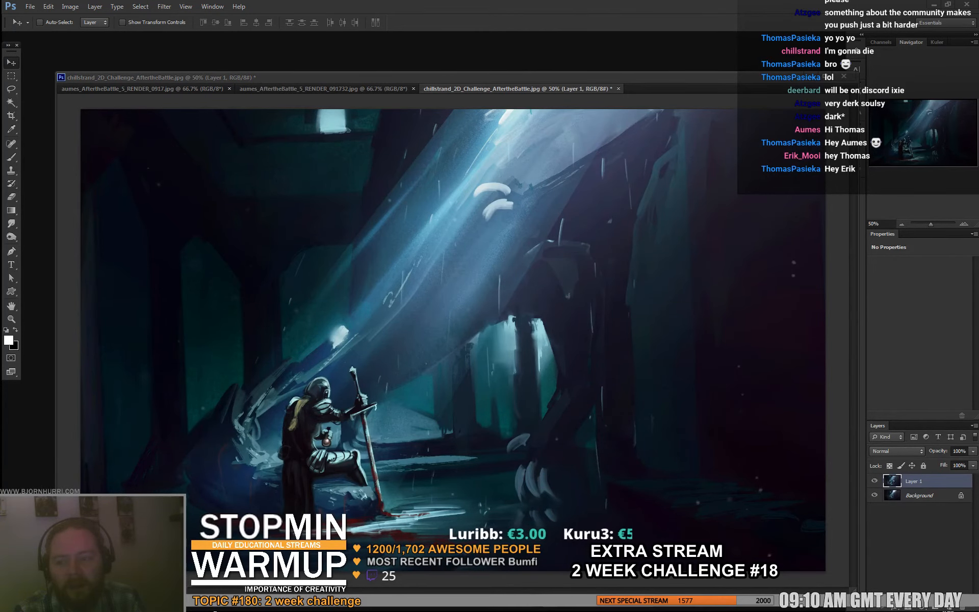
- Switch to the browser and examine several Sargent portraits and A Dinner Table at Night in the image results as composition references
{"action": "key", "text": "alt+Tab"}
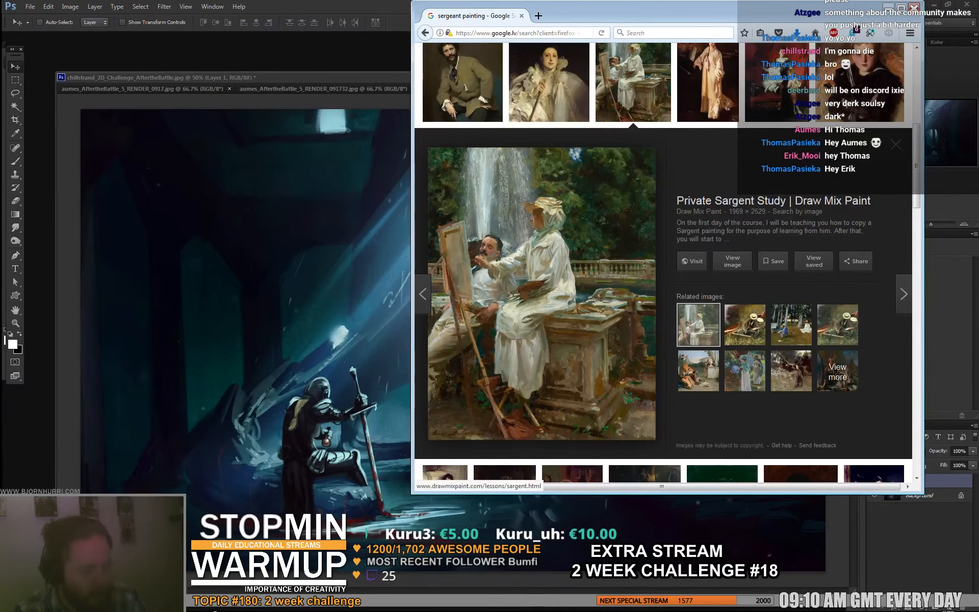
{"action": "left_click", "coordinate": [549, 84]}
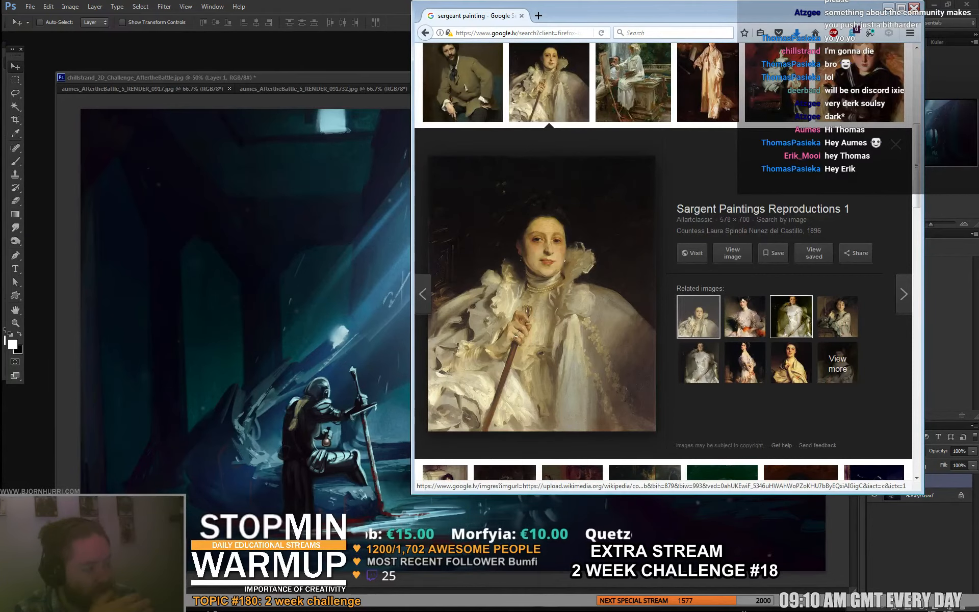
{"action": "left_click", "coordinate": [790, 317]}
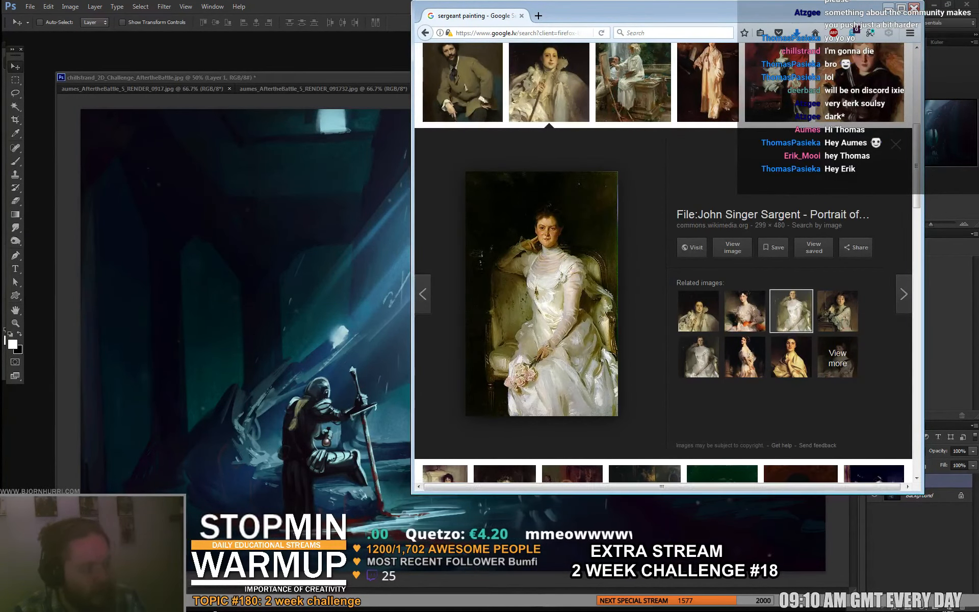
{"action": "scroll", "coordinate": [578, 351], "scroll_direction": "down", "scroll_amount": 8}
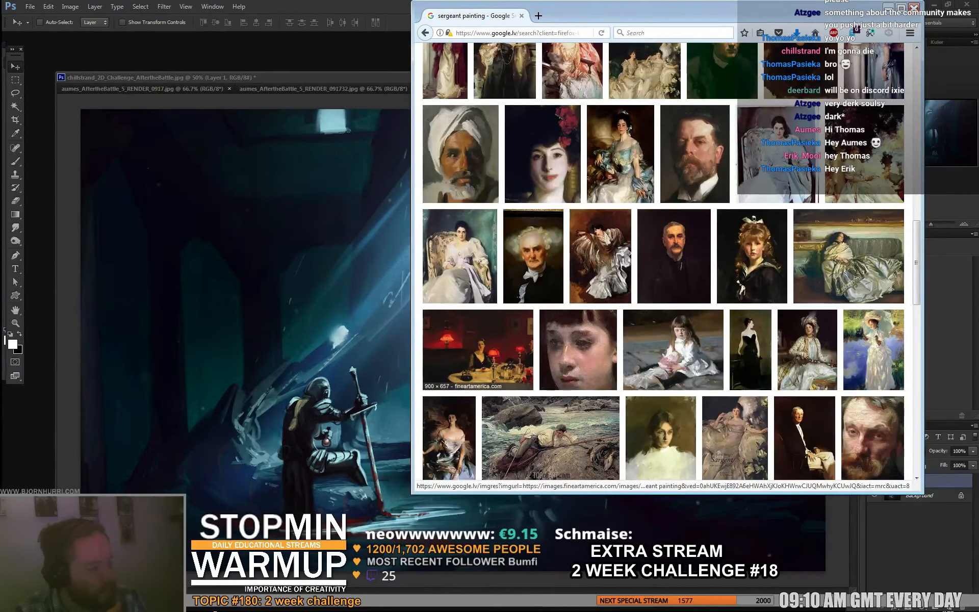
{"action": "left_click", "coordinate": [478, 350]}
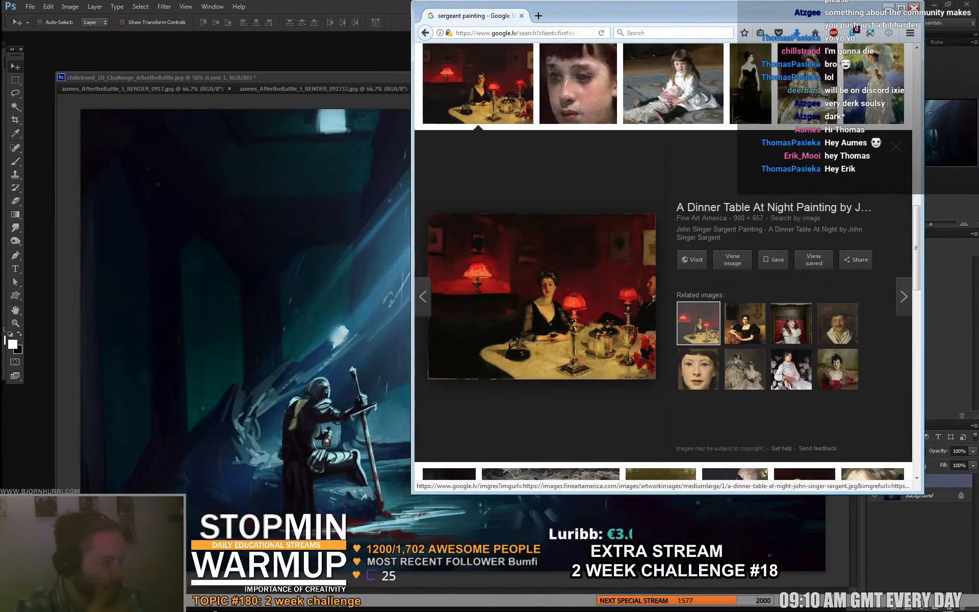
- Return to Photoshop, hide the enlarged copy on Layer 1 and add an empty layer above it
{"action": "key", "text": "alt+Tab"}
{"action": "left_click", "coordinate": [875, 481]}
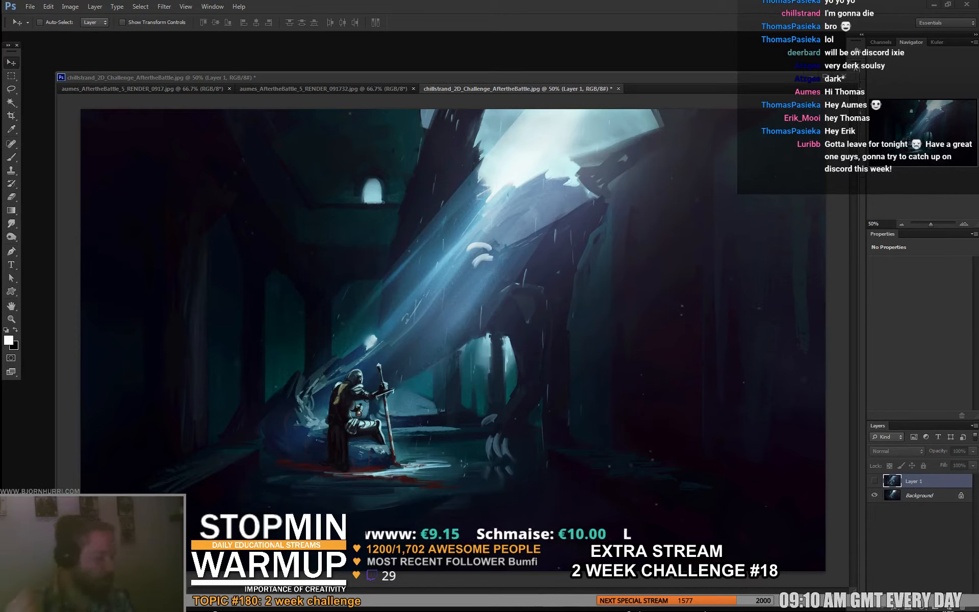
{"action": "left_click", "coordinate": [947, 608]}
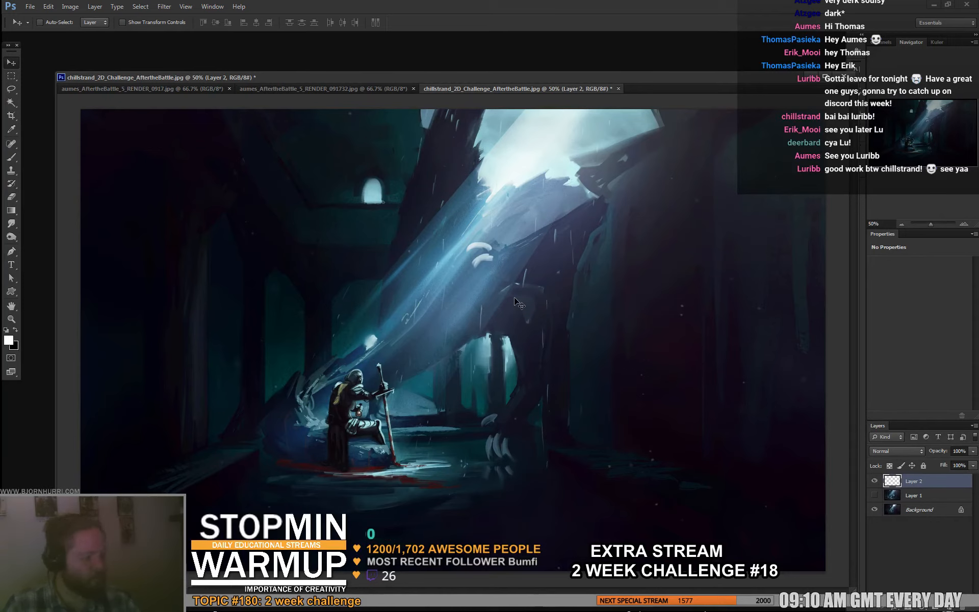
- Sample a dark blue-teal from the floor and paint it broadly over the dark wall left of the knight with a 158 px brush
{"action": "key", "text": "b"}
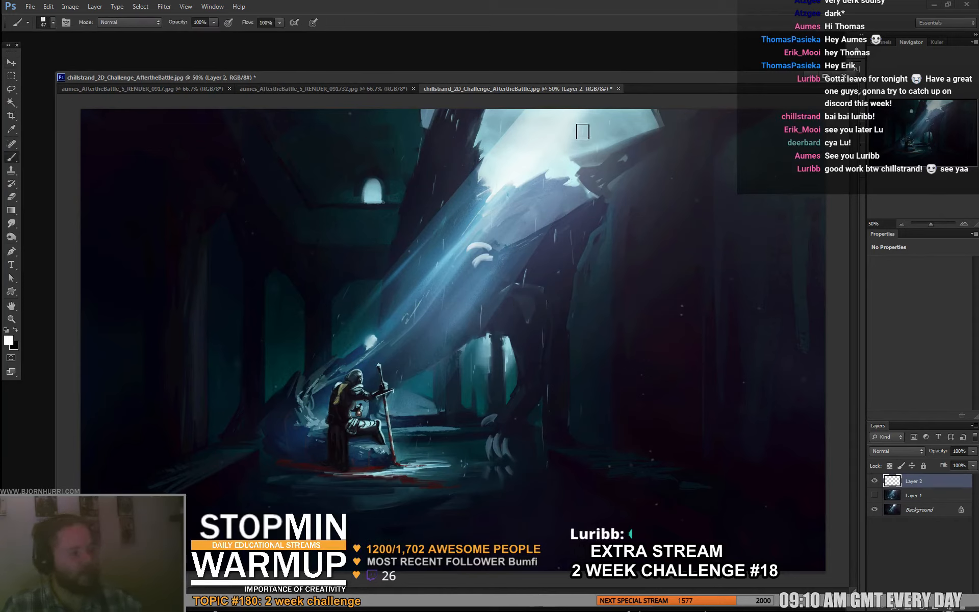
{"action": "left_click", "coordinate": [510, 117], "text": "alt"}
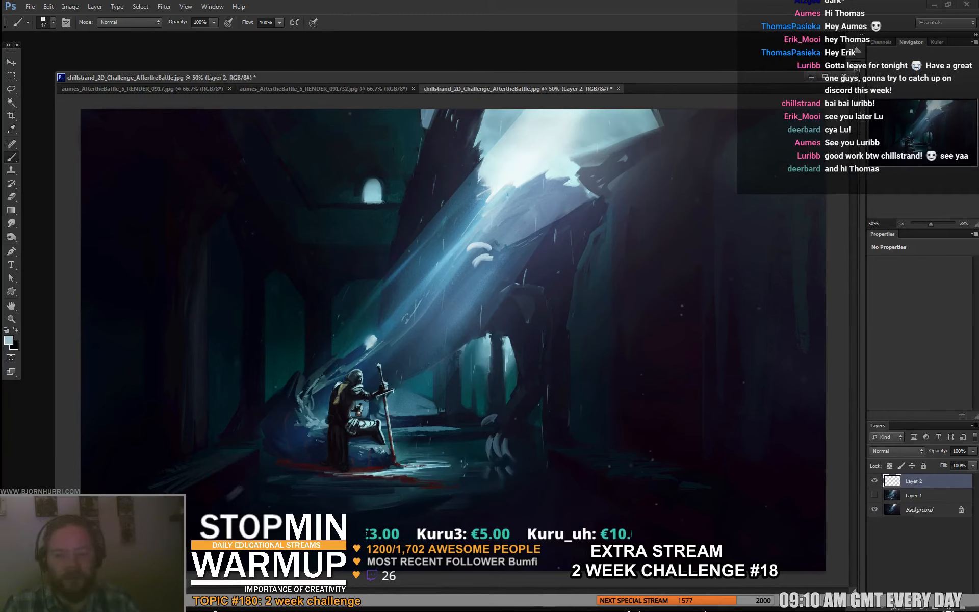
{"action": "left_click", "coordinate": [391, 491], "text": "alt"}
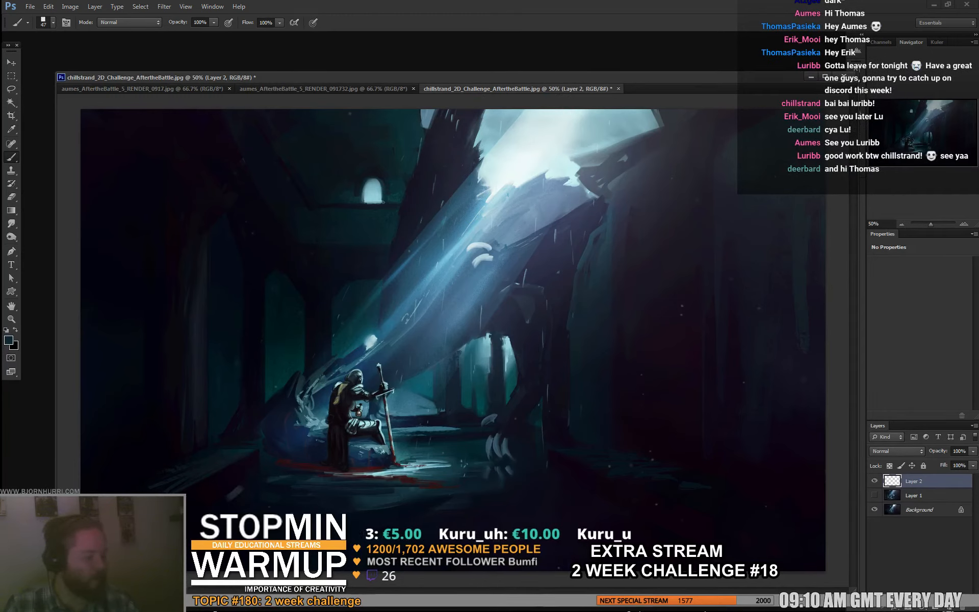
{"action": "right_click", "coordinate": [409, 479]}
{"action": "left_click", "coordinate": [483, 480]}
{"action": "mouse_move", "coordinate": [161, 168]}
{"action": "left_mouse_down"}
{"action": "mouse_move", "coordinate": [159, 247]}
{"action": "mouse_move", "coordinate": [130, 285]}
{"action": "left_mouse_up"}
{"action": "mouse_move", "coordinate": [123, 245]}
{"action": "left_mouse_down"}
{"action": "mouse_move", "coordinate": [100, 168]}
{"action": "mouse_move", "coordinate": [133, 291]}
{"action": "mouse_move", "coordinate": [102, 275]}
{"action": "mouse_move", "coordinate": [154, 324]}
{"action": "mouse_move", "coordinate": [143, 380]}
{"action": "left_mouse_up"}
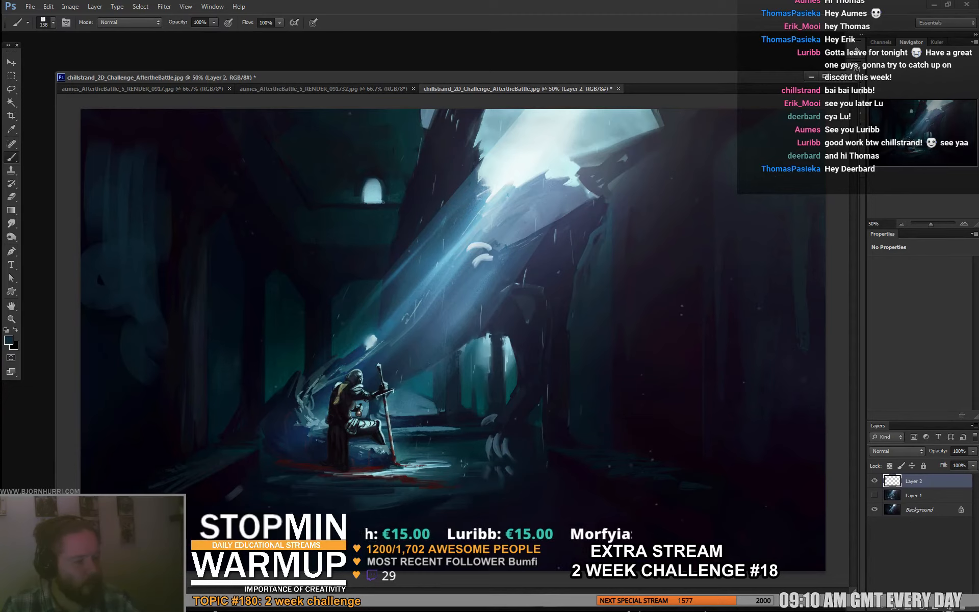
{"action": "mouse_move", "coordinate": [109, 306]}
{"action": "left_mouse_down"}
{"action": "mouse_move", "coordinate": [84, 195]}
{"action": "mouse_move", "coordinate": [140, 387]}
{"action": "left_mouse_up"}
{"action": "left_click", "coordinate": [111, 357], "text": "alt"}
{"action": "left_click", "coordinate": [134, 321], "text": "alt"}
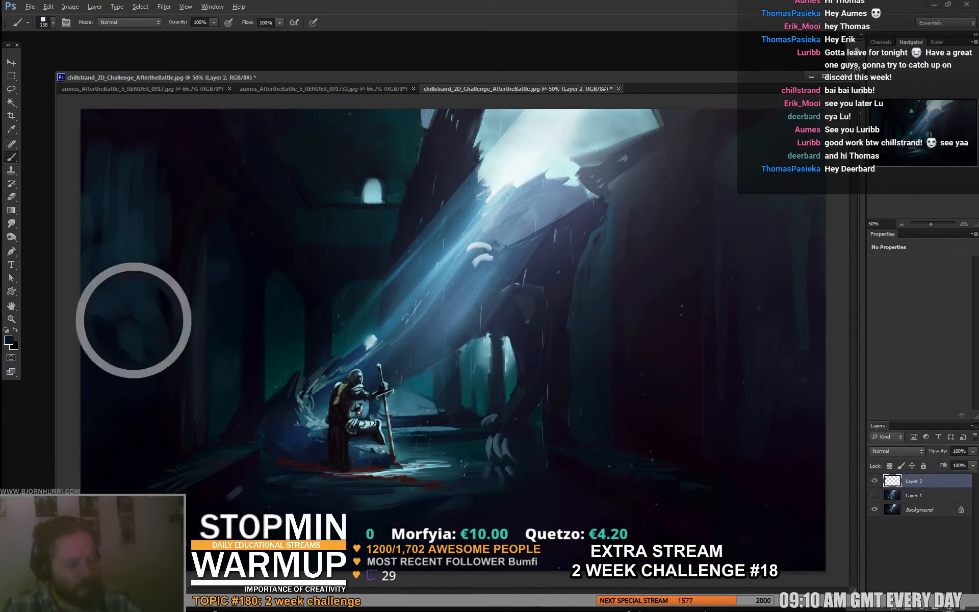
{"action": "left_click_drag", "start_coordinate": [113, 280], "coordinate": [107, 242]}
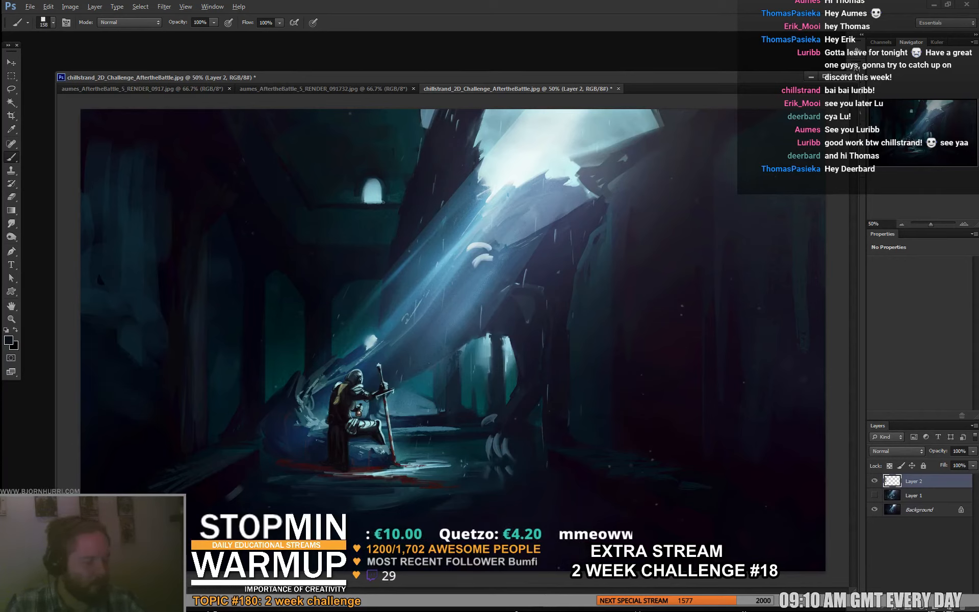
- Sample near-black tones and break up the blue-teal strokes on the left wall with darker brushwork
{"action": "left_click", "coordinate": [154, 394], "text": "alt"}
{"action": "left_click_drag", "start_coordinate": [133, 365], "coordinate": [124, 346]}
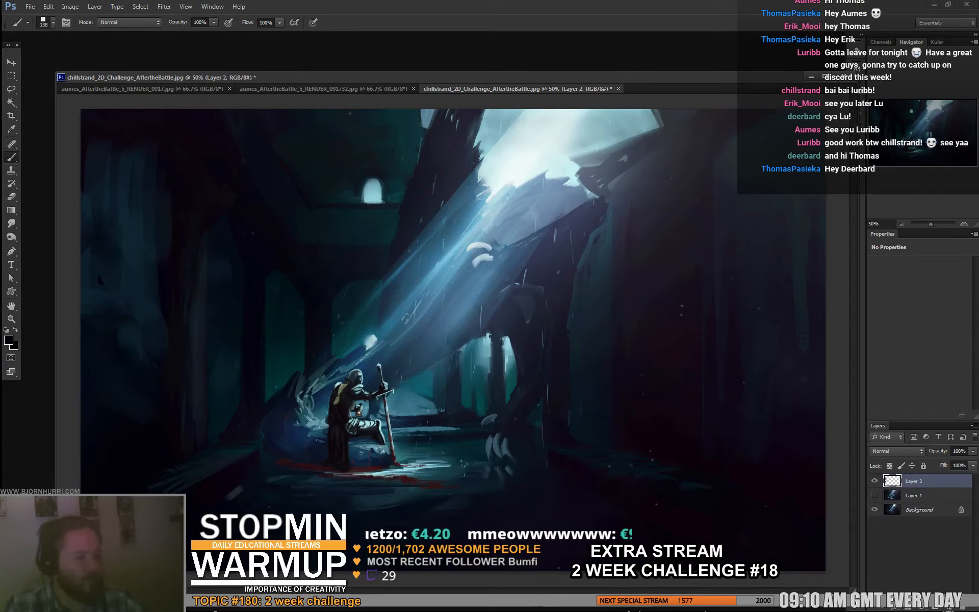
{"action": "left_click_drag", "start_coordinate": [124, 272], "coordinate": [109, 247]}
{"action": "left_click", "coordinate": [118, 286], "text": "alt"}
{"action": "left_click_drag", "start_coordinate": [115, 150], "coordinate": [102, 128]}
{"action": "left_click", "coordinate": [126, 181], "text": "alt"}
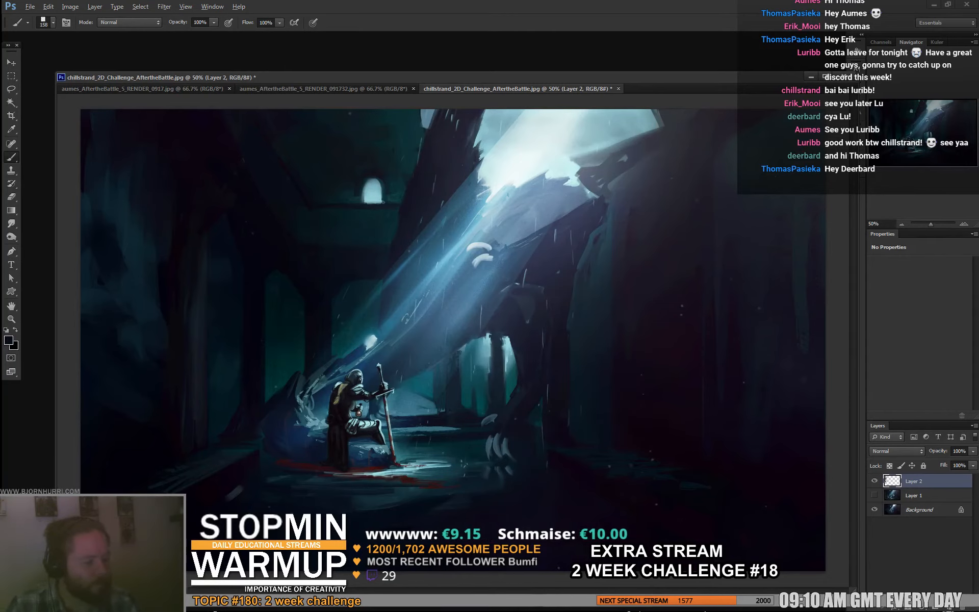
{"action": "left_click", "coordinate": [144, 309], "text": "alt"}
- Reduce the brush to 20 px and paint finer strokes along the left columns in dark blue sampled from the painting
{"action": "left_click", "coordinate": [338, 495], "text": "alt"}
{"action": "right_click", "coordinate": [286, 443]}
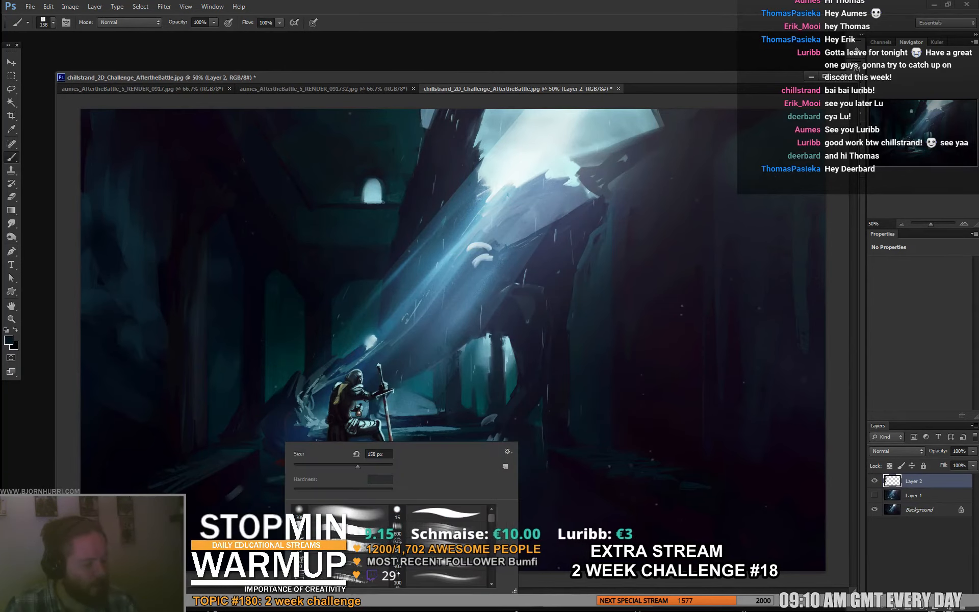
{"action": "left_click", "coordinate": [316, 466]}
{"action": "left_click_drag", "start_coordinate": [306, 466], "coordinate": [302, 467]}
{"action": "key", "text": "Return"}
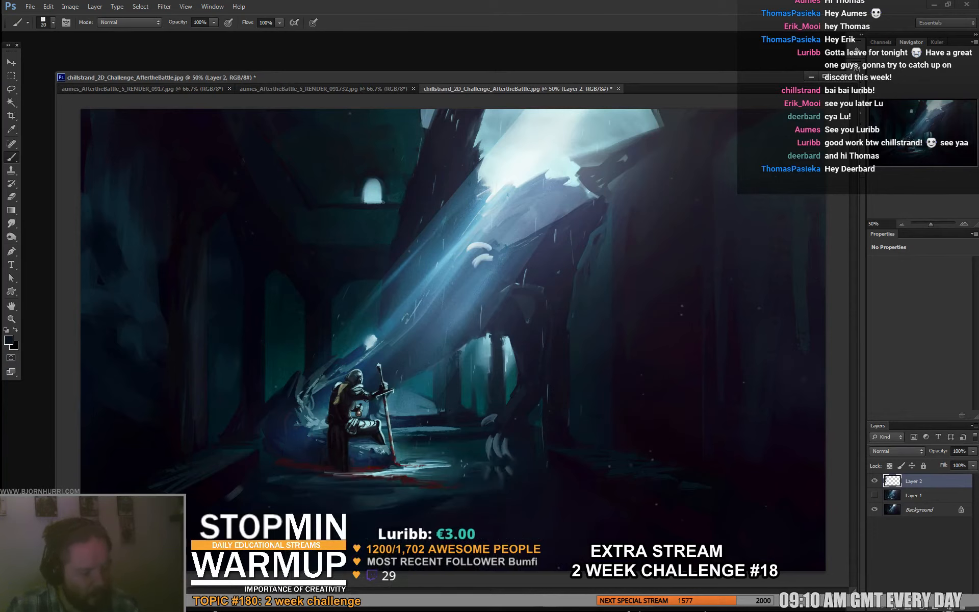
{"action": "left_click", "coordinate": [222, 370], "text": "alt"}
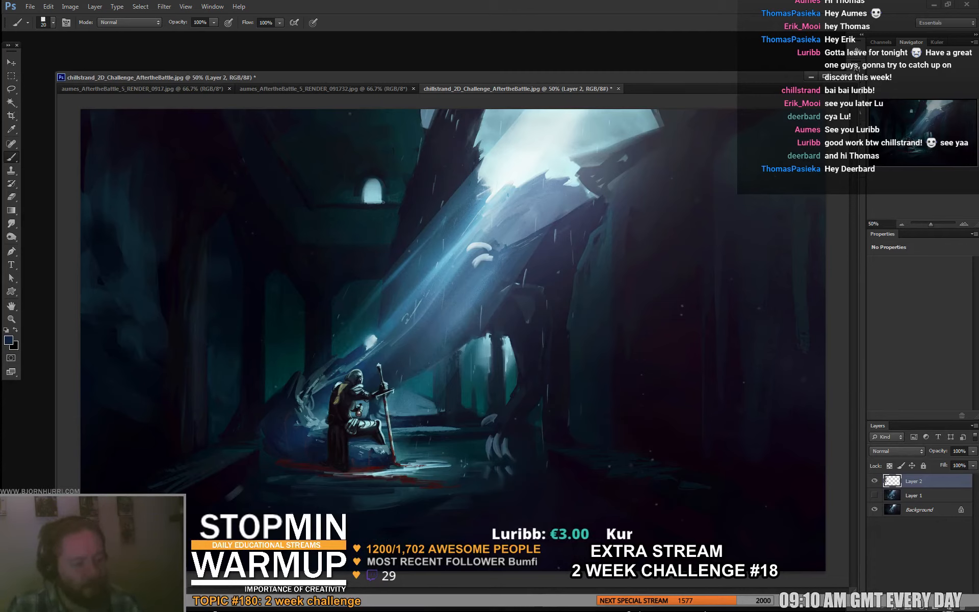
- Continue painting dark blue on the columns and wall behind the knight with the brush set to 25 px, and 44 px for broader strokes
{"action": "right_click", "coordinate": [280, 373]}
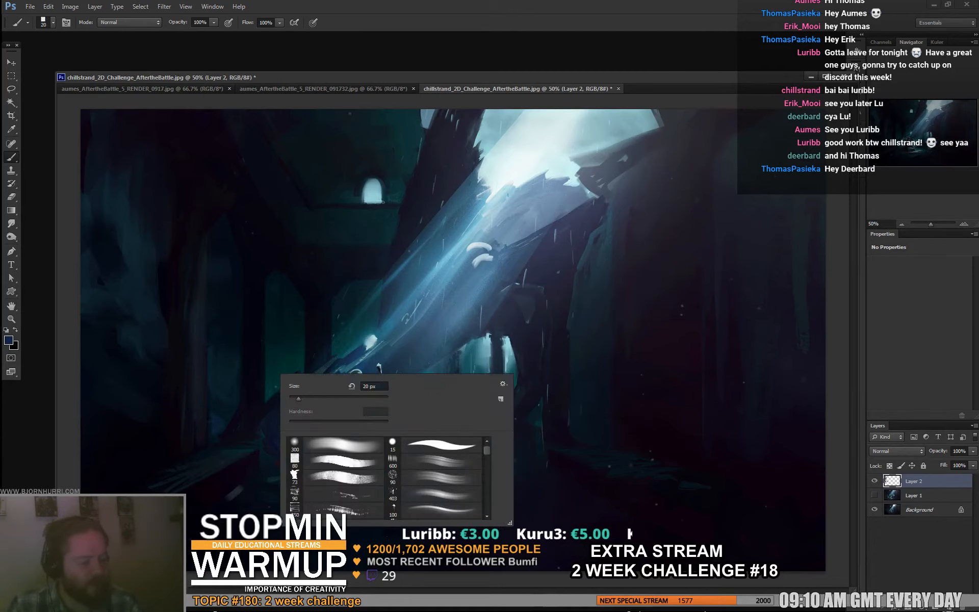
{"action": "left_click_drag", "start_coordinate": [299, 400], "coordinate": [301, 399]}
{"action": "key", "text": "Return"}
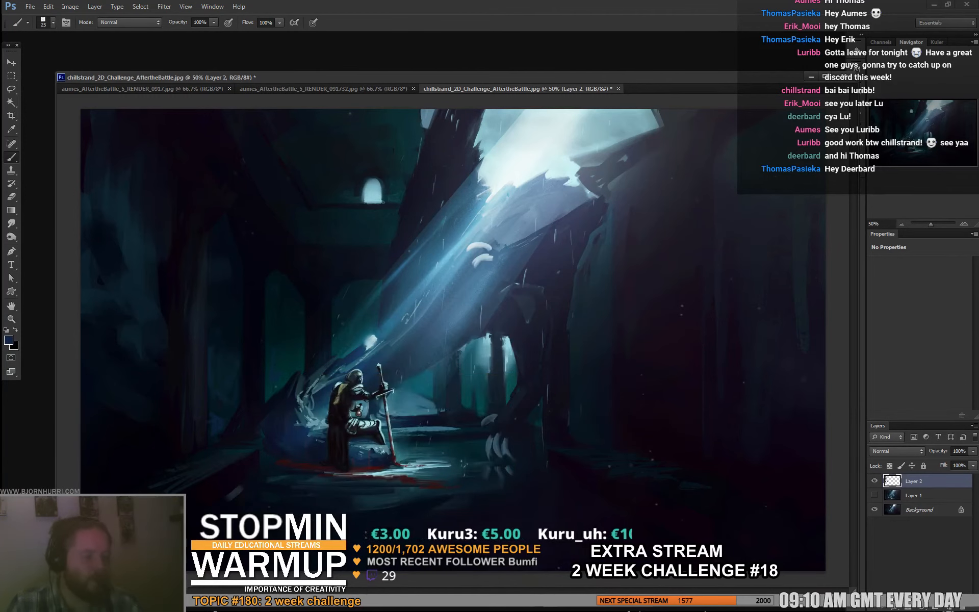
{"action": "right_click", "coordinate": [337, 285]}
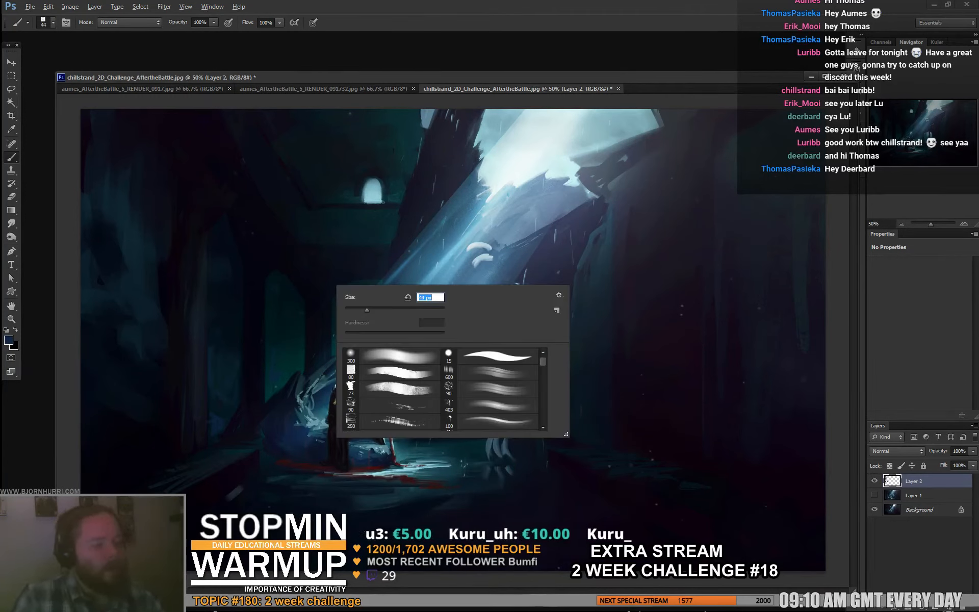
{"action": "left_click_drag", "start_coordinate": [365, 310], "coordinate": [366, 310]}
{"action": "key", "text": "Return"}
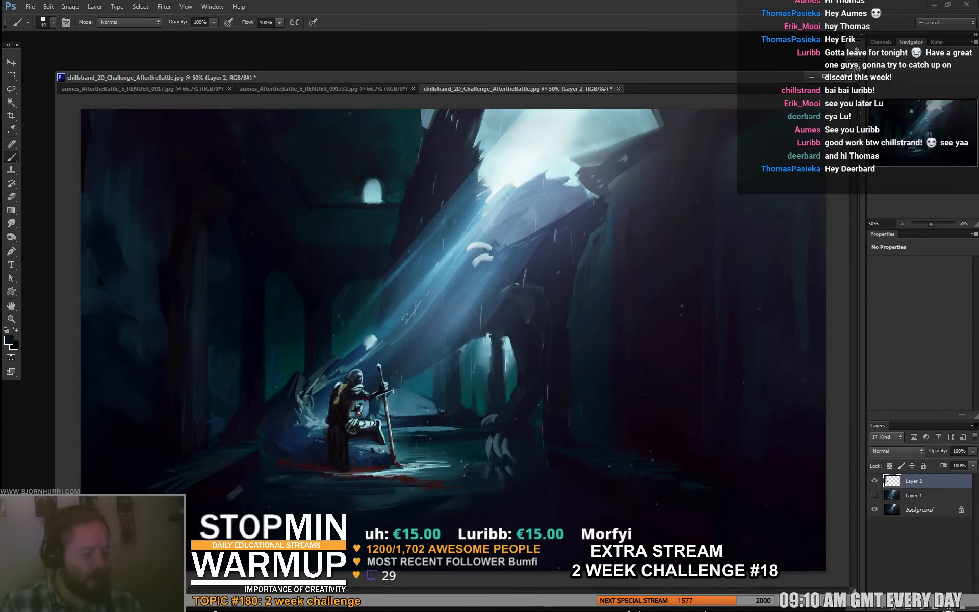
- Rework the floor and rock around the kneeling knight with blue, dark blue and near-black tones sampled from the painting, using the 44 px brush
{"action": "left_click", "coordinate": [459, 242], "text": "alt"}
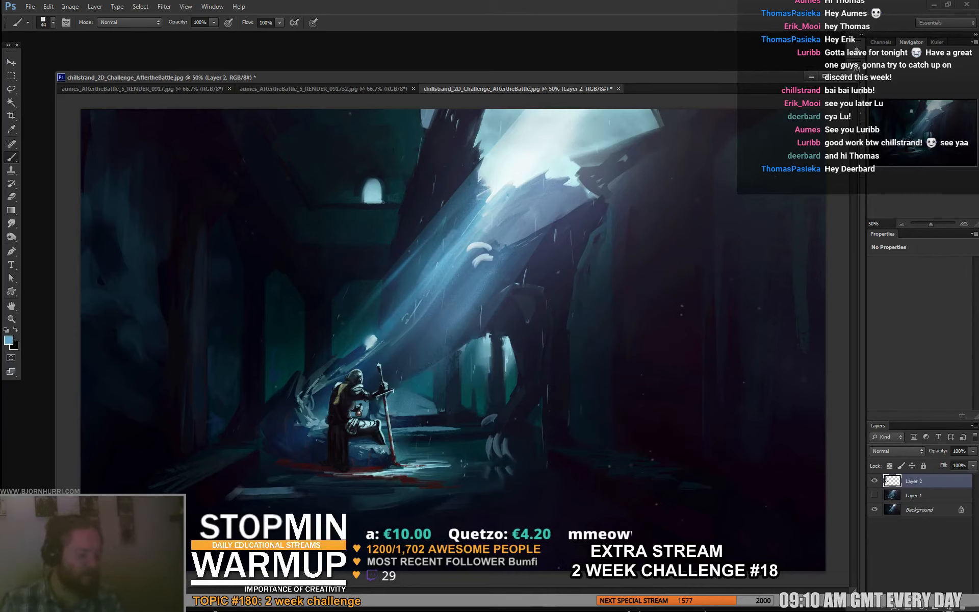
{"action": "left_click", "coordinate": [272, 491], "text": "alt"}
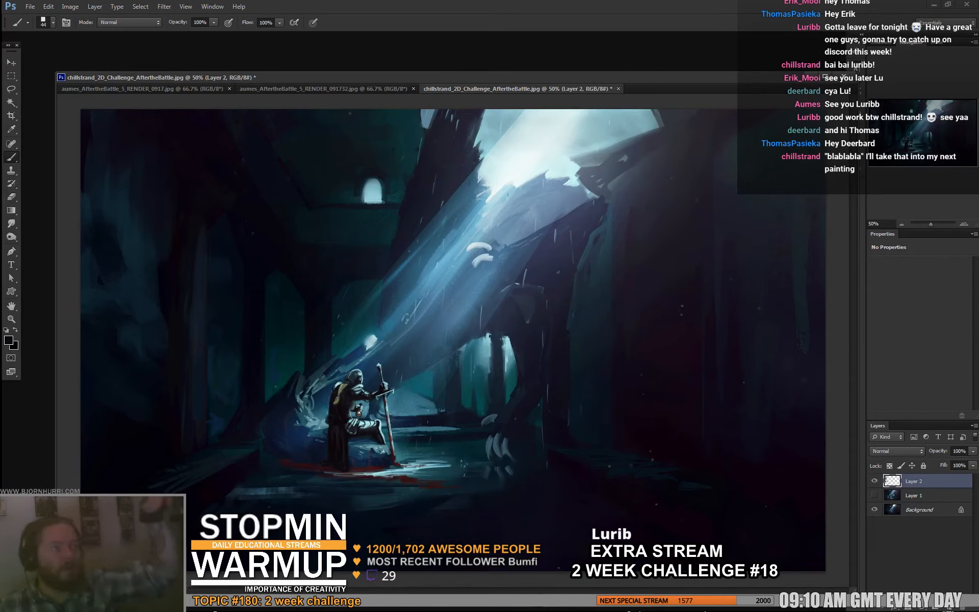
{"action": "left_click", "coordinate": [242, 482], "text": "alt"}
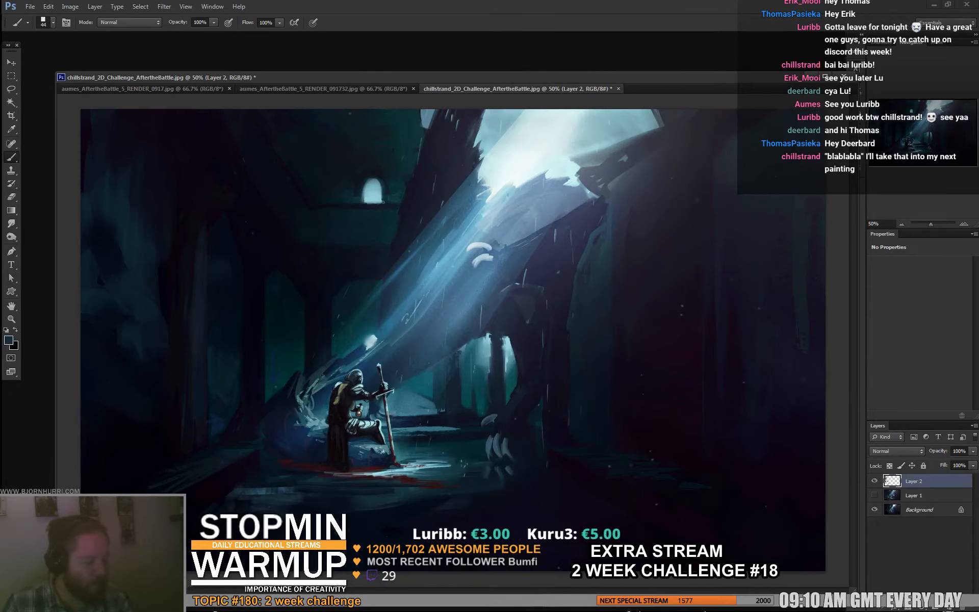
{"action": "left_click", "coordinate": [306, 485], "text": "alt"}
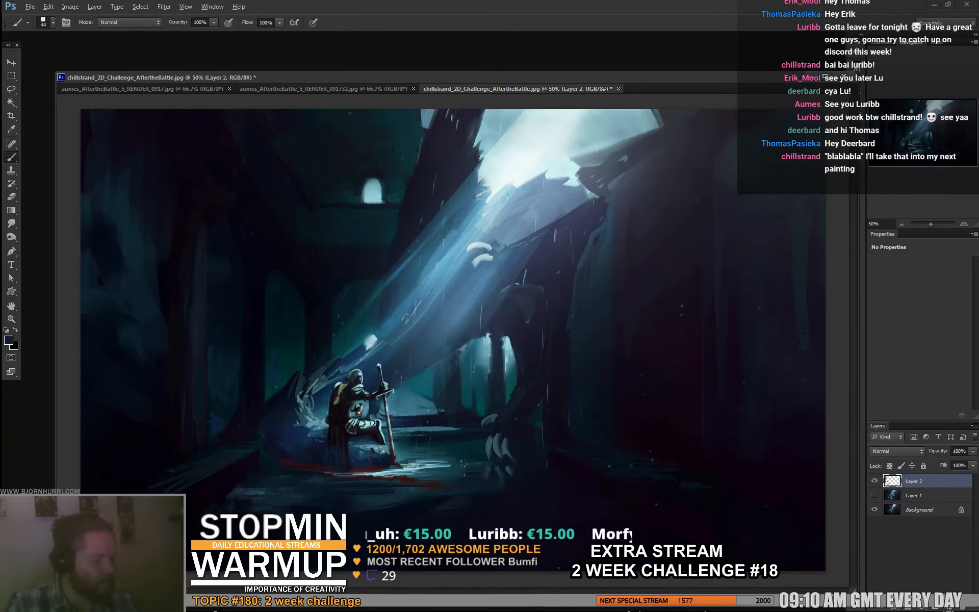
{"action": "left_click", "coordinate": [333, 439], "text": "alt"}
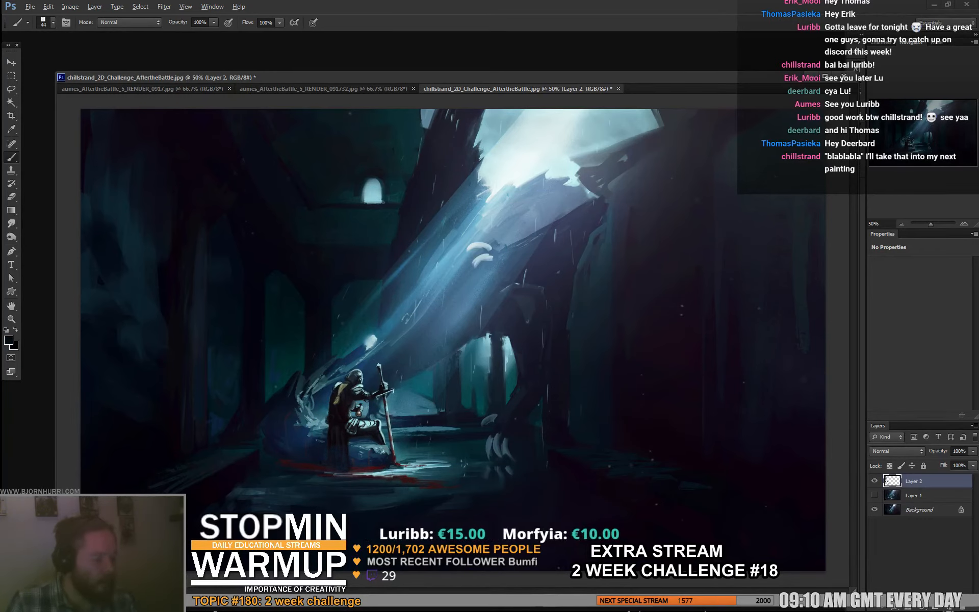
{"action": "left_click", "coordinate": [360, 426], "text": "alt"}
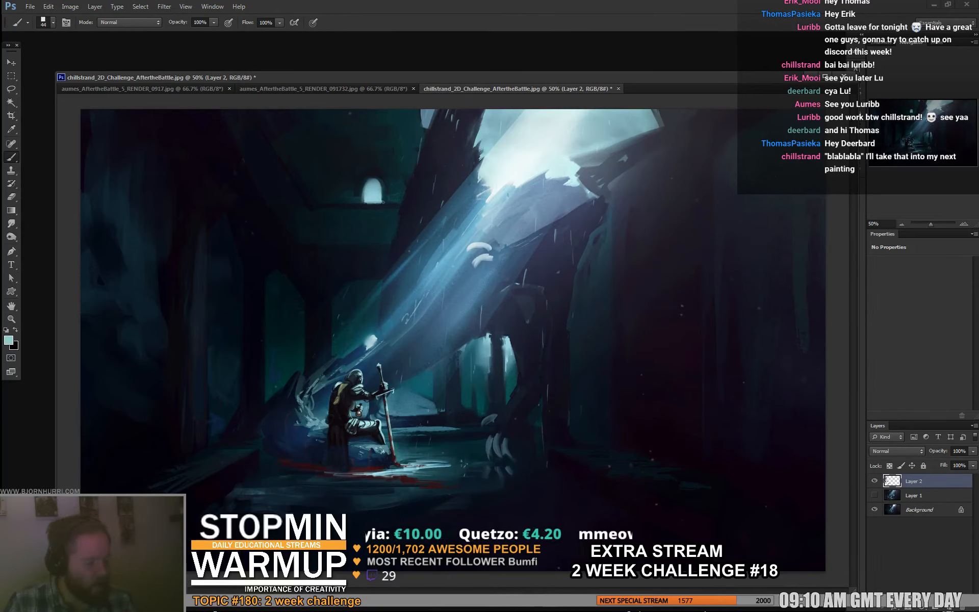
- Add a new layer above the paintover and switch to a 7 px brush with white as the foreground color
{"action": "key", "text": "ctrl+shift+alt+n"}
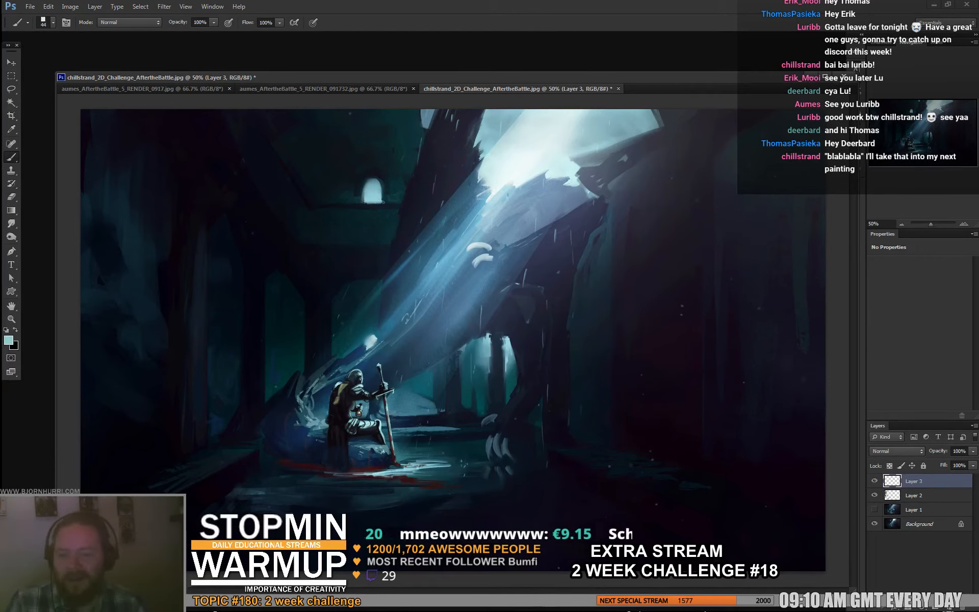
{"action": "right_click", "coordinate": [506, 396]}
{"action": "left_click", "coordinate": [518, 420]}
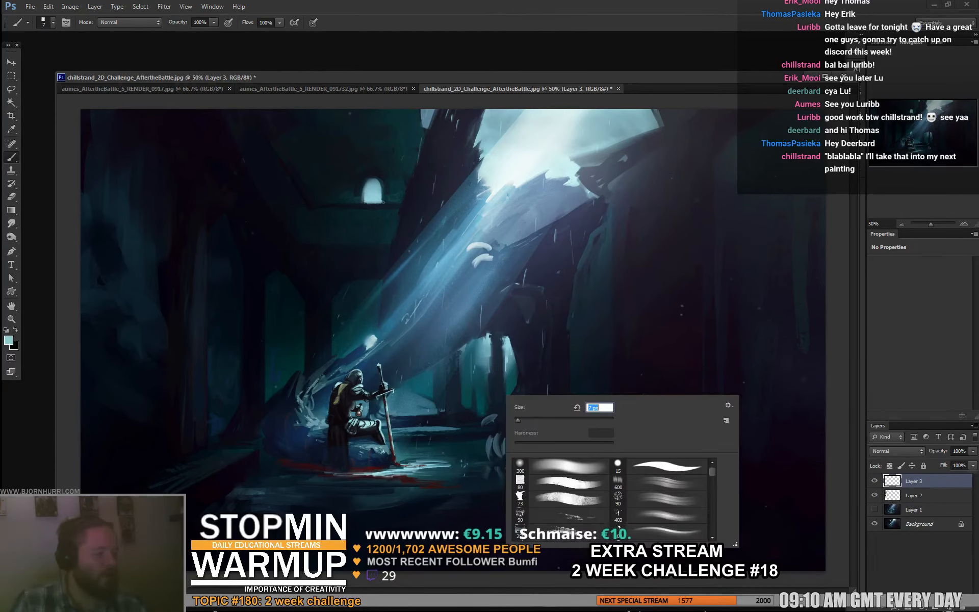
{"action": "key", "text": "Return"}
{"action": "key", "text": "d"}
{"action": "key", "text": "x"}
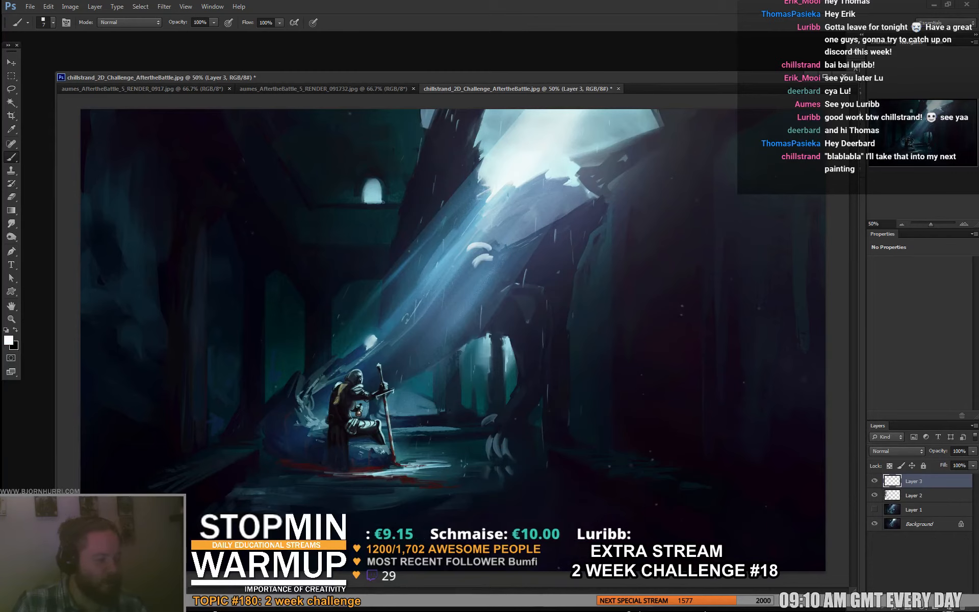
{"action": "left_click_drag", "start_coordinate": [683, 225], "coordinate": [683, 351]}
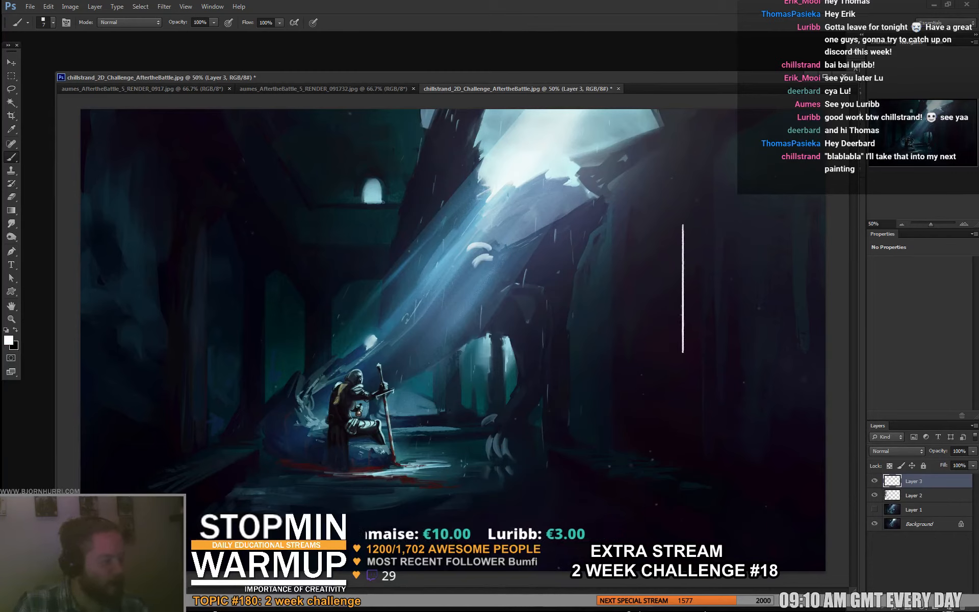
{"action": "mouse_move", "coordinate": [578, 276]}
{"action": "left_mouse_down"}
{"action": "mouse_move", "coordinate": [592, 356]}
{"action": "mouse_move", "coordinate": [579, 270]}
{"action": "mouse_move", "coordinate": [691, 262]}
{"action": "left_mouse_up"}
{"action": "left_click_drag", "start_coordinate": [598, 258], "coordinate": [682, 257]}
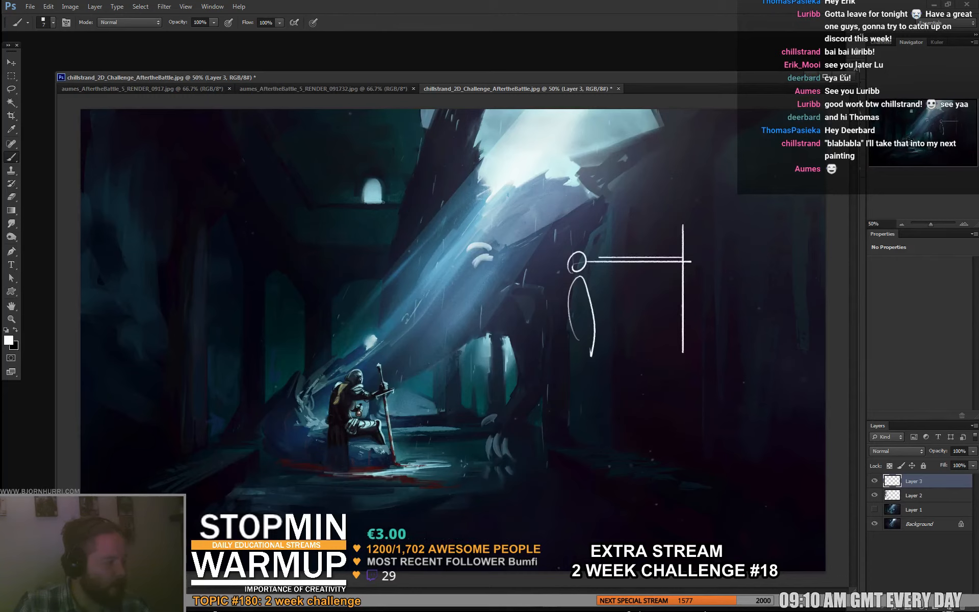
{"action": "key", "text": "ctrl+alt+z"}
{"action": "key", "text": "ctrl+alt+z"}
{"action": "key", "text": "ctrl+alt+z"}
{"action": "key", "text": "ctrl+alt+z"}
{"action": "key", "text": "ctrl+alt+z"}
{"action": "key", "text": "ctrl+alt+z"}
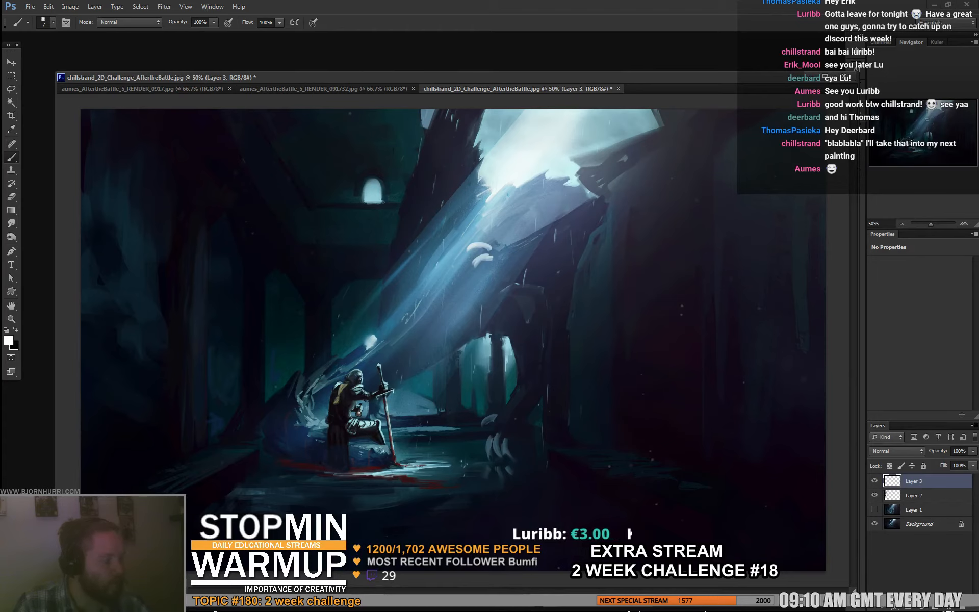
- Sketch a white perspective floor plane on the dark wall area with a standing figure, its upside-down reflection and a horizontal line
{"action": "mouse_move", "coordinate": [600, 310]}
{"action": "left_mouse_down"}
{"action": "mouse_move", "coordinate": [660, 310]}
{"action": "mouse_move", "coordinate": [636, 335]}
{"action": "mouse_move", "coordinate": [595, 320]}
{"action": "left_mouse_up"}
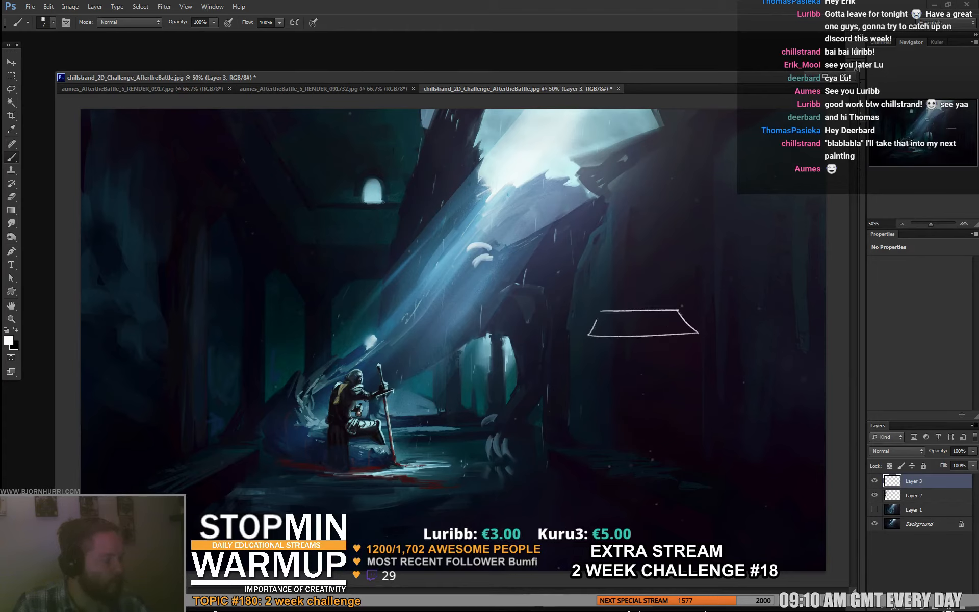
{"action": "left_click_drag", "start_coordinate": [631, 252], "coordinate": [626, 299]}
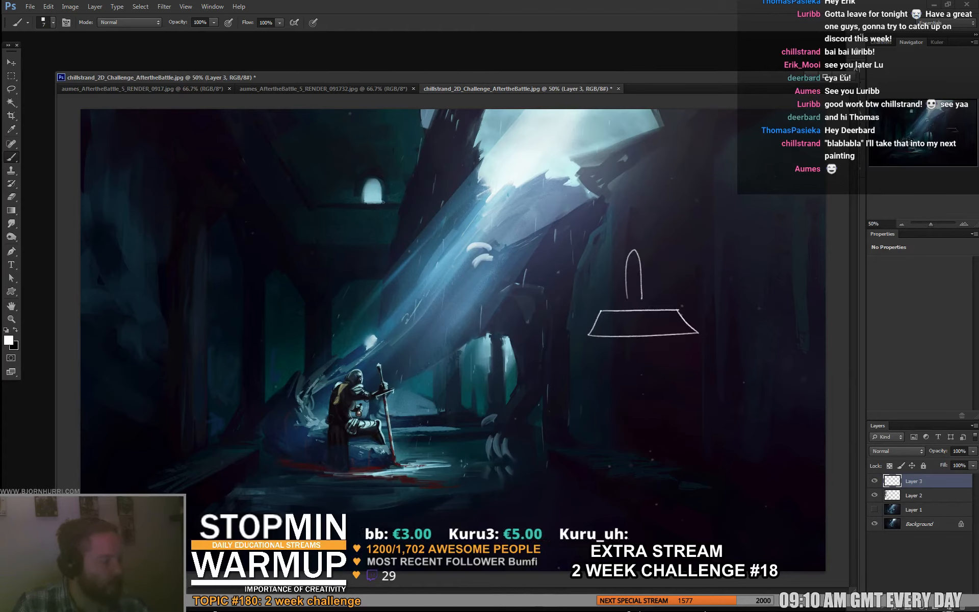
{"action": "left_click_drag", "start_coordinate": [635, 241], "coordinate": [633, 248]}
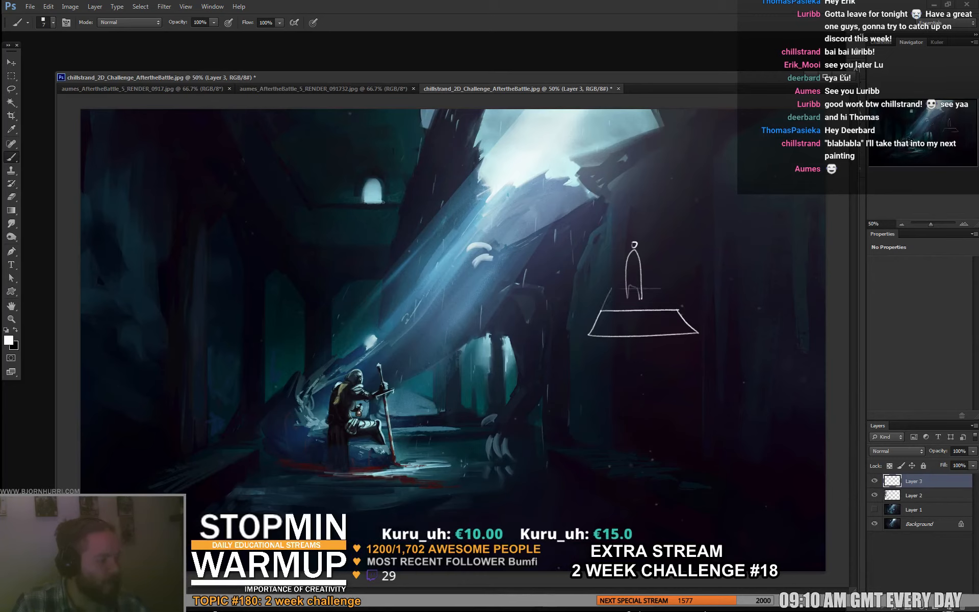
{"action": "left_click_drag", "start_coordinate": [680, 311], "coordinate": [730, 368]}
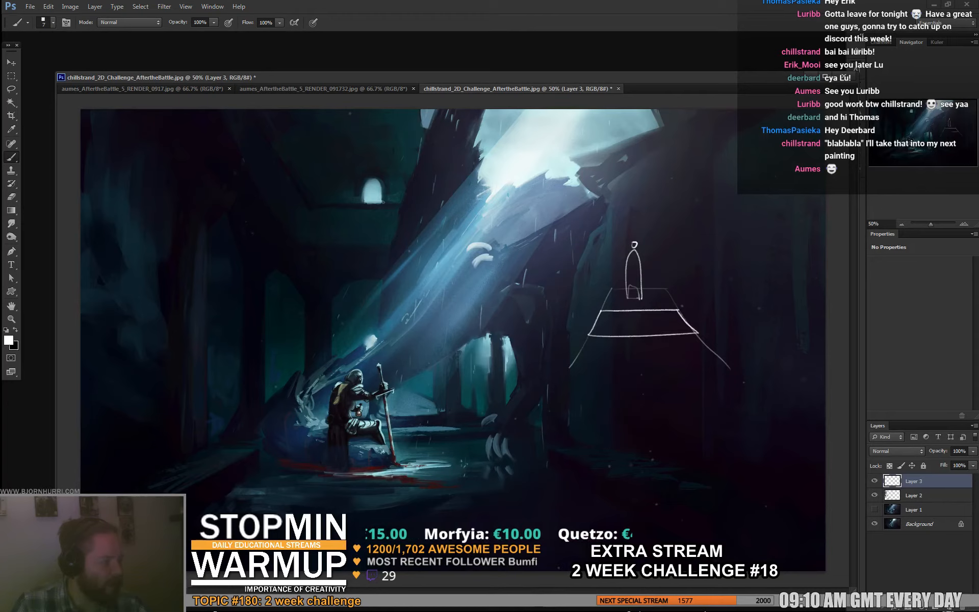
{"action": "left_click_drag", "start_coordinate": [572, 299], "coordinate": [757, 300]}
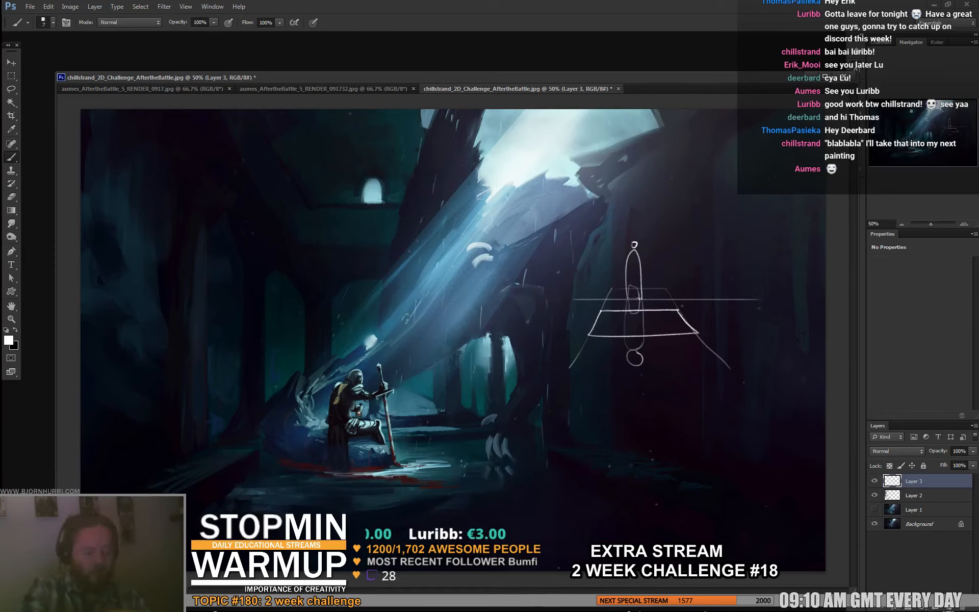
- Lasso and delete the reflection sketch, deselect, and try a white horizontal line across the painting at the knight's head level
{"action": "key", "text": "l"}
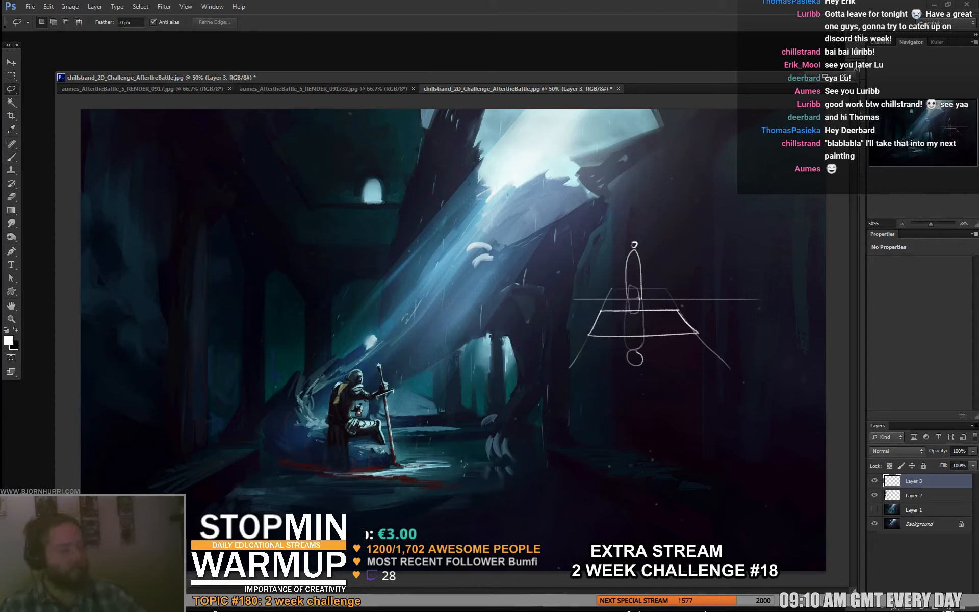
{"action": "mouse_move", "coordinate": [754, 265]}
{"action": "left_mouse_down"}
{"action": "mouse_move", "coordinate": [595, 261]}
{"action": "mouse_move", "coordinate": [639, 415]}
{"action": "mouse_move", "coordinate": [820, 337]}
{"action": "left_mouse_up"}
{"action": "key", "text": "Delete"}
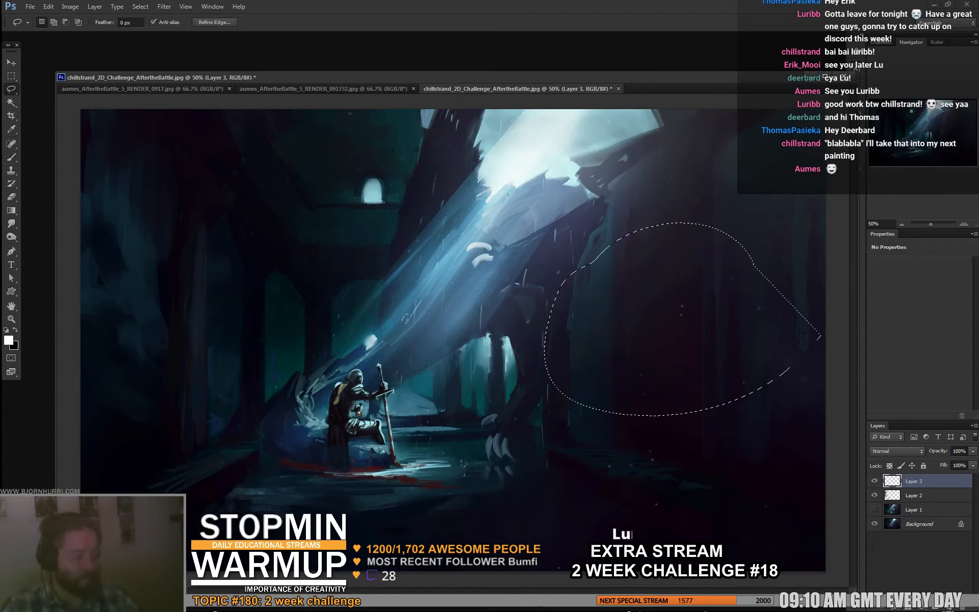
{"action": "key", "text": "ctrl+d"}
{"action": "key", "text": "b"}
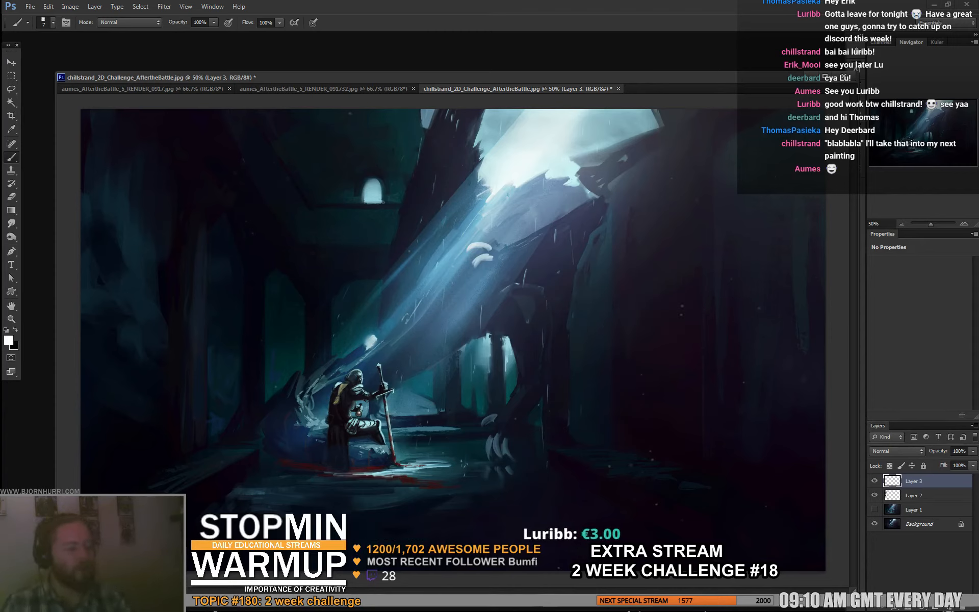
{"action": "left_click_drag", "start_coordinate": [110, 364], "coordinate": [827, 362]}
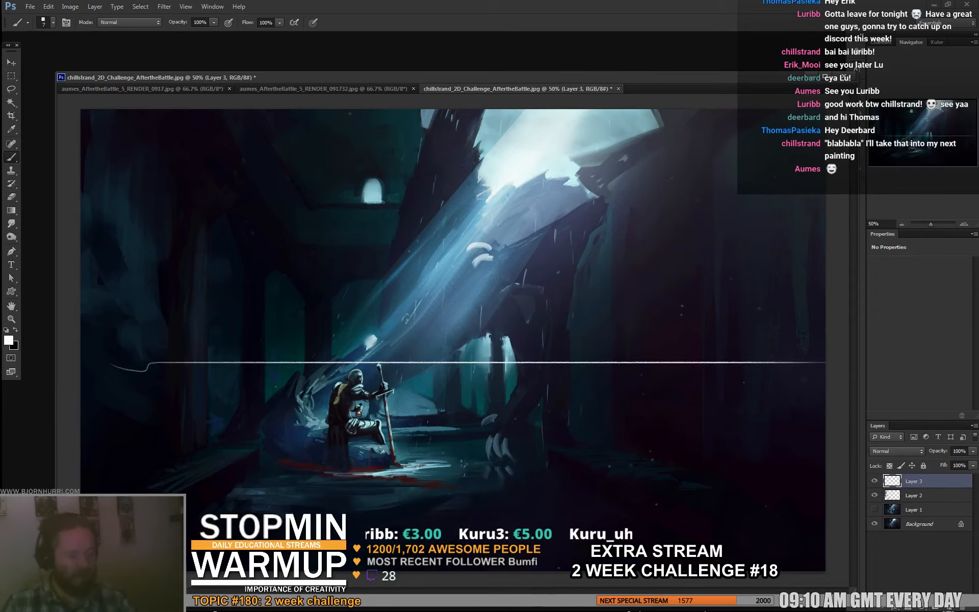
{"action": "key", "text": "ctrl+z"}
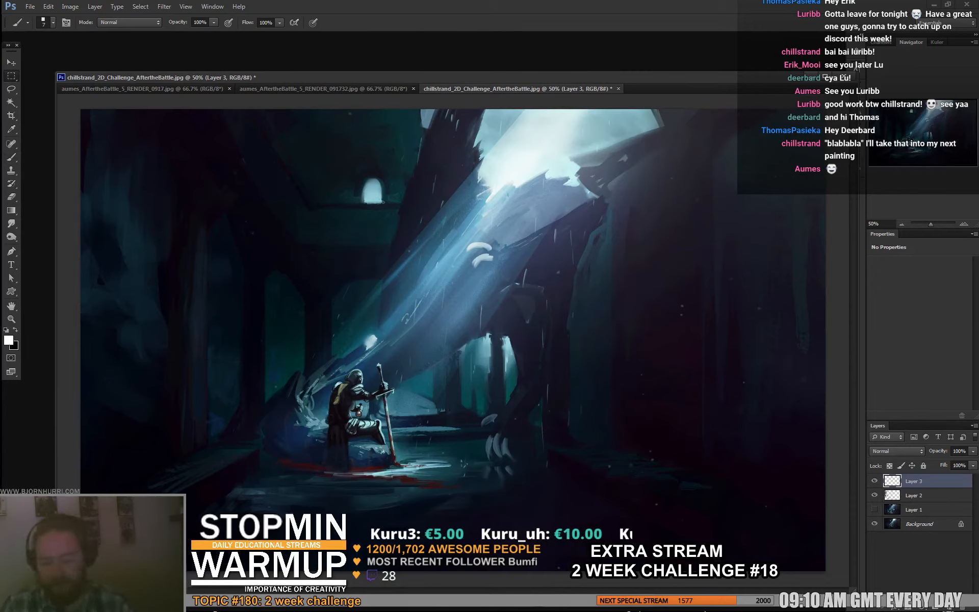
- Copy the area around the knight to its own layer, flip it vertically with Free Transform and place it directly below him as a reflection
{"action": "key", "text": "m"}
{"action": "mouse_move", "coordinate": [323, 348]}
{"action": "left_mouse_down"}
{"action": "mouse_move", "coordinate": [406, 468]}
{"action": "mouse_move", "coordinate": [365, 330]}
{"action": "mouse_move", "coordinate": [364, 286]}
{"action": "mouse_move", "coordinate": [364, 570]}
{"action": "left_mouse_up"}
{"action": "key", "text": "ctrl+j"}
{"action": "key", "text": "ctrl+t"}
{"action": "key", "text": "Return"}
{"action": "key", "text": "ctrl+z"}
{"action": "key", "text": "ctrl+t"}
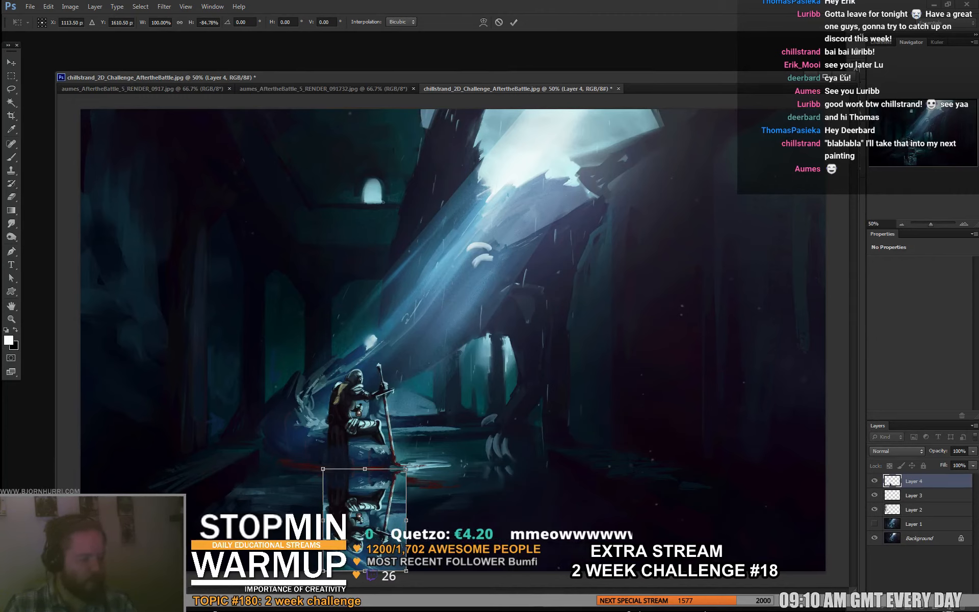
{"action": "left_click_drag", "start_coordinate": [365, 507], "coordinate": [364, 512]}
{"action": "key", "text": "Return"}
{"action": "key", "text": "m"}
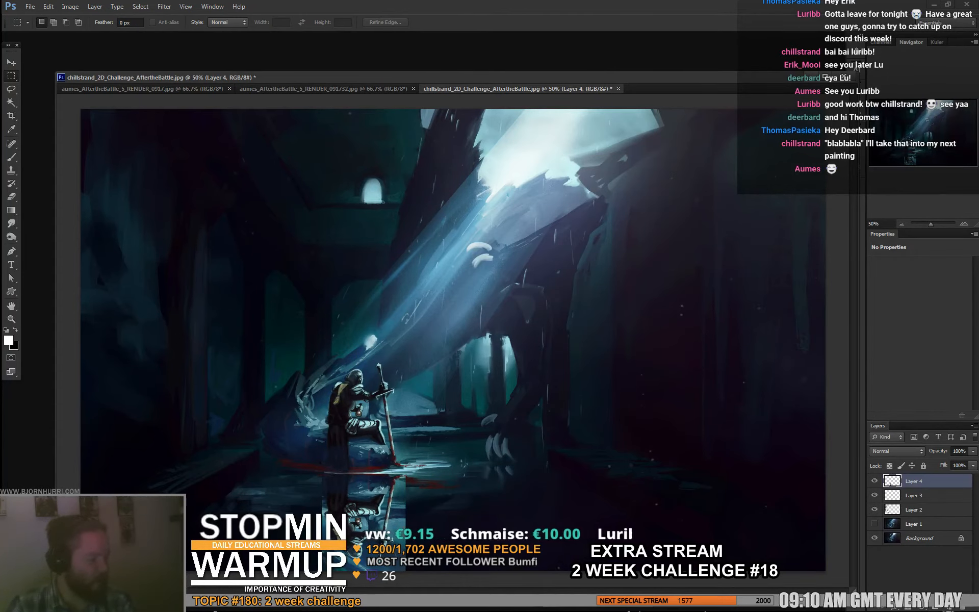
- Try several blend modes on the reflection layer, settle on Lighter Color and lower its opacity to 34%
{"action": "double_click", "coordinate": [892, 452]}
{"action": "key", "text": "Down"}
{"action": "key", "text": "Down"}
{"action": "key", "text": "Down"}
{"action": "key", "text": "Down"}
{"action": "key", "text": "Down"}
{"action": "key", "text": "Down"}
{"action": "key", "text": "Down"}
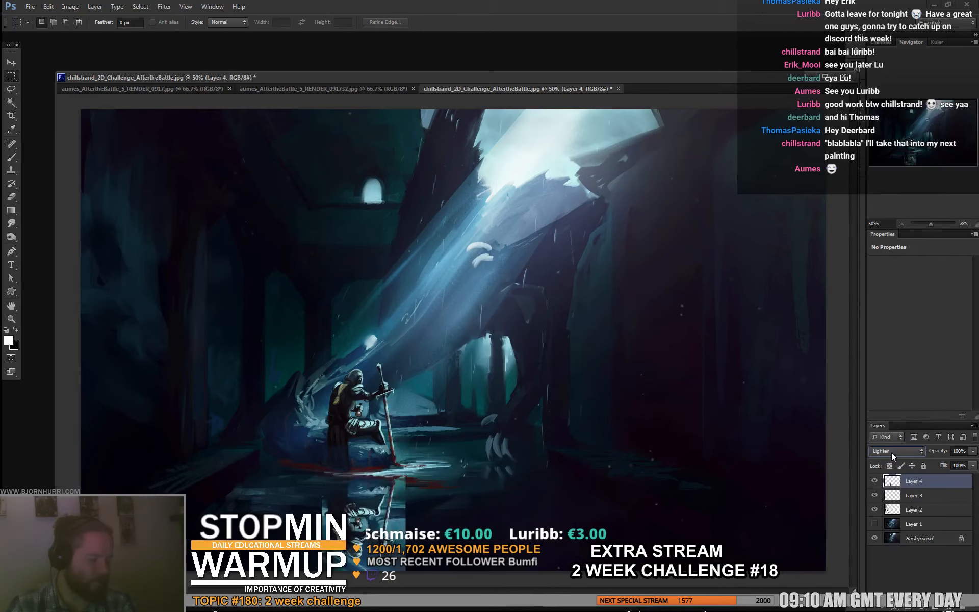
{"action": "key", "text": "Down"}
{"action": "key", "text": "Down"}
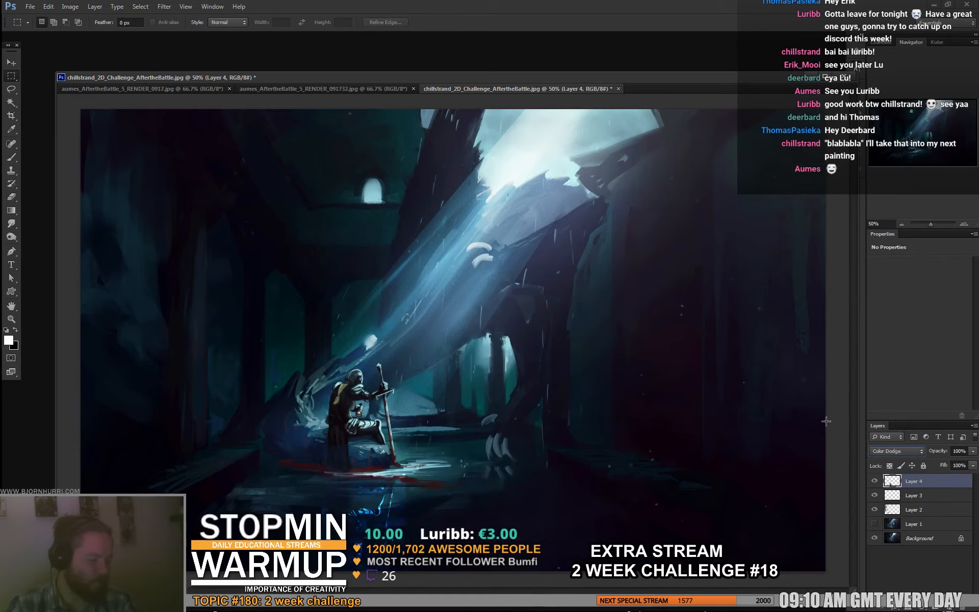
{"action": "key", "text": "Down"}
{"action": "key", "text": "Down"}
{"action": "key", "text": "Down"}
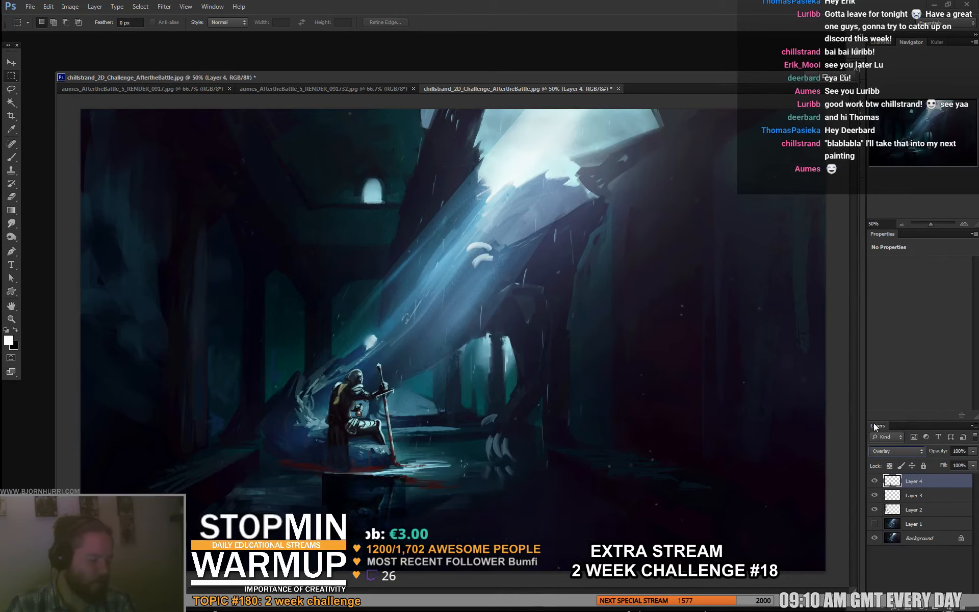
{"action": "key", "text": "Up"}
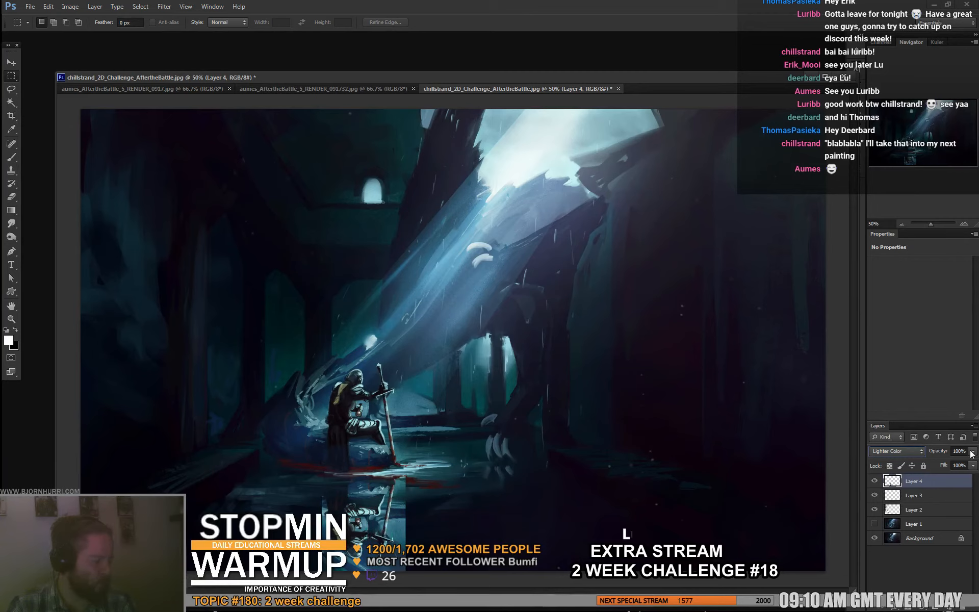
{"action": "left_click_drag", "start_coordinate": [972, 454], "coordinate": [937, 463]}
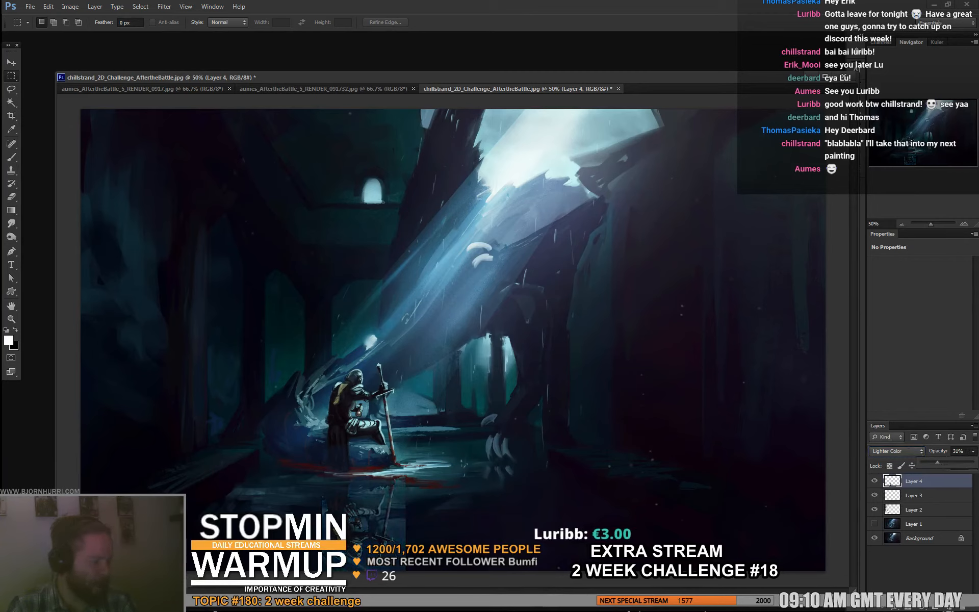
{"action": "left_click", "coordinate": [898, 583]}
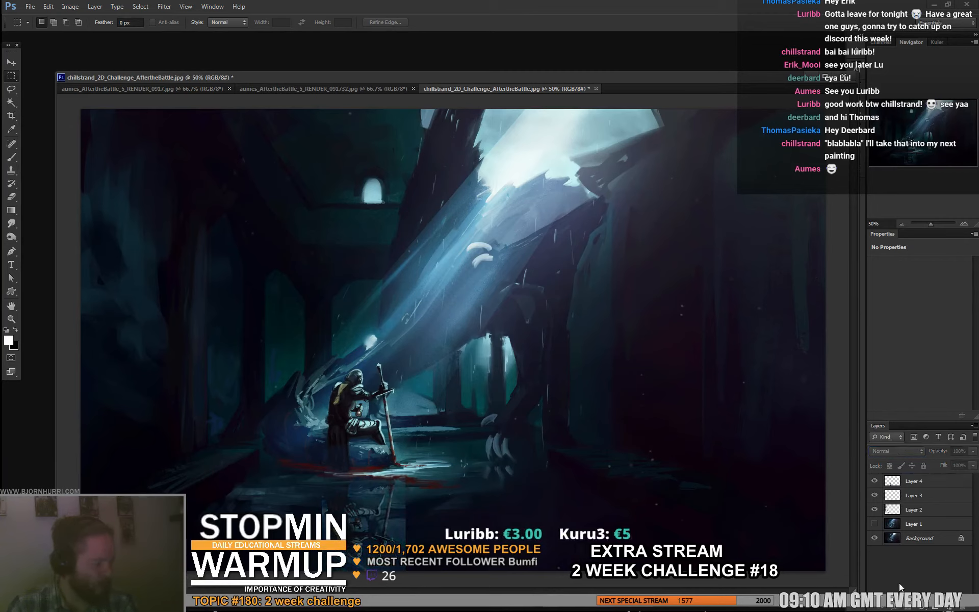
- Erase the hard edges of the knight's reflection on its layer with the 70 px eraser
{"action": "left_click", "coordinate": [901, 488]}
{"action": "key", "text": "e"}
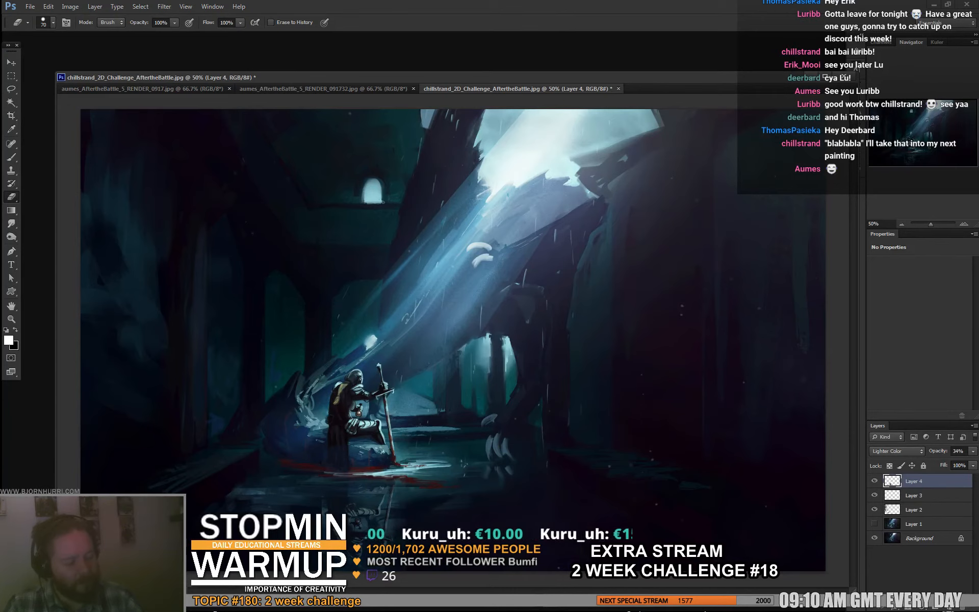
- Add another layer and paint sampled dark blue tones over the water around the knight with a 24 px brush
{"action": "key", "text": "b"}
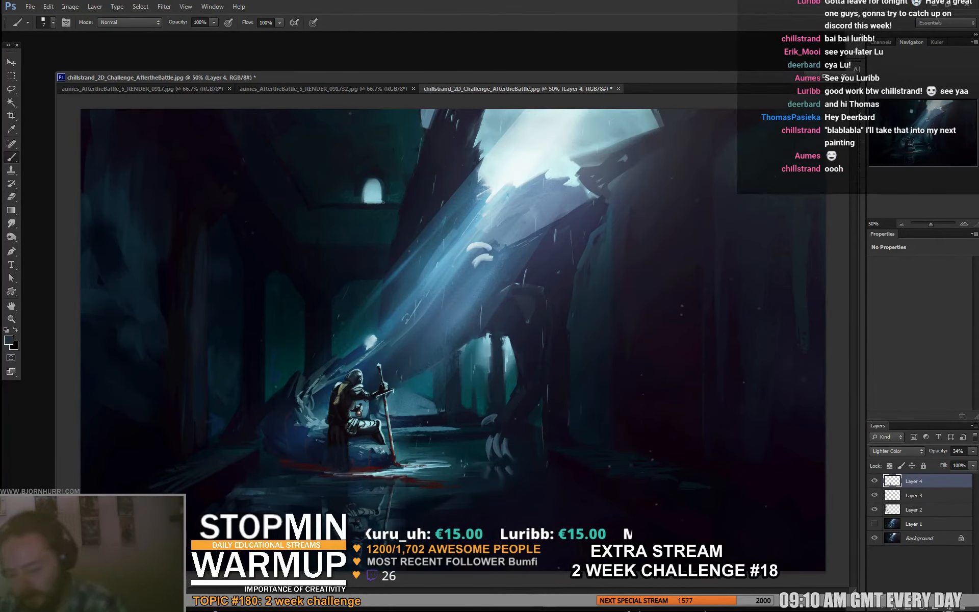
{"action": "key", "text": "ctrl+shift+alt+n"}
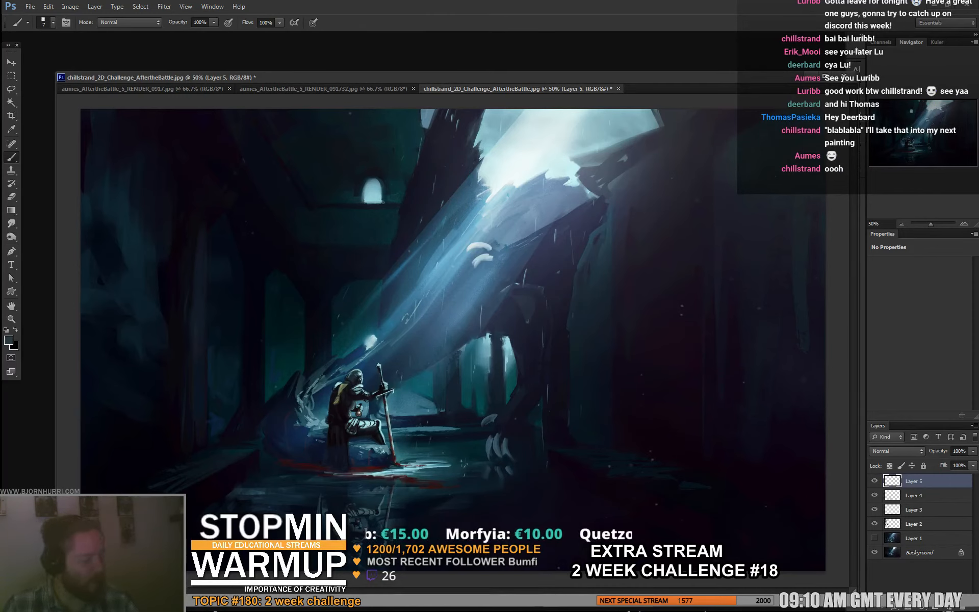
{"action": "right_click", "coordinate": [333, 459]}
{"action": "left_click", "coordinate": [398, 544]}
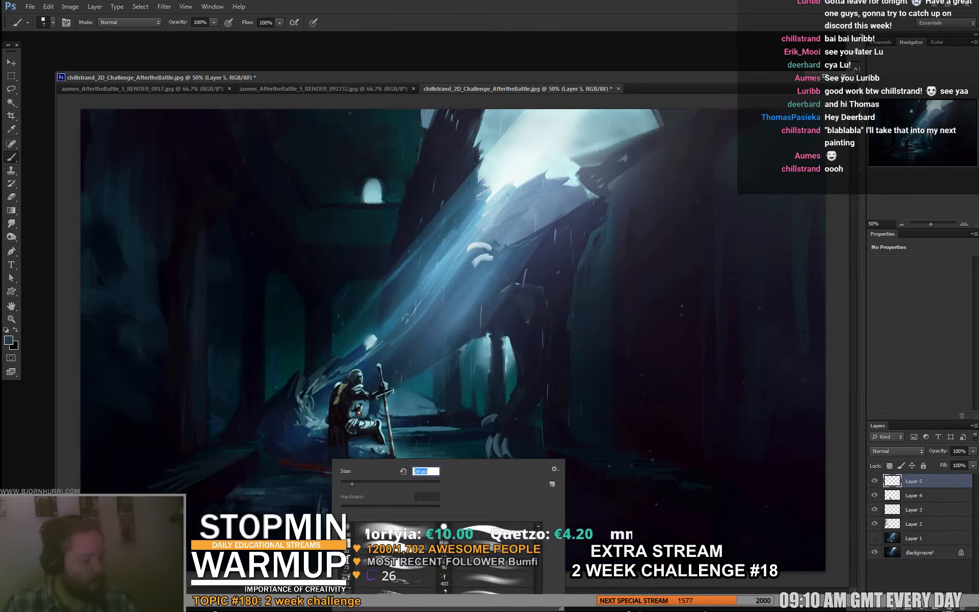
{"action": "left_click", "coordinate": [490, 449], "text": "alt"}
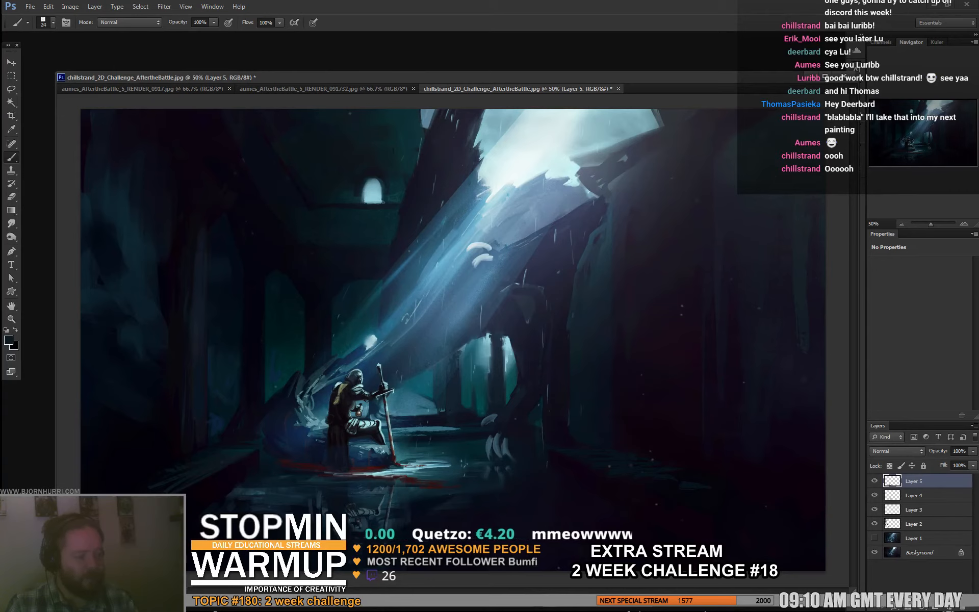
- Paint a sampled muted blue haze over the dragon's legs behind the knight with the 87 px brush
{"action": "left_click", "coordinate": [495, 288], "text": "alt"}
{"action": "right_click", "coordinate": [505, 294]}
{"action": "left_click", "coordinate": [570, 328]}
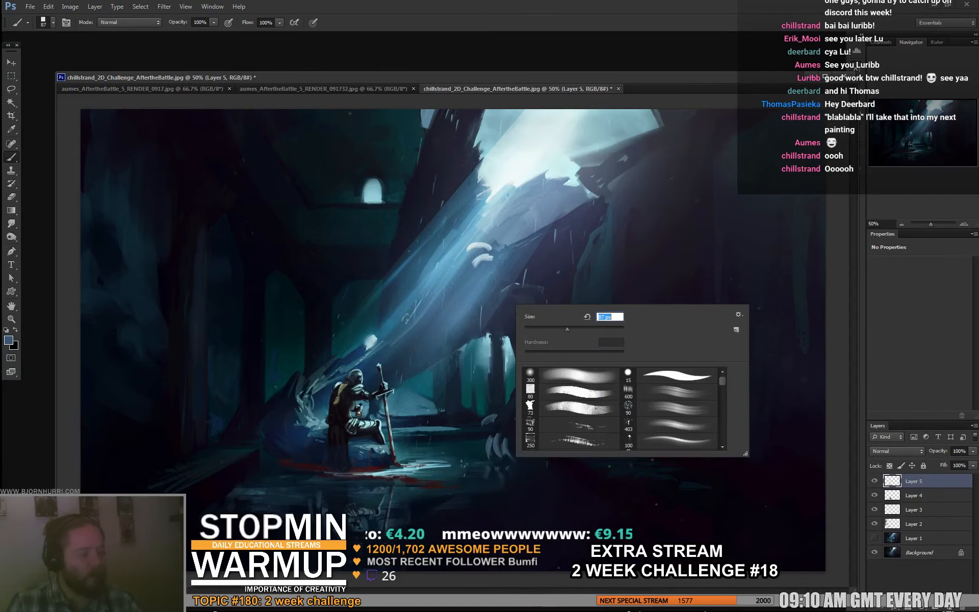
{"action": "key", "text": "Return"}
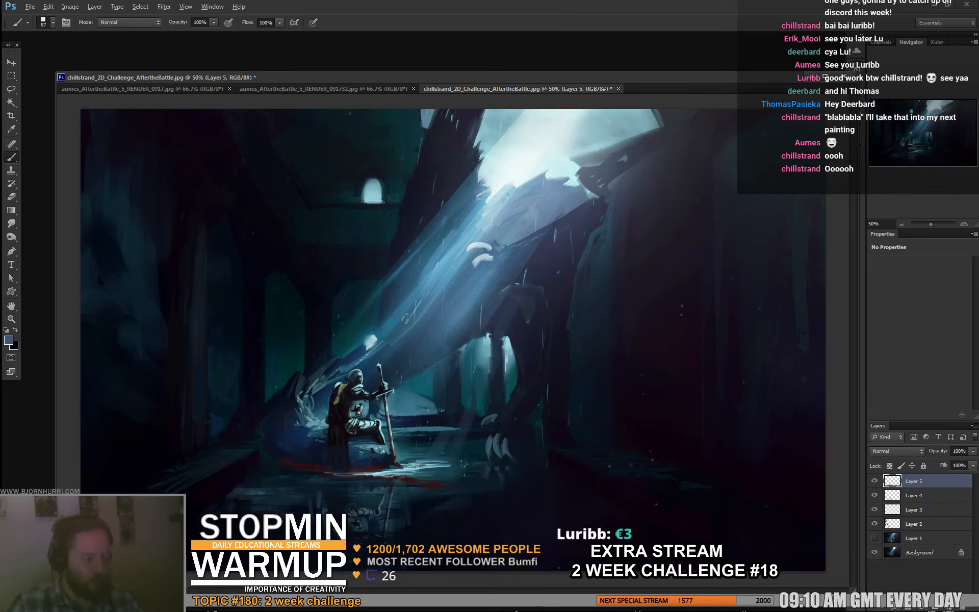
- Paint sampled tones over the mound and water around the knight, using the brush at 27 px and 50 px
{"action": "right_click", "coordinate": [416, 426]}
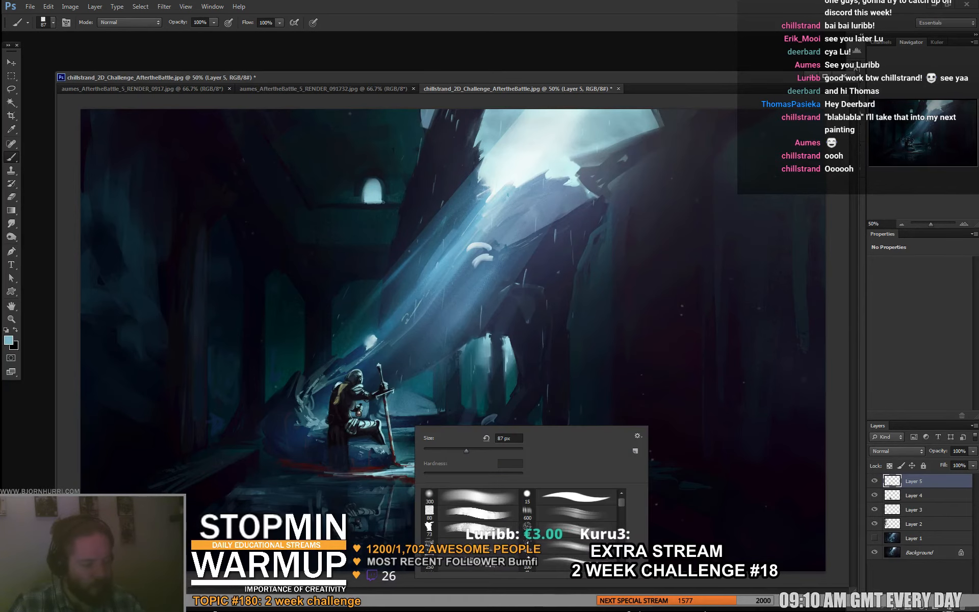
{"action": "double_click", "coordinate": [506, 438]}
{"action": "type", "text": "27"}
{"action": "key", "text": "Return"}
{"action": "left_click", "coordinate": [273, 445], "text": "alt"}
{"action": "key", "text": "bracketright"}
{"action": "key", "text": "bracketright"}
{"action": "key", "text": "bracketright"}
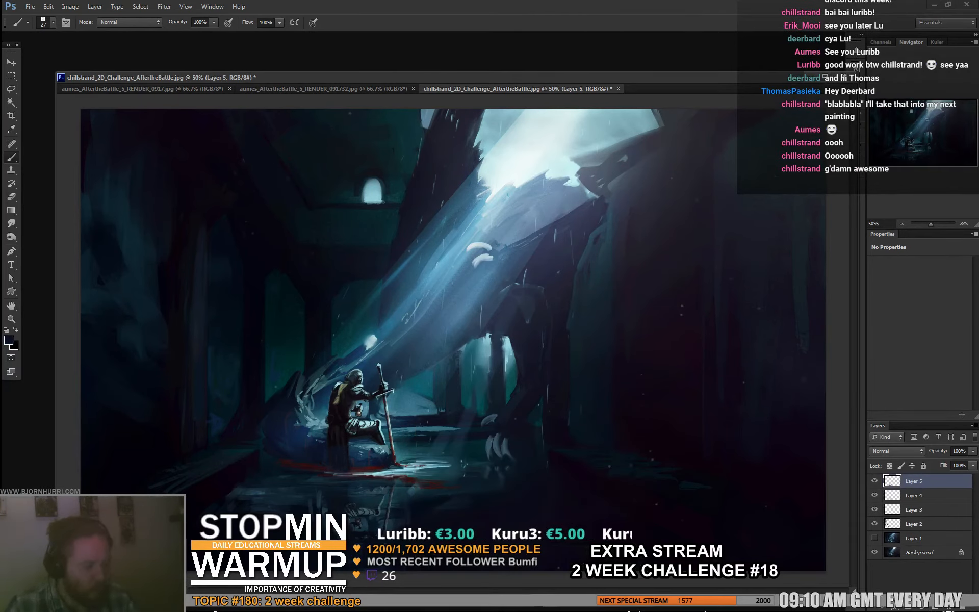
{"action": "right_click", "coordinate": [334, 459]}
{"action": "double_click", "coordinate": [427, 471]}
{"action": "key", "text": "Return"}
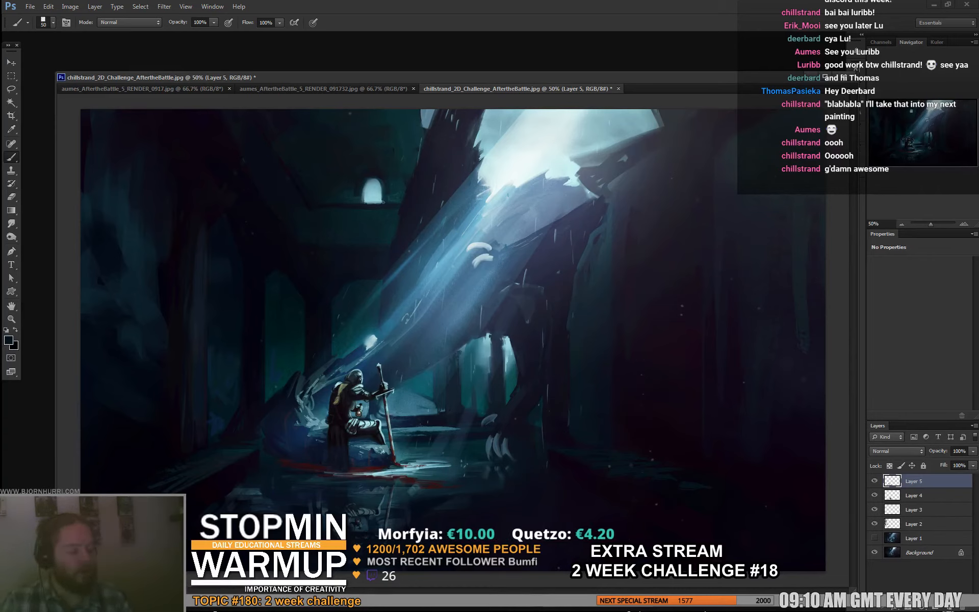
- On a new layer, draw a tall white structure of three stacked arches on the dark wall with a 21 px brush
{"action": "key", "text": "ctrl+shift+alt+n"}
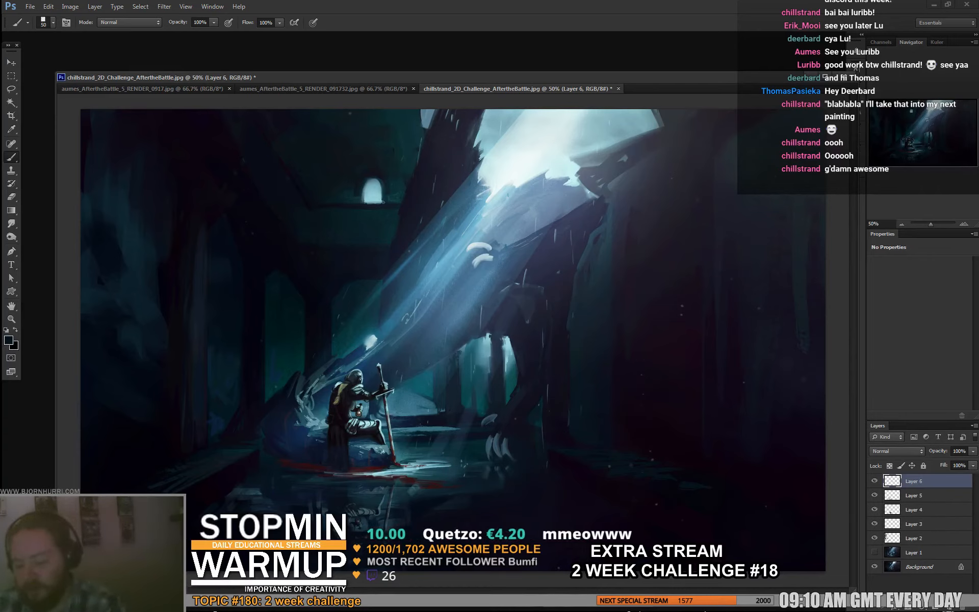
{"action": "key", "text": "d"}
{"action": "key", "text": "x"}
{"action": "right_click", "coordinate": [668, 243]}
{"action": "left_click", "coordinate": [714, 311]}
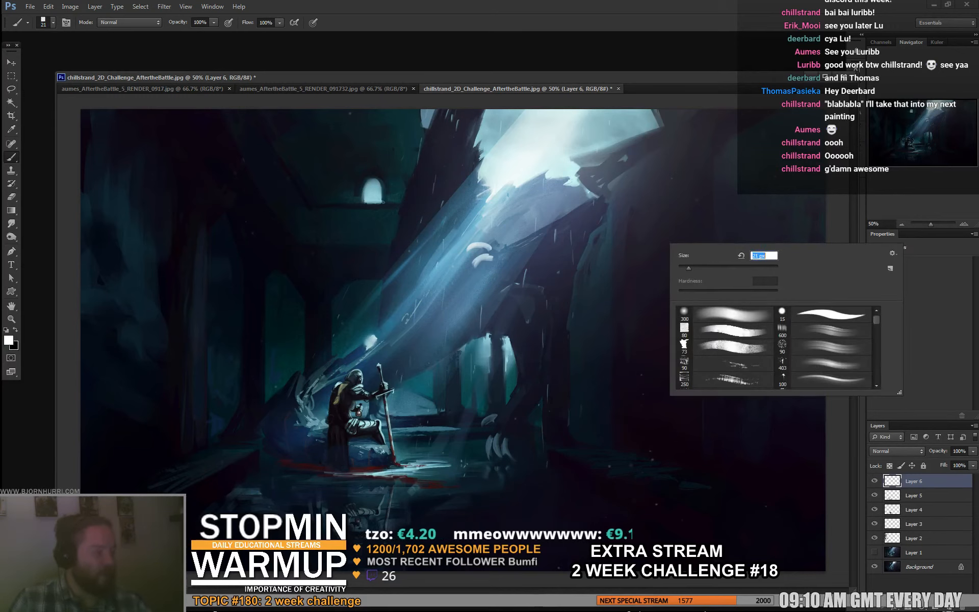
{"action": "mouse_move", "coordinate": [641, 260]}
{"action": "left_mouse_down"}
{"action": "mouse_move", "coordinate": [635, 184]}
{"action": "mouse_move", "coordinate": [653, 166]}
{"action": "mouse_move", "coordinate": [673, 204]}
{"action": "mouse_move", "coordinate": [637, 209]}
{"action": "mouse_move", "coordinate": [667, 198]}
{"action": "mouse_move", "coordinate": [675, 245]}
{"action": "mouse_move", "coordinate": [643, 238]}
{"action": "mouse_move", "coordinate": [675, 245]}
{"action": "mouse_move", "coordinate": [641, 277]}
{"action": "left_mouse_up"}
{"action": "left_click_drag", "start_coordinate": [668, 237], "coordinate": [675, 274]}
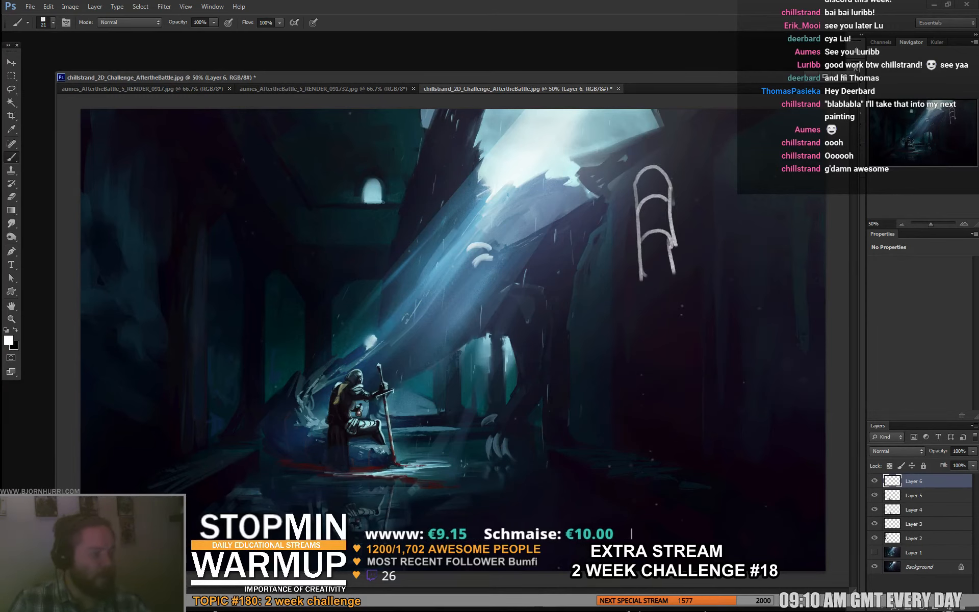
- Draw a horizontal water line under the arched structure and two vertical lines below it for the reflection's sides
{"action": "left_click_drag", "start_coordinate": [571, 287], "coordinate": [825, 288]}
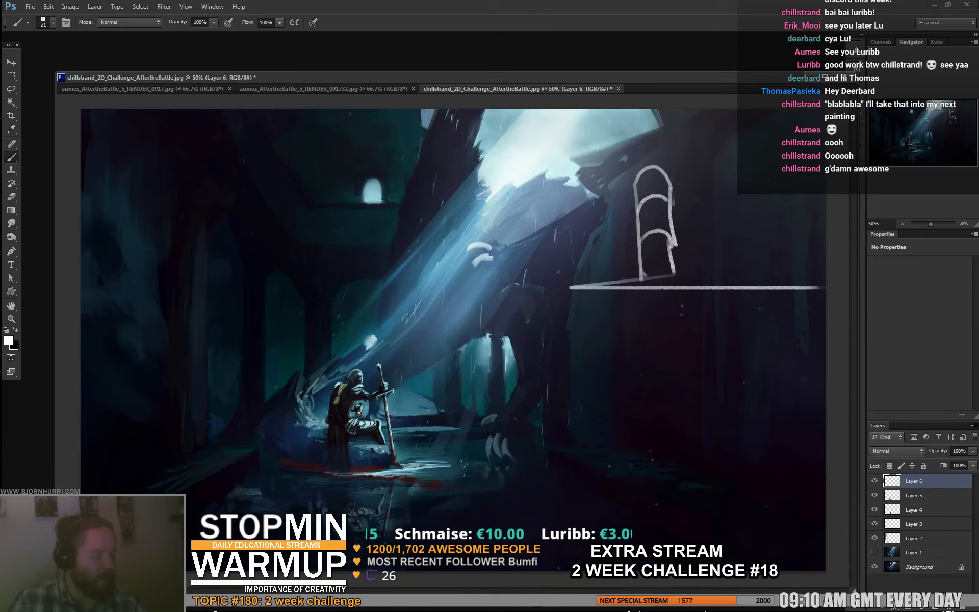
{"action": "left_click_drag", "start_coordinate": [640, 289], "coordinate": [641, 375]}
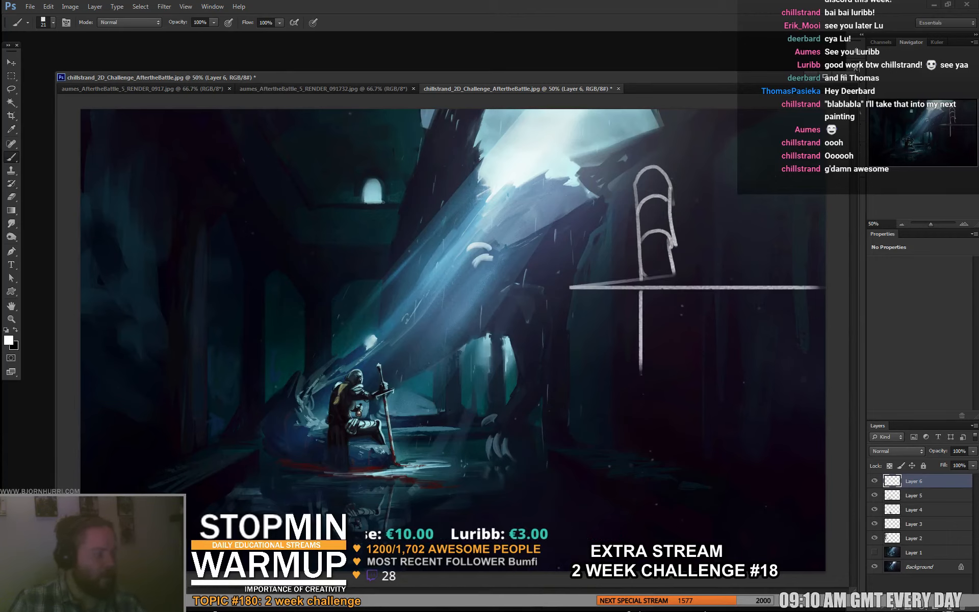
{"action": "left_click_drag", "start_coordinate": [679, 289], "coordinate": [679, 392]}
{"action": "left_click_drag", "start_coordinate": [640, 362], "coordinate": [681, 357]}
{"action": "left_click_drag", "start_coordinate": [633, 334], "coordinate": [683, 322]}
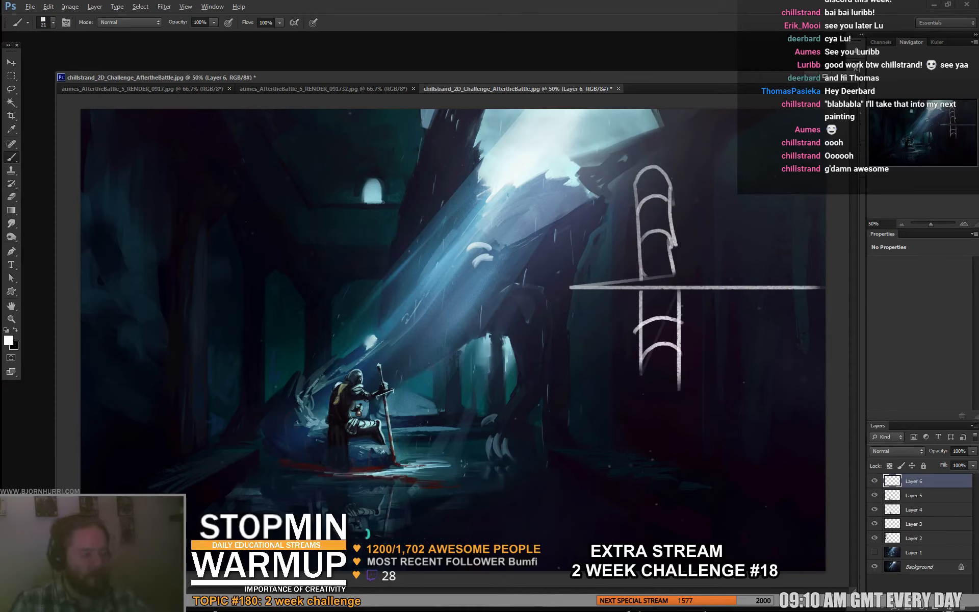
{"action": "key", "text": "ctrl+alt+z"}
{"action": "key", "text": "ctrl+alt+z"}
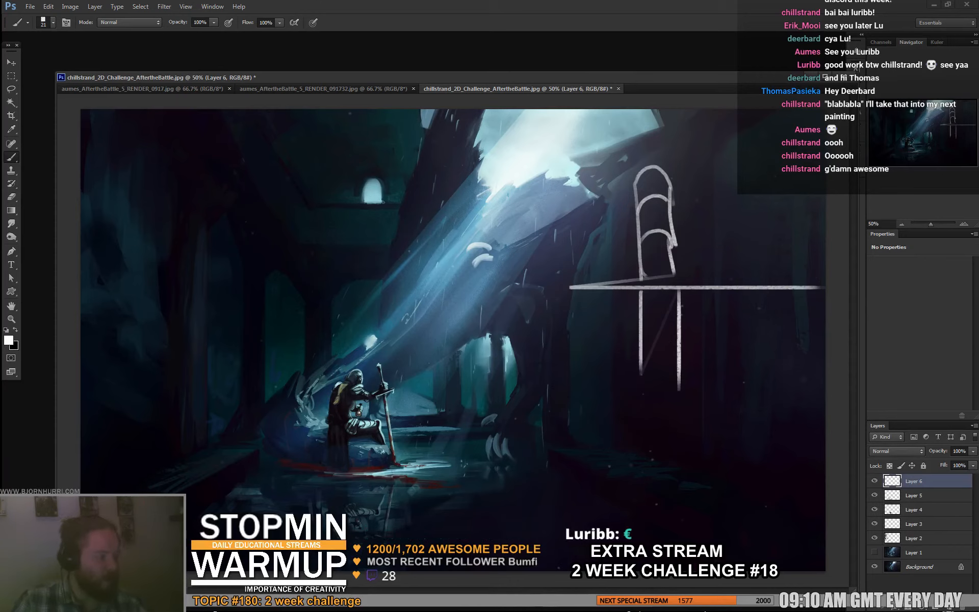
- Draw two downward-curving arches between the reflection's sides and hide the arch sketch layer
{"action": "mouse_move", "coordinate": [678, 319]}
{"action": "left_mouse_down"}
{"action": "mouse_move", "coordinate": [641, 330]}
{"action": "mouse_move", "coordinate": [659, 366]}
{"action": "mouse_move", "coordinate": [678, 357]}
{"action": "left_mouse_up"}
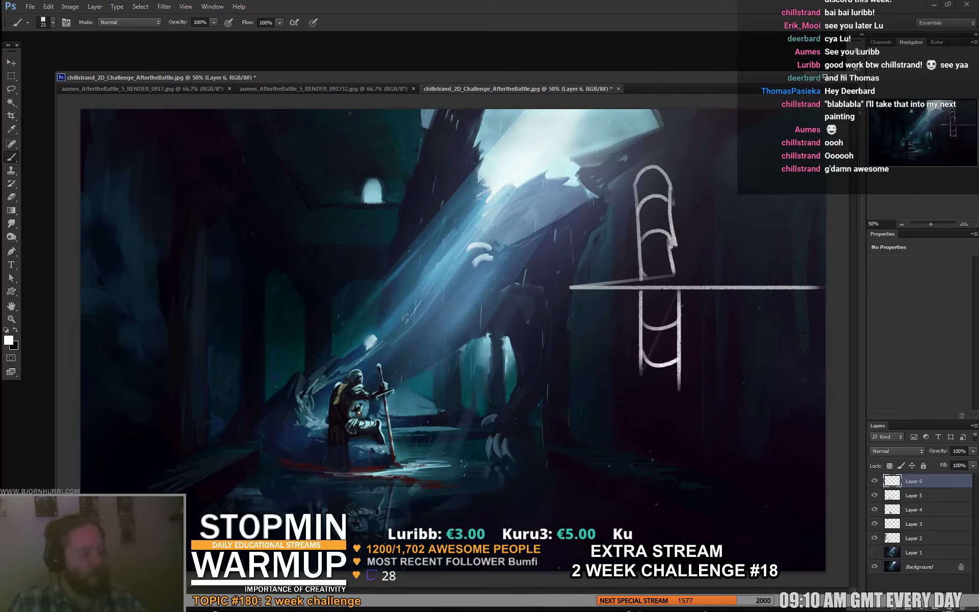
{"action": "left_click", "coordinate": [874, 481]}
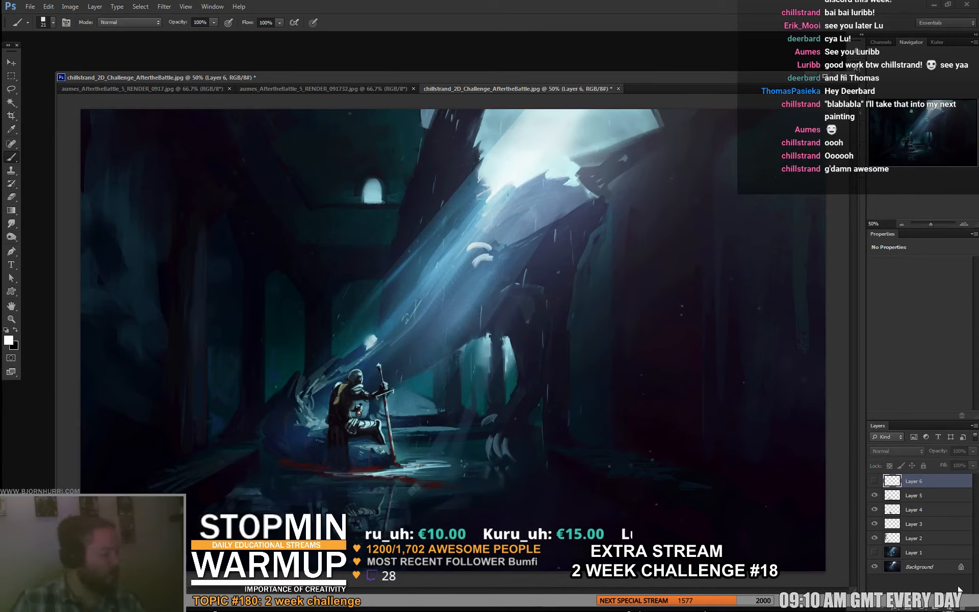
- On another new layer, sketch a white boot with laces and a thick sole, with a water line on both sides
{"action": "left_click", "coordinate": [950, 608]}
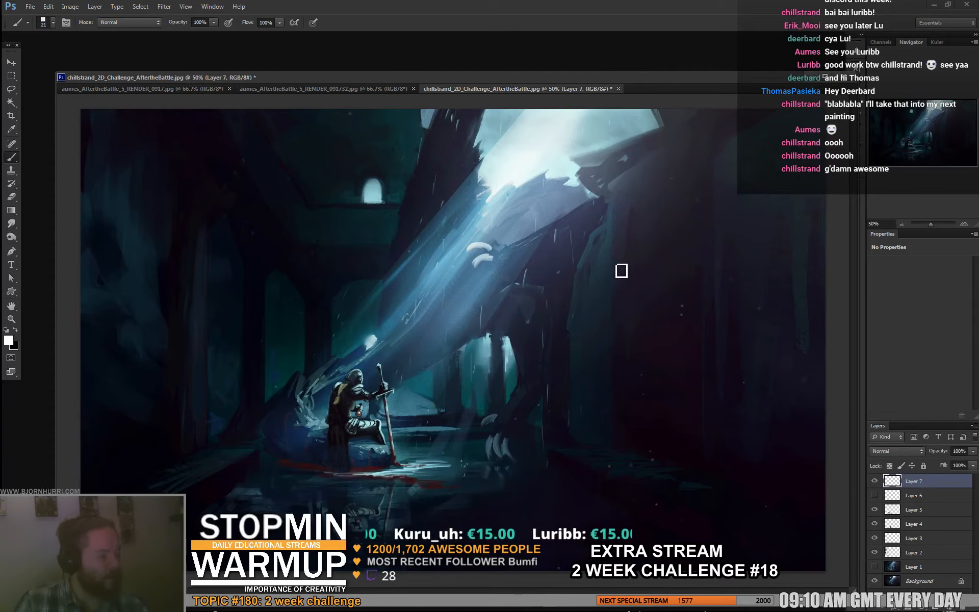
{"action": "mouse_move", "coordinate": [618, 271]}
{"action": "left_mouse_down"}
{"action": "mouse_move", "coordinate": [621, 305]}
{"action": "mouse_move", "coordinate": [700, 336]}
{"action": "left_mouse_up"}
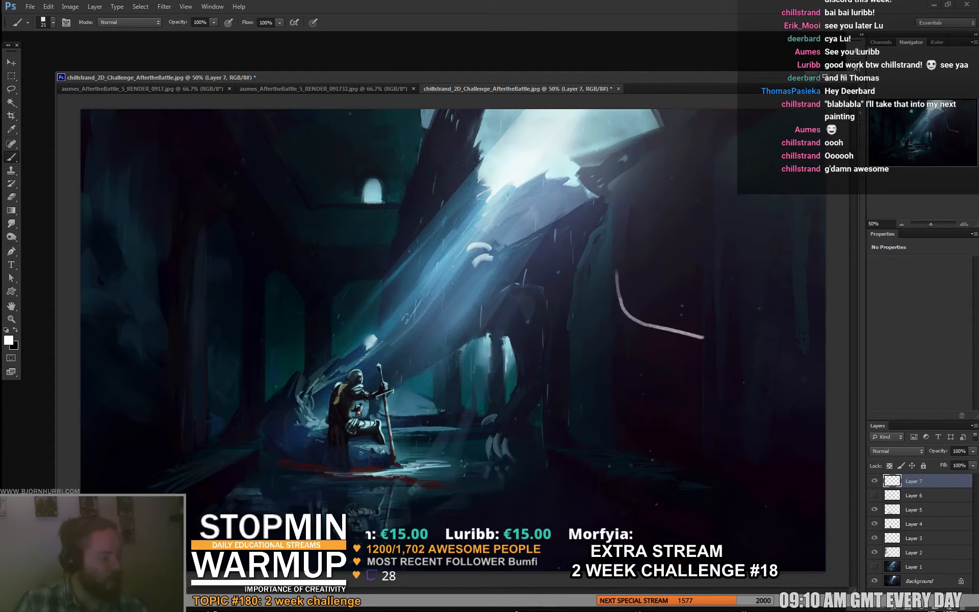
{"action": "mouse_move", "coordinate": [613, 295]}
{"action": "left_mouse_down"}
{"action": "mouse_move", "coordinate": [642, 320]}
{"action": "mouse_move", "coordinate": [716, 329]}
{"action": "mouse_move", "coordinate": [677, 285]}
{"action": "left_mouse_up"}
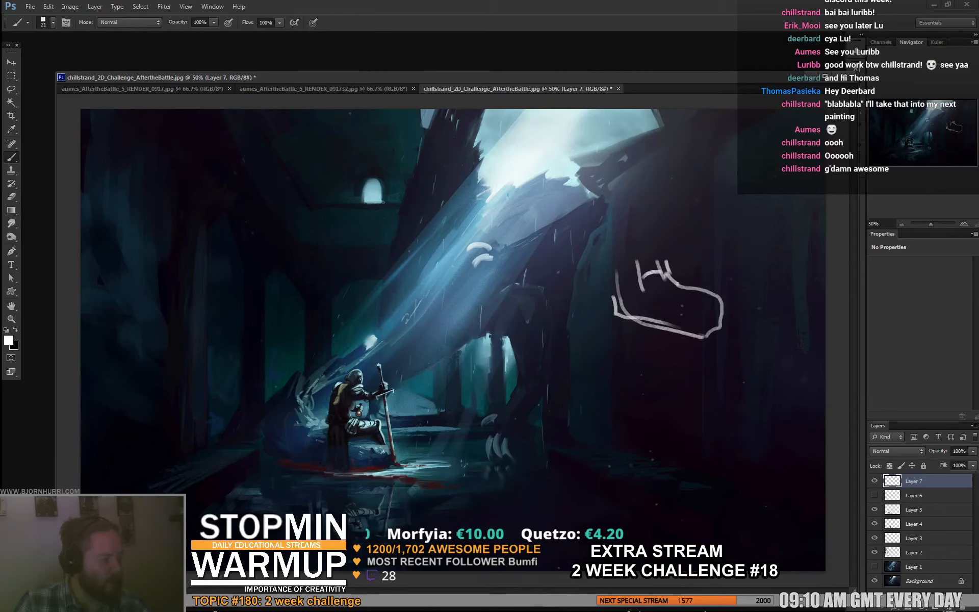
{"action": "mouse_move", "coordinate": [646, 291]}
{"action": "left_mouse_down"}
{"action": "mouse_move", "coordinate": [691, 290]}
{"action": "mouse_move", "coordinate": [699, 312]}
{"action": "mouse_move", "coordinate": [611, 299]}
{"action": "mouse_move", "coordinate": [648, 331]}
{"action": "mouse_move", "coordinate": [723, 335]}
{"action": "left_mouse_up"}
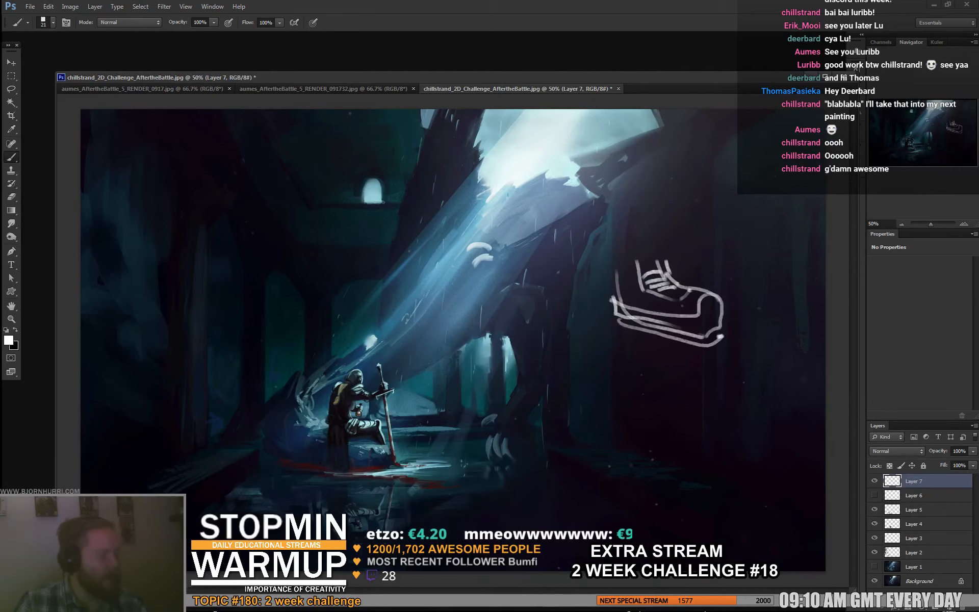
{"action": "left_click_drag", "start_coordinate": [617, 315], "coordinate": [497, 315]}
{"action": "left_click_drag", "start_coordinate": [731, 325], "coordinate": [778, 325]}
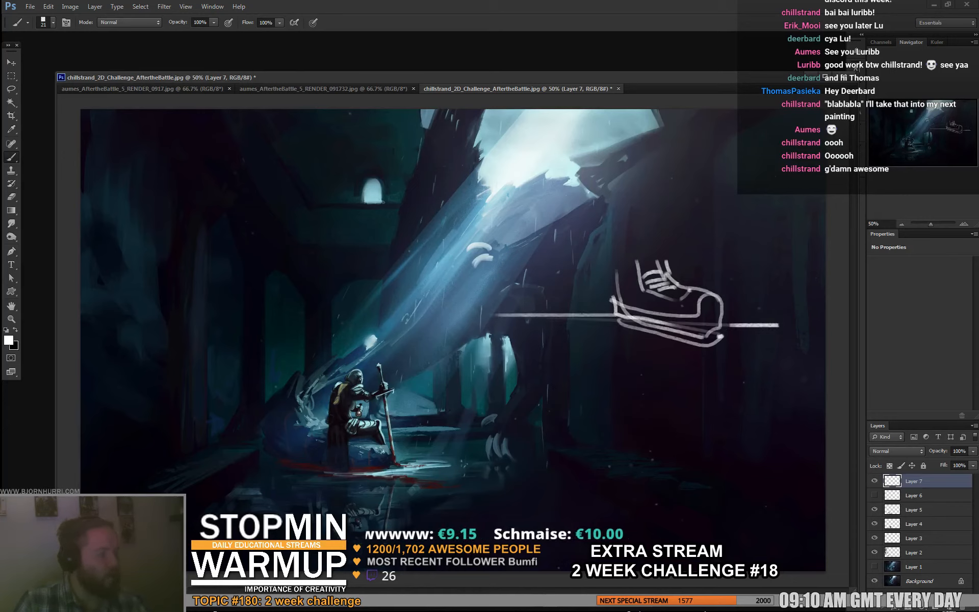
{"action": "mouse_move", "coordinate": [721, 341]}
{"action": "left_mouse_down"}
{"action": "mouse_move", "coordinate": [686, 377]}
{"action": "mouse_move", "coordinate": [644, 373]}
{"action": "mouse_move", "coordinate": [685, 376]}
{"action": "mouse_move", "coordinate": [663, 382]}
{"action": "mouse_move", "coordinate": [665, 408]}
{"action": "left_mouse_up"}
{"action": "left_click_drag", "start_coordinate": [641, 383], "coordinate": [638, 408]}
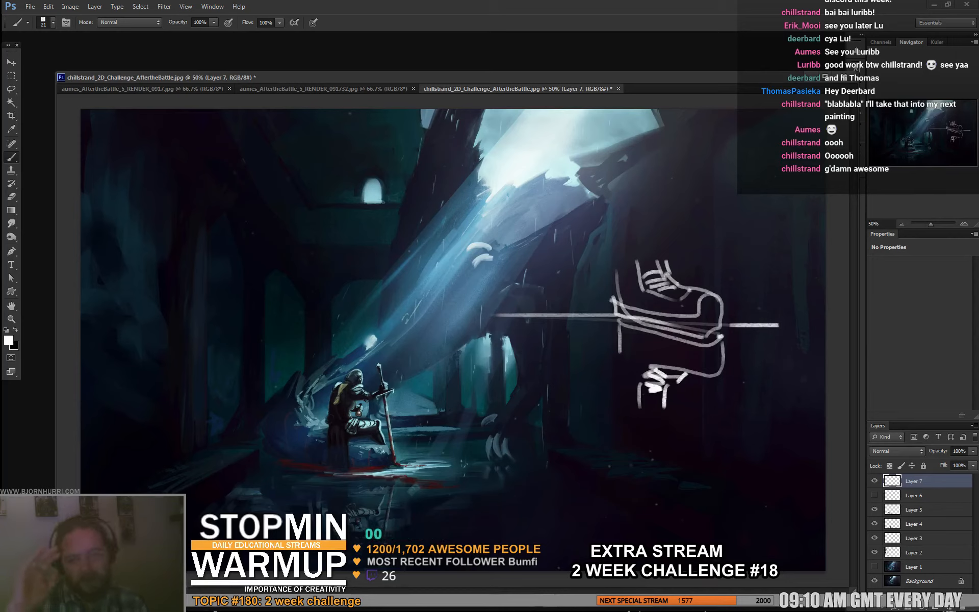
{"action": "key", "text": "ctrl+alt+z"}
{"action": "key", "text": "ctrl+alt+z"}
{"action": "key", "text": "ctrl+alt+z"}
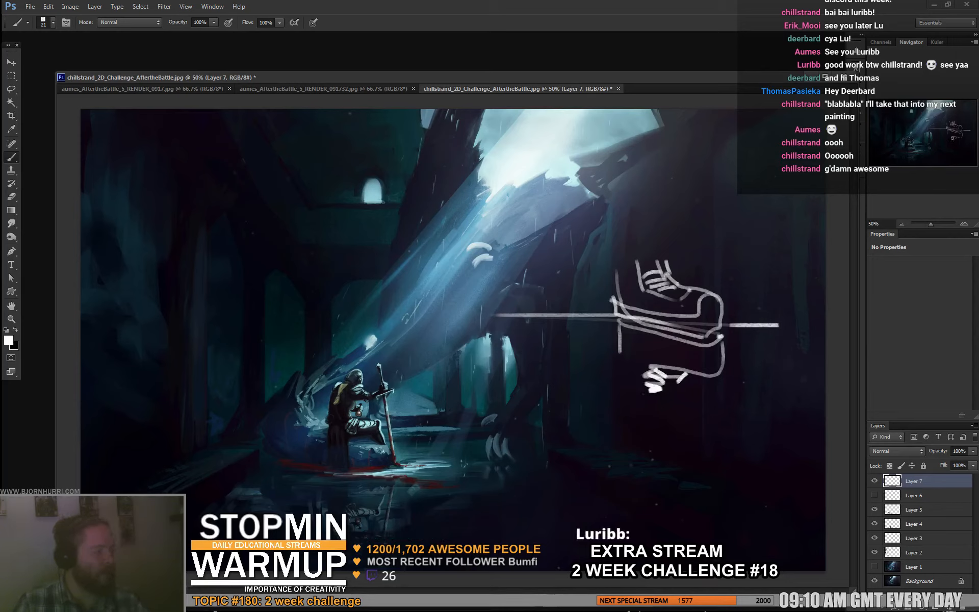
- Draw a shortened reflection under the boot without its upper side, hatch the boot's top, and hide the sketch layer
{"action": "mouse_move", "coordinate": [721, 337]}
{"action": "left_mouse_down"}
{"action": "mouse_move", "coordinate": [715, 368]}
{"action": "mouse_move", "coordinate": [637, 357]}
{"action": "left_mouse_up"}
{"action": "left_click_drag", "start_coordinate": [710, 364], "coordinate": [692, 371]}
{"action": "left_click_drag", "start_coordinate": [653, 365], "coordinate": [672, 376]}
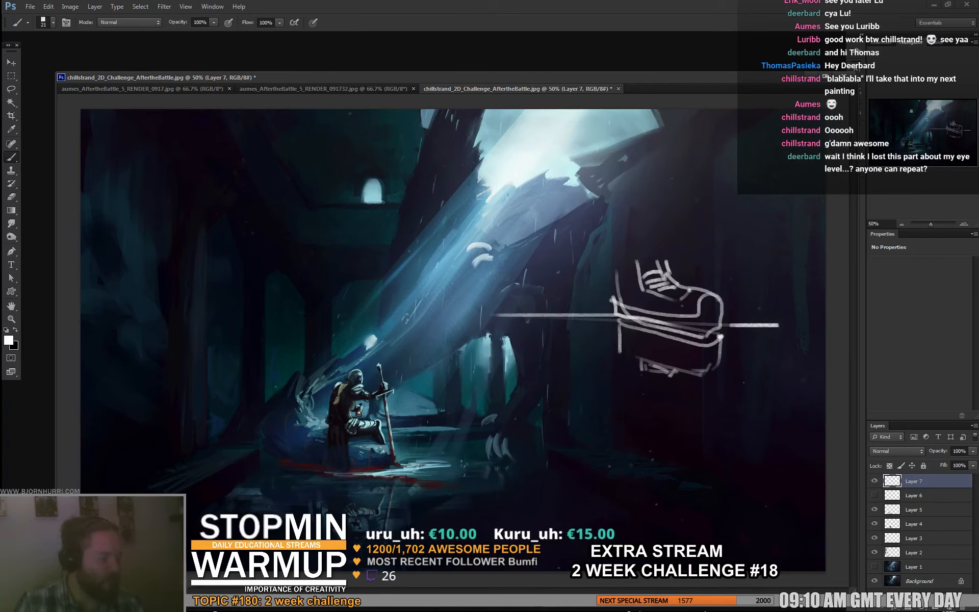
{"action": "mouse_move", "coordinate": [665, 372]}
{"action": "left_mouse_down"}
{"action": "mouse_move", "coordinate": [662, 387]}
{"action": "mouse_move", "coordinate": [702, 373]}
{"action": "left_mouse_up"}
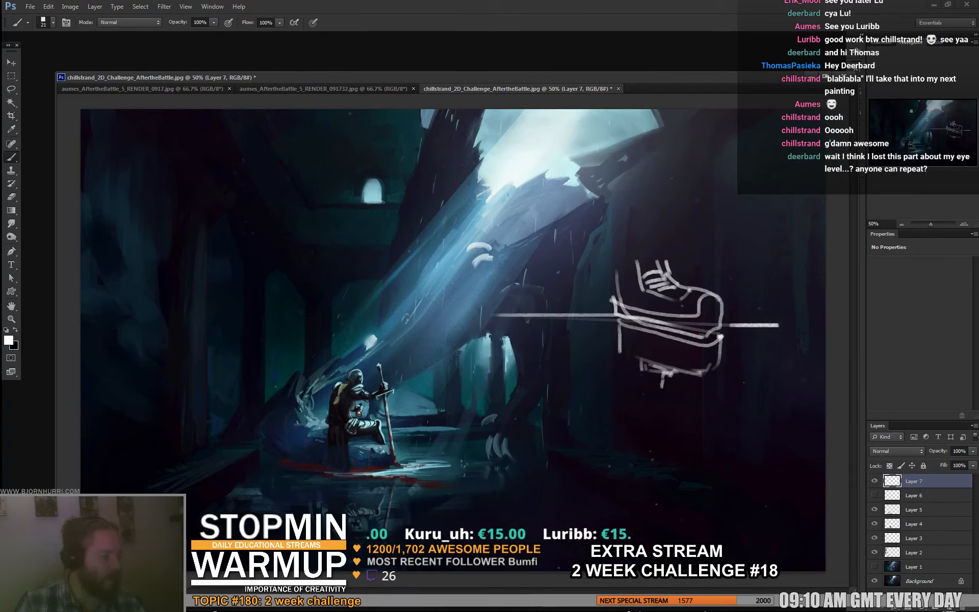
{"action": "left_click_drag", "start_coordinate": [665, 288], "coordinate": [706, 300]}
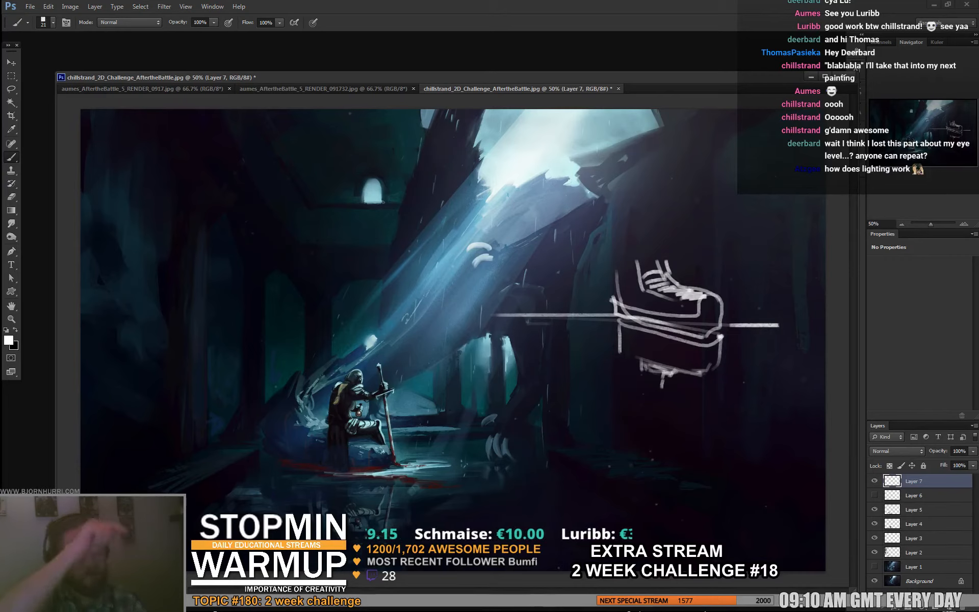
{"action": "left_click", "coordinate": [874, 482]}
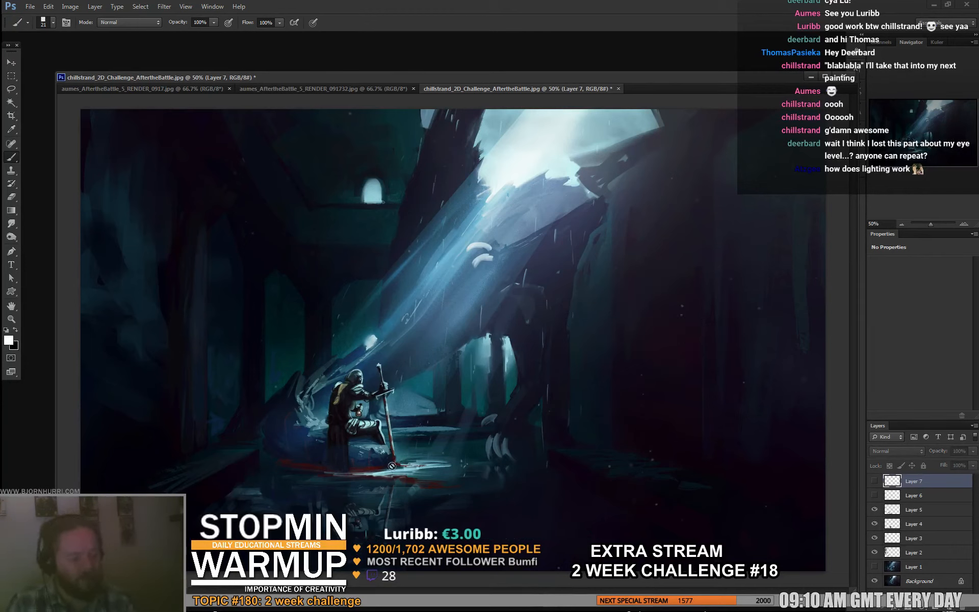
- Return to Layer 5 and try a thin curved stroke in sampled blue beside the knight with a 4 px brush
{"action": "left_click", "coordinate": [913, 511]}
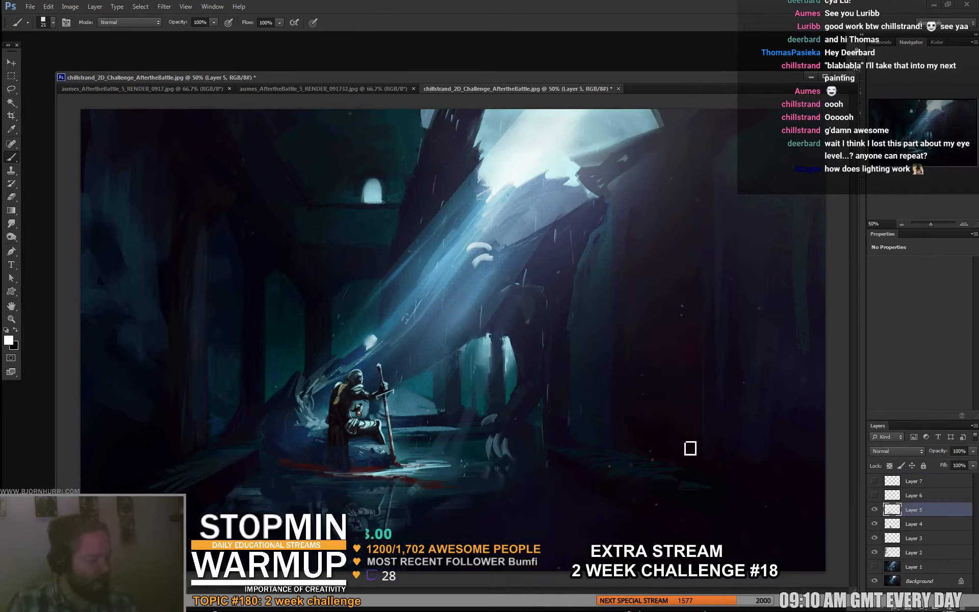
{"action": "left_click", "coordinate": [530, 443], "text": "alt"}
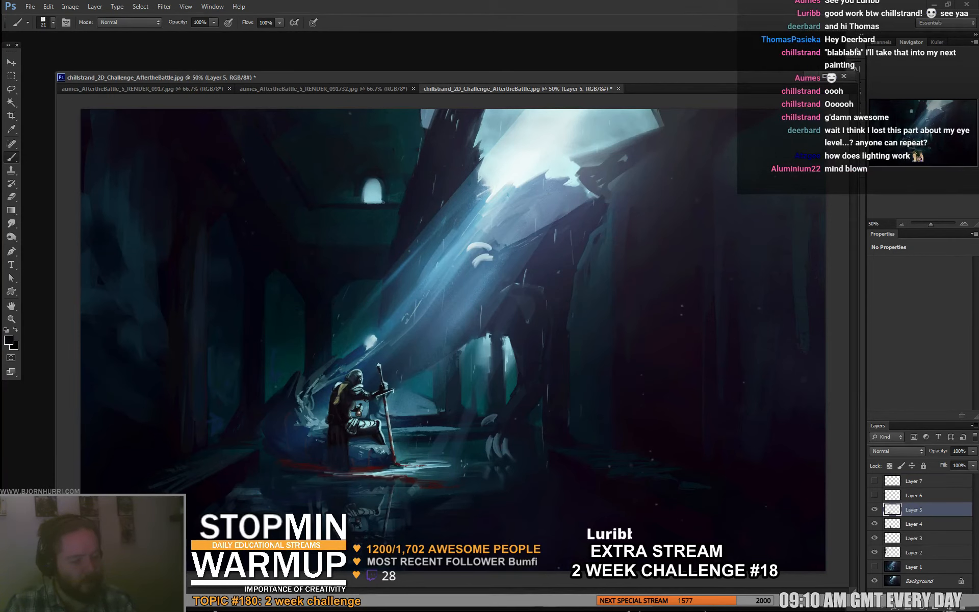
{"action": "right_click", "coordinate": [366, 427]}
{"action": "double_click", "coordinate": [428, 512]}
{"action": "left_click", "coordinate": [316, 425], "text": "alt"}
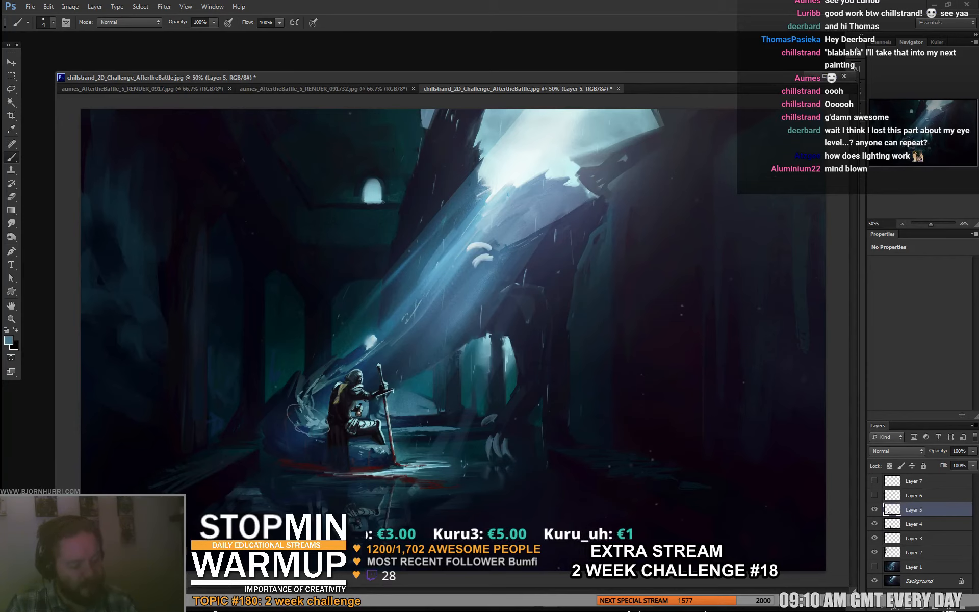
{"action": "key", "text": "ctrl+z"}
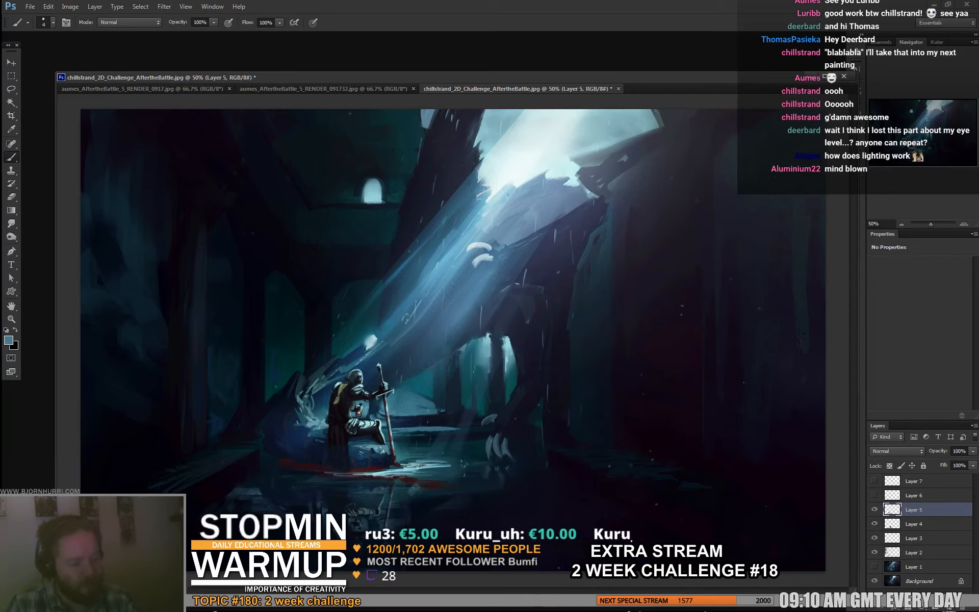
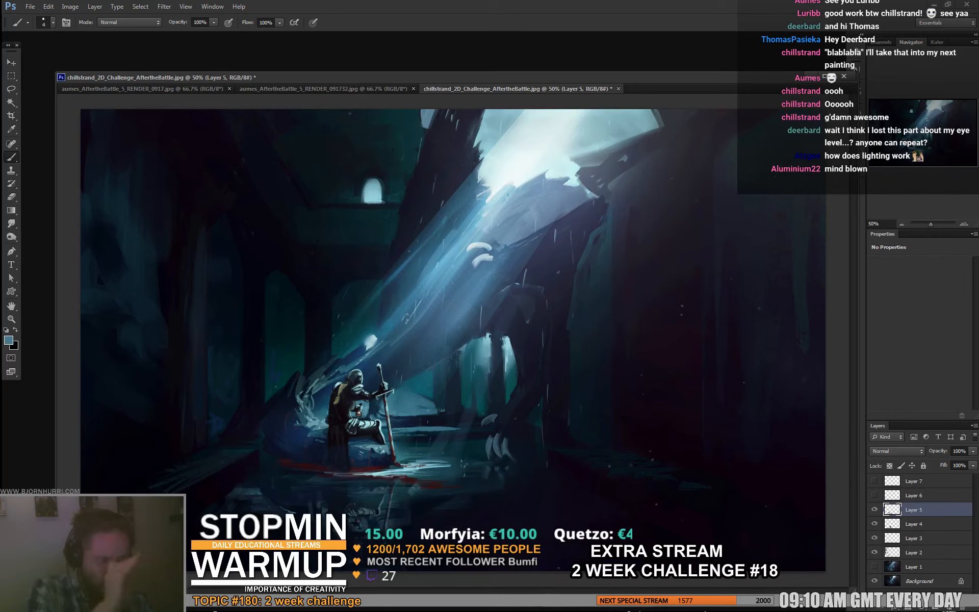
- With a 37 px textured brush and pale blue, paint a tall window on the upper-left wall and a light gap at the ceiling
{"action": "right_click", "coordinate": [366, 167]}
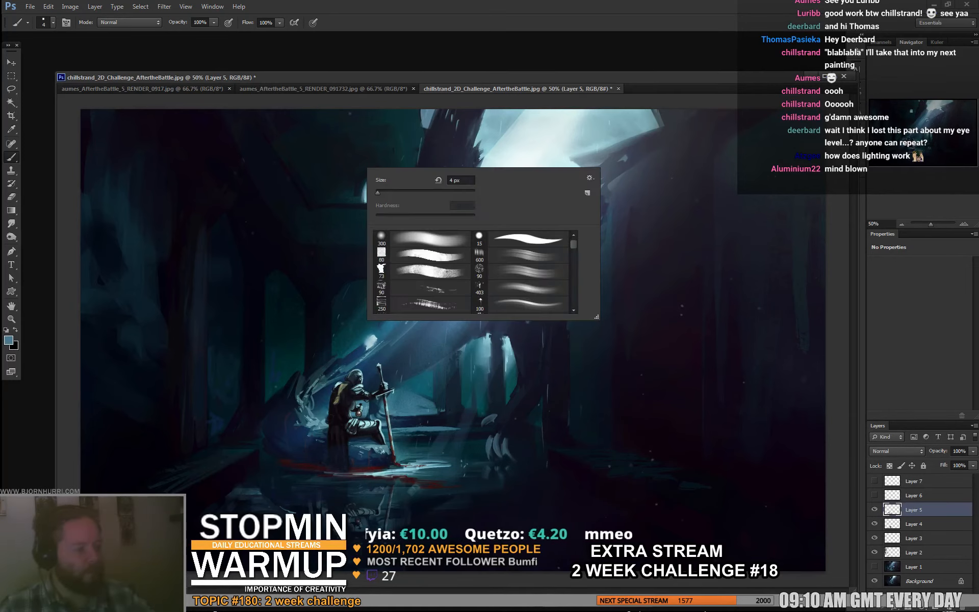
{"action": "left_click", "coordinate": [384, 251]}
{"action": "left_click", "coordinate": [414, 81]}
{"action": "left_click", "coordinate": [378, 185], "text": "alt"}
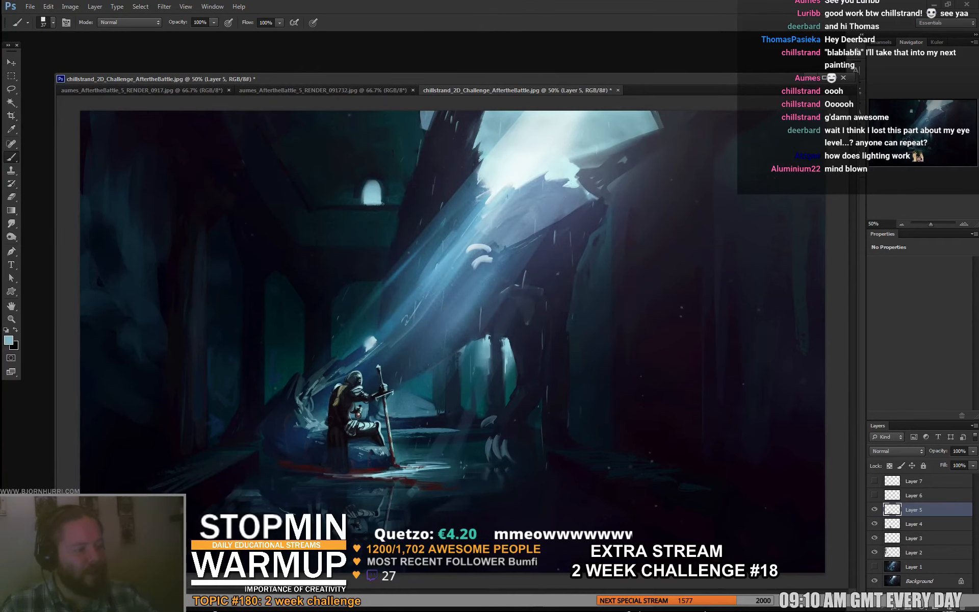
{"action": "mouse_move", "coordinate": [295, 174]}
{"action": "left_mouse_down"}
{"action": "mouse_move", "coordinate": [302, 195]}
{"action": "mouse_move", "coordinate": [300, 145]}
{"action": "left_mouse_up"}
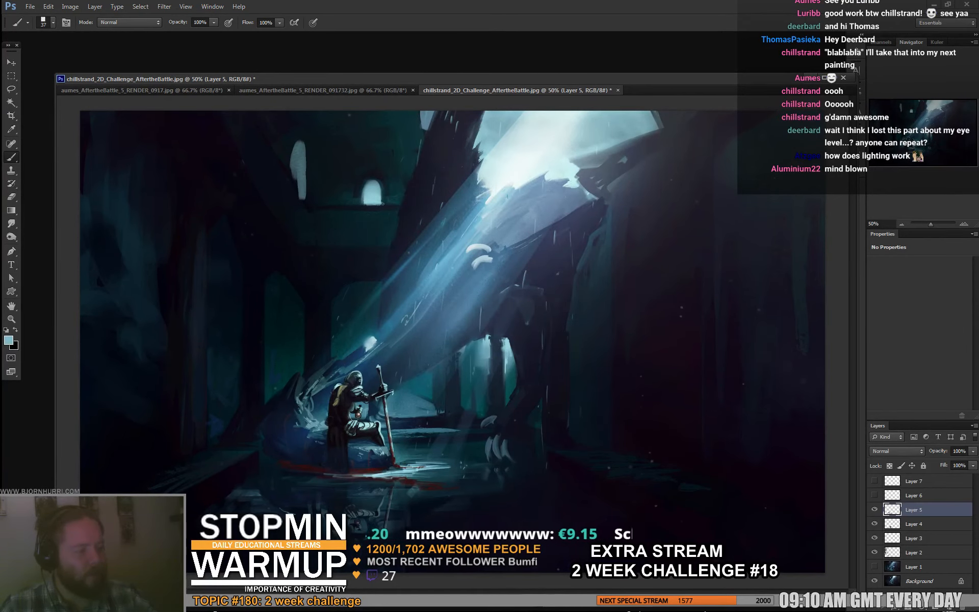
{"action": "left_click_drag", "start_coordinate": [262, 113], "coordinate": [265, 131]}
{"action": "mouse_move", "coordinate": [263, 127]}
{"action": "left_mouse_down"}
{"action": "mouse_move", "coordinate": [256, 113]}
{"action": "mouse_move", "coordinate": [260, 140]}
{"action": "left_mouse_up"}
- Erase into the new window and the ceiling gap with a 70 px eraser to sharpen their shapes
{"action": "key", "text": "e"}
{"action": "mouse_move", "coordinate": [292, 189]}
{"action": "left_mouse_down"}
{"action": "mouse_move", "coordinate": [302, 201]}
{"action": "mouse_move", "coordinate": [300, 177]}
{"action": "left_mouse_up"}
{"action": "key", "text": "b"}
{"action": "key", "text": "e"}
{"action": "mouse_move", "coordinate": [293, 140]}
{"action": "left_mouse_down"}
{"action": "mouse_move", "coordinate": [305, 141]}
{"action": "mouse_move", "coordinate": [310, 178]}
{"action": "left_mouse_up"}
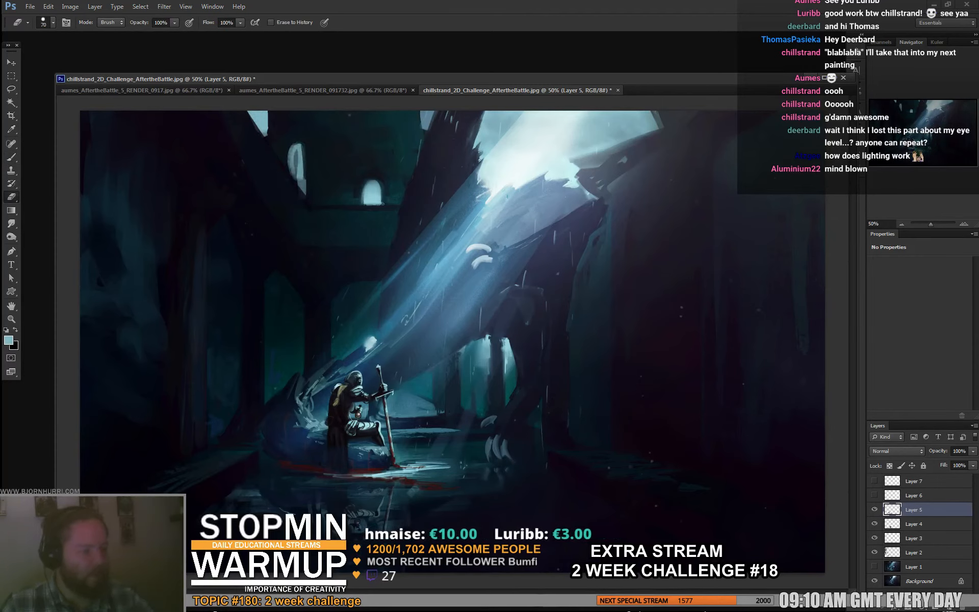
{"action": "left_click_drag", "start_coordinate": [267, 114], "coordinate": [266, 137]}
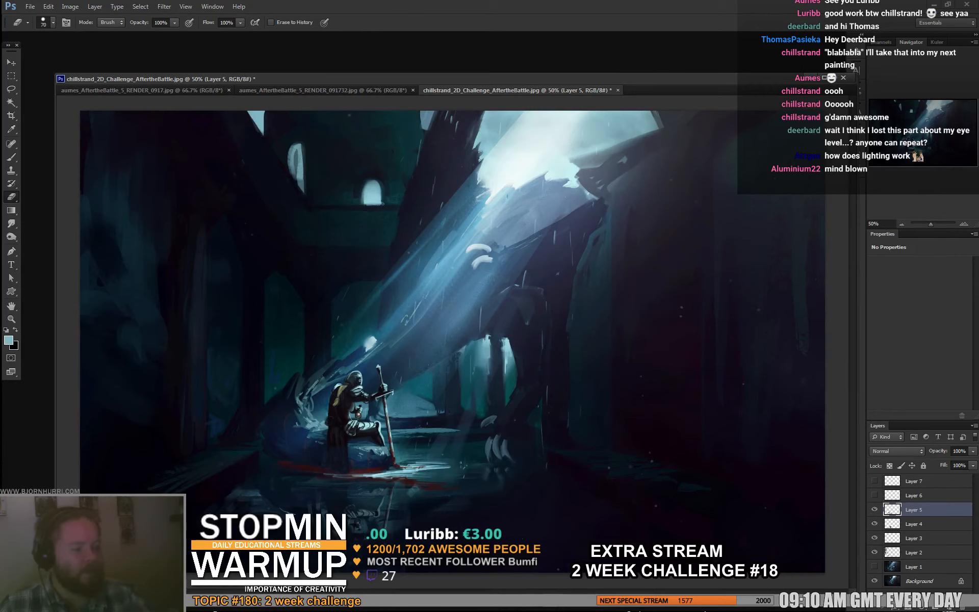
- With a 19 px brush, paint a thin pale edge along the ledge below the back wall's small arched window
{"action": "key", "text": "b"}
{"action": "right_click", "coordinate": [298, 150]}
{"action": "left_click_drag", "start_coordinate": [316, 176], "coordinate": [312, 175]}
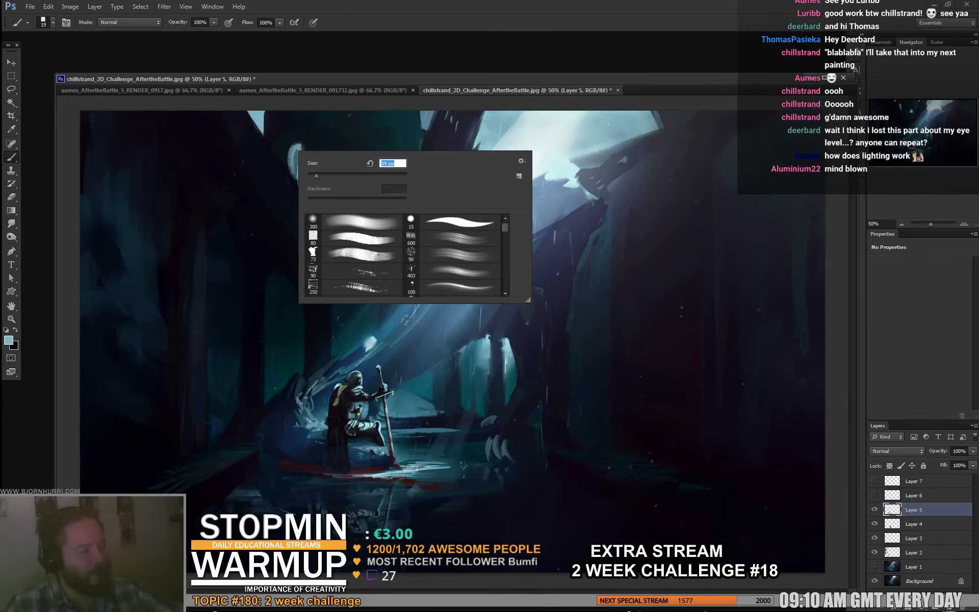
{"action": "key", "text": "Return"}
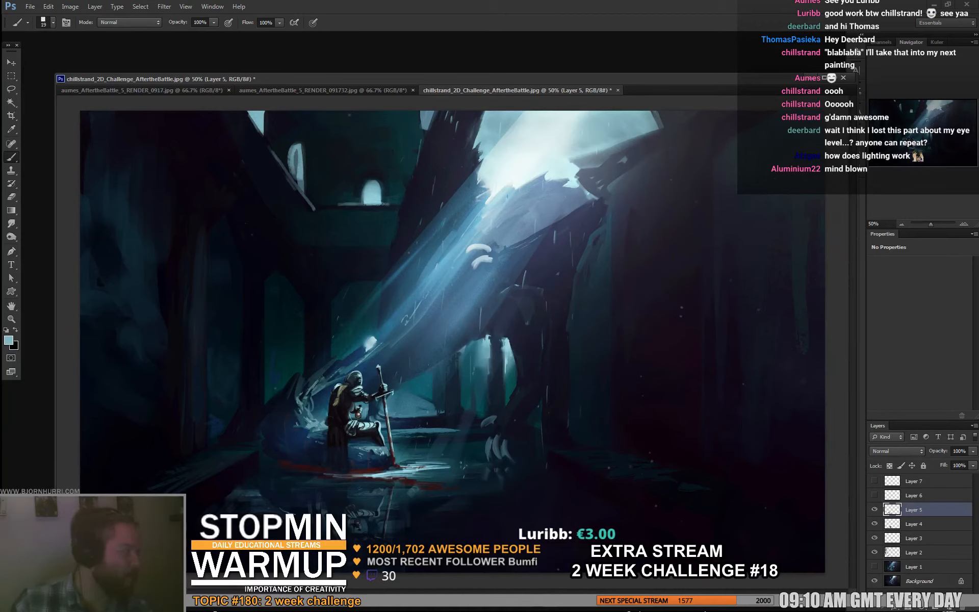
{"action": "key", "text": "e"}
{"action": "key", "text": "b"}
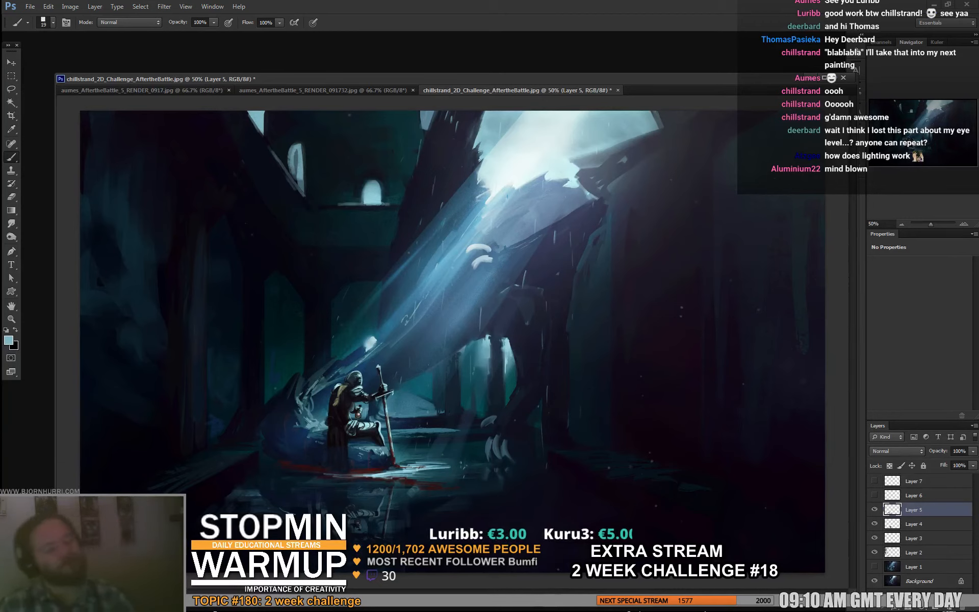
- With a 172 px brush, glaze dark colour over the new tall window and the ceiling gap to tone them down
{"action": "right_click", "coordinate": [345, 179]}
{"action": "left_click", "coordinate": [407, 203]}
{"action": "left_click", "coordinate": [309, 164], "text": "alt"}
{"action": "left_click_drag", "start_coordinate": [295, 144], "coordinate": [300, 178]}
{"action": "left_click_drag", "start_coordinate": [252, 113], "coordinate": [292, 171]}
{"action": "left_click_drag", "start_coordinate": [294, 171], "coordinate": [302, 185]}
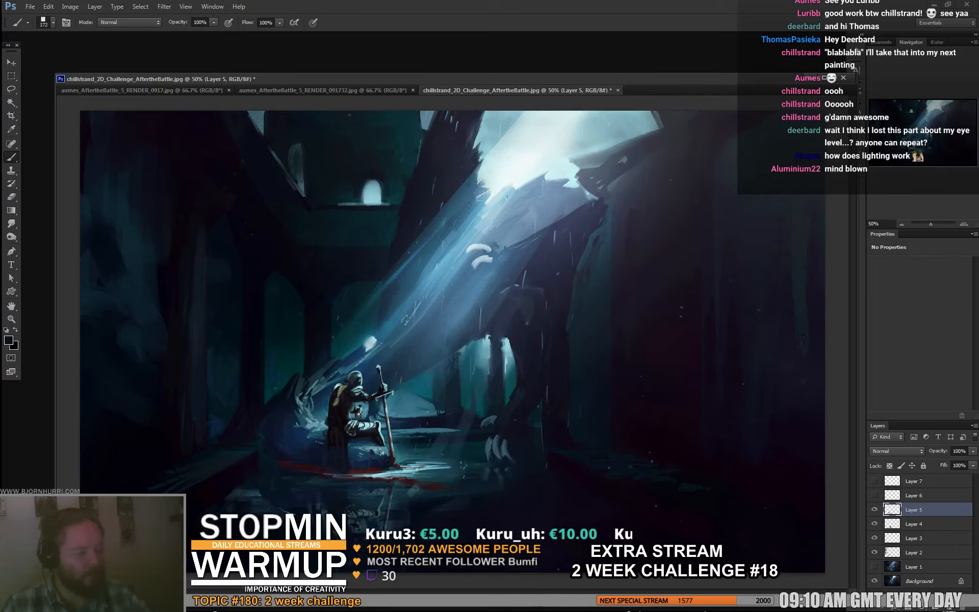
{"action": "left_click_drag", "start_coordinate": [259, 118], "coordinate": [263, 133]}
{"action": "left_click_drag", "start_coordinate": [250, 112], "coordinate": [260, 123]}
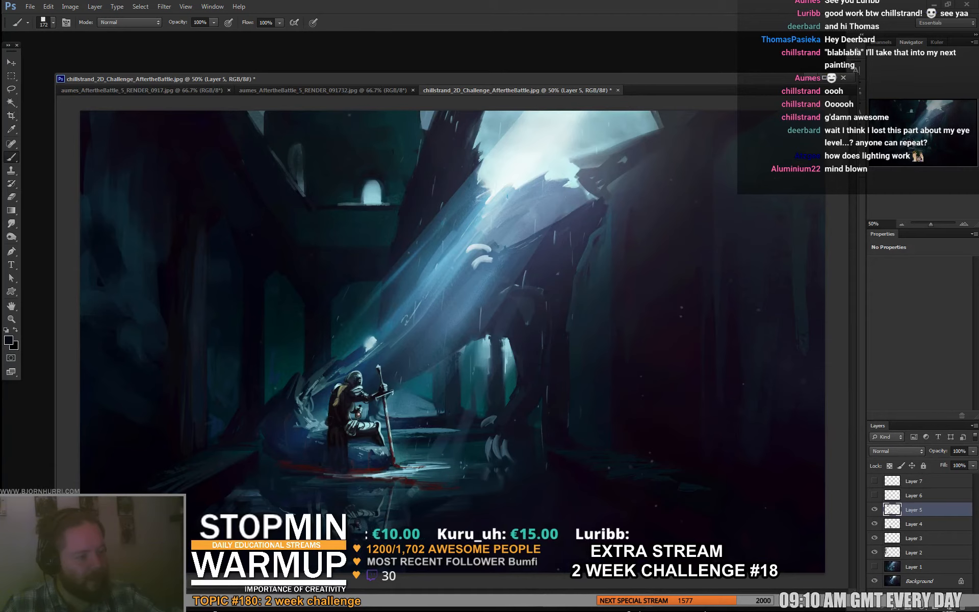
- Using a 48 px brush and sampled dark teal, paint over the background between the knight's sword and the dragon's leg
{"action": "right_click", "coordinate": [301, 272]}
{"action": "type", "text": "48"}
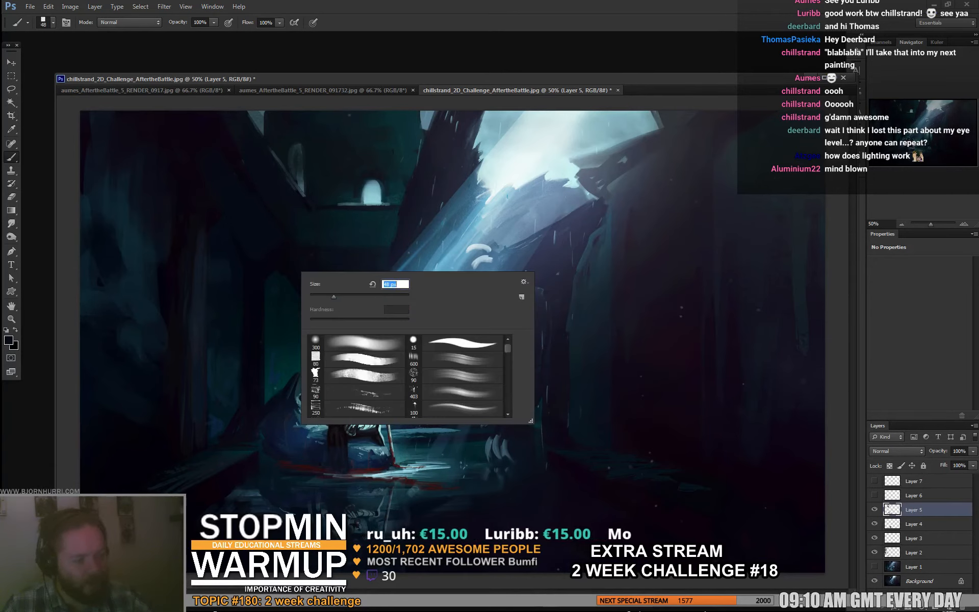
{"action": "key", "text": "Return"}
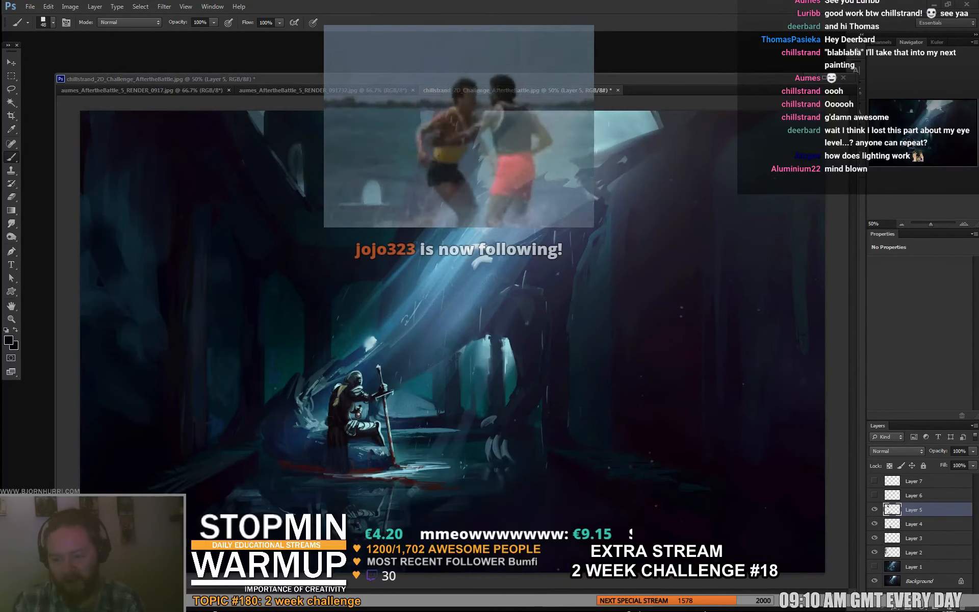
{"action": "key", "text": "alt+Tab"}
{"action": "key", "text": "alt+Tab"}
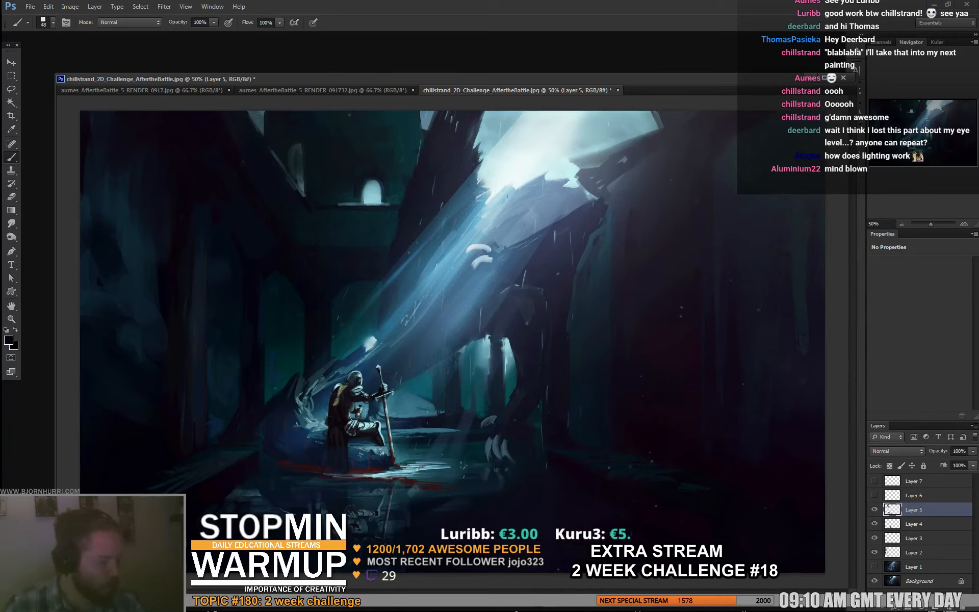
{"action": "left_click", "coordinate": [357, 230], "text": "alt"}
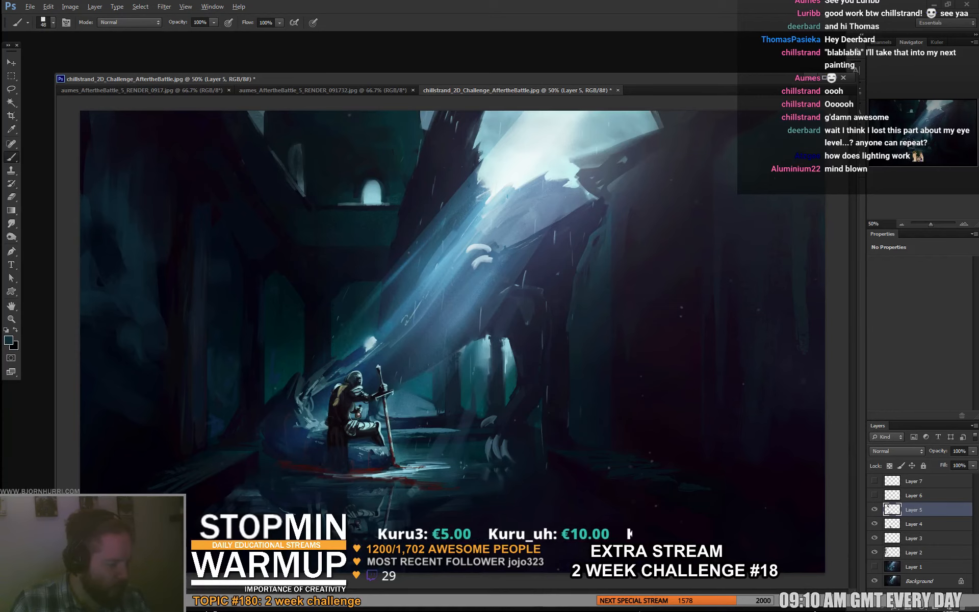
{"action": "left_click", "coordinate": [427, 390], "text": "alt"}
{"action": "left_click", "coordinate": [442, 393], "text": "alt"}
{"action": "mouse_move", "coordinate": [437, 377]}
{"action": "left_mouse_down"}
{"action": "mouse_move", "coordinate": [431, 413]}
{"action": "mouse_move", "coordinate": [441, 403]}
{"action": "mouse_move", "coordinate": [502, 419]}
{"action": "mouse_move", "coordinate": [459, 407]}
{"action": "mouse_move", "coordinate": [480, 420]}
{"action": "left_mouse_up"}
{"action": "left_click", "coordinate": [419, 403], "text": "alt"}
- With a 149 px brush, mute the bright arched openings behind the dragon's legs
{"action": "right_click", "coordinate": [460, 395]}
{"action": "left_click_drag", "start_coordinate": [493, 375], "coordinate": [495, 405]}
{"action": "left_click_drag", "start_coordinate": [506, 352], "coordinate": [507, 397]}
{"action": "left_click", "coordinate": [490, 390], "text": "alt"}
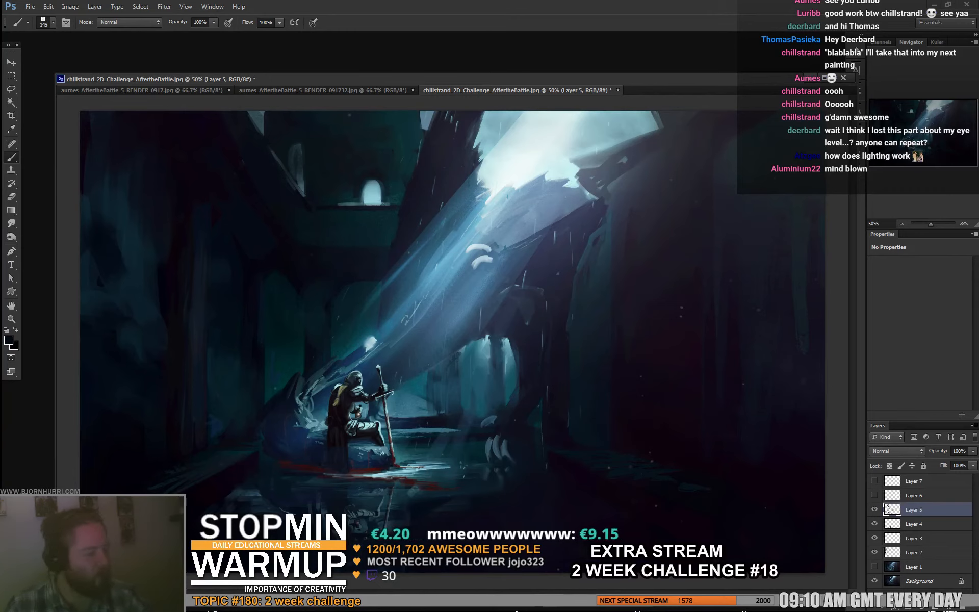
- With a 277 px brush and sampled pale blue, paint mist spilling from the ceiling opening over the dragon, blending it into the dark
{"action": "left_click_drag", "start_coordinate": [620, 188], "coordinate": [661, 260]}
{"action": "left_click", "coordinate": [604, 140], "text": "alt"}
{"action": "right_click", "coordinate": [607, 155]}
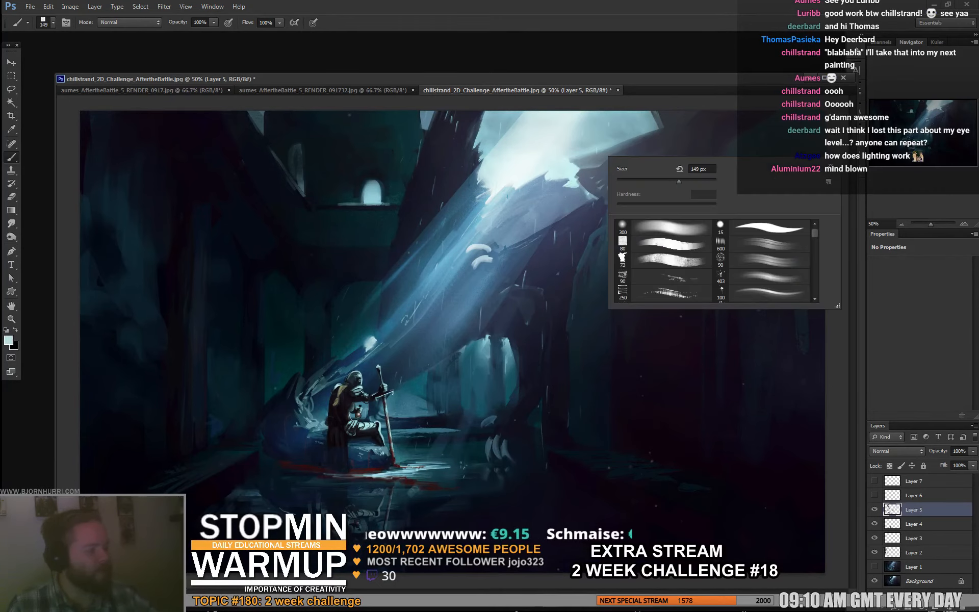
{"action": "left_click", "coordinate": [644, 180]}
{"action": "left_click_drag", "start_coordinate": [563, 176], "coordinate": [650, 242]}
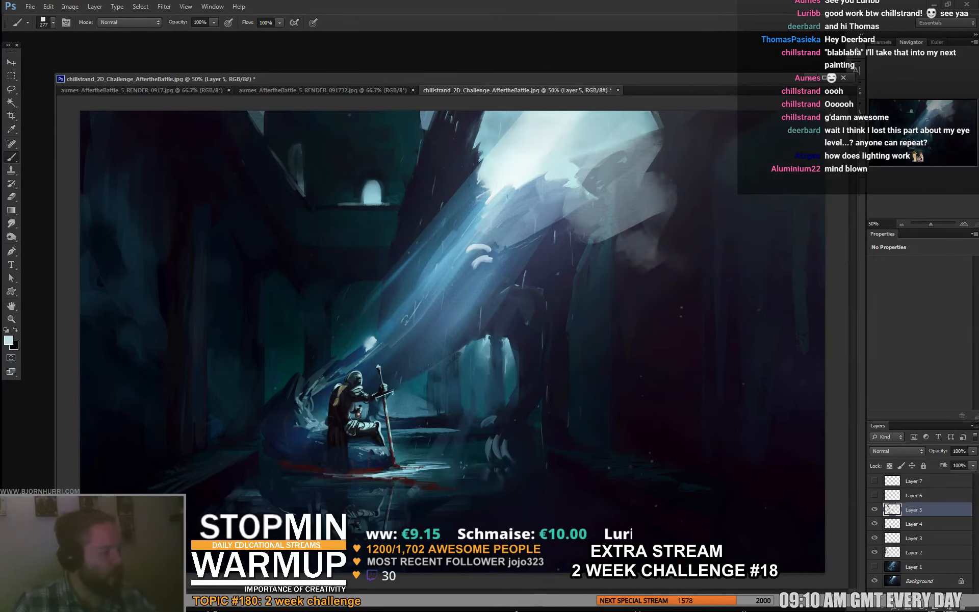
{"action": "left_click", "coordinate": [669, 292], "text": "alt"}
{"action": "mouse_move", "coordinate": [647, 203]}
{"action": "left_mouse_down"}
{"action": "mouse_move", "coordinate": [627, 178]}
{"action": "mouse_move", "coordinate": [615, 219]}
{"action": "left_mouse_up"}
{"action": "left_click_drag", "start_coordinate": [642, 296], "coordinate": [665, 293]}
{"action": "left_click_drag", "start_coordinate": [568, 214], "coordinate": [551, 219]}
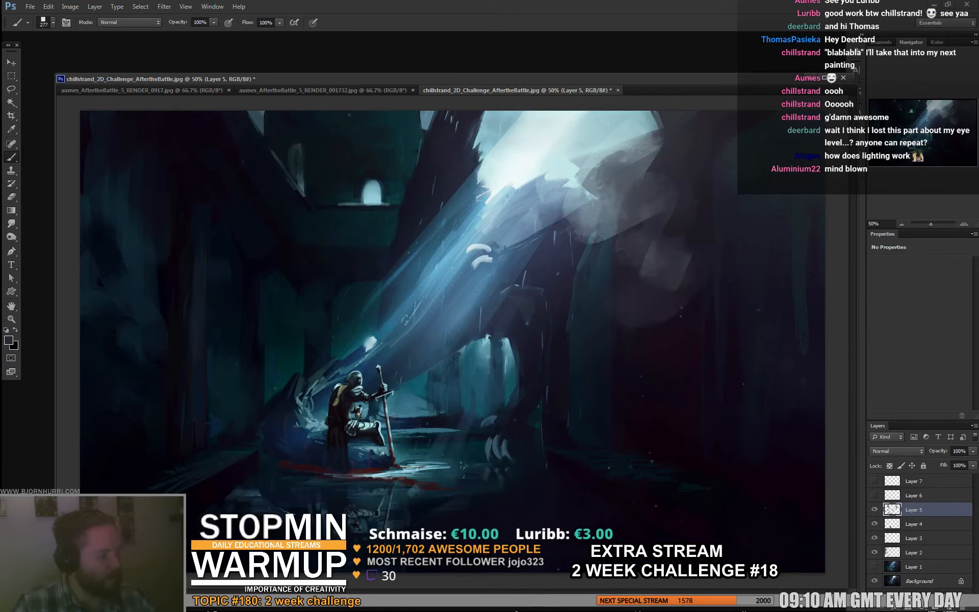
{"action": "left_click", "coordinate": [607, 201], "text": "alt"}
{"action": "left_click_drag", "start_coordinate": [614, 197], "coordinate": [623, 211]}
- Paint soft grey mist patches on the dark wall beside the dragon's leg and glaze them with dark tones
{"action": "left_click_drag", "start_coordinate": [668, 357], "coordinate": [663, 374]}
{"action": "left_click_drag", "start_coordinate": [594, 392], "coordinate": [576, 410]}
{"action": "left_click_drag", "start_coordinate": [658, 408], "coordinate": [670, 406]}
{"action": "left_click_drag", "start_coordinate": [697, 362], "coordinate": [696, 334]}
{"action": "left_click", "coordinate": [667, 431], "text": "alt"}
{"action": "left_click_drag", "start_coordinate": [581, 425], "coordinate": [594, 402]}
{"action": "left_click_drag", "start_coordinate": [647, 408], "coordinate": [662, 406]}
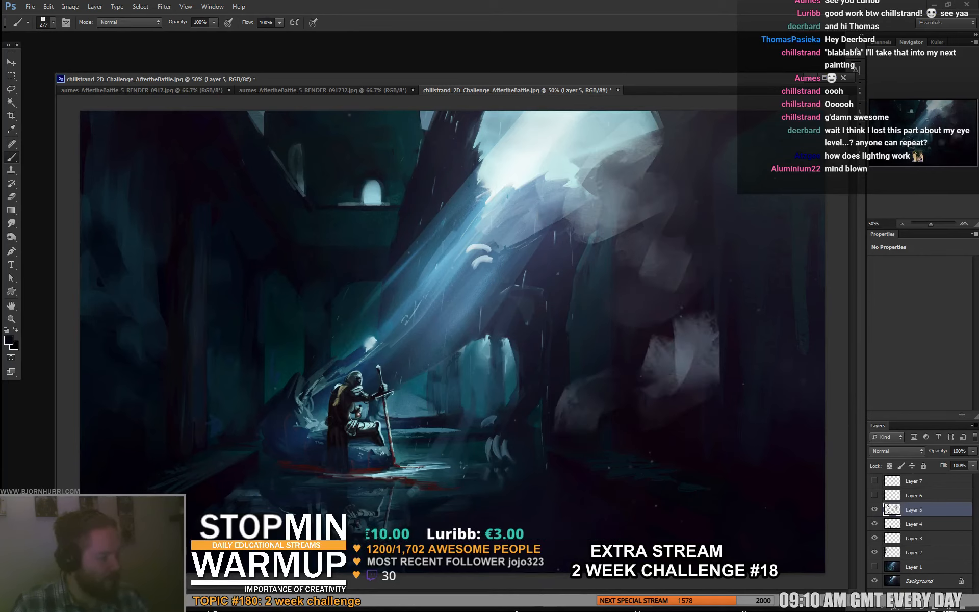
{"action": "mouse_move", "coordinate": [680, 370]}
{"action": "left_mouse_down"}
{"action": "mouse_move", "coordinate": [670, 331]}
{"action": "mouse_move", "coordinate": [696, 339]}
{"action": "left_mouse_up"}
{"action": "left_click", "coordinate": [681, 352], "text": "alt"}
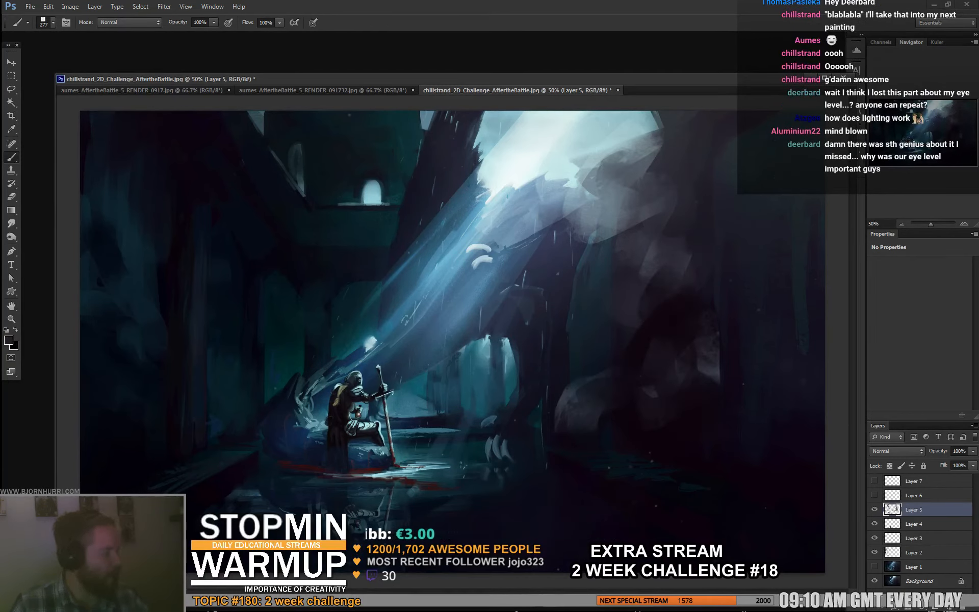
- Erase the excess mist from the dark wall with a 226 px eraser
{"action": "left_click_drag", "start_coordinate": [691, 290], "coordinate": [674, 312]}
{"action": "key", "text": "e"}
{"action": "right_click", "coordinate": [685, 309]}
{"action": "left_click", "coordinate": [649, 257]}
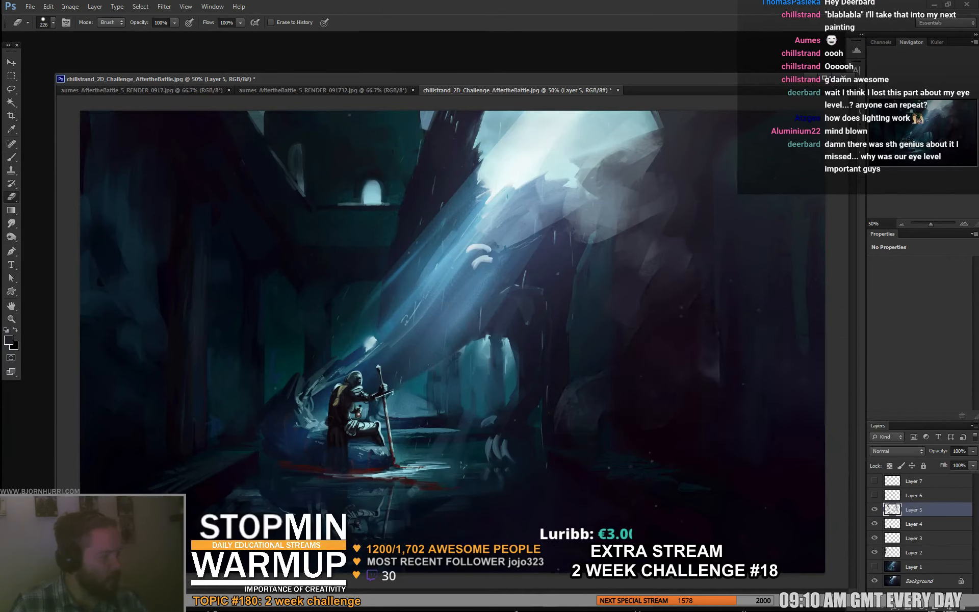
- With a 97 px brush, paint faint rock shapes in the dark lower-right foreground
{"action": "key", "text": "b"}
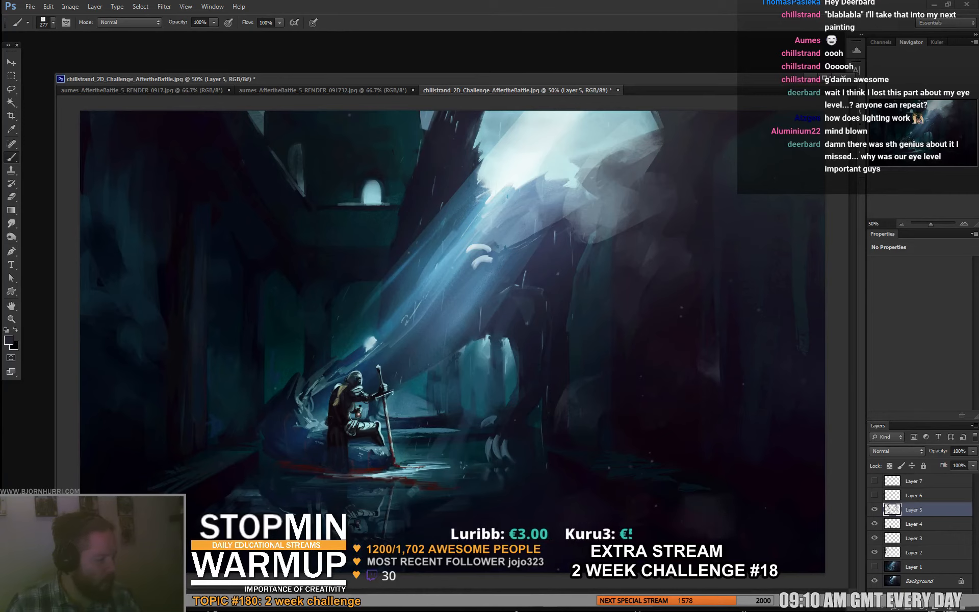
{"action": "right_click", "coordinate": [760, 508]}
{"action": "left_click", "coordinate": [681, 548]}
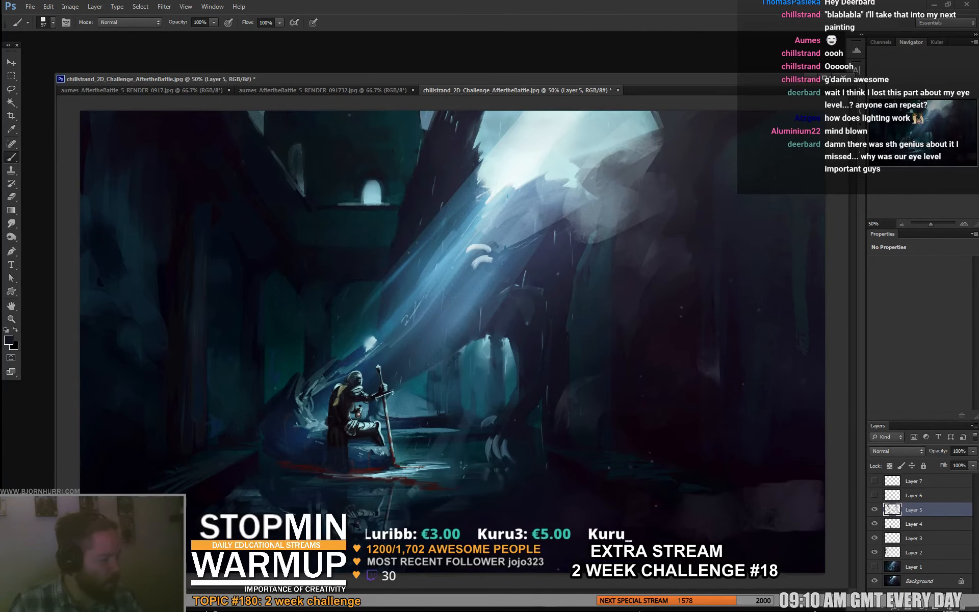
{"action": "key", "text": "Return"}
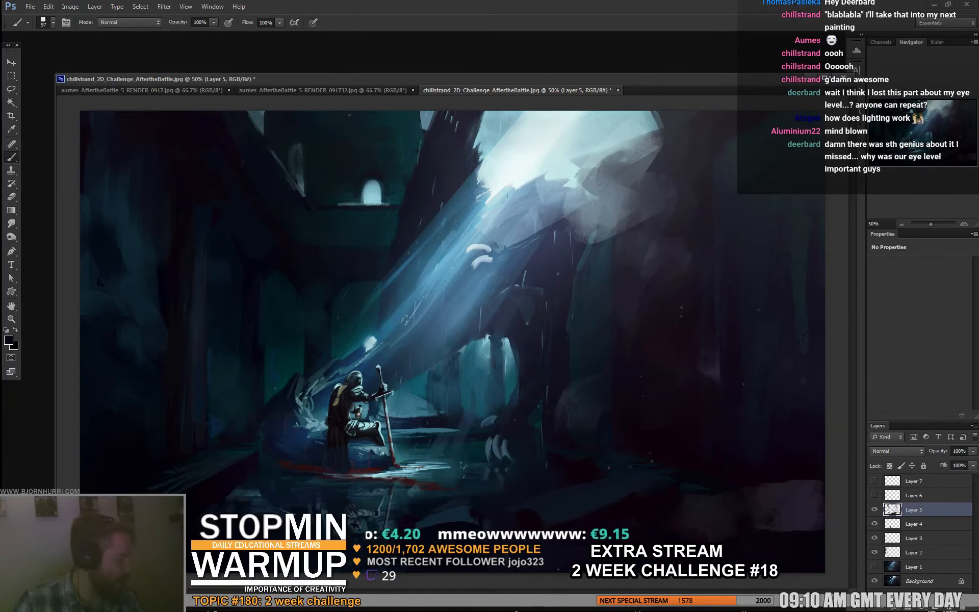
{"action": "mouse_move", "coordinate": [778, 535]}
{"action": "left_mouse_down"}
{"action": "mouse_move", "coordinate": [701, 469]}
{"action": "mouse_move", "coordinate": [803, 421]}
{"action": "mouse_move", "coordinate": [785, 469]}
{"action": "mouse_move", "coordinate": [716, 492]}
{"action": "left_mouse_up"}
- With a 422 px brush, blend dark tones over the lower-right foreground, the right wall and the left wall
{"action": "right_click", "coordinate": [780, 471]}
{"action": "left_click", "coordinate": [818, 470]}
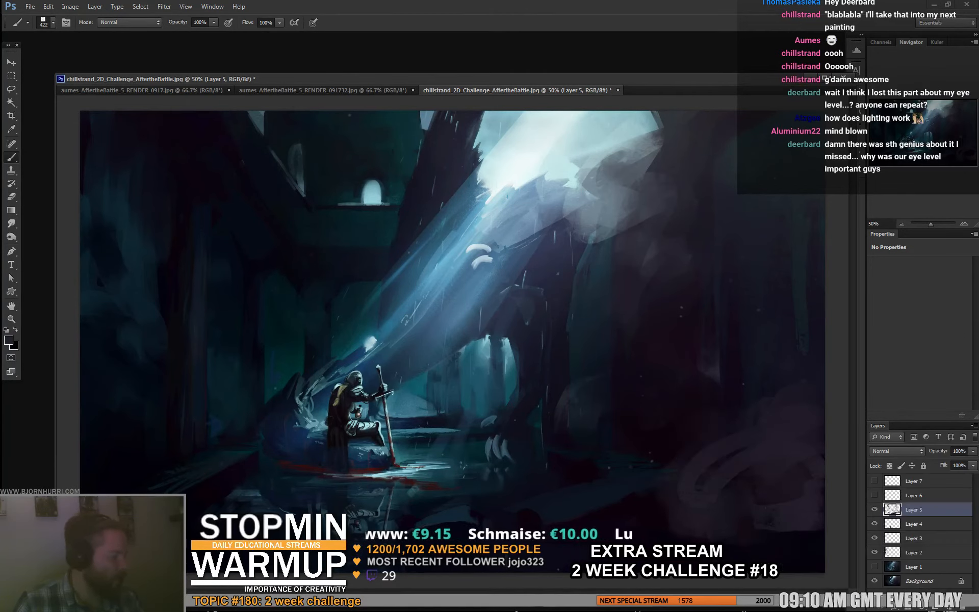
{"action": "mouse_move", "coordinate": [760, 397]}
{"action": "left_mouse_down"}
{"action": "mouse_move", "coordinate": [780, 428]}
{"action": "mouse_move", "coordinate": [800, 433]}
{"action": "mouse_move", "coordinate": [765, 357]}
{"action": "mouse_move", "coordinate": [726, 490]}
{"action": "left_mouse_up"}
{"action": "left_click_drag", "start_coordinate": [801, 275], "coordinate": [791, 305]}
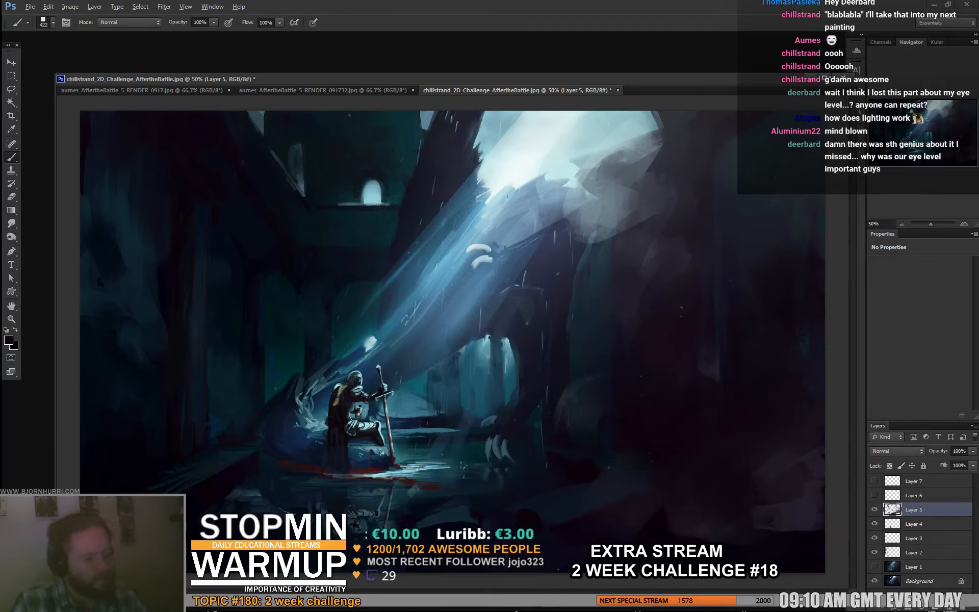
{"action": "key", "text": "alt"}
{"action": "right_click", "coordinate": [281, 232]}
{"action": "left_click", "coordinate": [137, 324]}
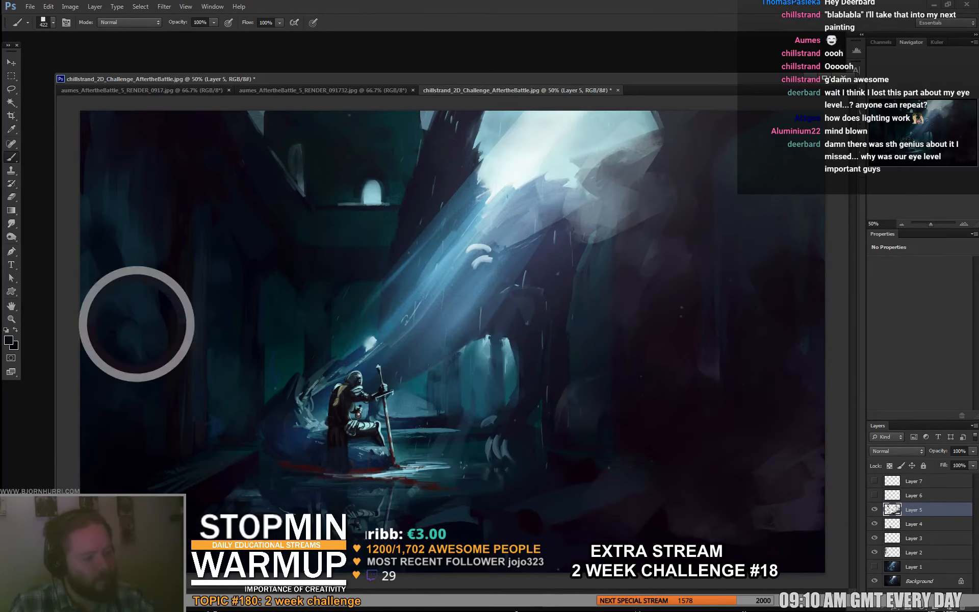
- With a 38 px brush, paint dark stonework details on the wall under the arched window's ledge
{"action": "right_click", "coordinate": [262, 216]}
{"action": "left_click_drag", "start_coordinate": [357, 242], "coordinate": [286, 242]}
{"action": "key", "text": "Return"}
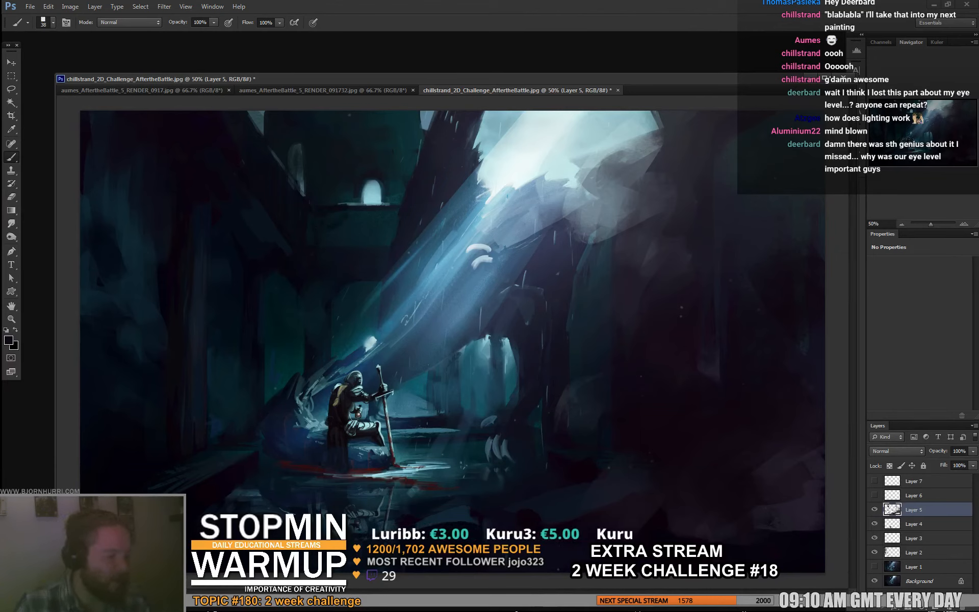
{"action": "left_click_drag", "start_coordinate": [365, 214], "coordinate": [391, 233]}
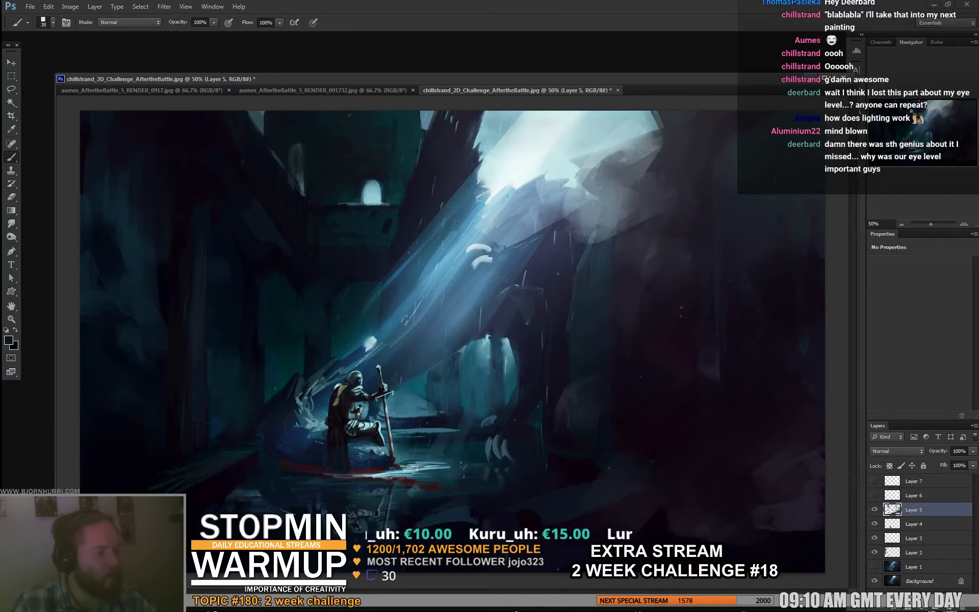
- With a 92 px brush and an orange-brown foreground colour, paint warm brown strokes over the mist and rock edge around the ceiling opening
{"action": "right_click", "coordinate": [520, 163]}
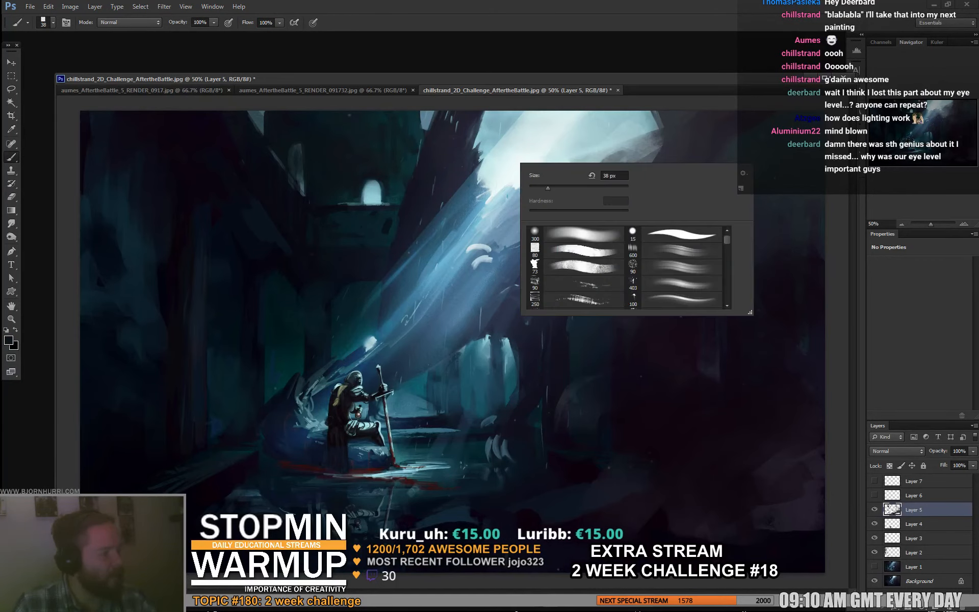
{"action": "left_click_drag", "start_coordinate": [548, 189], "coordinate": [554, 188]}
{"action": "left_click", "coordinate": [502, 265], "text": "alt"}
{"action": "left_click", "coordinate": [8, 340]}
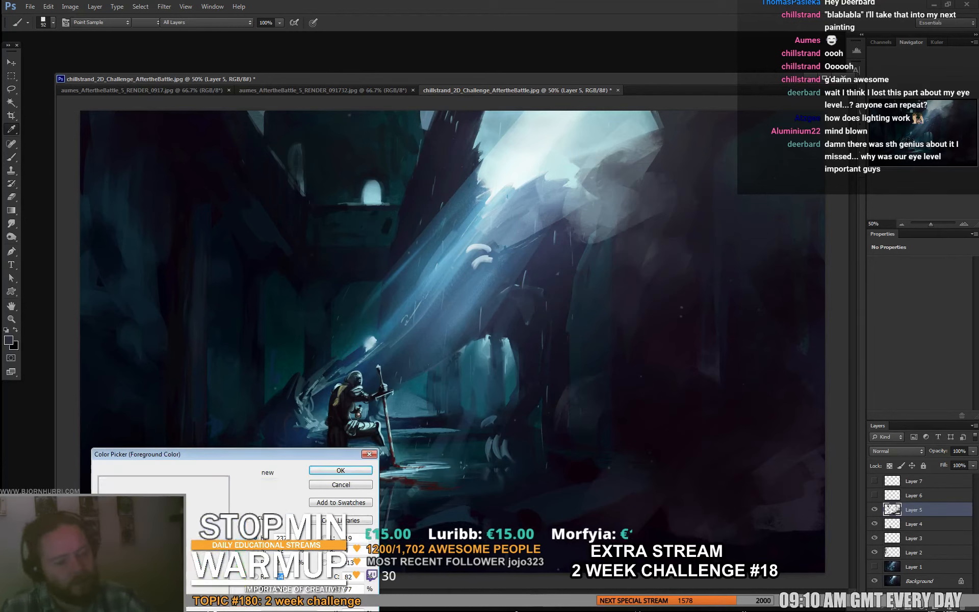
{"action": "left_click", "coordinate": [240, 593]}
{"action": "left_click", "coordinate": [203, 523]}
{"action": "left_click", "coordinate": [340, 470]}
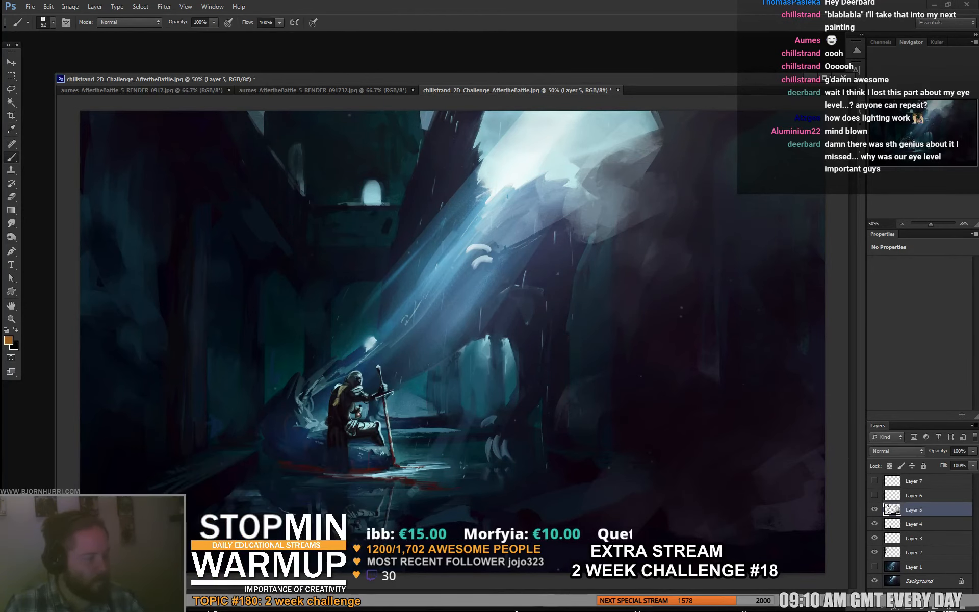
{"action": "key", "text": "d"}
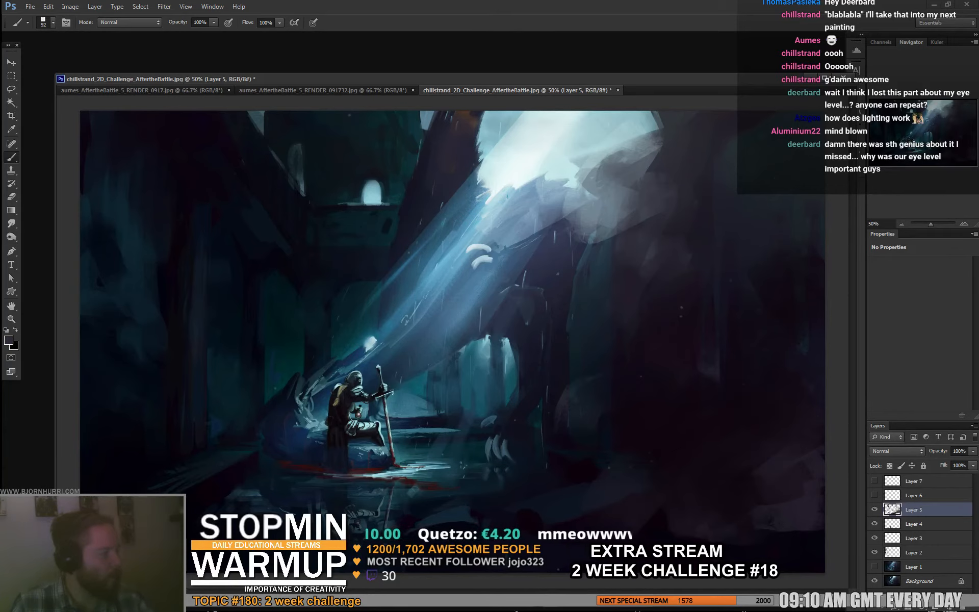
{"action": "left_click", "coordinate": [465, 130], "text": "alt"}
{"action": "mouse_move", "coordinate": [582, 192]}
{"action": "left_mouse_down"}
{"action": "mouse_move", "coordinate": [601, 166]}
{"action": "mouse_move", "coordinate": [587, 200]}
{"action": "left_mouse_up"}
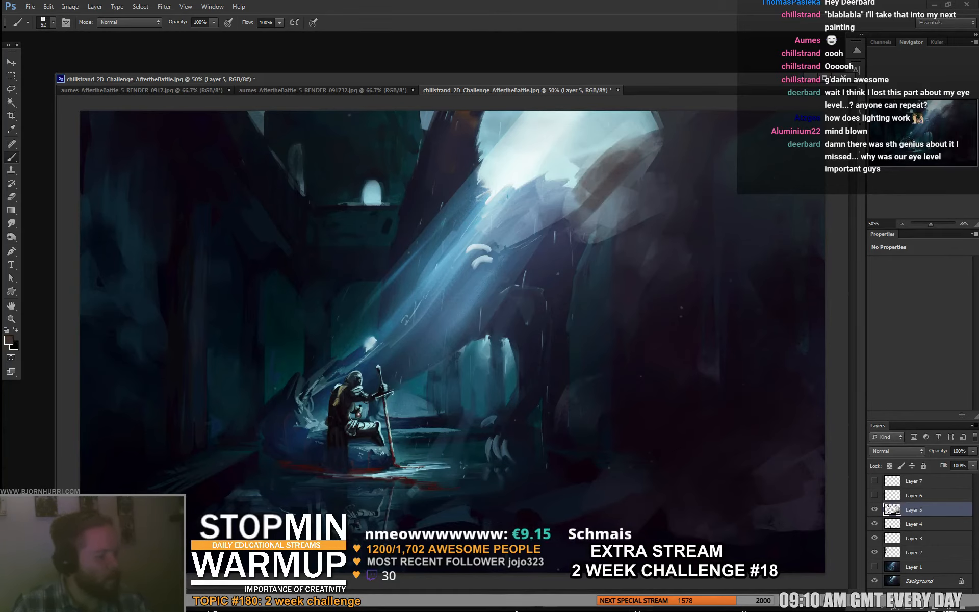
{"action": "left_click", "coordinate": [556, 228], "text": "alt"}
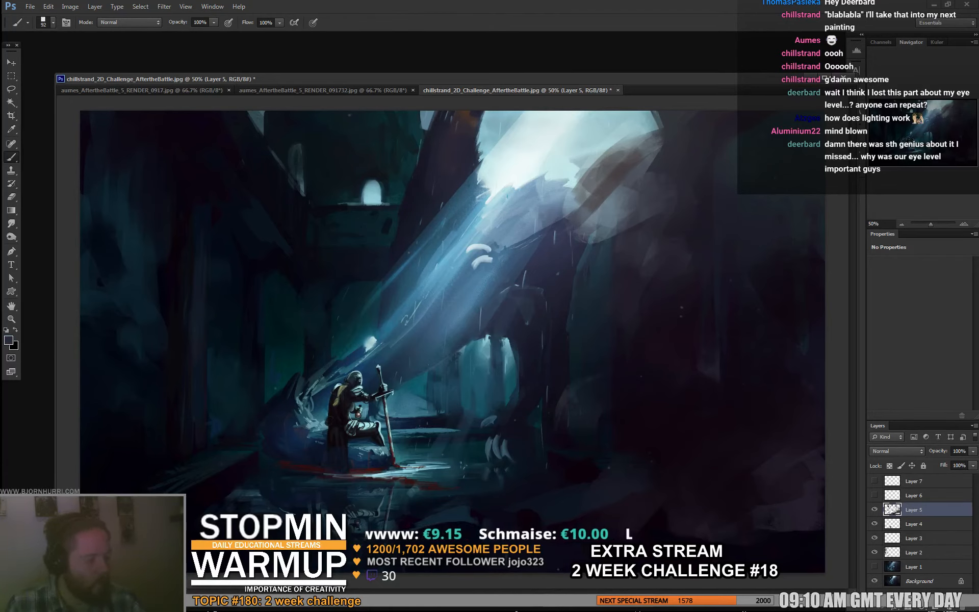
- With a 13 px brush and sampled teal tones, refine the lights and shadows on the kneeling knight's armour, legs and back
{"action": "left_click", "coordinate": [359, 395], "text": "alt"}
{"action": "right_click", "coordinate": [380, 378]}
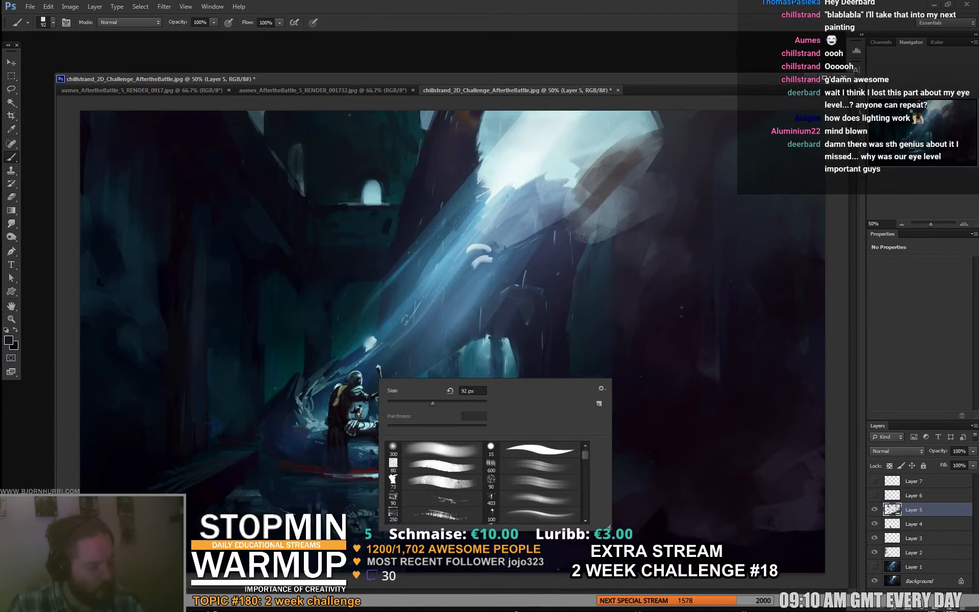
{"action": "left_click", "coordinate": [359, 386], "text": "alt"}
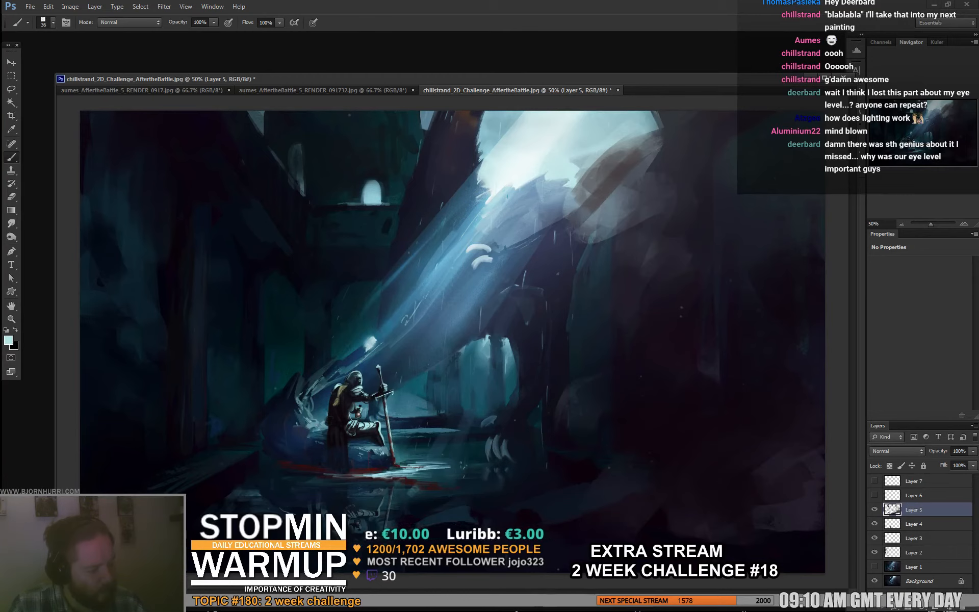
{"action": "right_click", "coordinate": [382, 380]}
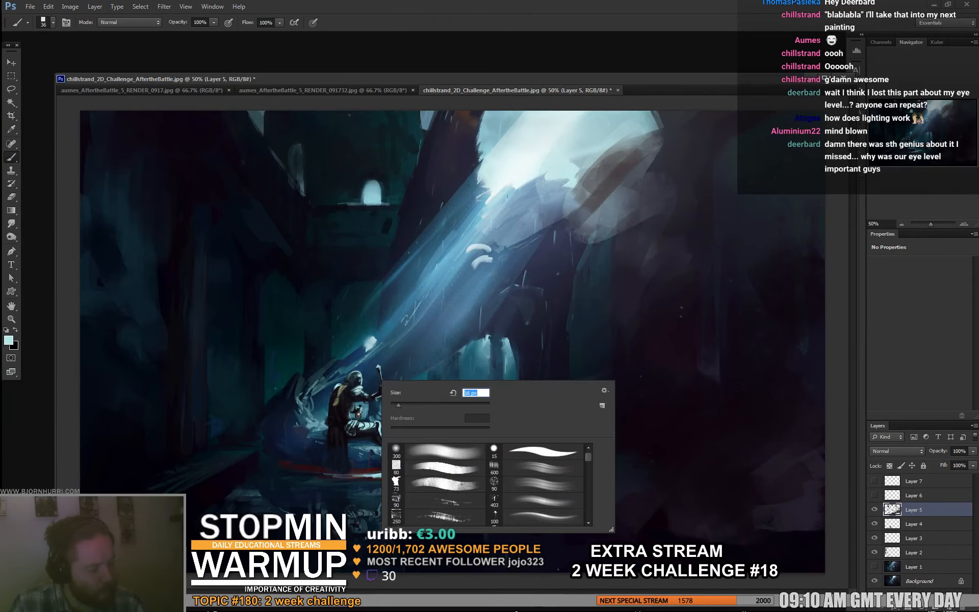
{"action": "left_click", "coordinate": [371, 391], "text": "alt"}
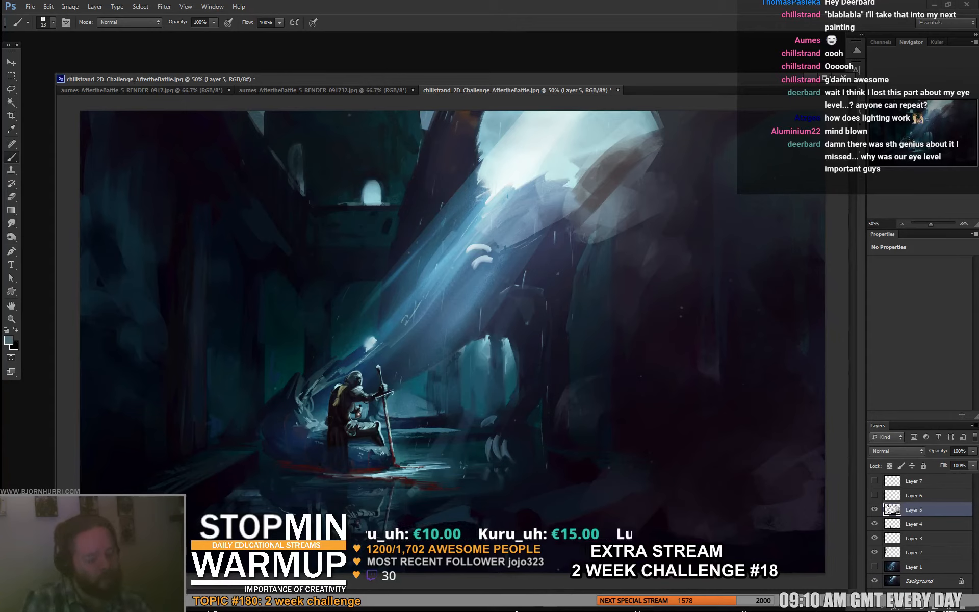
{"action": "left_click", "coordinate": [350, 422], "text": "alt"}
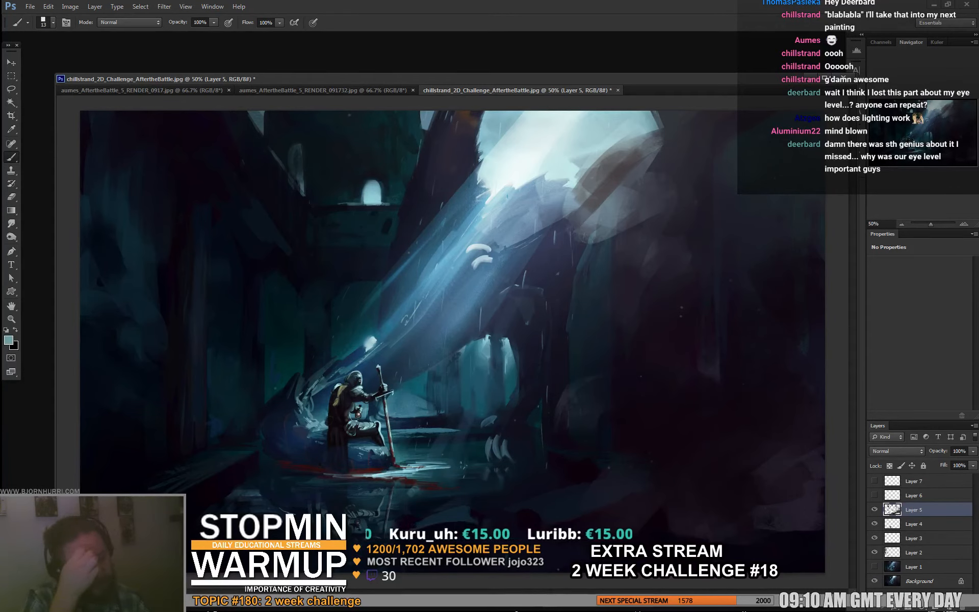
{"action": "left_click", "coordinate": [360, 386], "text": "alt"}
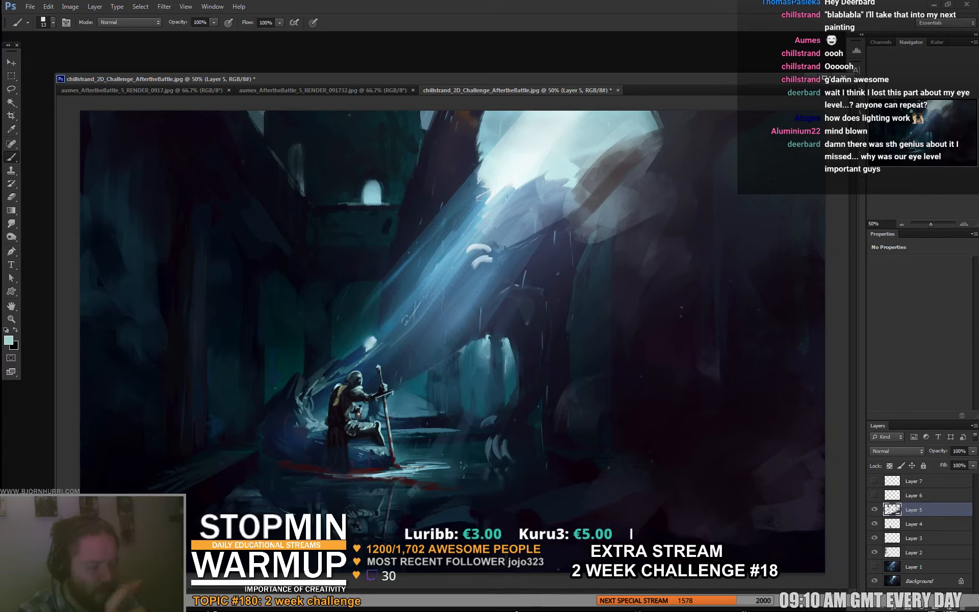
{"action": "left_click", "coordinate": [323, 406], "text": "alt"}
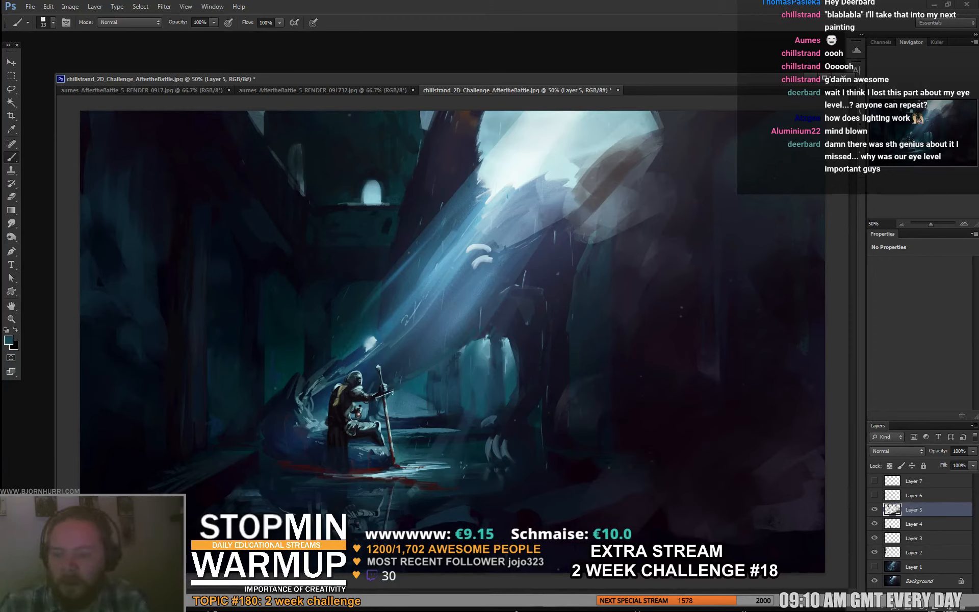
- Paste a merged copy of the whole painting and merge the paint layers beneath into it, leaving one layer above the original Background
{"action": "key", "text": "ctrl+a"}
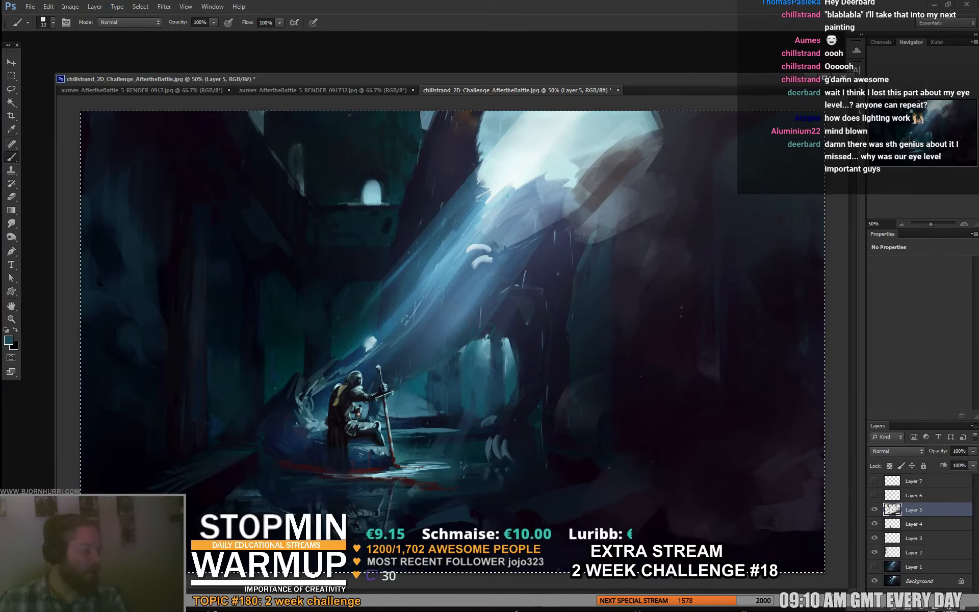
{"action": "key", "text": "ctrl+shift+c"}
{"action": "key", "text": "ctrl+v"}
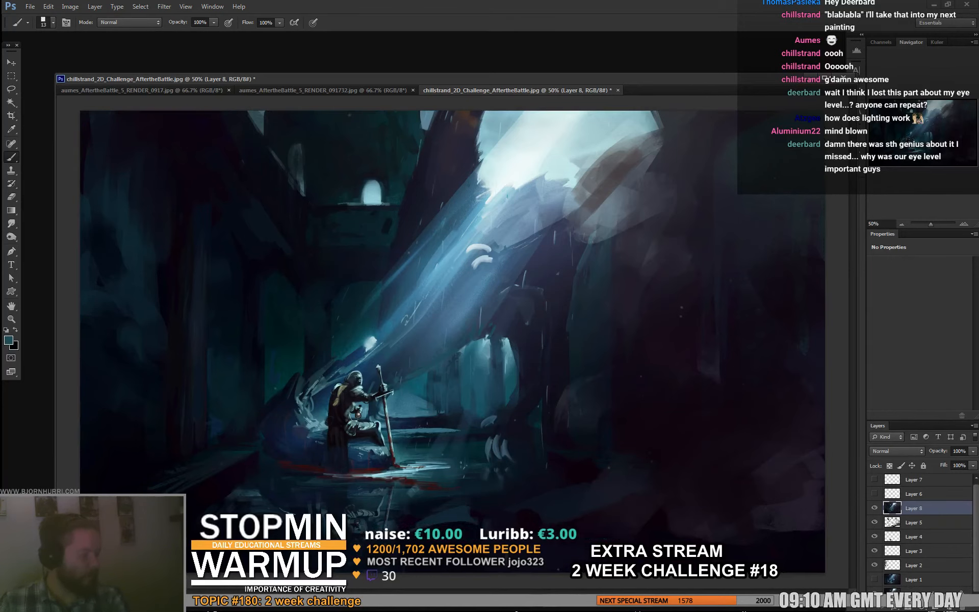
{"action": "left_click", "coordinate": [923, 567], "text": "shift"}
{"action": "key", "text": "ctrl+e"}
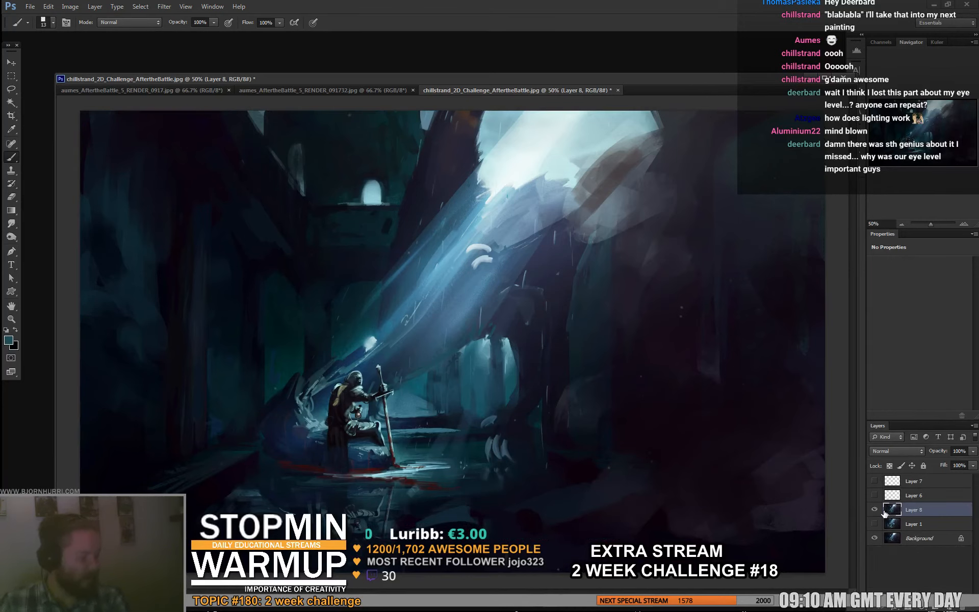
{"action": "left_click", "coordinate": [909, 524], "text": "shift"}
{"action": "key", "text": "ctrl+e"}
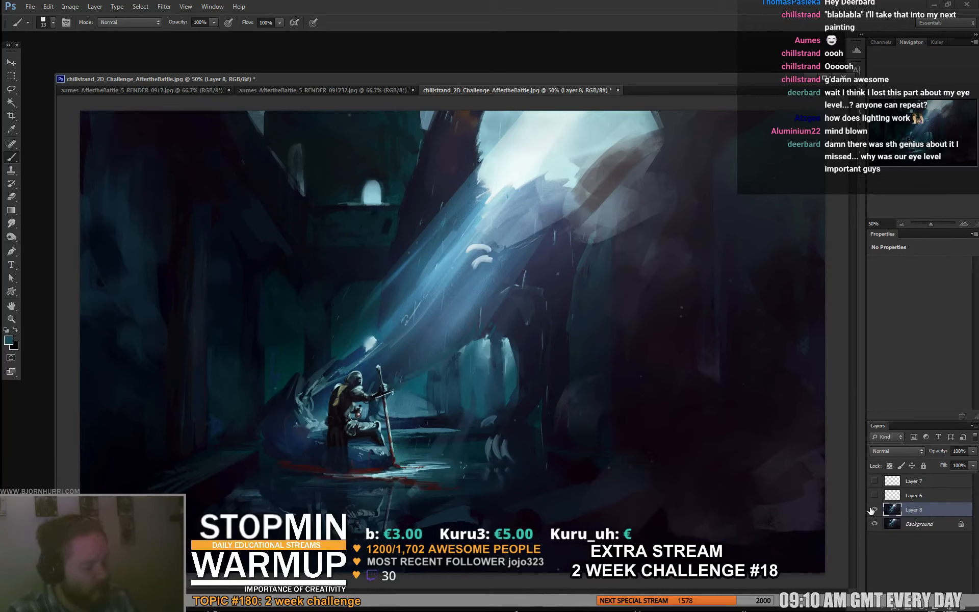
- With a 95 px brush, paint dark tones in the shadowed area to the right of the archway
{"action": "right_click", "coordinate": [385, 460]}
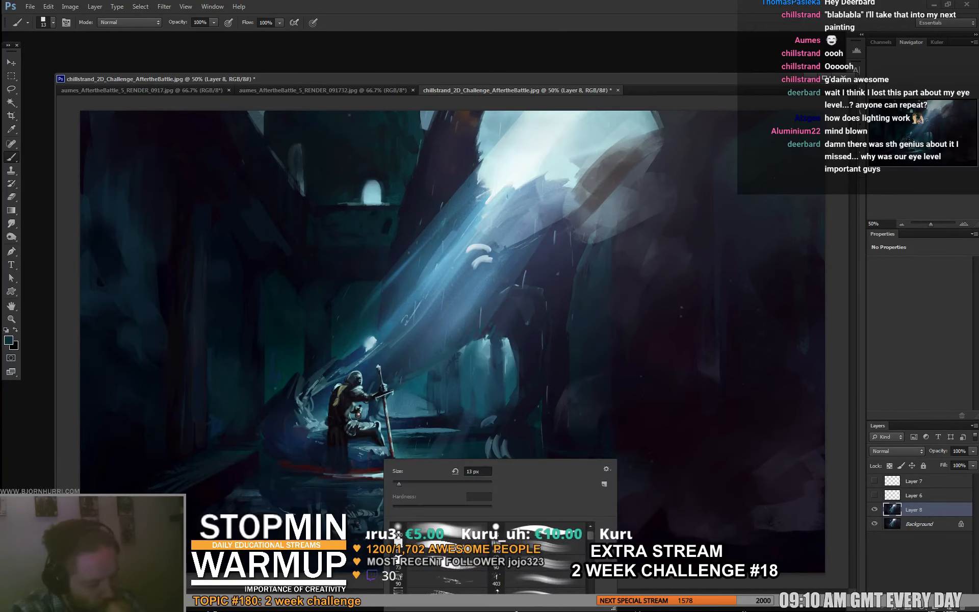
{"action": "type", "text": "95"}
{"action": "key", "text": "Return"}
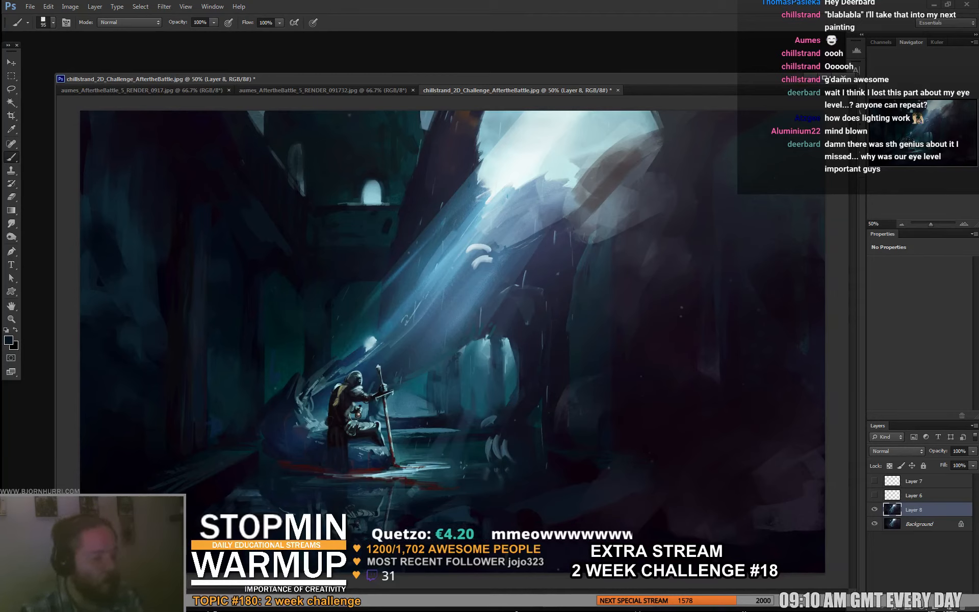
{"action": "left_click", "coordinate": [574, 392], "text": "alt"}
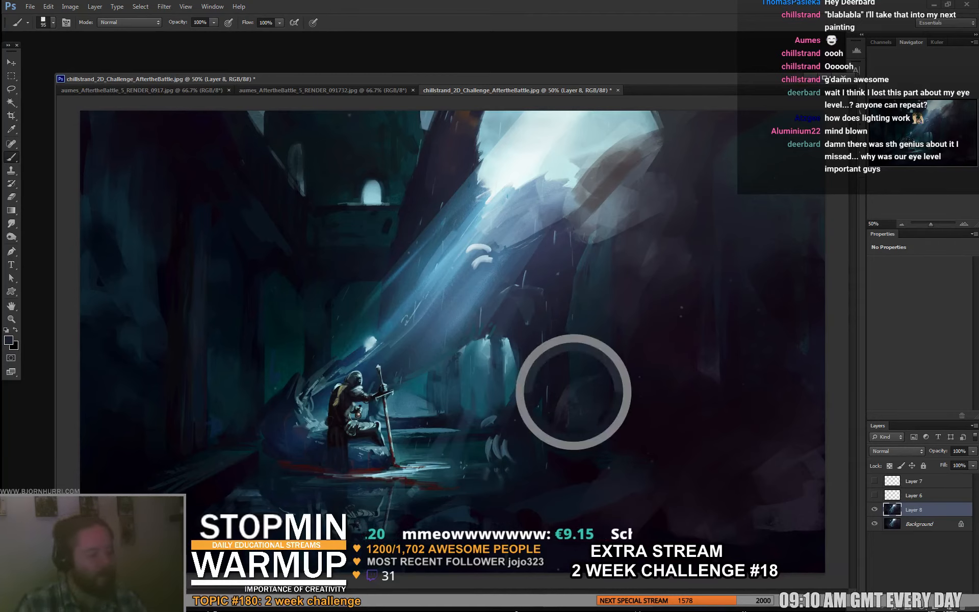
- Switch from Discord back to Photoshop and touch up the rock beneath the knight with a 21 px brush in a sampled blue
{"action": "right_click", "coordinate": [639, 419]}
{"action": "left_click", "coordinate": [666, 445]}
{"action": "key", "text": "Return"}
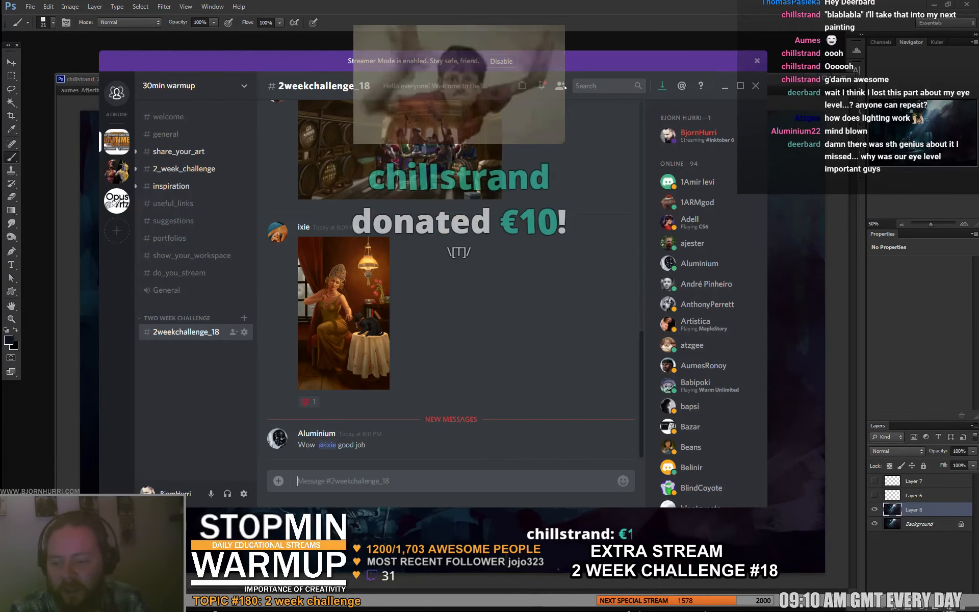
{"action": "key", "text": "alt+Tab"}
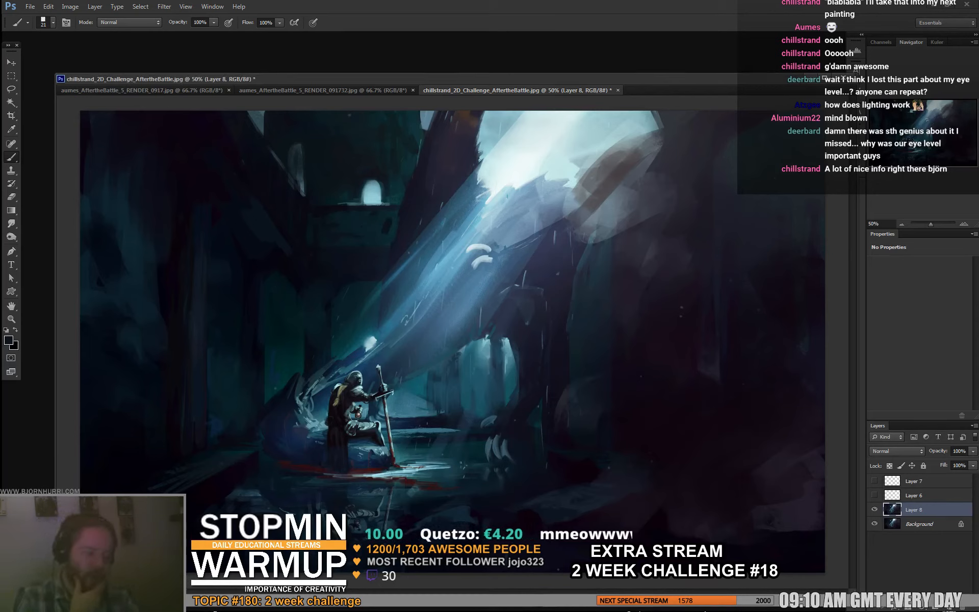
{"action": "left_click", "coordinate": [352, 444], "text": "alt"}
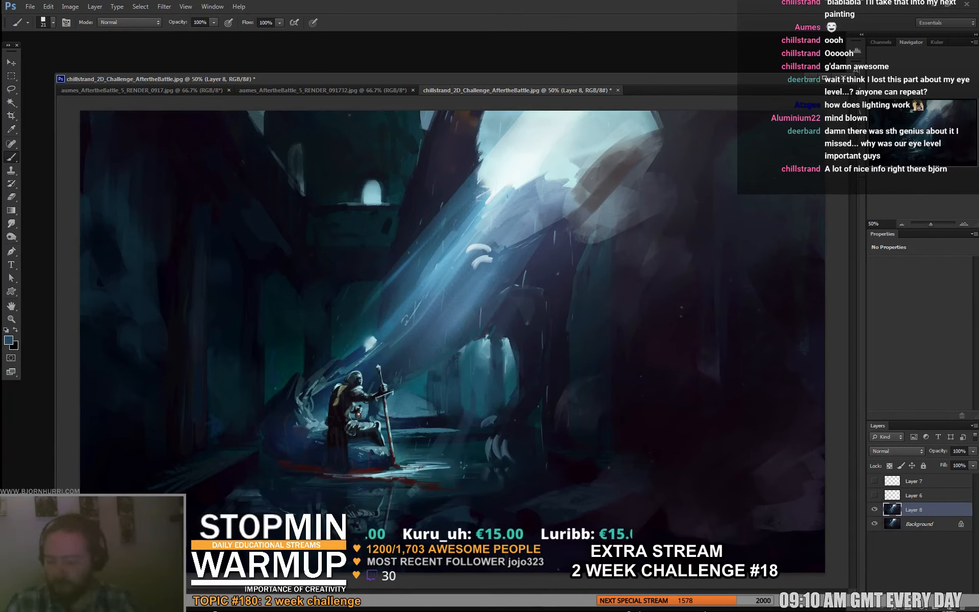
- Paste a new merged copy of the whole painting and merge it with the previous paint-over layer
{"action": "key", "text": "ctrl+a"}
{"action": "key", "text": "ctrl+shift+c"}
{"action": "key", "text": "ctrl+v"}
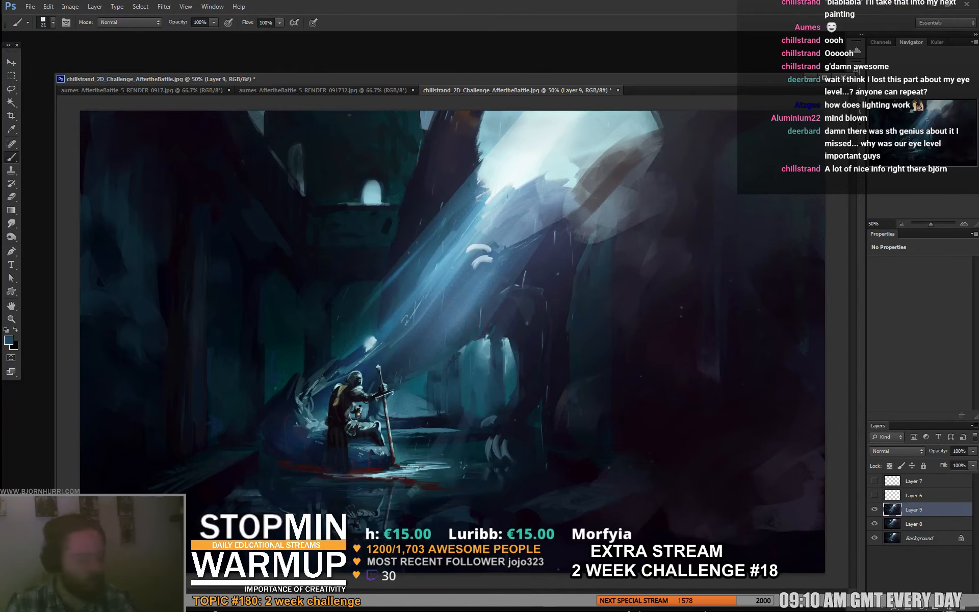
{"action": "left_click", "coordinate": [920, 525], "text": "shift"}
{"action": "key", "text": "ctrl+e"}
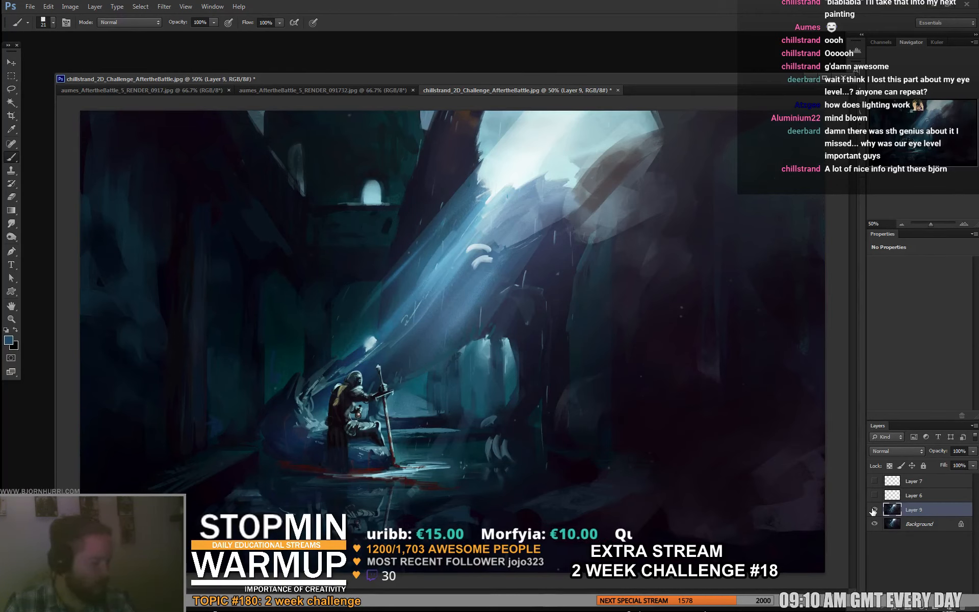
- Toggle the merged layer's visibility to compare the paint-over with the original submission
{"action": "left_click", "coordinate": [874, 511]}
{"action": "left_click", "coordinate": [874, 511]}
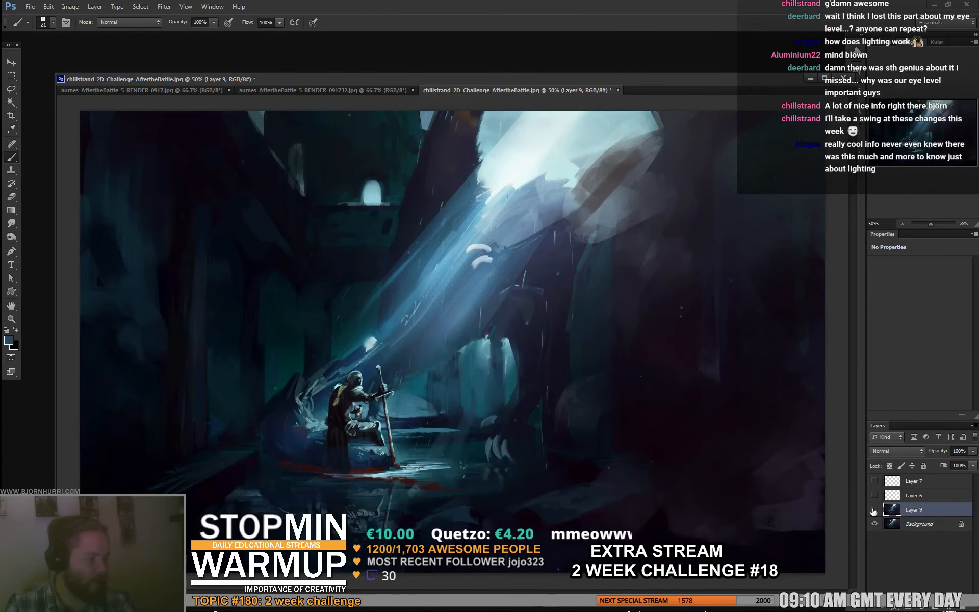
{"action": "left_click", "coordinate": [874, 511]}
{"action": "left_click", "coordinate": [874, 511]}
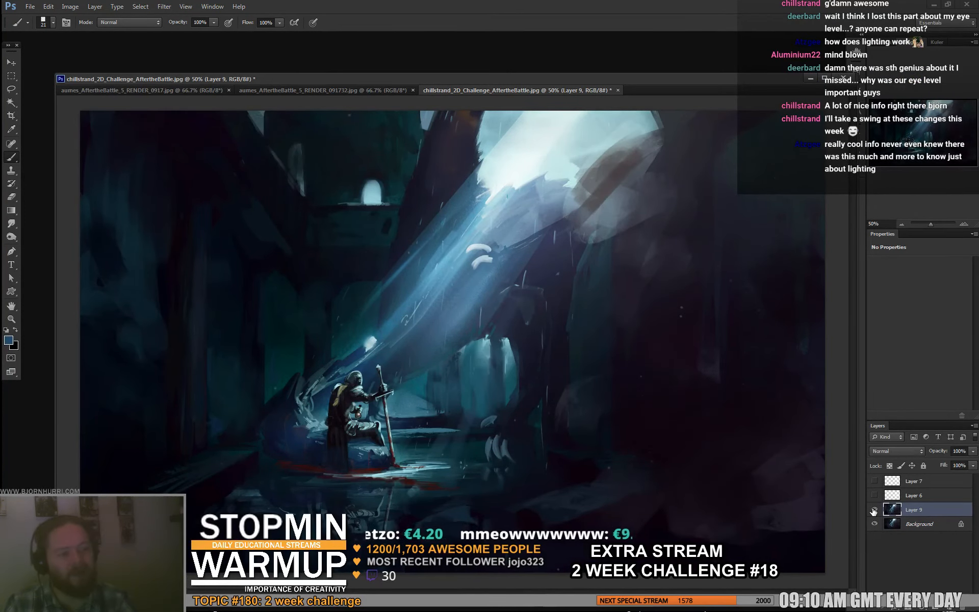
- Save the paint-over as chillstrand_2D_Challenge_AftertheBattle.psd with the Photoshop format and close the document
{"action": "key", "text": "ctrl+shift+s"}
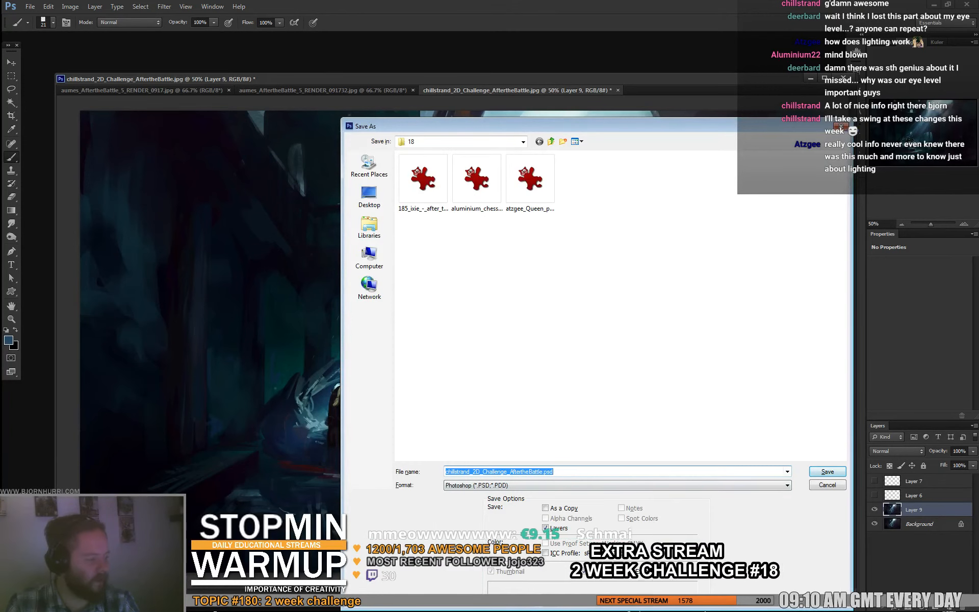
{"action": "key", "text": "Return"}
{"action": "key", "text": "Return"}
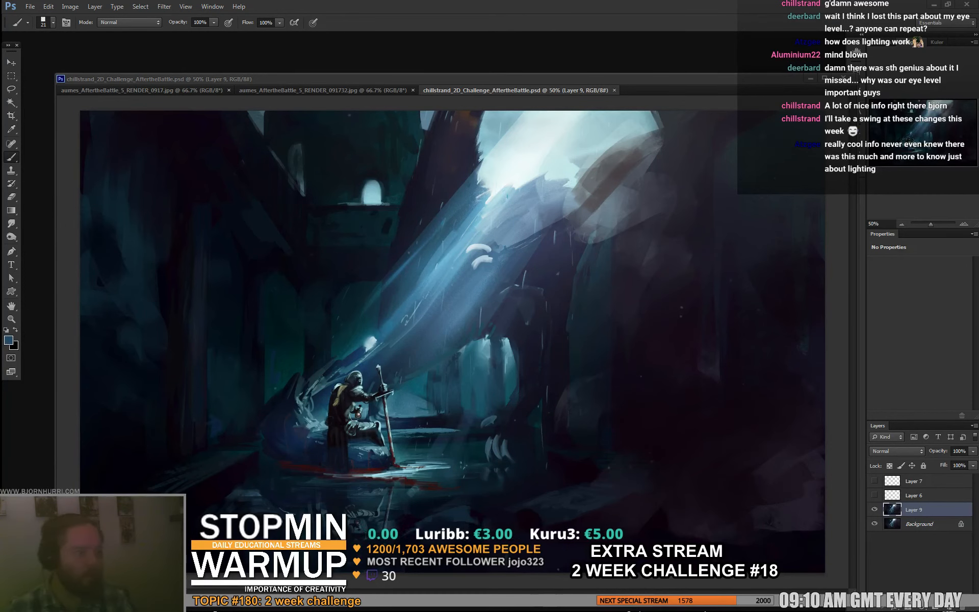
{"action": "key", "text": "ctrl+w"}
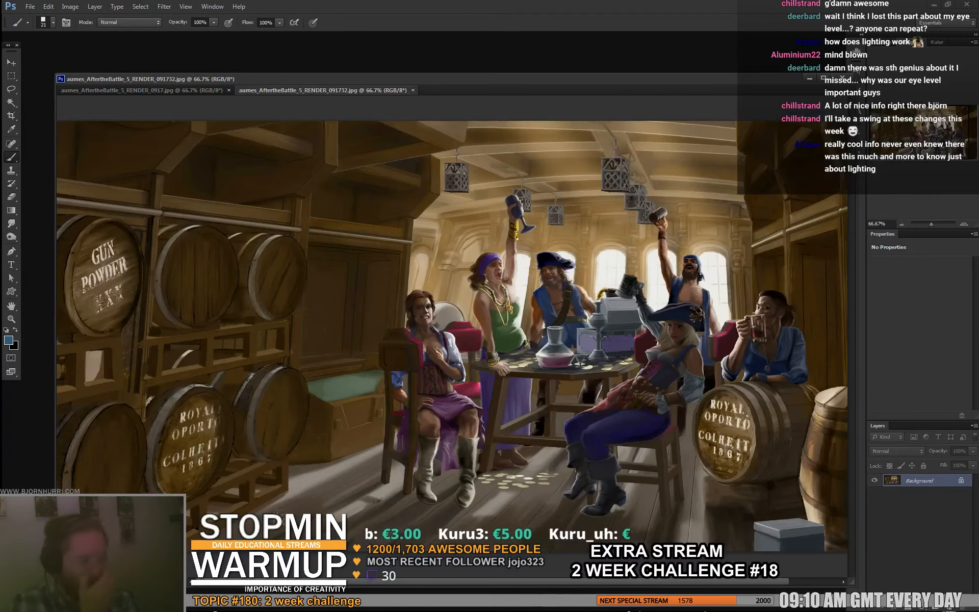
- Compare the two pirate tavern versions and close aumes_AftertheBattle_5_RENDER_0917.jpg, keeping the 091732 version open
{"action": "key", "text": "ctrl+Tab"}
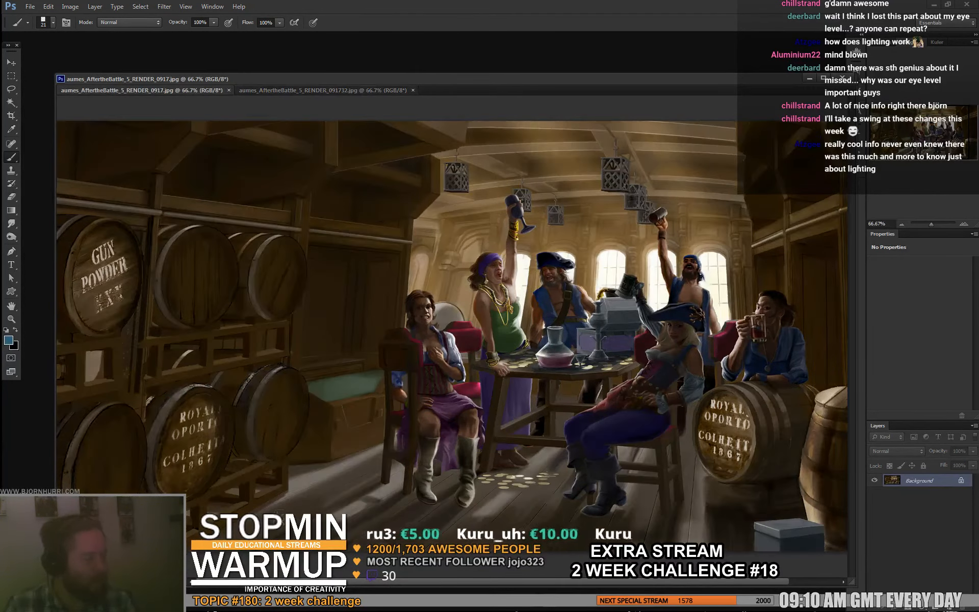
{"action": "key", "text": "ctrl+Tab"}
{"action": "left_click", "coordinate": [228, 90]}
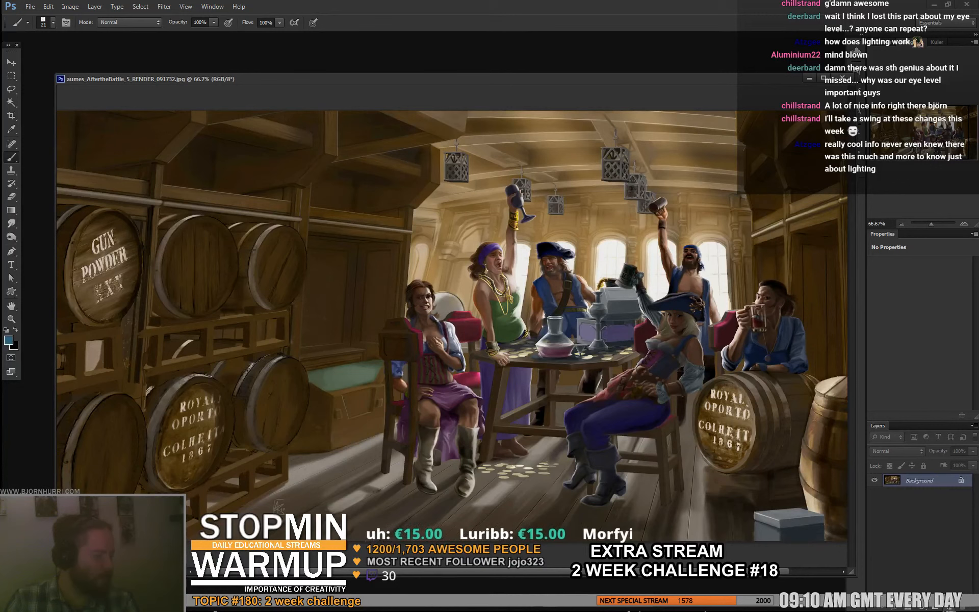
- Duplicate the entire pirate scene onto a new layer above the Background
{"action": "key", "text": "ctrl+shift+alt+n"}
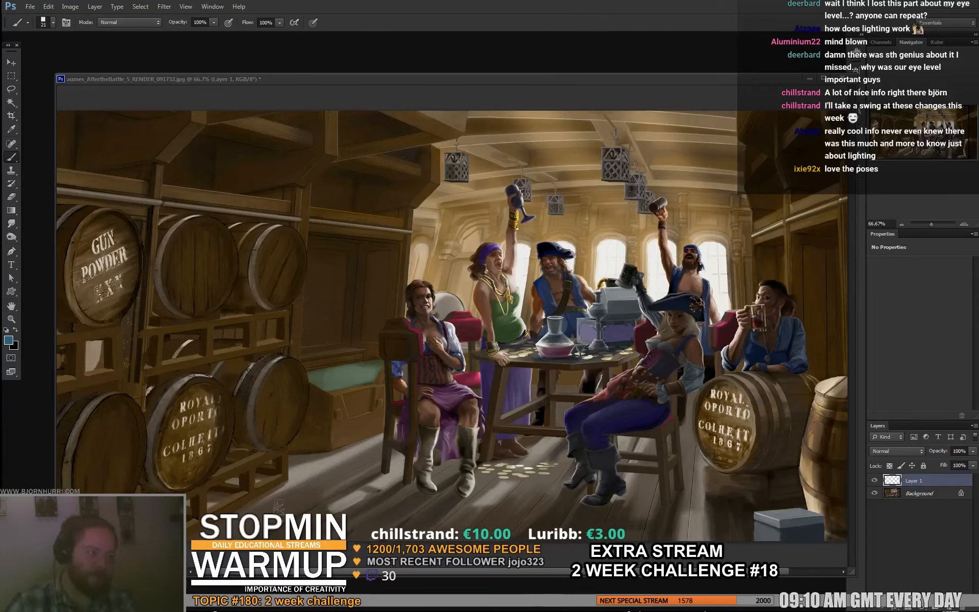
{"action": "key", "text": "ctrl+a"}
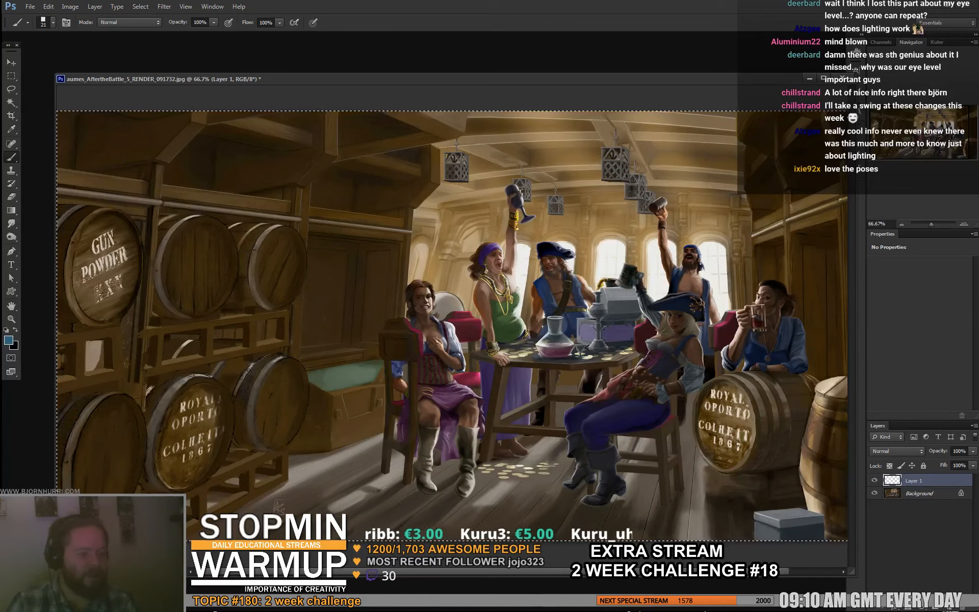
{"action": "key", "text": "ctrl+c"}
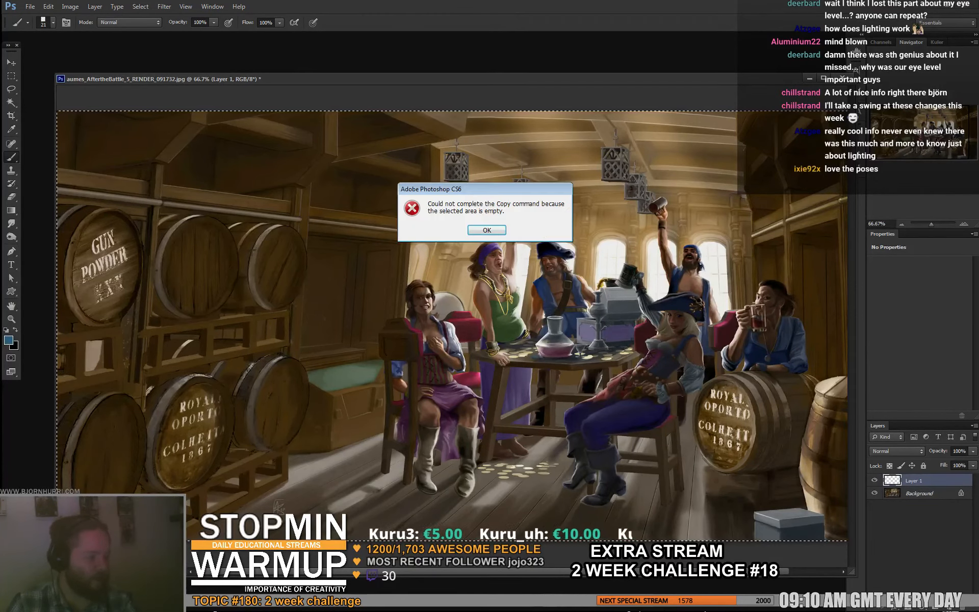
{"action": "key", "text": "Return"}
{"action": "key", "text": "ctrl+d"}
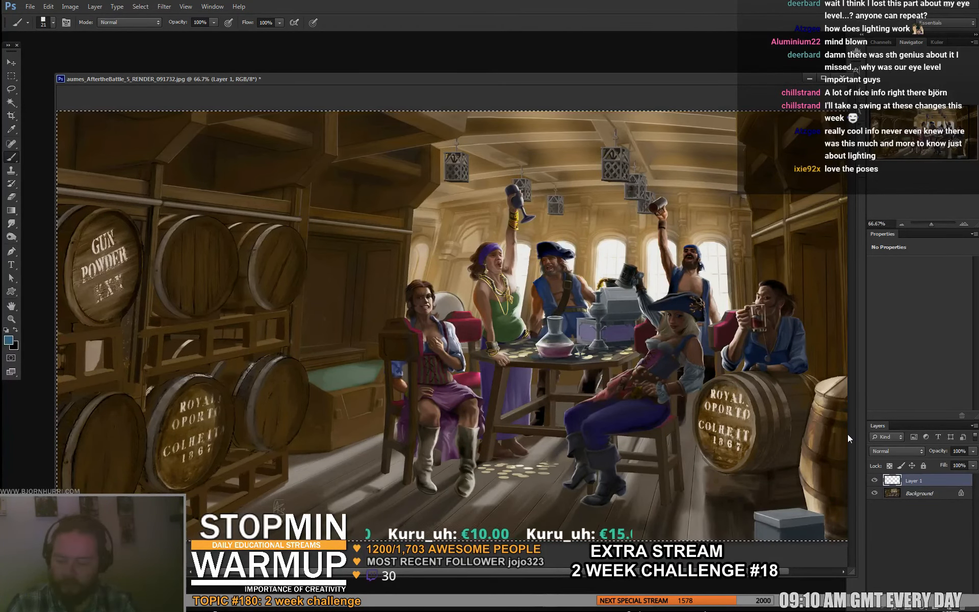
- Enlarge the duplicated scene to about 136.6%, shift it to frame the pirates around the table, and hide it to compare with the original crop
{"action": "key", "text": "ctrl+t"}
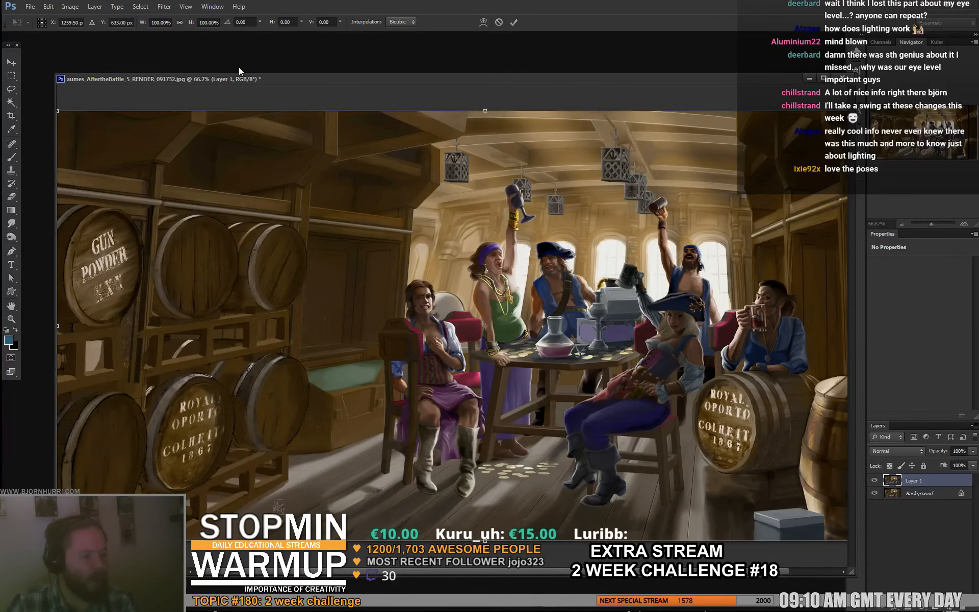
{"action": "left_click_drag", "start_coordinate": [96, 82], "coordinate": [107, 54]}
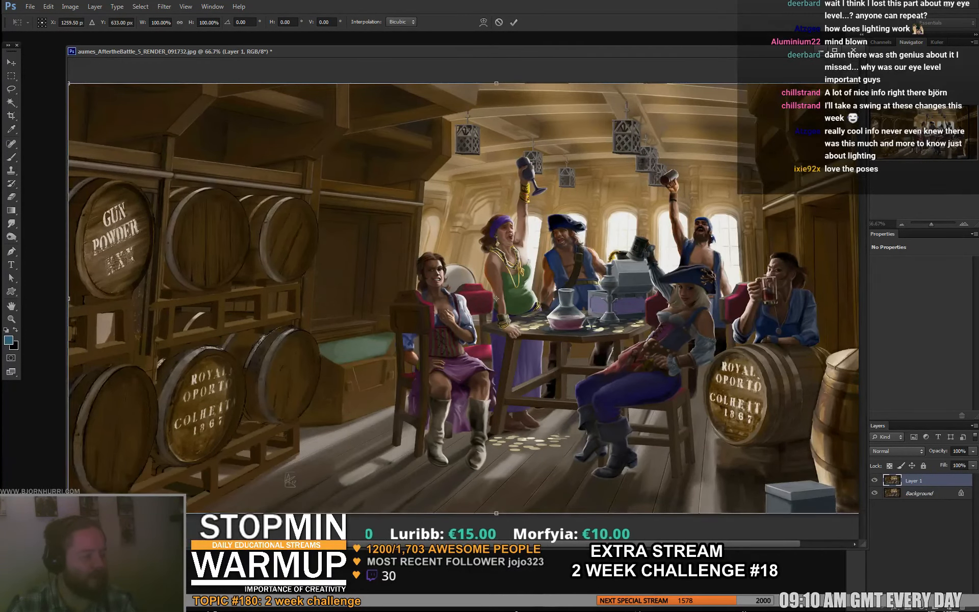
{"action": "left_click_drag", "start_coordinate": [69, 83], "coordinate": [0, 0]}
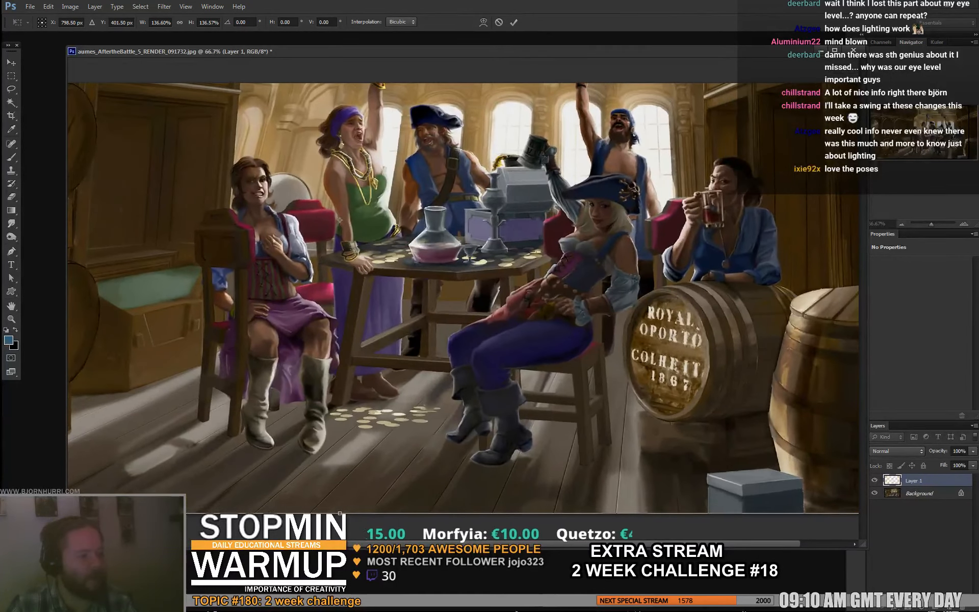
{"action": "mouse_move", "coordinate": [357, 230]}
{"action": "left_mouse_down"}
{"action": "mouse_move", "coordinate": [338, 274]}
{"action": "mouse_move", "coordinate": [321, 265]}
{"action": "mouse_move", "coordinate": [340, 283]}
{"action": "left_mouse_up"}
{"action": "key", "text": "b"}
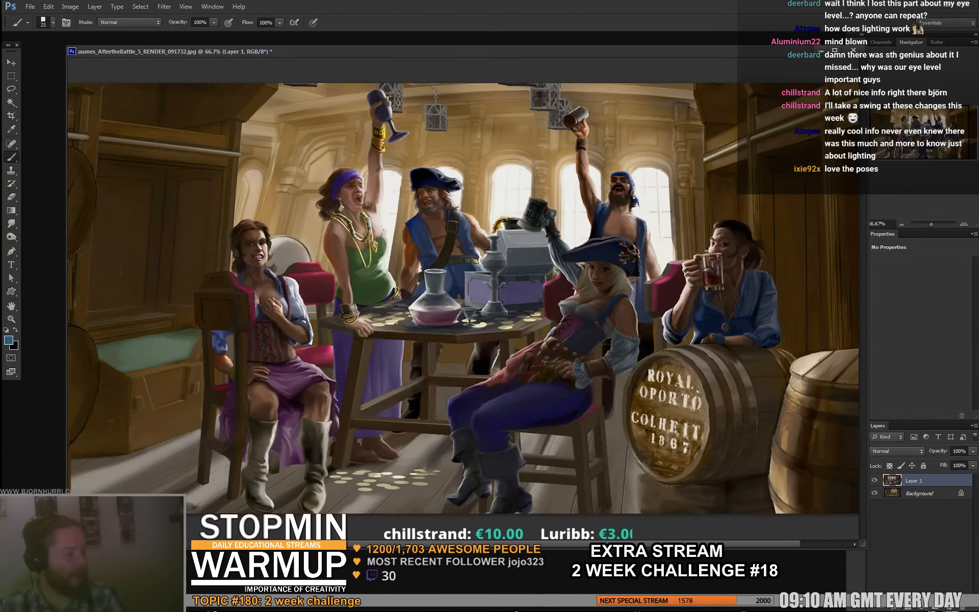
{"action": "left_click", "coordinate": [874, 481]}
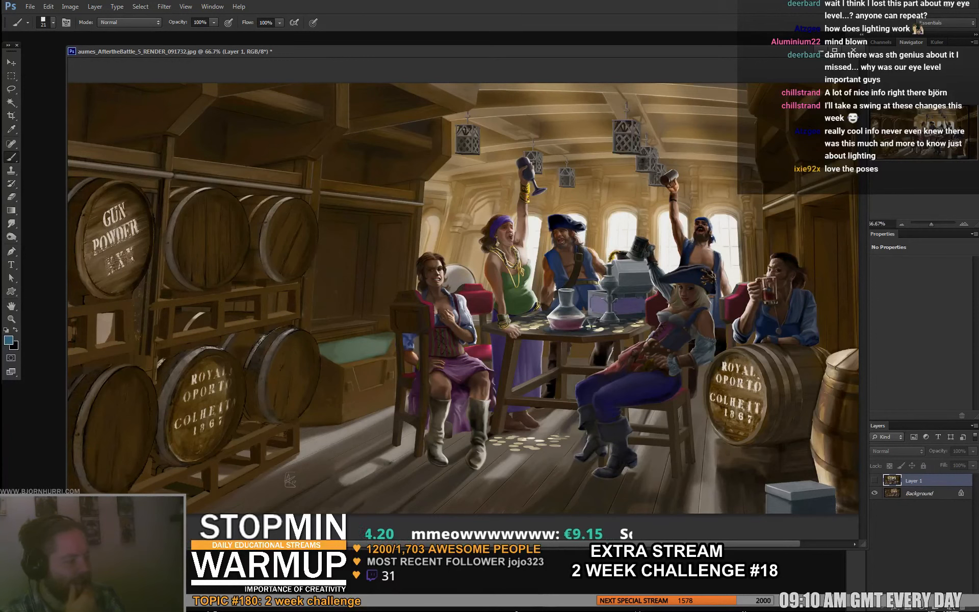
- Add a new layer and try blue guide curves across the foreground floor, undoing each one
{"action": "left_click", "coordinate": [951, 604]}
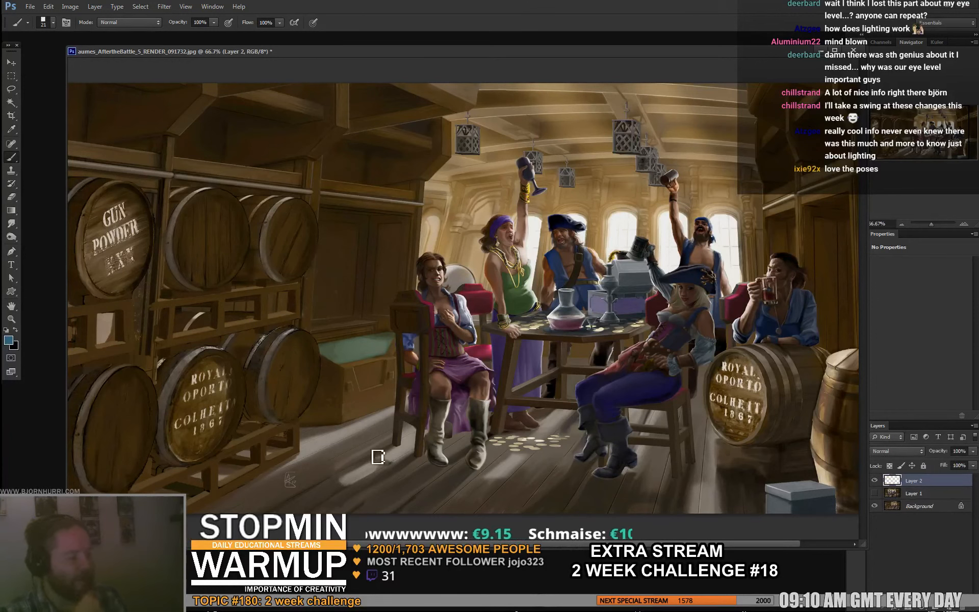
{"action": "left_click_drag", "start_coordinate": [304, 451], "coordinate": [767, 502]}
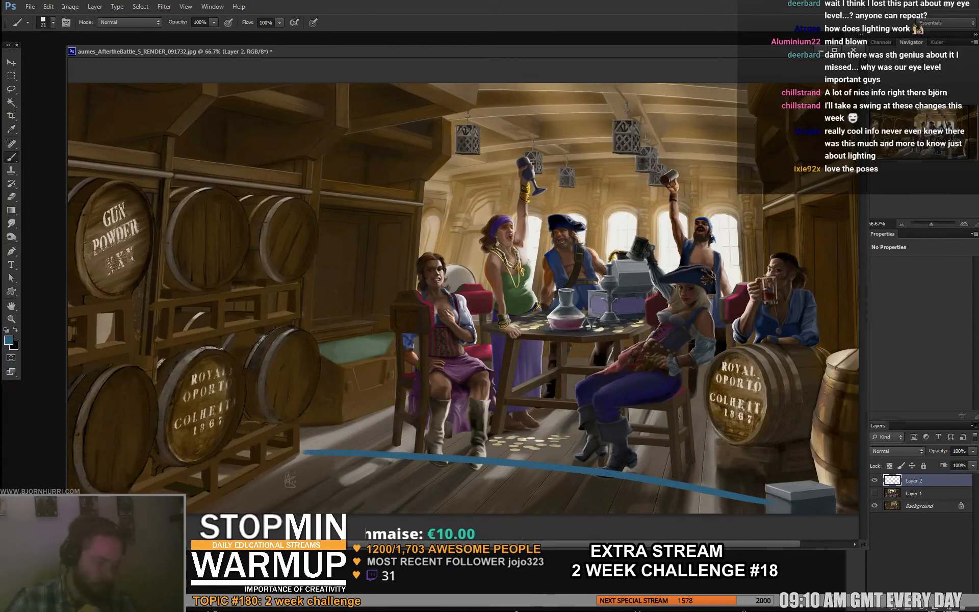
{"action": "key", "text": "ctrl+z"}
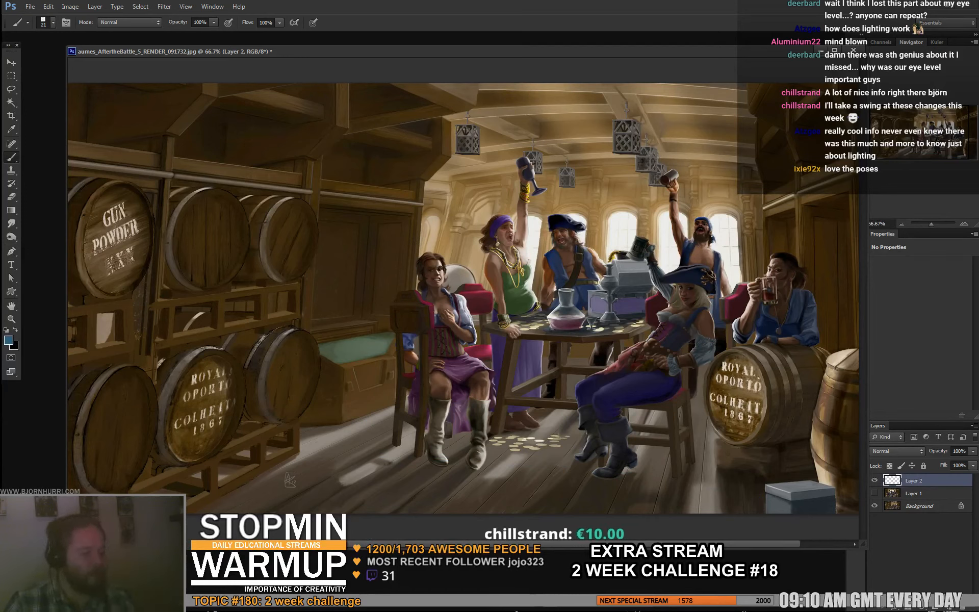
{"action": "mouse_move", "coordinate": [186, 512]}
{"action": "left_mouse_down"}
{"action": "mouse_move", "coordinate": [281, 452]}
{"action": "mouse_move", "coordinate": [442, 447]}
{"action": "mouse_move", "coordinate": [697, 468]}
{"action": "mouse_move", "coordinate": [763, 511]}
{"action": "left_mouse_up"}
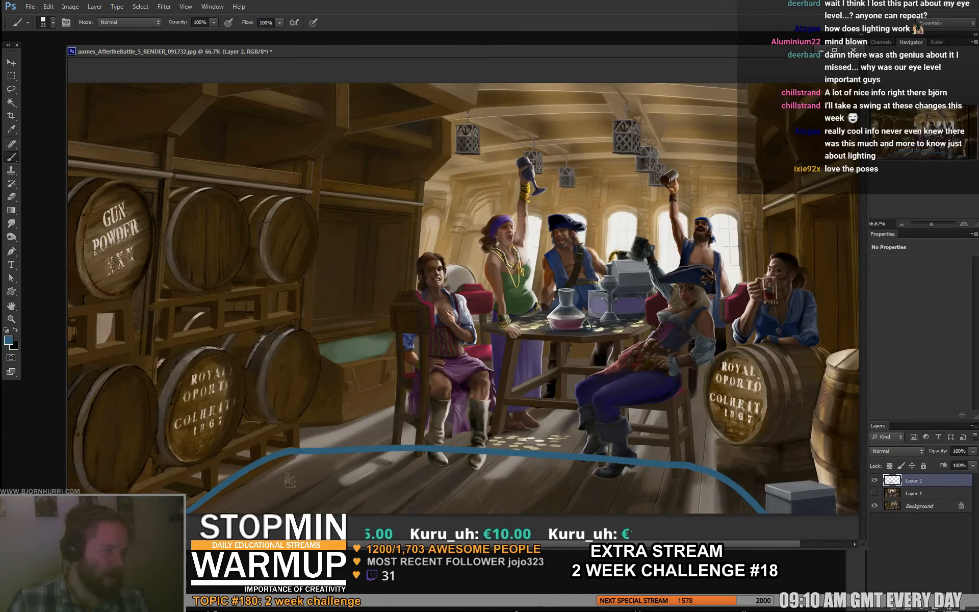
{"action": "key", "text": "ctrl+z"}
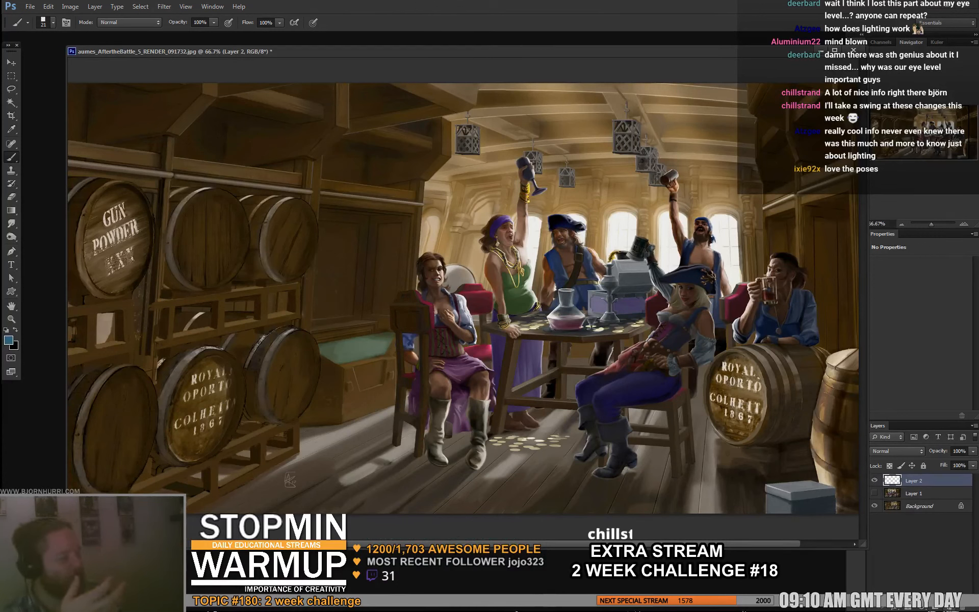
- On a new layer, darken the ceiling beams and the cabin wall behind the left barrels with a 154 px brush
{"action": "key", "text": "ctrl+shift+alt+n"}
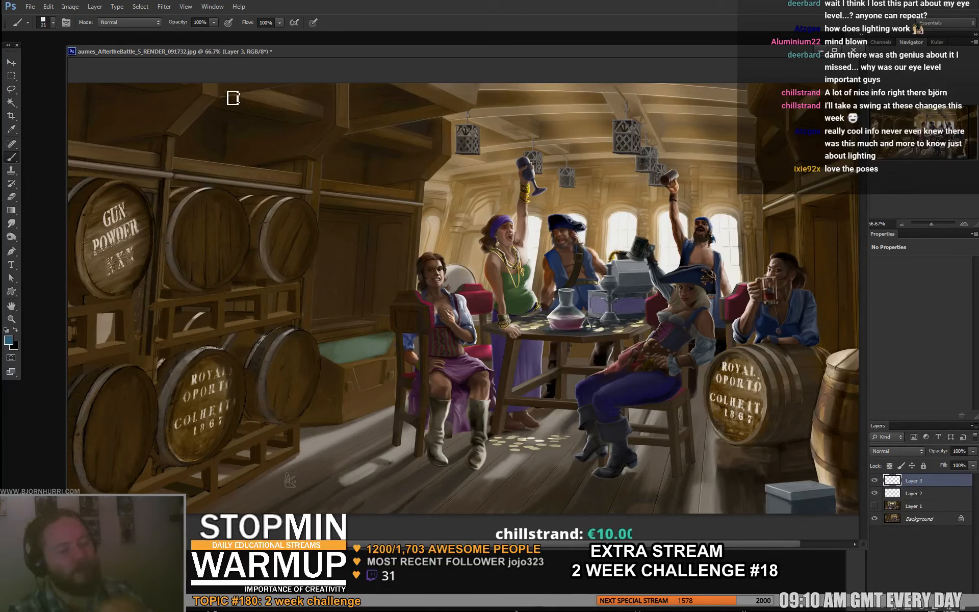
{"action": "right_click", "coordinate": [102, 110]}
{"action": "type", "text": "154"}
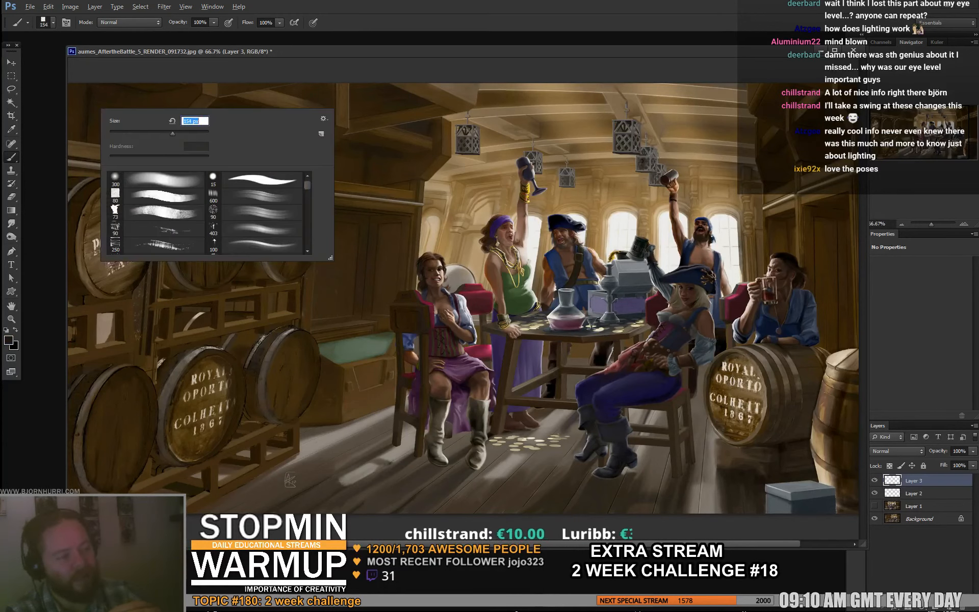
{"action": "key", "text": "Return"}
{"action": "mouse_move", "coordinate": [76, 102]}
{"action": "left_mouse_down"}
{"action": "mouse_move", "coordinate": [77, 163]}
{"action": "mouse_move", "coordinate": [159, 112]}
{"action": "mouse_move", "coordinate": [321, 117]}
{"action": "left_mouse_up"}
{"action": "left_click_drag", "start_coordinate": [207, 158], "coordinate": [267, 159]}
{"action": "left_click_drag", "start_coordinate": [383, 123], "coordinate": [416, 133]}
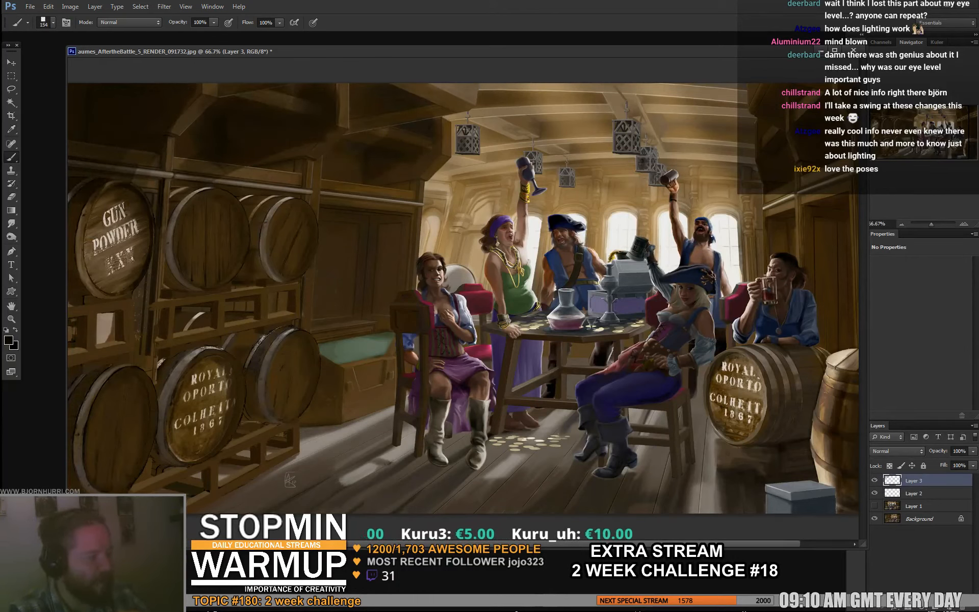
{"action": "left_click_drag", "start_coordinate": [375, 225], "coordinate": [383, 280]}
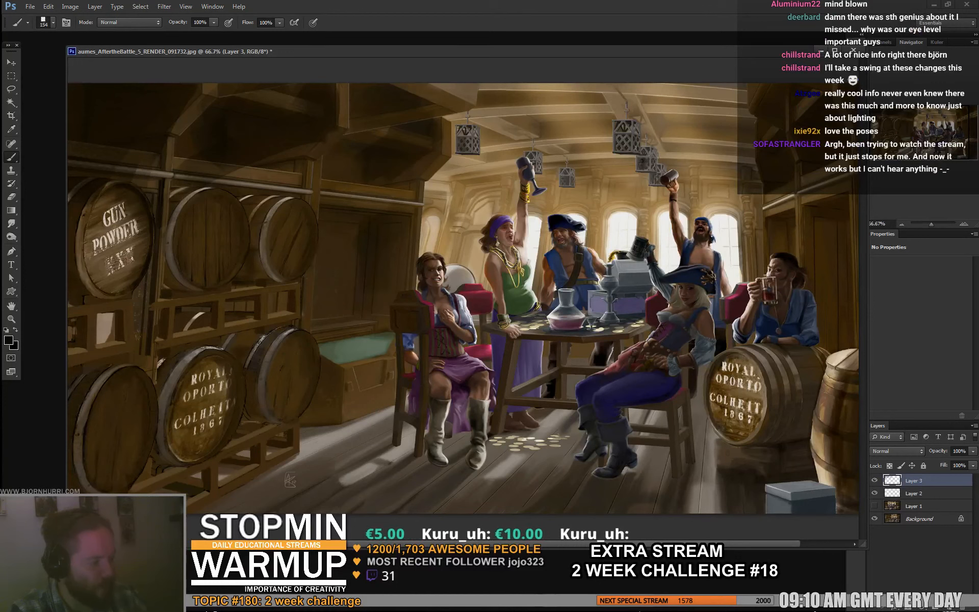
{"action": "left_click_drag", "start_coordinate": [355, 205], "coordinate": [339, 272]}
{"action": "left_click_drag", "start_coordinate": [413, 232], "coordinate": [410, 273]}
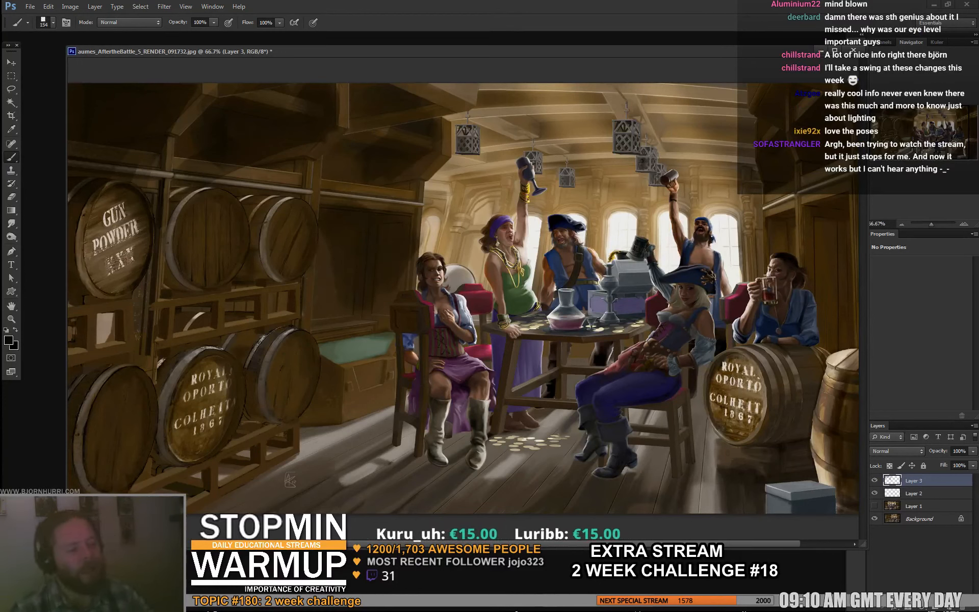
- Darken the gunpowder barrel, the barrel stack below it, the nearby floor and the left seated pirate's boots
{"action": "mouse_move", "coordinate": [93, 232]}
{"action": "left_mouse_down"}
{"action": "mouse_move", "coordinate": [97, 276]}
{"action": "mouse_move", "coordinate": [113, 255]}
{"action": "mouse_move", "coordinate": [117, 209]}
{"action": "left_mouse_up"}
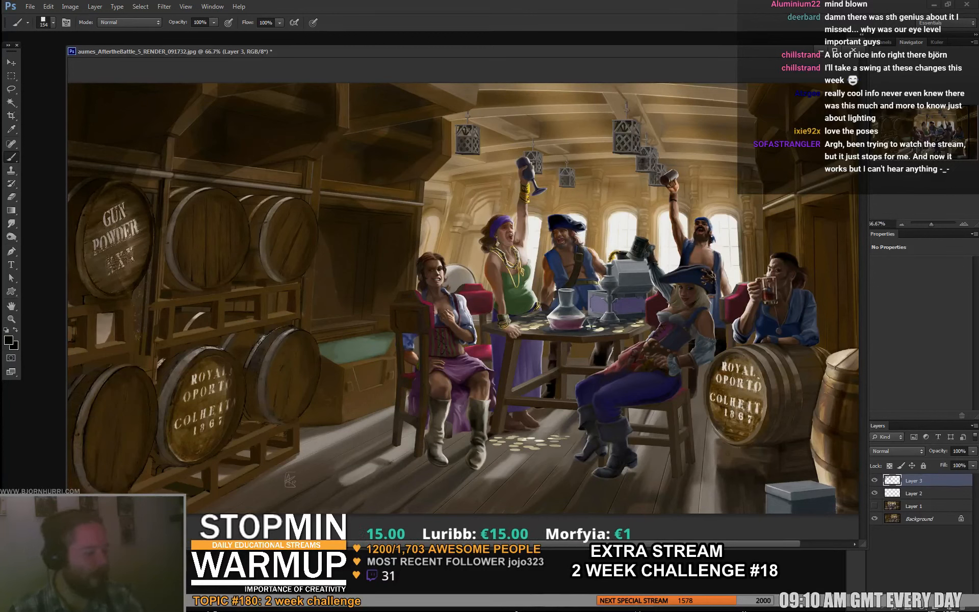
{"action": "mouse_move", "coordinate": [104, 352]}
{"action": "left_mouse_down"}
{"action": "mouse_move", "coordinate": [130, 321]}
{"action": "mouse_move", "coordinate": [165, 373]}
{"action": "left_mouse_up"}
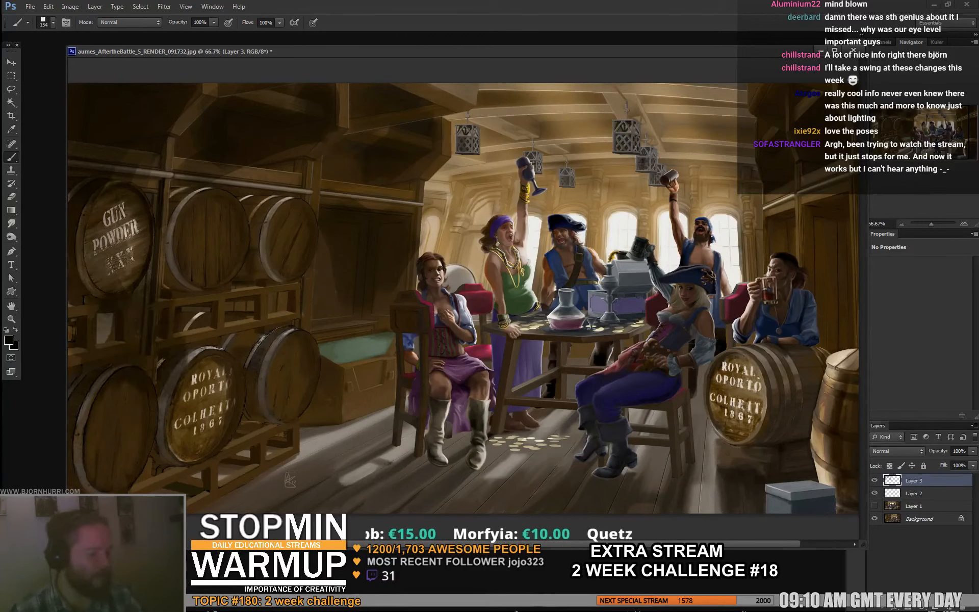
{"action": "left_click_drag", "start_coordinate": [158, 476], "coordinate": [125, 470]}
{"action": "left_click_drag", "start_coordinate": [204, 491], "coordinate": [359, 475]}
{"action": "left_click_drag", "start_coordinate": [239, 455], "coordinate": [393, 469]}
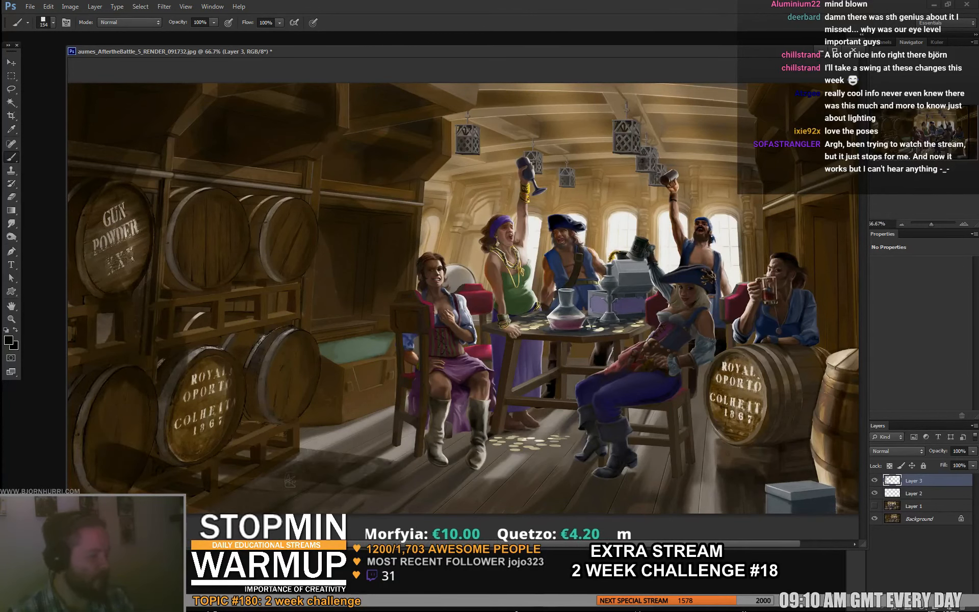
{"action": "left_click_drag", "start_coordinate": [286, 459], "coordinate": [431, 451]}
{"action": "mouse_move", "coordinate": [442, 393]}
{"action": "left_mouse_down"}
{"action": "mouse_move", "coordinate": [438, 431]}
{"action": "mouse_move", "coordinate": [476, 408]}
{"action": "mouse_move", "coordinate": [468, 451]}
{"action": "left_mouse_up"}
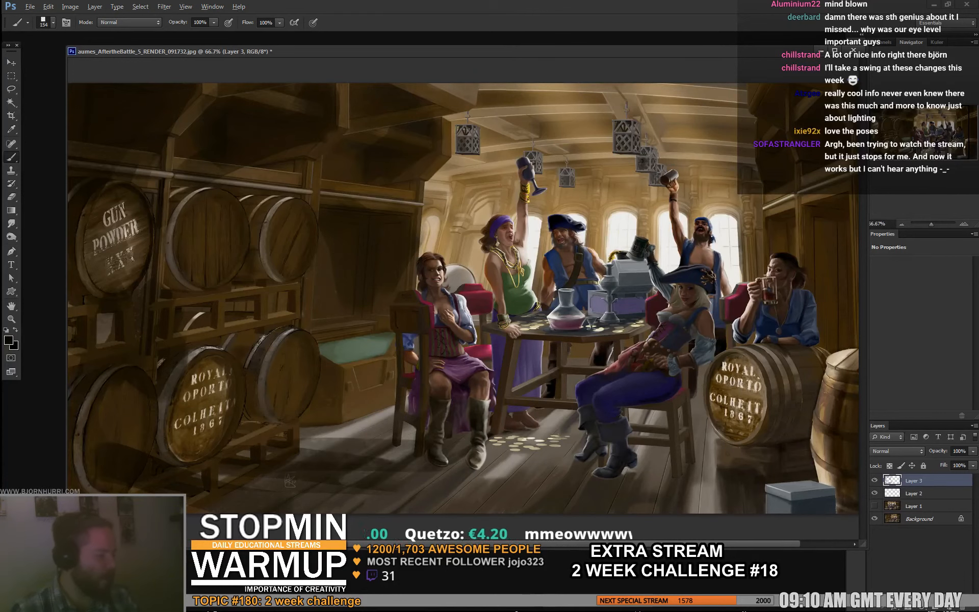
- Paint dark shadow over both seated pirates' boots and across the floor toward the grey foreground crate
{"action": "left_click", "coordinate": [412, 453], "text": "alt"}
{"action": "left_click", "coordinate": [430, 414], "text": "alt"}
{"action": "mouse_move", "coordinate": [408, 445]}
{"action": "left_mouse_down"}
{"action": "mouse_move", "coordinate": [429, 452]}
{"action": "mouse_move", "coordinate": [403, 457]}
{"action": "left_mouse_up"}
{"action": "mouse_move", "coordinate": [441, 434]}
{"action": "left_mouse_down"}
{"action": "mouse_move", "coordinate": [446, 411]}
{"action": "mouse_move", "coordinate": [455, 450]}
{"action": "mouse_move", "coordinate": [474, 466]}
{"action": "left_mouse_up"}
{"action": "mouse_move", "coordinate": [485, 457]}
{"action": "left_mouse_down"}
{"action": "mouse_move", "coordinate": [497, 438]}
{"action": "mouse_move", "coordinate": [602, 465]}
{"action": "mouse_move", "coordinate": [583, 455]}
{"action": "mouse_move", "coordinate": [629, 433]}
{"action": "left_mouse_up"}
{"action": "mouse_move", "coordinate": [610, 449]}
{"action": "left_mouse_down"}
{"action": "mouse_move", "coordinate": [627, 469]}
{"action": "mouse_move", "coordinate": [683, 465]}
{"action": "left_mouse_up"}
{"action": "mouse_move", "coordinate": [669, 449]}
{"action": "left_mouse_down"}
{"action": "mouse_move", "coordinate": [654, 489]}
{"action": "mouse_move", "coordinate": [626, 487]}
{"action": "left_mouse_up"}
{"action": "mouse_move", "coordinate": [716, 444]}
{"action": "left_mouse_down"}
{"action": "mouse_move", "coordinate": [746, 489]}
{"action": "mouse_move", "coordinate": [798, 507]}
{"action": "mouse_move", "coordinate": [831, 467]}
{"action": "left_mouse_up"}
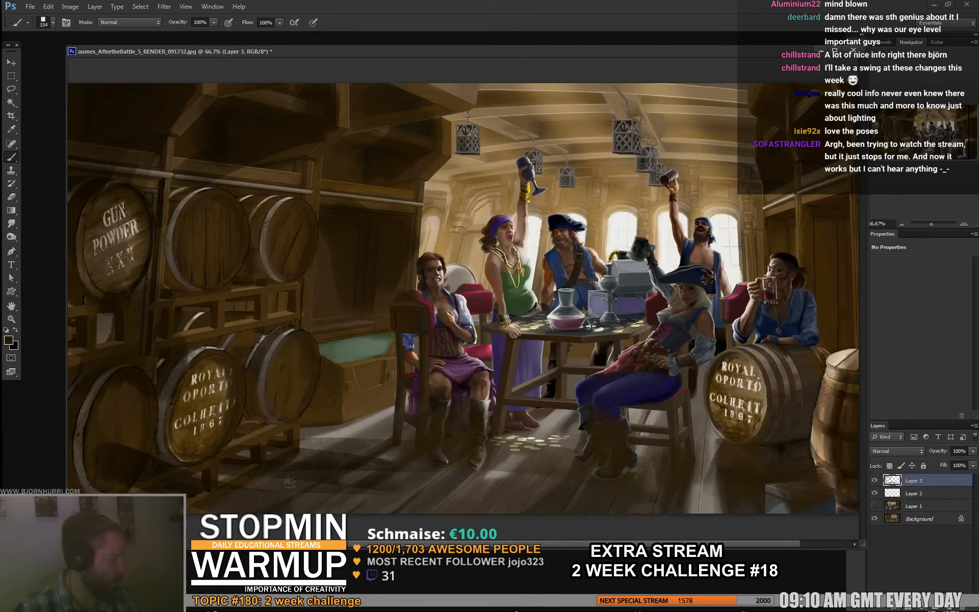
- Shade the foreground crate and the lower parts of the two barrels beside the drinking pirate
{"action": "mouse_move", "coordinate": [818, 509]}
{"action": "left_mouse_down"}
{"action": "mouse_move", "coordinate": [844, 465]}
{"action": "mouse_move", "coordinate": [823, 398]}
{"action": "left_mouse_up"}
{"action": "left_click_drag", "start_coordinate": [760, 431], "coordinate": [751, 405]}
{"action": "left_click_drag", "start_coordinate": [720, 434], "coordinate": [775, 395]}
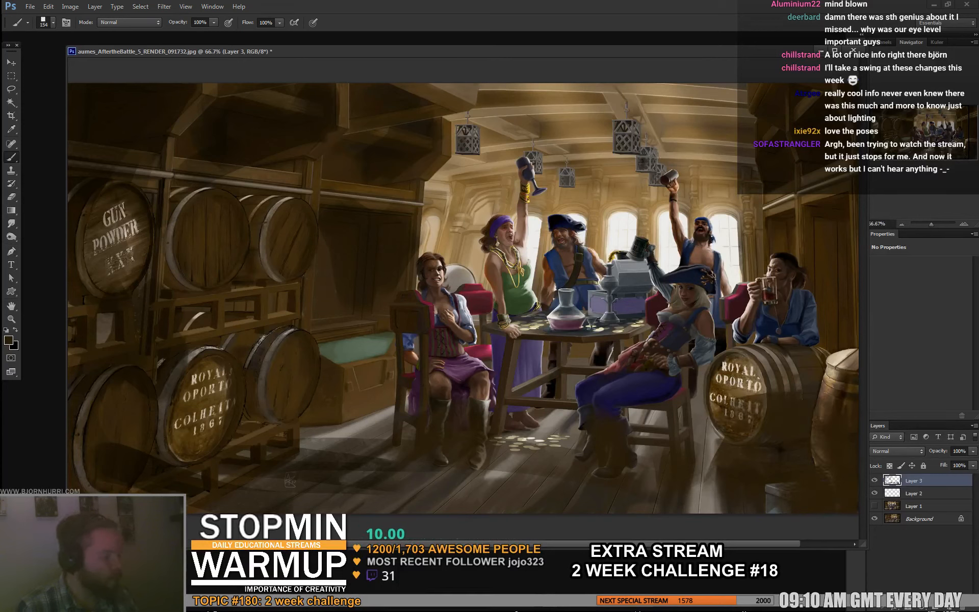
- Darken the scattered coins and floor beneath the table, then extend the shadow across the front floorboards
{"action": "left_click", "coordinate": [499, 429], "text": "alt"}
{"action": "mouse_move", "coordinate": [499, 440]}
{"action": "left_mouse_down"}
{"action": "mouse_move", "coordinate": [479, 419]}
{"action": "mouse_move", "coordinate": [569, 446]}
{"action": "left_mouse_up"}
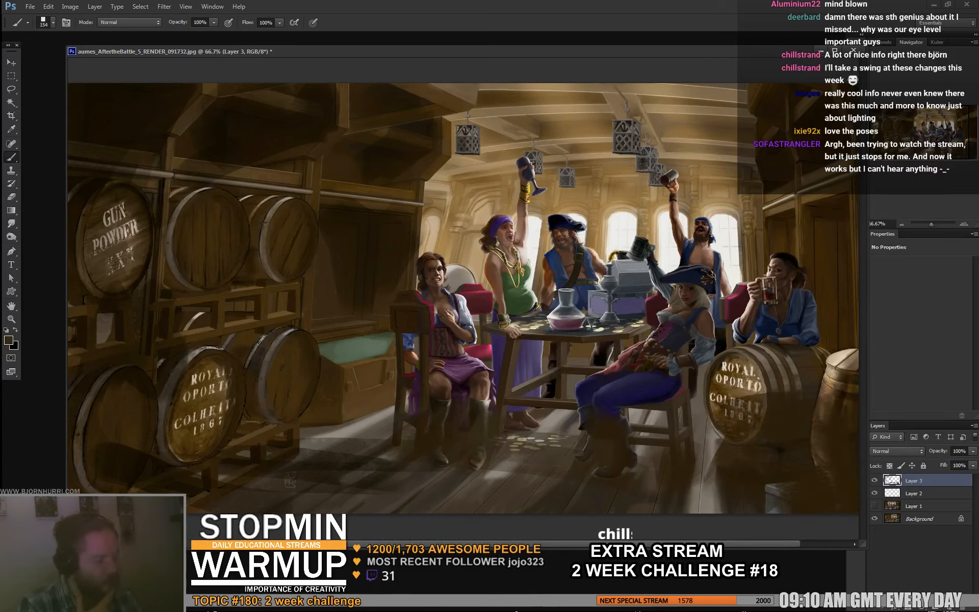
{"action": "left_click", "coordinate": [505, 426], "text": "alt"}
{"action": "mouse_move", "coordinate": [512, 415]}
{"action": "left_mouse_down"}
{"action": "mouse_move", "coordinate": [521, 437]}
{"action": "mouse_move", "coordinate": [564, 429]}
{"action": "left_mouse_up"}
{"action": "left_click", "coordinate": [552, 384], "text": "alt"}
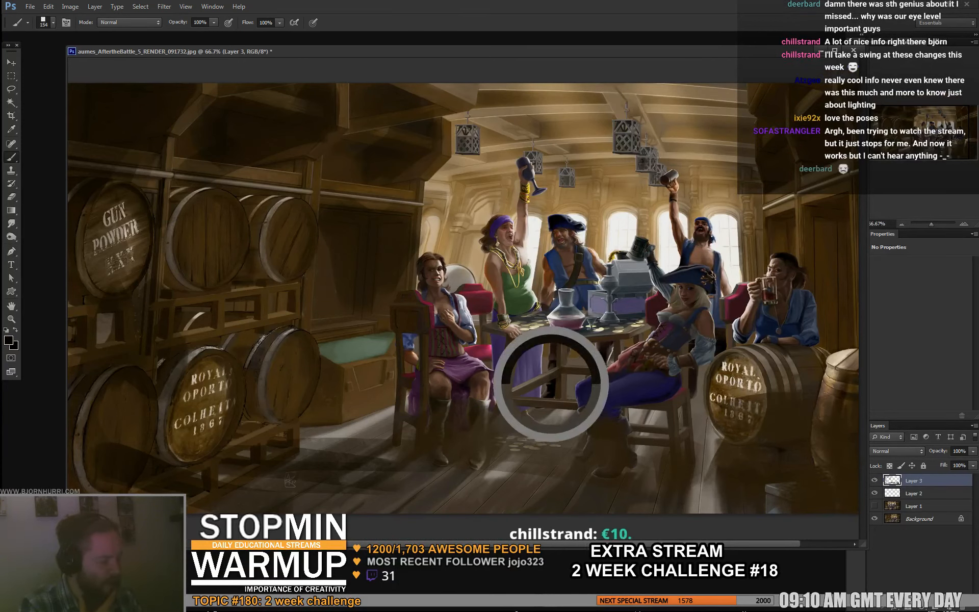
{"action": "left_click", "coordinate": [479, 412], "text": "alt"}
{"action": "left_click_drag", "start_coordinate": [487, 424], "coordinate": [561, 418]}
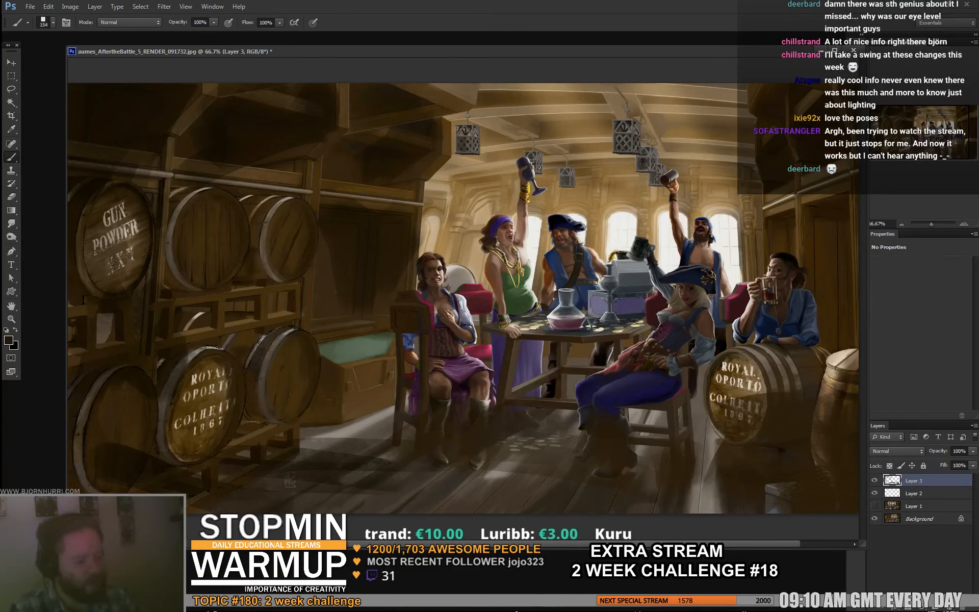
{"action": "mouse_move", "coordinate": [352, 501]}
{"action": "left_mouse_down"}
{"action": "mouse_move", "coordinate": [433, 492]}
{"action": "mouse_move", "coordinate": [449, 468]}
{"action": "mouse_move", "coordinate": [528, 471]}
{"action": "left_mouse_up"}
{"action": "left_click_drag", "start_coordinate": [640, 477], "coordinate": [714, 494]}
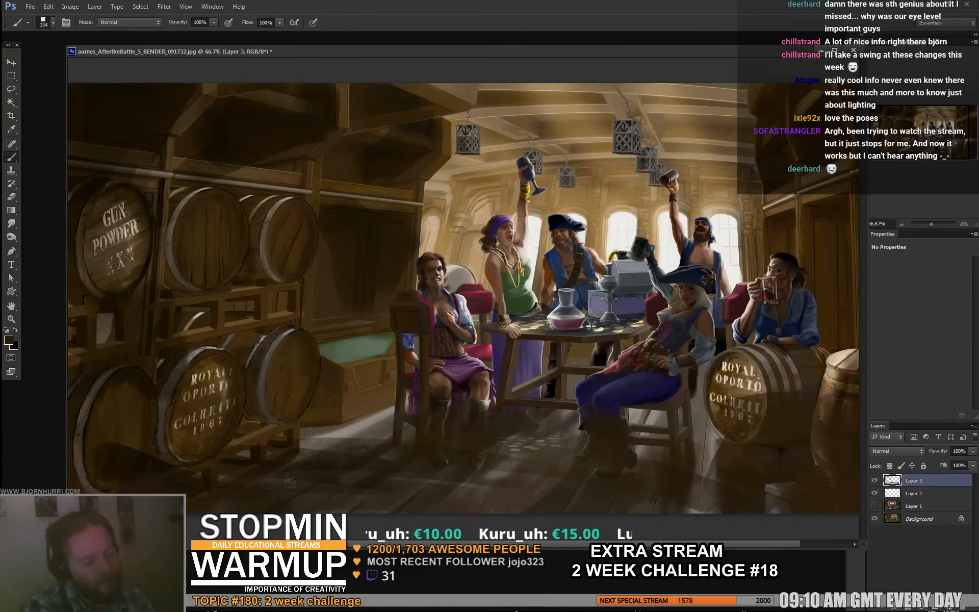
- Dim the lettering on the gunpowder and lower-left Royal Oporto barrels, reducing the brush to 73 px for the finer strokes
{"action": "left_click_drag", "start_coordinate": [179, 426], "coordinate": [225, 403]}
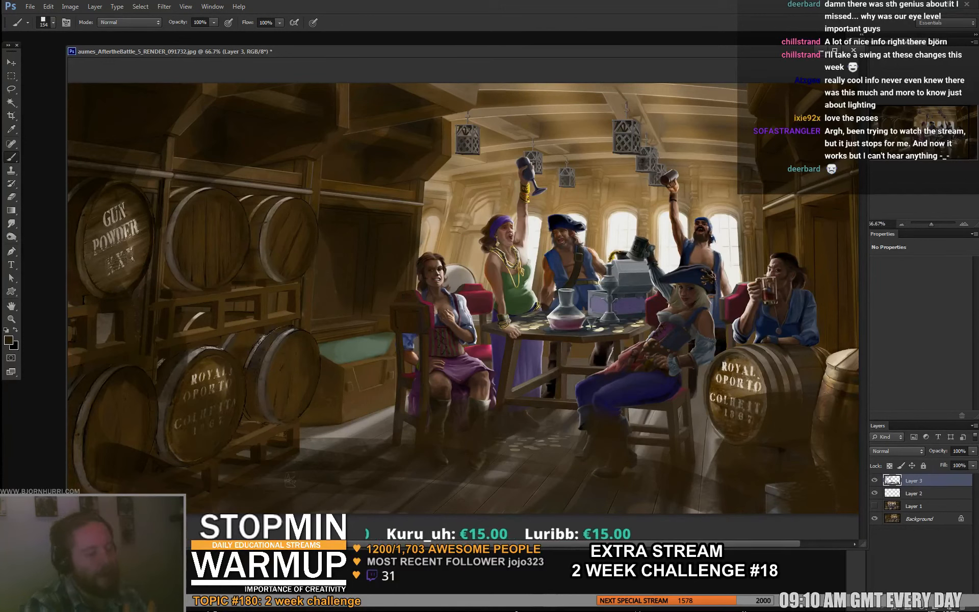
{"action": "mouse_move", "coordinate": [113, 211]}
{"action": "left_mouse_down"}
{"action": "mouse_move", "coordinate": [121, 259]}
{"action": "mouse_move", "coordinate": [96, 244]}
{"action": "left_mouse_up"}
{"action": "left_click", "coordinate": [123, 183], "text": "alt"}
{"action": "left_click", "coordinate": [131, 187], "text": "alt"}
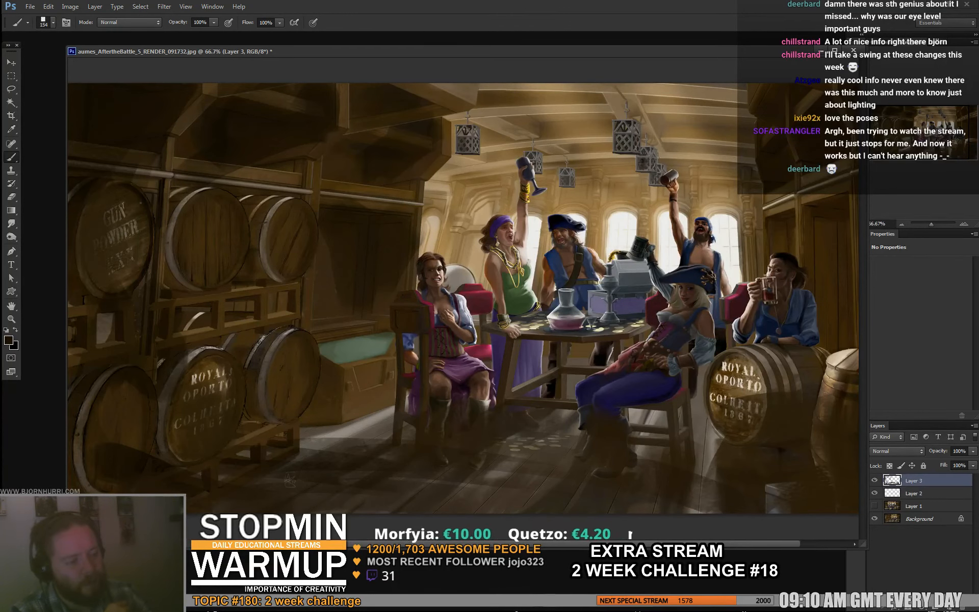
{"action": "right_click", "coordinate": [139, 200]}
{"action": "left_click_drag", "start_coordinate": [200, 225], "coordinate": [179, 225]}
{"action": "left_click_drag", "start_coordinate": [99, 234], "coordinate": [99, 249]}
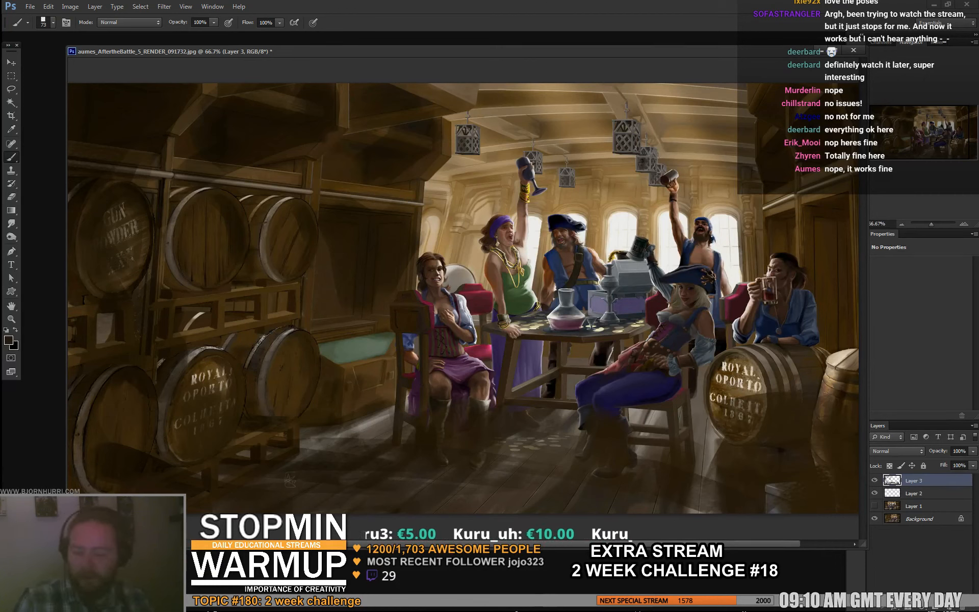
{"action": "key", "text": "e"}
{"action": "key", "text": "b"}
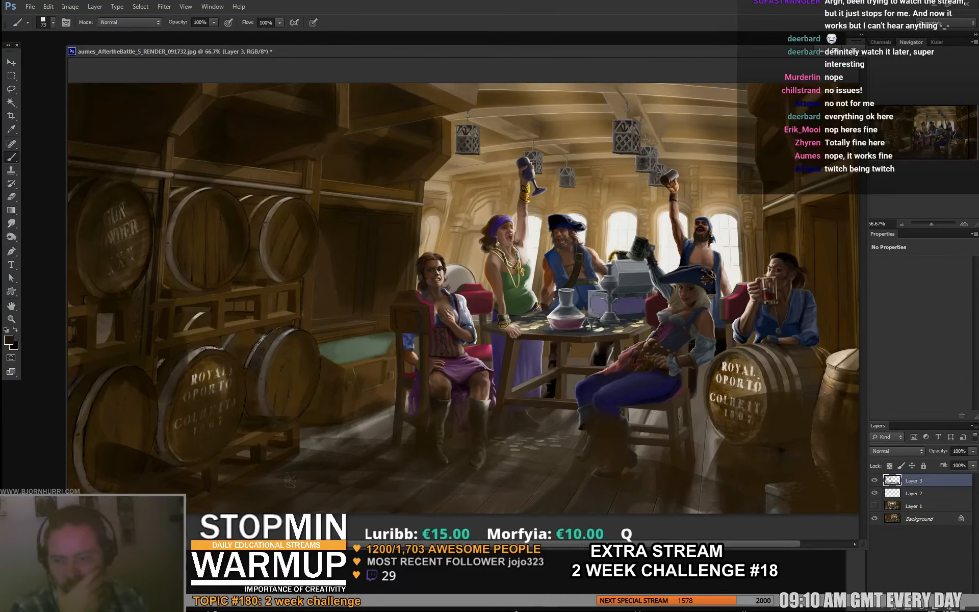
- On another new layer, shade the standing pirates and the objects on the table with a 39 px brush
{"action": "key", "text": "ctrl+shift+alt+n"}
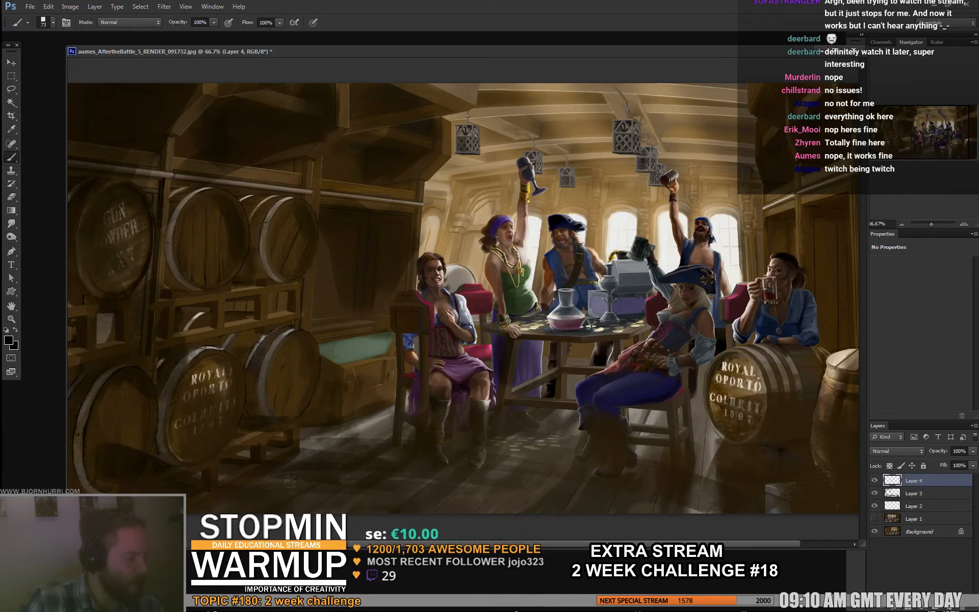
{"action": "right_click", "coordinate": [541, 226]}
{"action": "left_click", "coordinate": [570, 249]}
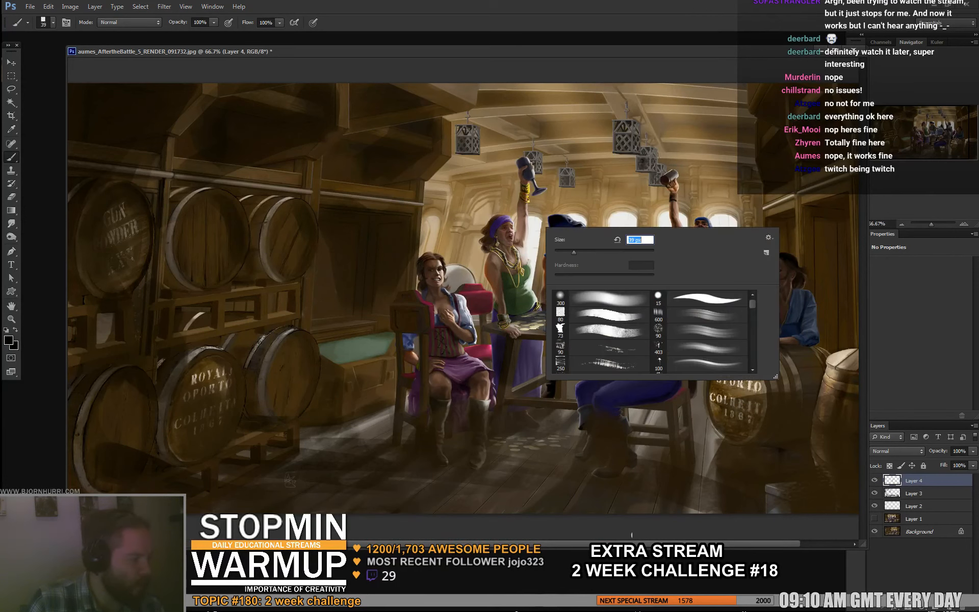
{"action": "left_click_drag", "start_coordinate": [518, 246], "coordinate": [523, 200]}
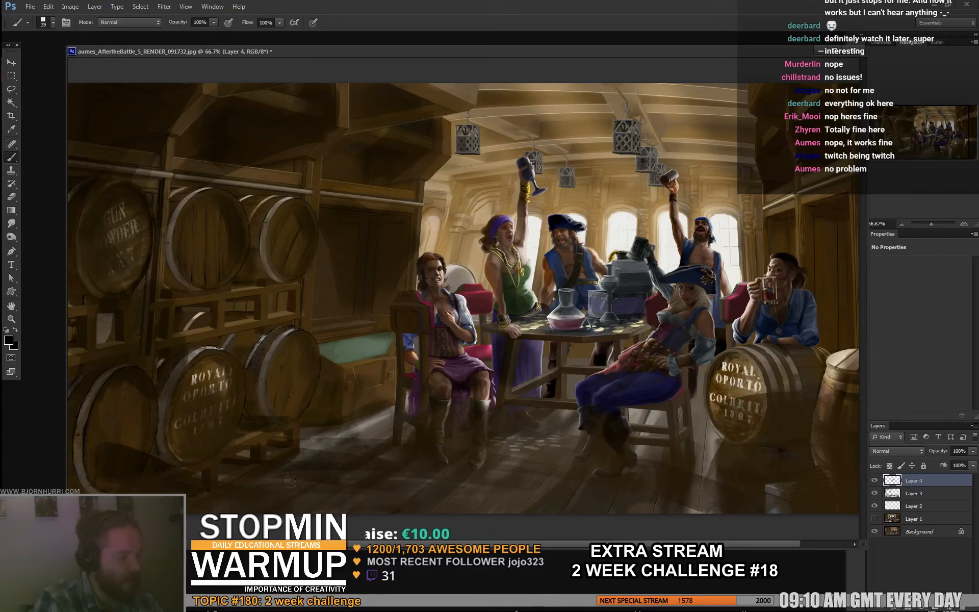
- Paint soft brown haze over the back wall, hanging lanterns and raised mugs with a 114 px brush
{"action": "right_click", "coordinate": [497, 223]}
{"action": "left_click_drag", "start_coordinate": [516, 247], "coordinate": [527, 246]}
{"action": "left_click", "coordinate": [523, 206], "text": "alt"}
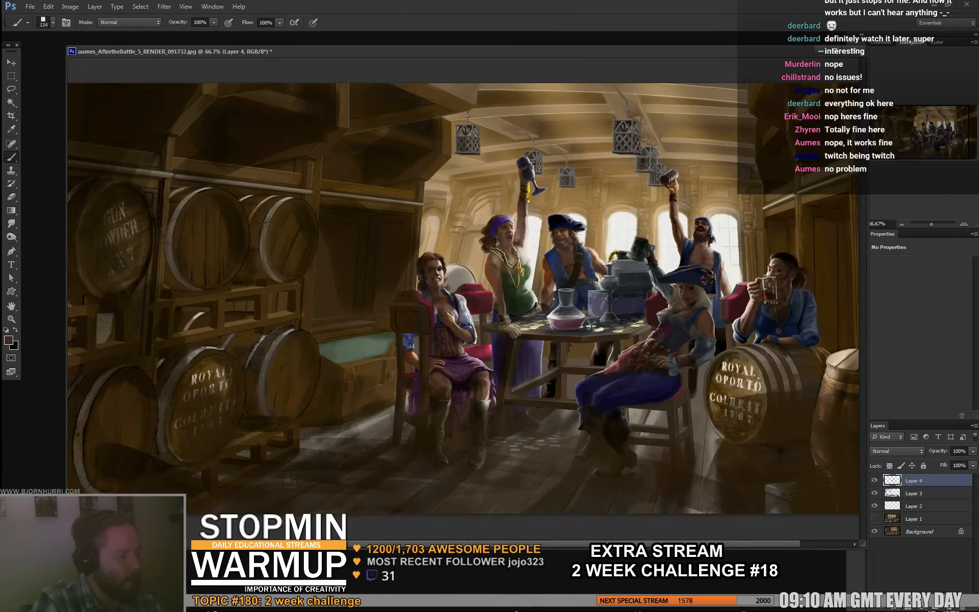
{"action": "mouse_move", "coordinate": [437, 221]}
{"action": "left_mouse_down"}
{"action": "mouse_move", "coordinate": [447, 175]}
{"action": "mouse_move", "coordinate": [471, 217]}
{"action": "left_mouse_up"}
{"action": "left_click", "coordinate": [459, 201], "text": "alt"}
{"action": "mouse_move", "coordinate": [476, 162]}
{"action": "left_mouse_down"}
{"action": "mouse_move", "coordinate": [495, 157]}
{"action": "mouse_move", "coordinate": [512, 184]}
{"action": "mouse_move", "coordinate": [567, 164]}
{"action": "mouse_move", "coordinate": [615, 187]}
{"action": "left_mouse_up"}
{"action": "mouse_move", "coordinate": [548, 120]}
{"action": "left_mouse_down"}
{"action": "mouse_move", "coordinate": [622, 123]}
{"action": "mouse_move", "coordinate": [706, 149]}
{"action": "mouse_move", "coordinate": [726, 166]}
{"action": "left_mouse_up"}
{"action": "left_click_drag", "start_coordinate": [666, 176], "coordinate": [718, 181]}
{"action": "mouse_move", "coordinate": [620, 181]}
{"action": "left_mouse_down"}
{"action": "mouse_move", "coordinate": [707, 202]}
{"action": "mouse_move", "coordinate": [739, 222]}
{"action": "left_mouse_up"}
{"action": "mouse_move", "coordinate": [575, 206]}
{"action": "left_mouse_down"}
{"action": "mouse_move", "coordinate": [561, 196]}
{"action": "mouse_move", "coordinate": [592, 156]}
{"action": "left_mouse_up"}
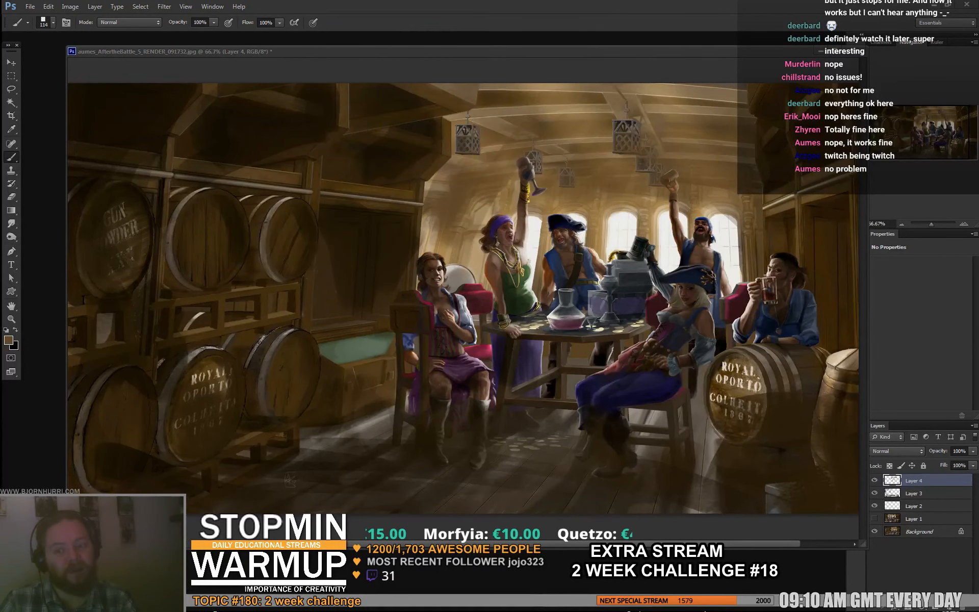
- Paint pale window light around the back windows and the figures in front of them with sampled bright tones
{"action": "left_click_drag", "start_coordinate": [489, 305], "coordinate": [424, 306]}
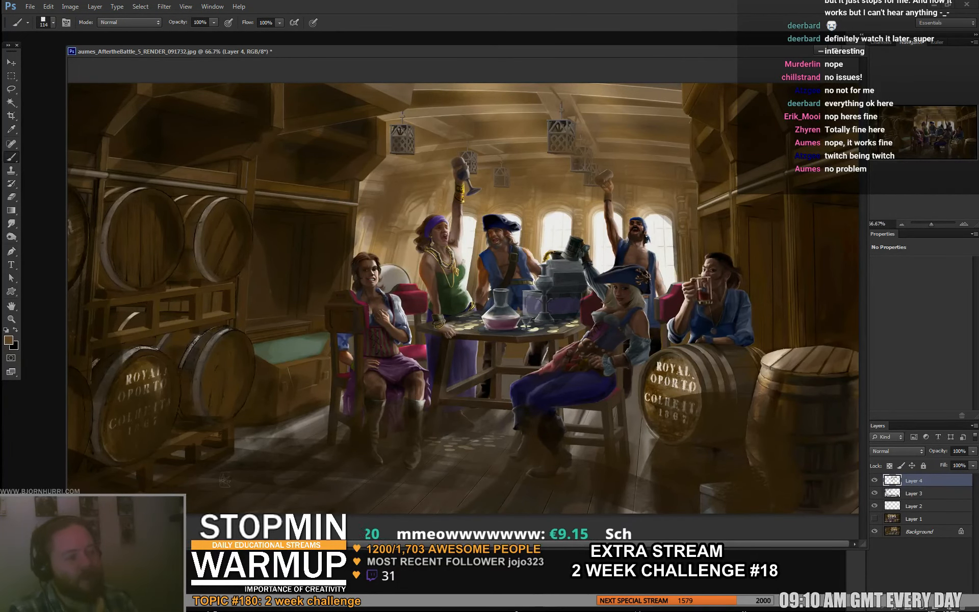
{"action": "left_click", "coordinate": [580, 218], "text": "alt"}
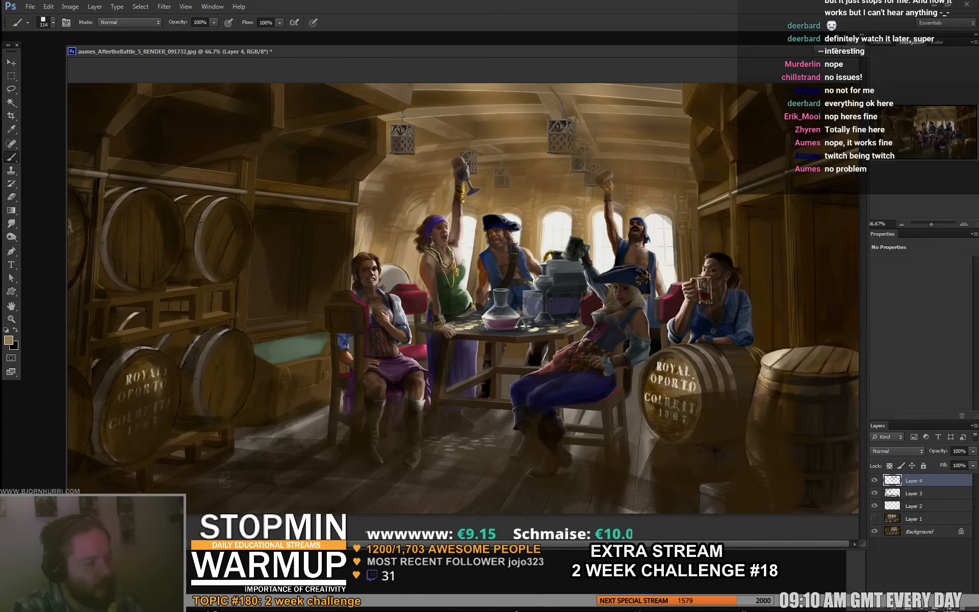
{"action": "left_click_drag", "start_coordinate": [558, 217], "coordinate": [566, 240]}
{"action": "left_click", "coordinate": [557, 231], "text": "alt"}
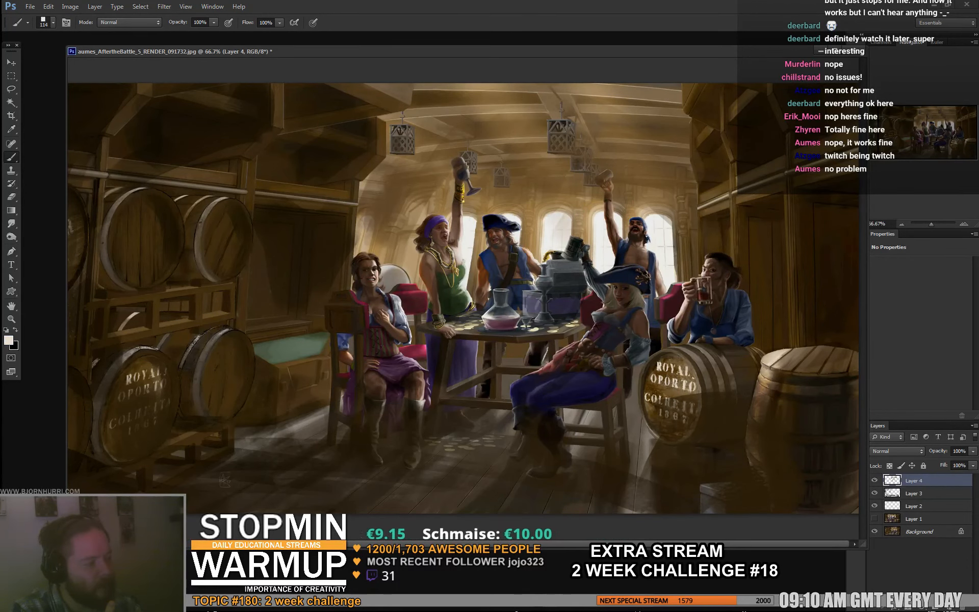
{"action": "left_click", "coordinate": [602, 237], "text": "alt"}
{"action": "left_click_drag", "start_coordinate": [580, 226], "coordinate": [592, 268]}
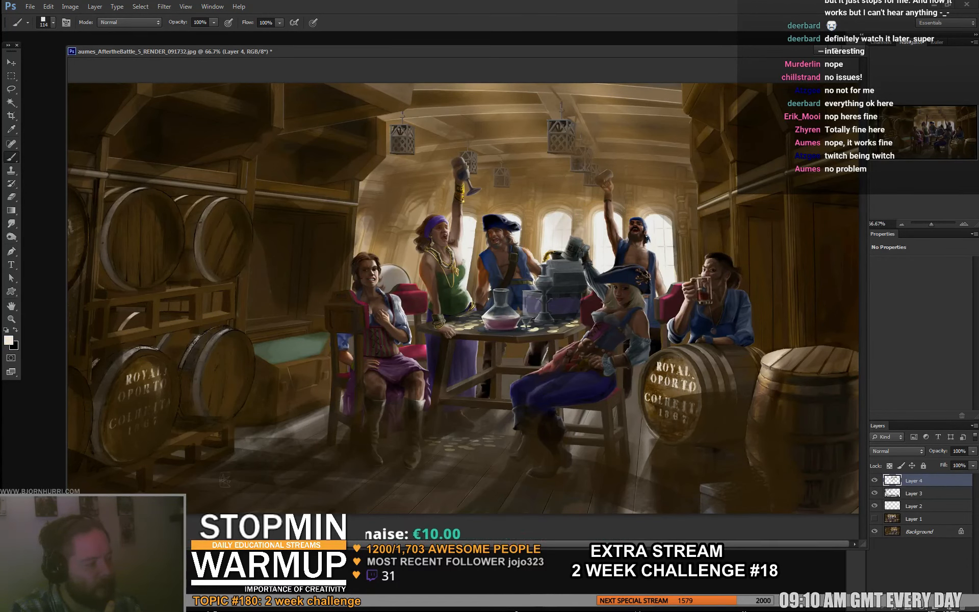
{"action": "left_click_drag", "start_coordinate": [677, 229], "coordinate": [682, 268]}
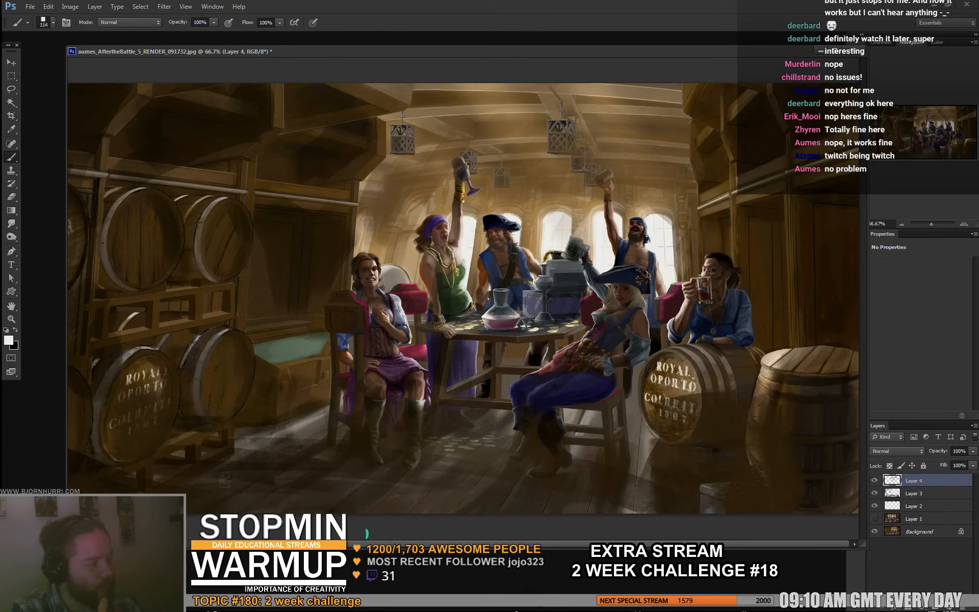
{"action": "left_click_drag", "start_coordinate": [483, 237], "coordinate": [476, 262]}
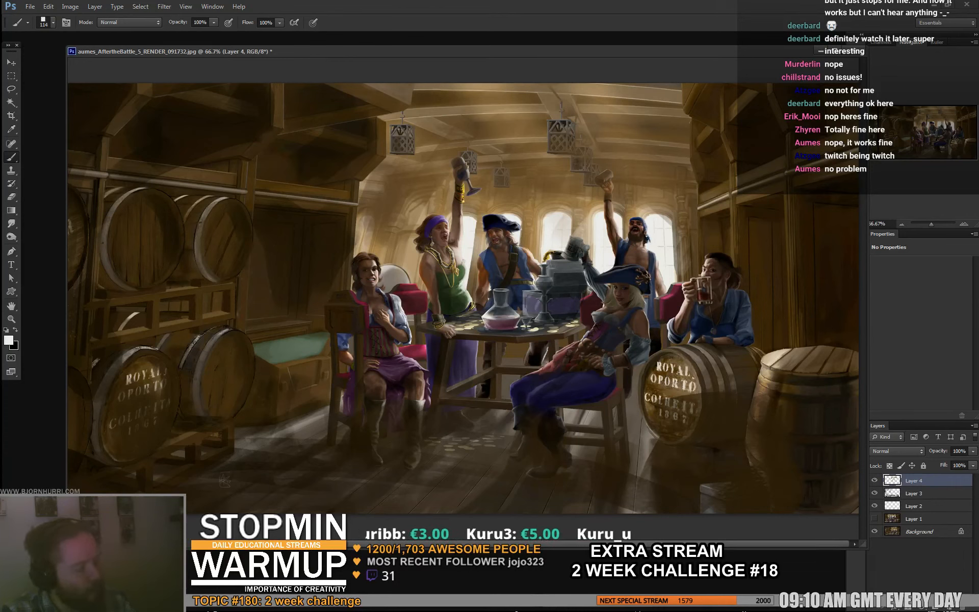
- Paint sampled warm tones around the back windows and standing pirates, reducing the brush to 15 px for the smaller strokes
{"action": "left_click", "coordinate": [538, 216], "text": "alt"}
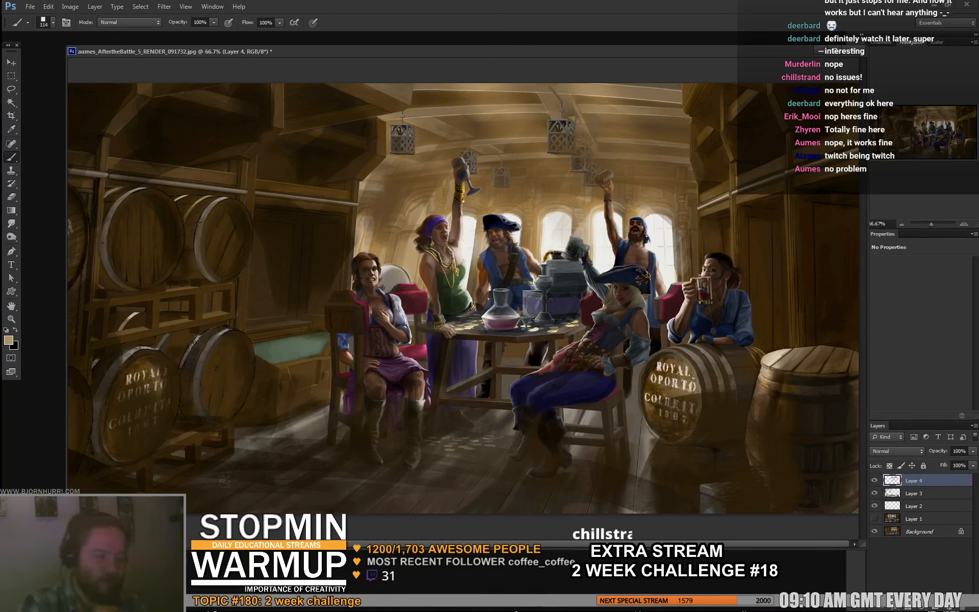
{"action": "right_click", "coordinate": [413, 262]}
{"action": "left_click", "coordinate": [464, 354]}
{"action": "left_click", "coordinate": [535, 178], "text": "alt"}
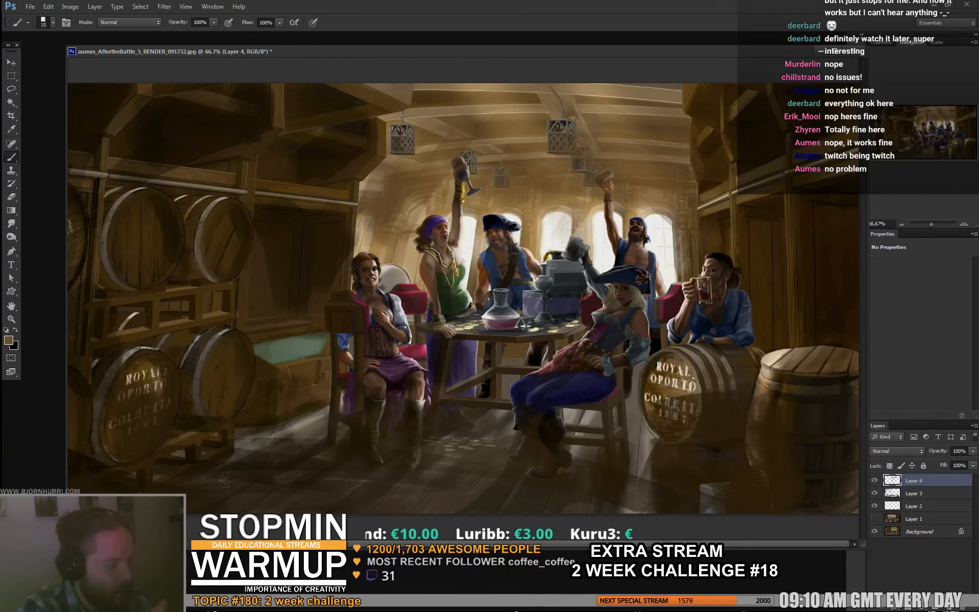
- Reduce the brush to 5 px and inspect the seated pirate and the purple-scarfed pirate up close for fine touch-ups
{"action": "right_click", "coordinate": [440, 254]}
{"action": "left_click_drag", "start_coordinate": [456, 279], "coordinate": [452, 279]}
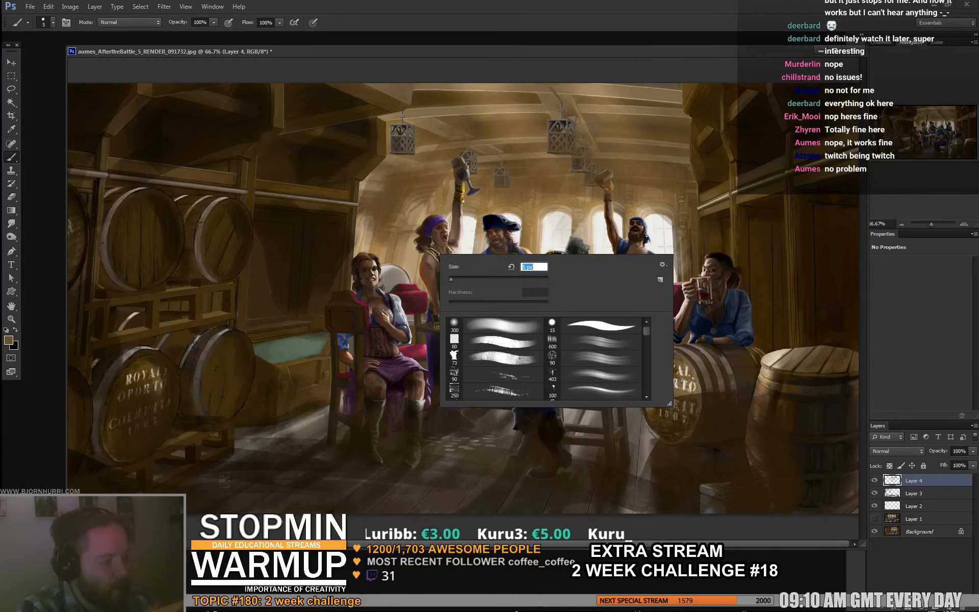
{"action": "key", "text": "Return"}
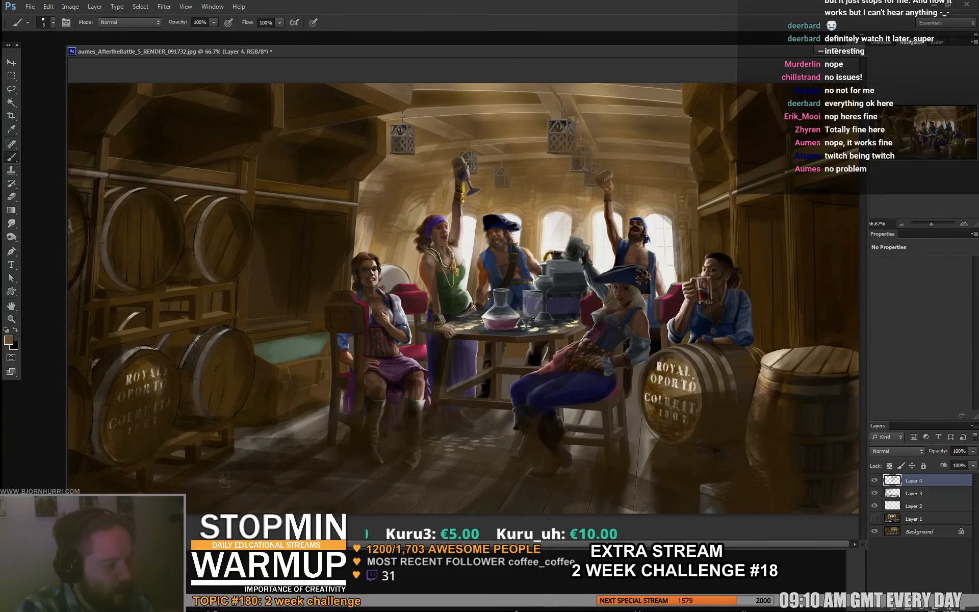
{"action": "key", "text": "ctrl+plus"}
{"action": "key", "text": "ctrl+plus"}
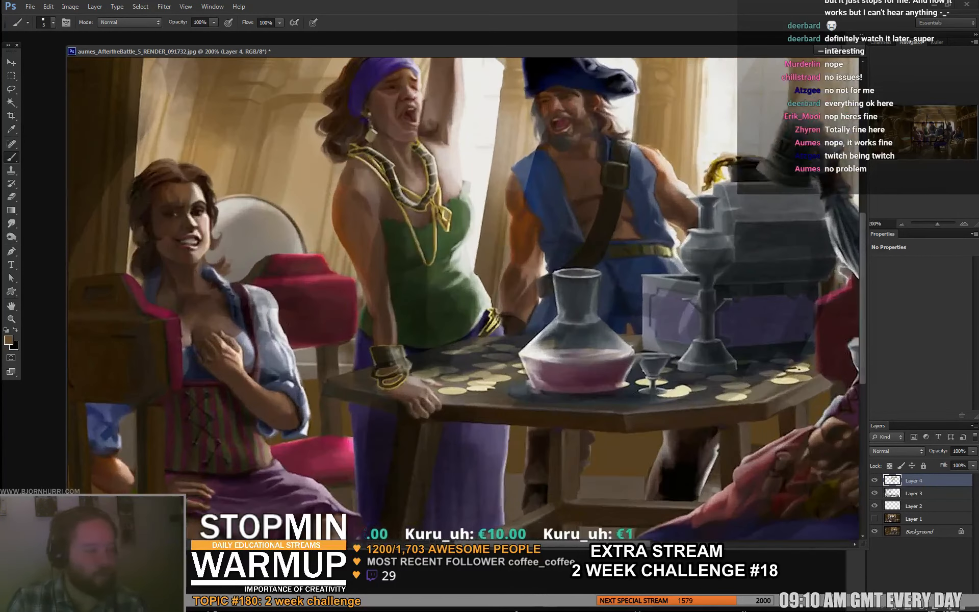
{"action": "left_click_drag", "start_coordinate": [444, 285], "coordinate": [570, 274]}
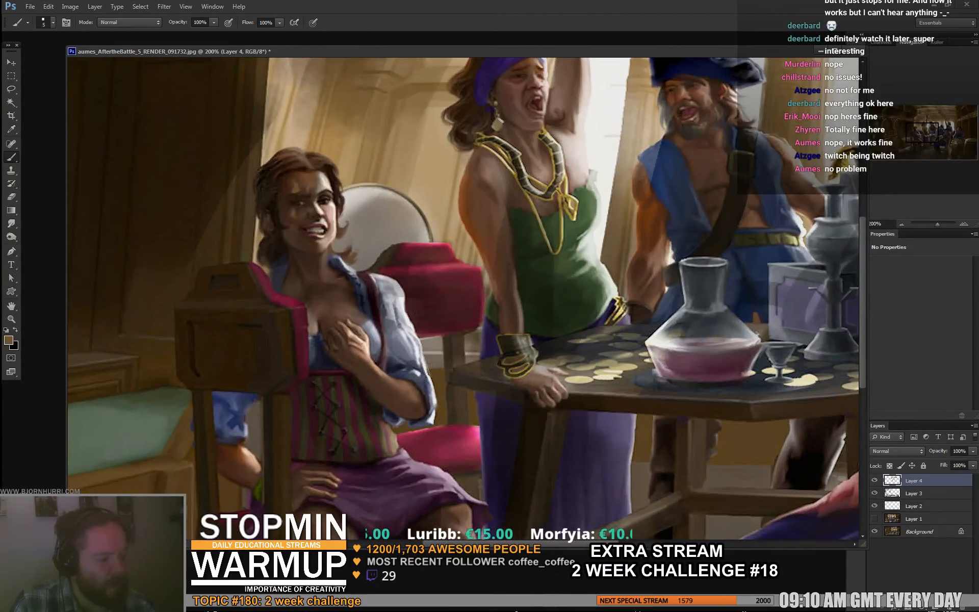
{"action": "left_click_drag", "start_coordinate": [449, 286], "coordinate": [463, 283]}
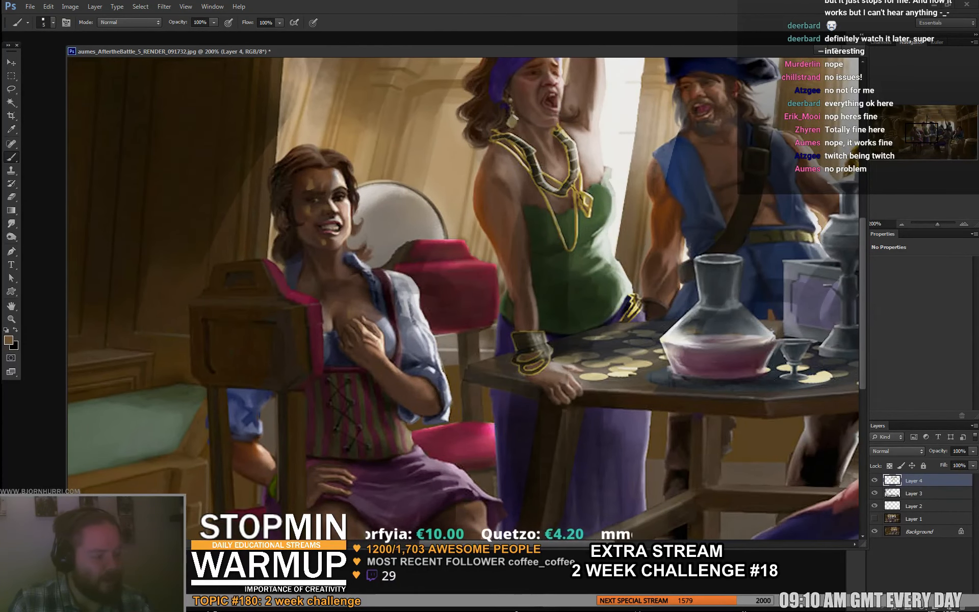
{"action": "key", "text": "ctrl+minus"}
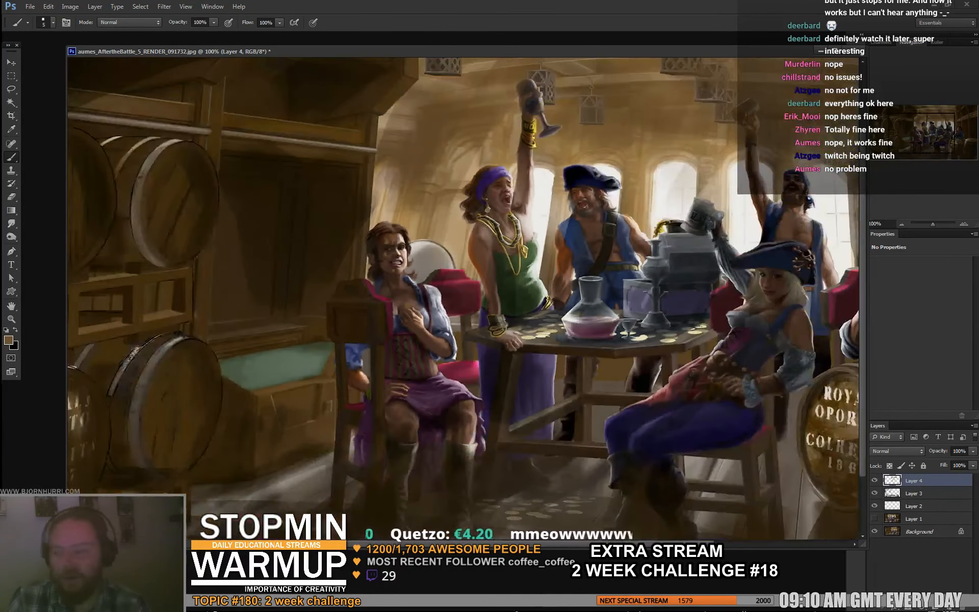
{"action": "key", "text": "ctrl+minus"}
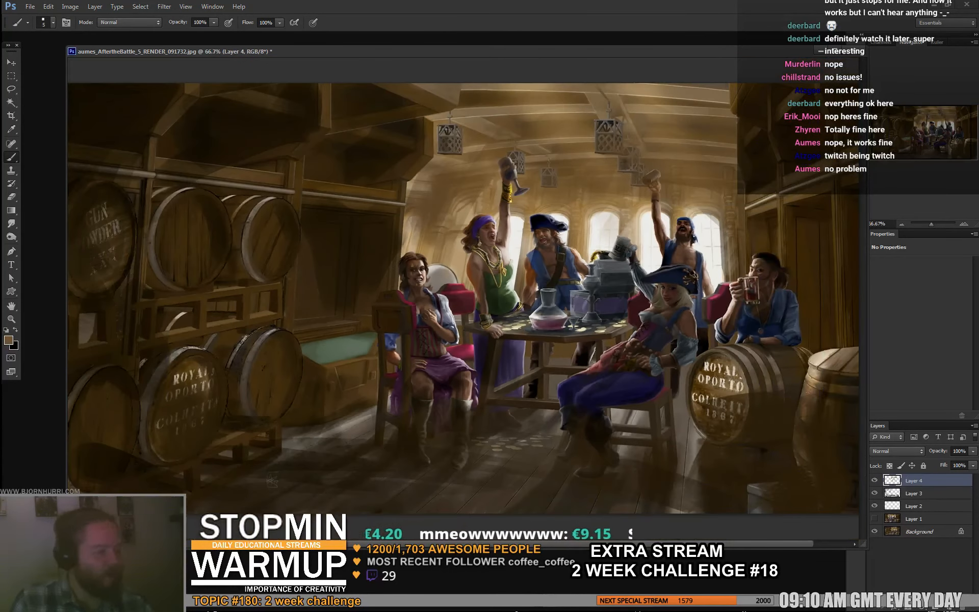
- Set the brush to 9 px and touch up the standing pirates and raised mugs with sampled brown tones
{"action": "right_click", "coordinate": [539, 232]}
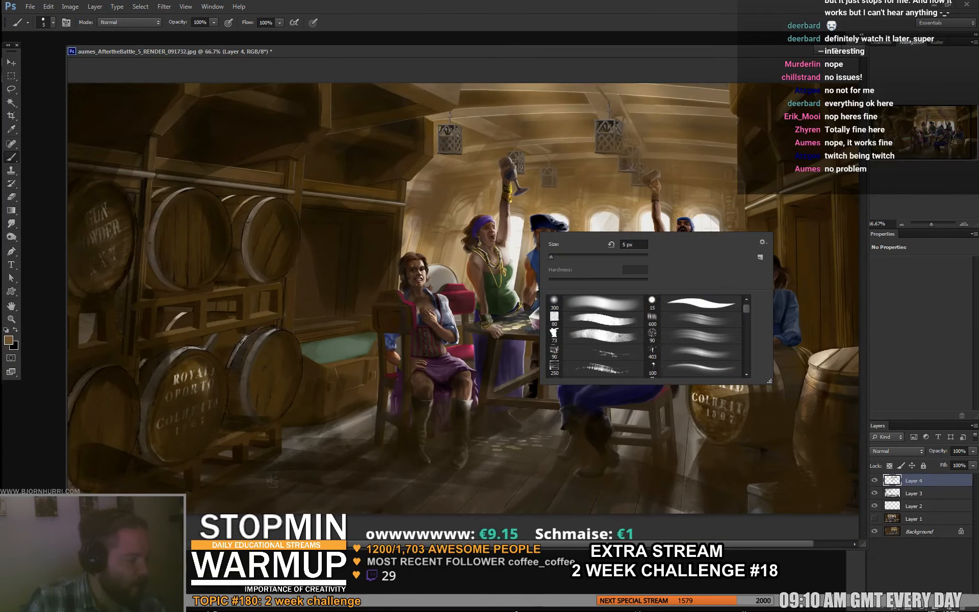
{"action": "left_click_drag", "start_coordinate": [549, 254], "coordinate": [552, 254]}
{"action": "key", "text": "Return"}
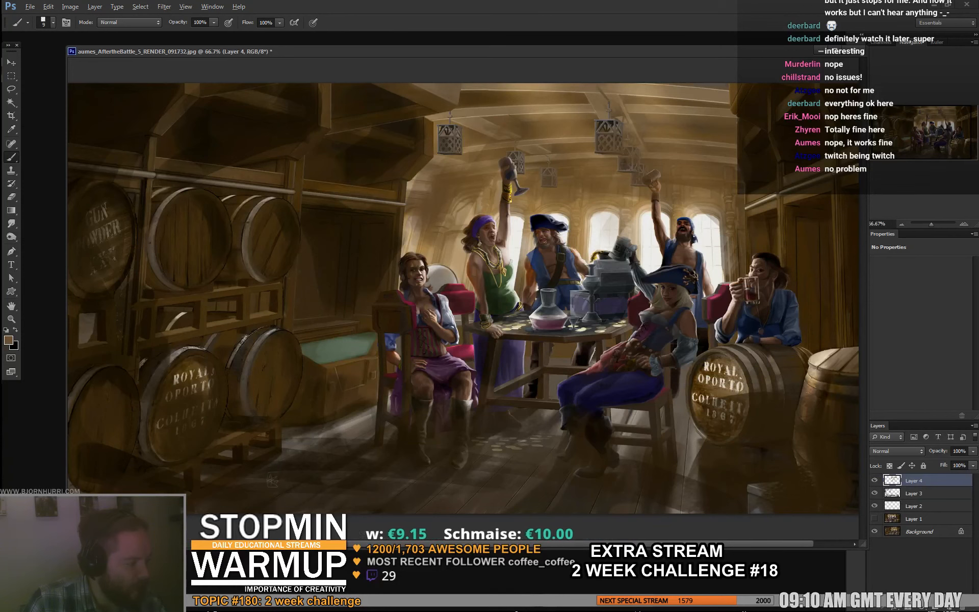
{"action": "left_click", "coordinate": [573, 200], "text": "alt"}
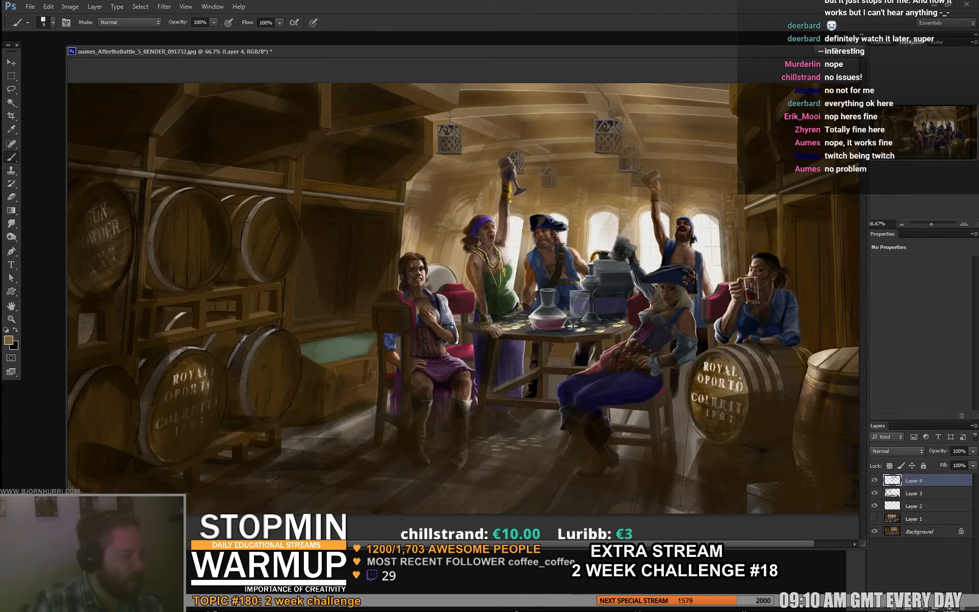
- Brush haze around the middle standing pirate and flask at 42 px, cleaning the edges with a 7 px eraser
{"action": "right_click", "coordinate": [557, 260]}
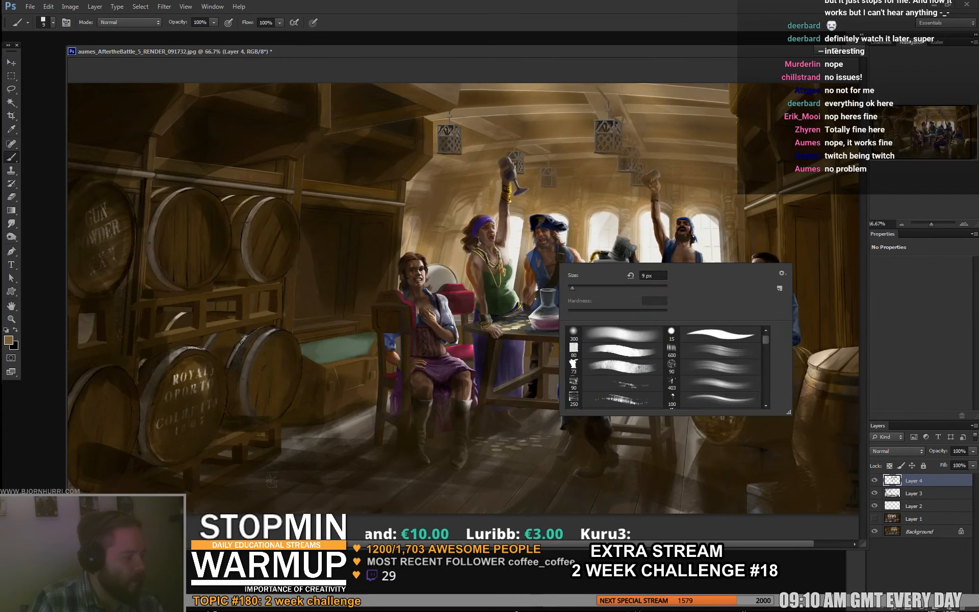
{"action": "left_click", "coordinate": [588, 283]}
{"action": "left_click", "coordinate": [537, 265]}
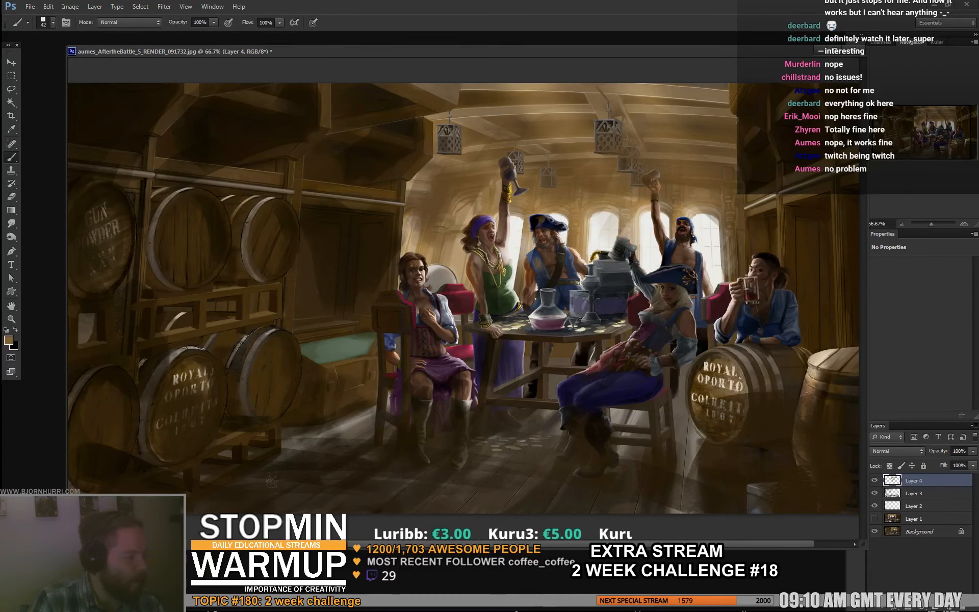
{"action": "key", "text": "e"}
{"action": "right_click", "coordinate": [561, 264]}
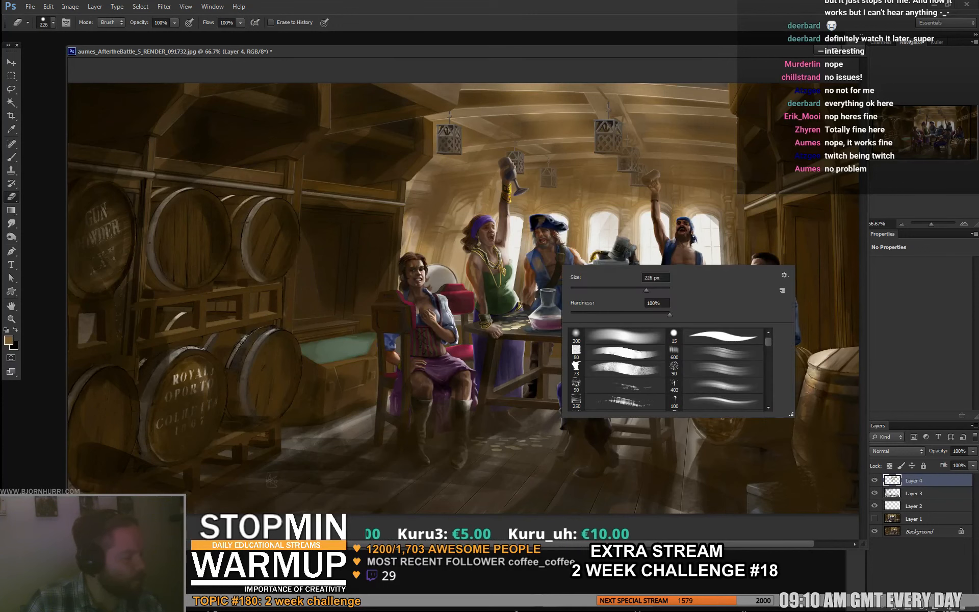
{"action": "left_click", "coordinate": [574, 289]}
{"action": "left_click", "coordinate": [546, 278]}
{"action": "key", "text": "b"}
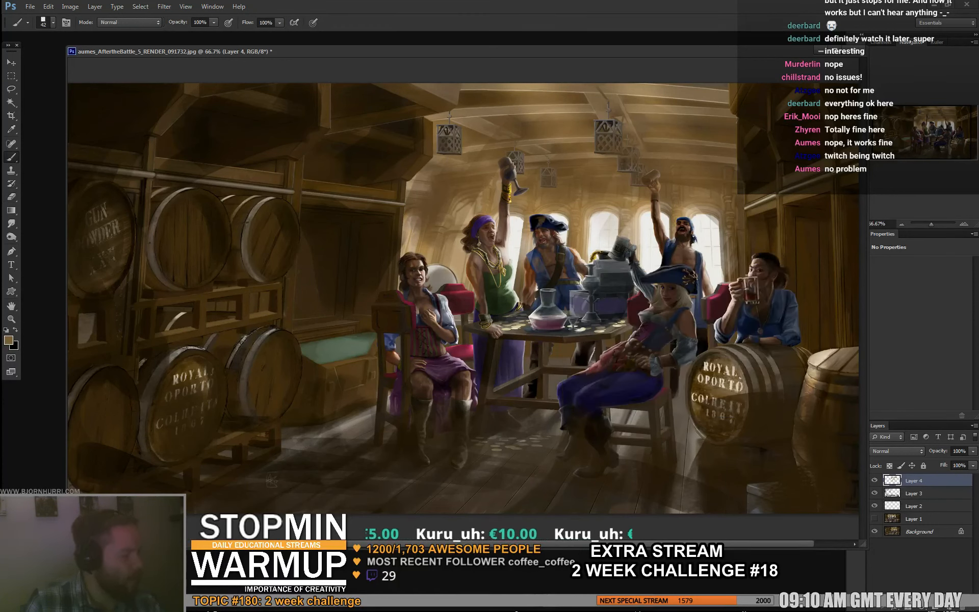
{"action": "right_click", "coordinate": [546, 305]}
{"action": "key", "text": "e"}
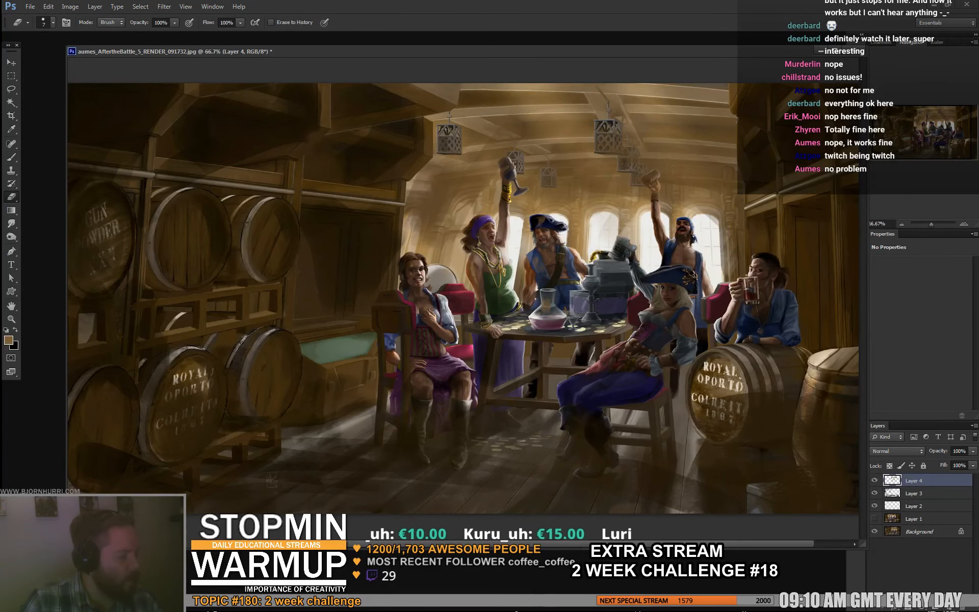
{"action": "key", "text": "b"}
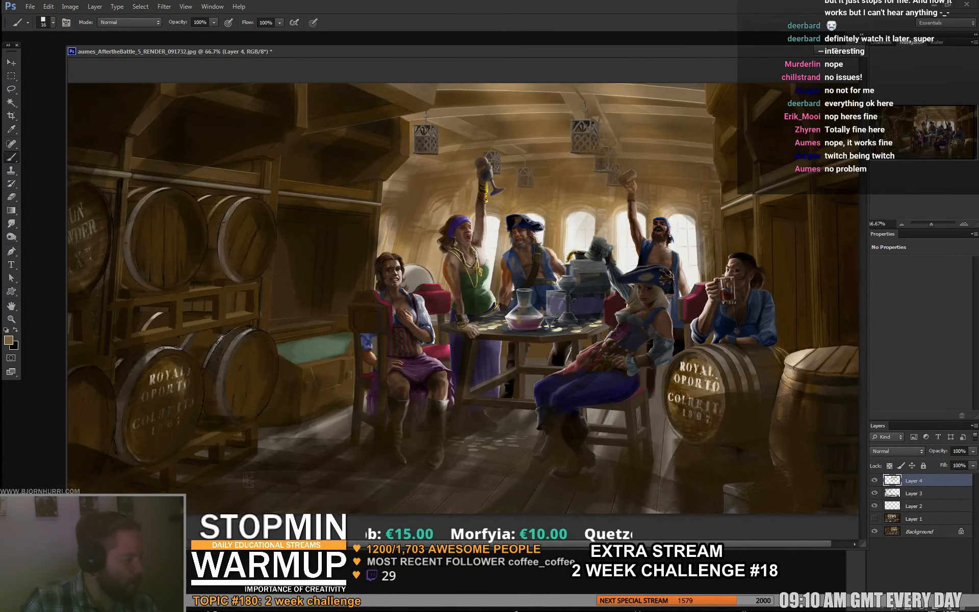
- Refine the blonde pirate's hat and blue trousers, alternating a 16 px brush with the 7 px eraser
{"action": "key", "text": "e"}
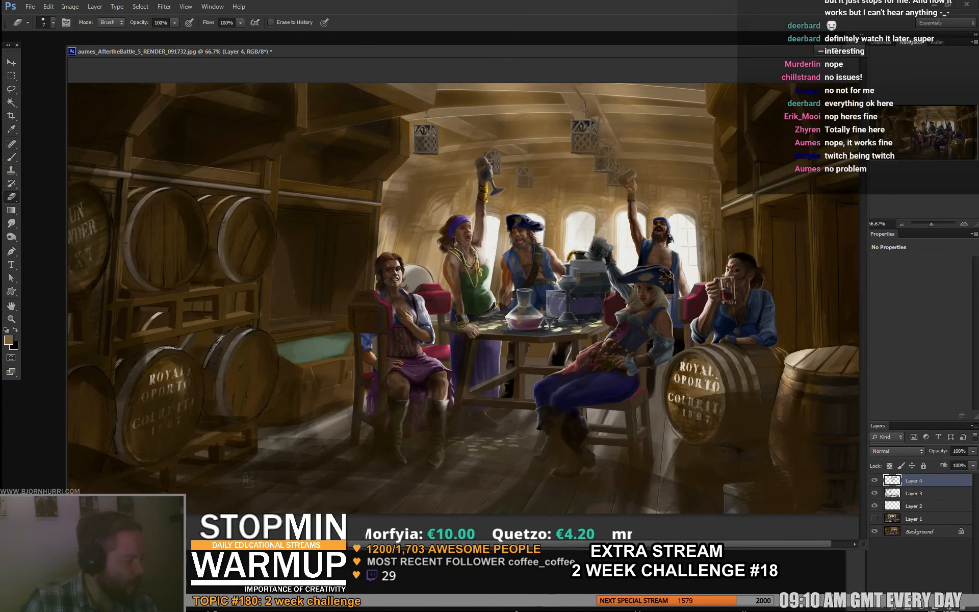
{"action": "key", "text": "b"}
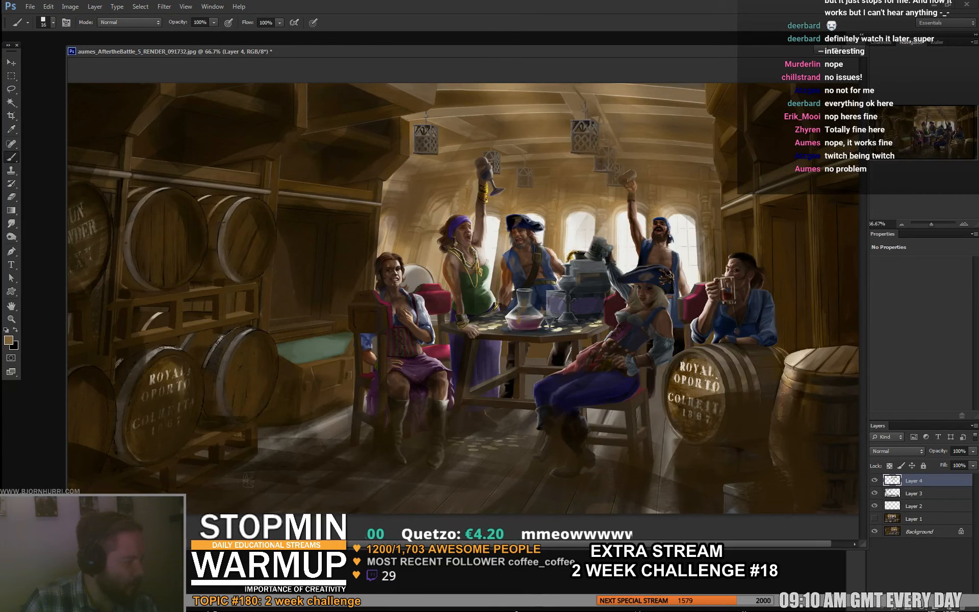
{"action": "key", "text": "e"}
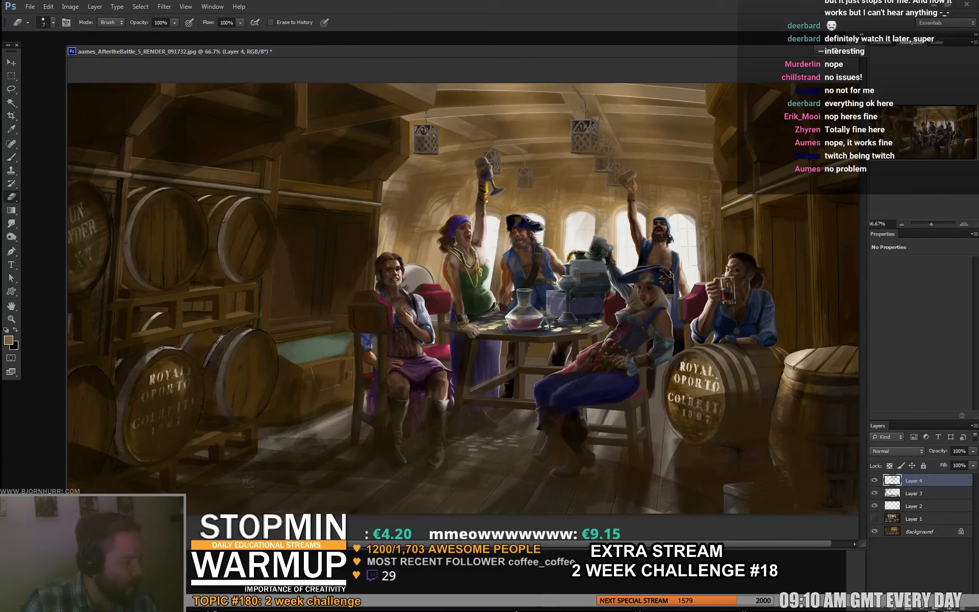
{"action": "key", "text": "b"}
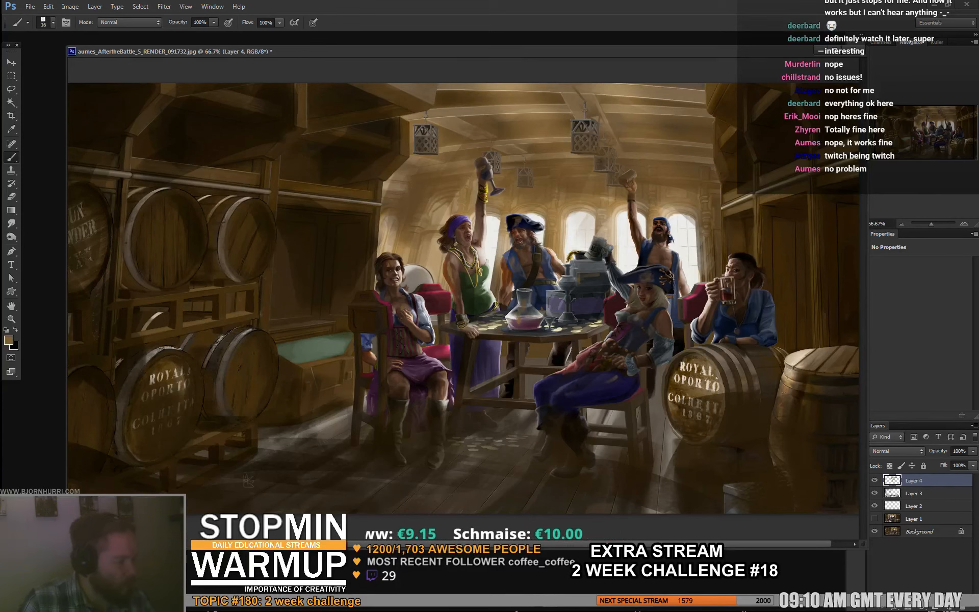
{"action": "key", "text": "e"}
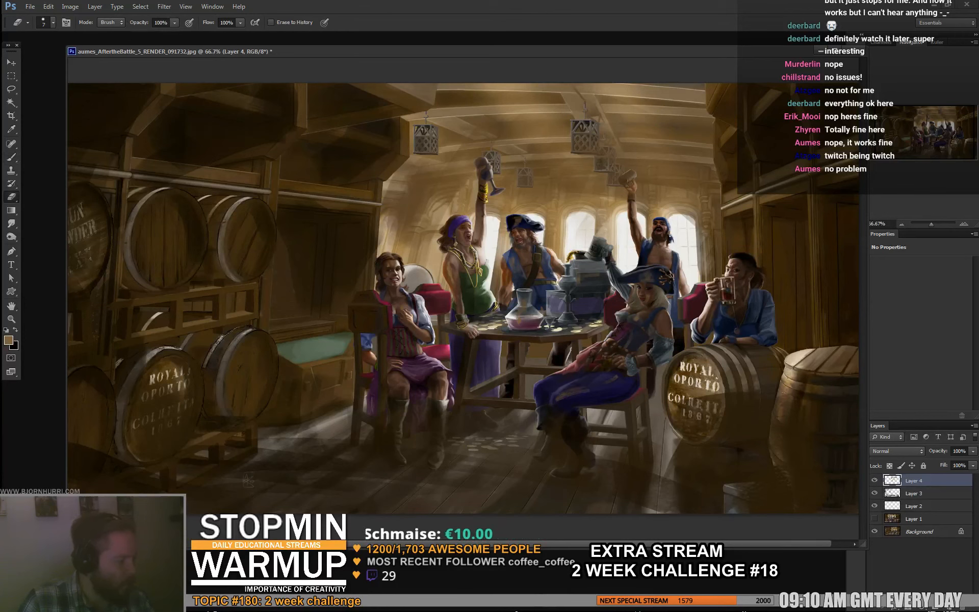
{"action": "key", "text": "b"}
{"action": "key", "text": "e"}
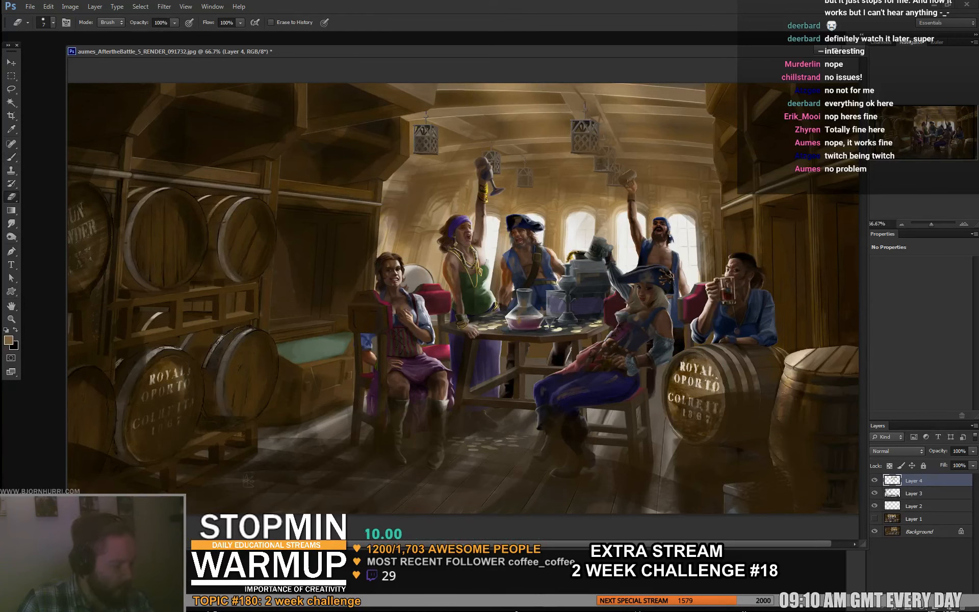
{"action": "key", "text": "b"}
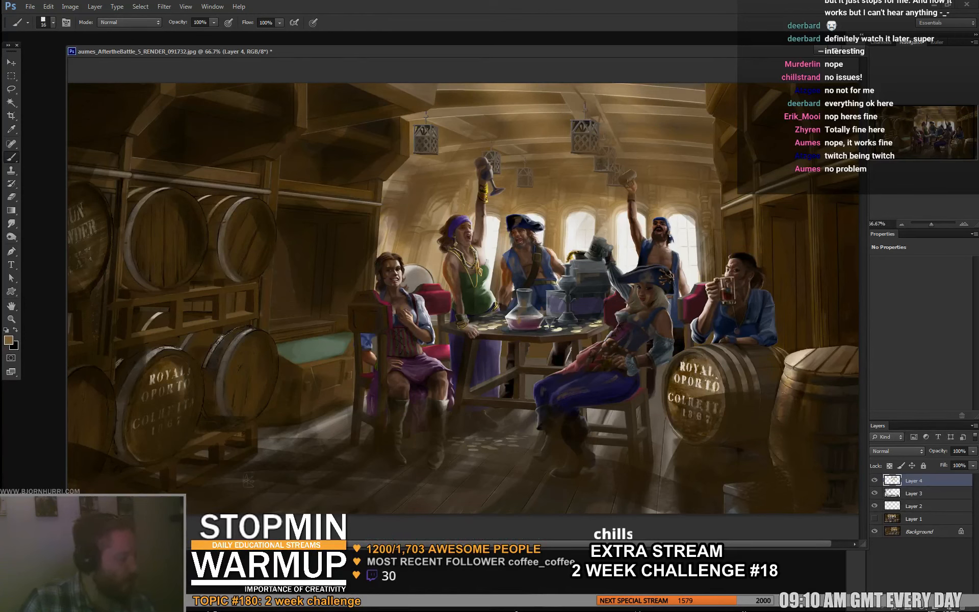
- Switch to the full-screen view and keep refining the blonde pirate and her boots with the 16 px brush and eraser
{"action": "left_click_drag", "start_coordinate": [459, 306], "coordinate": [499, 306]}
{"action": "key", "text": "f"}
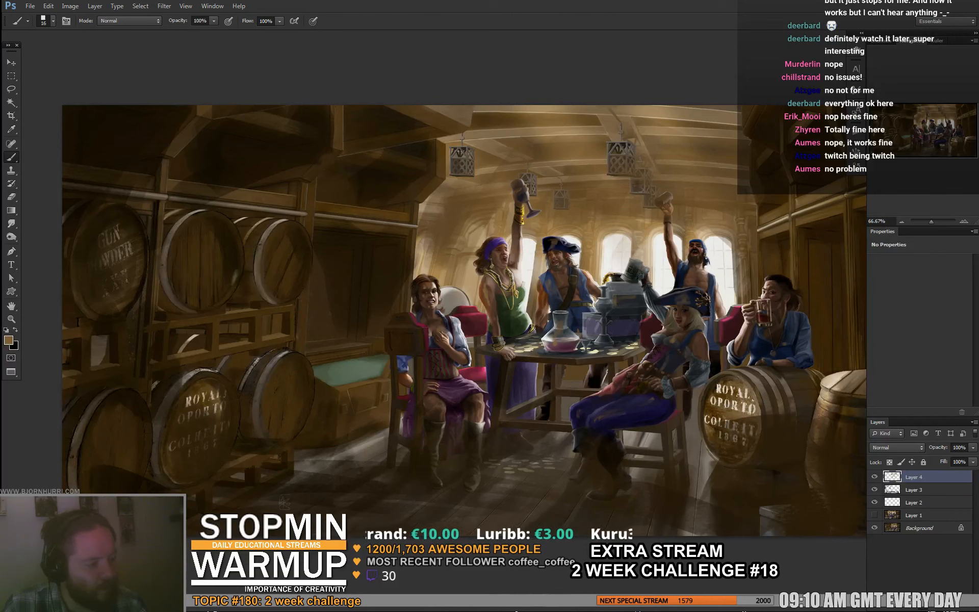
{"action": "key", "text": "e"}
{"action": "key", "text": "b"}
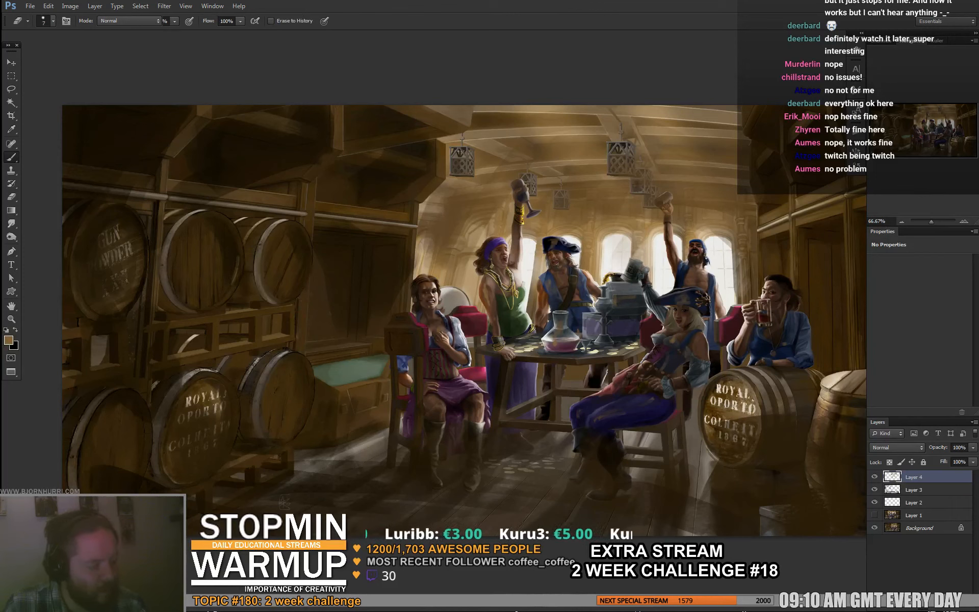
{"action": "key", "text": "e"}
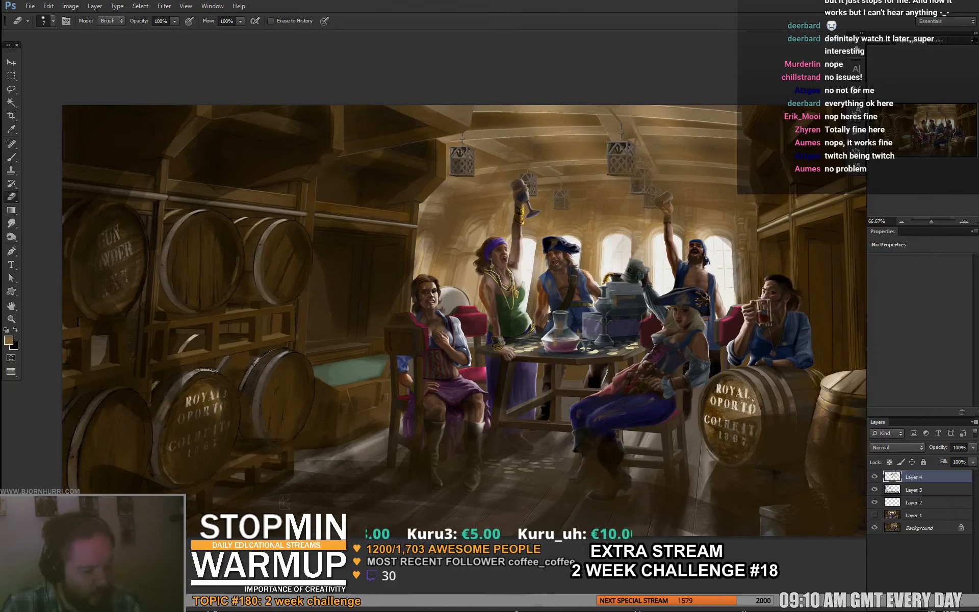
{"action": "key", "text": "b"}
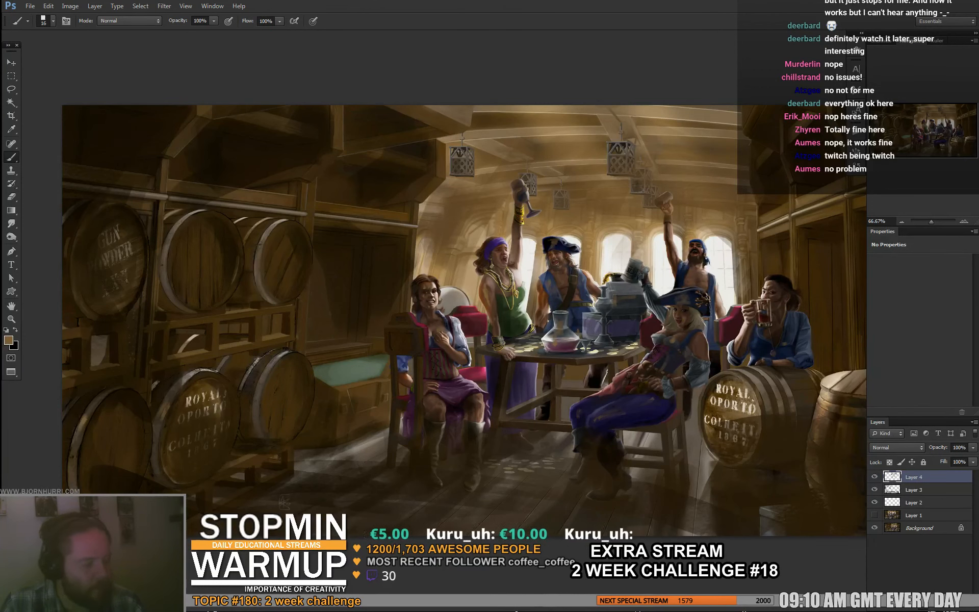
{"action": "left_click_drag", "start_coordinate": [464, 321], "coordinate": [440, 313]}
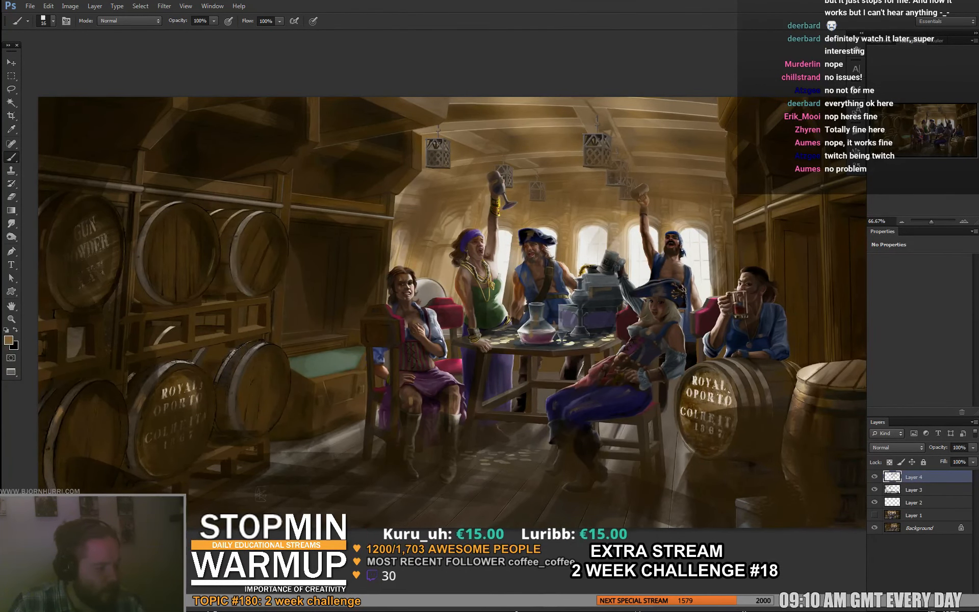
- Touch up the seated pirate in the red vest and the chair, alternating a 47 px brush with the 7 px eraser
{"action": "right_click", "coordinate": [431, 352]}
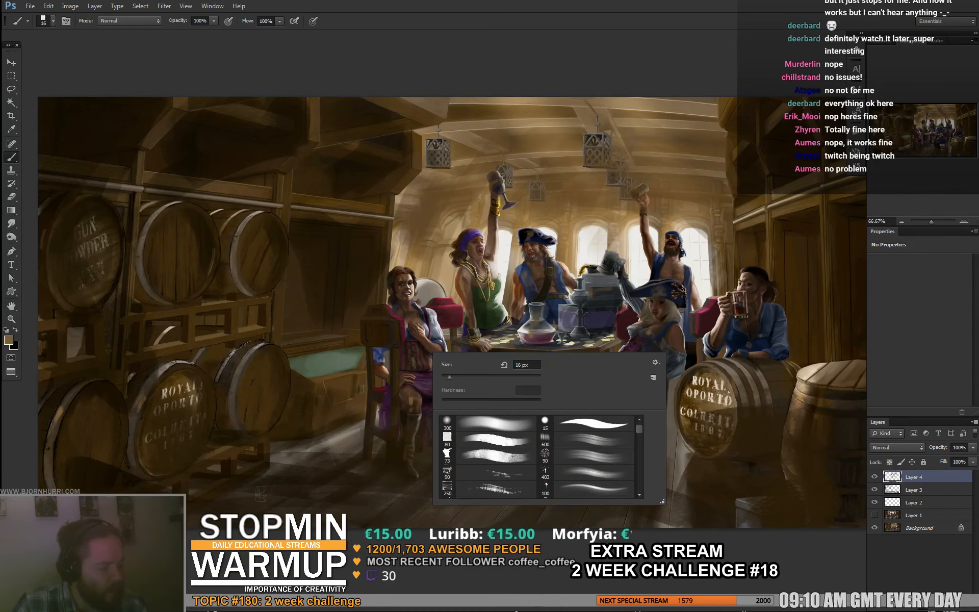
{"action": "left_click_drag", "start_coordinate": [514, 366], "coordinate": [535, 365]}
{"action": "key", "text": "Return"}
{"action": "key", "text": "e"}
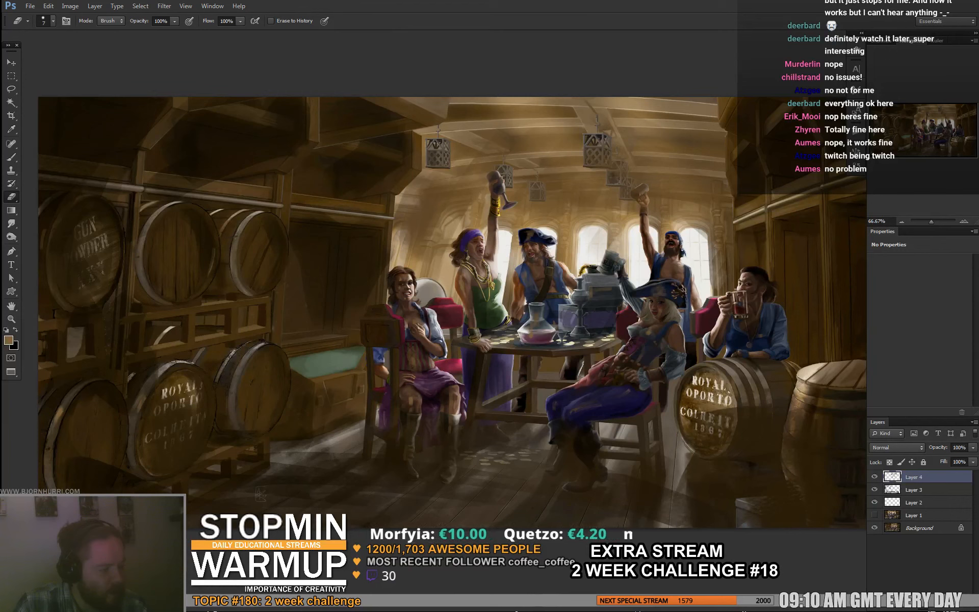
{"action": "key", "text": "b"}
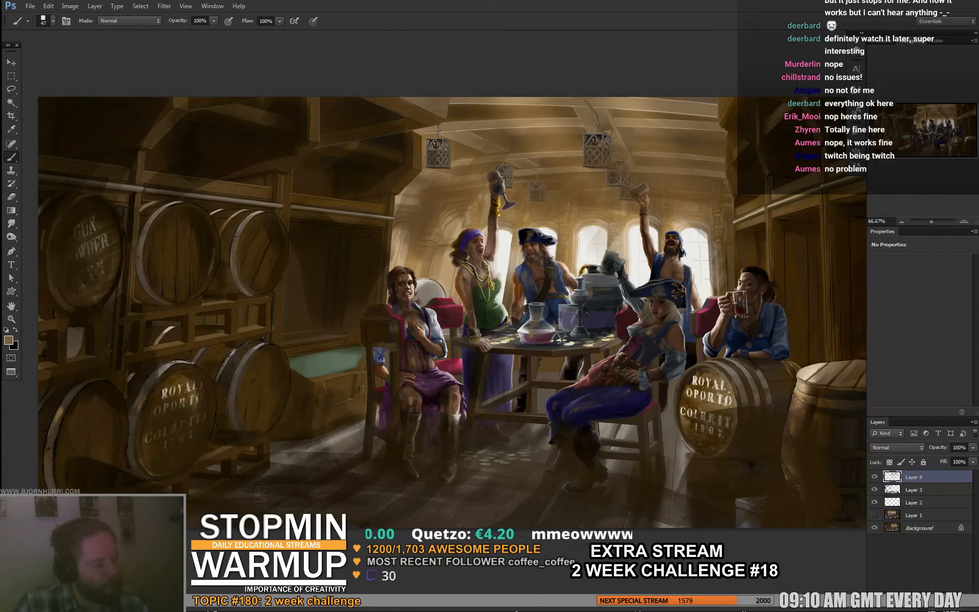
{"action": "key", "text": "e"}
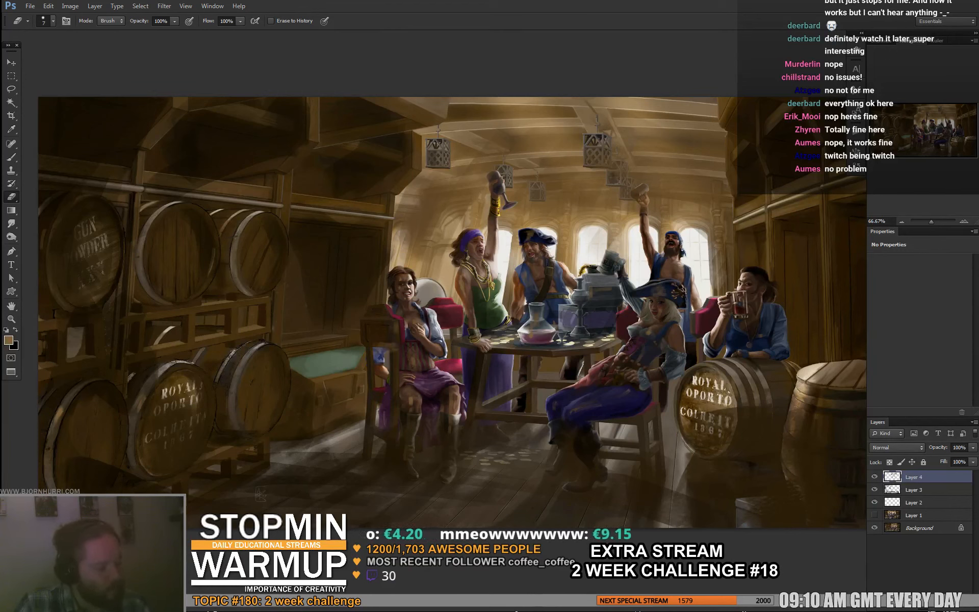
{"action": "key", "text": "b"}
- Refine the seated and standing pirates with the brush at 5 px and 16 px, cleaning edges with the 7 px eraser
{"action": "right_click", "coordinate": [425, 306]}
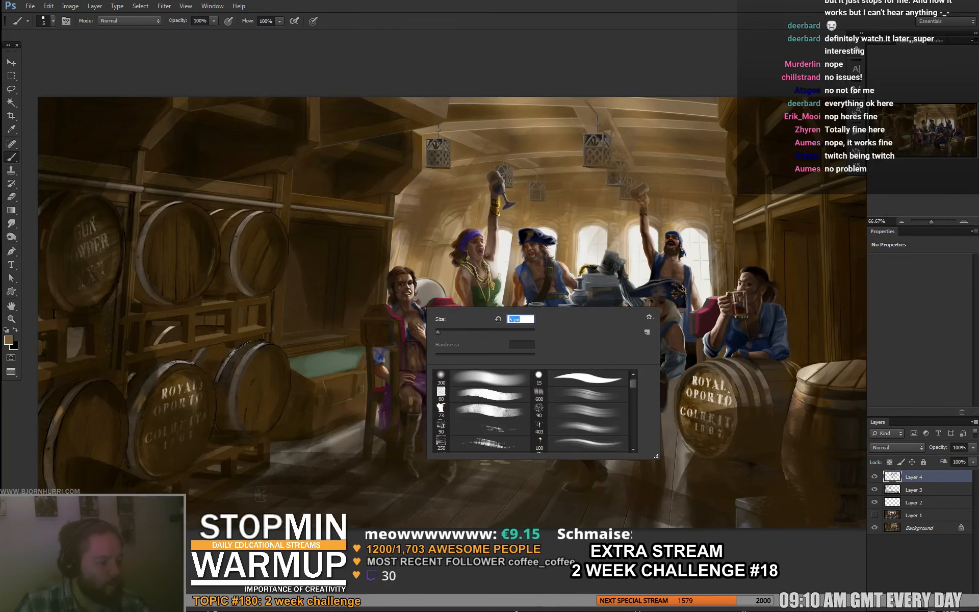
{"action": "key", "text": "Return"}
{"action": "left_click_drag", "start_coordinate": [449, 306], "coordinate": [407, 309]}
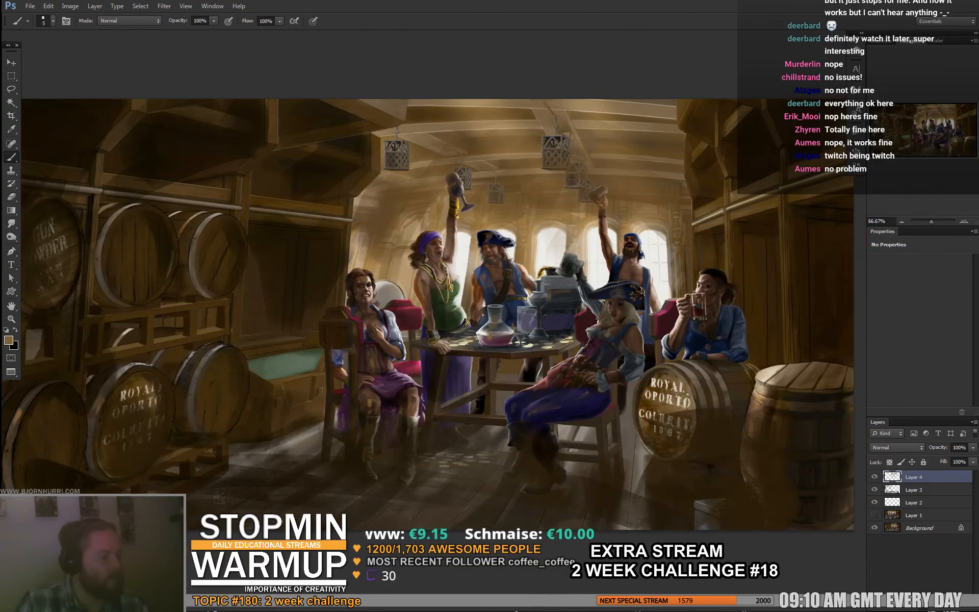
{"action": "right_click", "coordinate": [466, 265]}
{"action": "key", "text": "Return"}
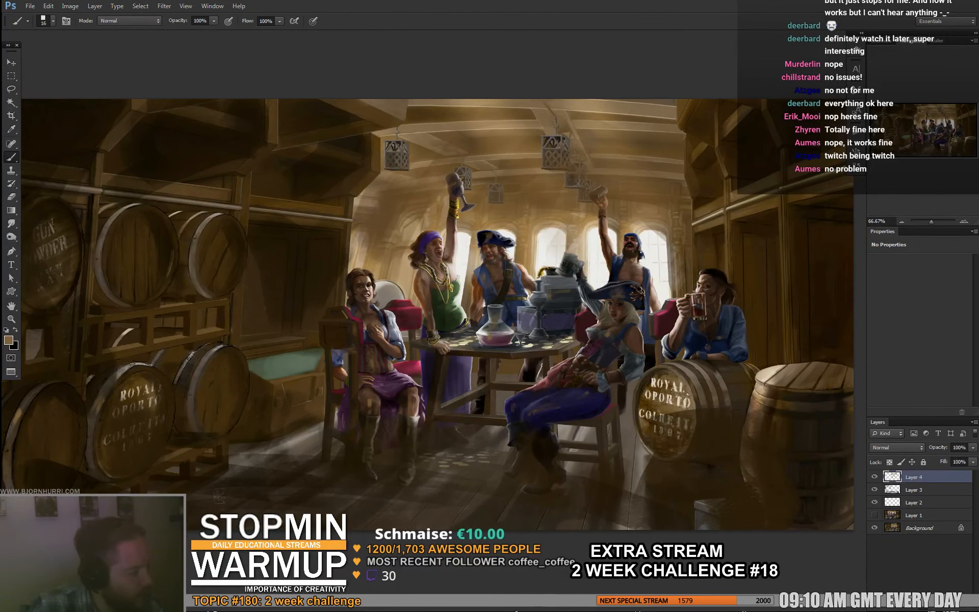
{"action": "key", "text": "e"}
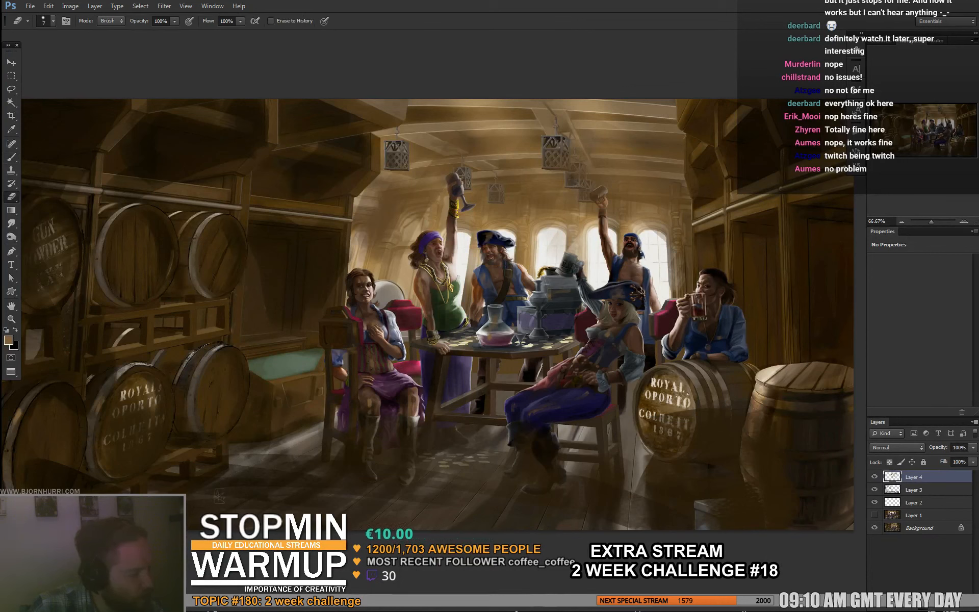
- Set the brush to 9 px and retouch the standing pirates with dark and sampled brown tones, cleaning edges with the 7 px eraser
{"action": "key", "text": "b"}
{"action": "right_click", "coordinate": [433, 260]}
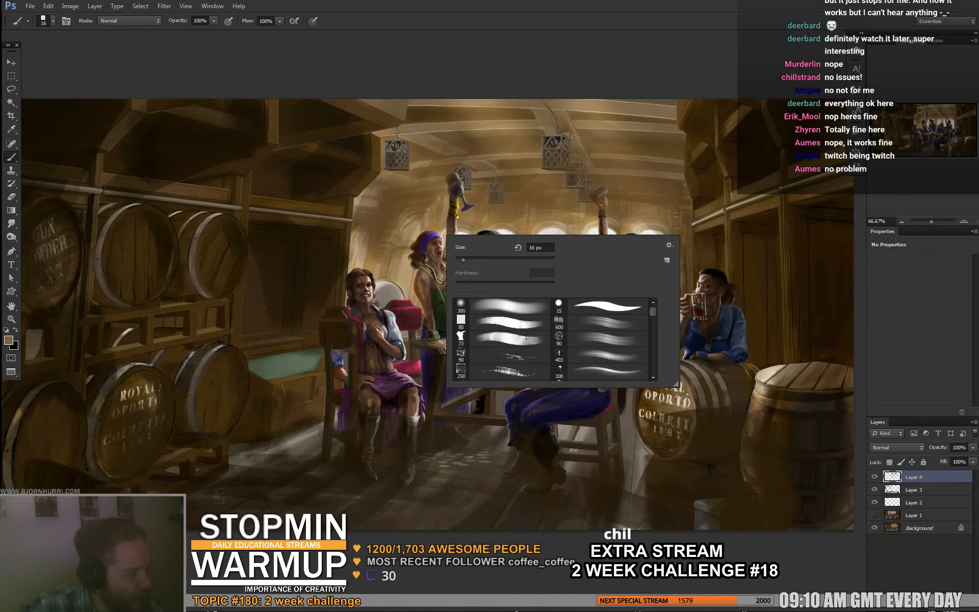
{"action": "key", "text": "Return"}
{"action": "key", "text": "x"}
{"action": "left_click", "coordinate": [490, 241], "text": "alt"}
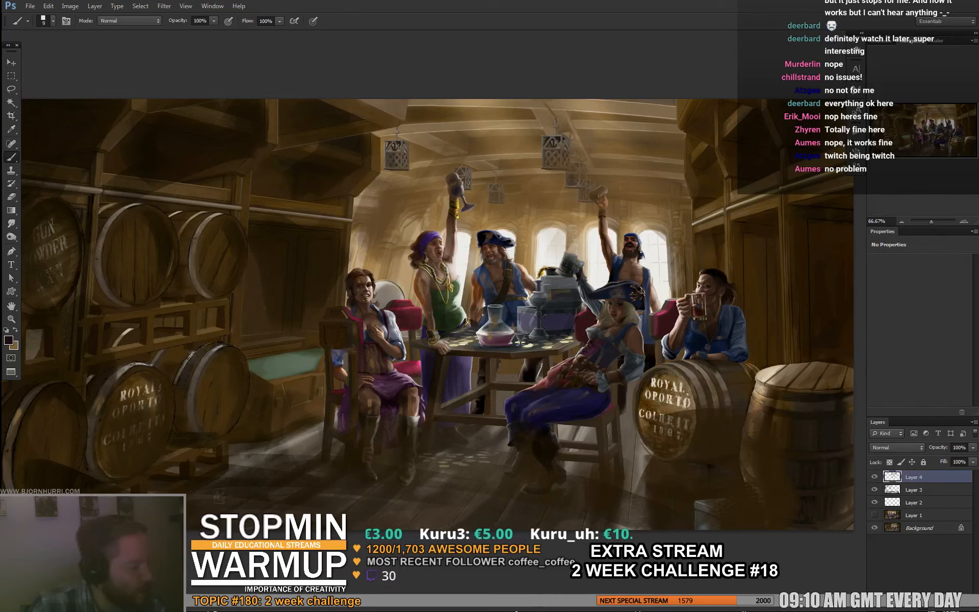
{"action": "key", "text": "e"}
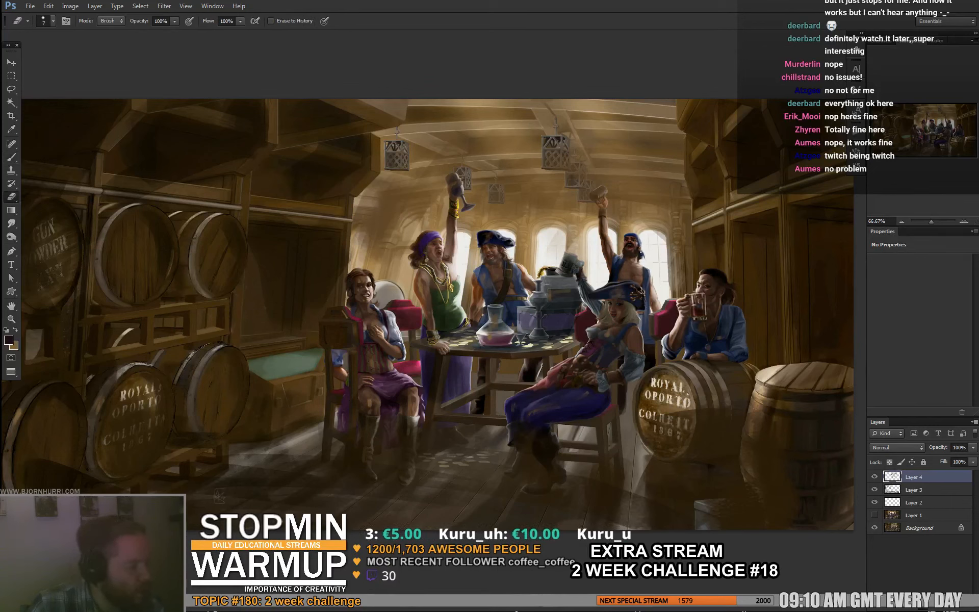
{"action": "key", "text": "b"}
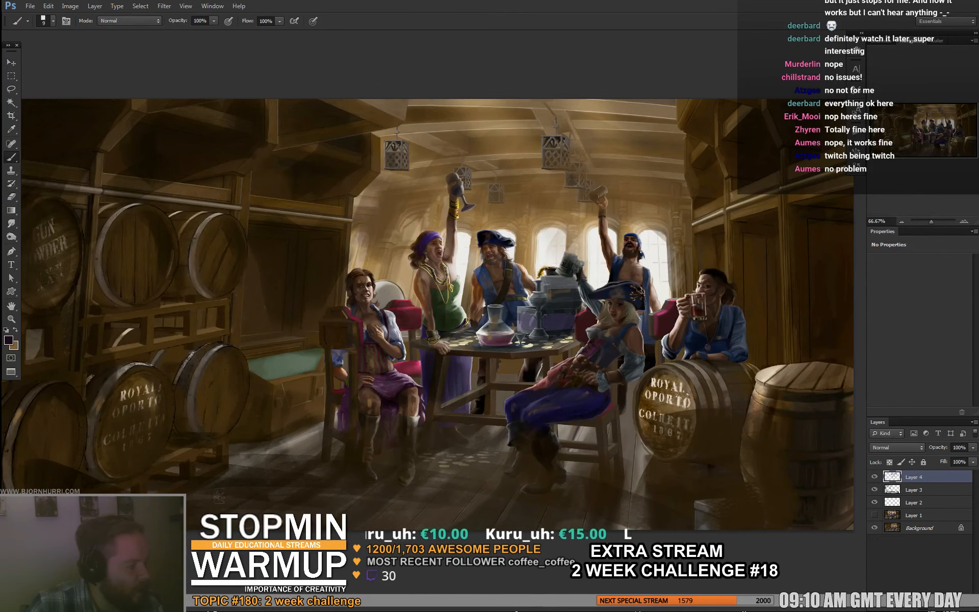
{"action": "key", "text": "ctrl+space"}
{"action": "left_click_drag", "start_coordinate": [518, 283], "coordinate": [515, 283]}
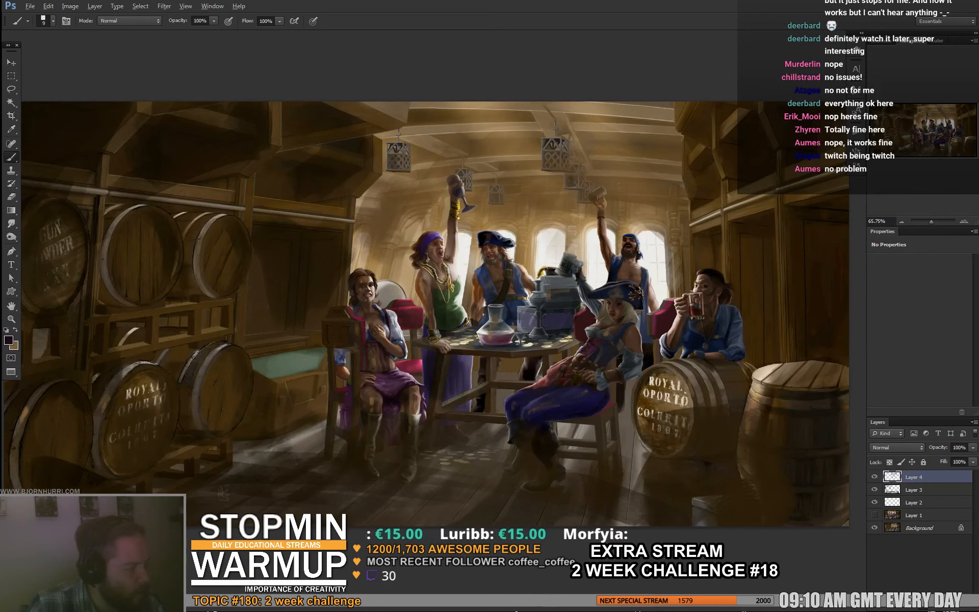
{"action": "left_click", "coordinate": [515, 214], "text": "alt"}
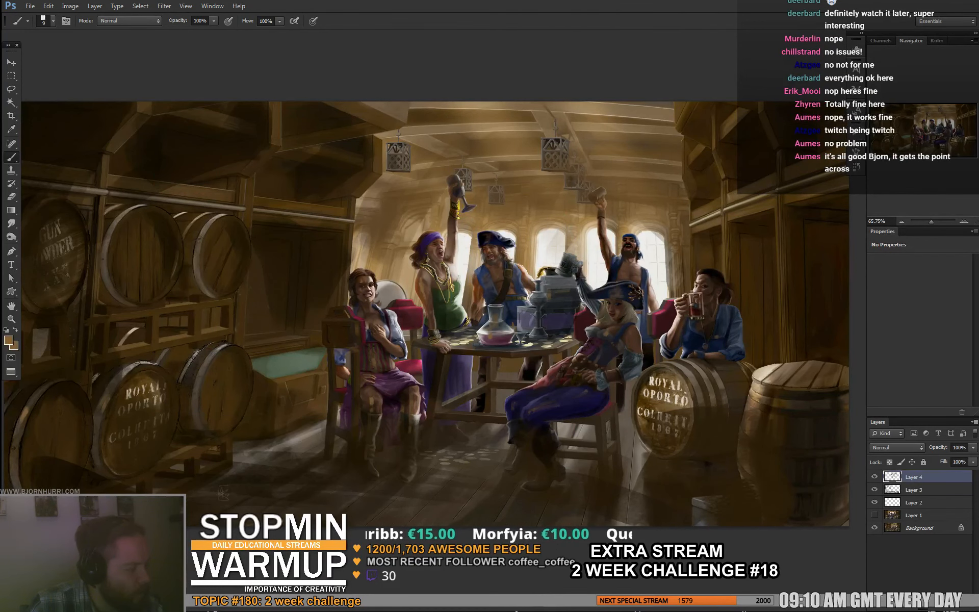
- Enlarge the brush to 75 px and sample the pale light of the ship's windows
{"action": "left_click_drag", "start_coordinate": [515, 306], "coordinate": [506, 290]}
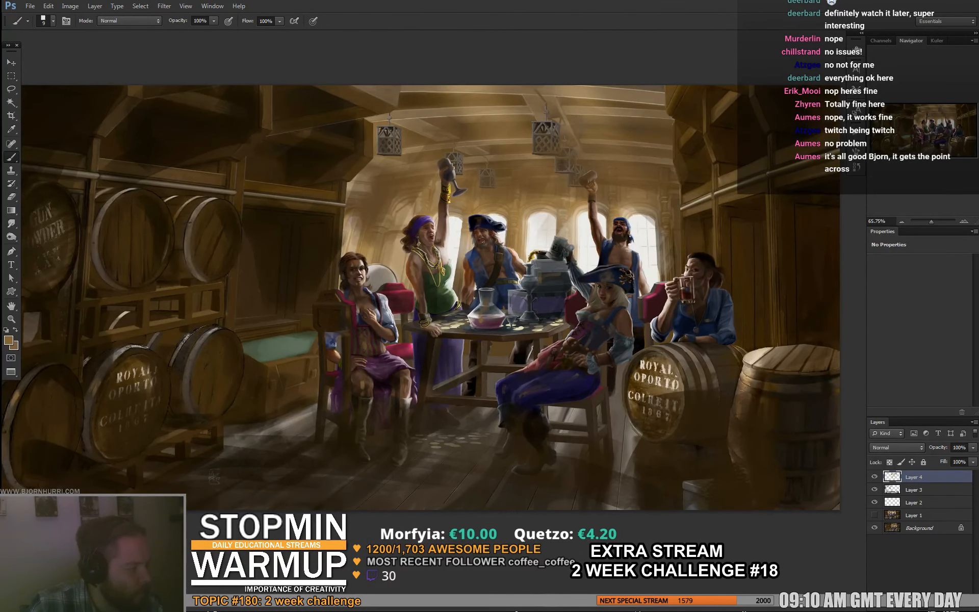
{"action": "left_click_drag", "start_coordinate": [564, 240], "coordinate": [511, 266]}
{"action": "right_click", "coordinate": [511, 266]}
{"action": "left_click", "coordinate": [553, 291]}
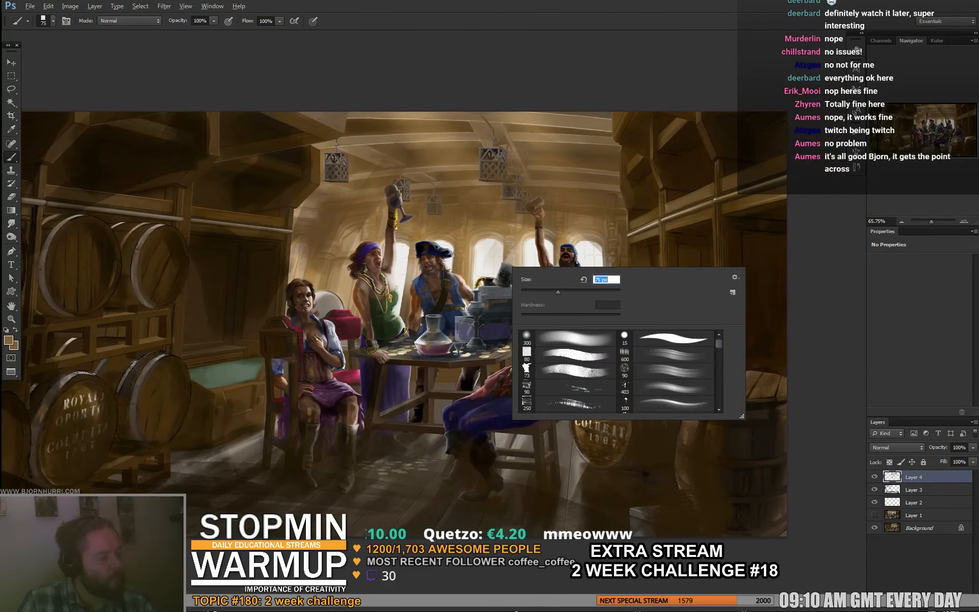
{"action": "left_click", "coordinate": [489, 261], "text": "alt"}
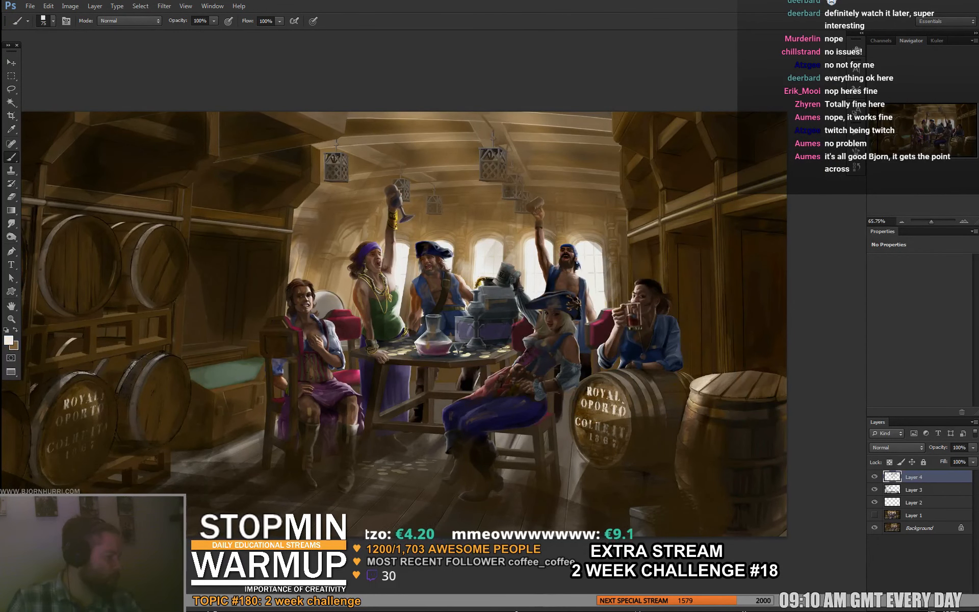
{"action": "left_click", "coordinate": [897, 448]}
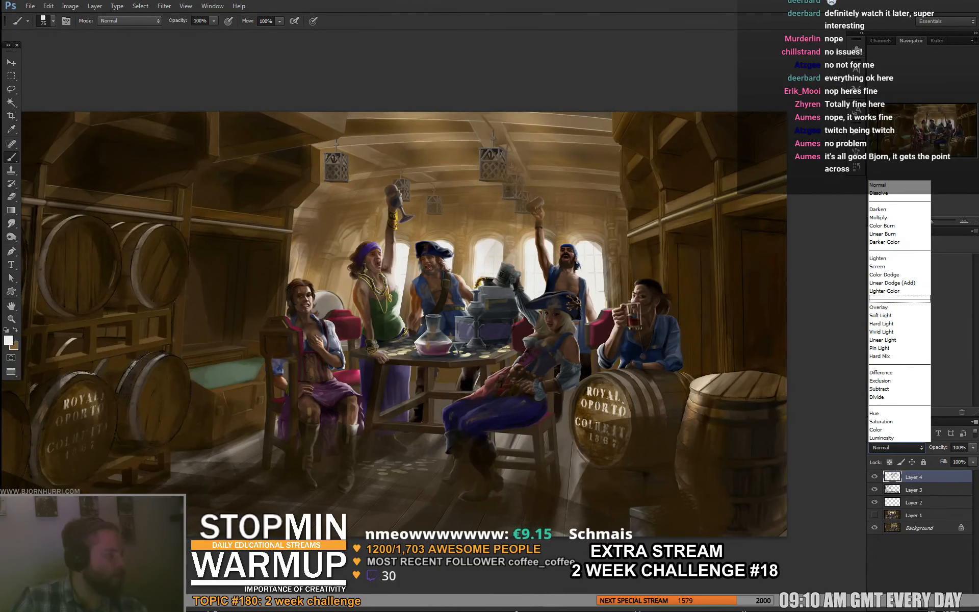
{"action": "left_click", "coordinate": [898, 273]}
{"action": "key", "text": "ctrl+z"}
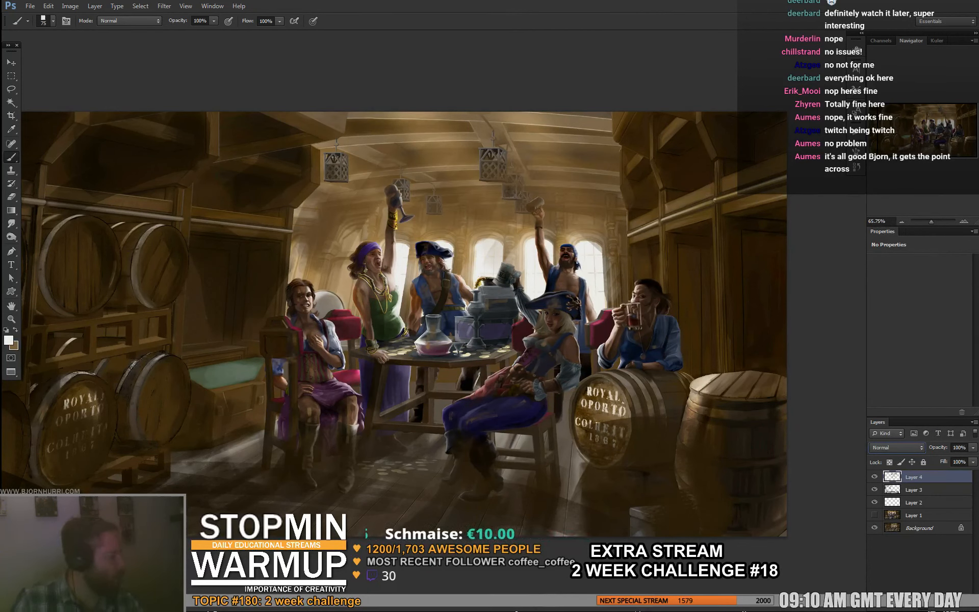
- Add a new layer above Layer 4 and set its blend mode to Color Dodge
{"action": "key", "text": "ctrl+shift+alt+n"}
{"action": "left_click", "coordinate": [896, 447]}
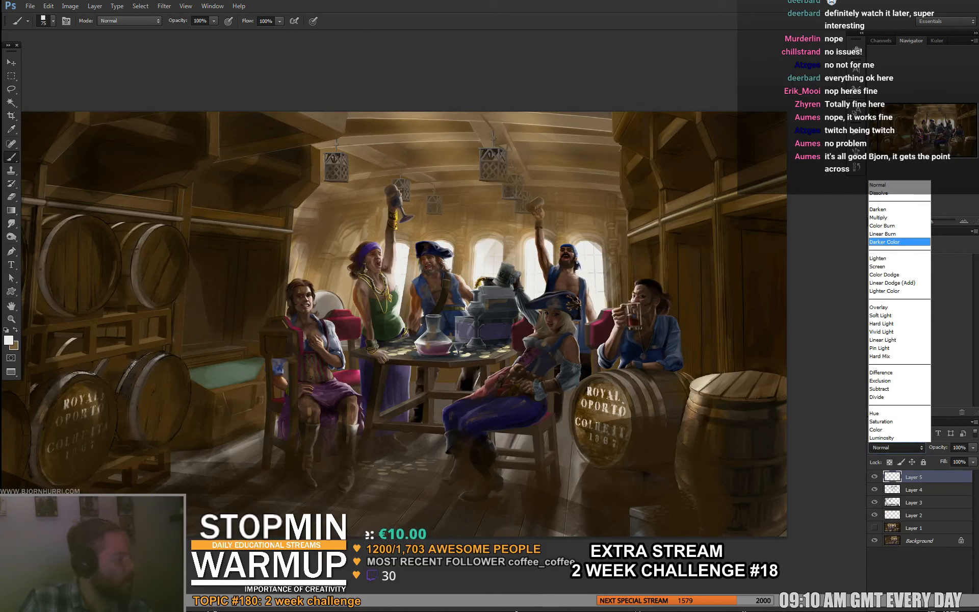
{"action": "left_click", "coordinate": [885, 275]}
- Sample a warm brown and brush a glow around the windows and pirates, reducing the brush from 75 px to 44 px and 17 px
{"action": "left_click", "coordinate": [499, 207], "text": "alt"}
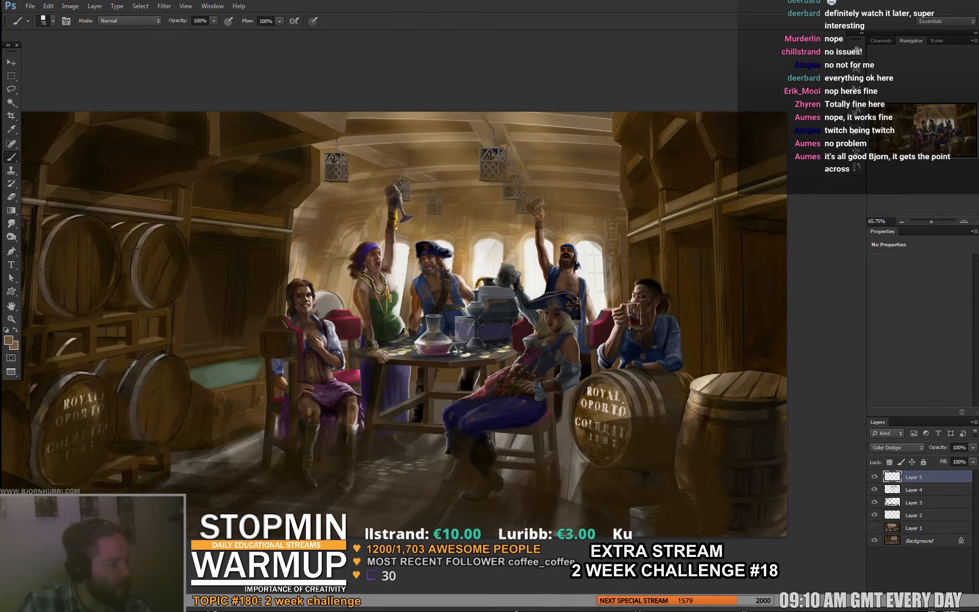
{"action": "left_click_drag", "start_coordinate": [459, 326], "coordinate": [430, 270]}
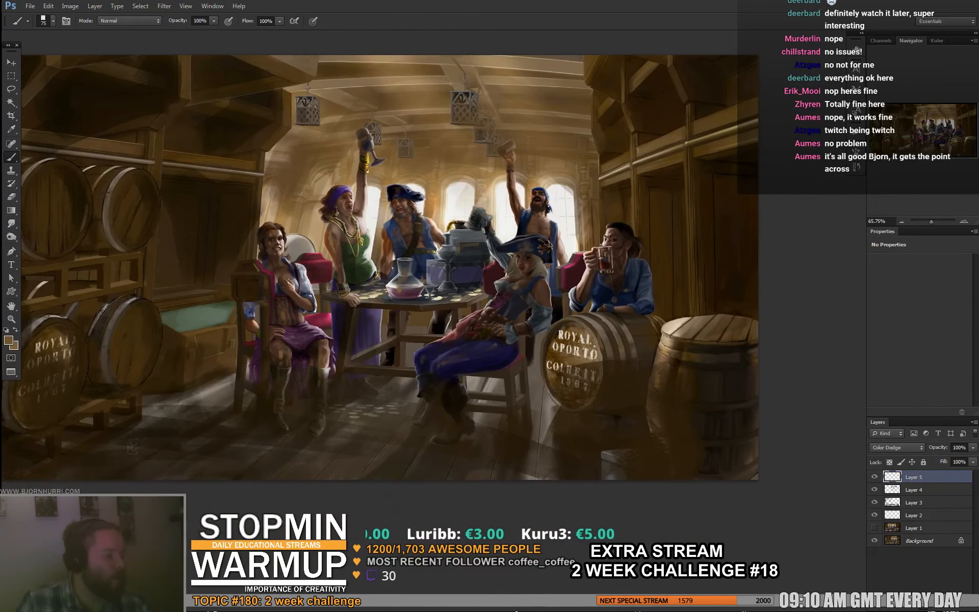
{"action": "right_click", "coordinate": [626, 286]}
{"action": "right_click", "coordinate": [553, 285], "text": "alt"}
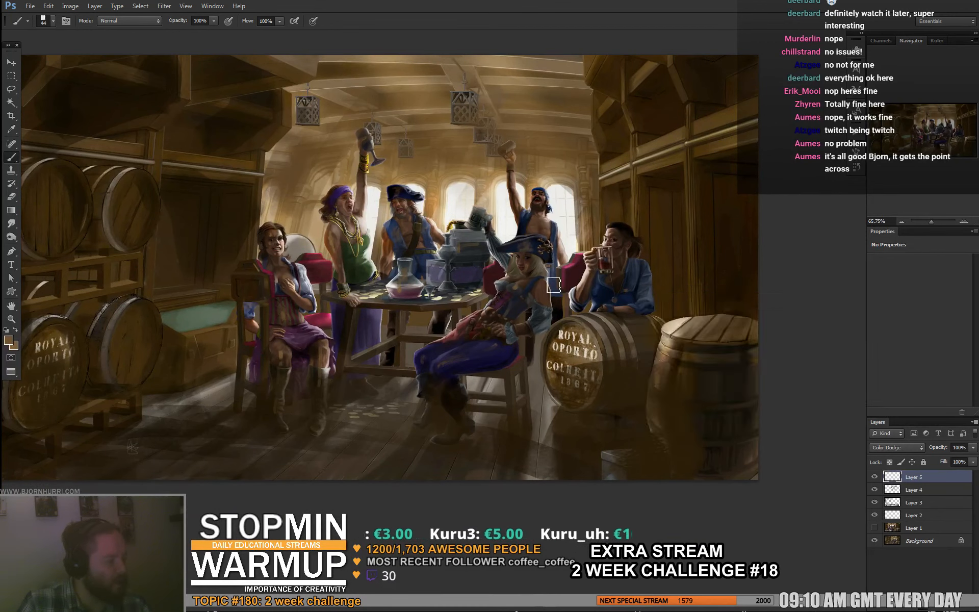
{"action": "right_click", "coordinate": [554, 285]}
{"action": "left_click", "coordinate": [586, 310]}
{"action": "key", "text": "Return"}
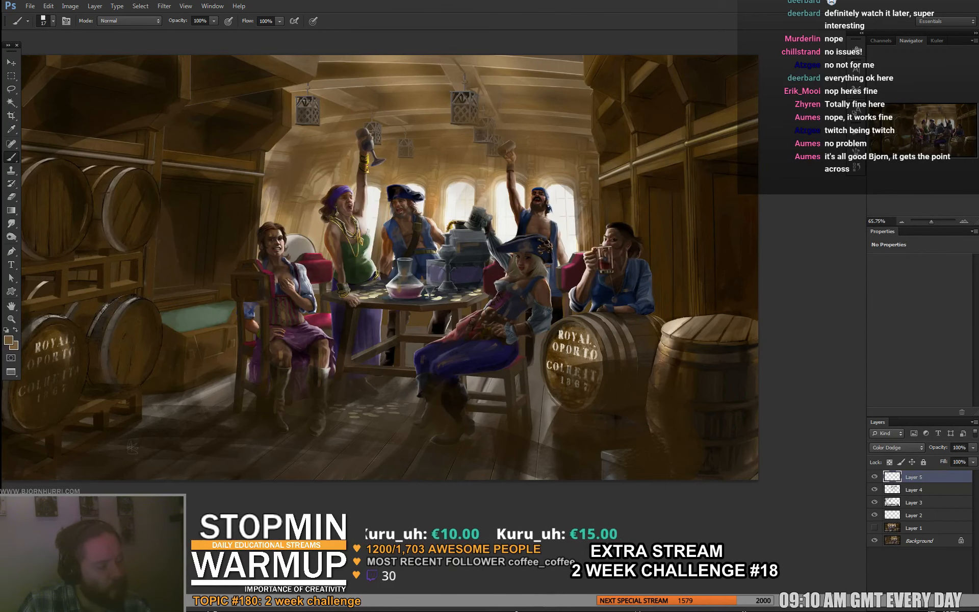
{"action": "left_click_drag", "start_coordinate": [561, 306], "coordinate": [519, 346]}
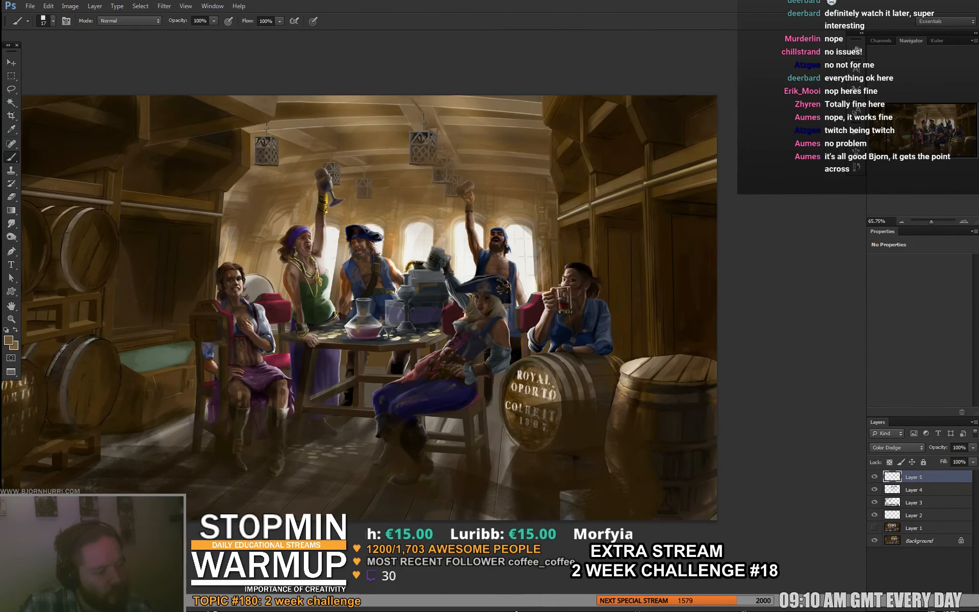
- Add Color Dodge light to the standing pirates around the table with the brush at 7 px and 23 px
{"action": "left_click_drag", "start_coordinate": [459, 306], "coordinate": [495, 314]}
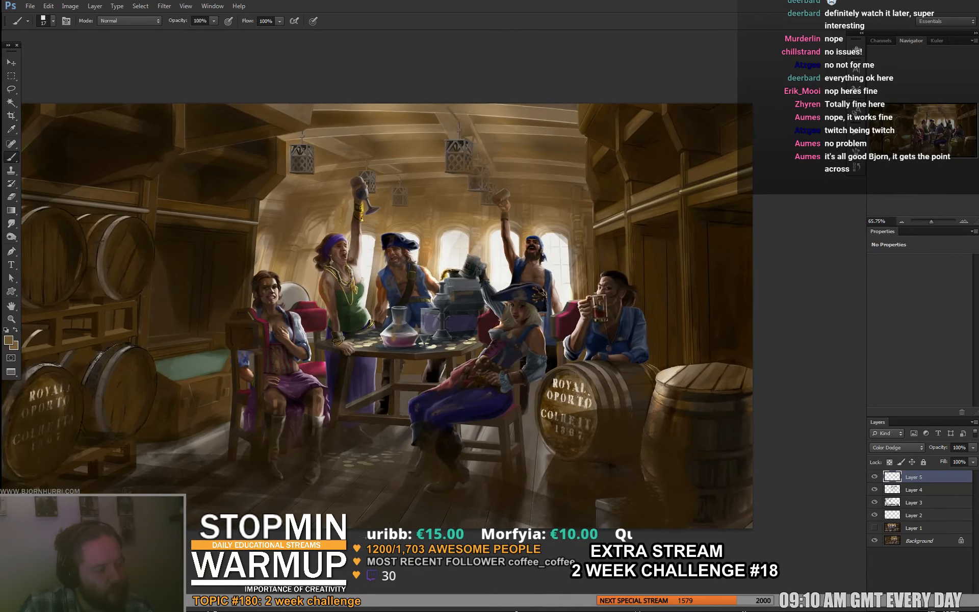
{"action": "right_click", "coordinate": [378, 281]}
{"action": "left_click_drag", "start_coordinate": [403, 305], "coordinate": [401, 305]}
{"action": "left_click", "coordinate": [382, 297]}
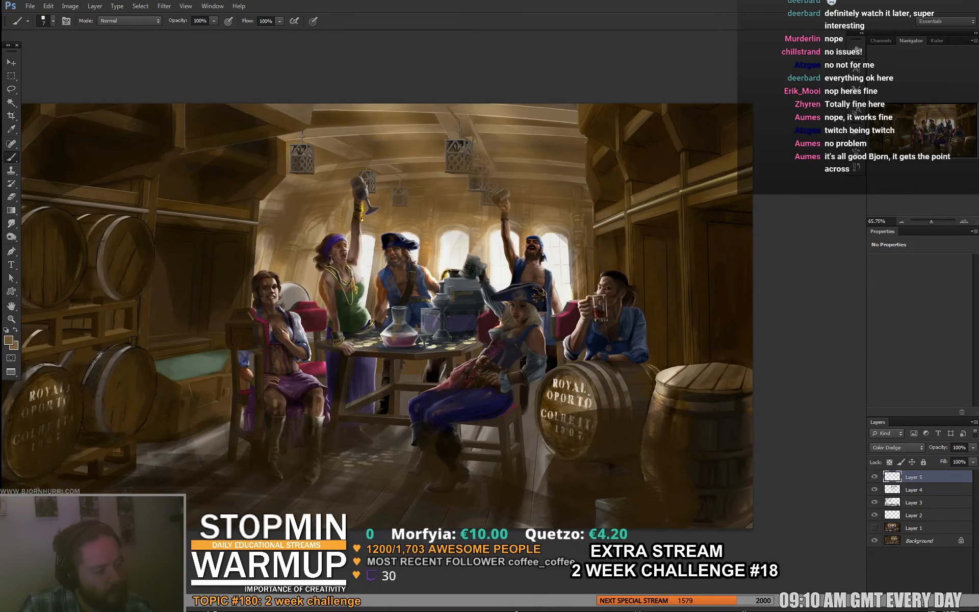
{"action": "left_click_drag", "start_coordinate": [383, 260], "coordinate": [426, 316]}
{"action": "right_click", "coordinate": [407, 292]}
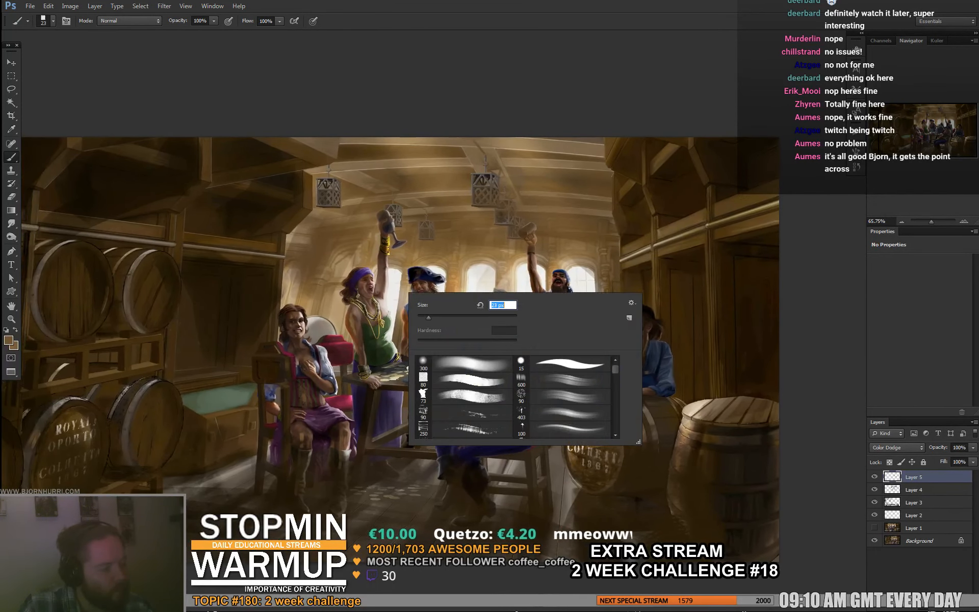
{"action": "key", "text": "Return"}
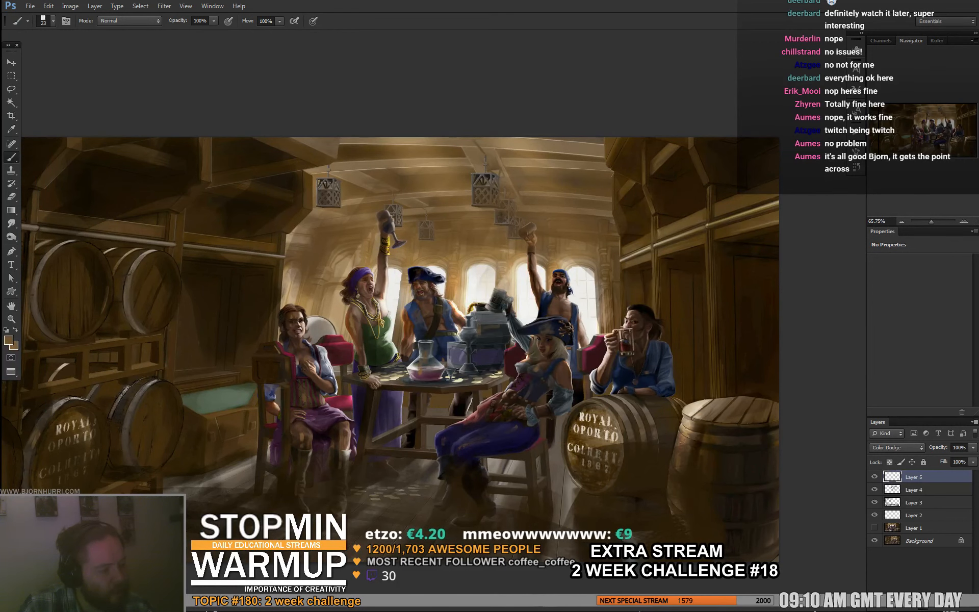
- Brush more warm glow onto the standing pirates and the seated pirate beside them at 8 px and 33 px
{"action": "right_click", "coordinate": [403, 257]}
{"action": "mouse_move", "coordinate": [422, 281]}
{"action": "left_mouse_down"}
{"action": "mouse_move", "coordinate": [393, 294]}
{"action": "mouse_move", "coordinate": [444, 260]}
{"action": "left_mouse_up"}
{"action": "key", "text": "Return"}
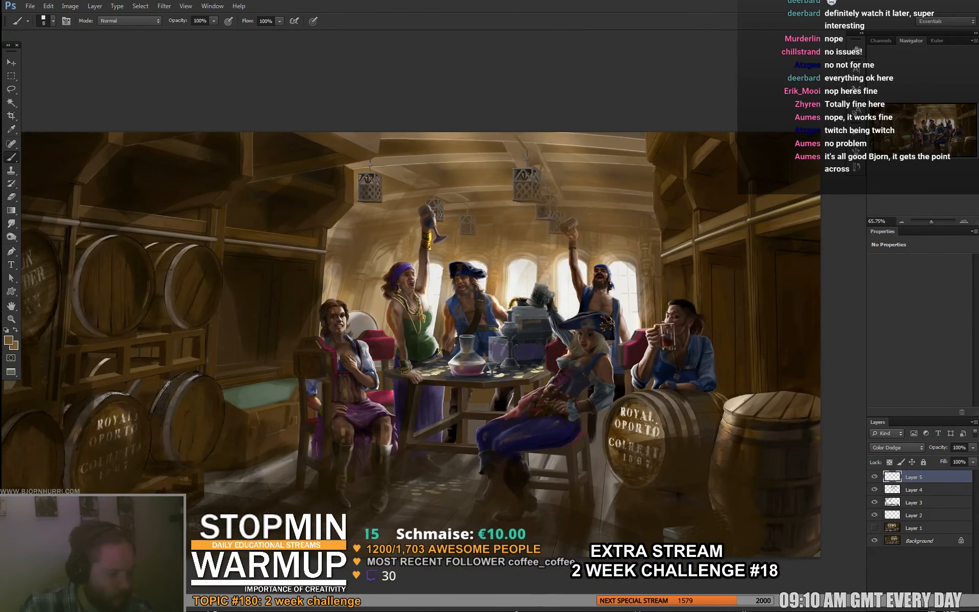
{"action": "right_click", "coordinate": [361, 297]}
{"action": "left_click_drag", "start_coordinate": [376, 321], "coordinate": [383, 321]}
{"action": "key", "text": "Return"}
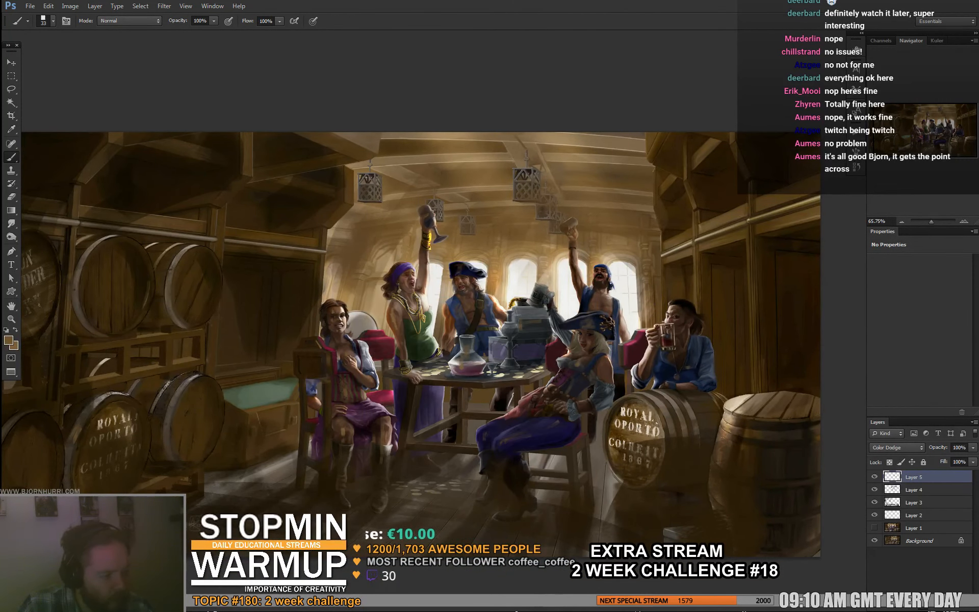
- Set the brush to 10 px and brighten the highlights on the pirates, including the gold bracelet on the raised arm
{"action": "right_click", "coordinate": [360, 310]}
{"action": "type", "text": "10"}
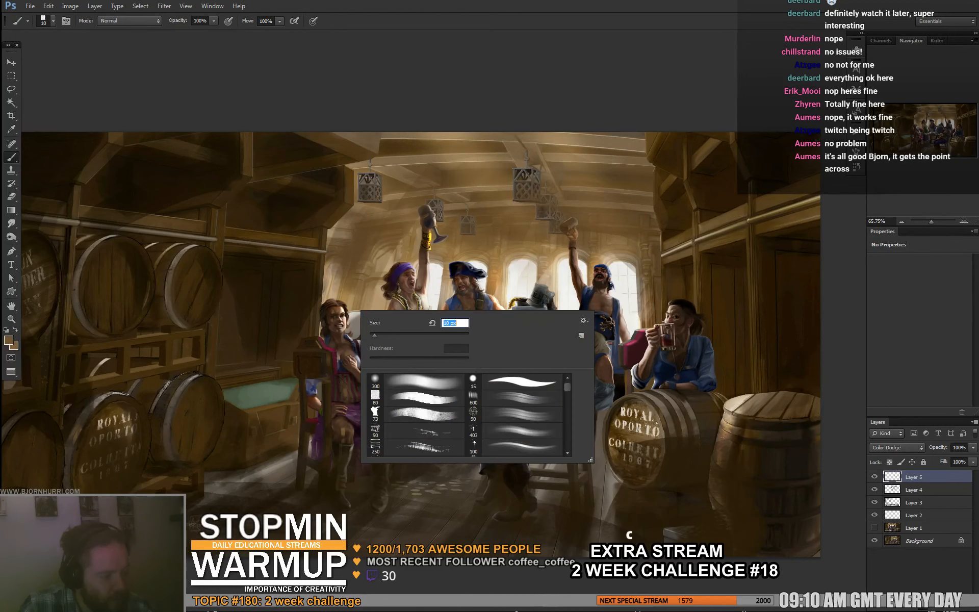
{"action": "key", "text": "Return"}
{"action": "left_click_drag", "start_coordinate": [379, 256], "coordinate": [399, 187]}
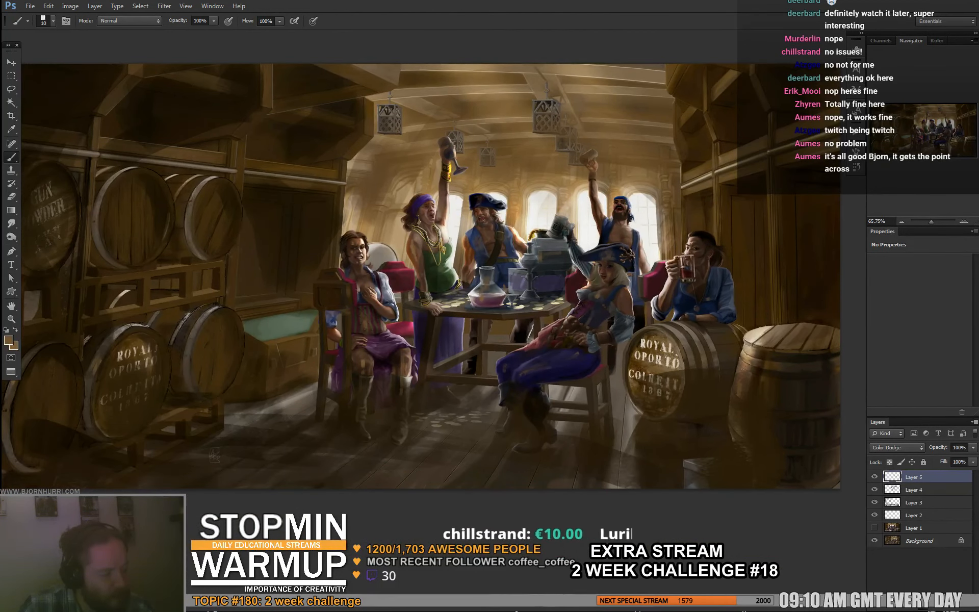
{"action": "mouse_move", "coordinate": [410, 354]}
{"action": "left_mouse_down"}
{"action": "mouse_move", "coordinate": [369, 281]}
{"action": "mouse_move", "coordinate": [400, 324]}
{"action": "left_mouse_up"}
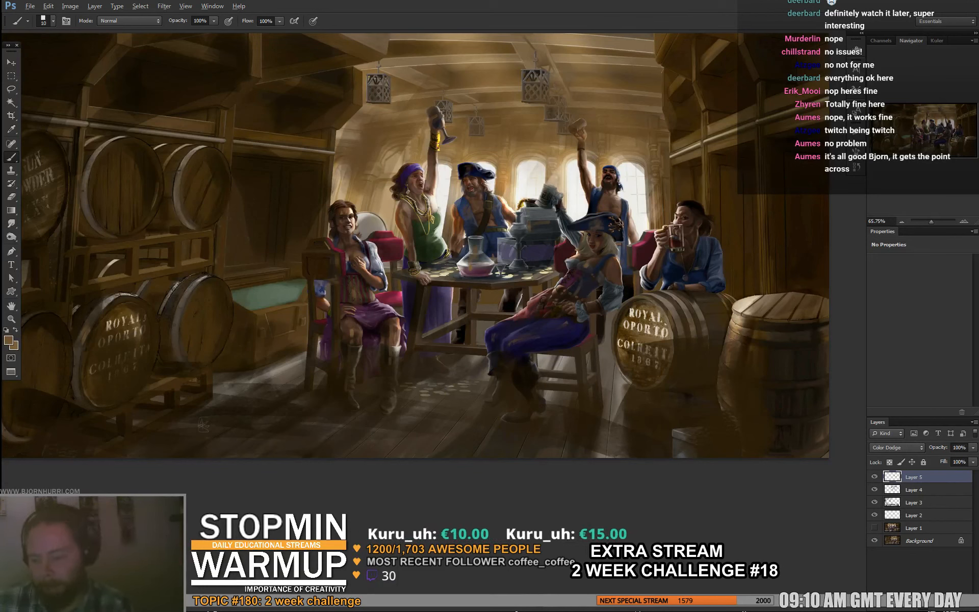
- Add a new layer in Normal mode above the Color Dodge layer and set the brush size to 37 px
{"action": "key", "text": "ctrl+alt+shift+n"}
{"action": "left_click_drag", "start_coordinate": [489, 255], "coordinate": [439, 252]}
{"action": "right_click", "coordinate": [468, 297]}
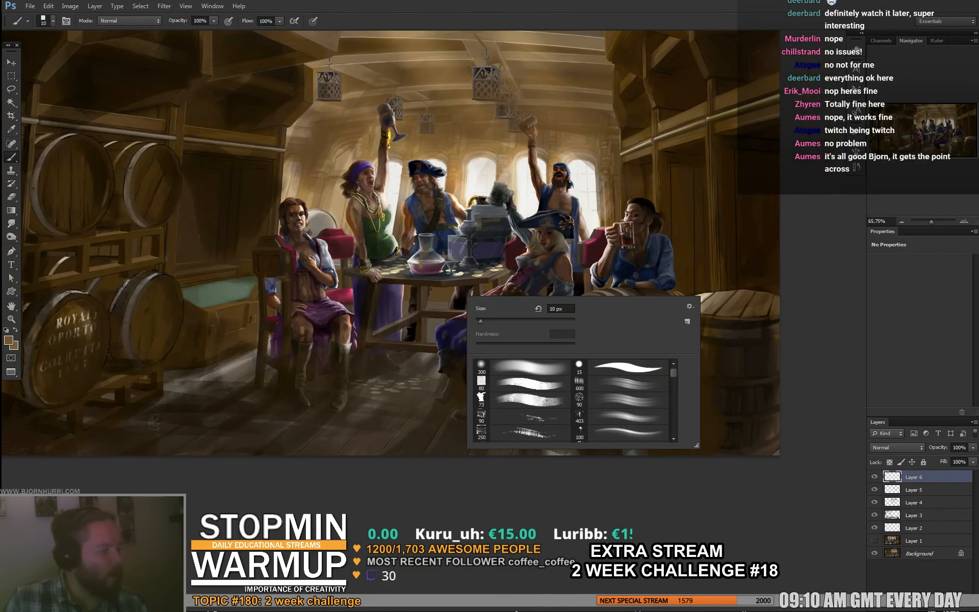
{"action": "type", "text": "37"}
{"action": "key", "text": "Return"}
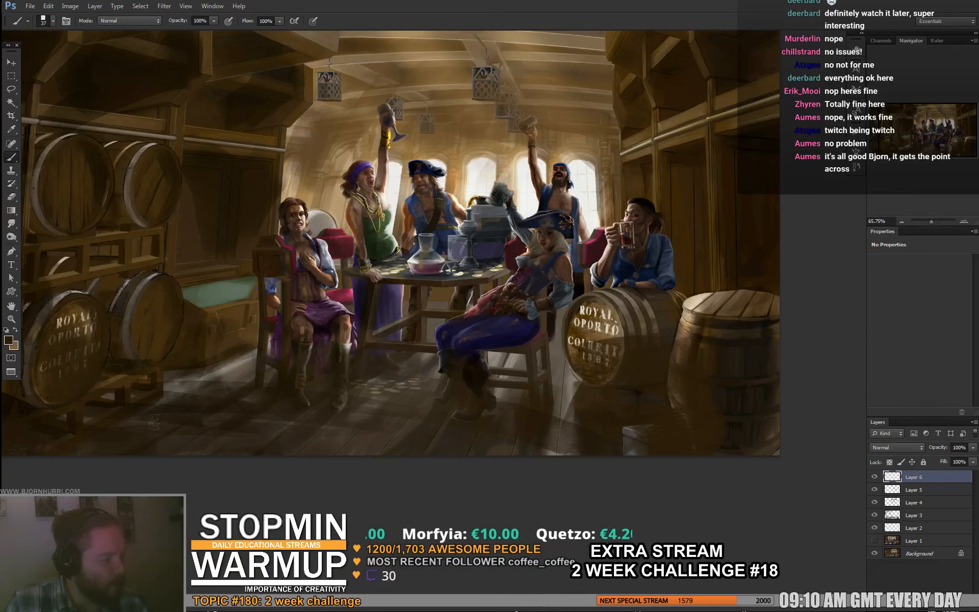
- Sample tan and dark brown tones near the windows and under the table for blending the surroundings
{"action": "left_click", "coordinate": [465, 170], "text": "alt"}
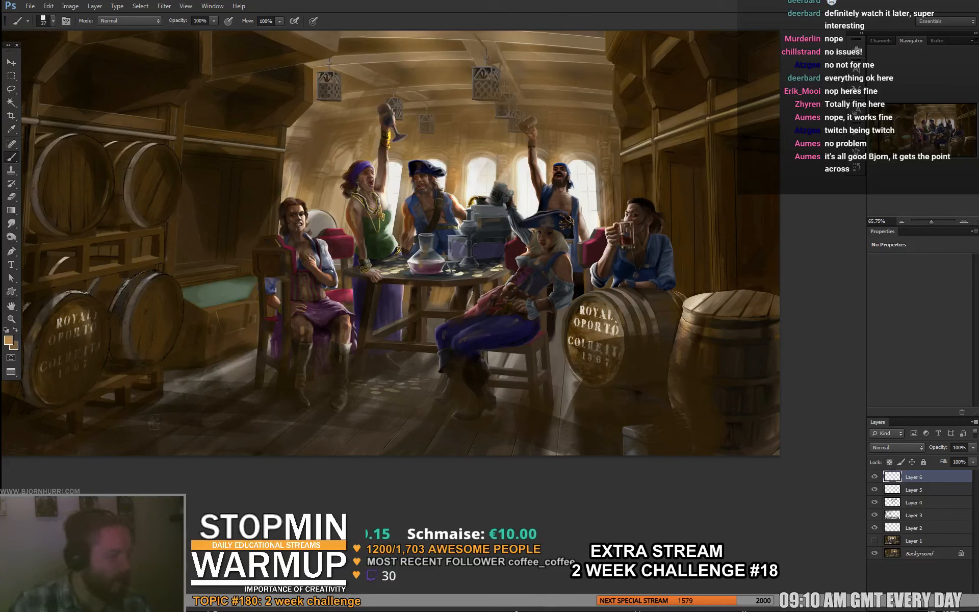
{"action": "left_click", "coordinate": [412, 318], "text": "alt"}
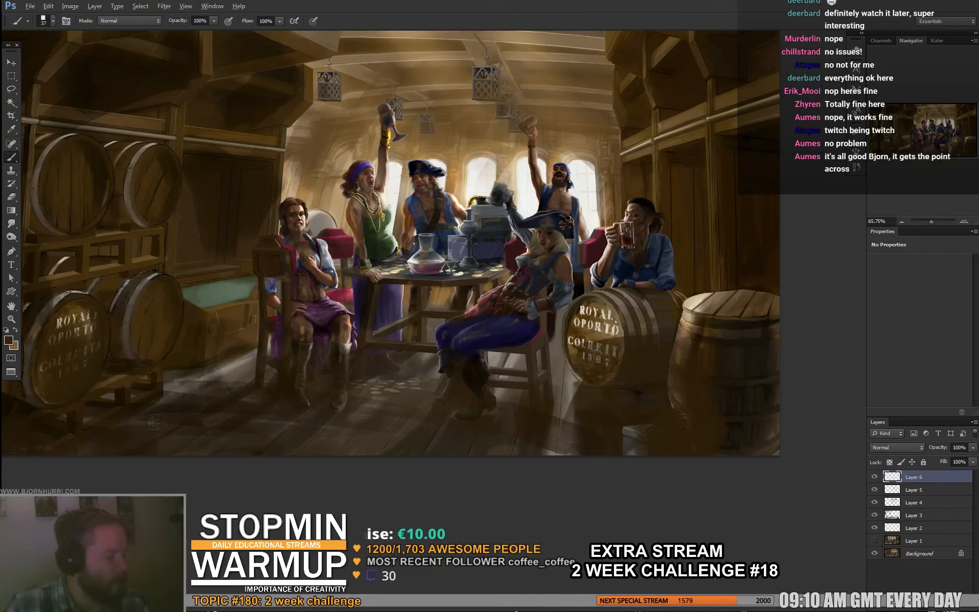
{"action": "left_click", "coordinate": [410, 340], "text": "alt"}
{"action": "mouse_move", "coordinate": [443, 311]}
{"action": "left_mouse_down"}
{"action": "mouse_move", "coordinate": [409, 308]}
{"action": "mouse_move", "coordinate": [442, 316]}
{"action": "left_mouse_up"}
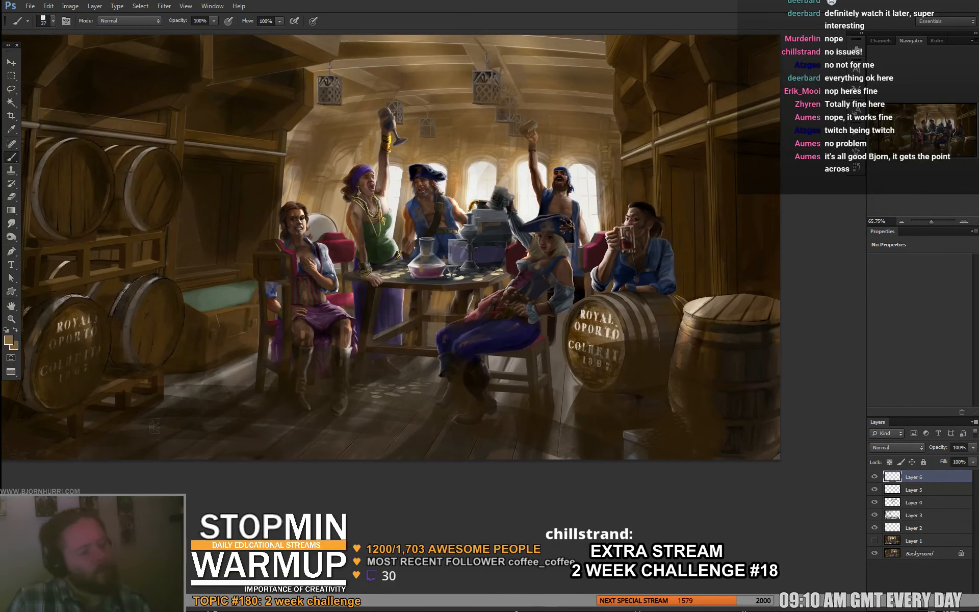
{"action": "left_click", "coordinate": [448, 148], "text": "alt"}
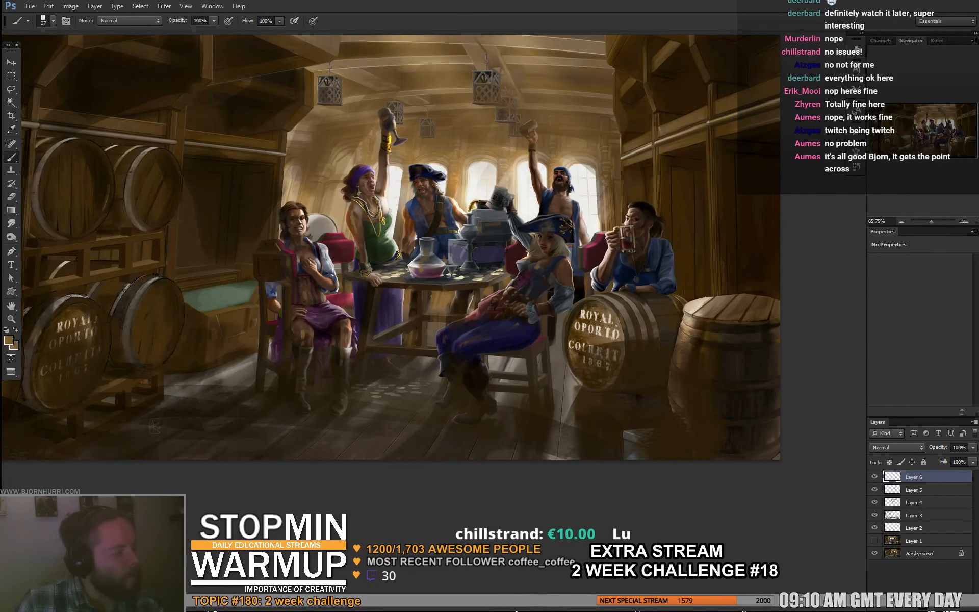
{"action": "left_click_drag", "start_coordinate": [444, 255], "coordinate": [428, 276]}
- Sample a dark brown and brush shadow over the ceiling and upper wall around the hanging lanterns
{"action": "left_click", "coordinate": [264, 133], "text": "alt"}
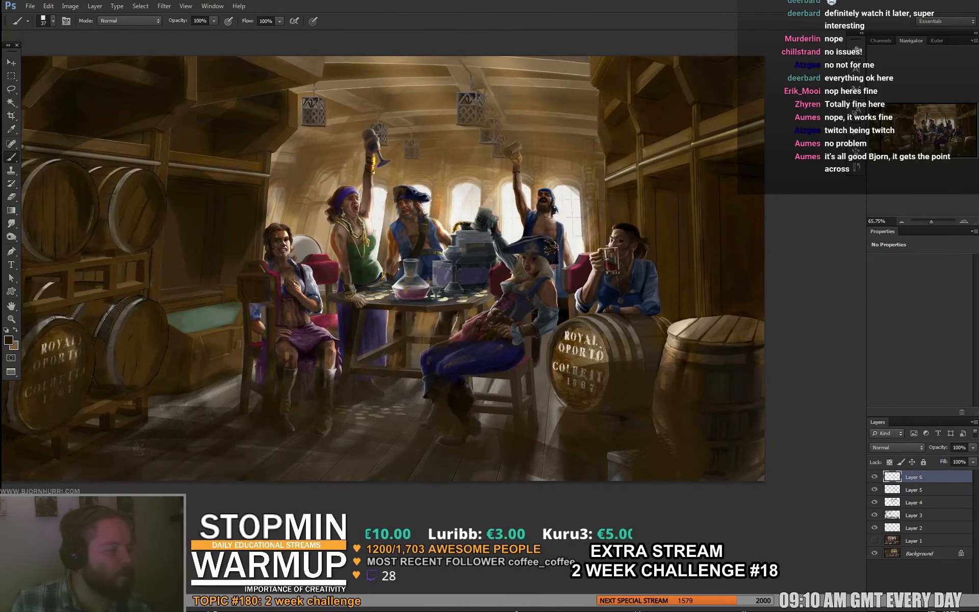
{"action": "left_click_drag", "start_coordinate": [300, 154], "coordinate": [343, 154]}
{"action": "left_click_drag", "start_coordinate": [378, 204], "coordinate": [326, 211]}
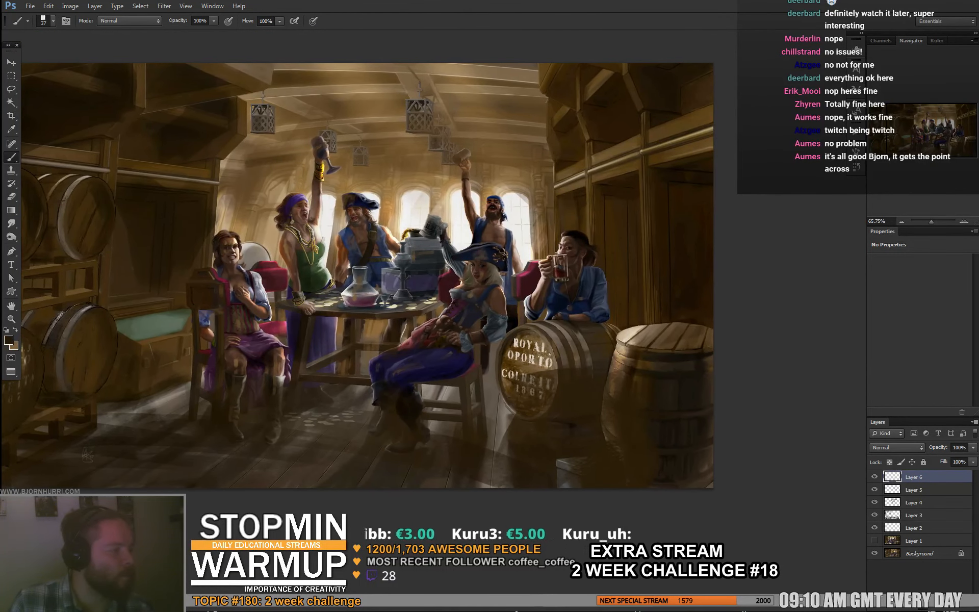
{"action": "mouse_move", "coordinate": [337, 95]}
{"action": "left_mouse_down"}
{"action": "mouse_move", "coordinate": [389, 95]}
{"action": "mouse_move", "coordinate": [333, 104]}
{"action": "left_mouse_up"}
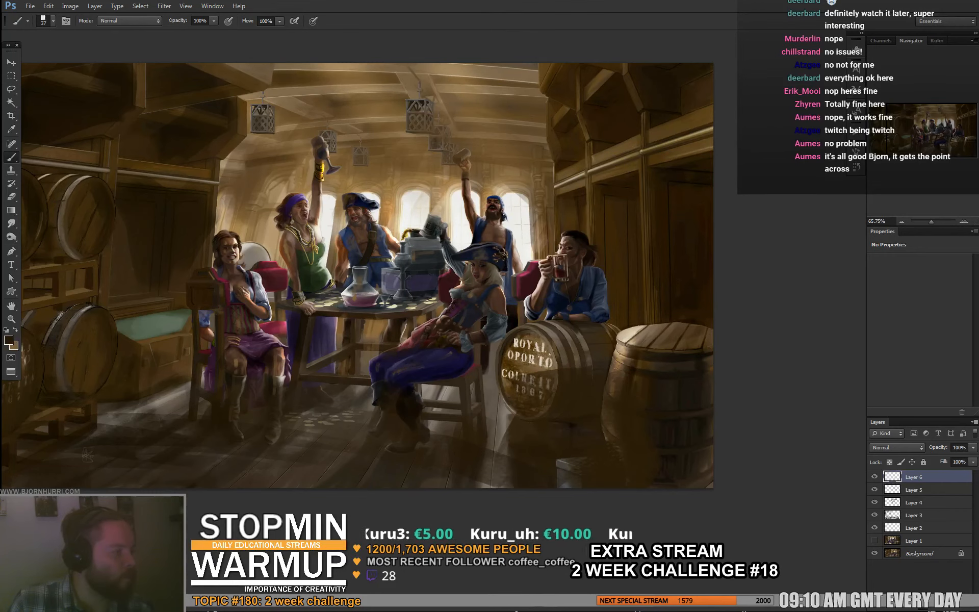
{"action": "left_click_drag", "start_coordinate": [377, 204], "coordinate": [325, 206]}
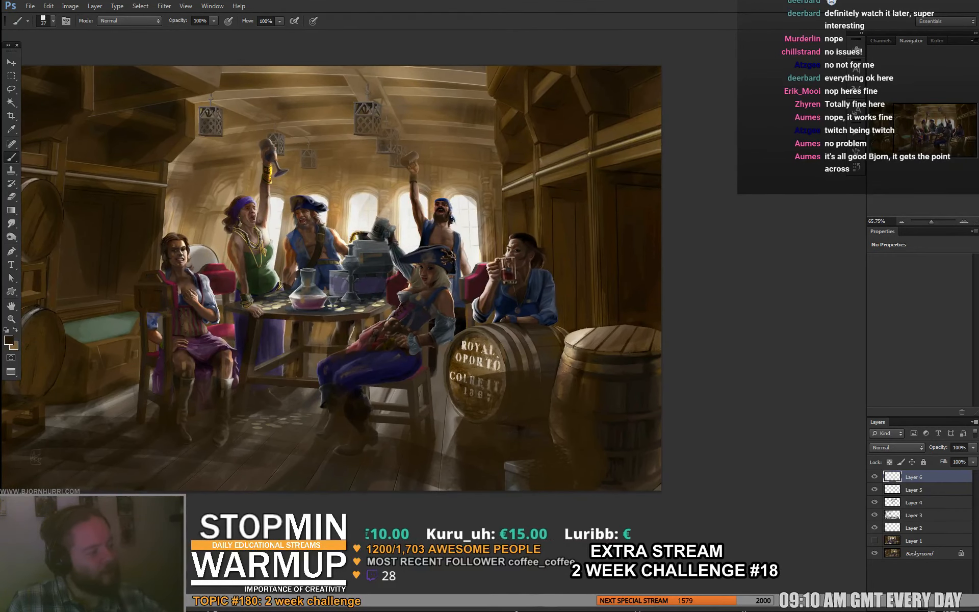
{"action": "mouse_move", "coordinate": [458, 131]}
{"action": "left_mouse_down"}
{"action": "mouse_move", "coordinate": [493, 131]}
{"action": "mouse_move", "coordinate": [481, 135]}
{"action": "mouse_move", "coordinate": [483, 156]}
{"action": "mouse_move", "coordinate": [472, 137]}
{"action": "mouse_move", "coordinate": [450, 138]}
{"action": "left_mouse_up"}
- Sample a near-black brown from the wall beside the drinking pirate and darken the barrels around him
{"action": "left_click", "coordinate": [512, 166], "text": "alt"}
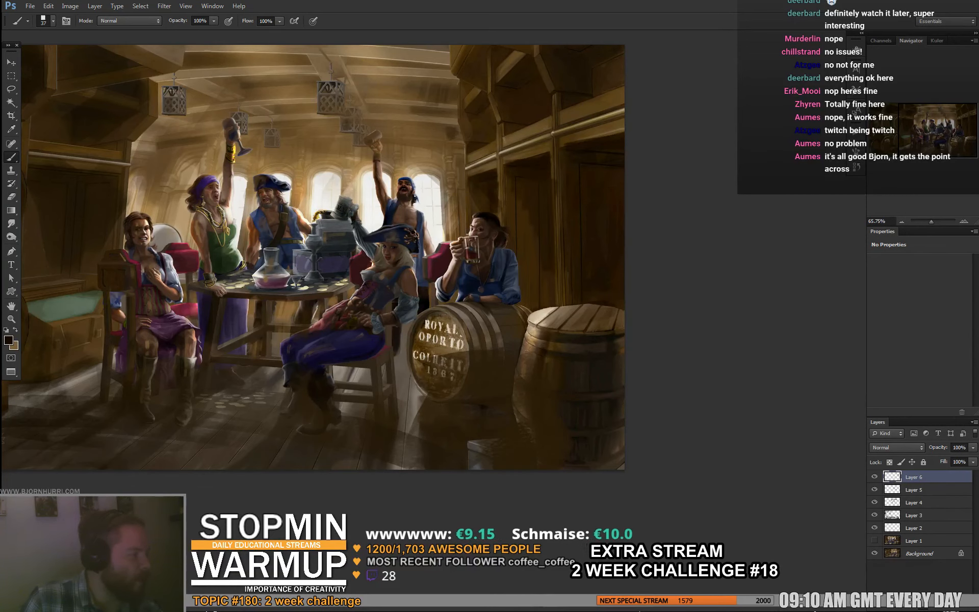
{"action": "left_click_drag", "start_coordinate": [327, 255], "coordinate": [350, 241]}
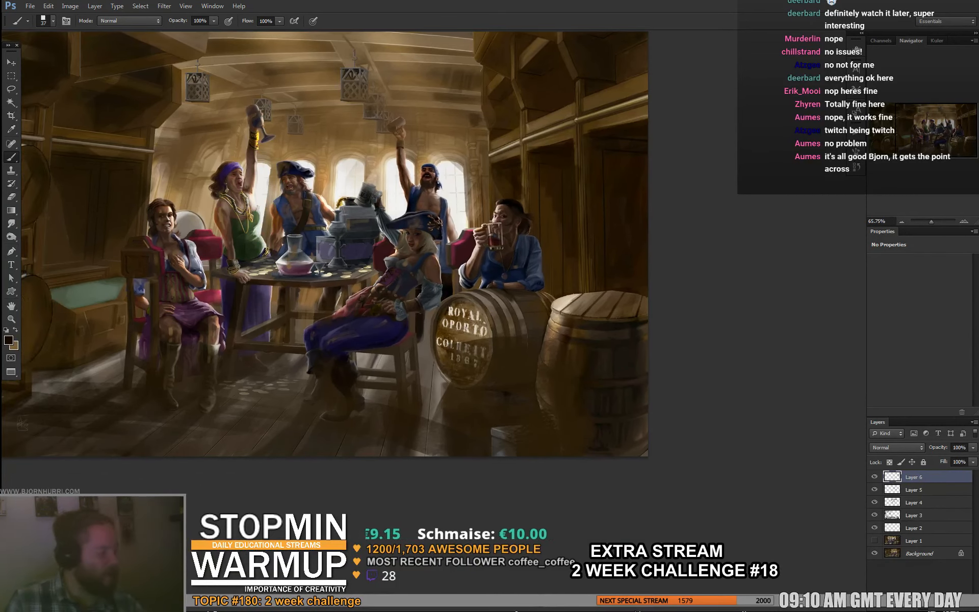
{"action": "mouse_move", "coordinate": [644, 312]}
{"action": "left_mouse_down"}
{"action": "mouse_move", "coordinate": [602, 295]}
{"action": "mouse_move", "coordinate": [641, 314]}
{"action": "left_mouse_up"}
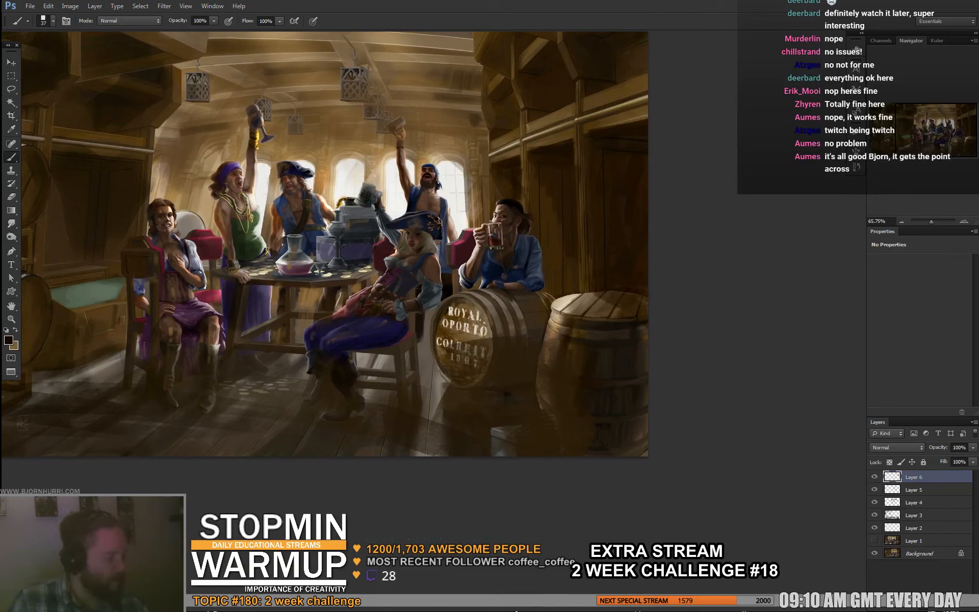
{"action": "mouse_move", "coordinate": [510, 301]}
{"action": "left_mouse_down"}
{"action": "mouse_move", "coordinate": [544, 332]}
{"action": "mouse_move", "coordinate": [553, 308]}
{"action": "mouse_move", "coordinate": [500, 329]}
{"action": "mouse_move", "coordinate": [495, 299]}
{"action": "mouse_move", "coordinate": [511, 284]}
{"action": "left_mouse_up"}
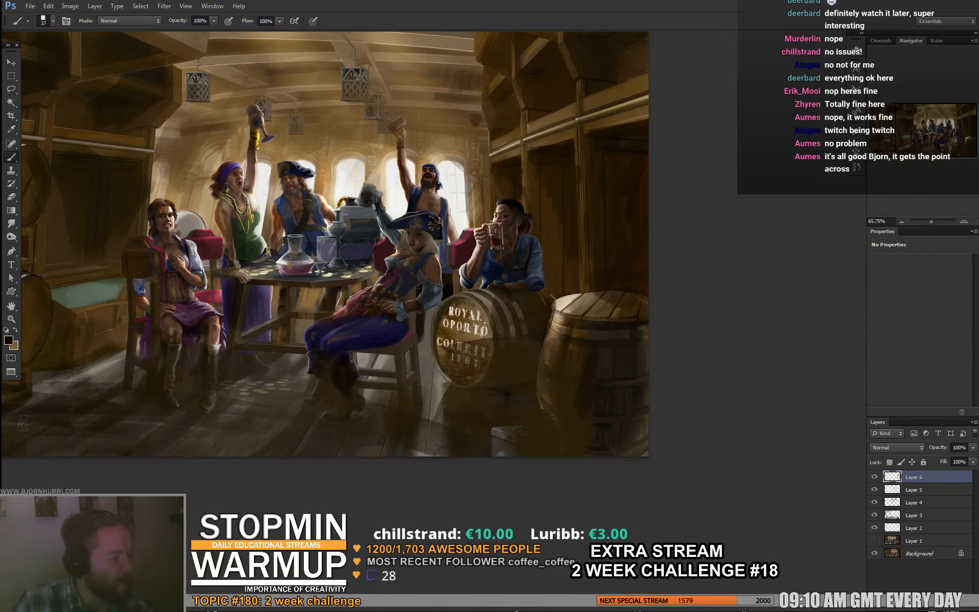
{"action": "left_click_drag", "start_coordinate": [459, 285], "coordinate": [518, 254]}
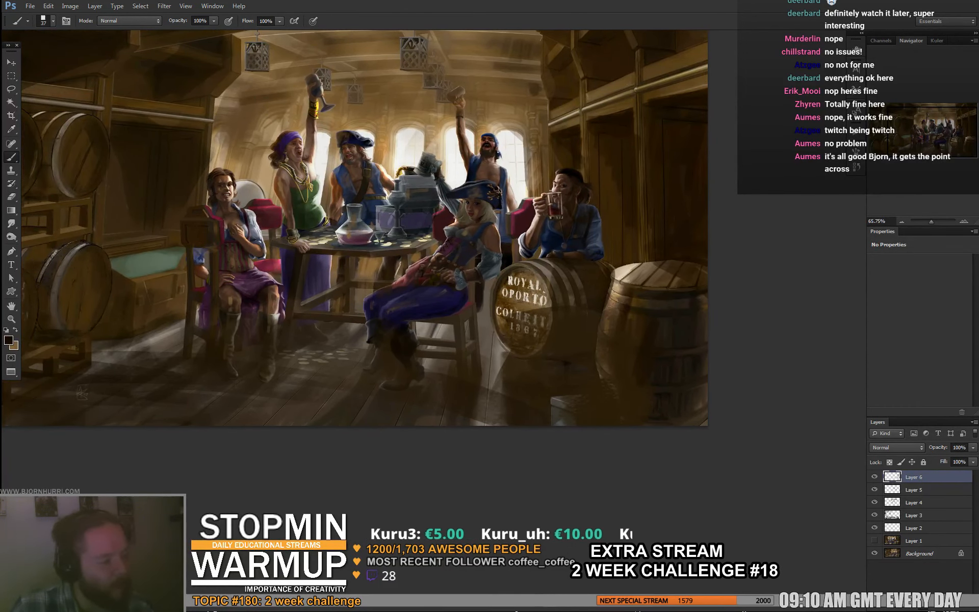
- Set the brush to 20 px, add a new layer in Color Dodge mode, and sample a warm tan near the windows
{"action": "right_click", "coordinate": [383, 232]}
{"action": "type", "text": "20"}
{"action": "key", "text": "Return"}
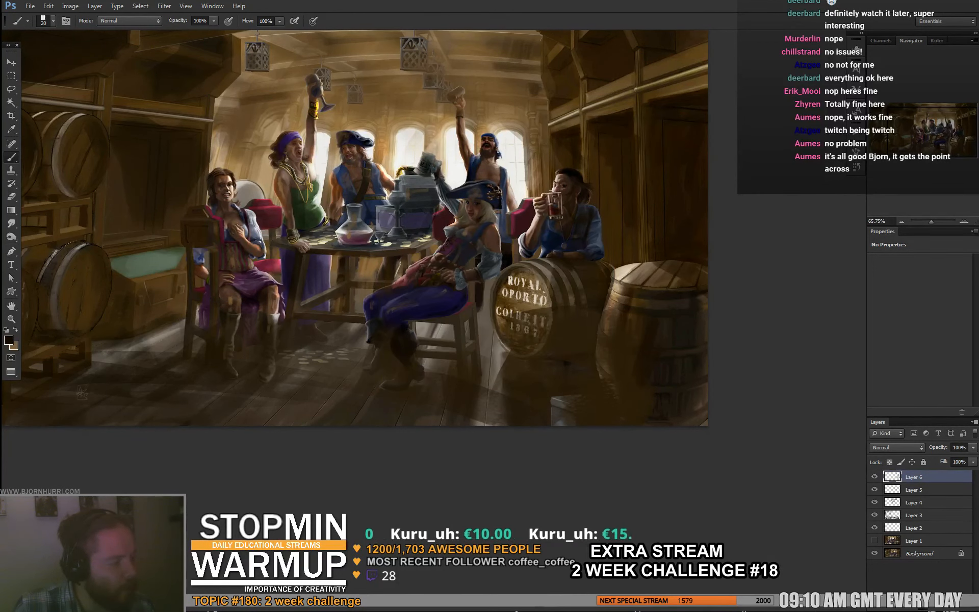
{"action": "key", "text": "ctrl+shift+alt+n"}
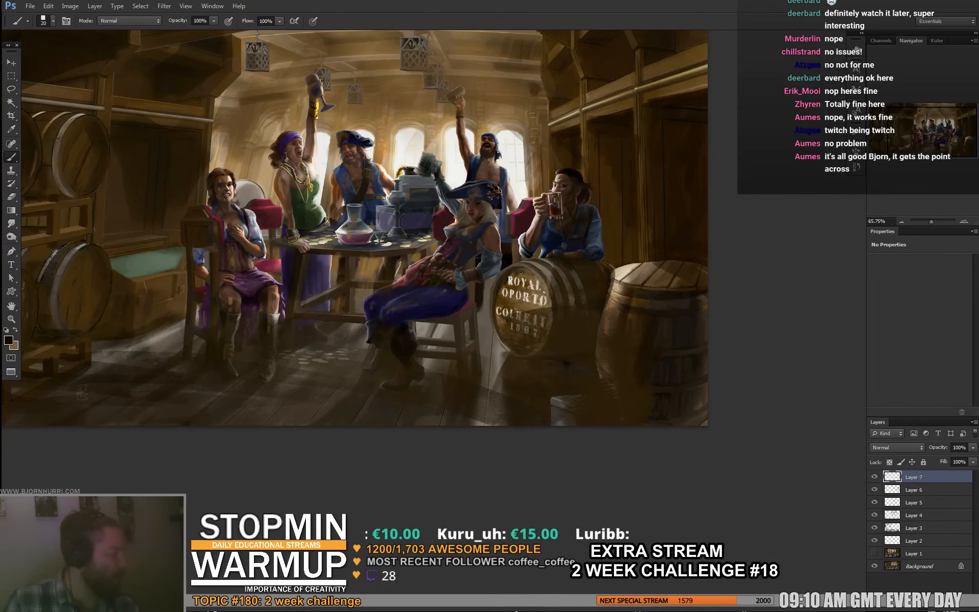
{"action": "left_click", "coordinate": [897, 447]}
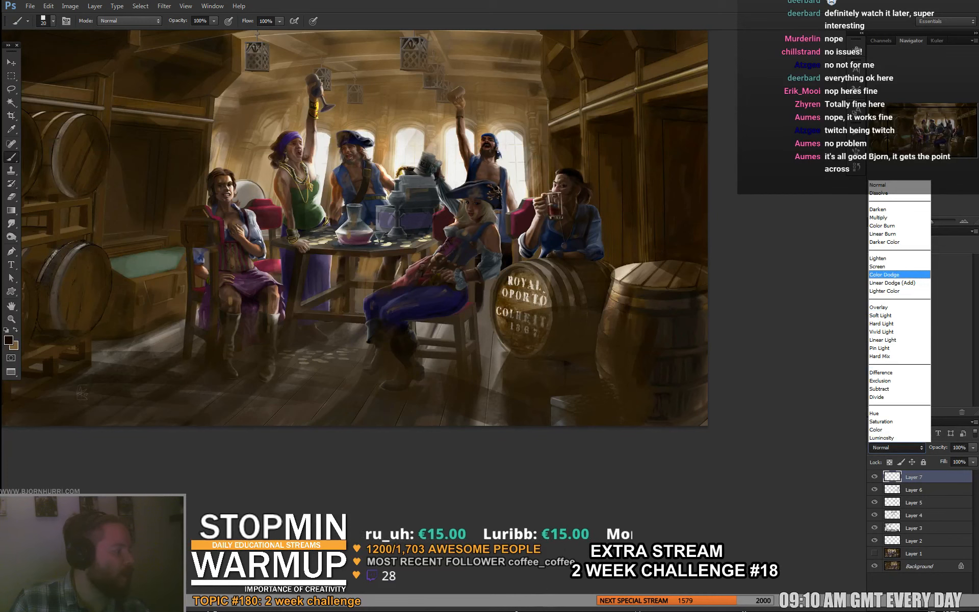
{"action": "left_click", "coordinate": [900, 274]}
{"action": "left_click", "coordinate": [381, 140], "text": "alt"}
- Set the brush to 15 px and add warm light to the table edge and the green-dressed pirate's hand and side
{"action": "right_click", "coordinate": [426, 164]}
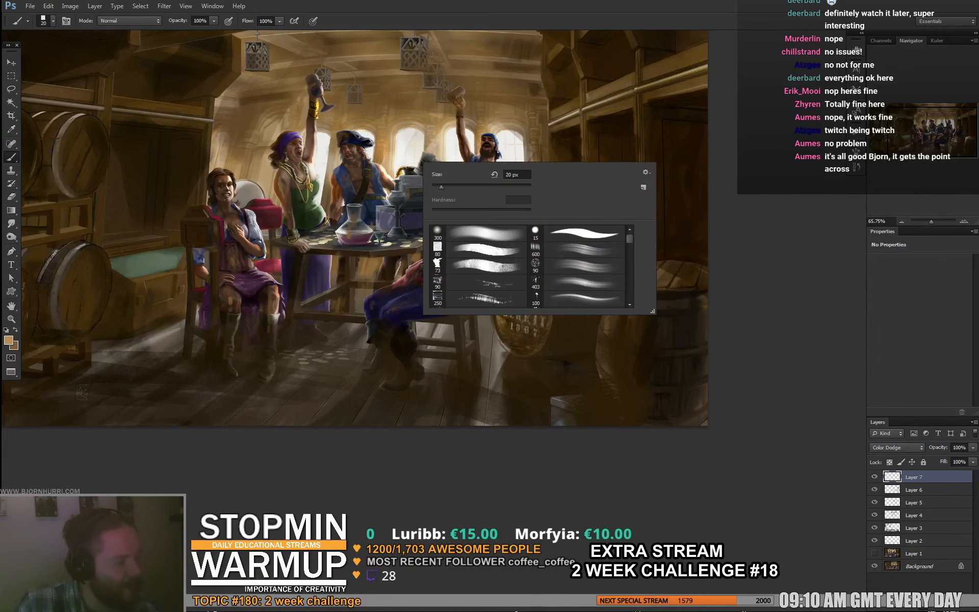
{"action": "left_click_drag", "start_coordinate": [441, 187], "coordinate": [438, 188]}
{"action": "key", "text": "Return"}
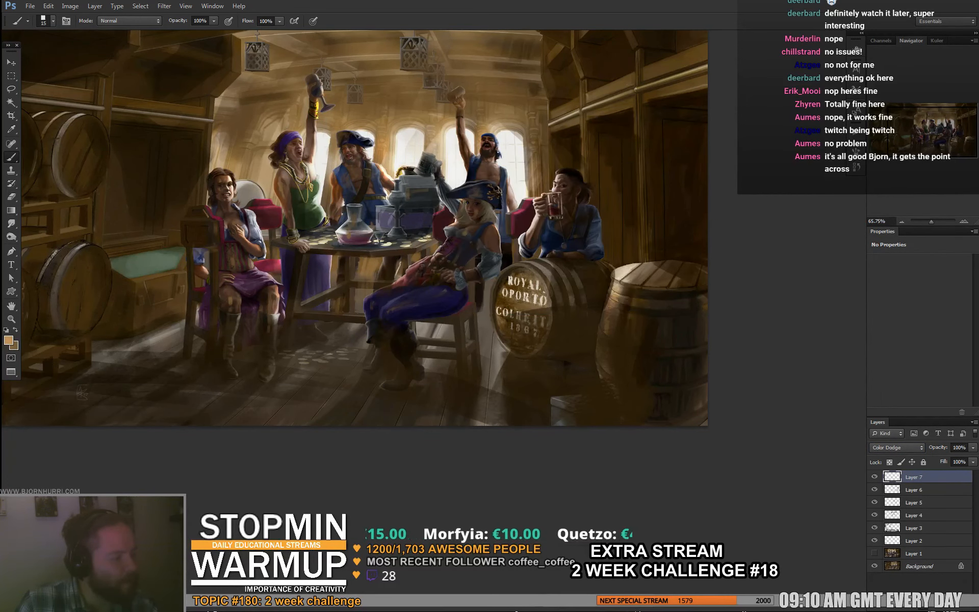
{"action": "left_click_drag", "start_coordinate": [324, 239], "coordinate": [314, 249]}
{"action": "key", "text": "e"}
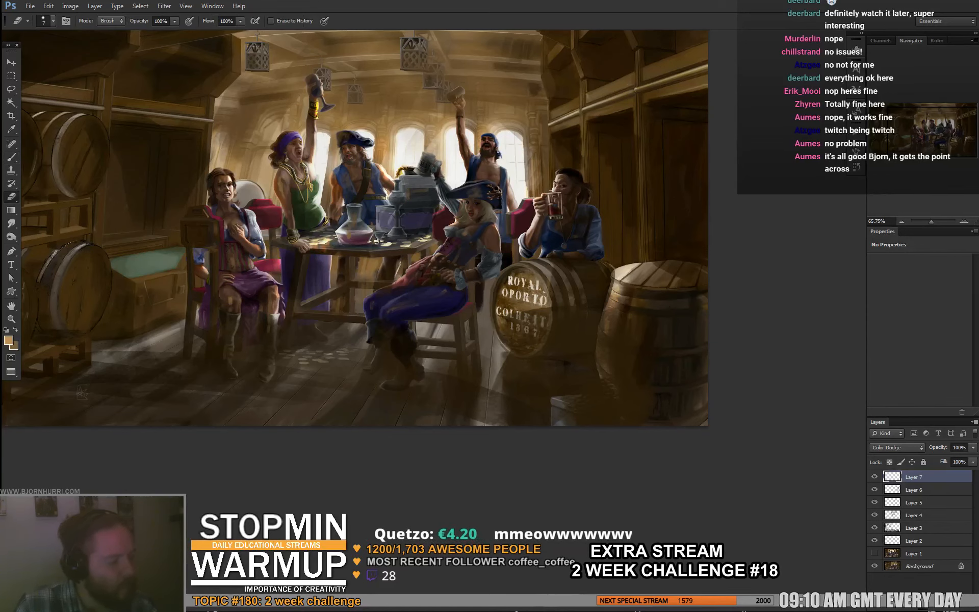
{"action": "key", "text": "b"}
{"action": "left_click_drag", "start_coordinate": [298, 231], "coordinate": [299, 240]}
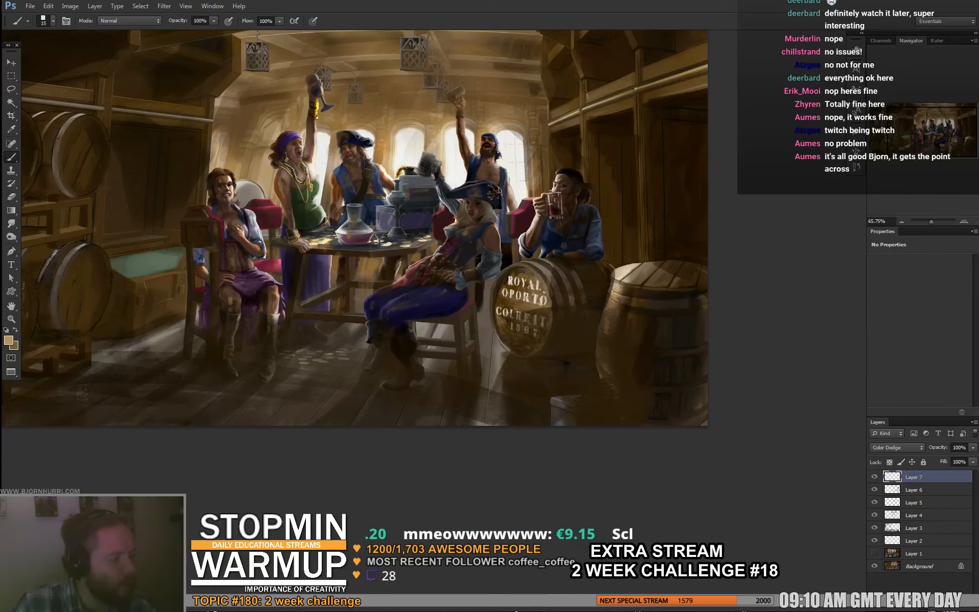
{"action": "key", "text": "e"}
{"action": "key", "text": "b"}
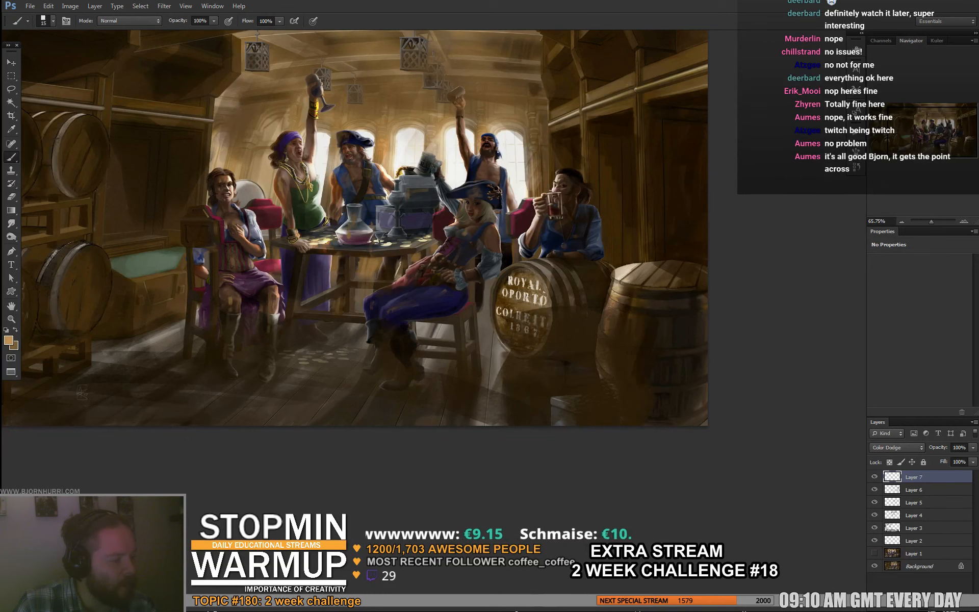
{"action": "left_click_drag", "start_coordinate": [316, 208], "coordinate": [324, 214]}
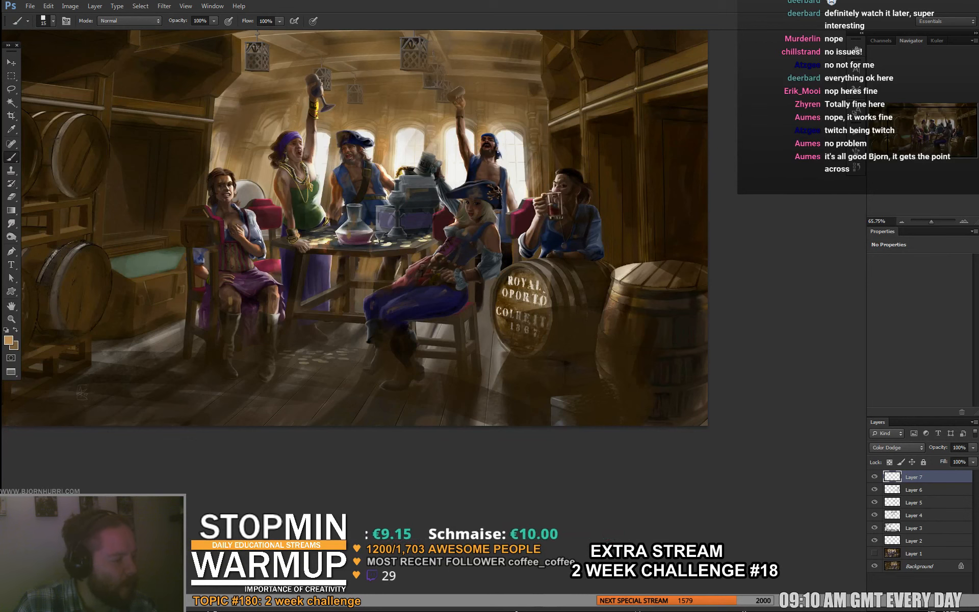
- Brush warm highlights around the objects on the table, changing the brush from 22 px to 5 px and 15 px
{"action": "right_click", "coordinate": [387, 209]}
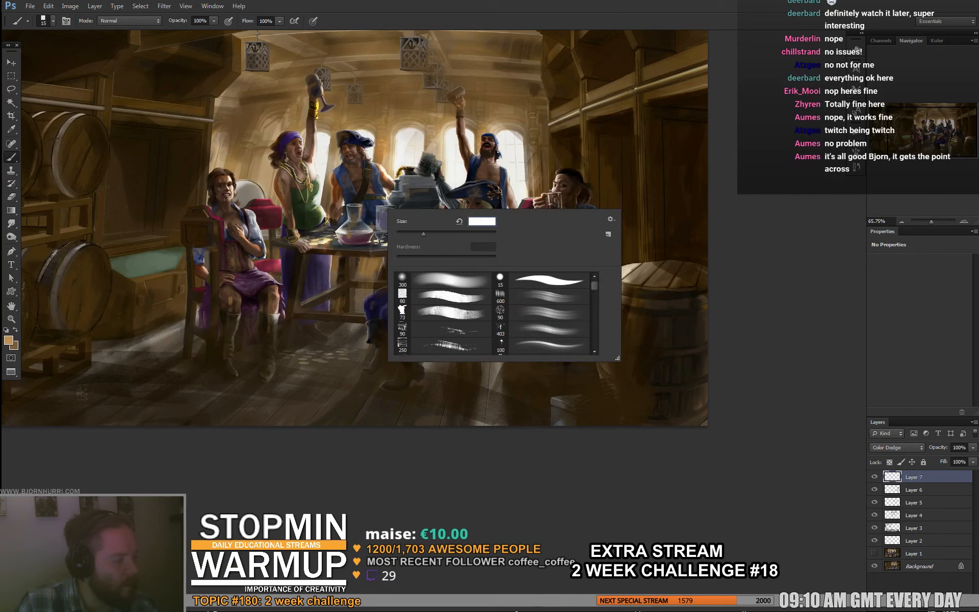
{"action": "left_click_drag", "start_coordinate": [361, 210], "coordinate": [368, 226]}
{"action": "right_click", "coordinate": [416, 203]}
{"action": "type", "text": "5"}
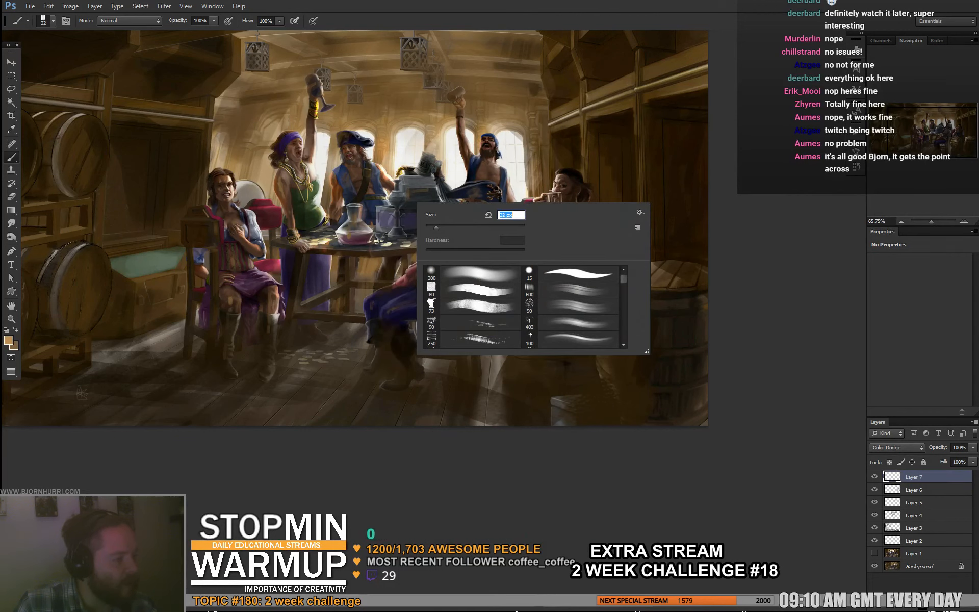
{"action": "key", "text": "Return"}
{"action": "right_click", "coordinate": [411, 195]}
{"action": "key", "text": "Escape"}
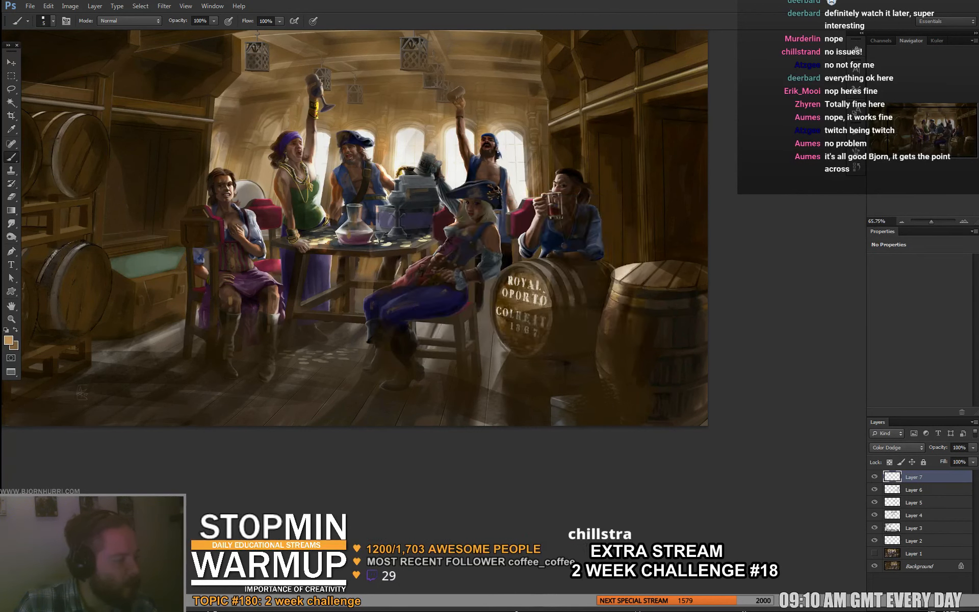
{"action": "right_click", "coordinate": [406, 198]}
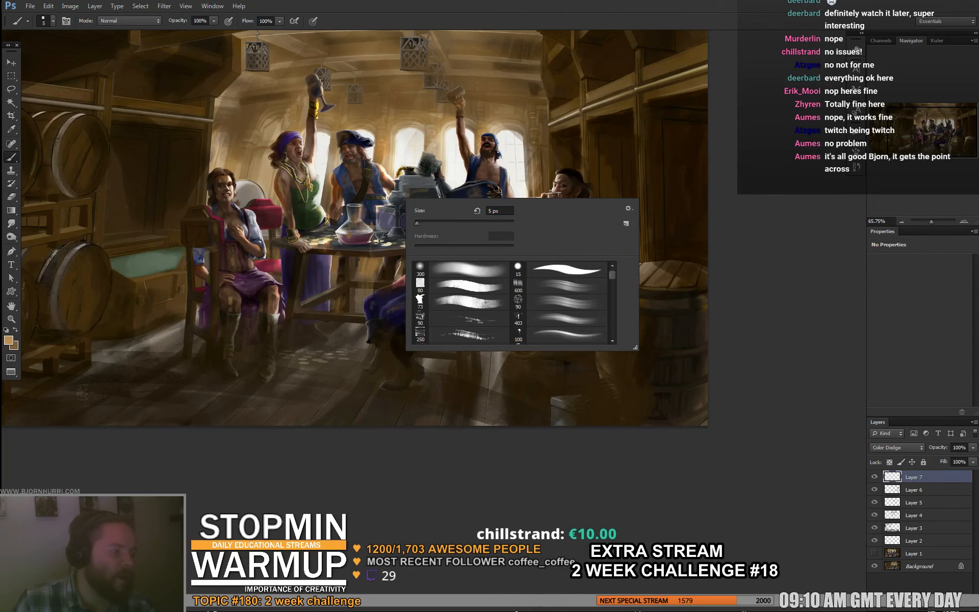
{"action": "left_click", "coordinate": [422, 224]}
{"action": "key", "text": "Return"}
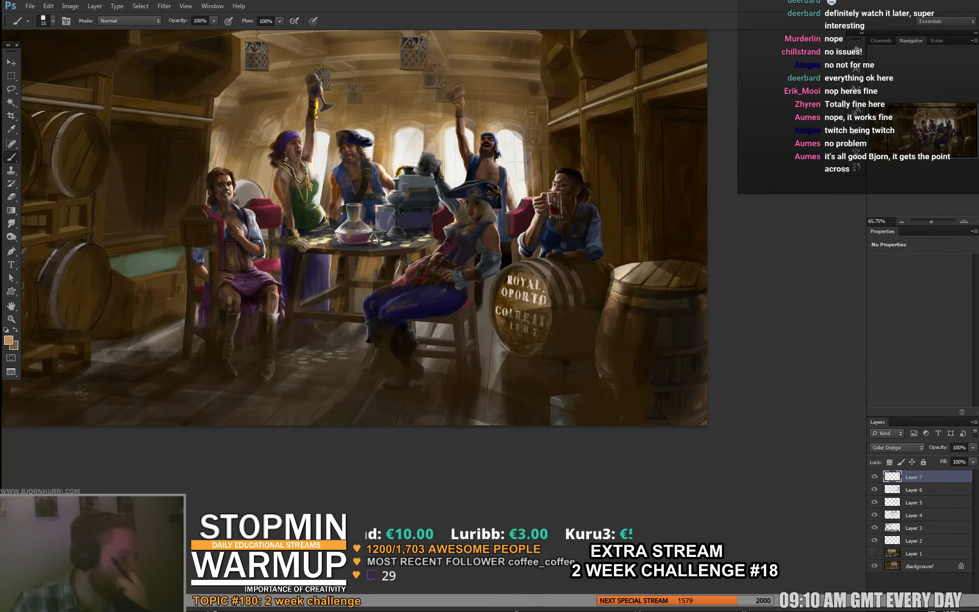
- Add another new layer in Normal mode and set the brush to 46 px with a dark brown for shadows
{"action": "key", "text": "ctrl+alt+shift+n"}
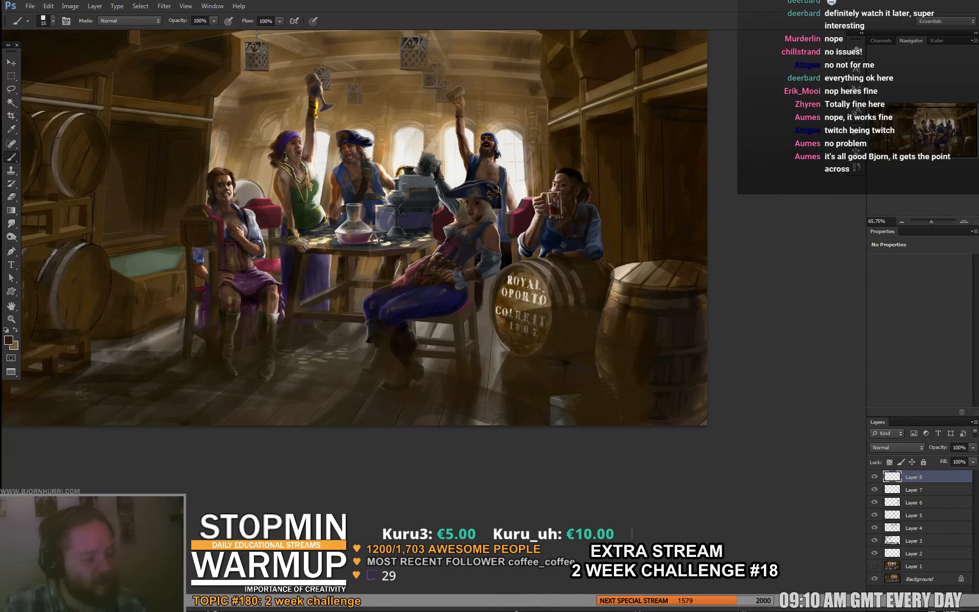
{"action": "right_click", "coordinate": [240, 310]}
{"action": "type", "text": "46"}
{"action": "key", "text": "Return"}
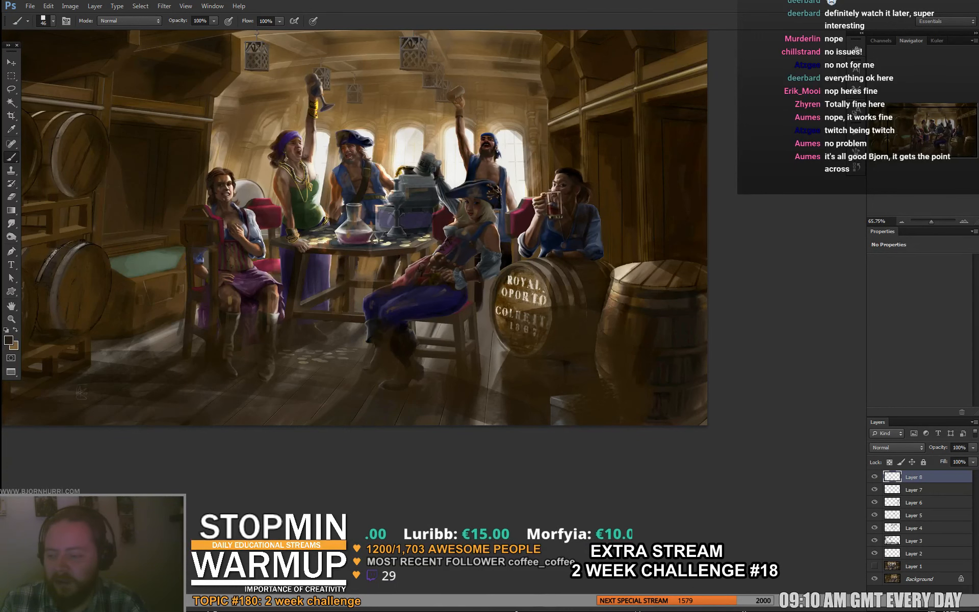
- Check the Sargent fountain painting in the browser, return to Photoshop, and set the brush to 22 px
{"action": "key", "text": "alt+Tab"}
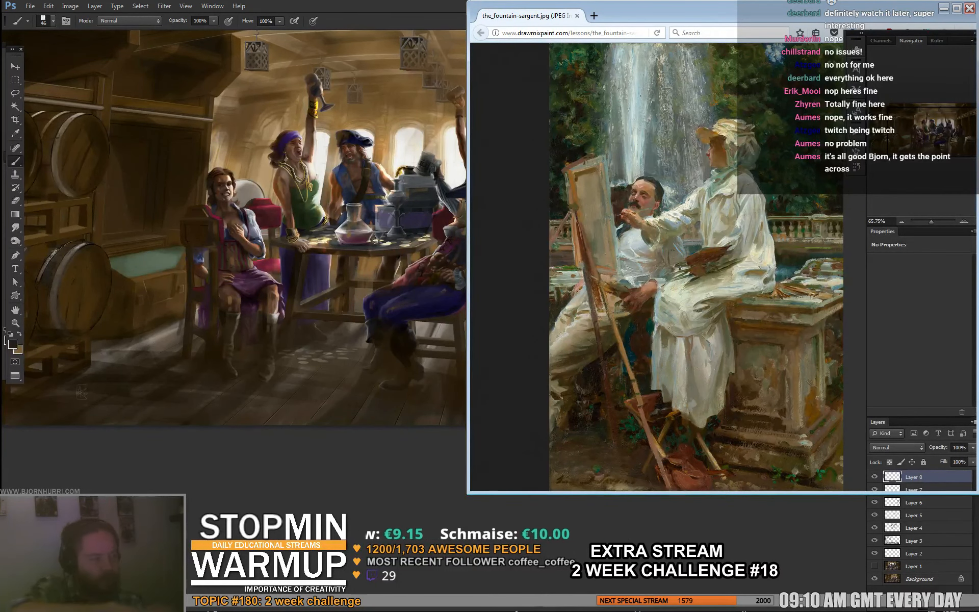
{"action": "key", "text": "alt+Tab"}
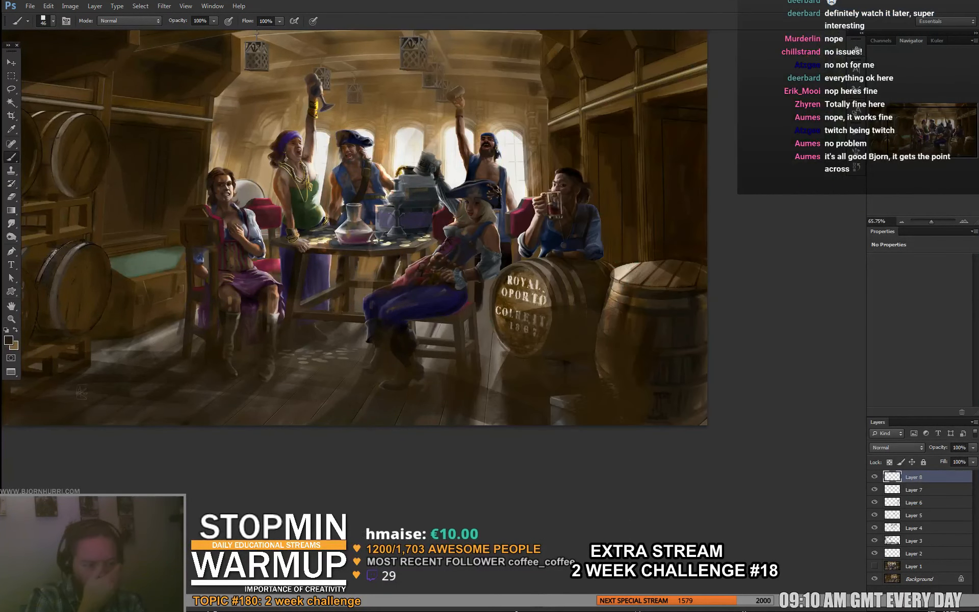
{"action": "right_click", "coordinate": [245, 310]}
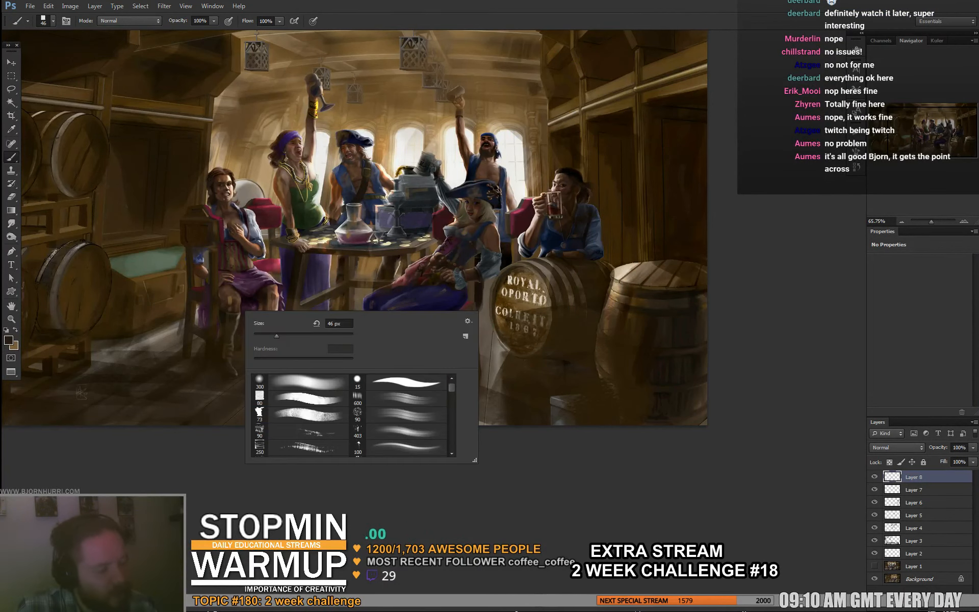
{"action": "key", "text": "Escape"}
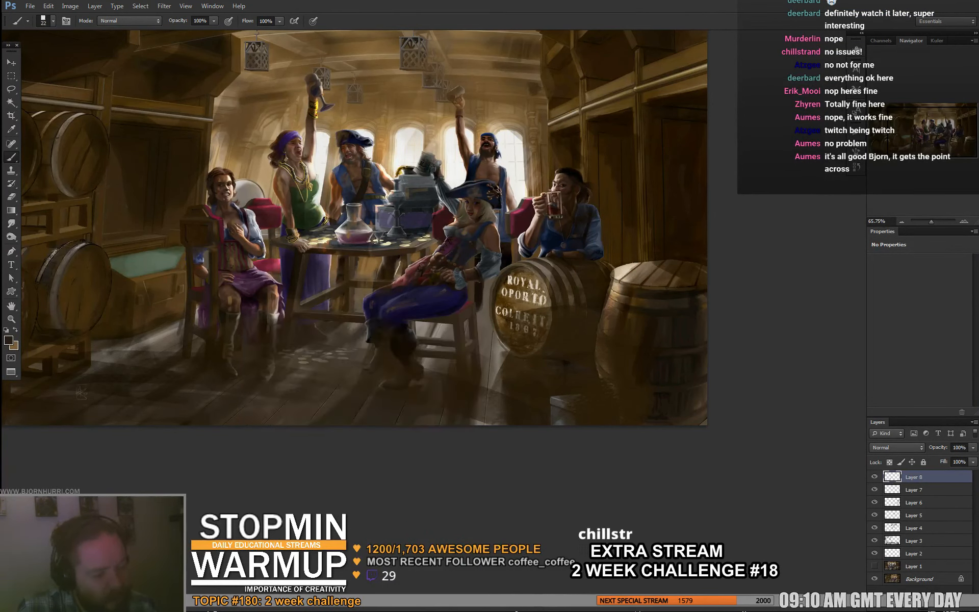
- Change the brush size to 14 px and to 40 px while painting the shadows around the table and seated pirates
{"action": "right_click", "coordinate": [333, 279]}
{"action": "left_click", "coordinate": [343, 302]}
{"action": "key", "text": "Escape"}
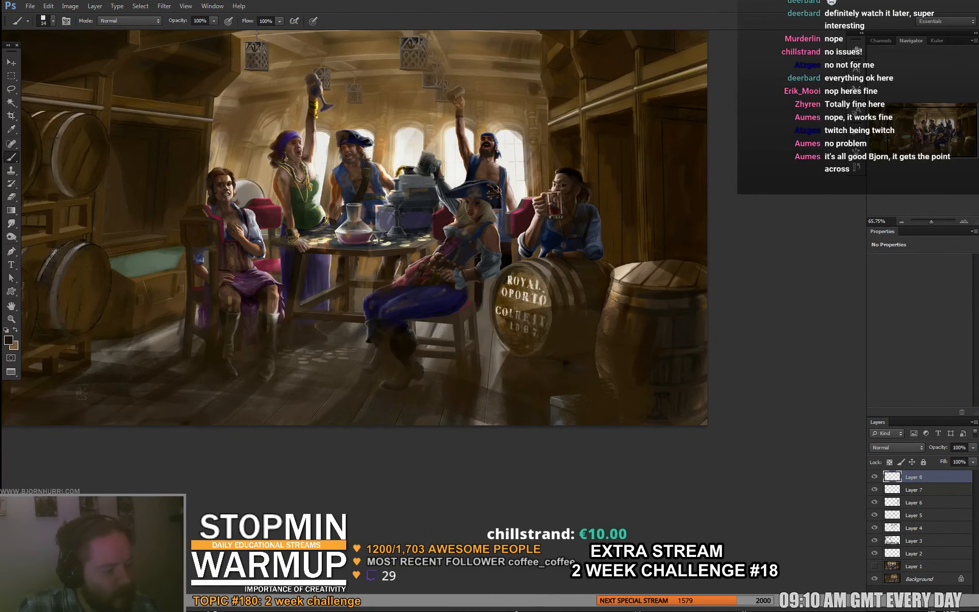
{"action": "right_click", "coordinate": [332, 279]}
{"action": "key", "text": "Escape"}
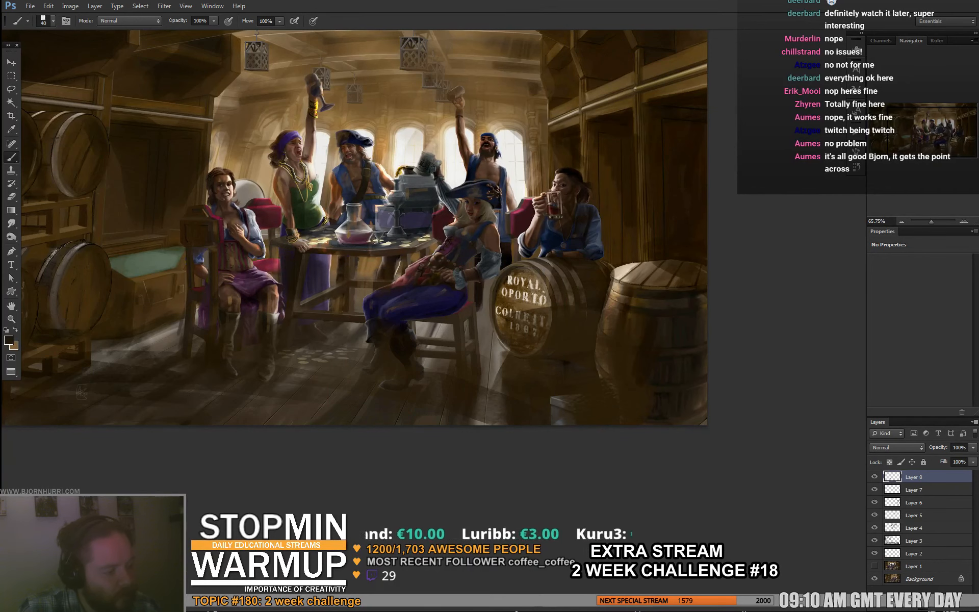
- Set the brush to 7 px and touch up details around the table using sampled dark purple, cream and brown tones
{"action": "right_click", "coordinate": [352, 261]}
{"action": "left_click", "coordinate": [363, 288]}
{"action": "left_click", "coordinate": [325, 276], "text": "alt"}
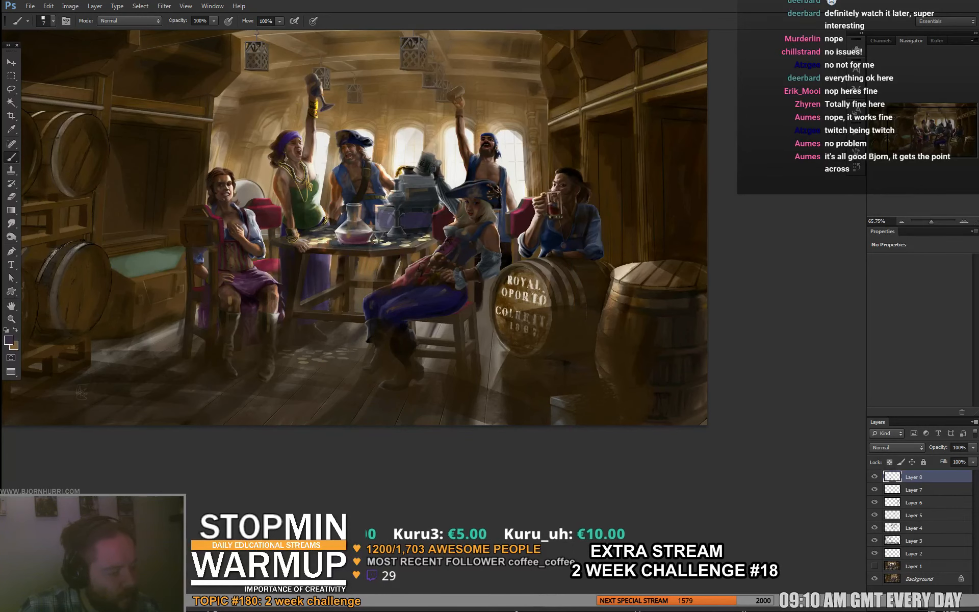
{"action": "left_click_drag", "start_coordinate": [337, 255], "coordinate": [396, 276]}
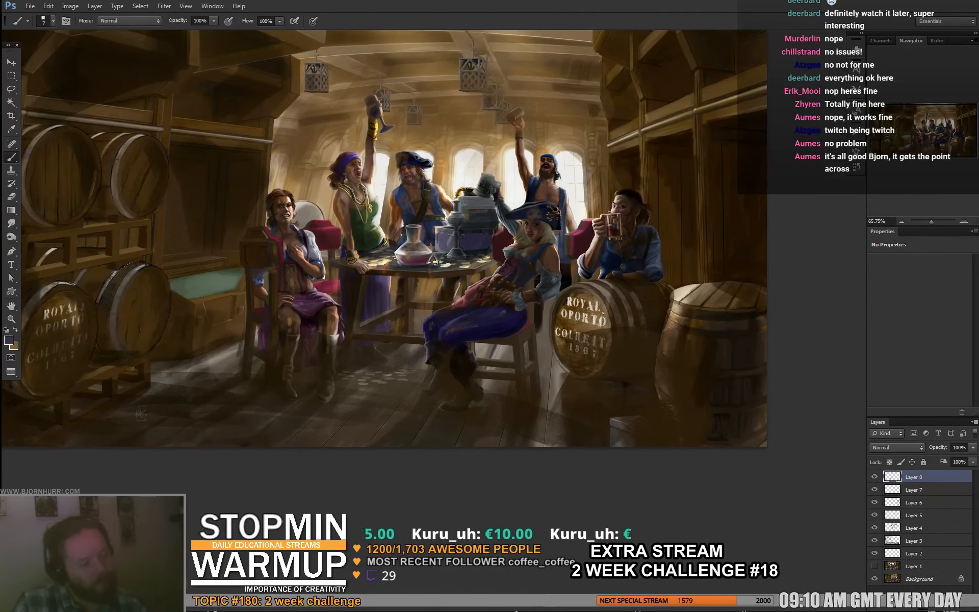
{"action": "left_click", "coordinate": [373, 231], "text": "alt"}
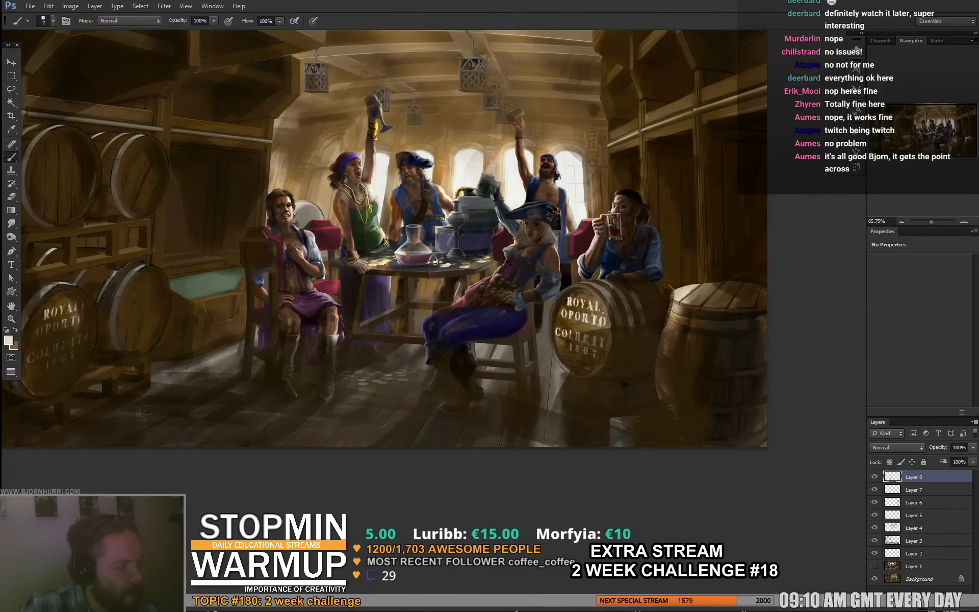
{"action": "left_click", "coordinate": [384, 214], "text": "alt"}
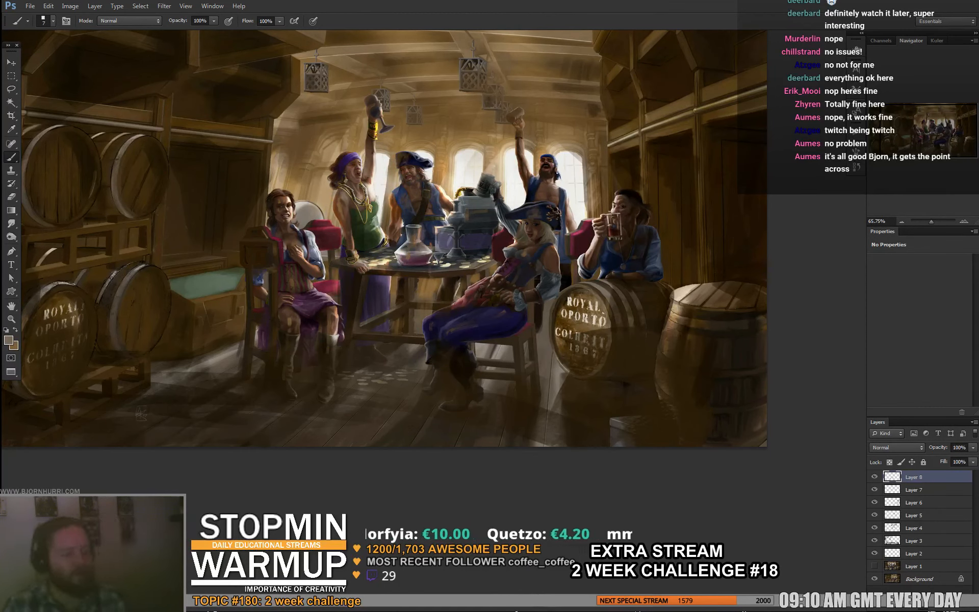
- Paste a merged copy of the whole painting as a new layer and merge all layers above the Background into it
{"action": "key", "text": "ctrl+a"}
{"action": "key", "text": "ctrl+shift+c"}
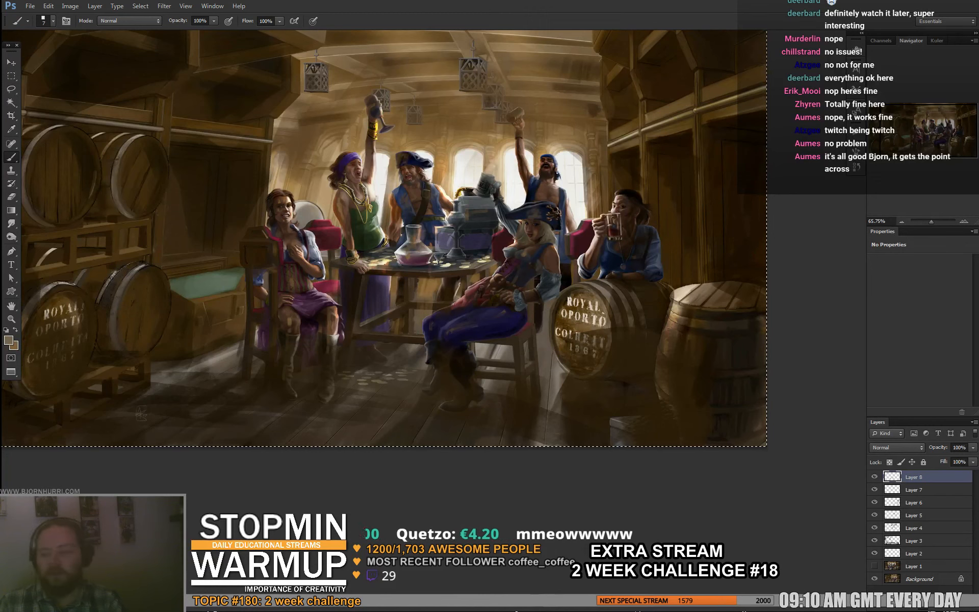
{"action": "key", "text": "ctrl+v"}
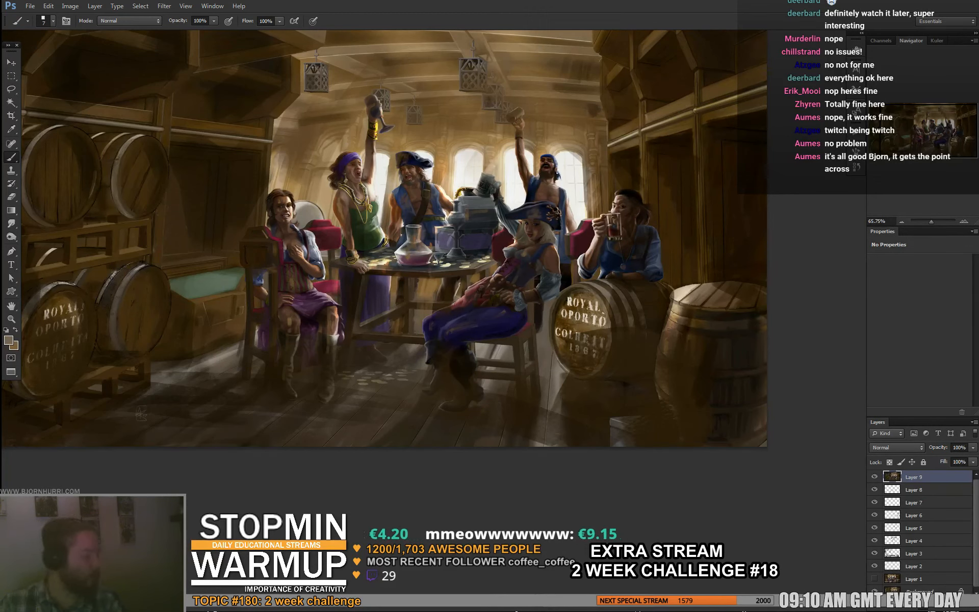
{"action": "left_click", "coordinate": [918, 577], "text": "shift"}
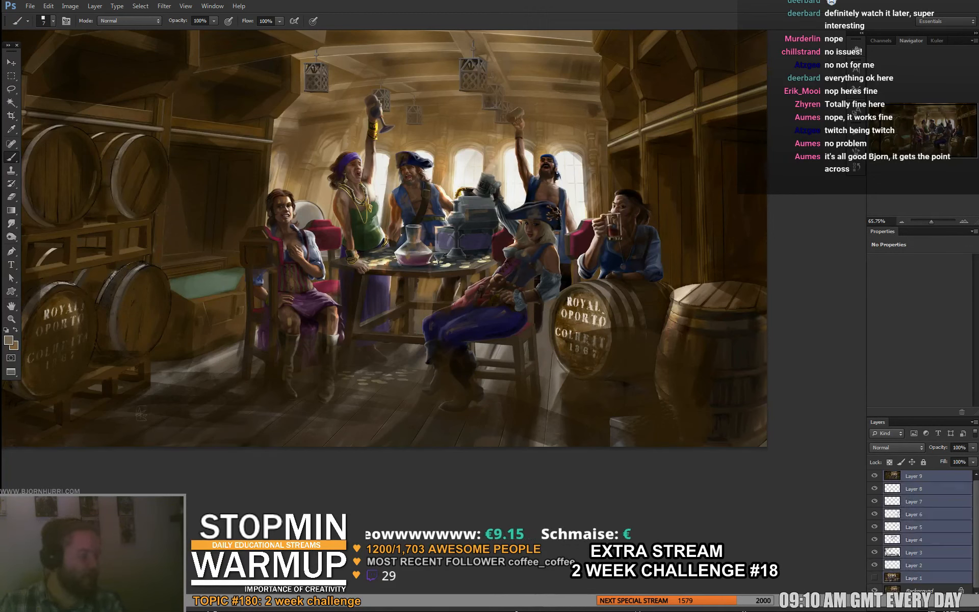
{"action": "key", "text": "ctrl+e"}
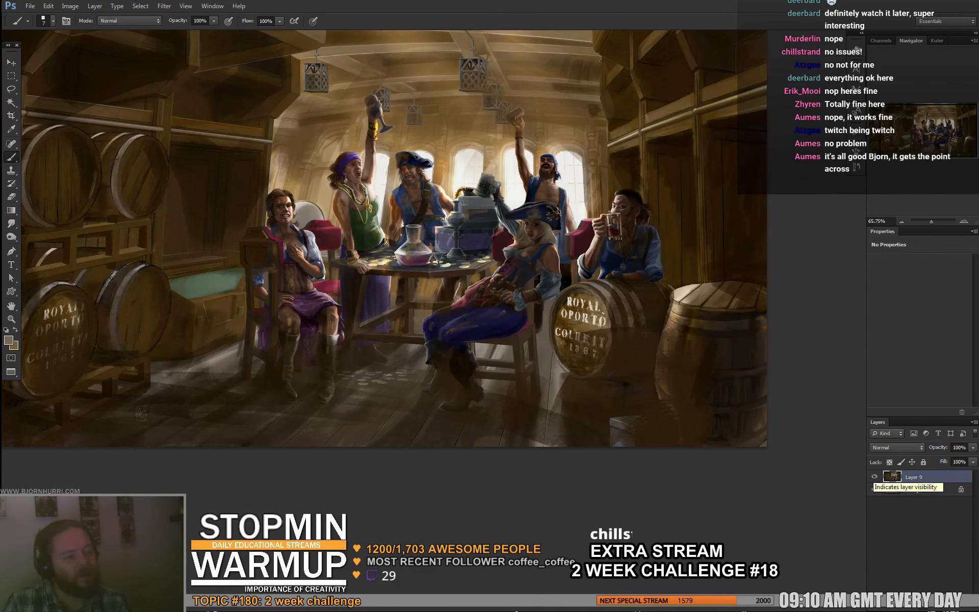
- Toggle the visibility of Layer 9 to compare the paintover with the original tavern scene
{"action": "left_click", "coordinate": [874, 477]}
{"action": "left_click", "coordinate": [875, 476]}
{"action": "mouse_move", "coordinate": [459, 255]}
{"action": "left_mouse_down"}
{"action": "mouse_move", "coordinate": [640, 348]}
{"action": "mouse_move", "coordinate": [572, 314]}
{"action": "left_mouse_up"}
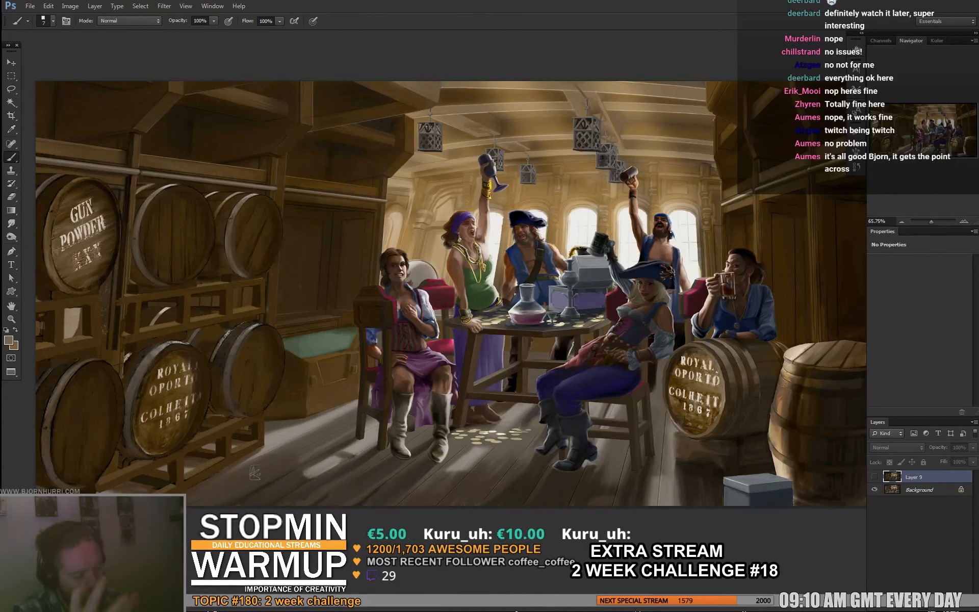
{"action": "left_click", "coordinate": [874, 477]}
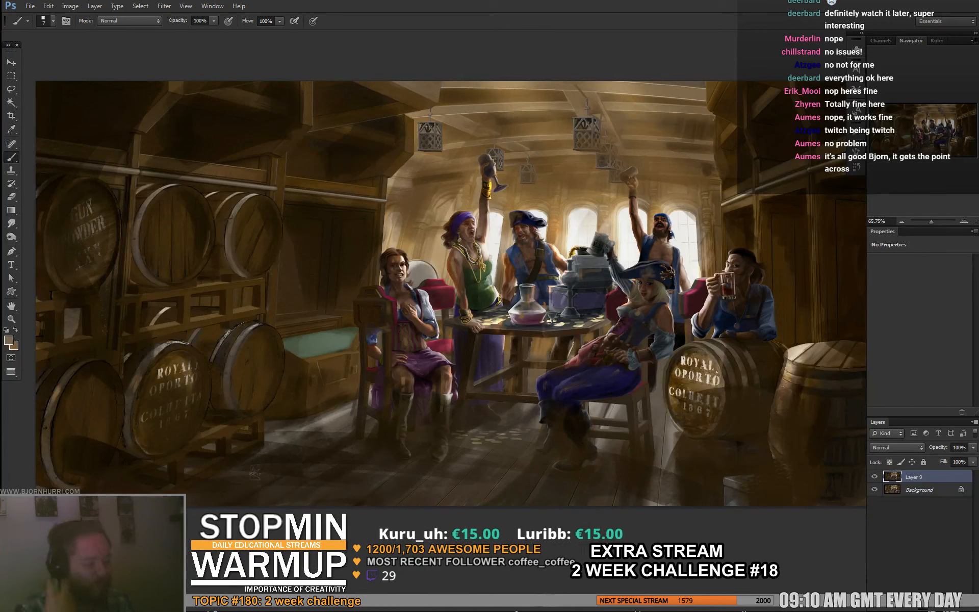
- Set the brush size to 75 px for broad warm strokes on the tavern scene
{"action": "right_click", "coordinate": [453, 207]}
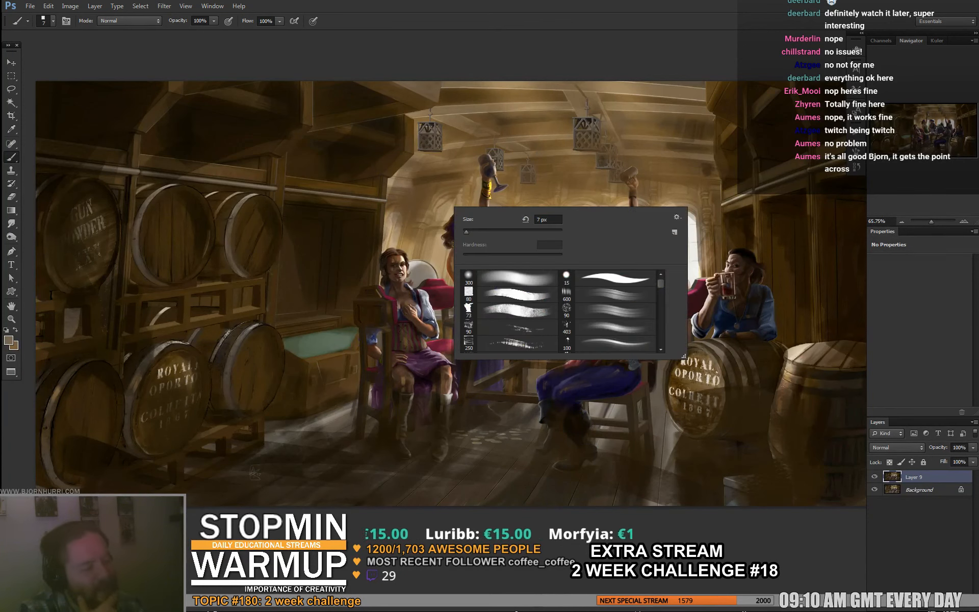
{"action": "type", "text": "75"}
{"action": "key", "text": "Return"}
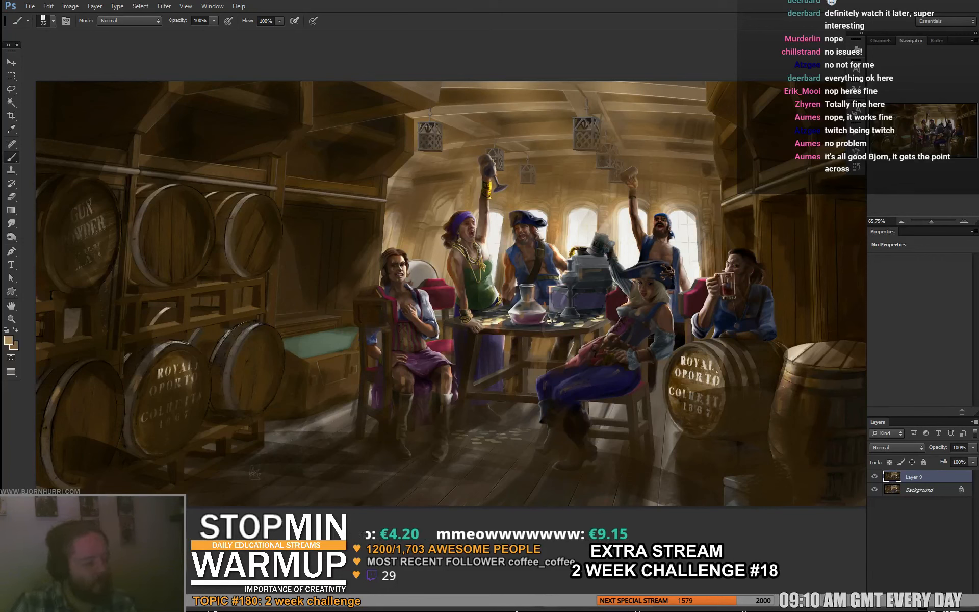
- Paste a merged copy of the image as a new layer and merge it down into Layer 9
{"action": "key", "text": "ctrl+a"}
{"action": "key", "text": "ctrl+shift+c"}
{"action": "key", "text": "ctrl+v"}
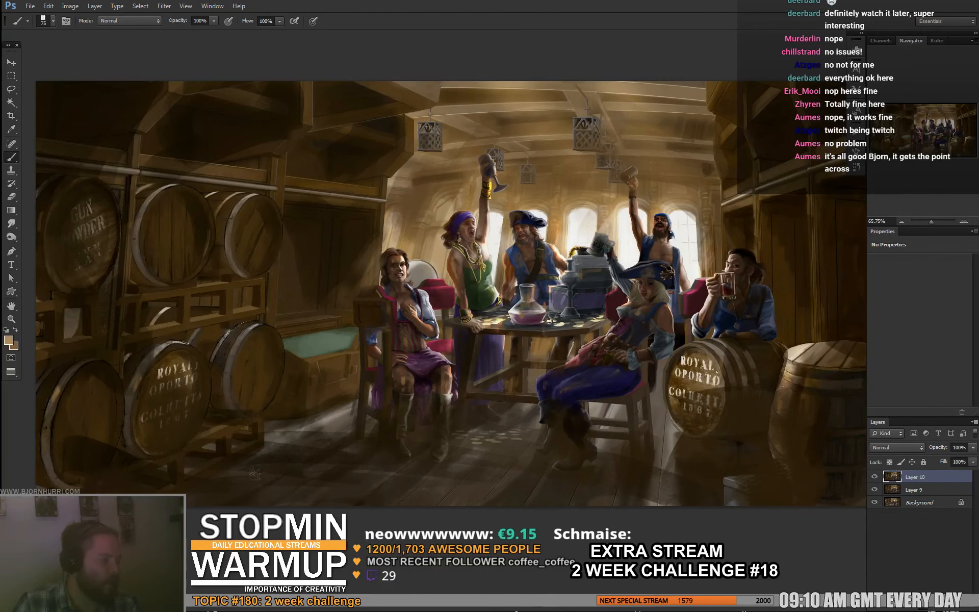
{"action": "key", "text": "ctrl+e"}
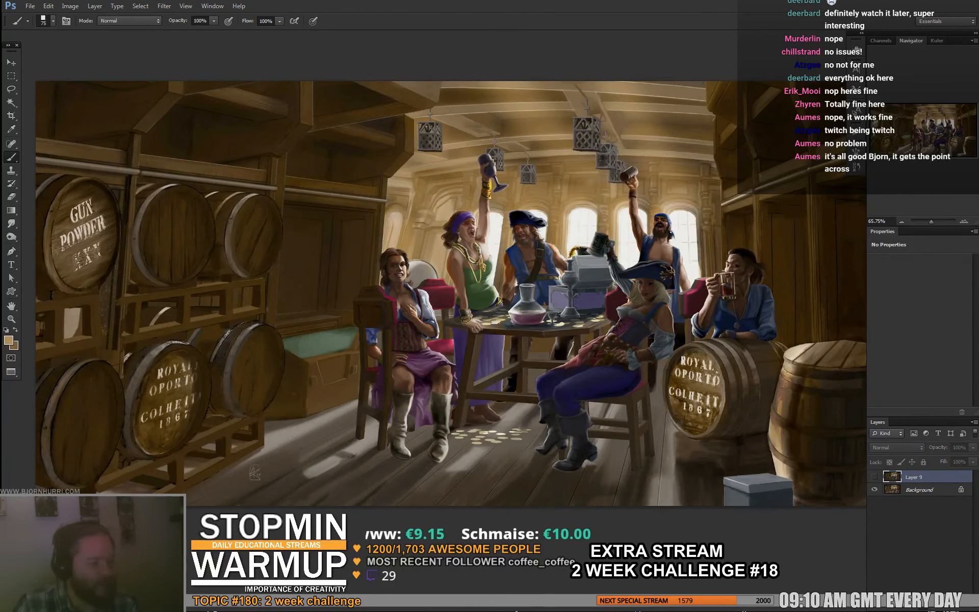
- Switch Layer 9 off and on repeatedly to examine the lighting differences between the paintover and the original
{"action": "left_click", "coordinate": [875, 477]}
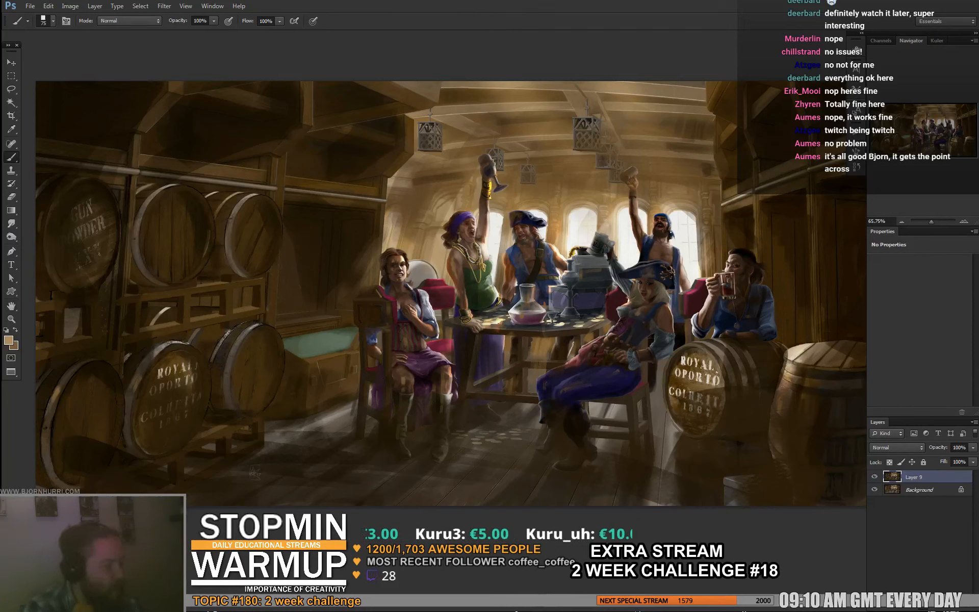
{"action": "left_click", "coordinate": [875, 477]}
{"action": "left_click", "coordinate": [875, 476]}
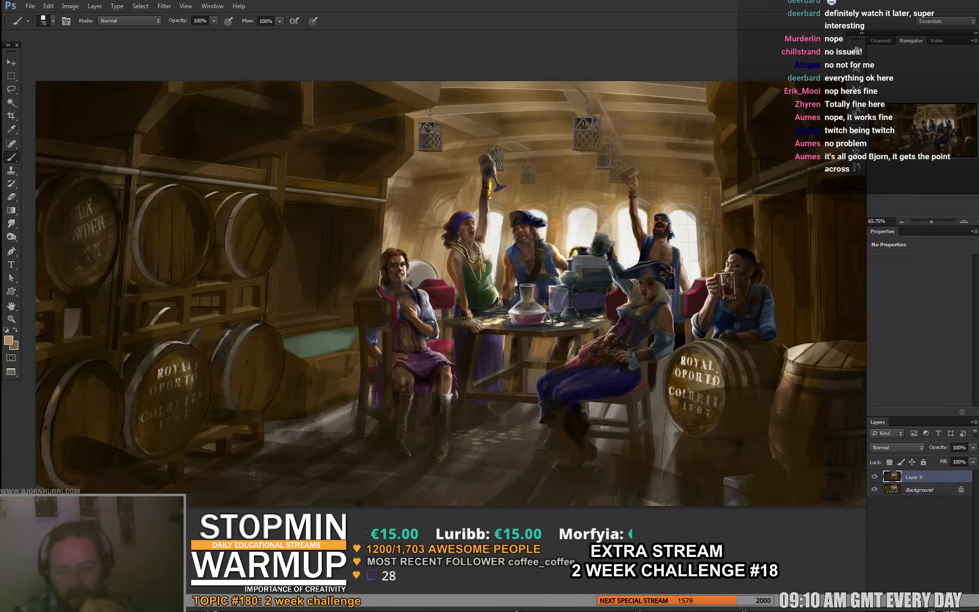
{"action": "left_click", "coordinate": [875, 477]}
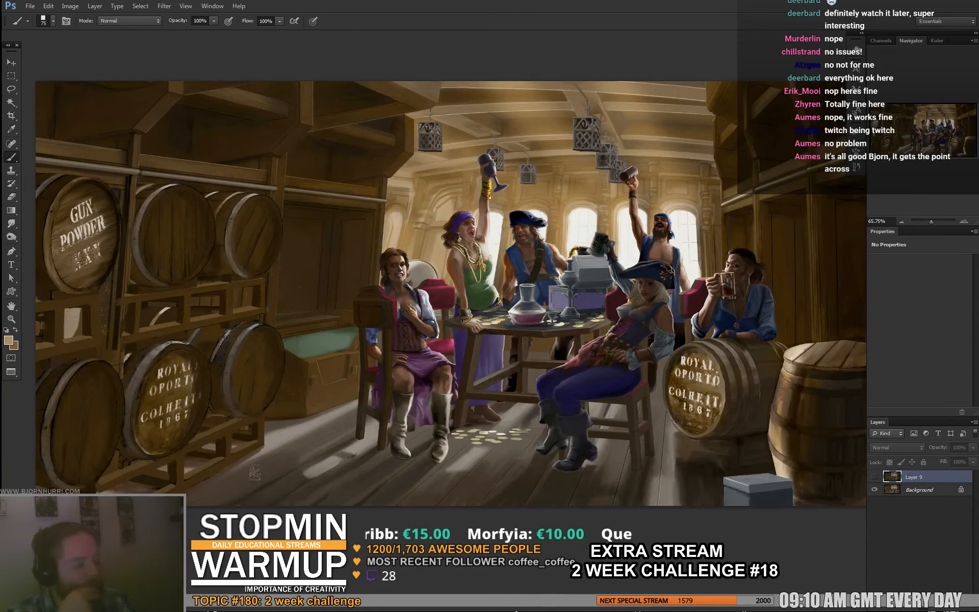
{"action": "left_click", "coordinate": [874, 477]}
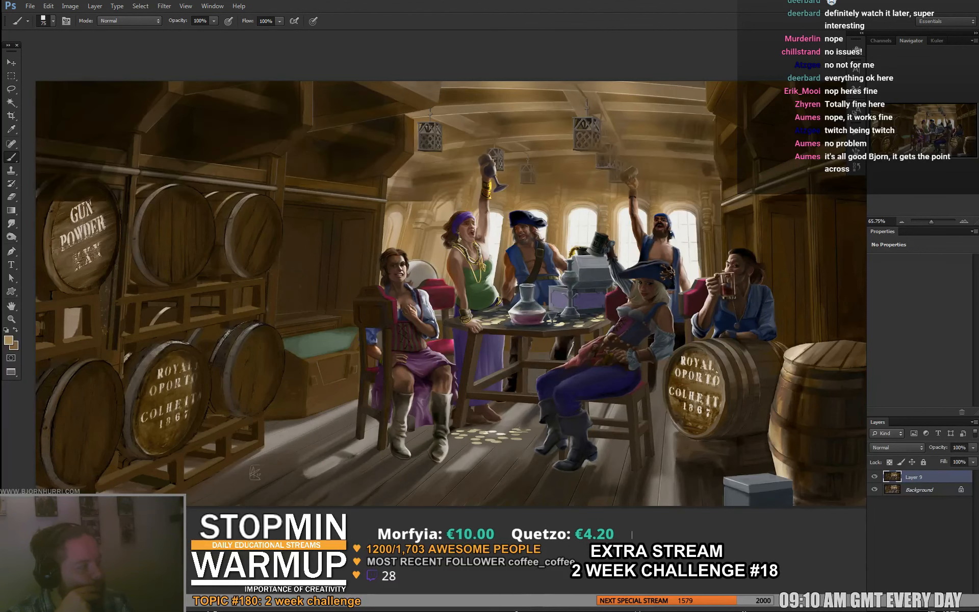
{"action": "left_click", "coordinate": [874, 477]}
{"action": "left_click", "coordinate": [875, 477]}
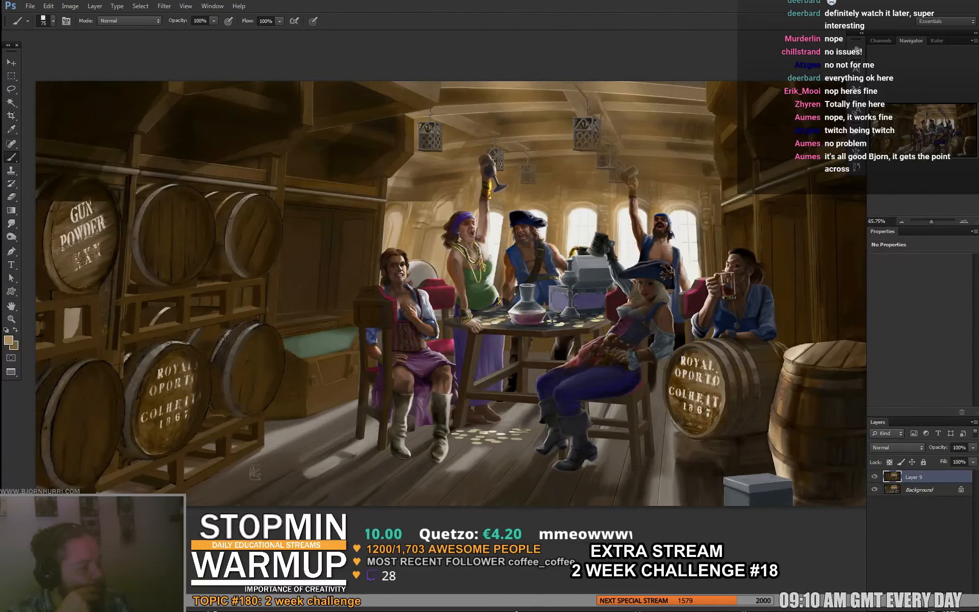
{"action": "left_click", "coordinate": [874, 476]}
{"action": "left_click", "coordinate": [874, 477]}
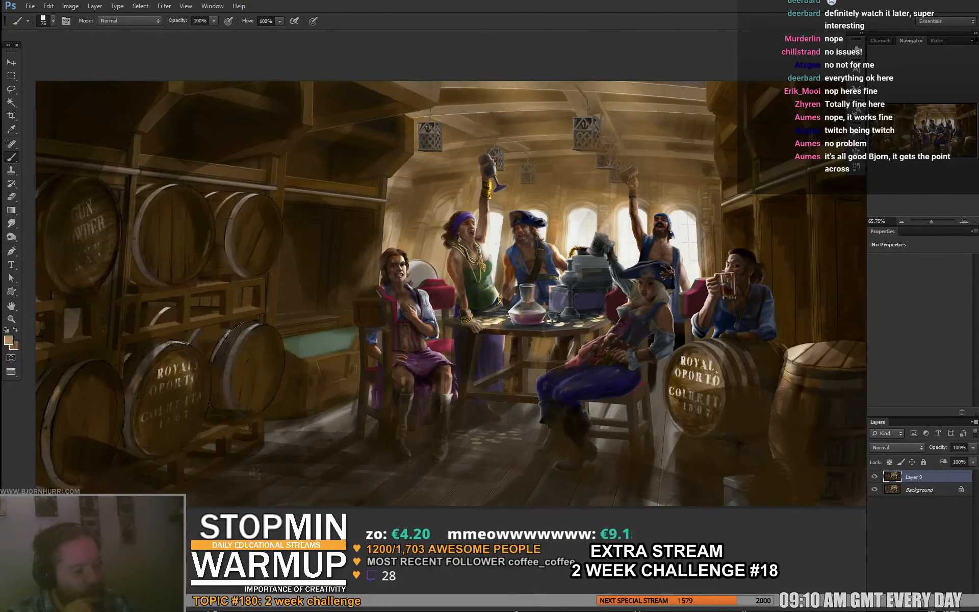
{"action": "left_click", "coordinate": [875, 477]}
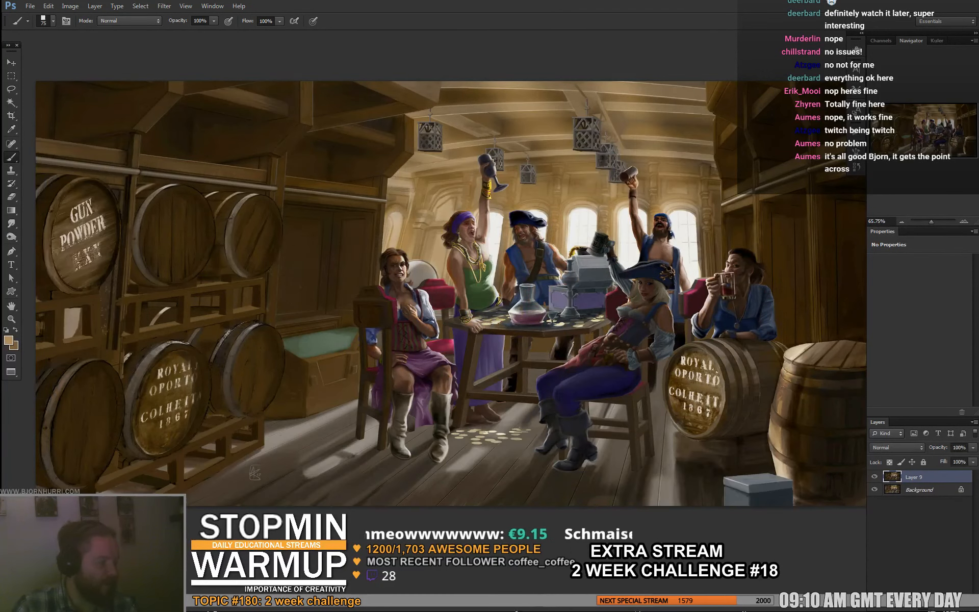
{"action": "left_click", "coordinate": [875, 476]}
- Save the paintover as aumes_AftertheBattle_5_RENDER_091732.psd with Maximize Compatibility, and close the document
{"action": "key", "text": "ctrl+shift+s"}
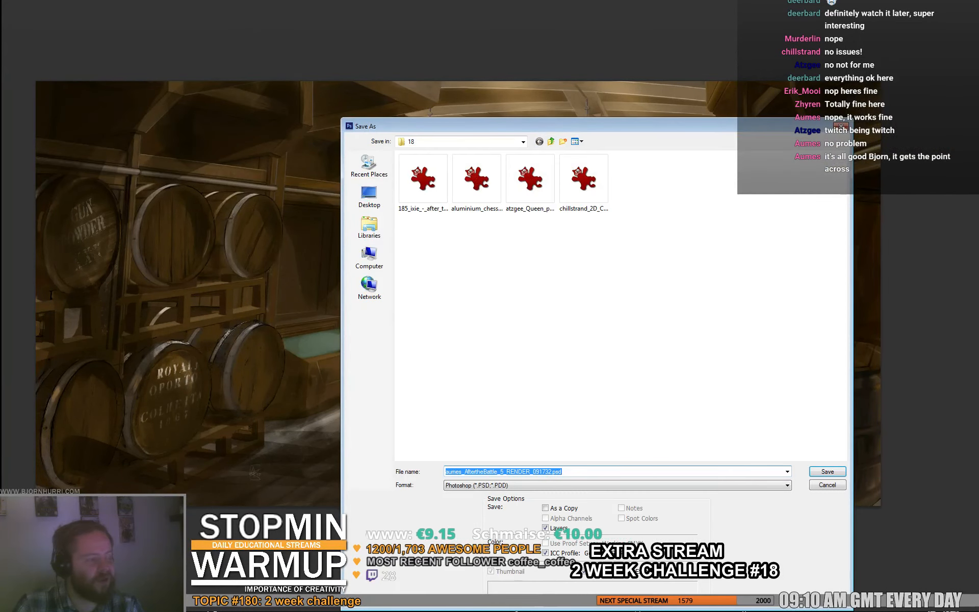
{"action": "key", "text": "Return"}
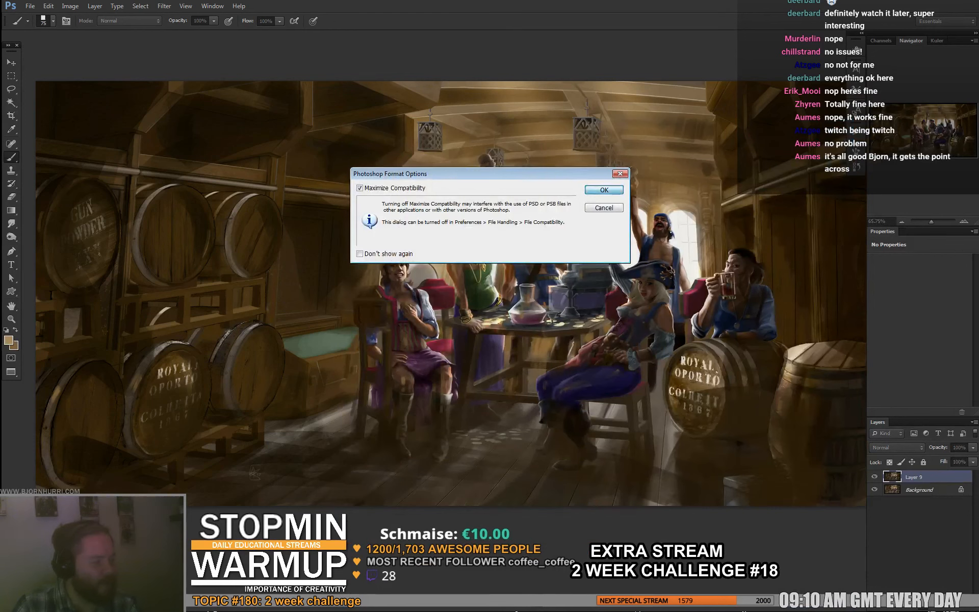
{"action": "key", "text": "Return"}
{"action": "key", "text": "f"}
{"action": "key", "text": "f"}
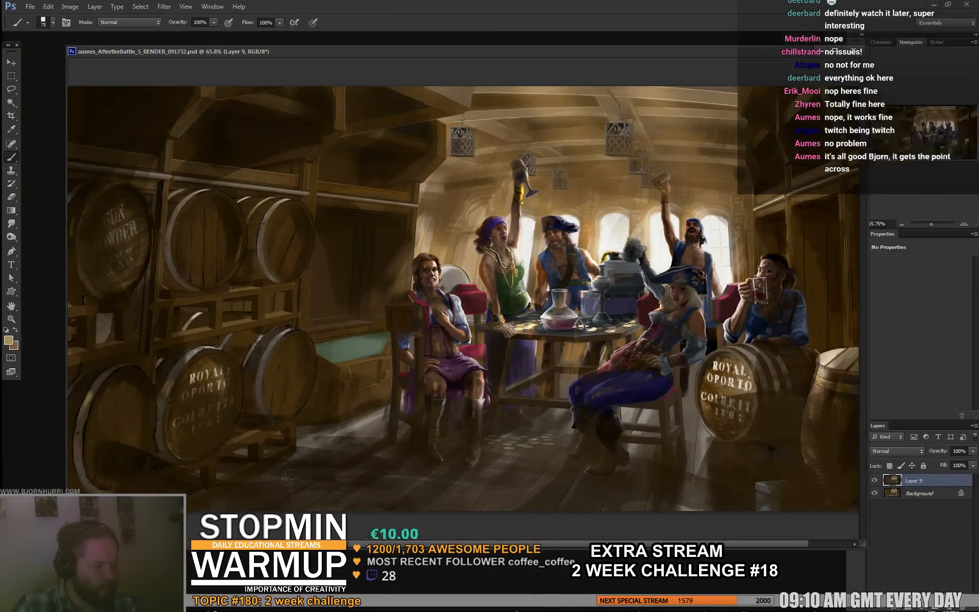
{"action": "left_click", "coordinate": [853, 51]}
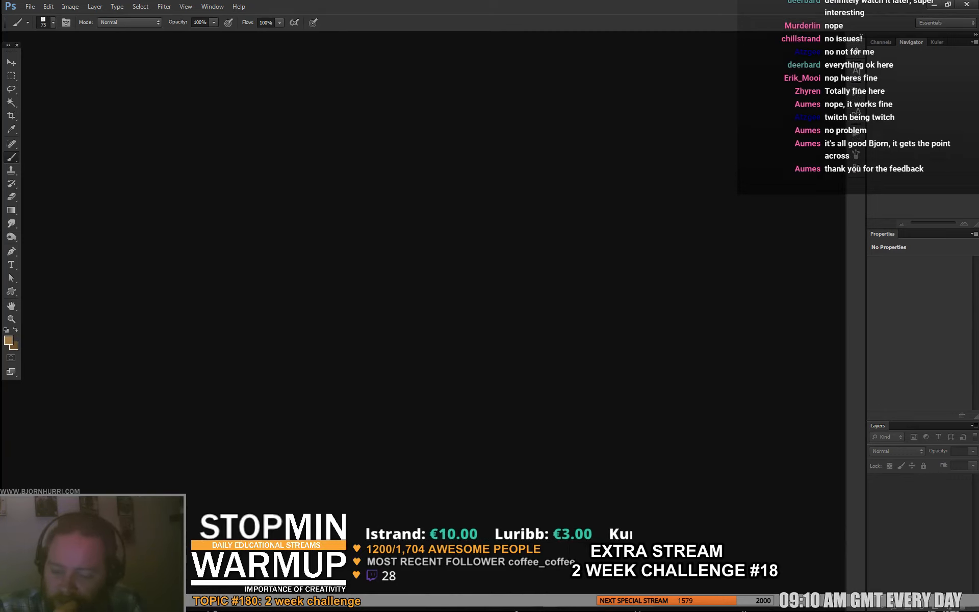
- Check the 2weekchallenge_18 channel in Discord, and open aluminium_chess-with-death-bw-merge.psd in Photoshop
{"action": "key", "text": "alt+Tab"}
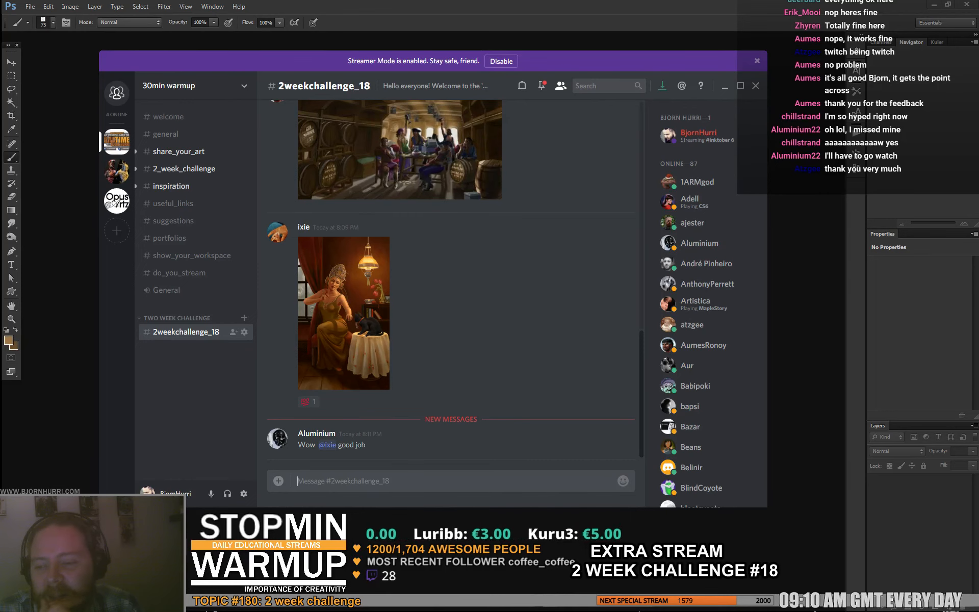
{"action": "left_click", "coordinate": [248, 45]}
{"action": "key", "text": "ctrl+o"}
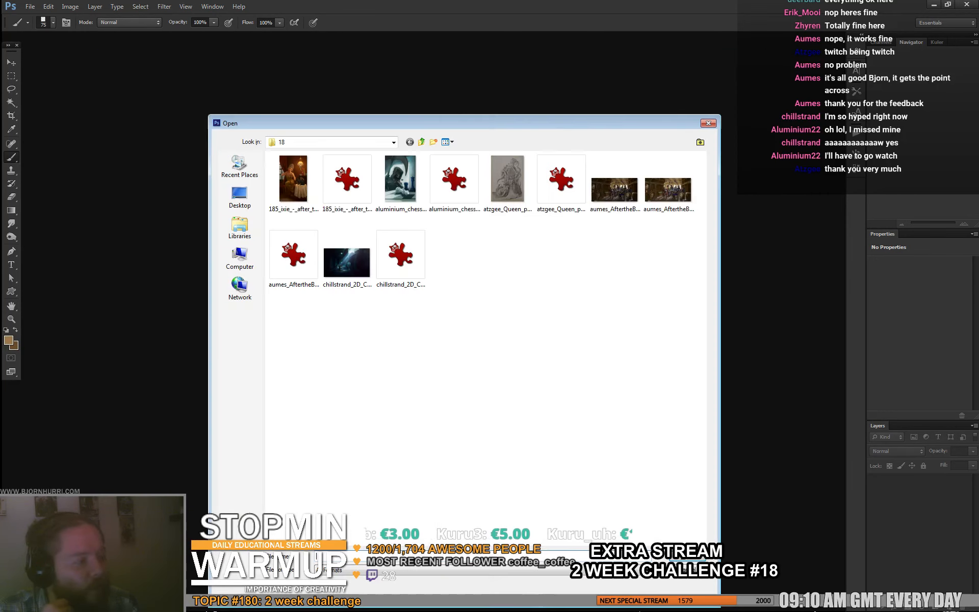
{"action": "double_click", "coordinate": [453, 179]}
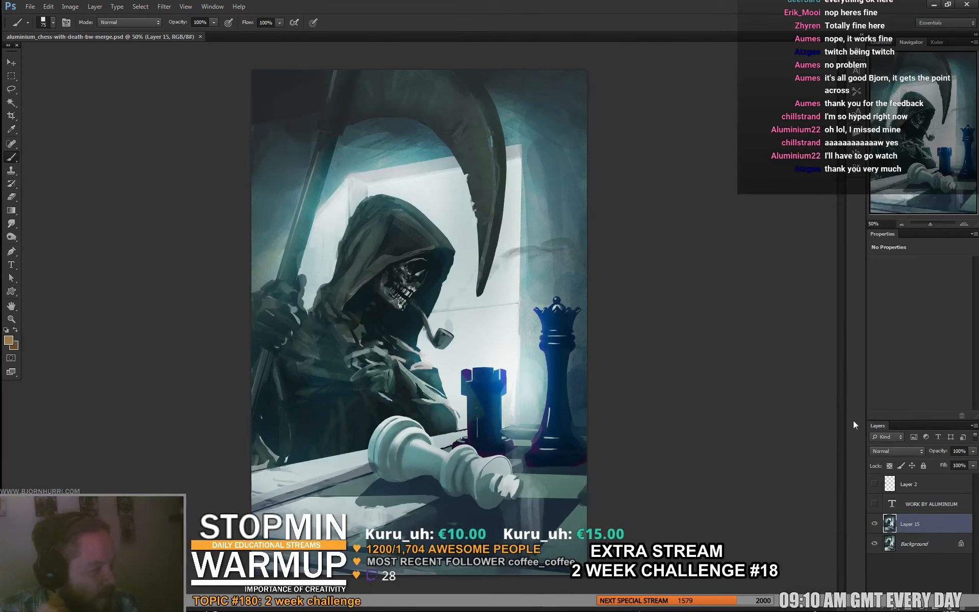
- Compare the chess-with-death paintover with its original by toggling Layer 15, and close the file
{"action": "left_click", "coordinate": [875, 524]}
{"action": "left_click", "coordinate": [875, 524]}
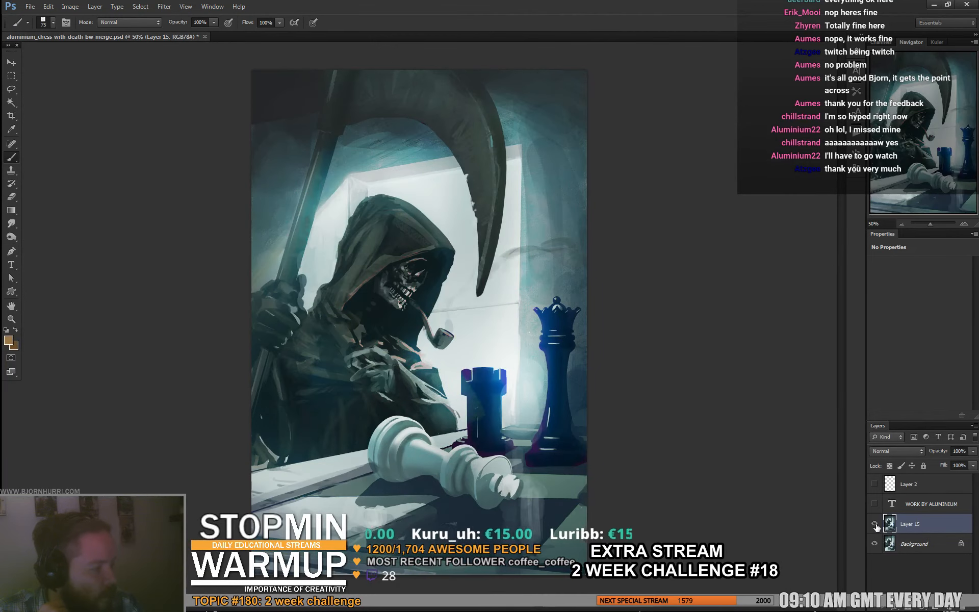
{"action": "left_click", "coordinate": [875, 524]}
{"action": "left_click", "coordinate": [875, 524]}
{"action": "left_click", "coordinate": [875, 524]}
{"action": "left_click", "coordinate": [875, 524]}
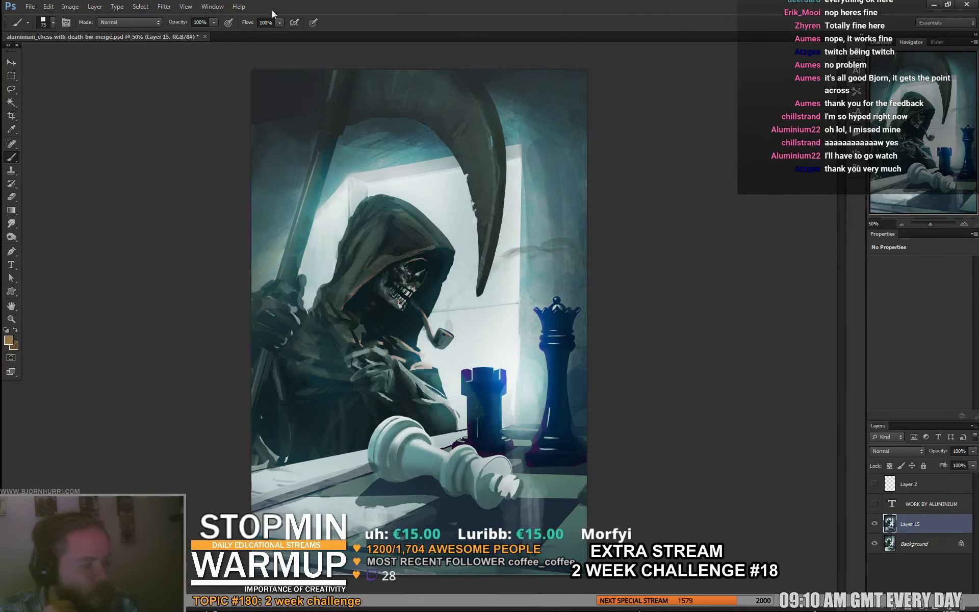
{"action": "left_click", "coordinate": [205, 36]}
{"action": "left_click", "coordinate": [499, 225]}
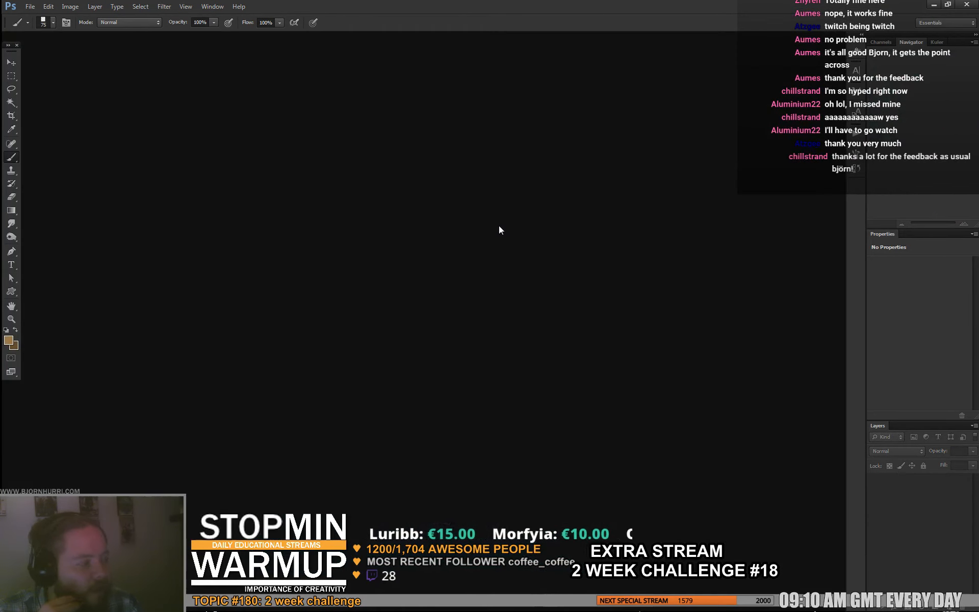